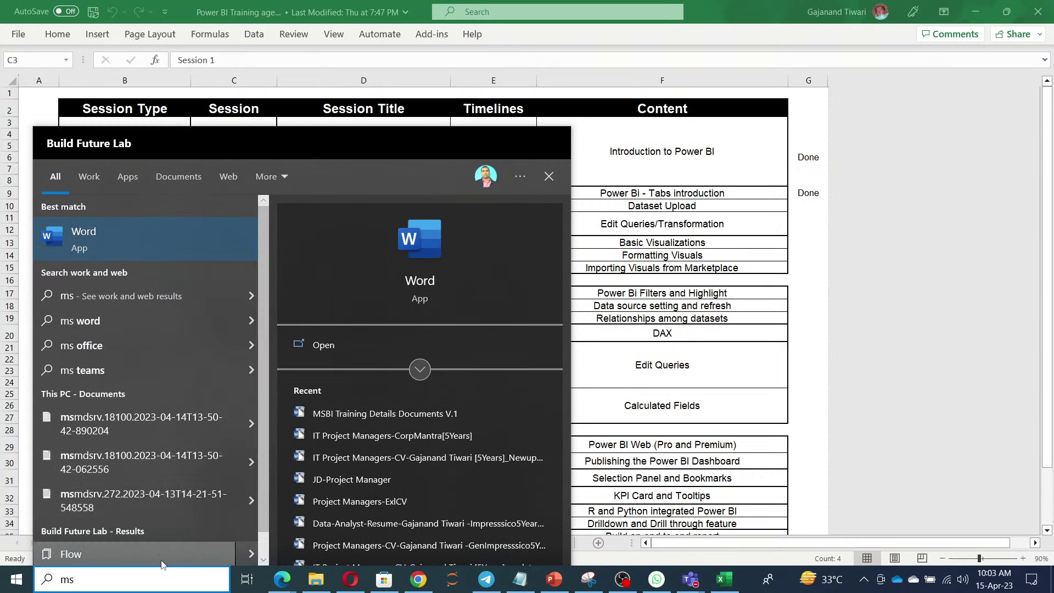
Find the Microsoft Store through system search, view the Power BI Desktop listing there, and close the store
{"action": "type", "text": "store"}
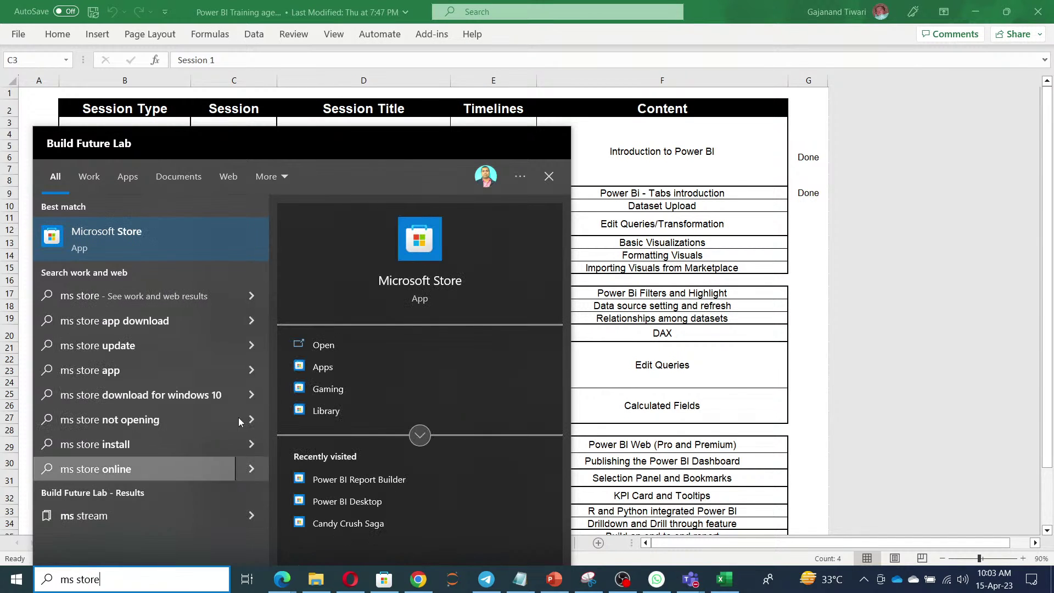
{"action": "left_click", "coordinate": [323, 352]}
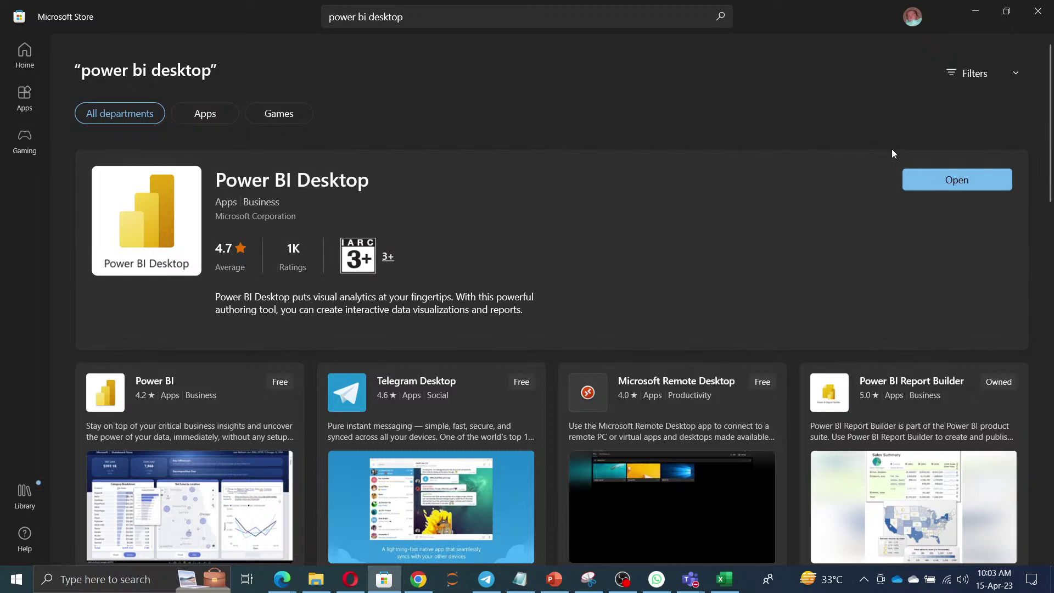
{"action": "left_click", "coordinate": [1038, 11]}
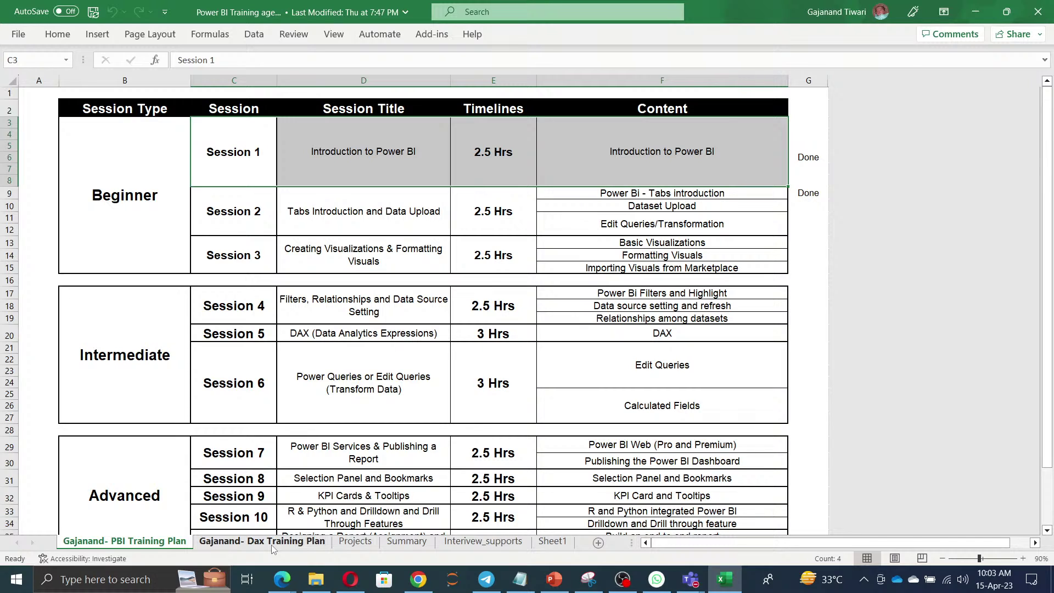
Highlight the Session 2 block in the PBI training plan, from the session name across to its content topics
{"action": "left_click", "coordinate": [666, 234]}
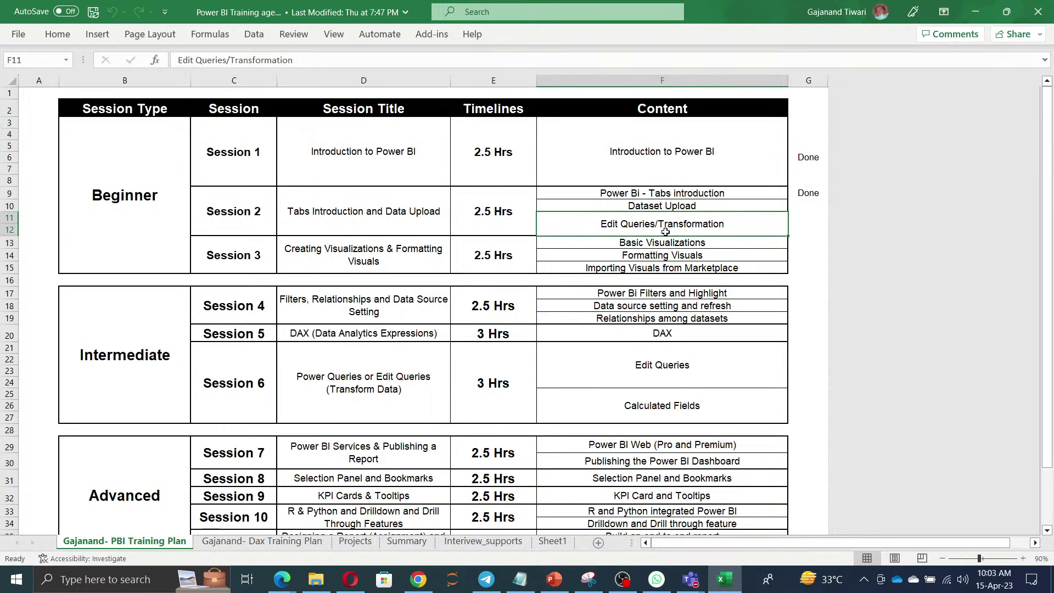
{"action": "left_click_drag", "start_coordinate": [228, 213], "coordinate": [764, 202]}
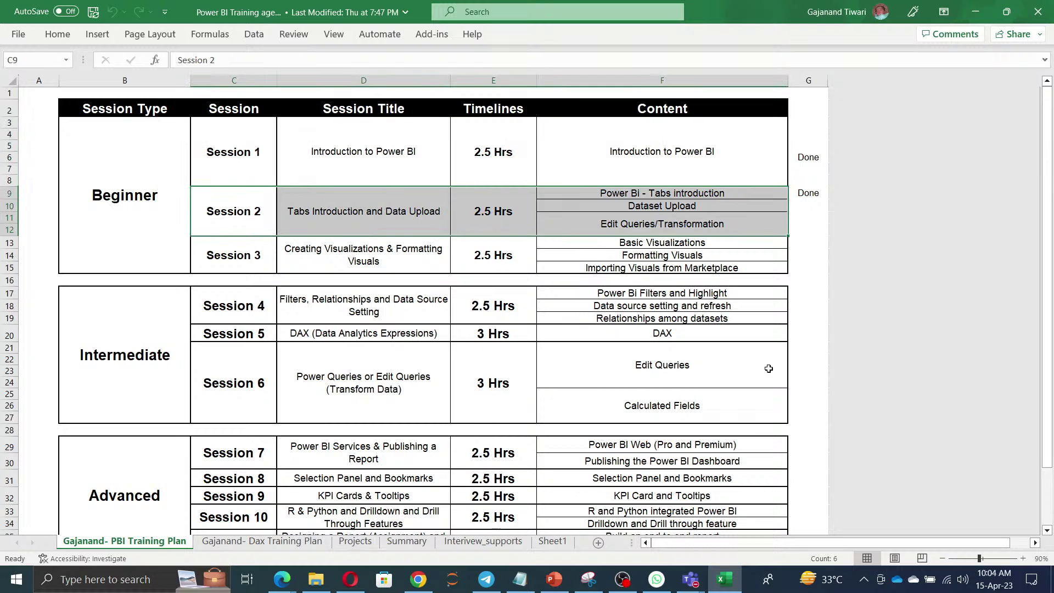
Search the computer for Power BI Desktop, launch it, and dismiss its start screen to reach the blank report
{"action": "left_click", "coordinate": [116, 582]}
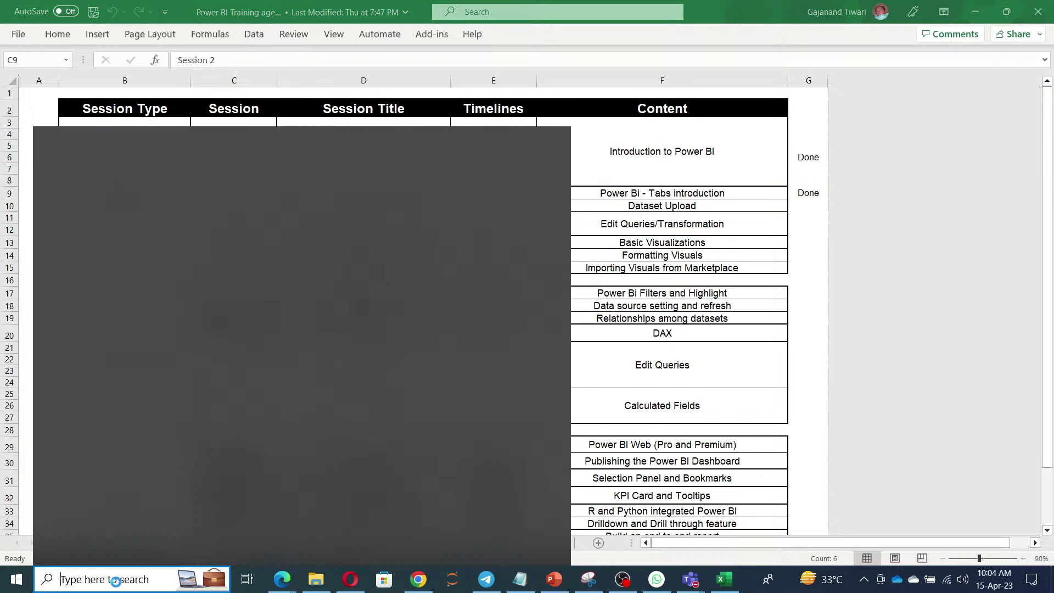
{"action": "type", "text": "paintower"}
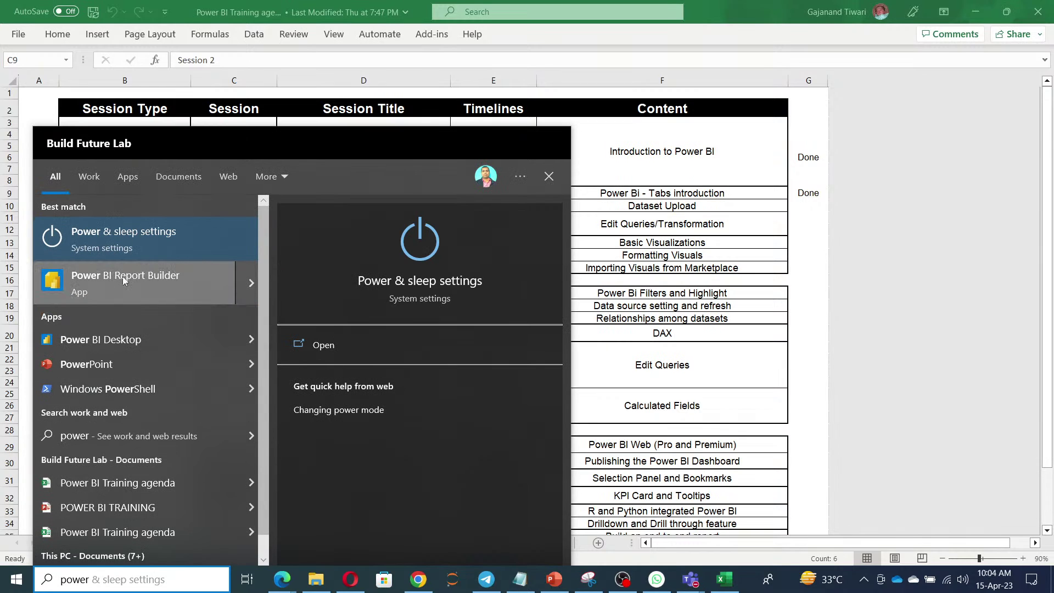
{"action": "key", "text": "BackSpace"}
{"action": "key", "text": "BackSpace"}
{"action": "key", "text": "BackSpace"}
{"action": "key", "text": "BackSpace"}
{"action": "key", "text": "BackSpace"}
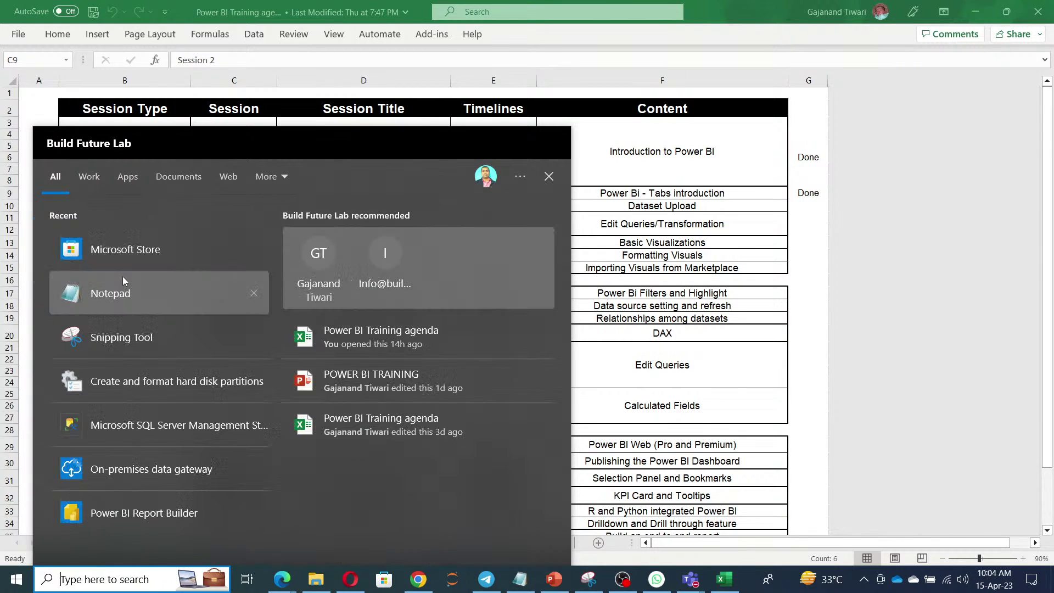
{"action": "type", "text": "power be"}
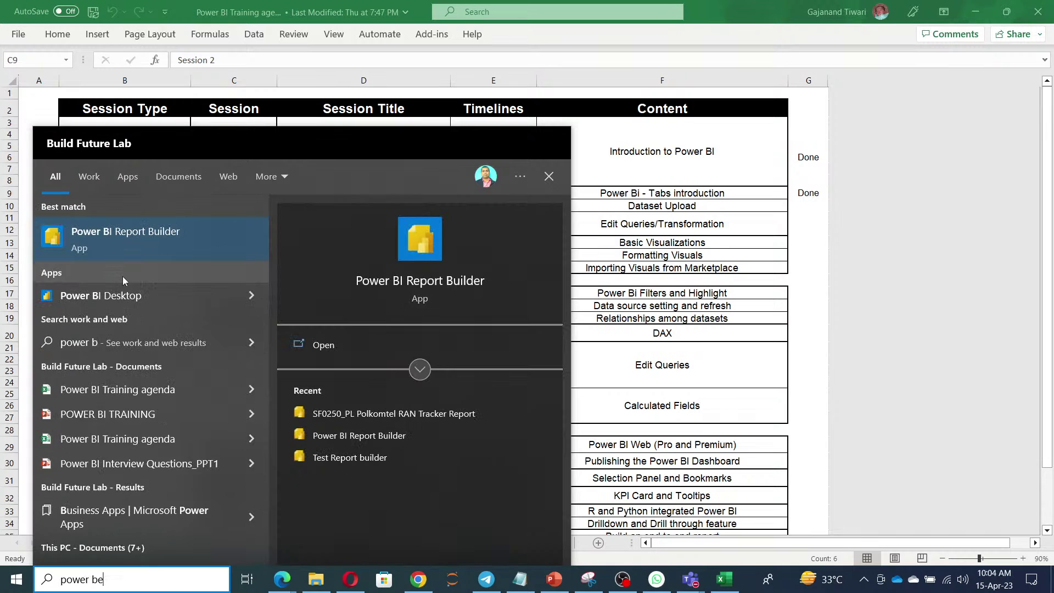
{"action": "key", "text": "BackSpace"}
{"action": "key", "text": "BackSpace"}
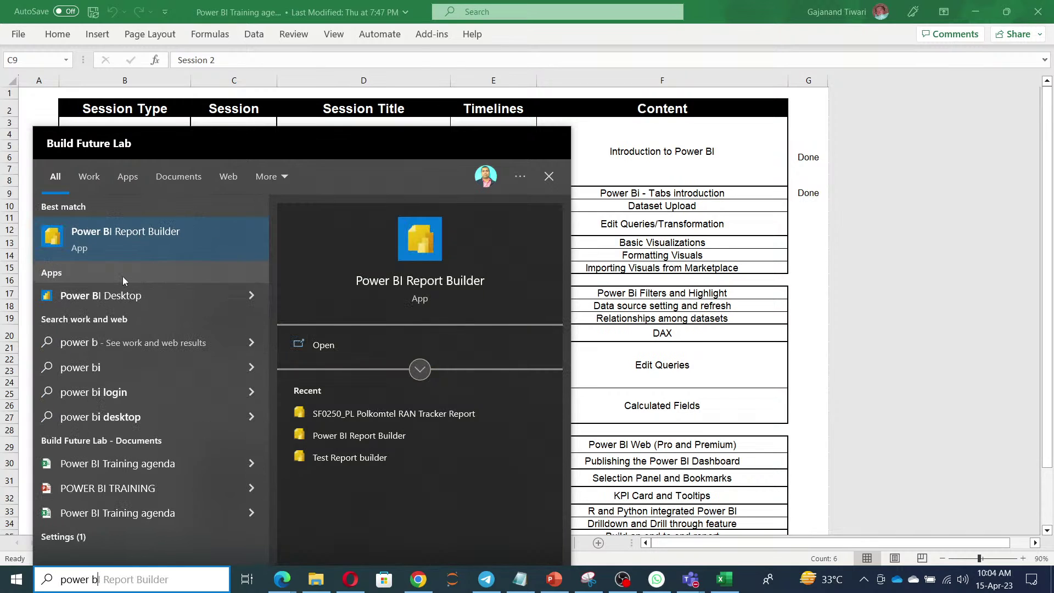
{"action": "type", "text": "bi desk"}
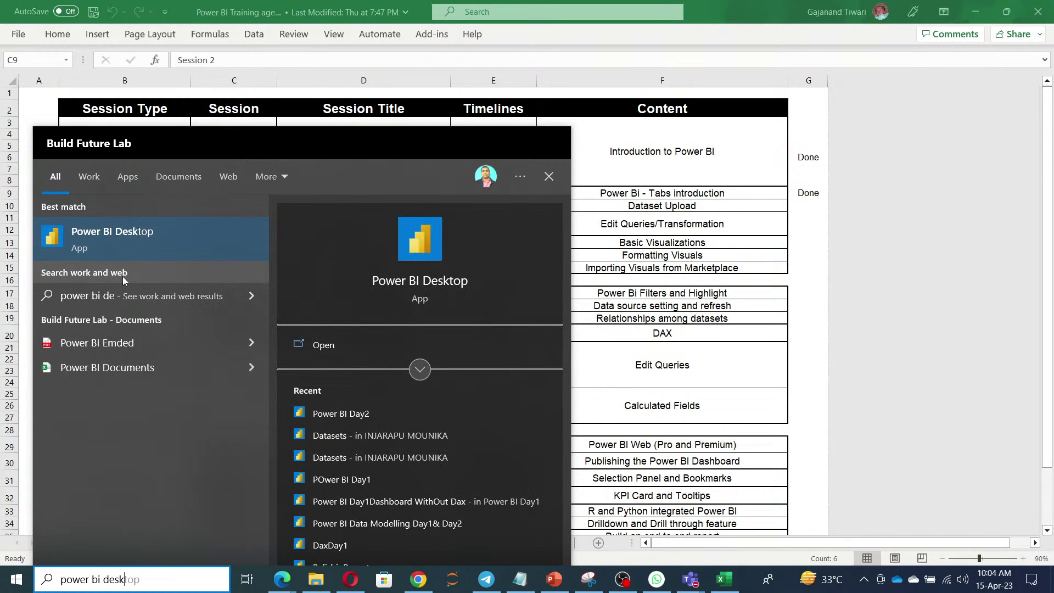
{"action": "left_click", "coordinate": [325, 348]}
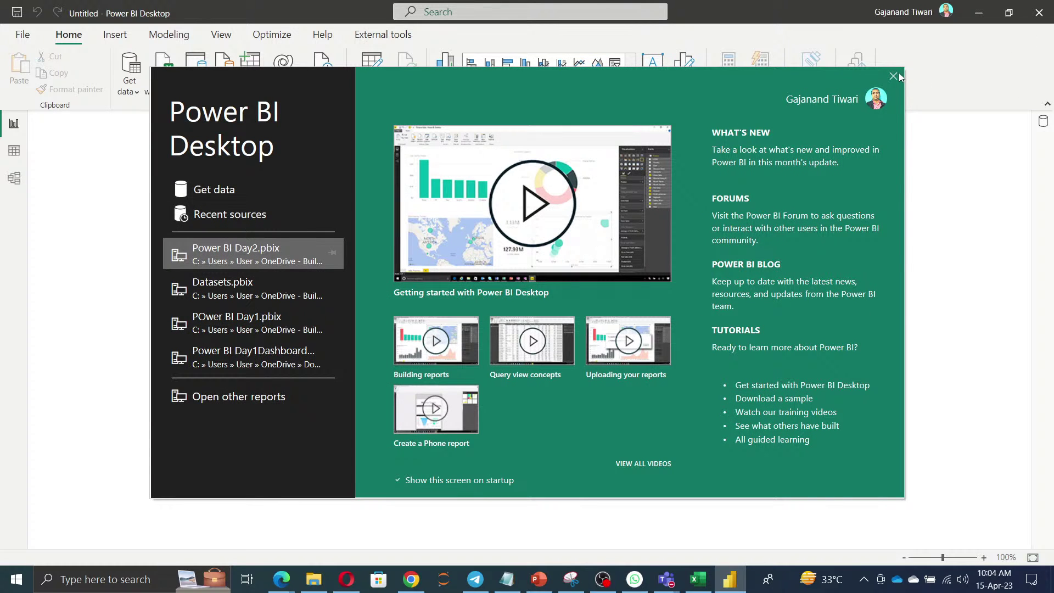
{"action": "left_click", "coordinate": [893, 77]}
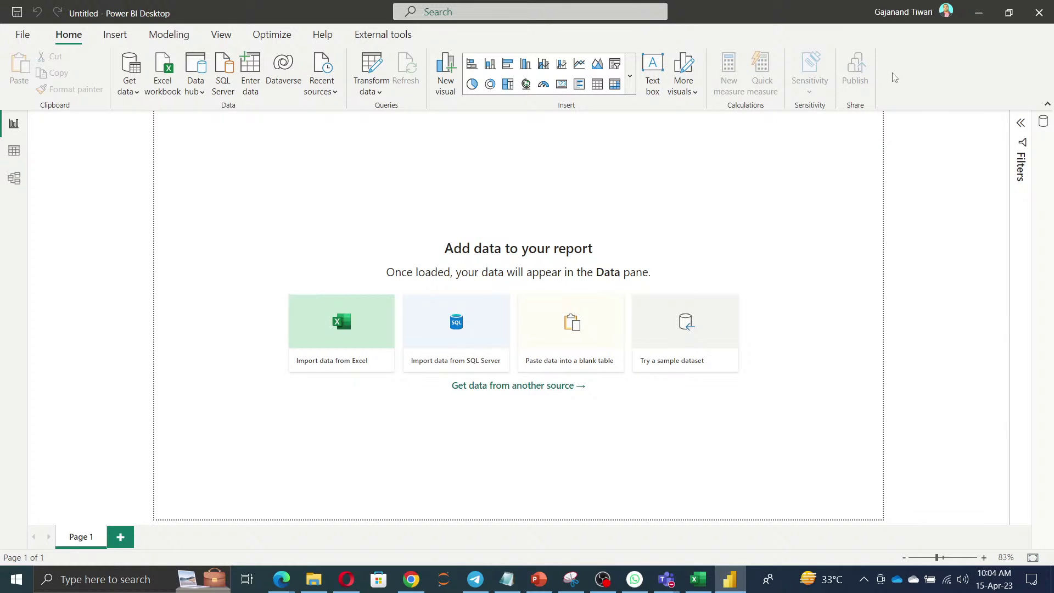
Review the Preview features in the global options and accept the dialog with the current selection
{"action": "left_click", "coordinate": [23, 35]}
{"action": "left_click", "coordinate": [55, 258]}
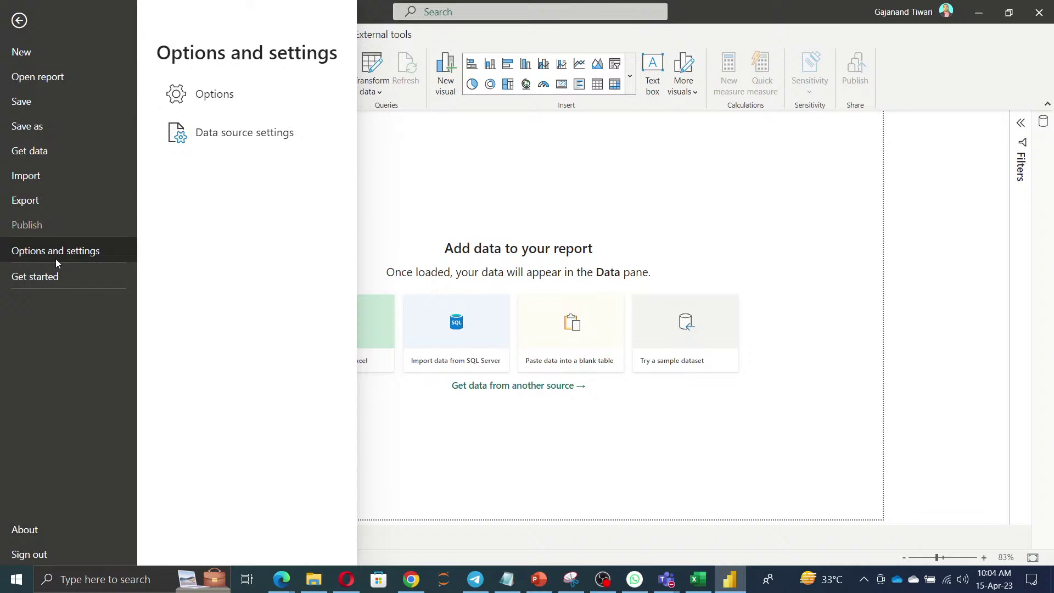
{"action": "left_click", "coordinate": [210, 95]}
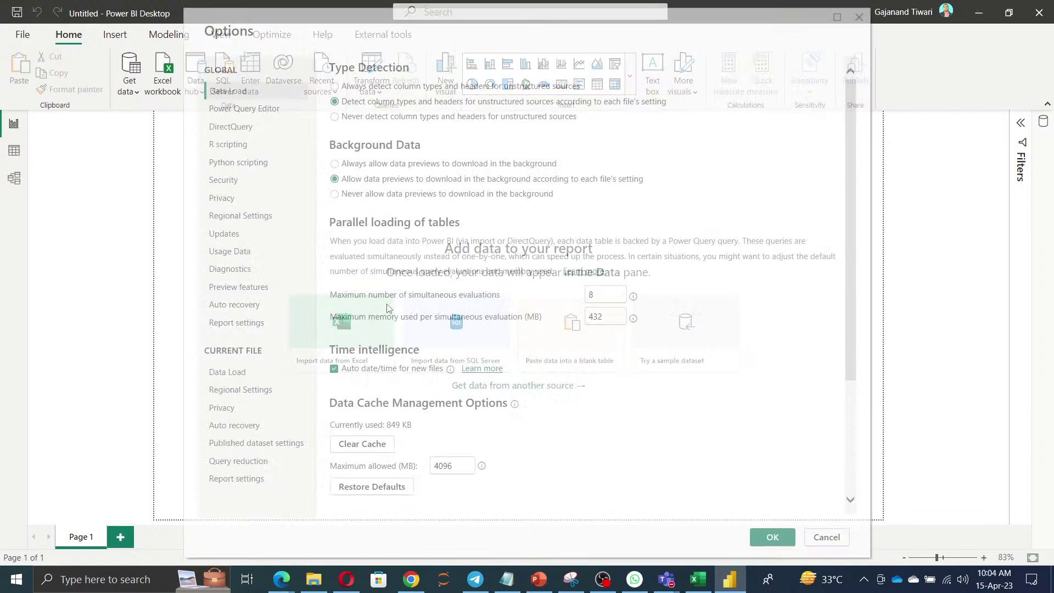
{"action": "left_click", "coordinate": [237, 290]}
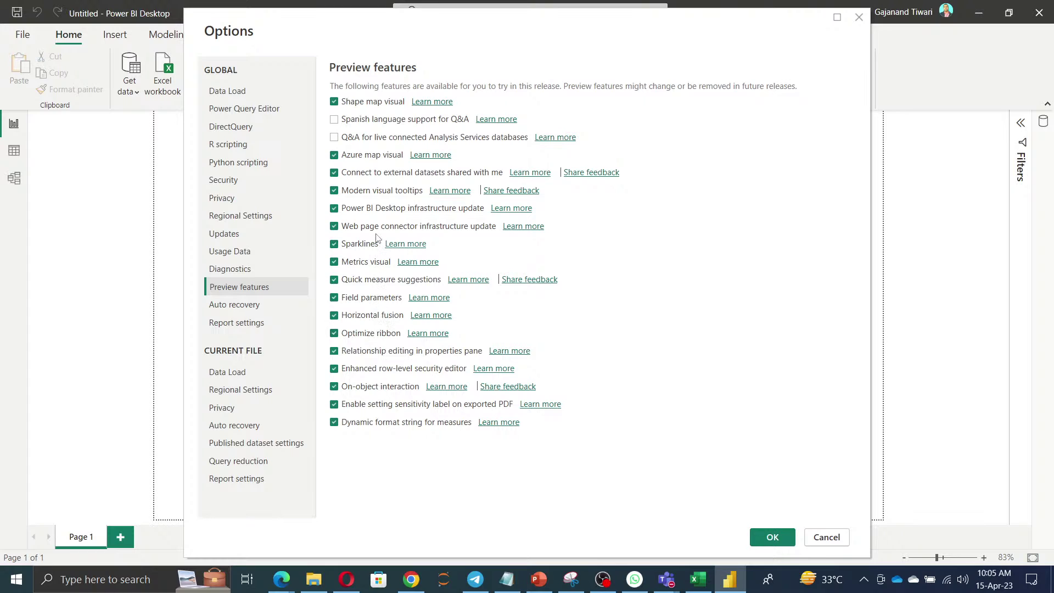
{"action": "left_click", "coordinate": [777, 540]}
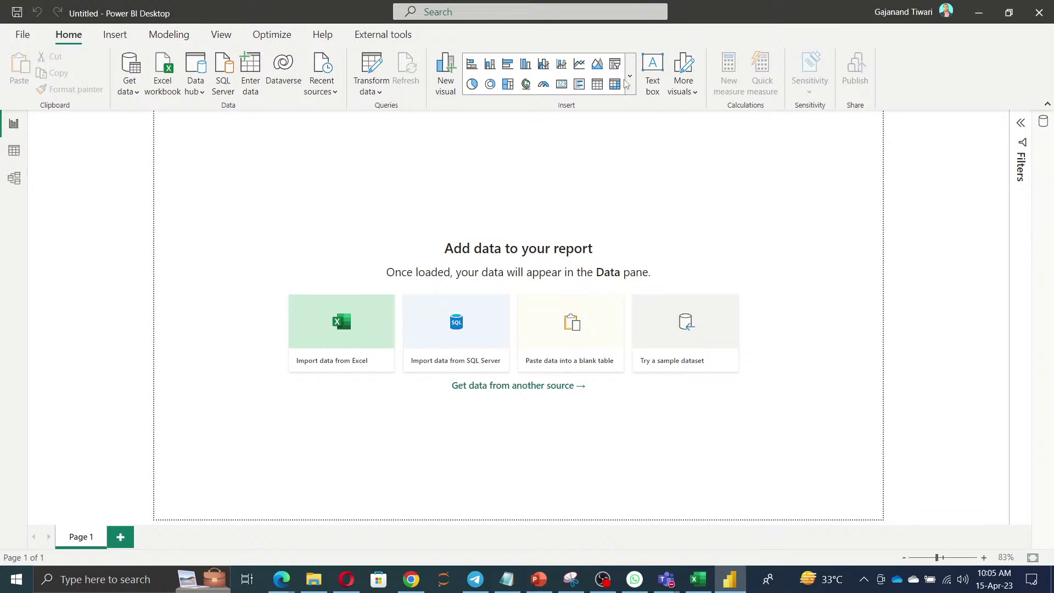
Hide the Data and Filters panes from the report view
{"action": "left_click", "coordinate": [221, 35]}
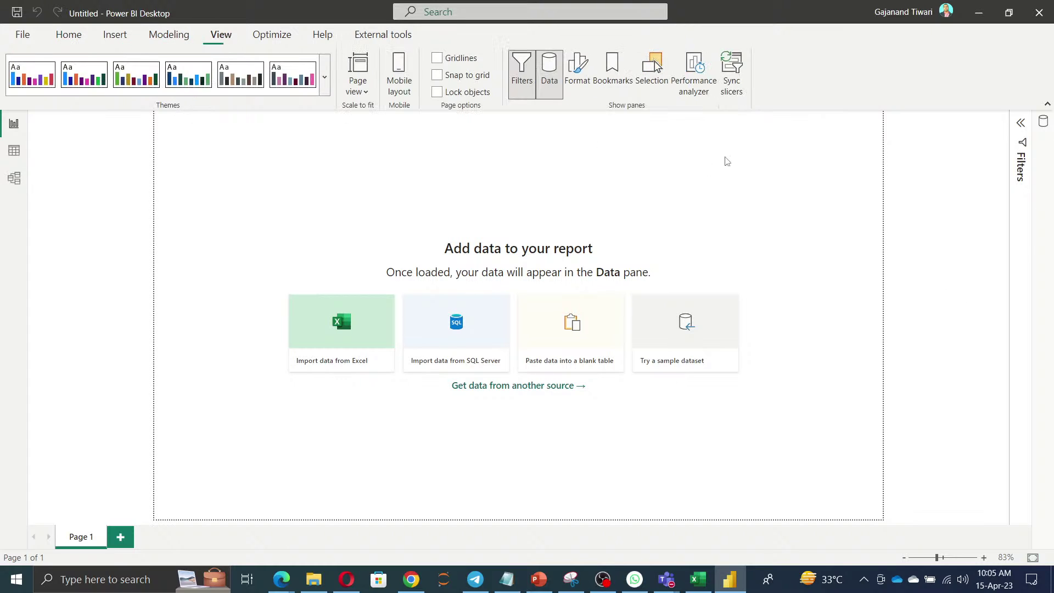
{"action": "left_click", "coordinate": [549, 74]}
{"action": "left_click", "coordinate": [522, 74]}
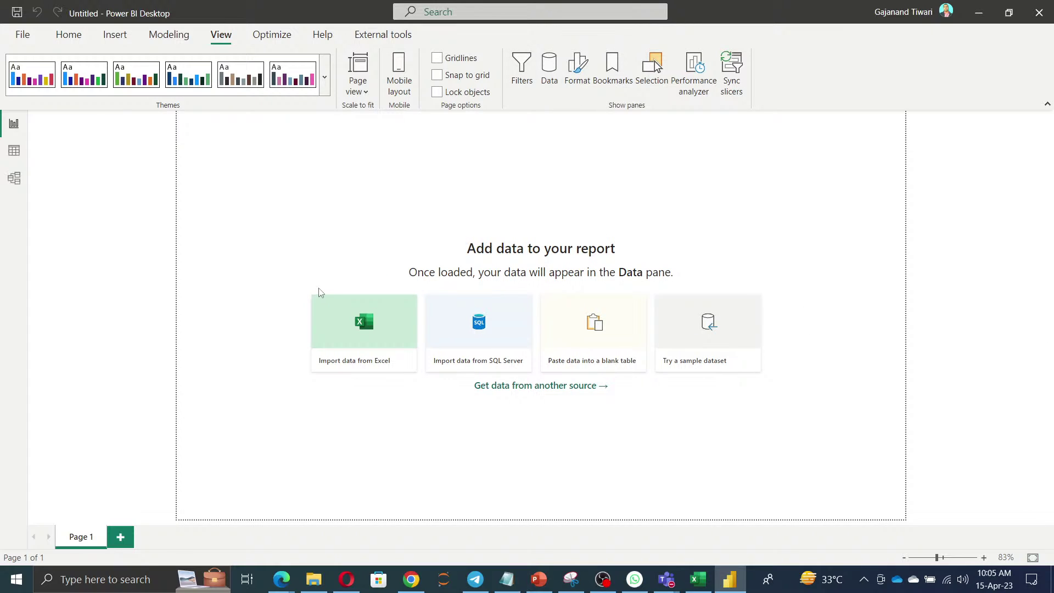
Show the Filters, Data, Format, Bookmarks, Selection, Performance analyzer and Sync slicers panes
{"action": "left_click", "coordinate": [520, 83]}
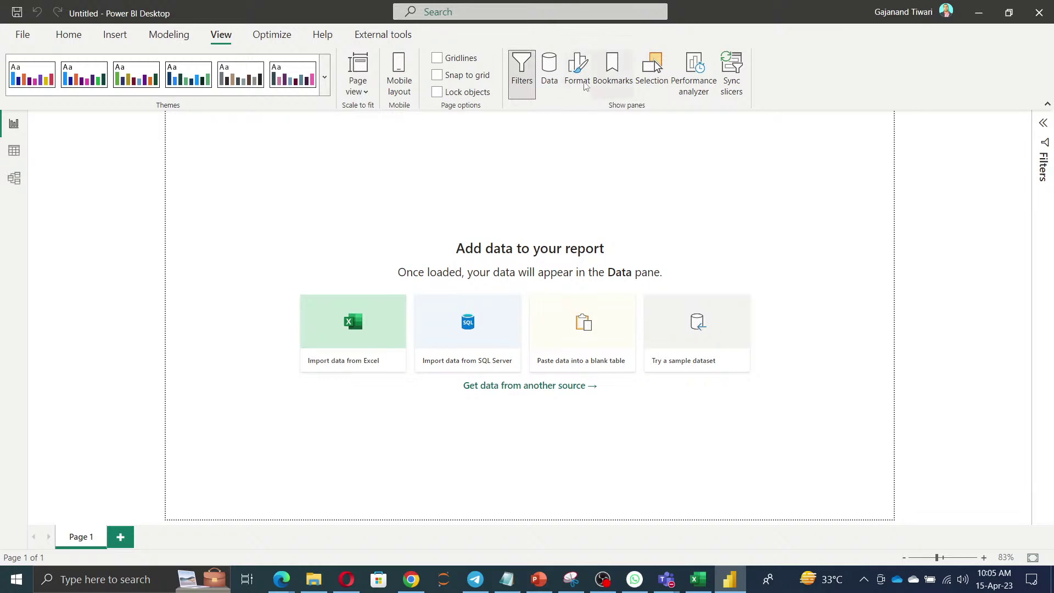
{"action": "left_click", "coordinate": [548, 82]}
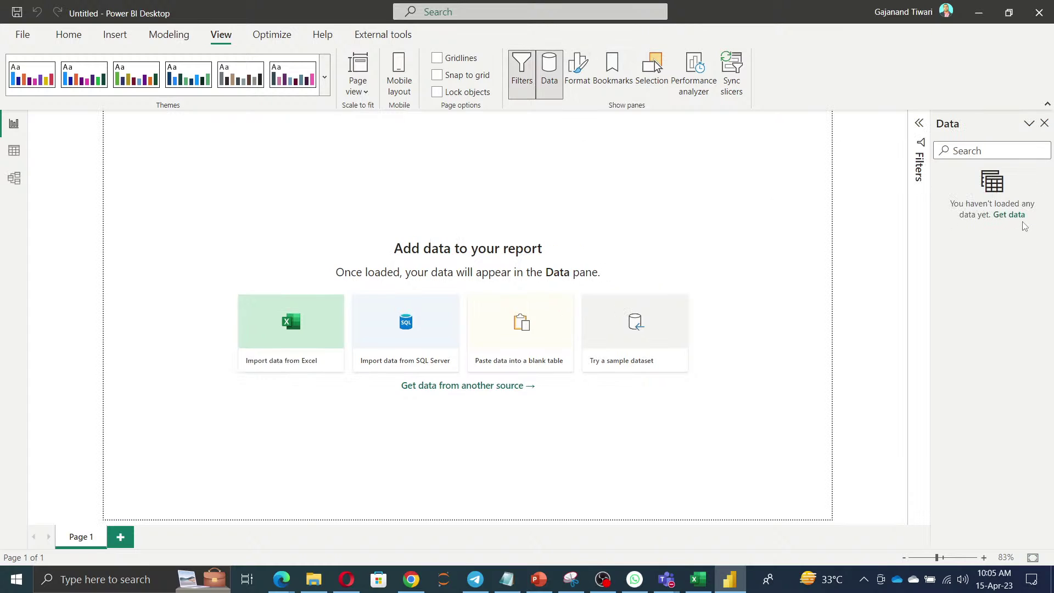
{"action": "left_click", "coordinate": [583, 91]}
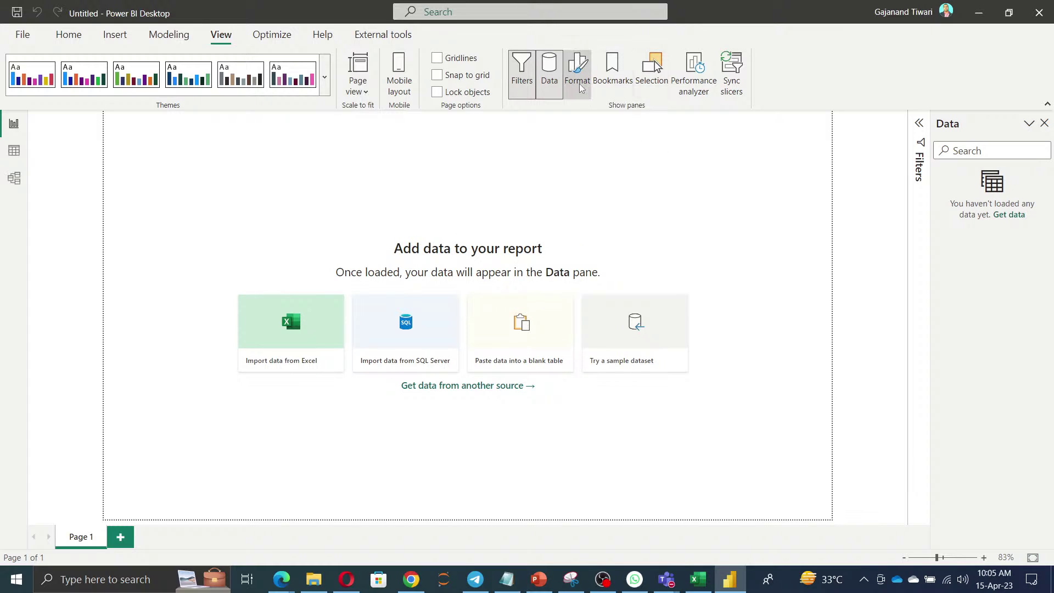
{"action": "left_click", "coordinate": [619, 90]}
{"action": "left_click", "coordinate": [652, 88]}
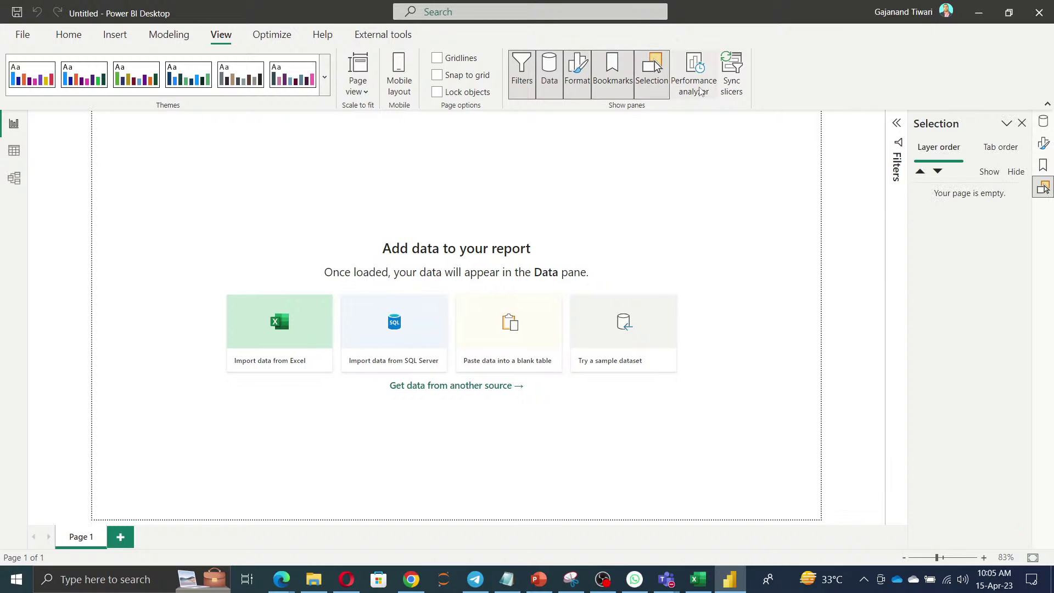
{"action": "left_click", "coordinate": [700, 91]}
{"action": "left_click", "coordinate": [738, 91]}
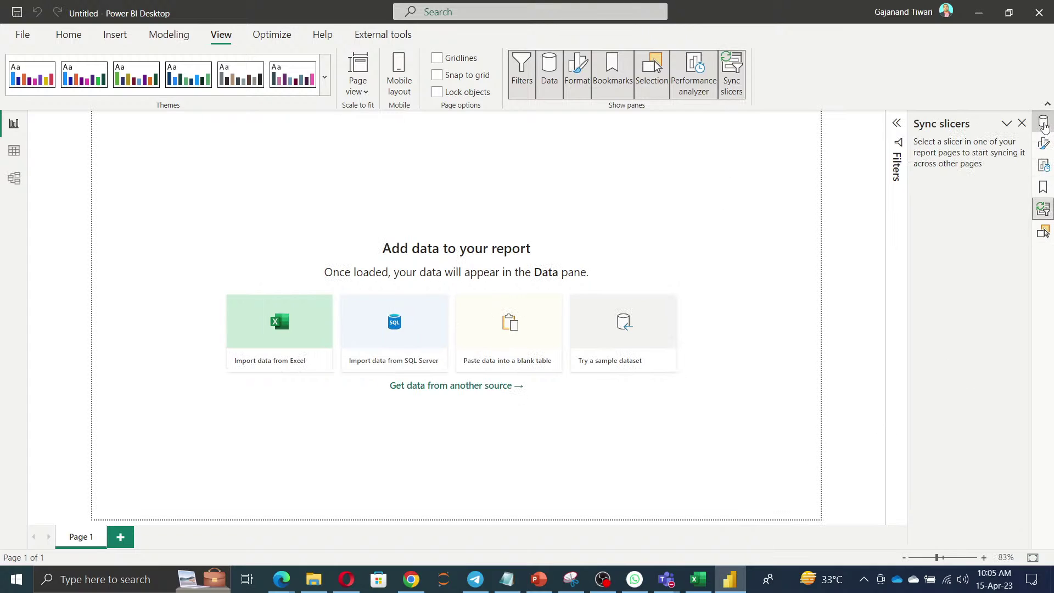
Examine the Data, Format, Bookmarks, Performance analyzer, Sync slicers and Selection panes, and return to Data and Format
{"action": "left_click", "coordinate": [1044, 126]}
{"action": "left_click", "coordinate": [1045, 144]}
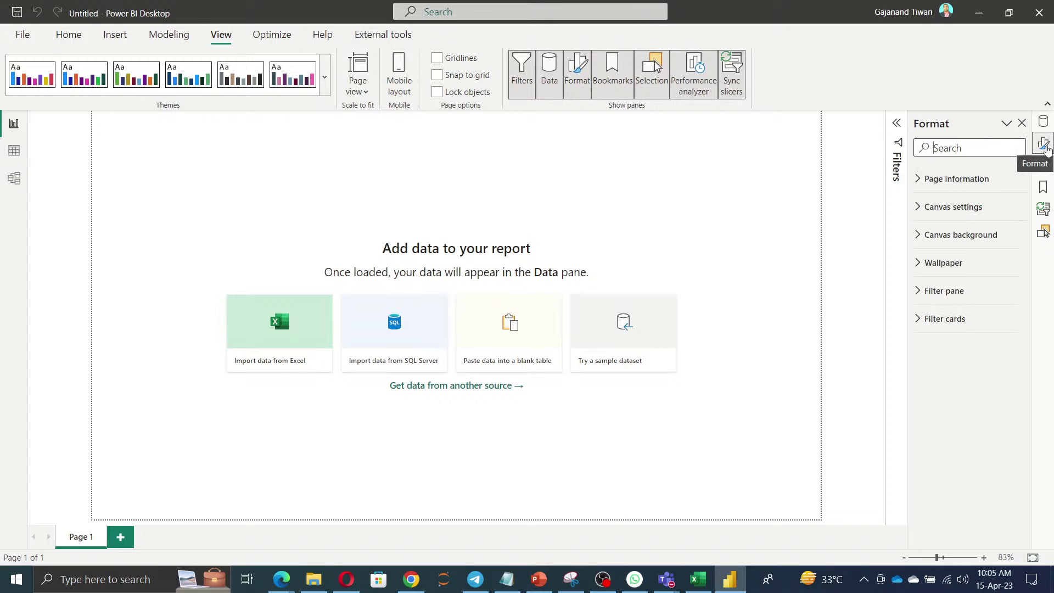
{"action": "left_click", "coordinate": [1044, 187]}
{"action": "left_click", "coordinate": [1044, 165]}
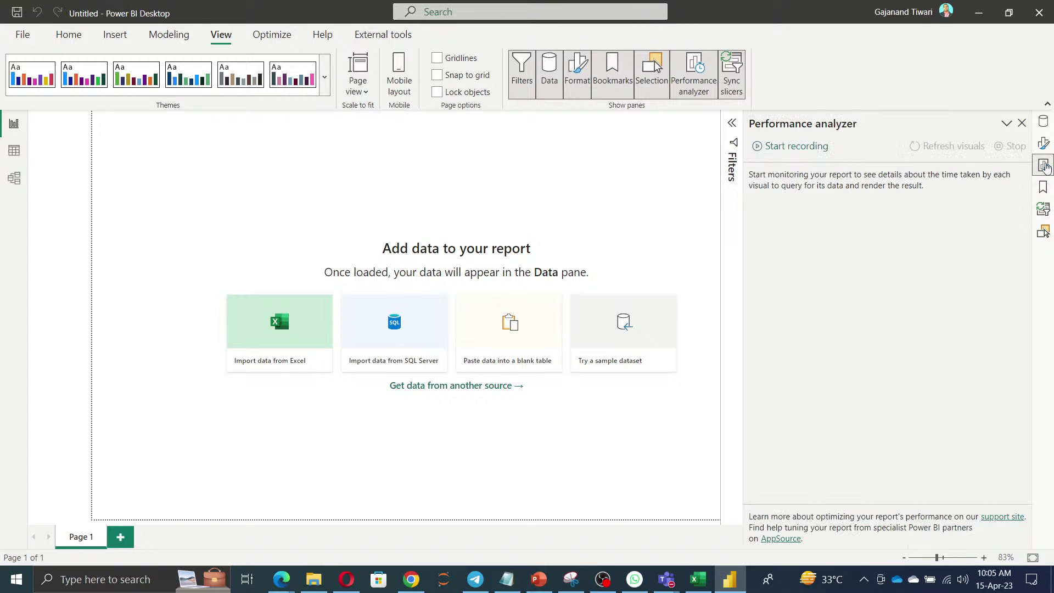
{"action": "left_click", "coordinate": [1044, 209]}
{"action": "left_click", "coordinate": [1045, 230]}
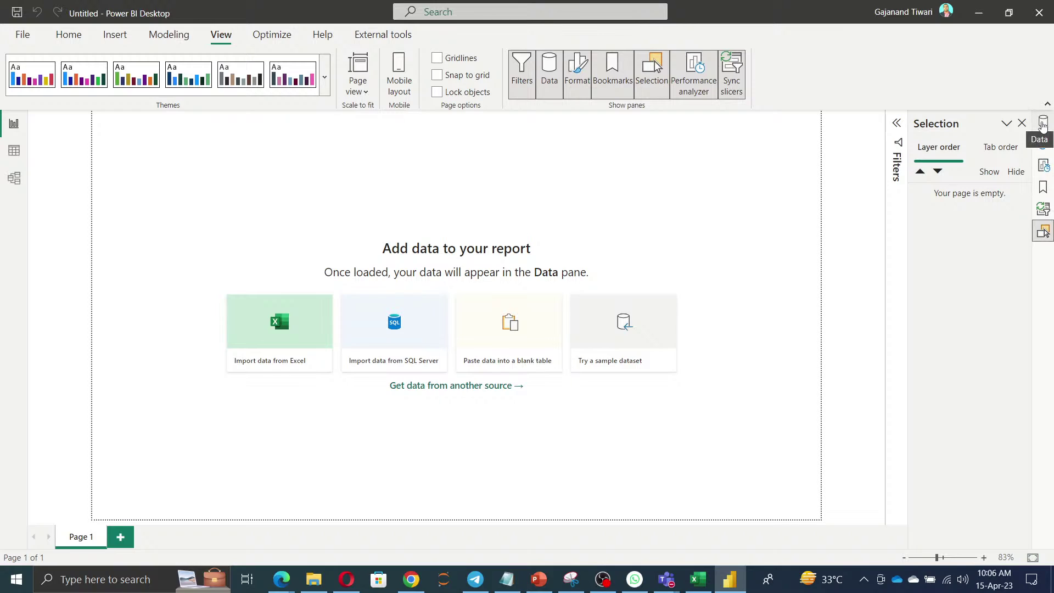
{"action": "left_click", "coordinate": [1043, 124]}
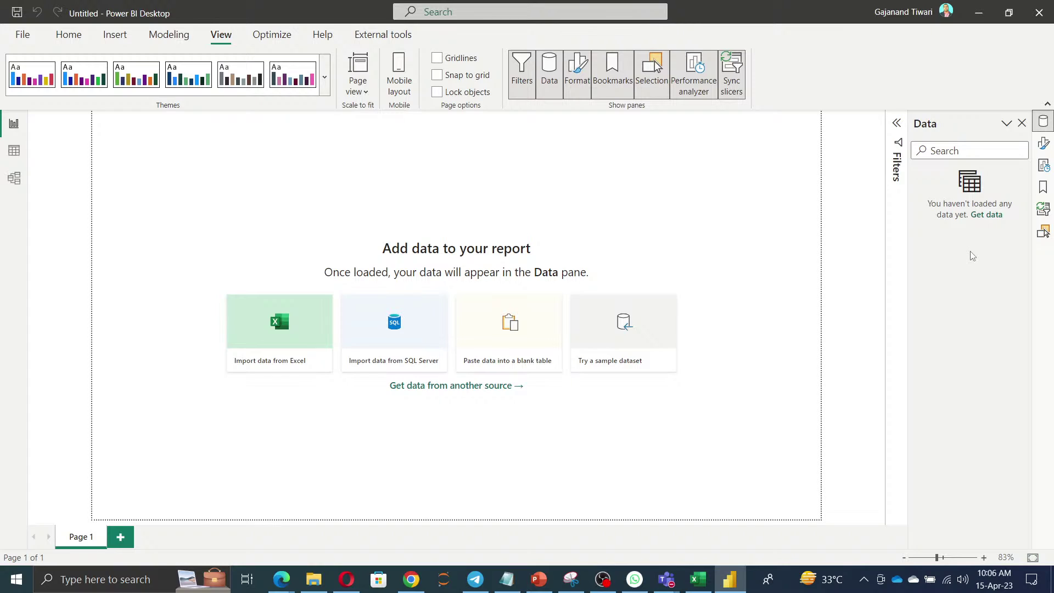
{"action": "left_click", "coordinate": [1043, 145]}
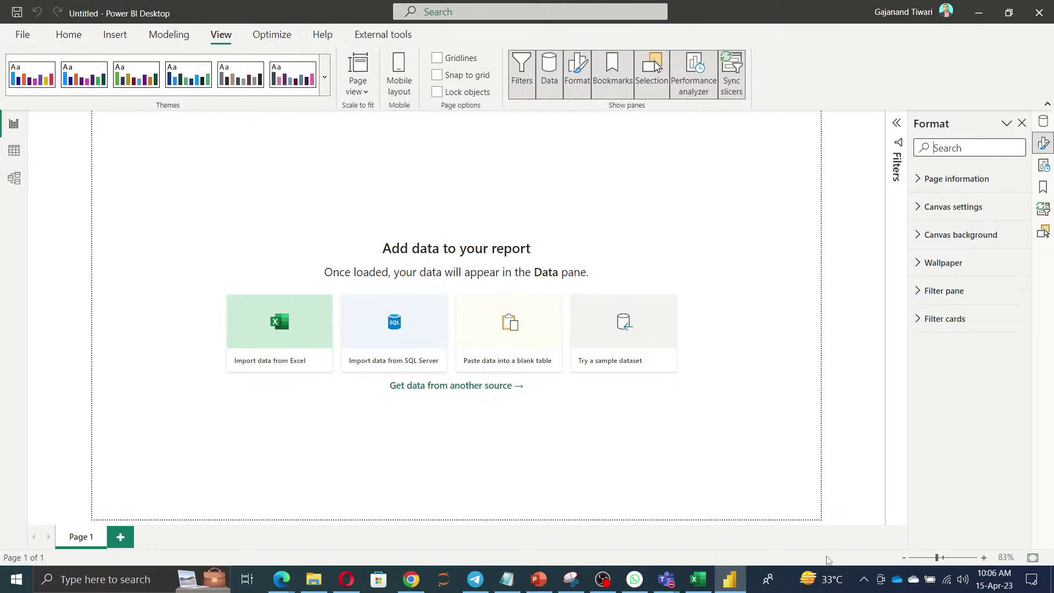
Switch to the Microsoft Teams meeting, admit the participant waiting in the lobby, and minimize the meeting window
{"action": "mouse_move", "coordinate": [666, 579]}
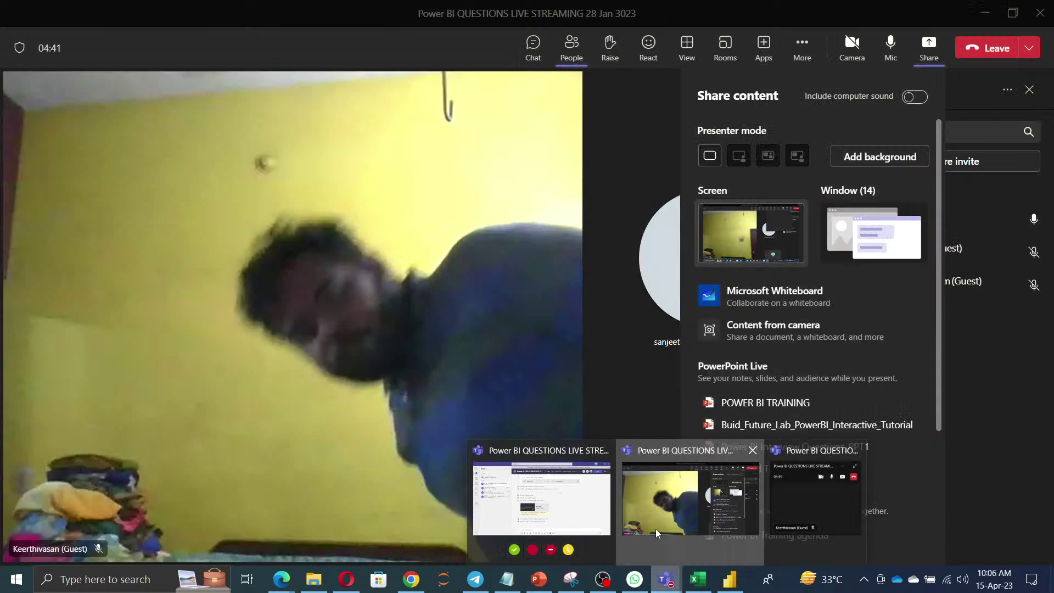
{"action": "left_click", "coordinate": [655, 528]}
{"action": "left_click", "coordinate": [1009, 220]}
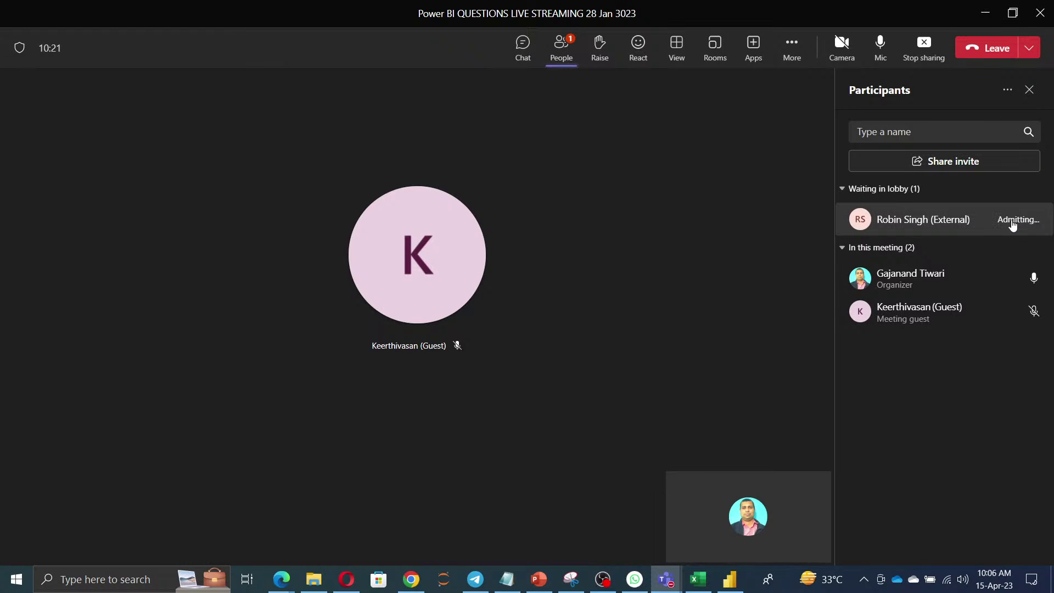
{"action": "left_click", "coordinate": [987, 18]}
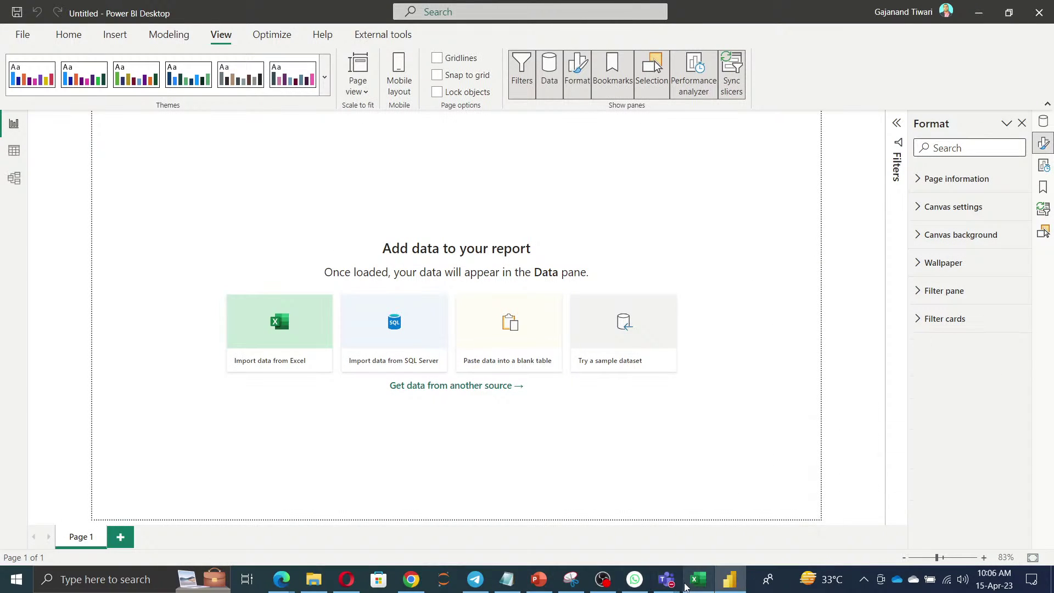
Check the participant list in the Microsoft Teams meeting and return to Power BI Desktop
{"action": "mouse_move", "coordinate": [667, 579]}
{"action": "left_click", "coordinate": [690, 507]}
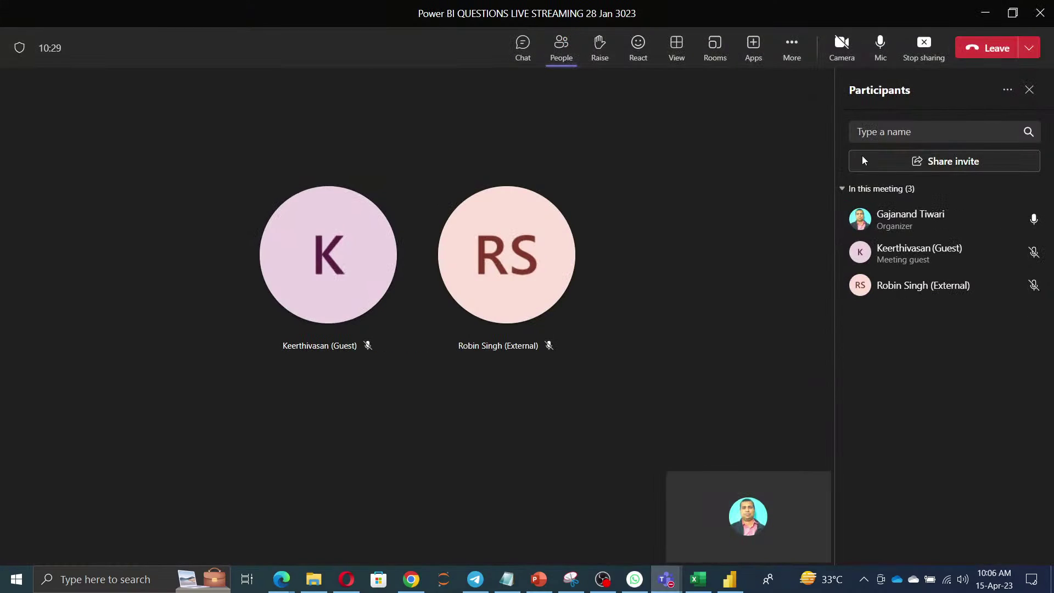
{"action": "left_click", "coordinate": [985, 12]}
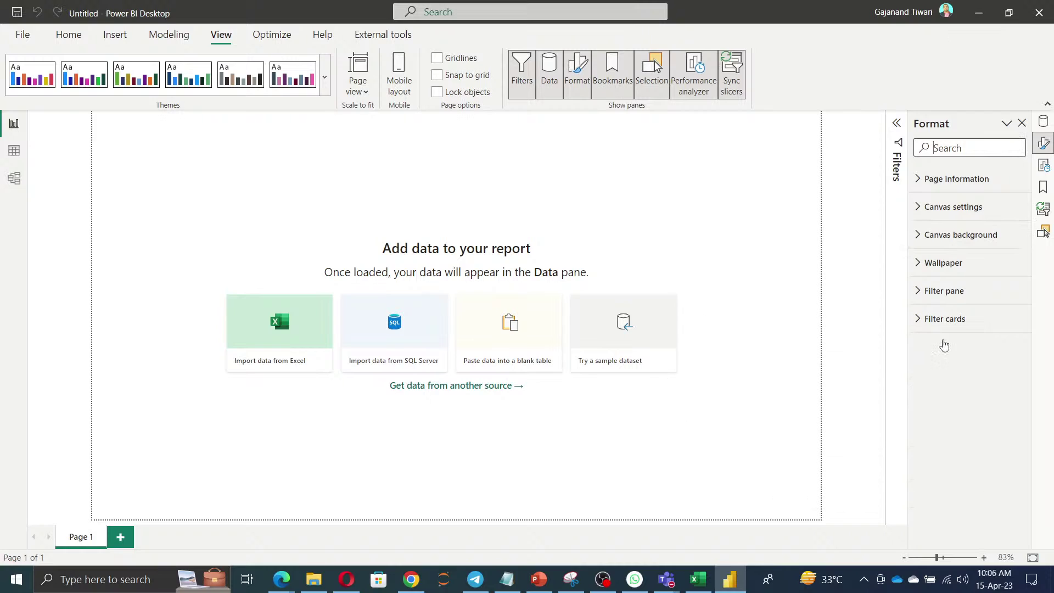
Bring up the Performance analyzer pane
{"action": "left_click", "coordinate": [1044, 167]}
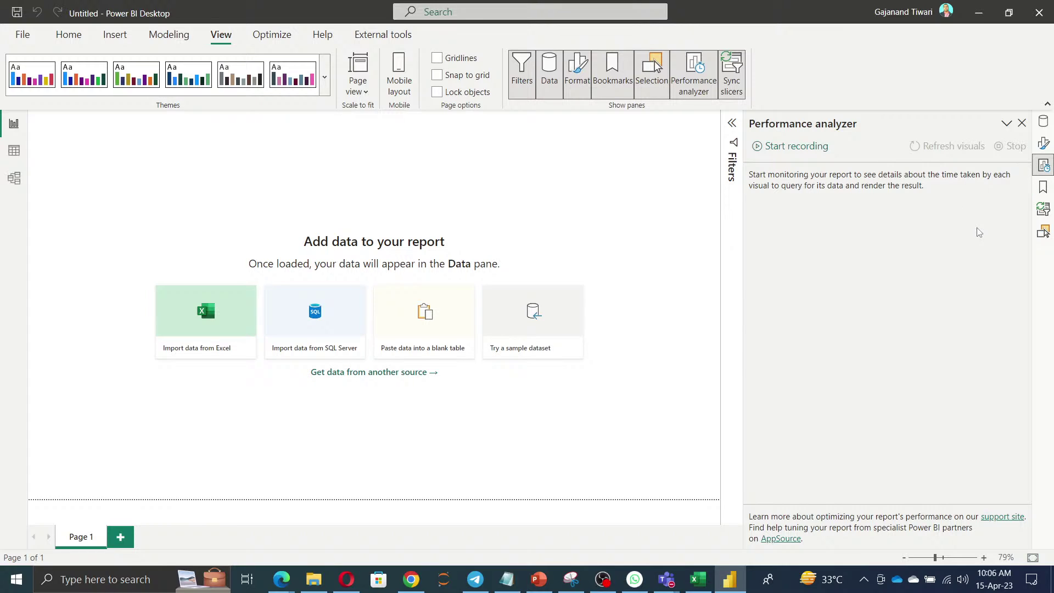
Hide the Performance analyzer pane
{"action": "left_click", "coordinate": [695, 83]}
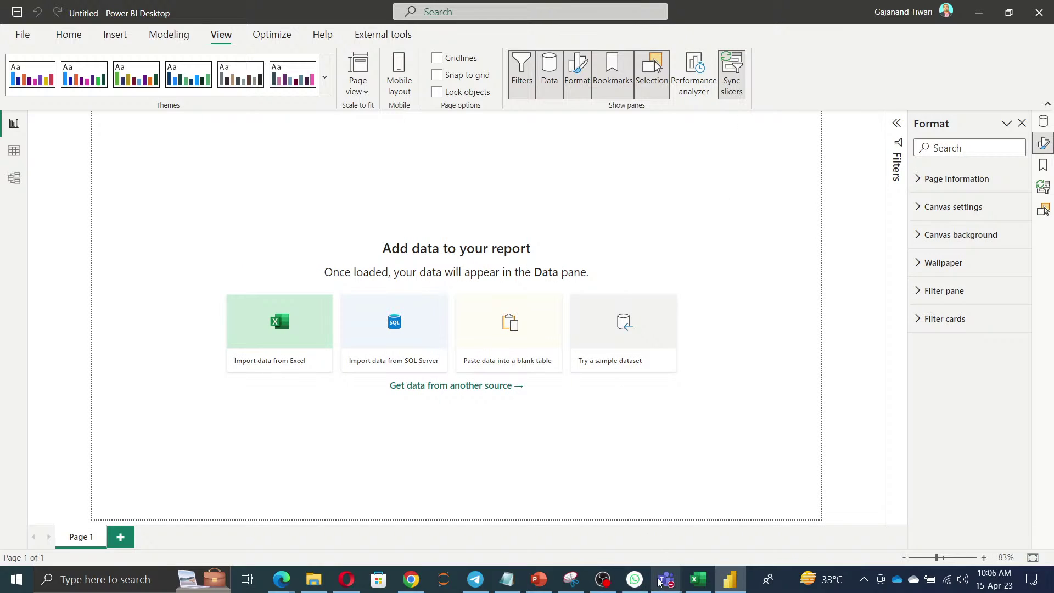
Switch to the Microsoft Teams meeting, admit the guest waiting in the lobby, and minimize the meeting window
{"action": "mouse_move", "coordinate": [666, 580]}
{"action": "left_click", "coordinate": [682, 498]}
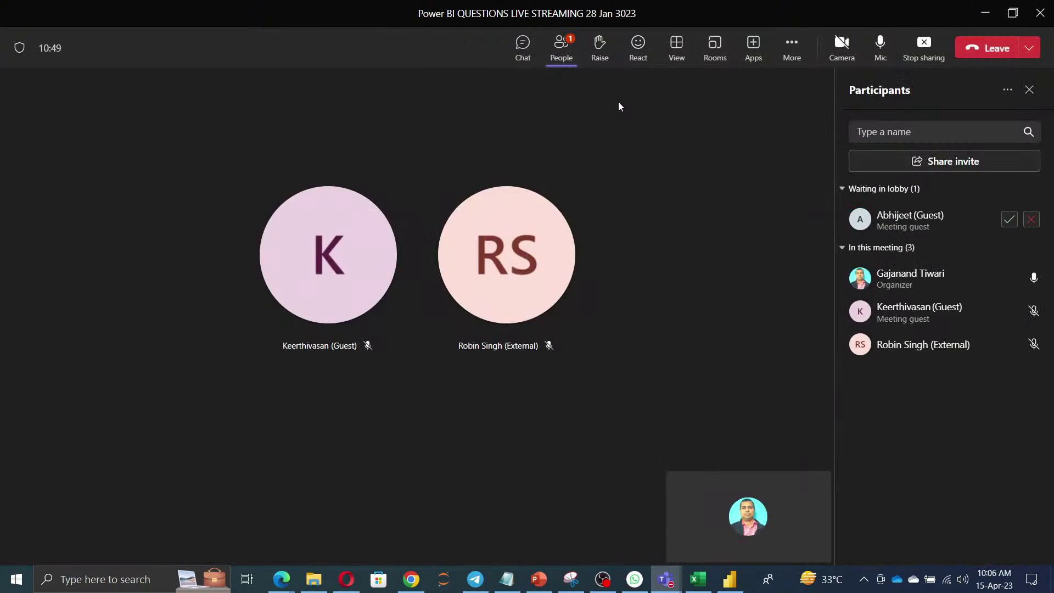
{"action": "left_click", "coordinate": [1009, 221]}
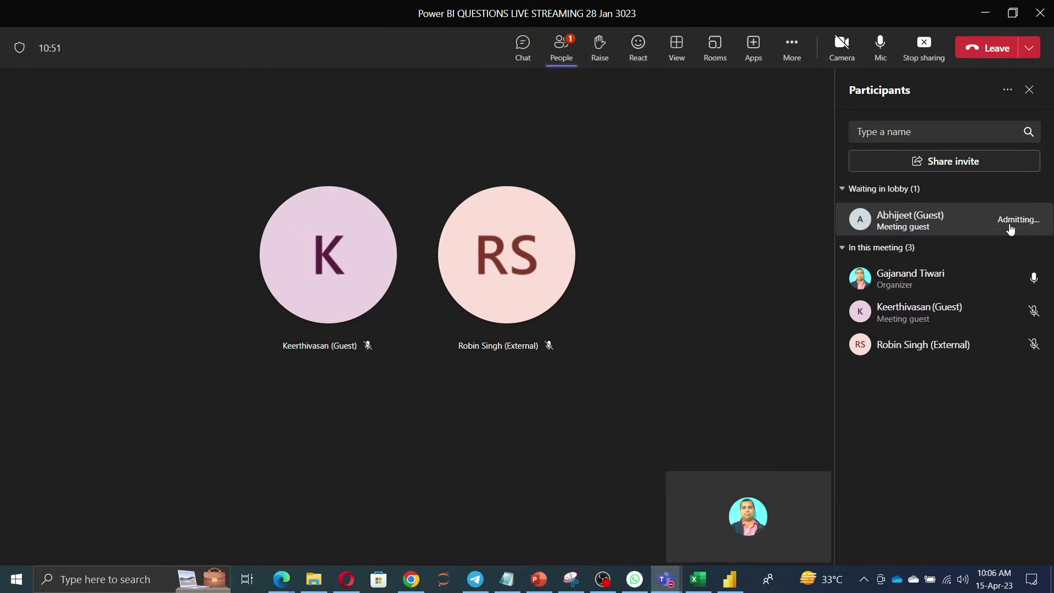
{"action": "left_click", "coordinate": [983, 16]}
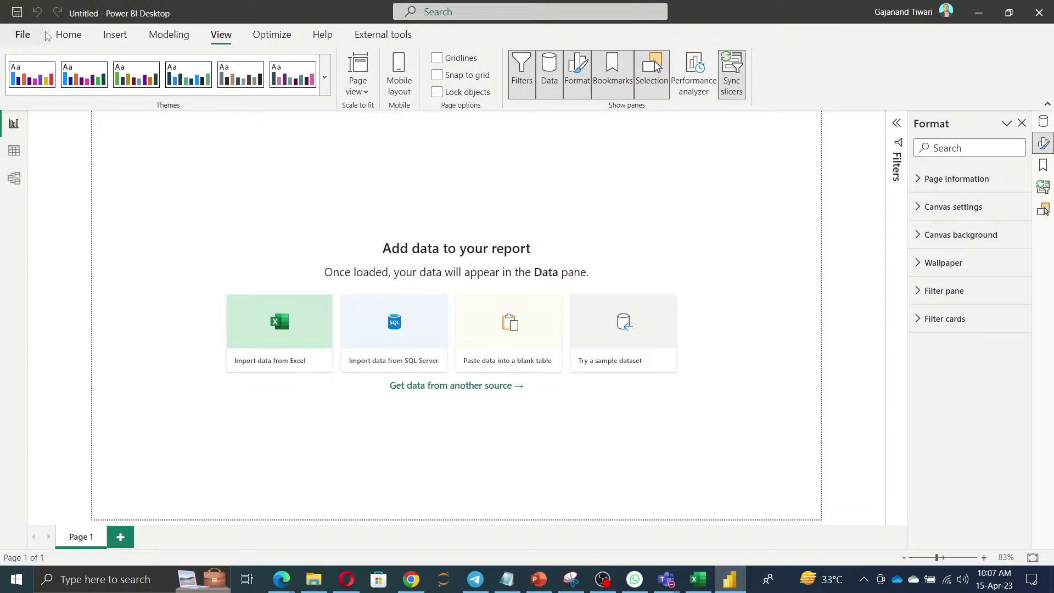
Look through the full gallery of insertable visuals and the Power BI visuals marketplace, and close the marketplace
{"action": "left_click", "coordinate": [121, 37]}
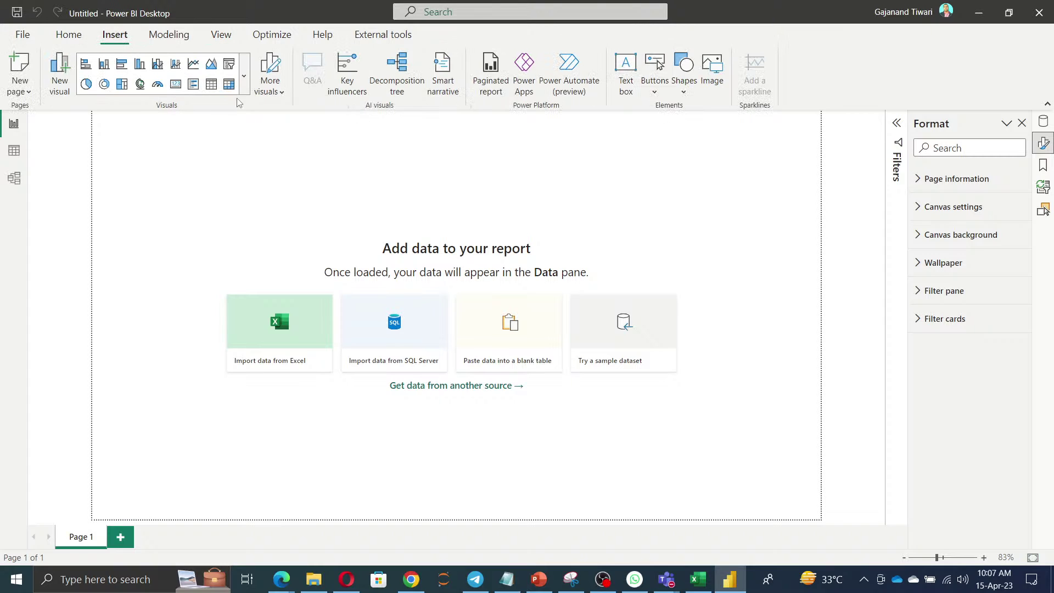
{"action": "left_click", "coordinate": [246, 79]}
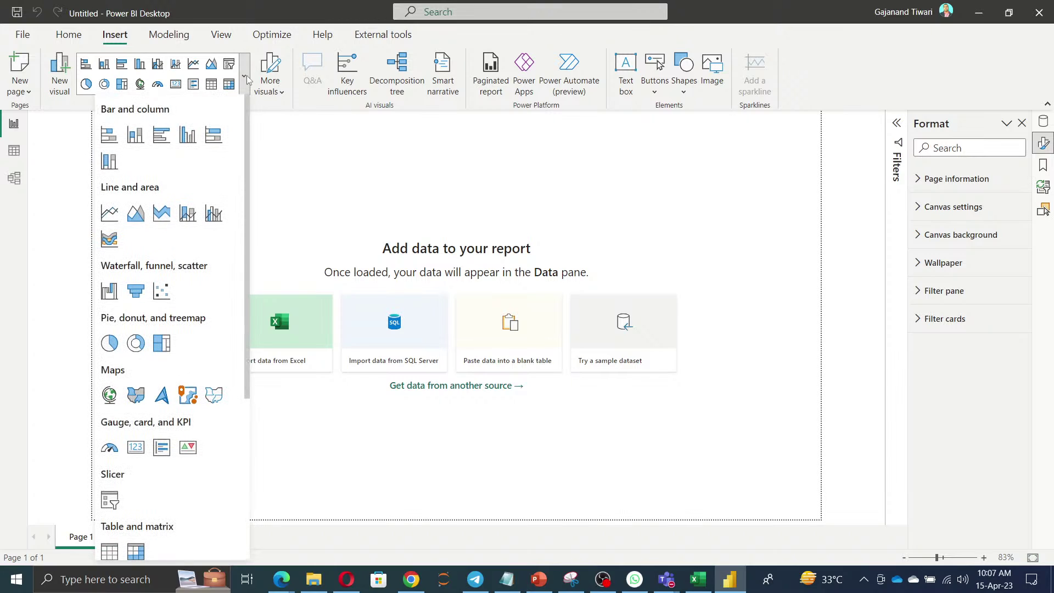
{"action": "scroll", "coordinate": [215, 219], "scroll_direction": "down", "scroll_amount": 5}
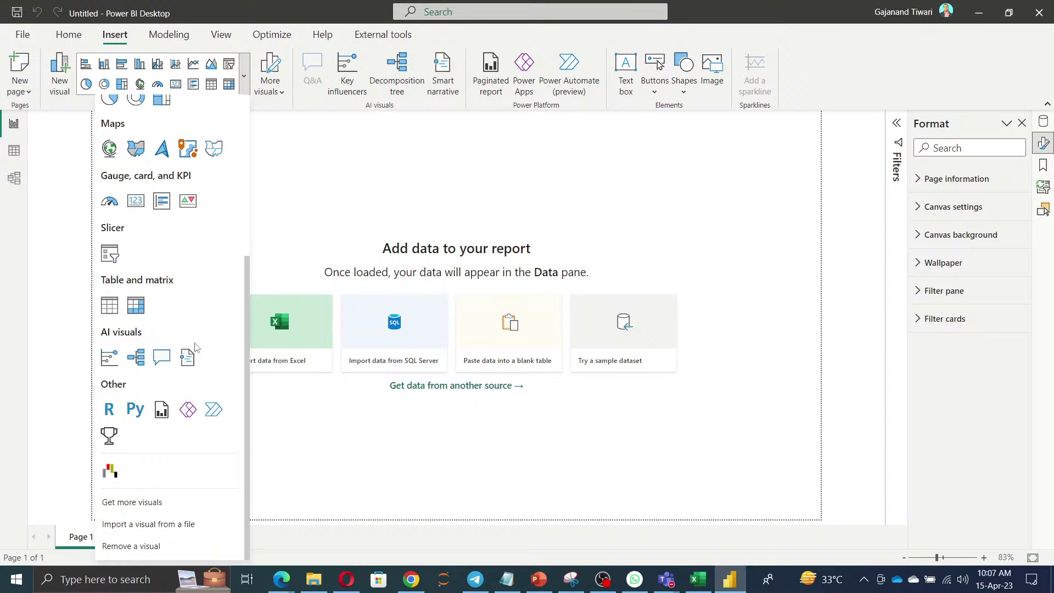
{"action": "left_click", "coordinate": [144, 507]}
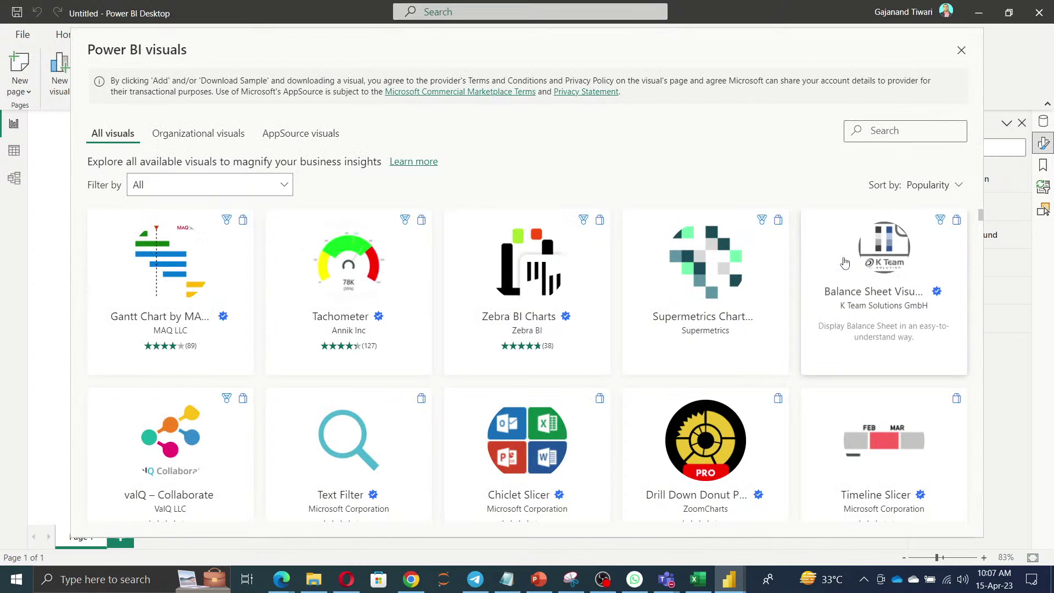
{"action": "left_click", "coordinate": [961, 51]}
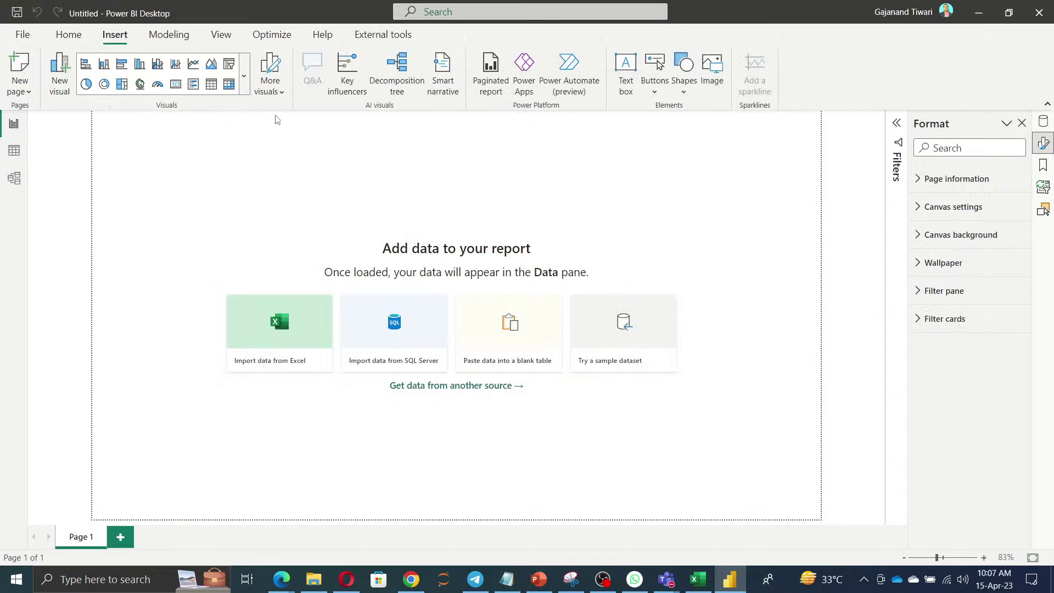
Look over the Modeling, View and Optimize commands
{"action": "left_click", "coordinate": [182, 36]}
{"action": "left_click", "coordinate": [218, 39]}
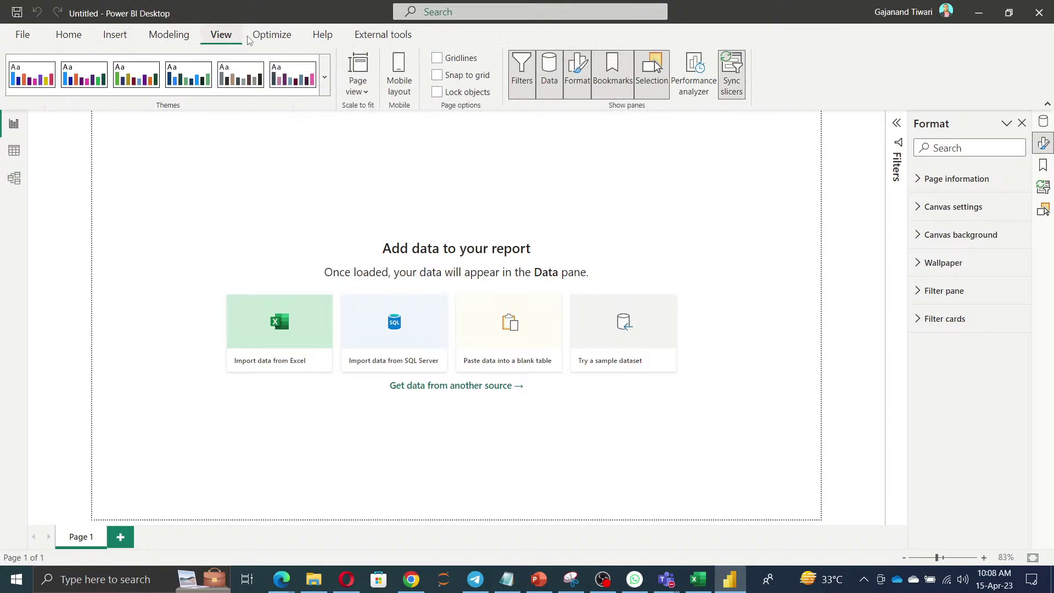
{"action": "left_click", "coordinate": [274, 39]}
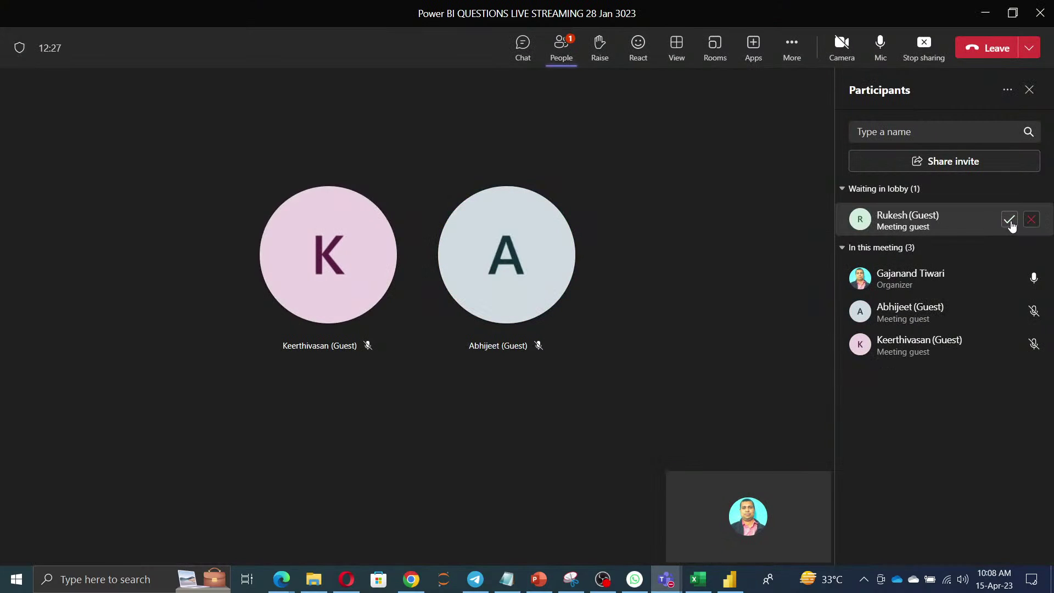
Admit two guests, one after the other, from the lobby of the Microsoft Teams meeting
{"action": "left_click", "coordinate": [1011, 219]}
{"action": "left_click", "coordinate": [985, 14]}
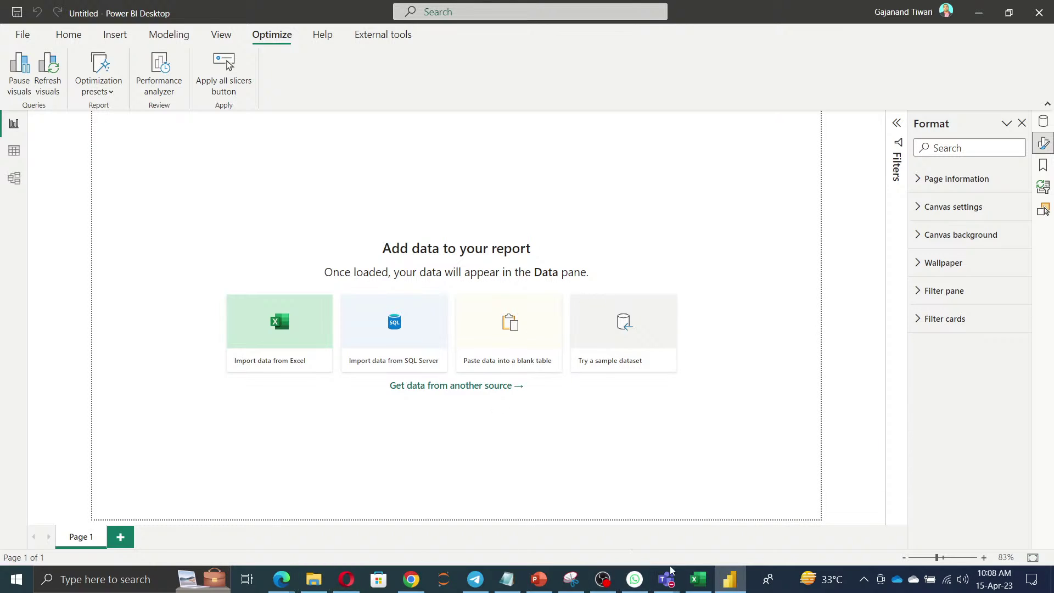
{"action": "mouse_move", "coordinate": [668, 586]}
{"action": "left_click", "coordinate": [695, 509]}
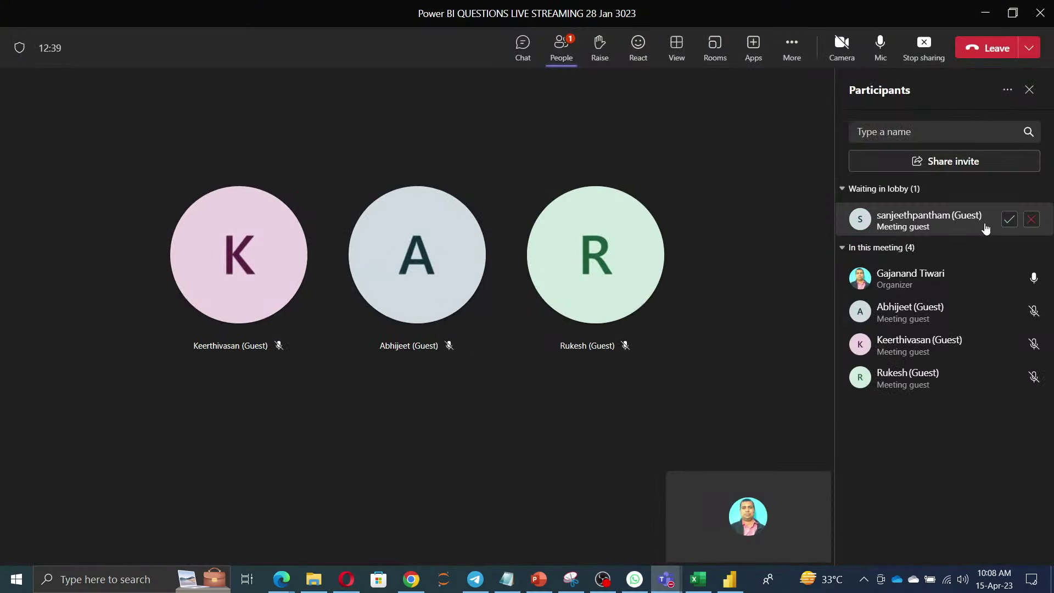
{"action": "left_click", "coordinate": [1008, 222]}
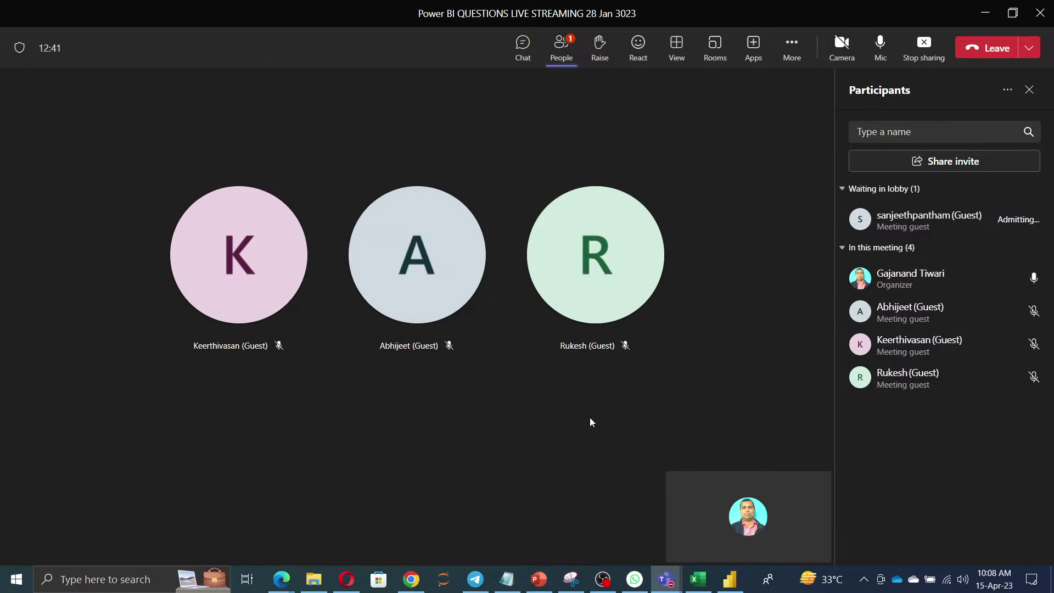
Minimize the Power BI Desktop and Microsoft Teams windows to reach the Power BI training plan workbook in Excel
{"action": "key", "text": "alt+Tab"}
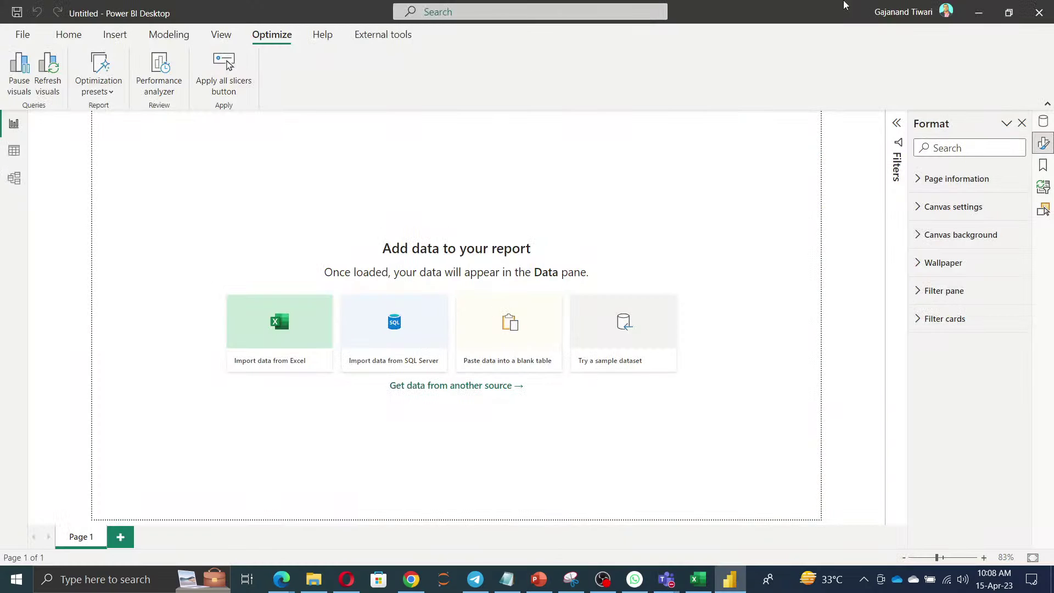
{"action": "left_click", "coordinate": [978, 13]}
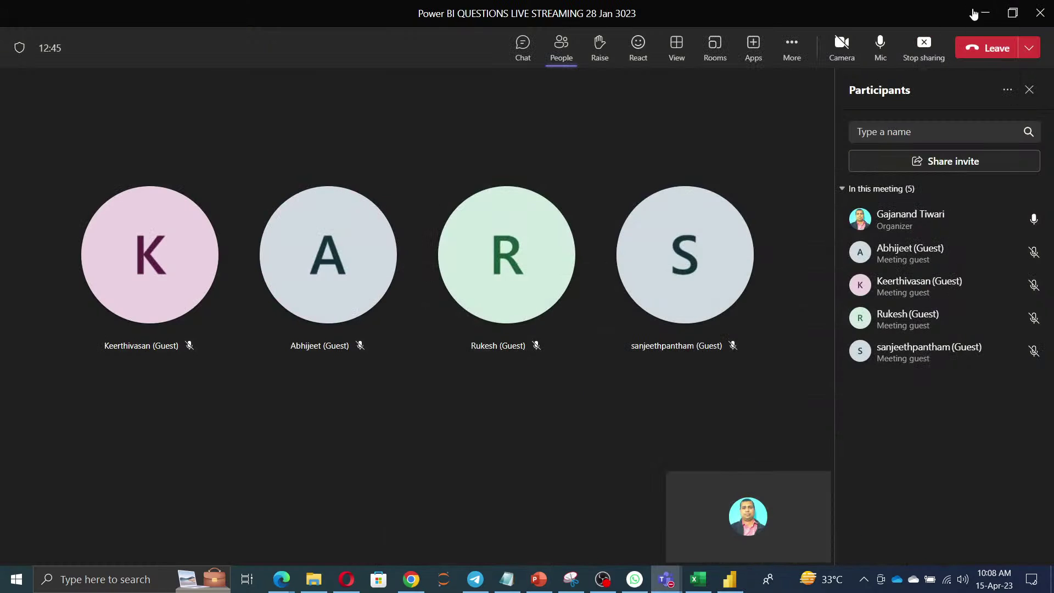
{"action": "left_click", "coordinate": [984, 12]}
{"action": "left_click", "coordinate": [527, 338]}
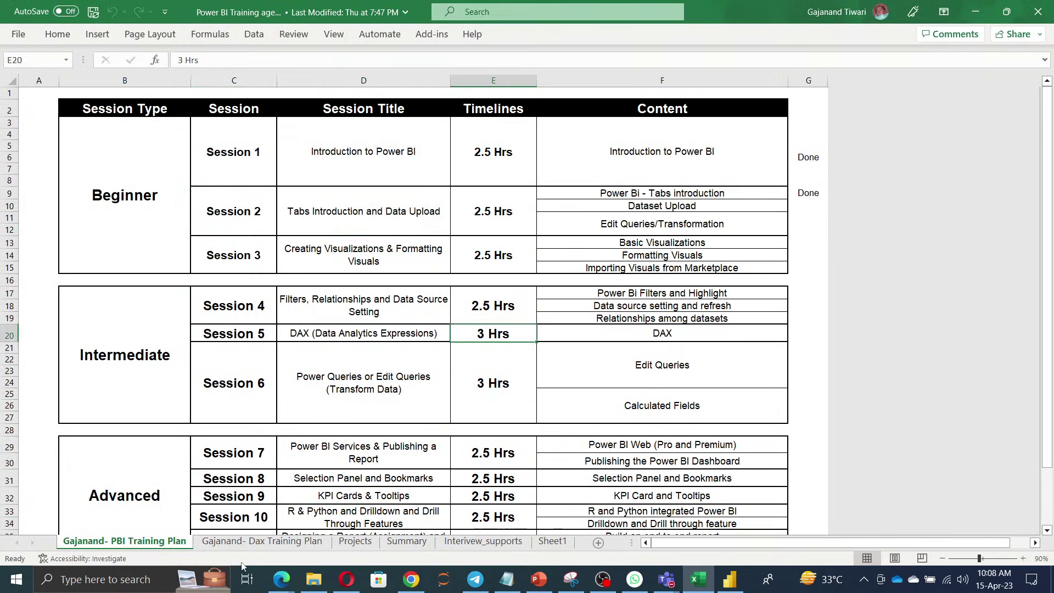
Switch to the YouTube Studio live stream window in Microsoft Edge, add a blank tab, and go to the BUILD FUTURE LAB channel tab
{"action": "mouse_move", "coordinate": [290, 588]}
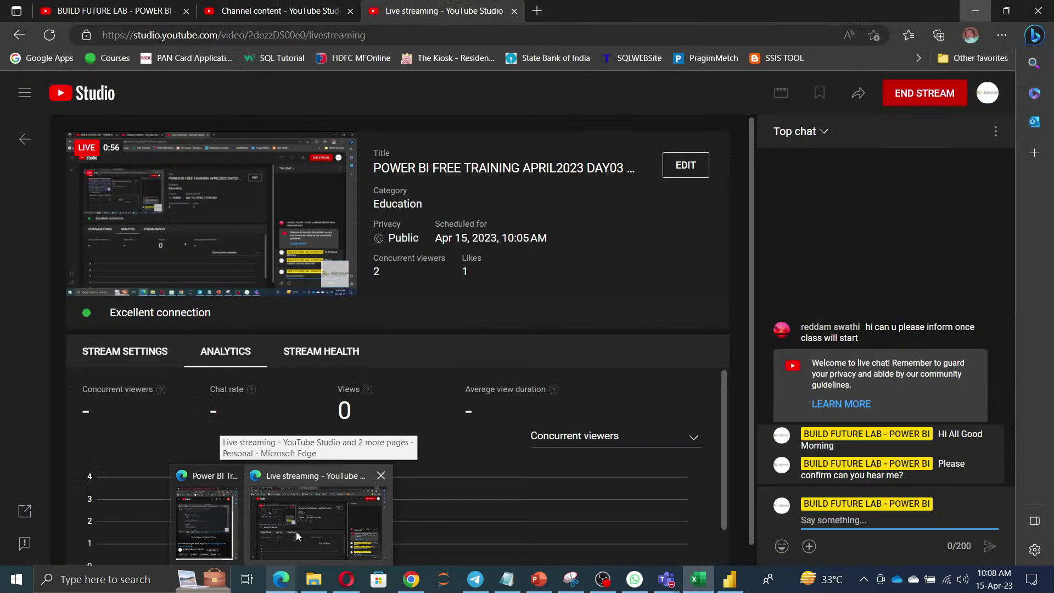
{"action": "left_click", "coordinate": [295, 531]}
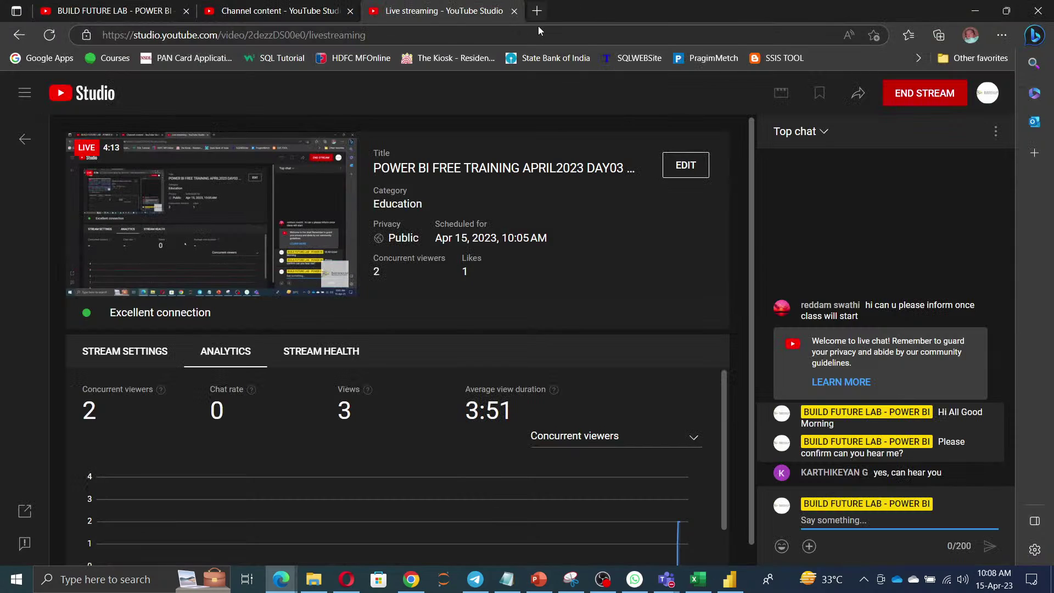
{"action": "left_click", "coordinate": [537, 11]}
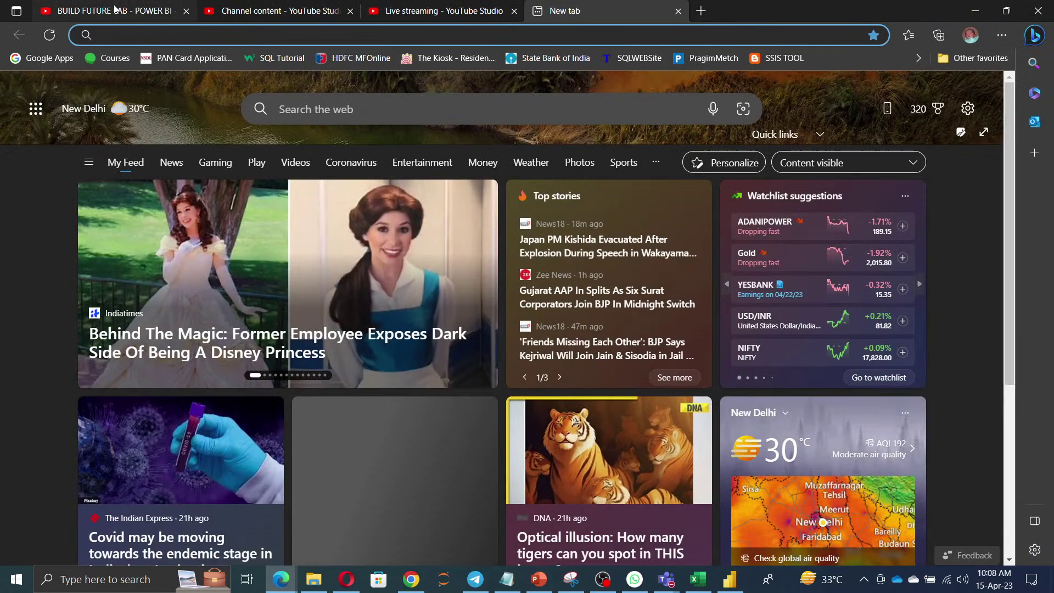
{"action": "left_click", "coordinate": [104, 5]}
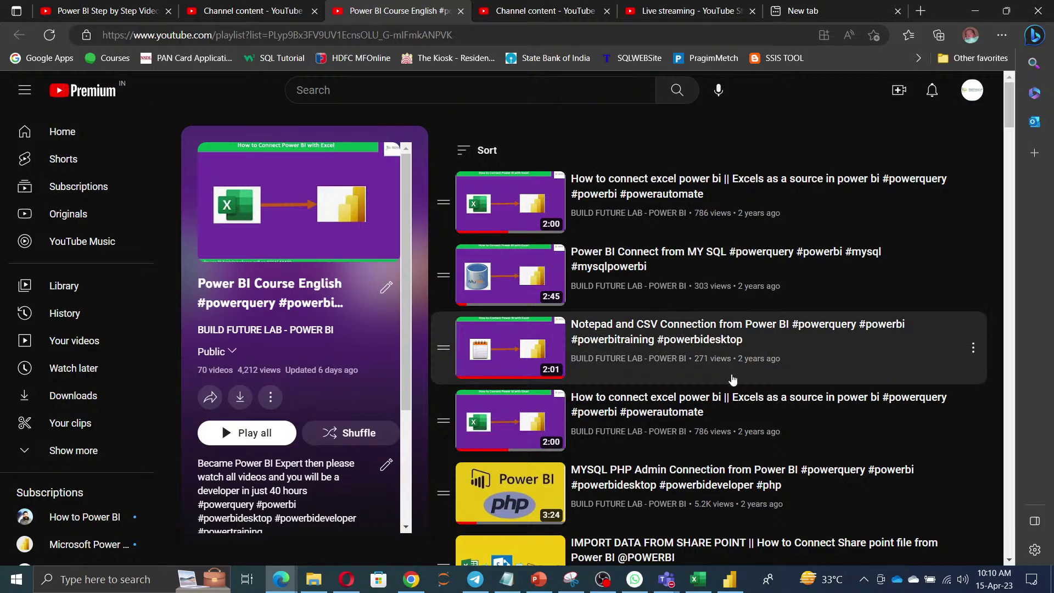
Look through the videos in the Power BI Course English playlist
{"action": "scroll", "coordinate": [719, 384], "scroll_direction": "down", "scroll_amount": 15}
{"action": "scroll", "coordinate": [719, 390], "scroll_direction": "down", "scroll_amount": 15}
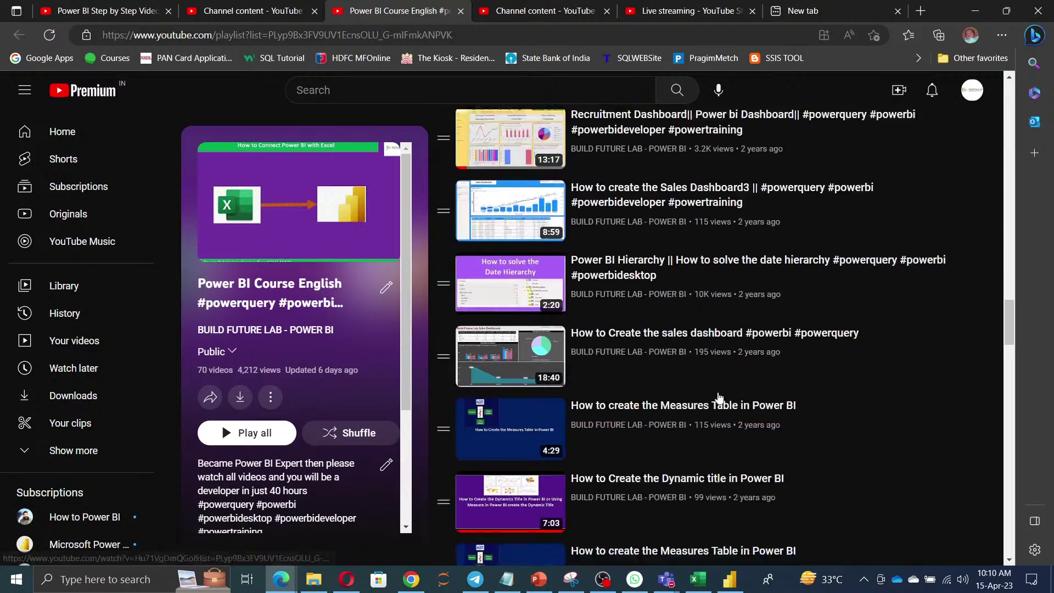
{"action": "scroll", "coordinate": [720, 399], "scroll_direction": "down", "scroll_amount": 15}
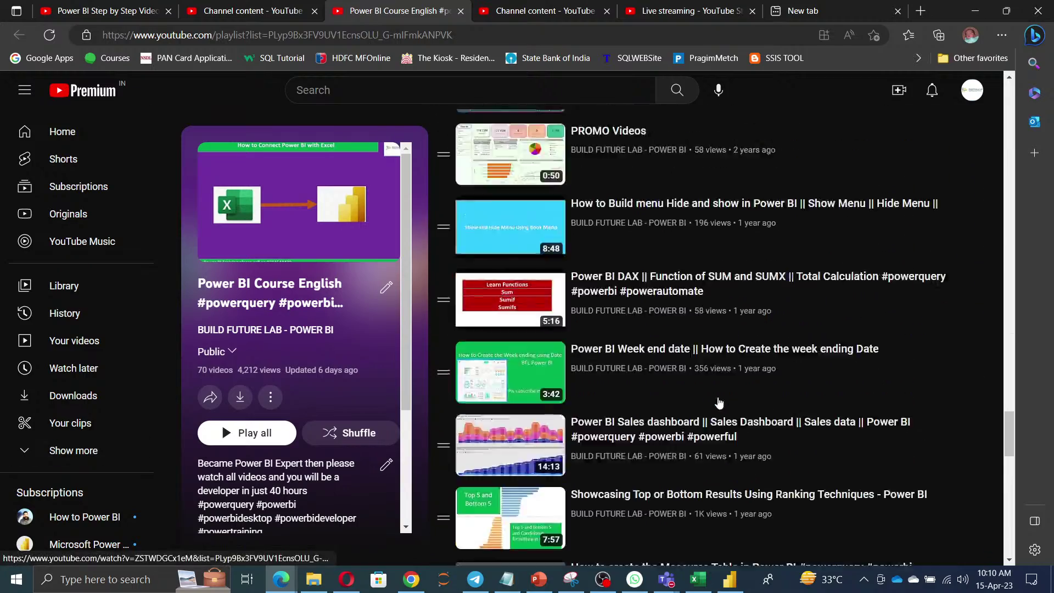
{"action": "scroll", "coordinate": [719, 406], "scroll_direction": "up", "scroll_amount": 20}
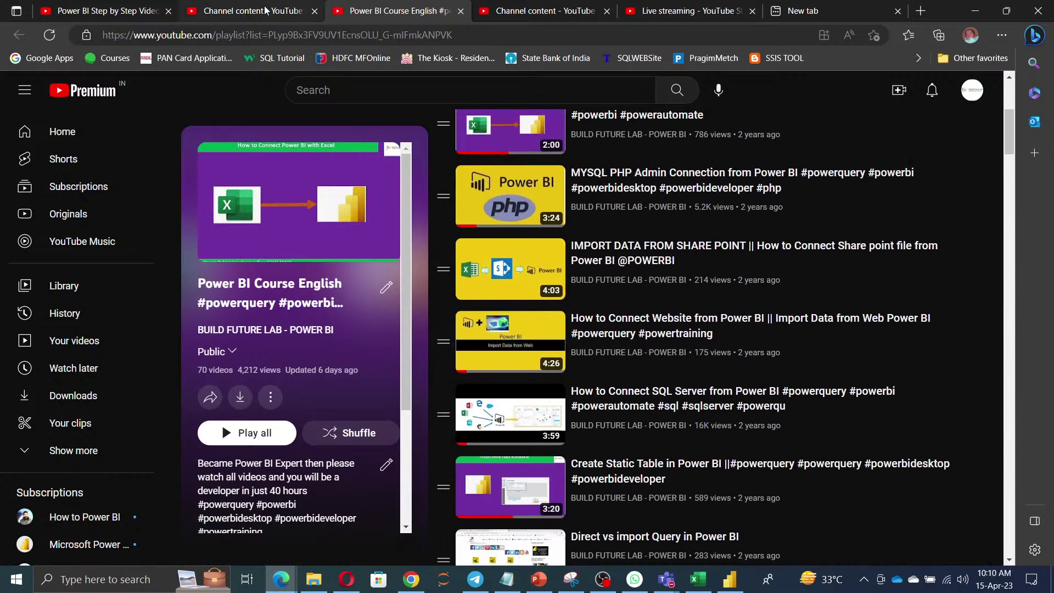
Open the channel dashboard in YouTube Studio and review its published videos and latest comments
{"action": "left_click", "coordinate": [265, 12]}
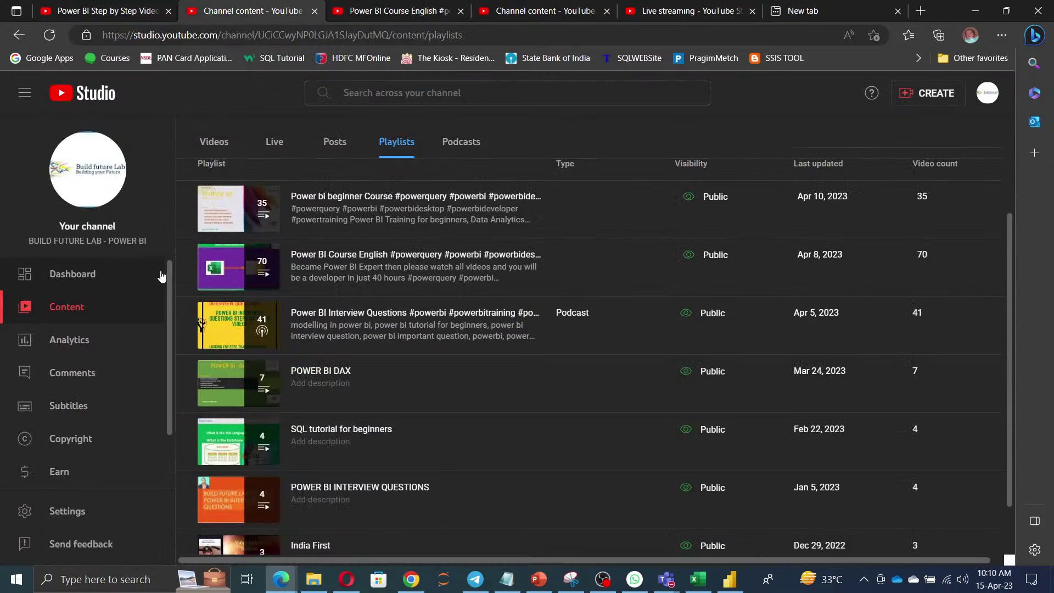
{"action": "left_click", "coordinate": [83, 275]}
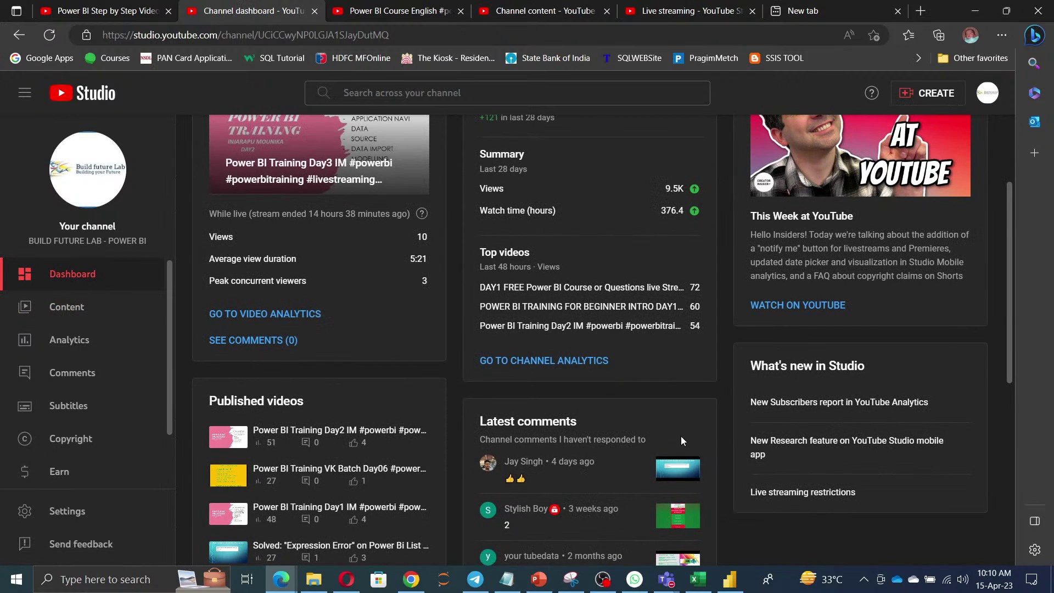
{"action": "scroll", "coordinate": [681, 436], "scroll_direction": "down", "scroll_amount": 2}
{"action": "scroll", "coordinate": [680, 436], "scroll_direction": "down", "scroll_amount": 2}
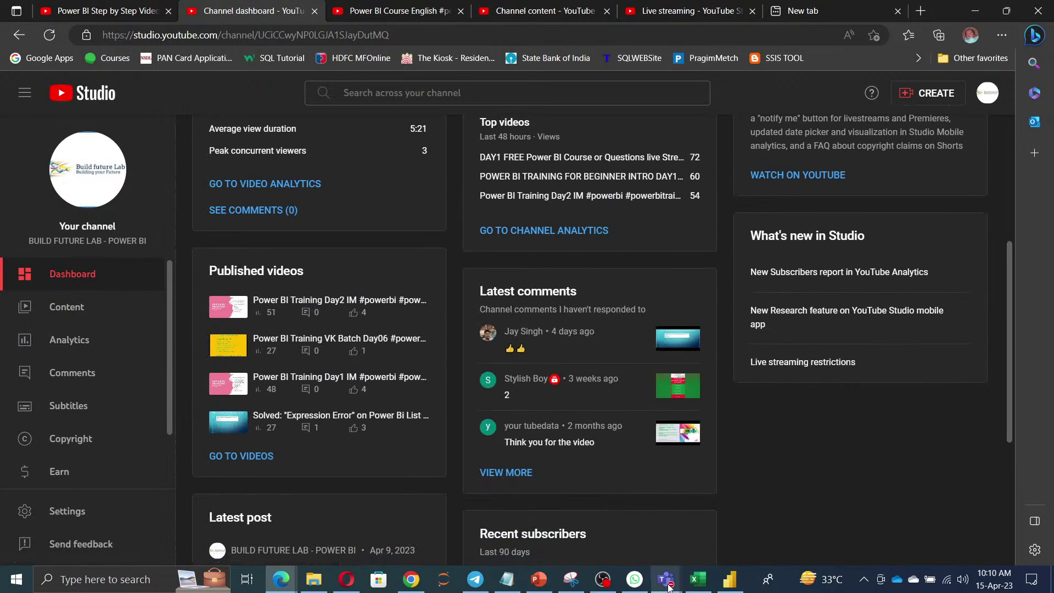
Switch to the training plan workbook in Excel and select the Session 2 cells from Session through Content
{"action": "mouse_move", "coordinate": [670, 586]}
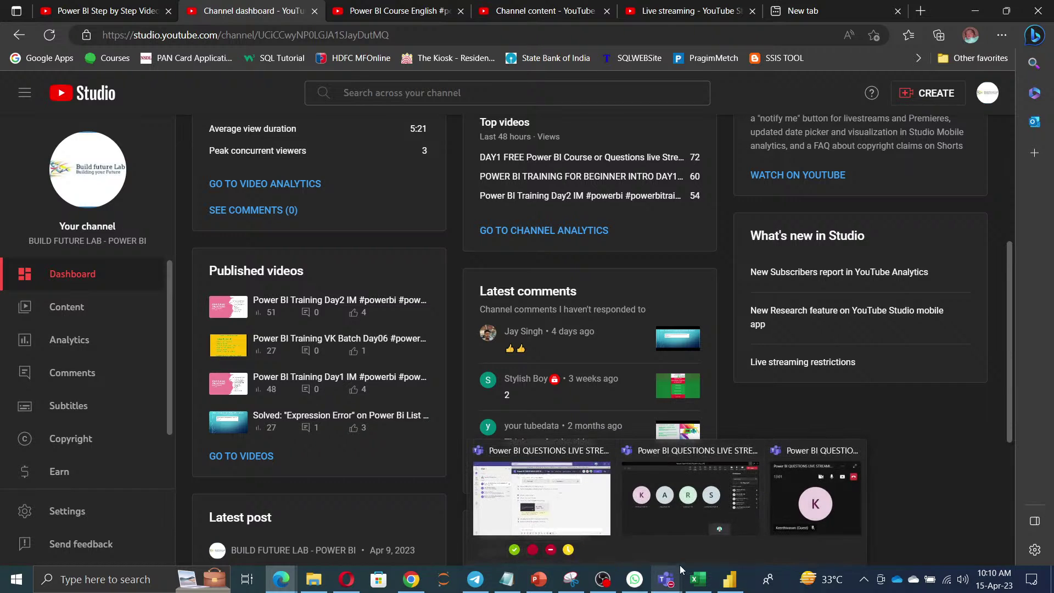
{"action": "left_click", "coordinate": [697, 586]}
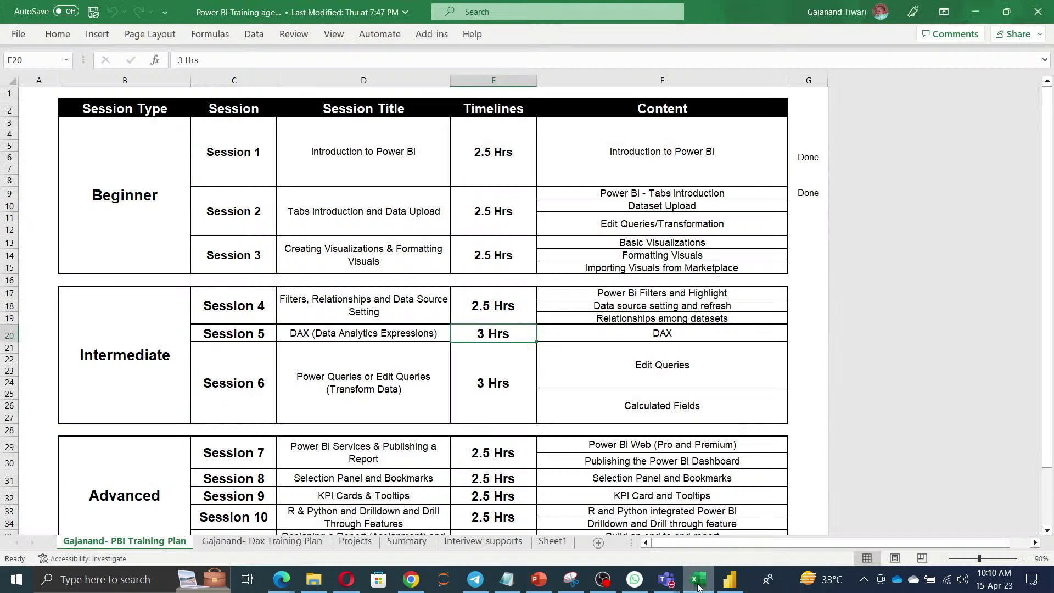
{"action": "left_click", "coordinate": [612, 172]}
{"action": "left_click_drag", "start_coordinate": [652, 192], "coordinate": [249, 225]}
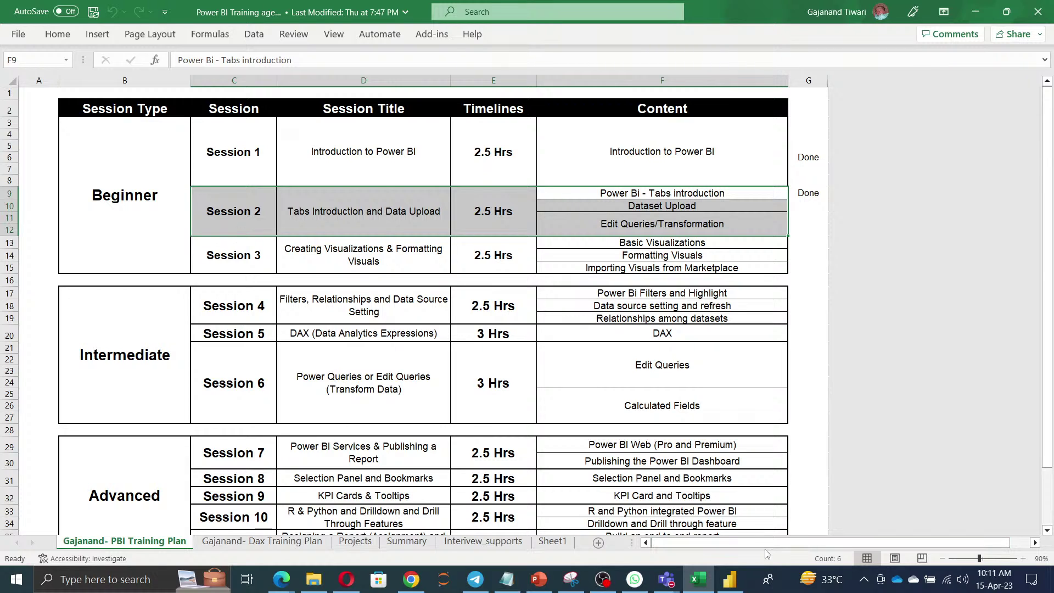
Switch to Power BI Desktop, start saving the report under a new name, and browse to the personal OneDrive folder Documents > Power BI > New
{"action": "left_click", "coordinate": [728, 582]}
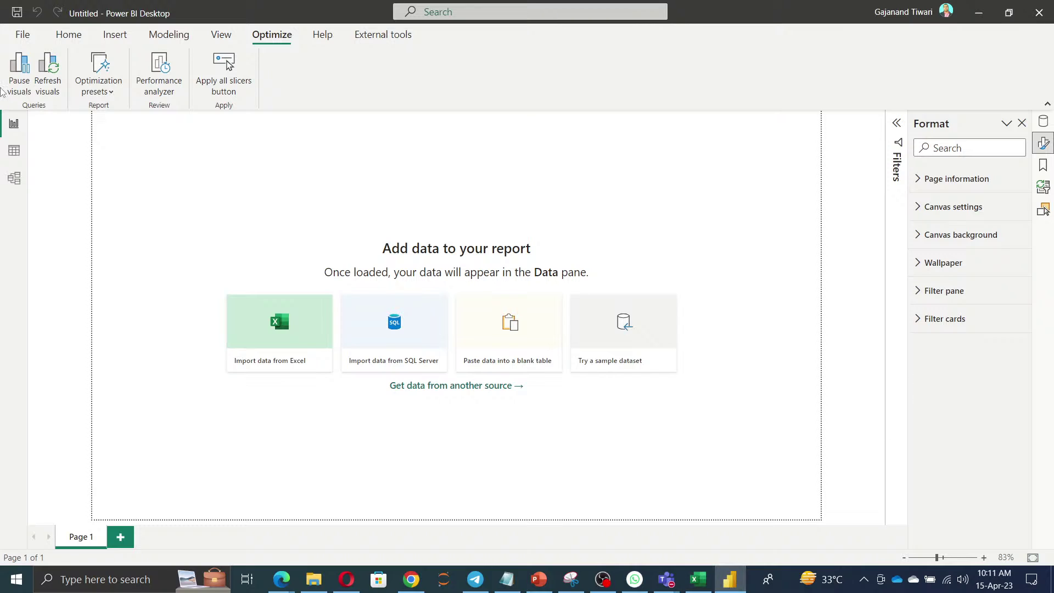
{"action": "left_click", "coordinate": [22, 35]}
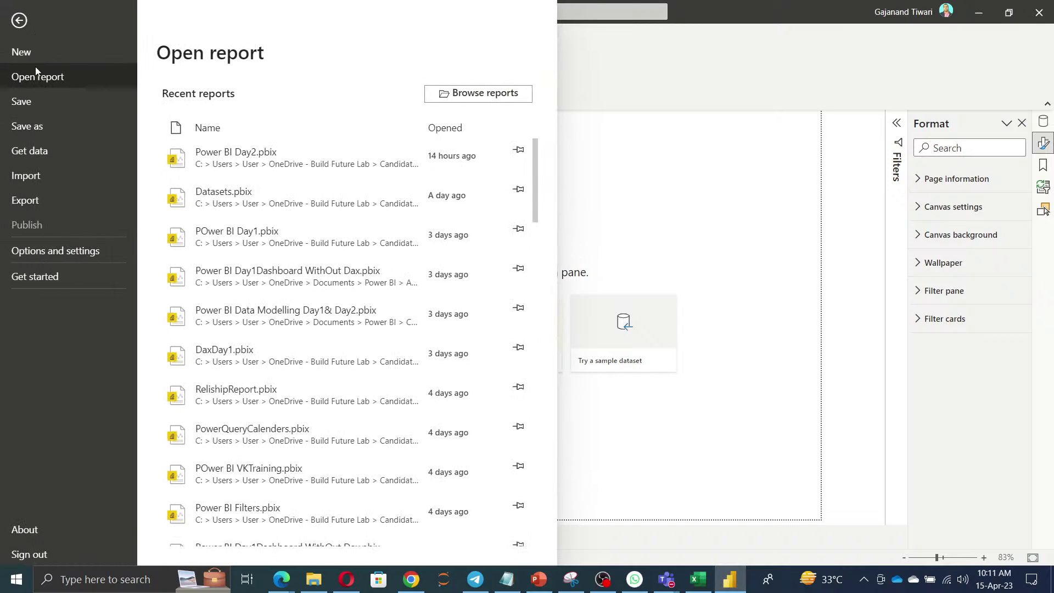
{"action": "left_click", "coordinate": [47, 127]}
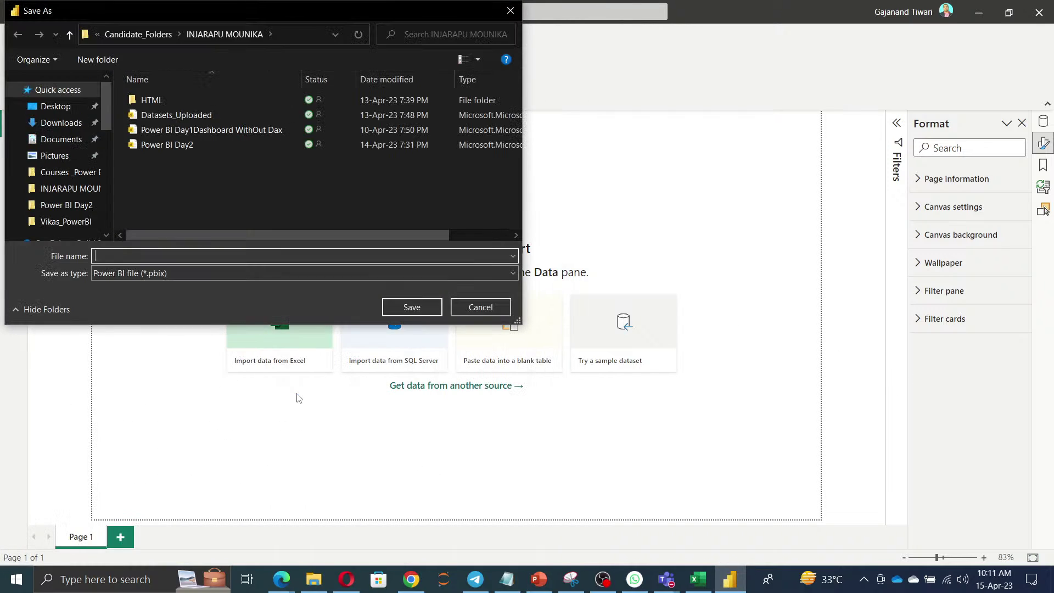
{"action": "scroll", "coordinate": [77, 219], "scroll_direction": "down", "scroll_amount": 3}
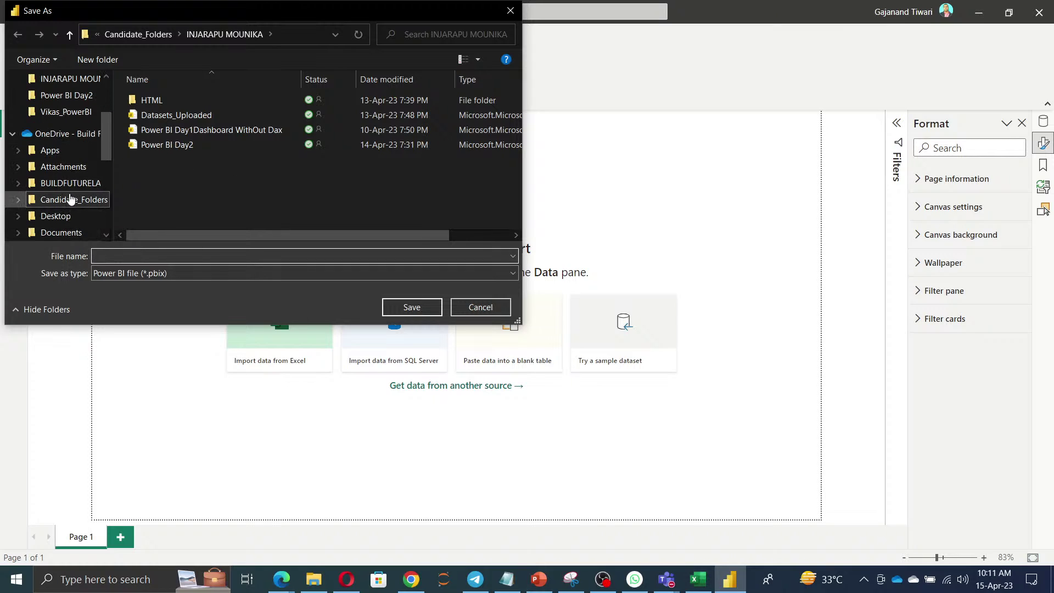
{"action": "scroll", "coordinate": [63, 216], "scroll_direction": "down", "scroll_amount": 4}
{"action": "scroll", "coordinate": [57, 221], "scroll_direction": "down", "scroll_amount": 1}
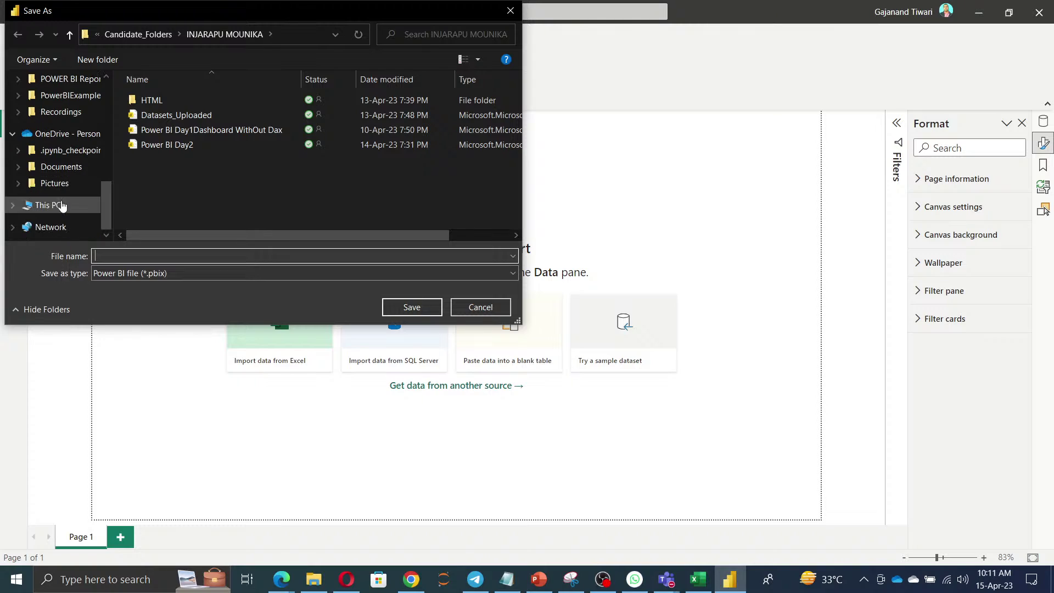
{"action": "left_click", "coordinate": [59, 166]}
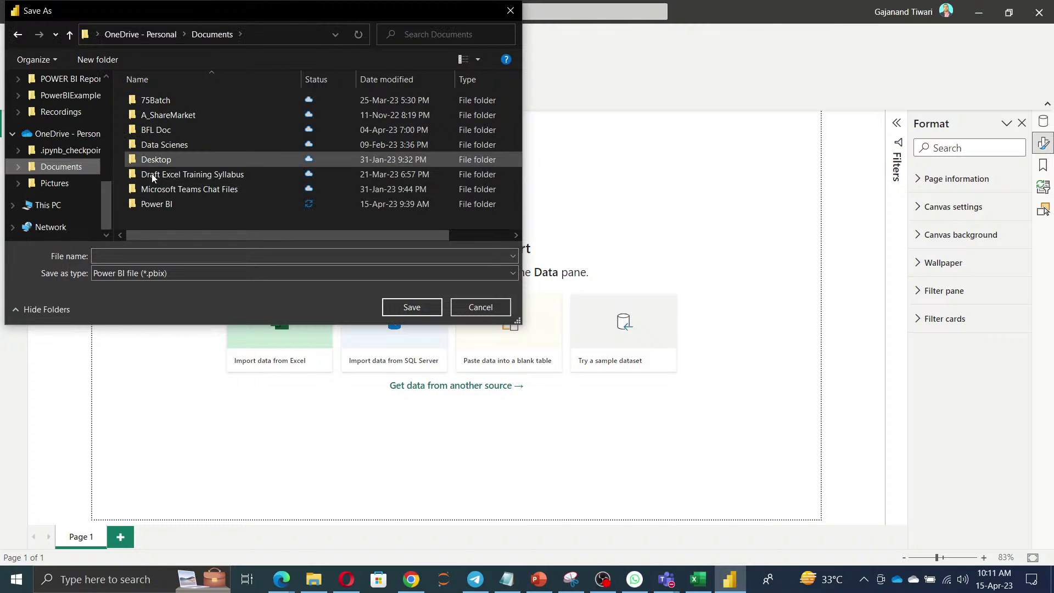
{"action": "double_click", "coordinate": [148, 205]}
{"action": "double_click", "coordinate": [159, 176]}
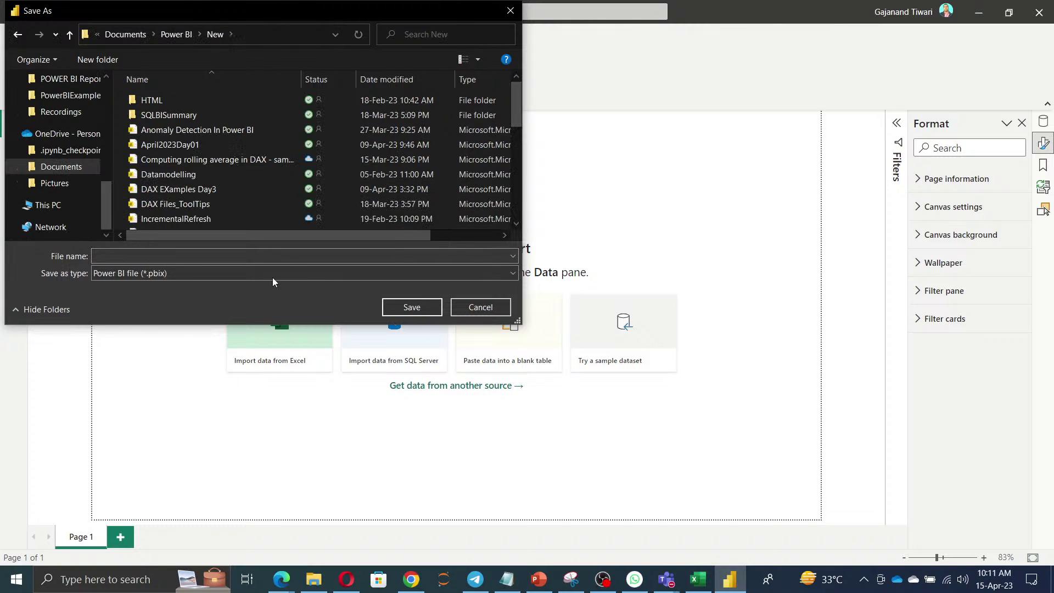
Save the report in this folder with the file name ModellingDay3 15Apil
{"action": "left_click", "coordinate": [243, 256]}
{"action": "type", "text": "Da"}
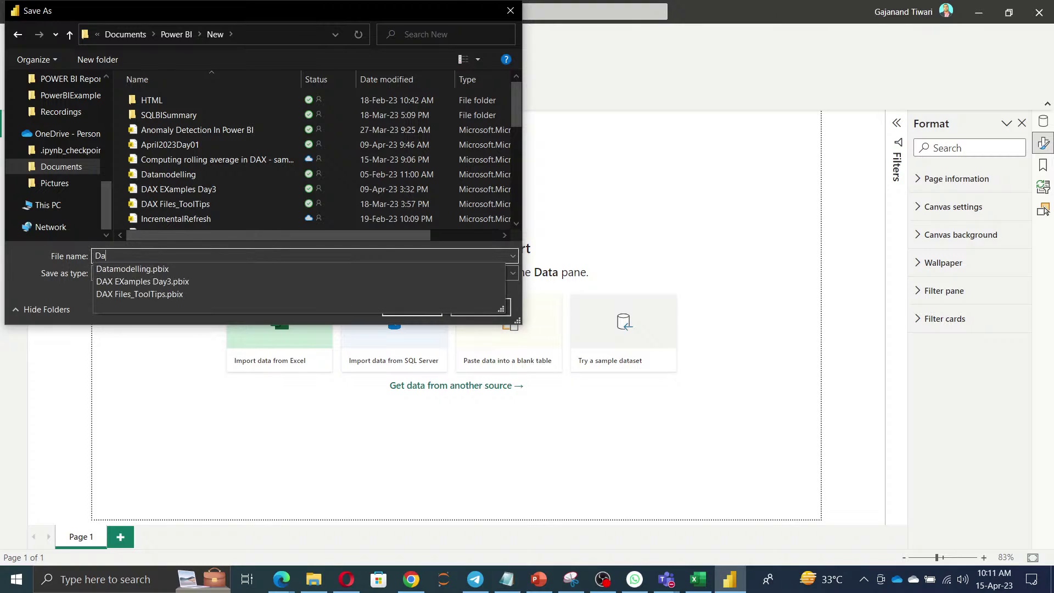
{"action": "key", "text": "BackSpace"}
{"action": "key", "text": "BackSpace"}
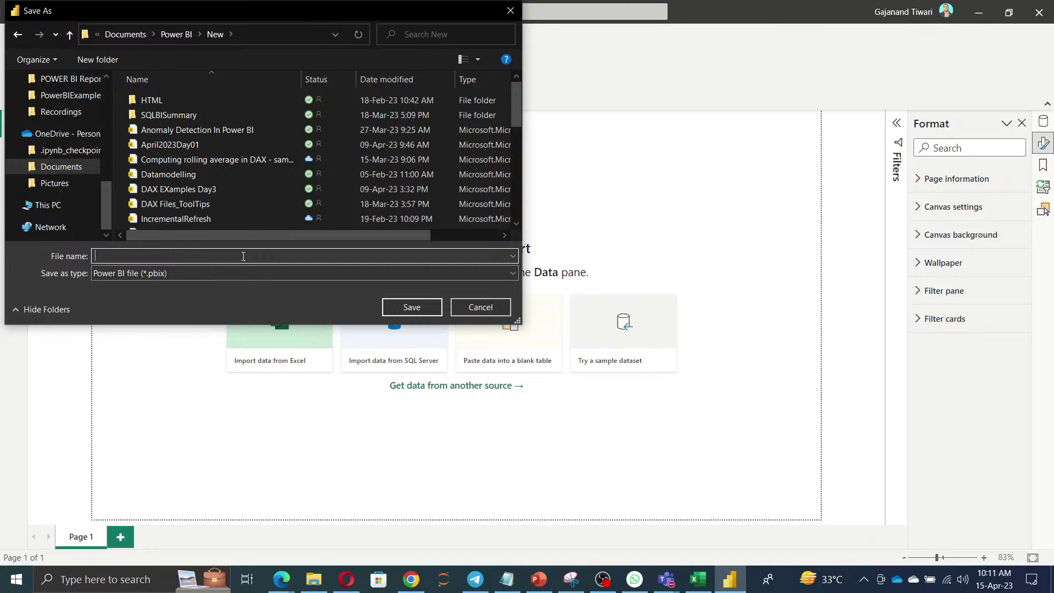
{"action": "type", "text": "ModellingDay3"}
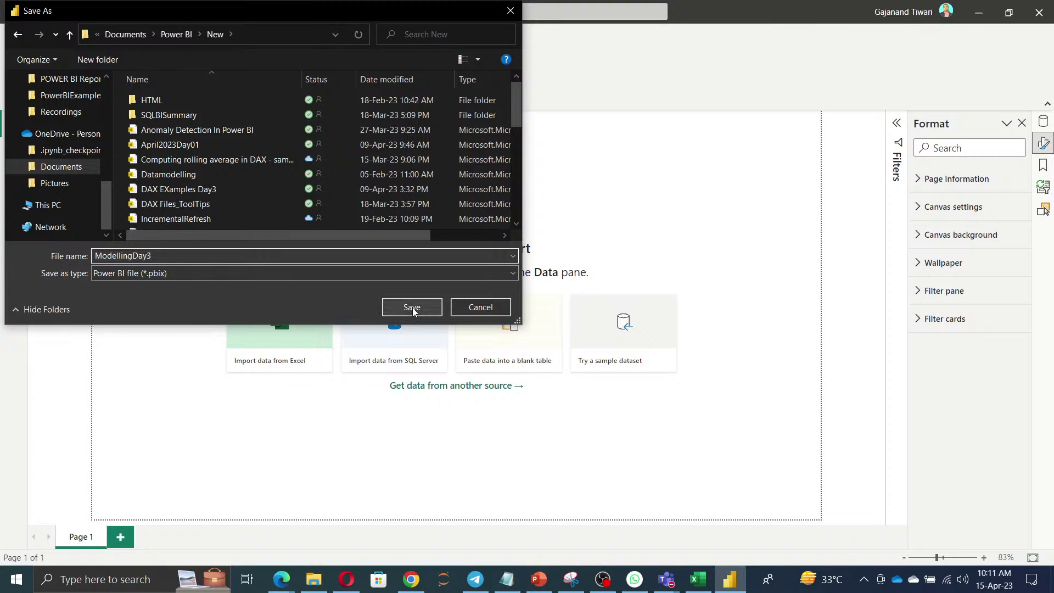
{"action": "type", "text": "1"}
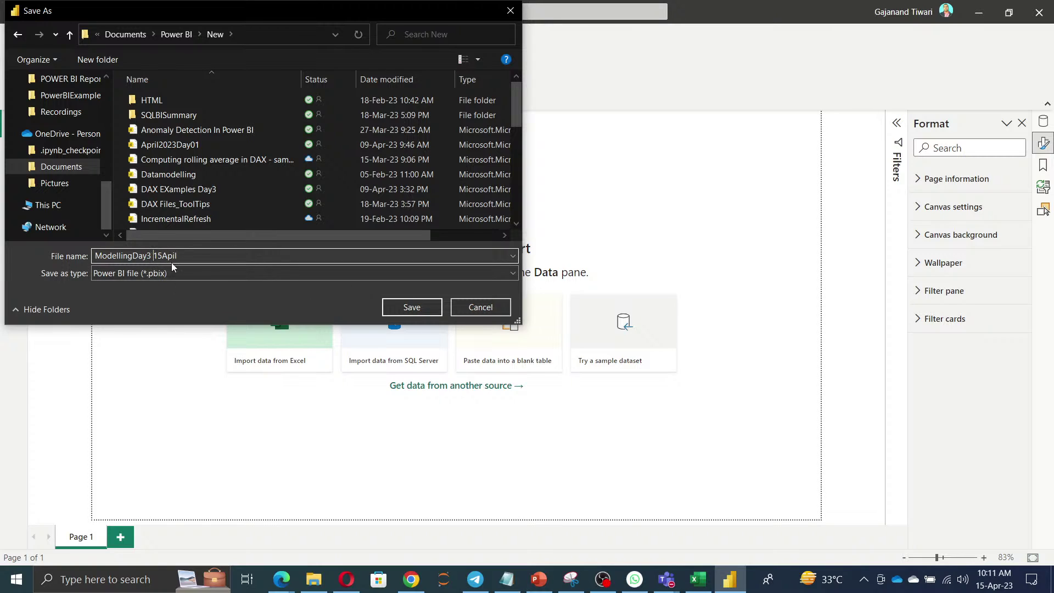
{"action": "left_click", "coordinate": [412, 307]}
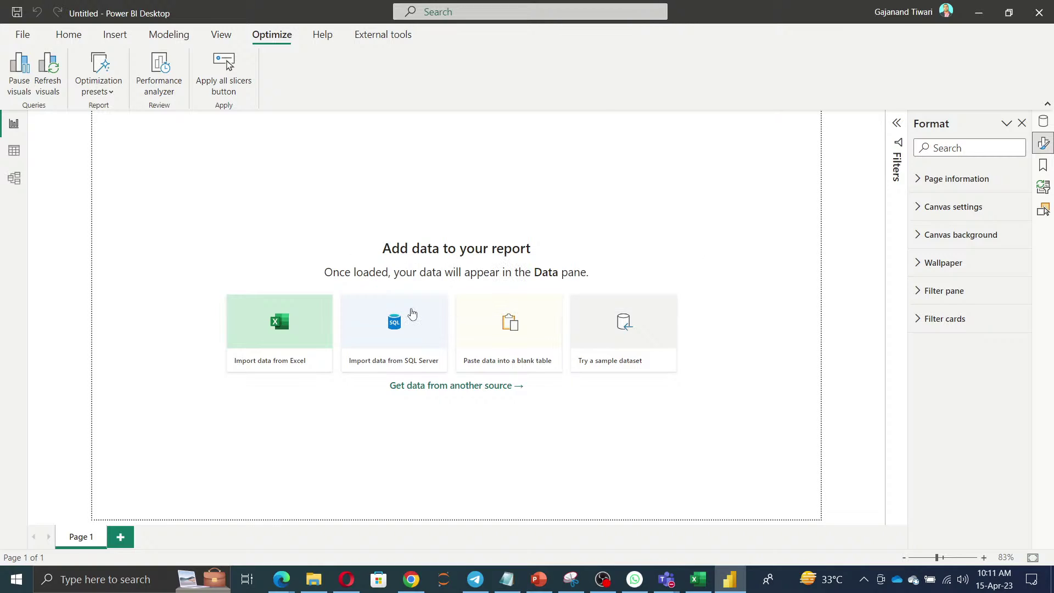
Bring the financials table from the sample dataset Financial Sample.xlsx into Power Query Editor and refresh its preview
{"action": "left_click", "coordinate": [627, 372]}
{"action": "key", "text": "Escape"}
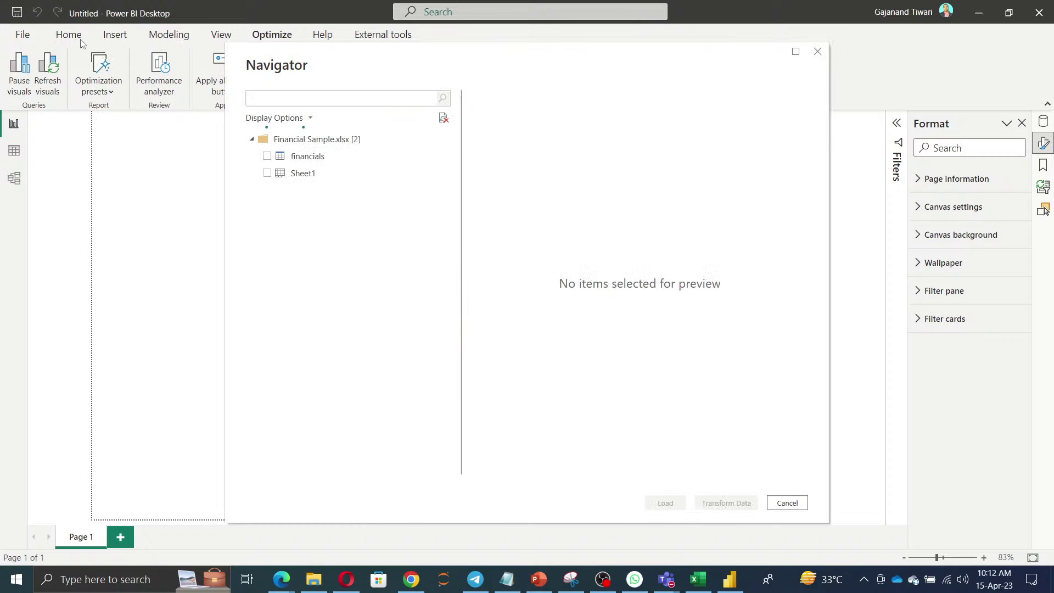
{"action": "left_click", "coordinate": [280, 156]}
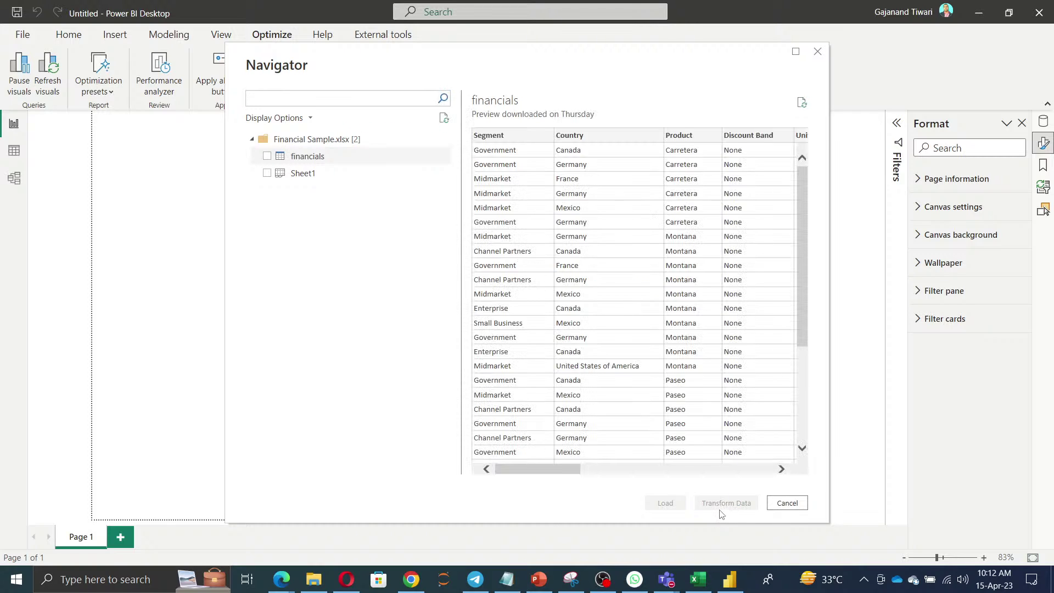
{"action": "left_click", "coordinate": [267, 156]}
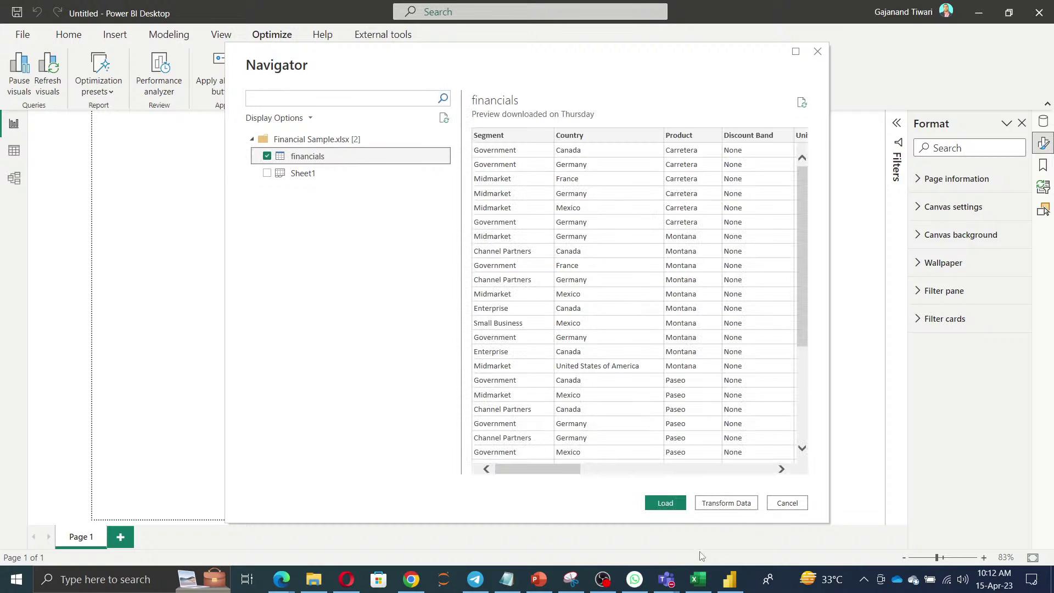
{"action": "key", "text": "alt+Tab"}
{"action": "key", "text": "alt+Tab"}
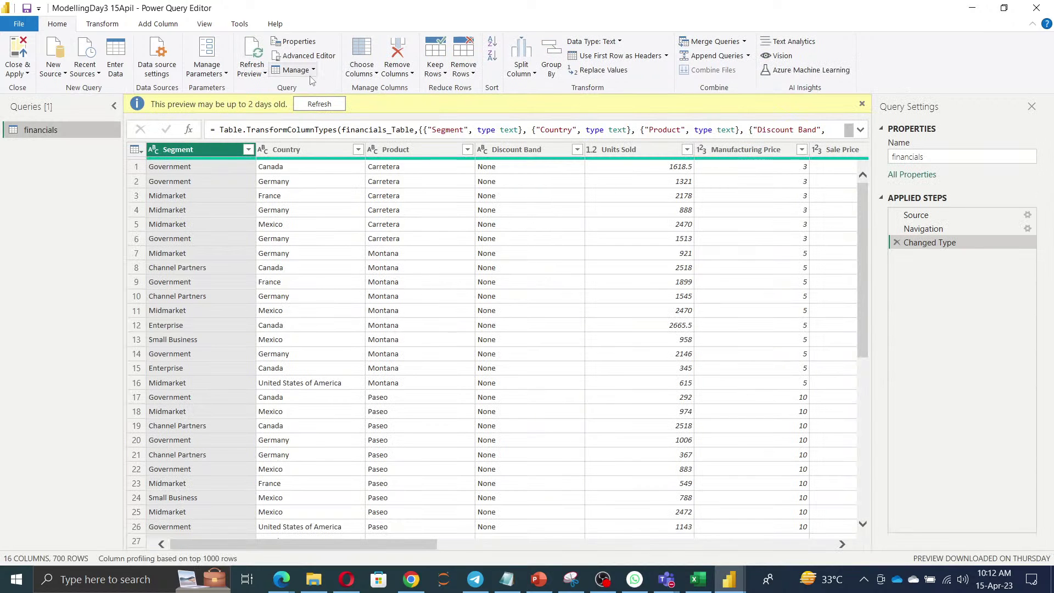
{"action": "left_click", "coordinate": [324, 105]}
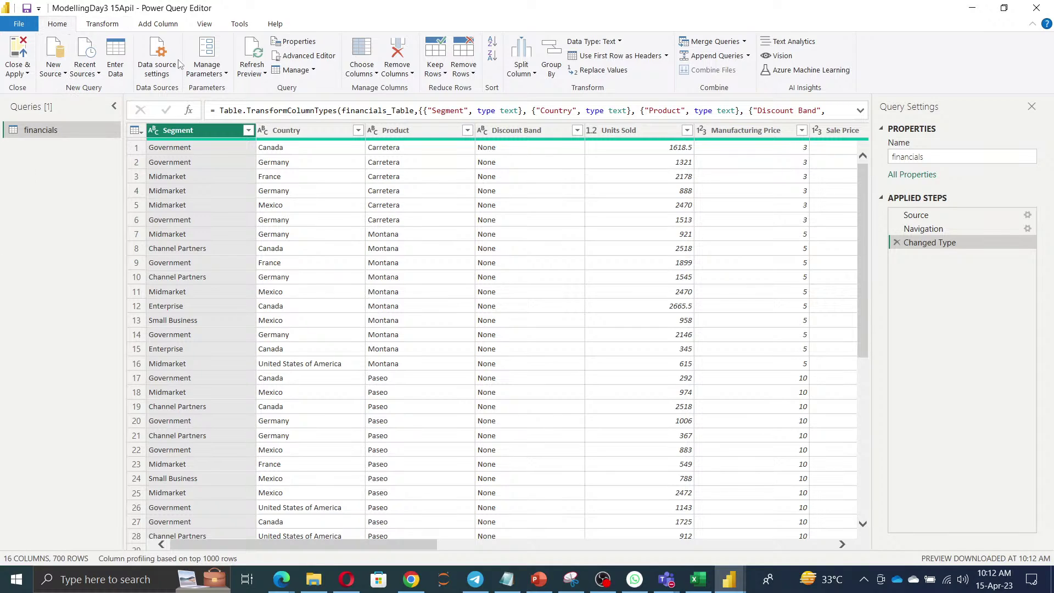
Create a new query parameter named Excelpath
{"action": "left_click", "coordinate": [209, 49]}
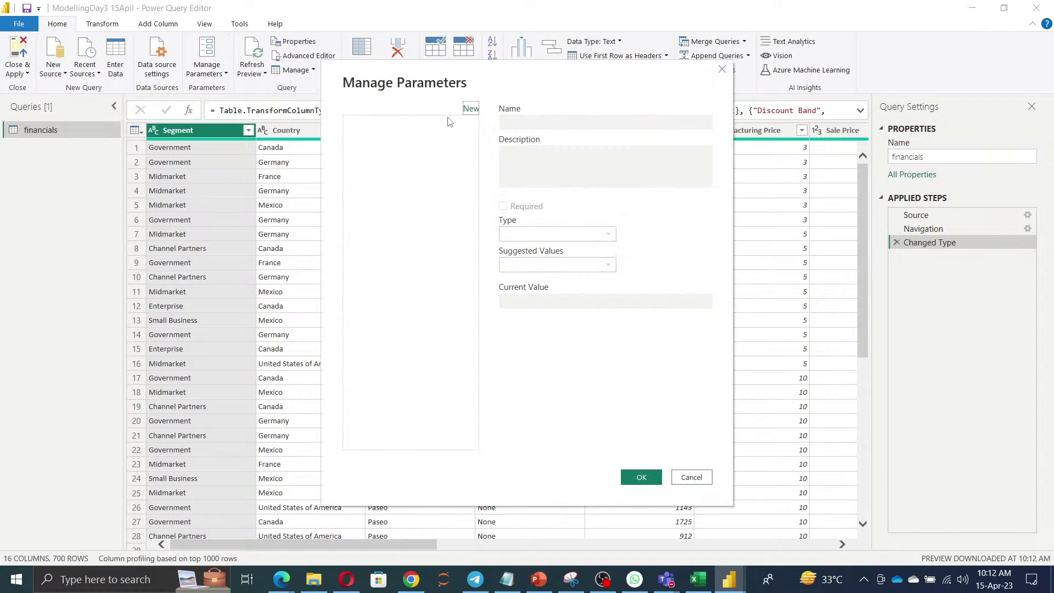
{"action": "left_click", "coordinate": [470, 110]}
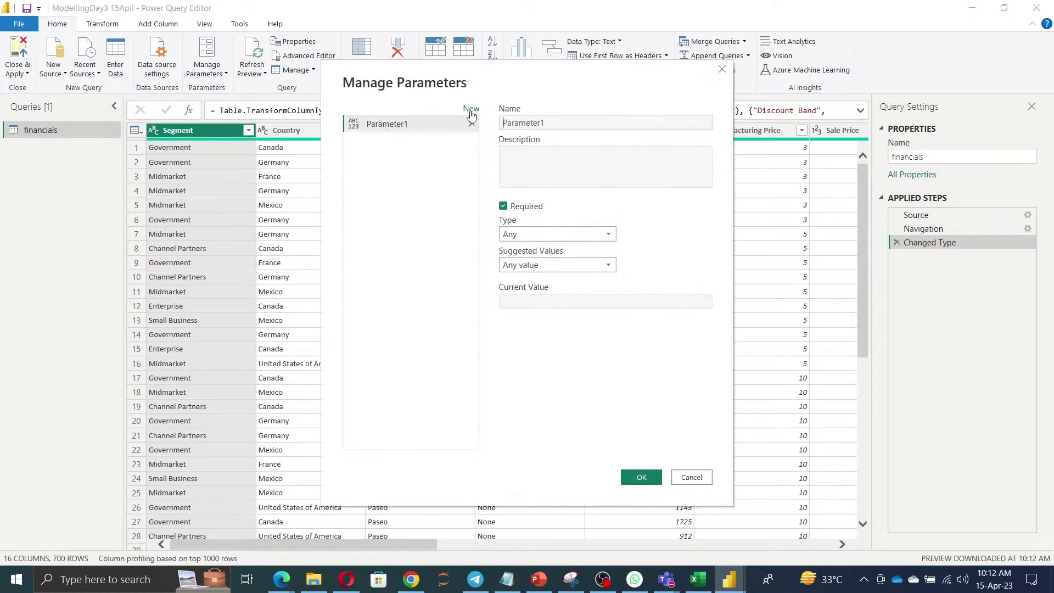
{"action": "double_click", "coordinate": [577, 123]}
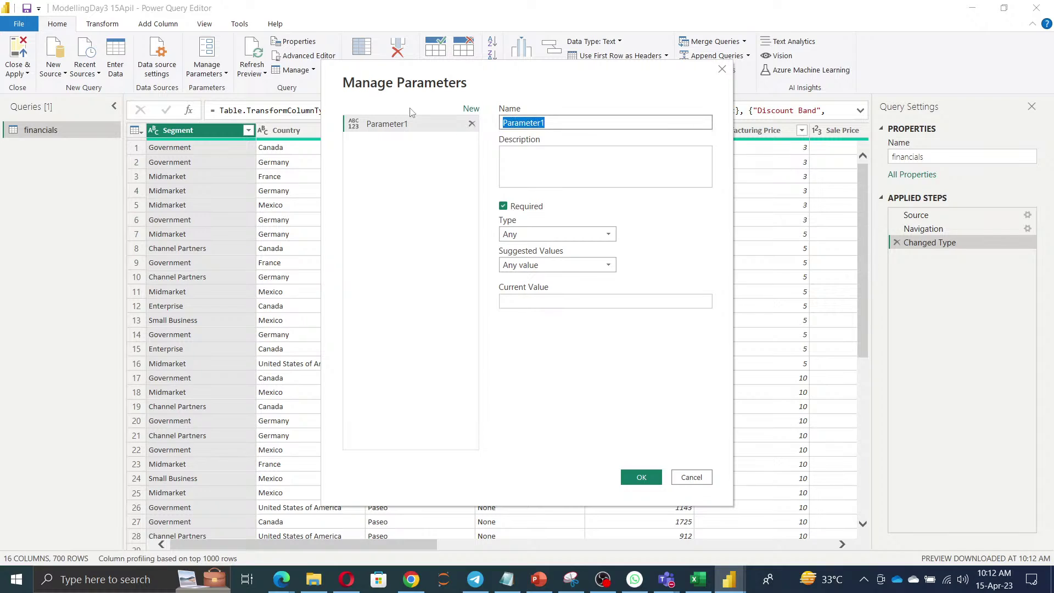
{"action": "key", "text": "BackSpace"}
{"action": "type", "text": "Excepat"}
{"action": "type", "text": "l"}
{"action": "left_click", "coordinate": [522, 301]}
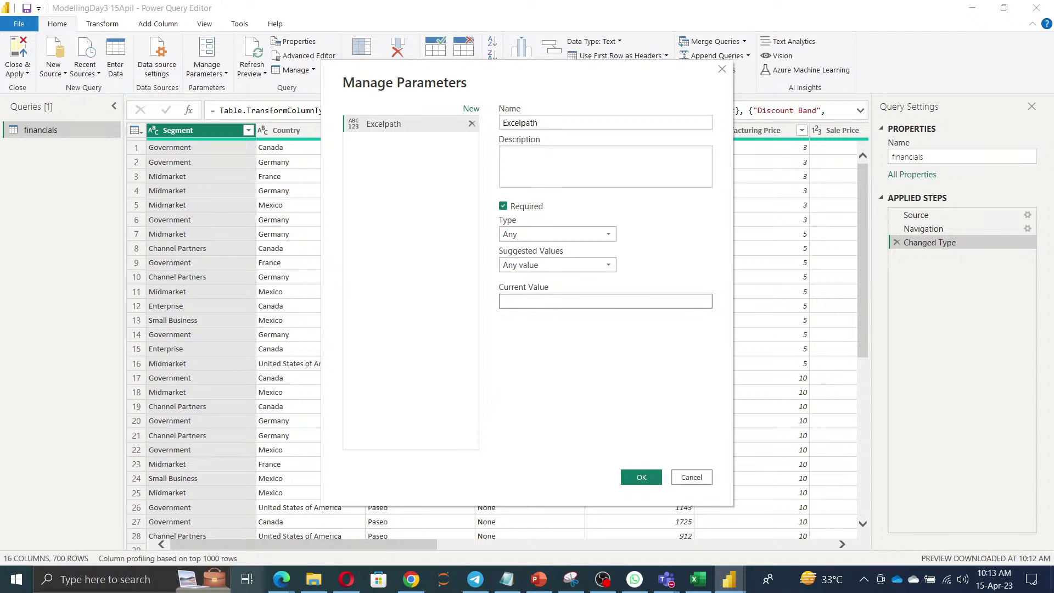
In File Explorer, copy the full path C:\Users\User\OneDrive\Documents\Power BI\Financial Sample.xlsx and return to the Manage Parameters dialog
{"action": "mouse_move", "coordinate": [313, 580]}
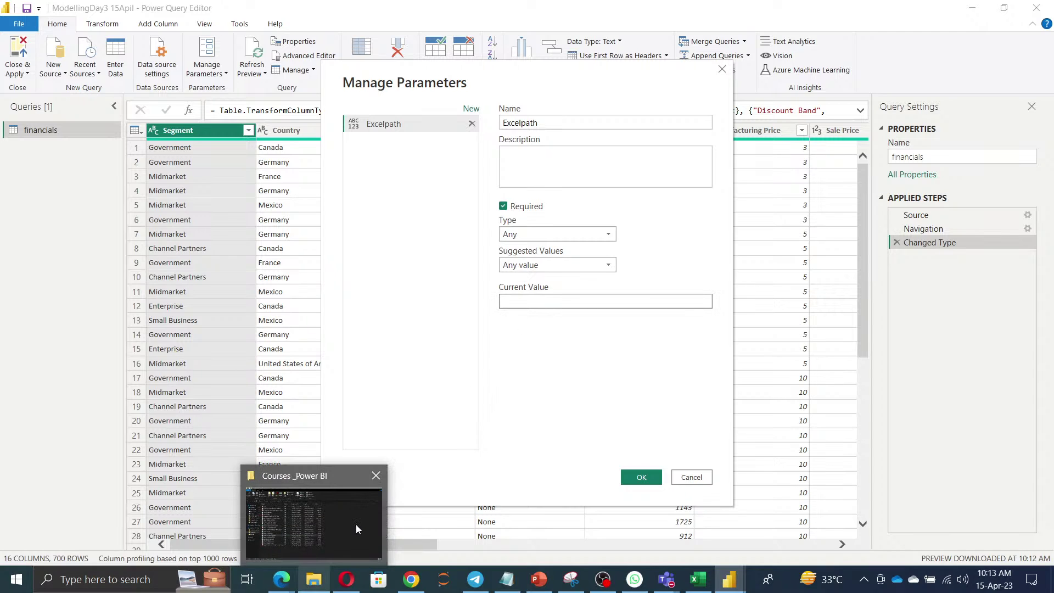
{"action": "left_click", "coordinate": [356, 524]}
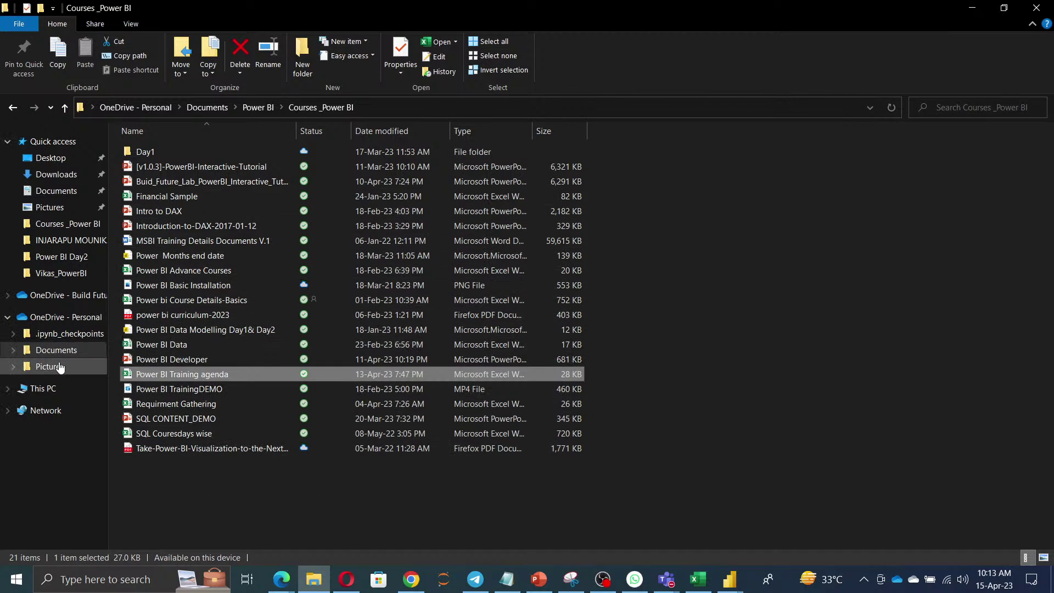
{"action": "left_click", "coordinate": [257, 108]}
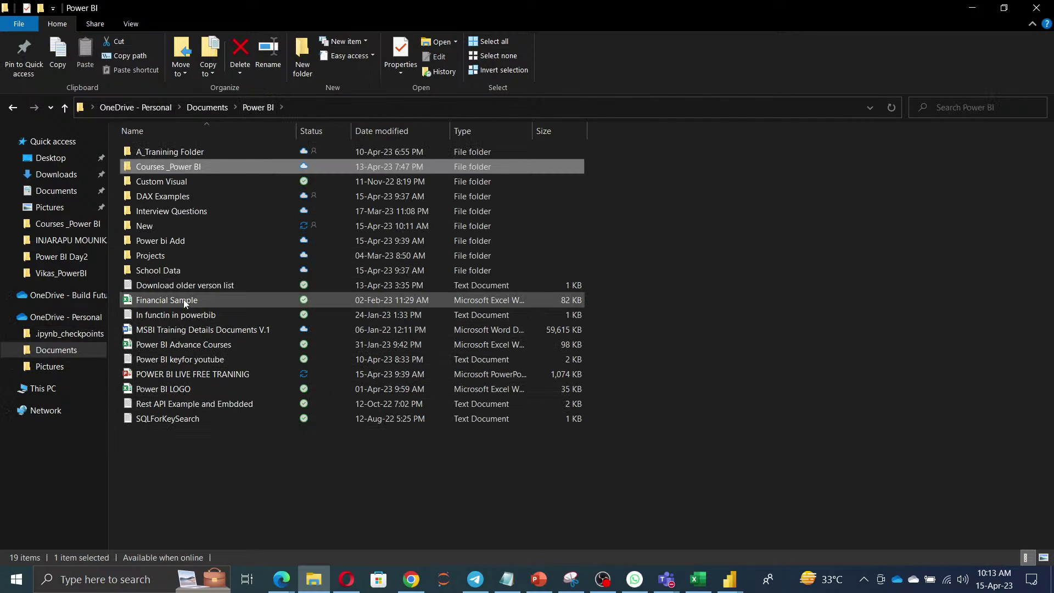
{"action": "left_click", "coordinate": [363, 110]}
{"action": "left_click", "coordinate": [365, 106]}
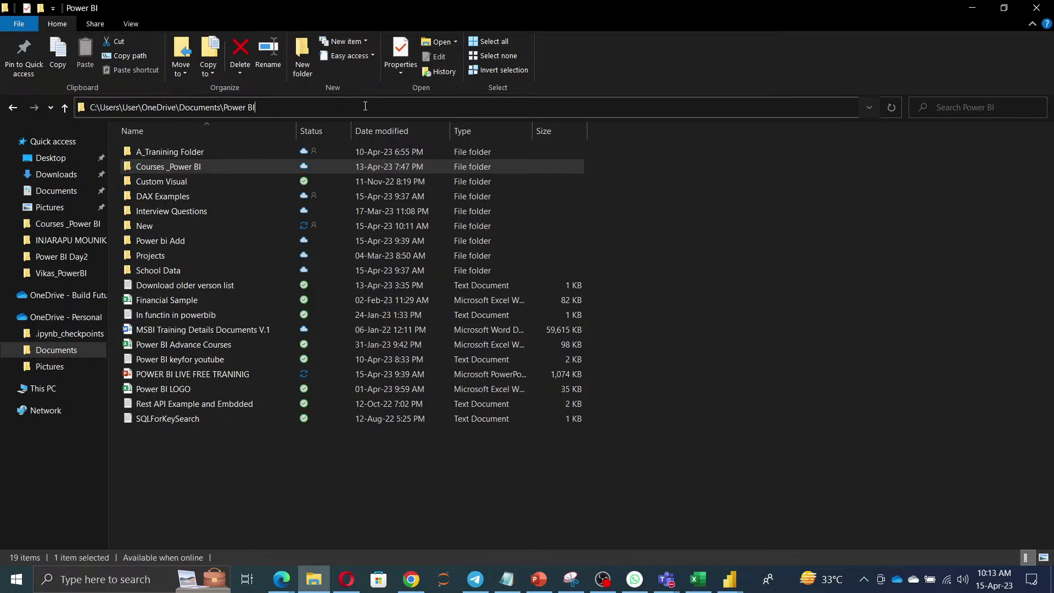
{"action": "type", "text": "\\f"}
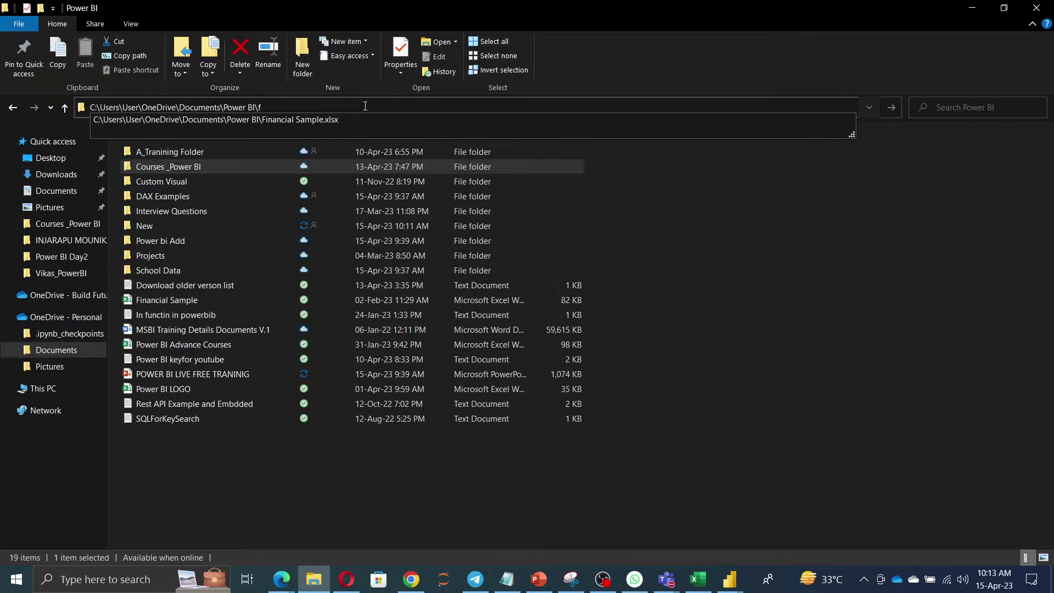
{"action": "key", "text": "Down"}
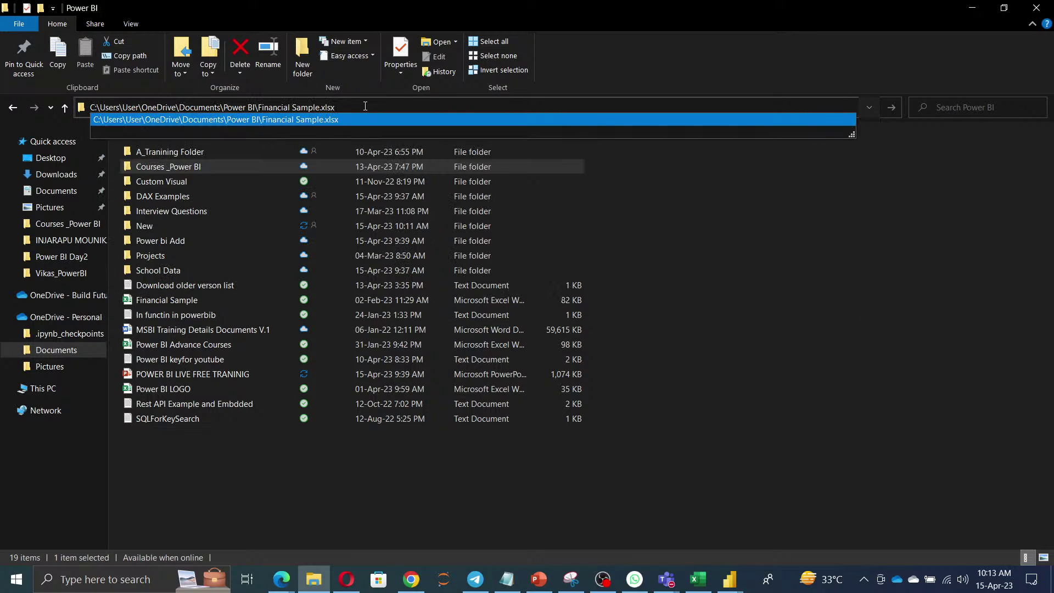
{"action": "key", "text": "Return"}
{"action": "key", "text": "ctrl+c"}
{"action": "key", "text": "alt+Tab"}
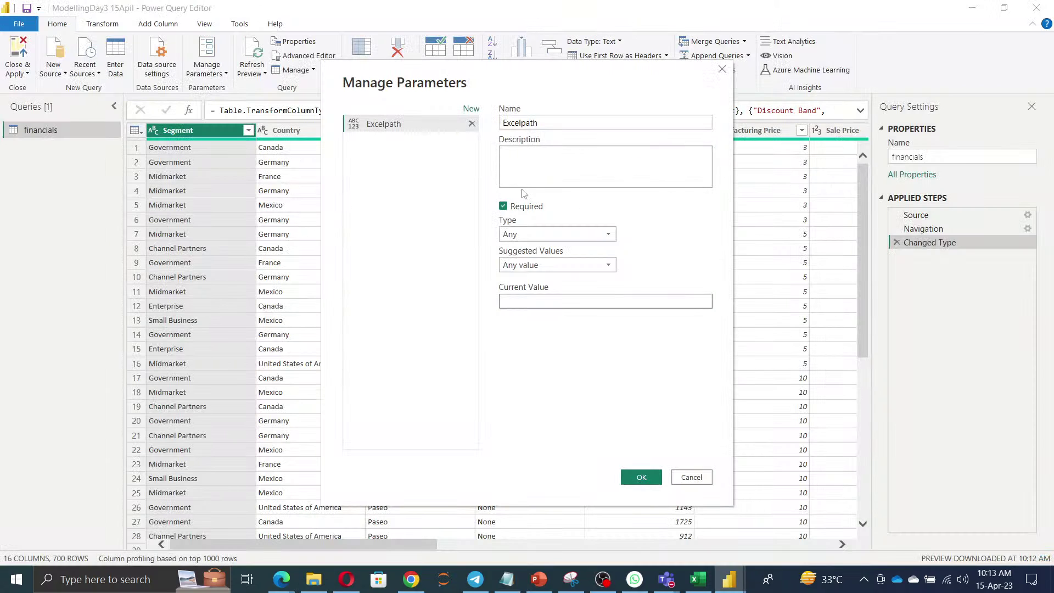
Paste the copied workbook path as the Excelpath parameter's current value, confirm it, and order Excelpath above the financials query
{"action": "left_click", "coordinate": [548, 302]}
{"action": "key", "text": "ctrl+v"}
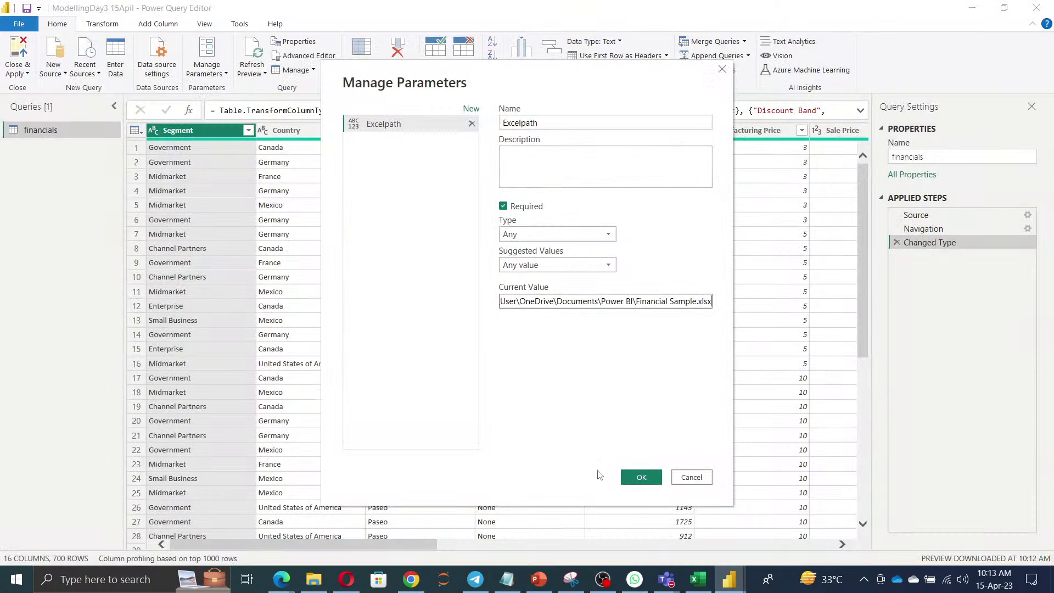
{"action": "left_click", "coordinate": [640, 477]}
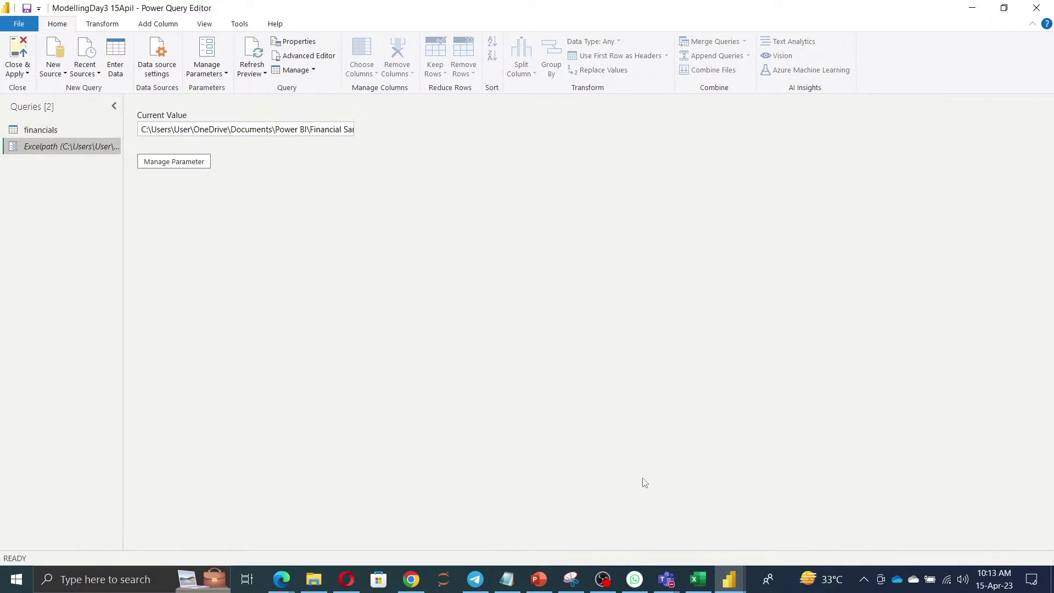
{"action": "left_click_drag", "start_coordinate": [36, 132], "coordinate": [36, 162]}
{"action": "left_click", "coordinate": [45, 132]}
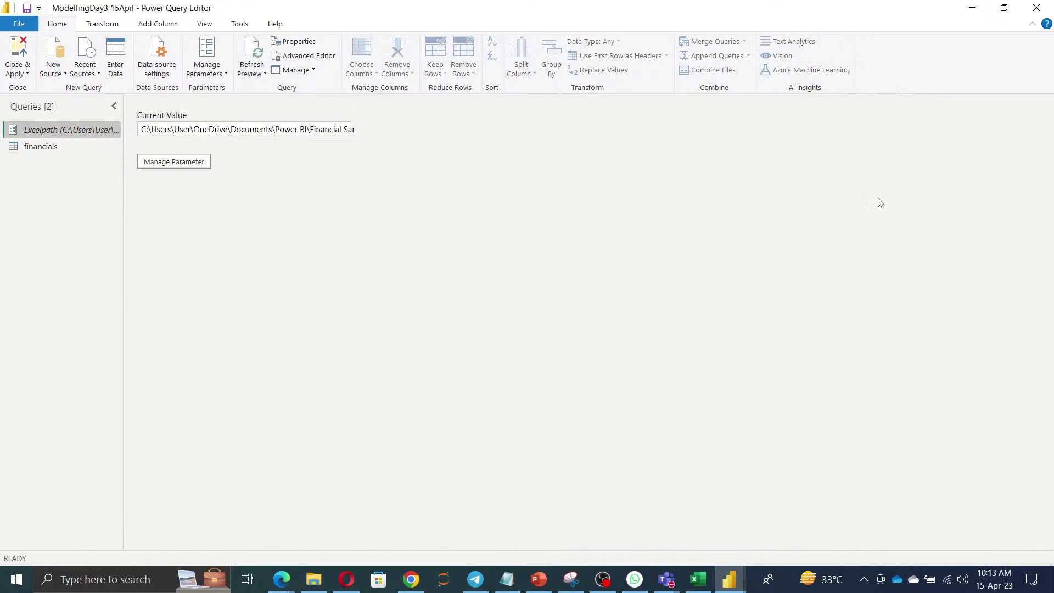
Set the file path in the financials query's Source step to the Excelpath parameter and return to the Changed Type step
{"action": "left_click", "coordinate": [44, 146]}
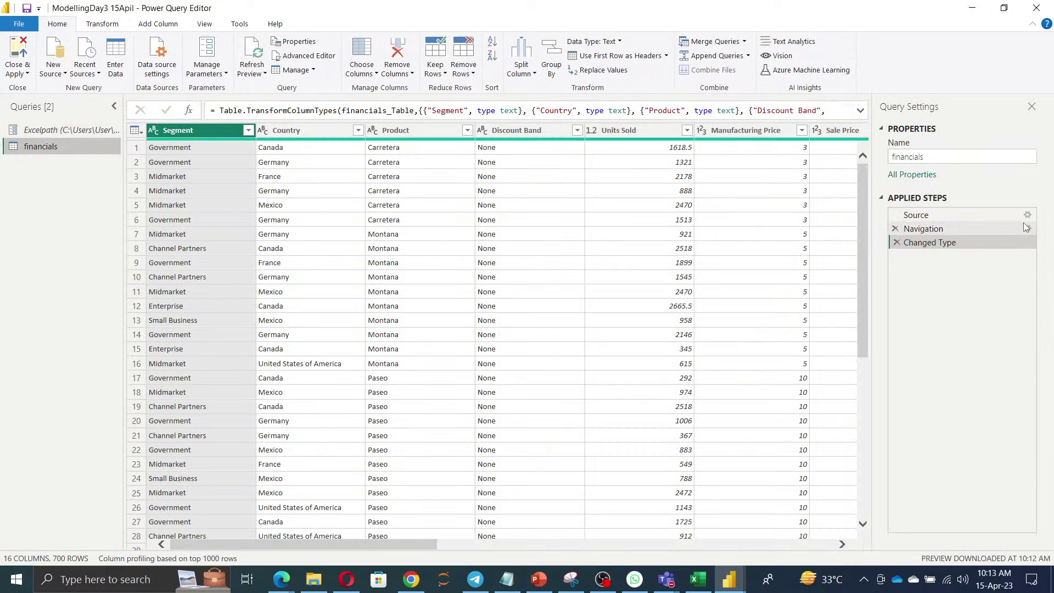
{"action": "left_click", "coordinate": [1013, 215]}
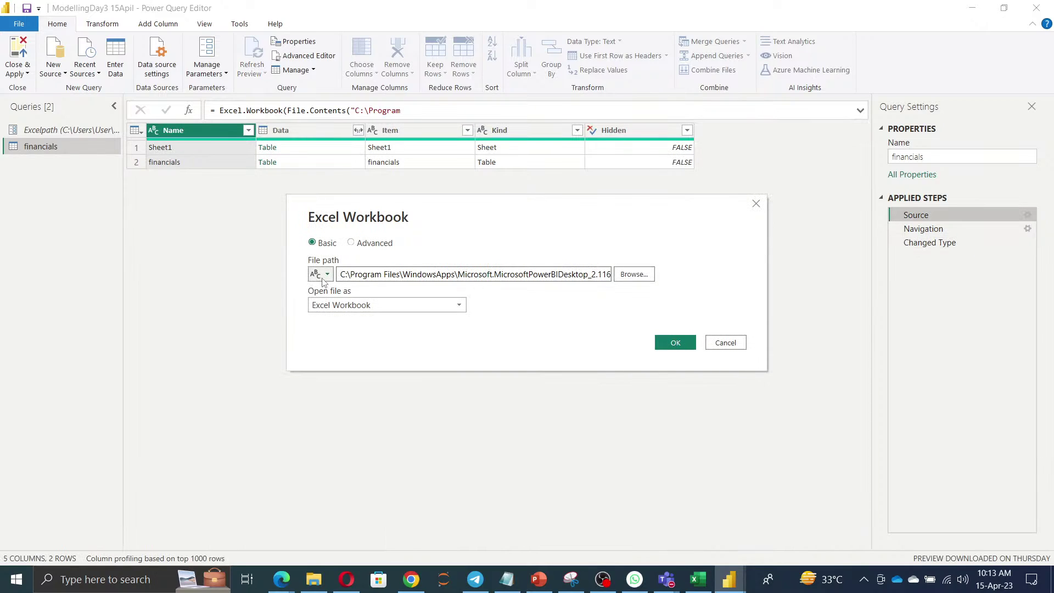
{"action": "left_click", "coordinate": [320, 274]}
{"action": "left_click", "coordinate": [340, 305]}
{"action": "left_click", "coordinate": [672, 343]}
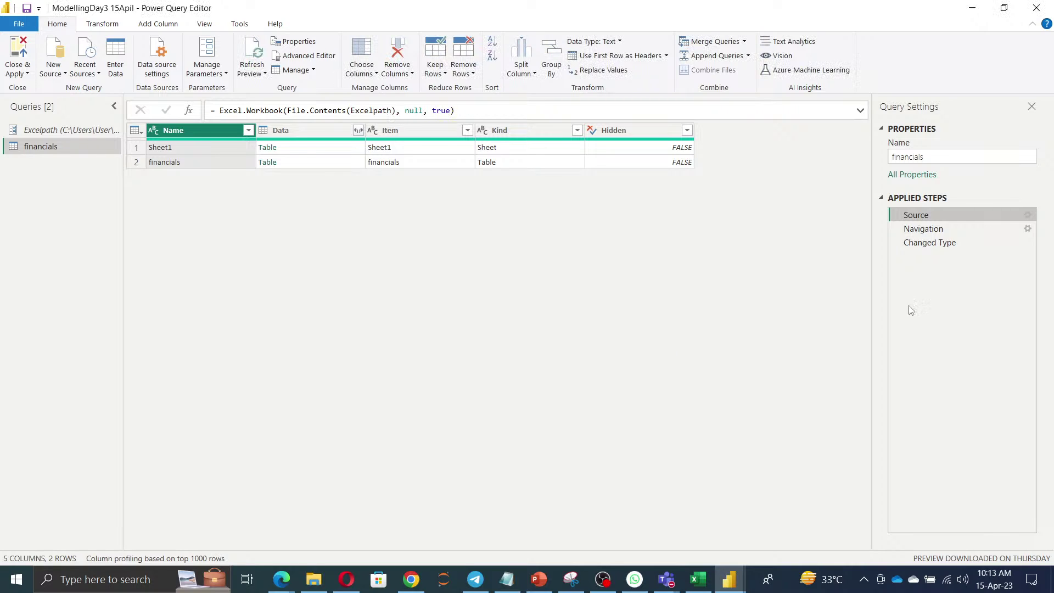
{"action": "left_click", "coordinate": [933, 242]}
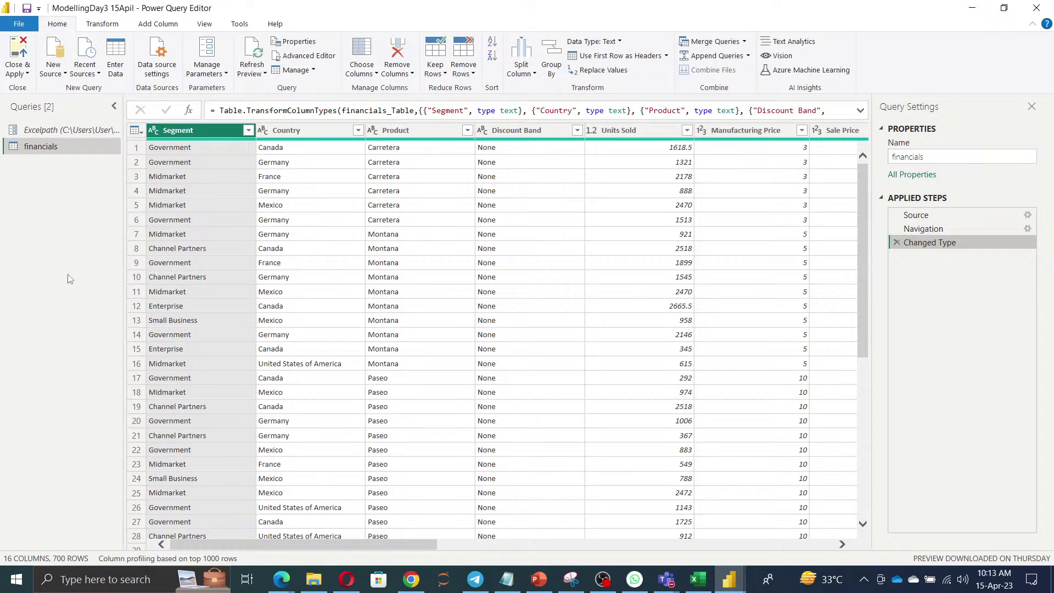
Launch Microsoft SQL Server Management Studio 18 from the Windows search
{"action": "key", "text": "super+d"}
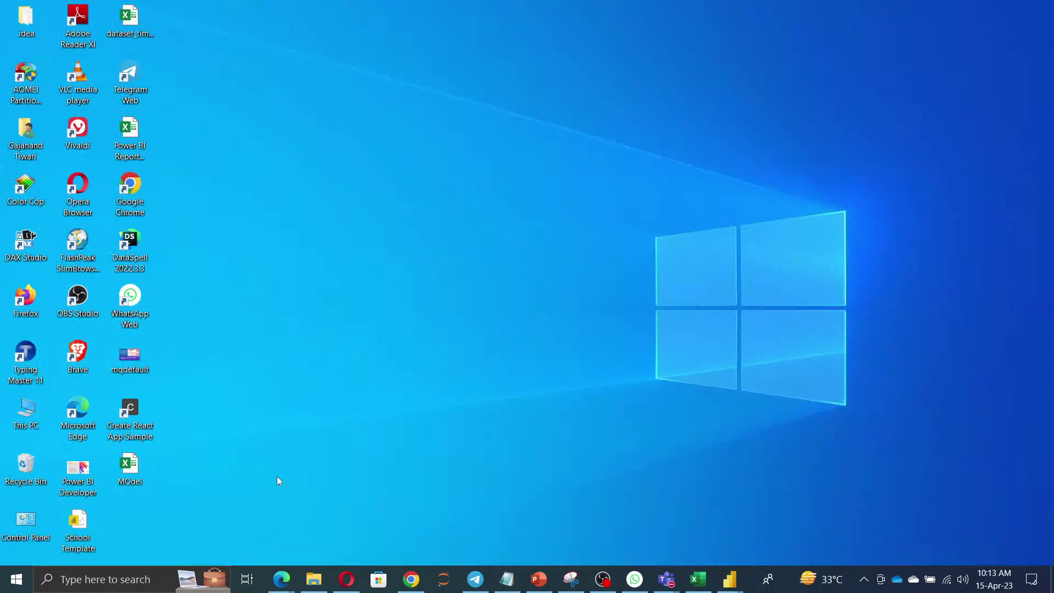
{"action": "left_click", "coordinate": [99, 579]}
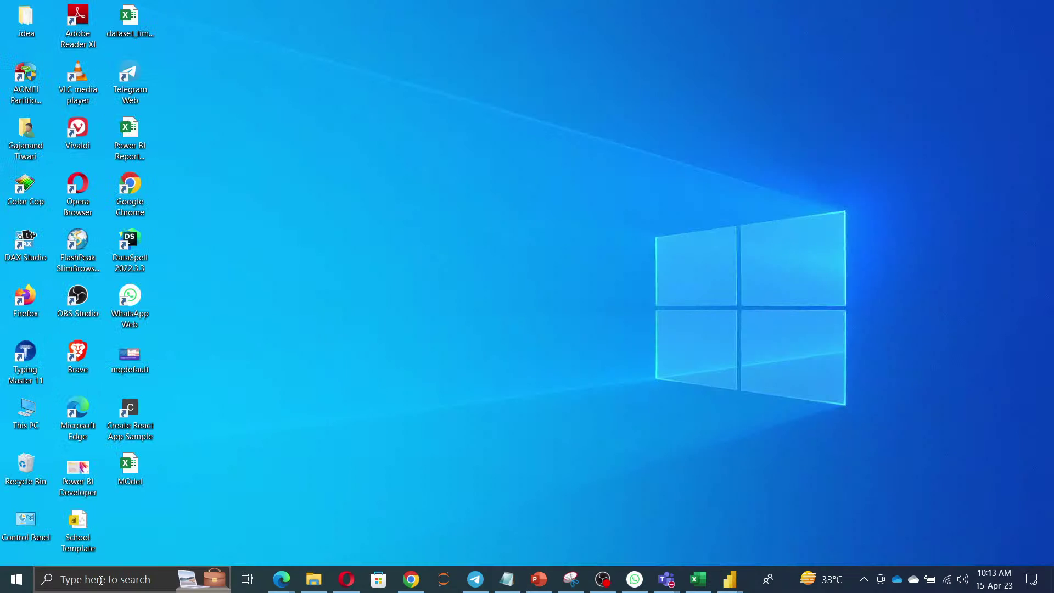
{"action": "type", "text": "sql"}
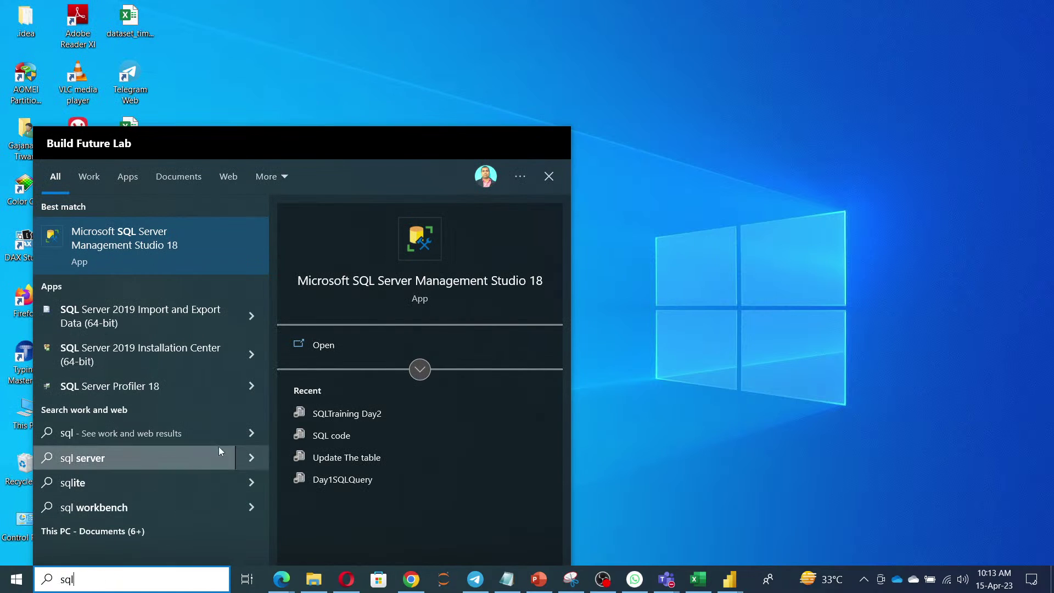
{"action": "left_click", "coordinate": [337, 353]}
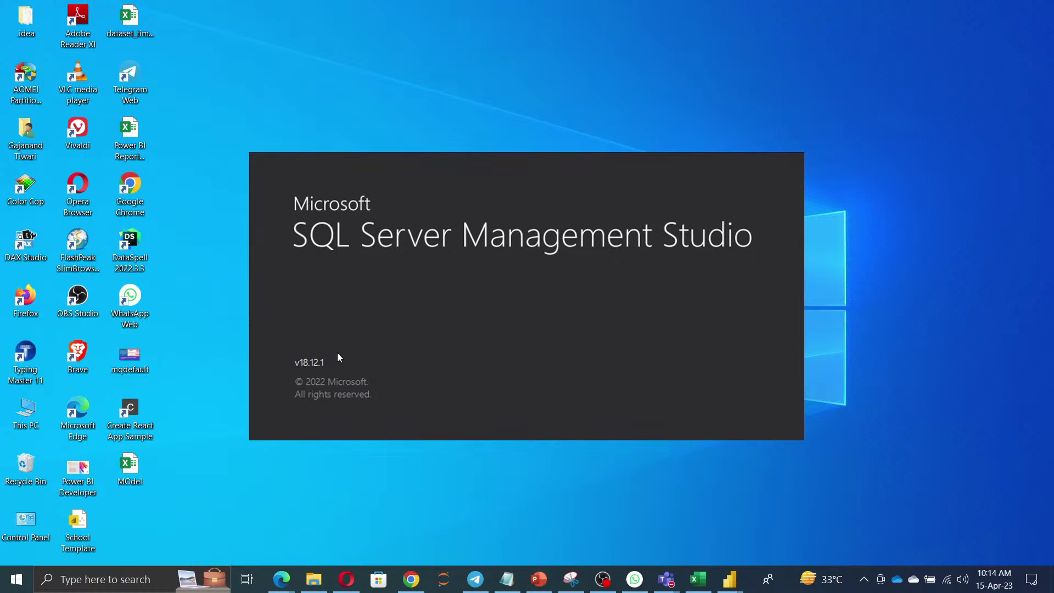
{"action": "left_click", "coordinate": [503, 588]}
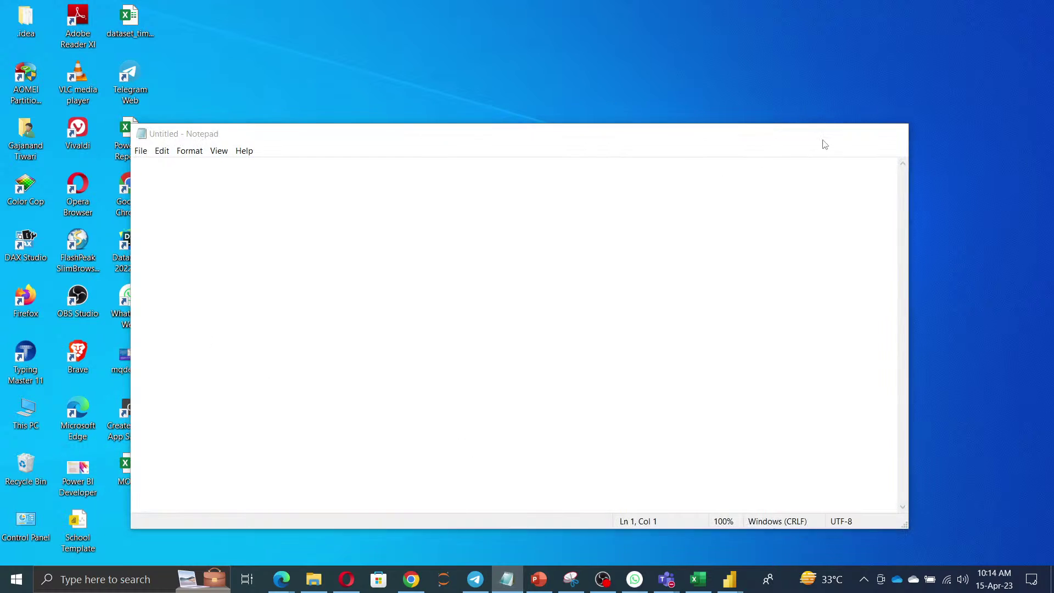
{"action": "left_click", "coordinate": [845, 134]}
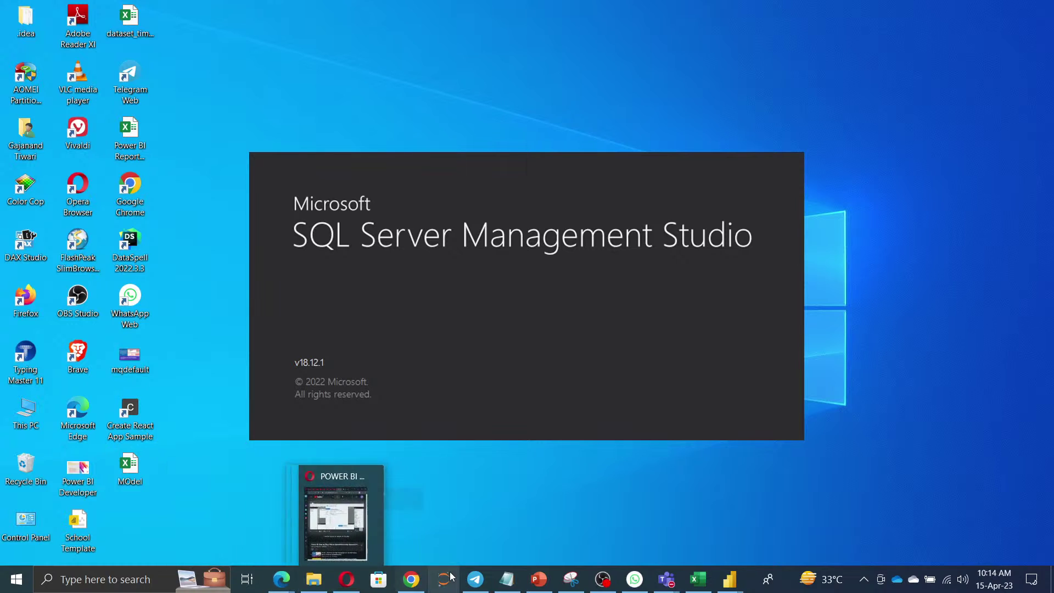
{"action": "mouse_move", "coordinate": [535, 586]}
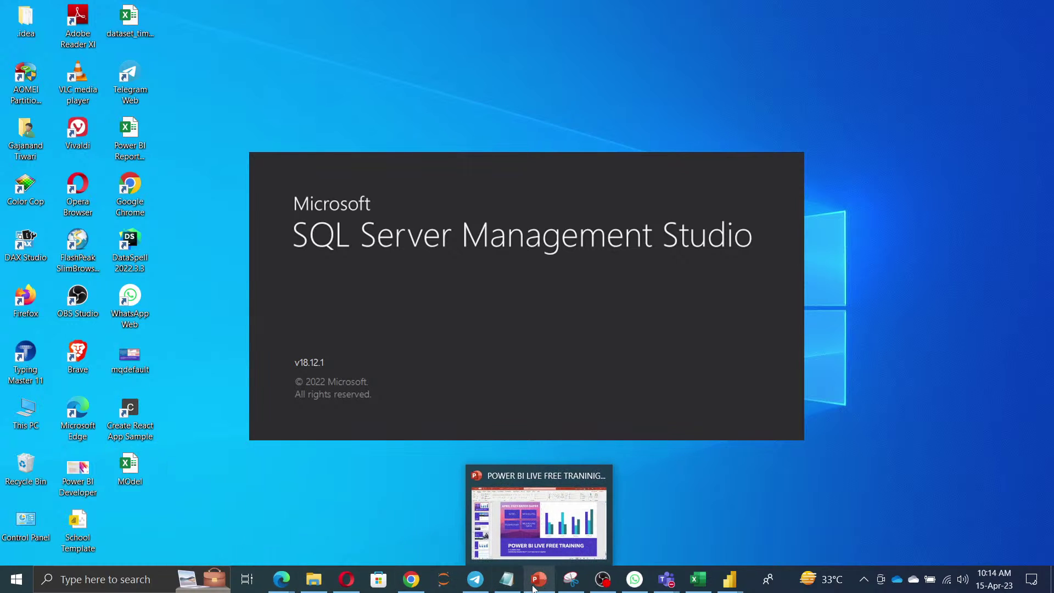
{"action": "mouse_move", "coordinate": [294, 582]}
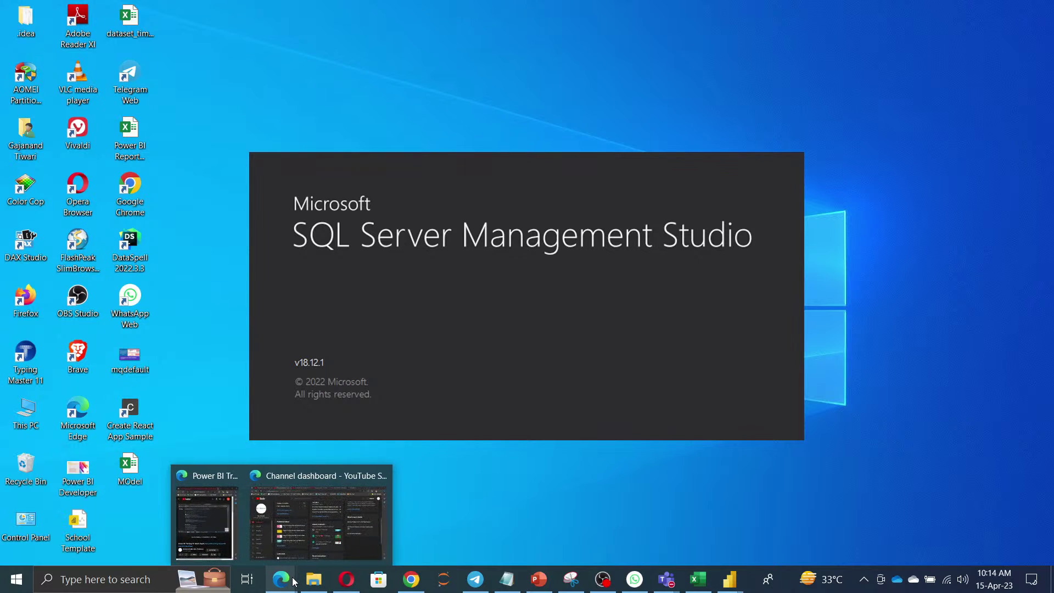
Connect to the WINDOWS-QH6GPLO server and expand its Databases folder
{"action": "mouse_move", "coordinate": [673, 583]}
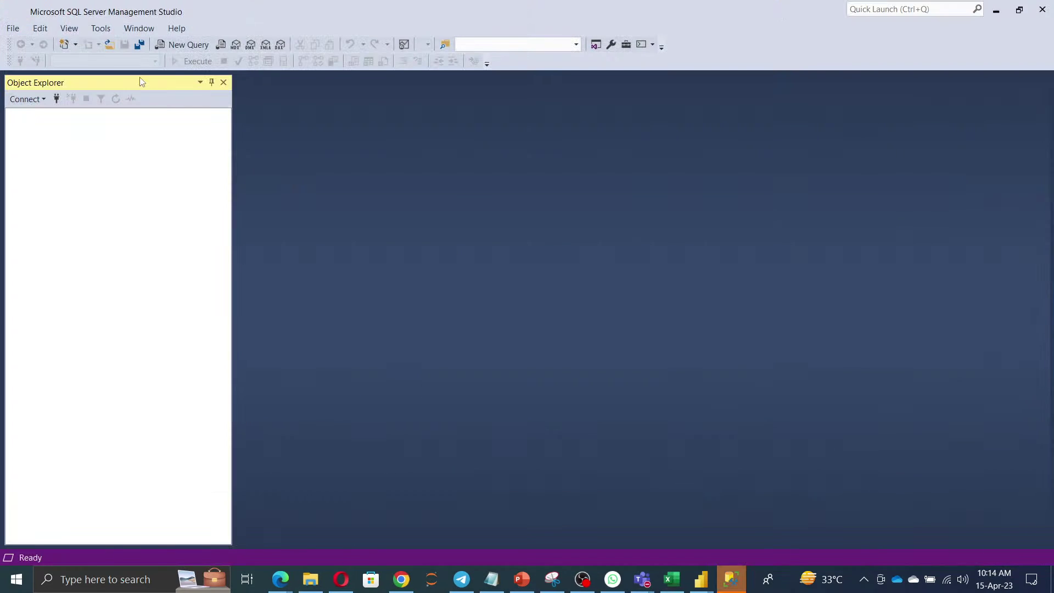
{"action": "left_click", "coordinate": [490, 302]}
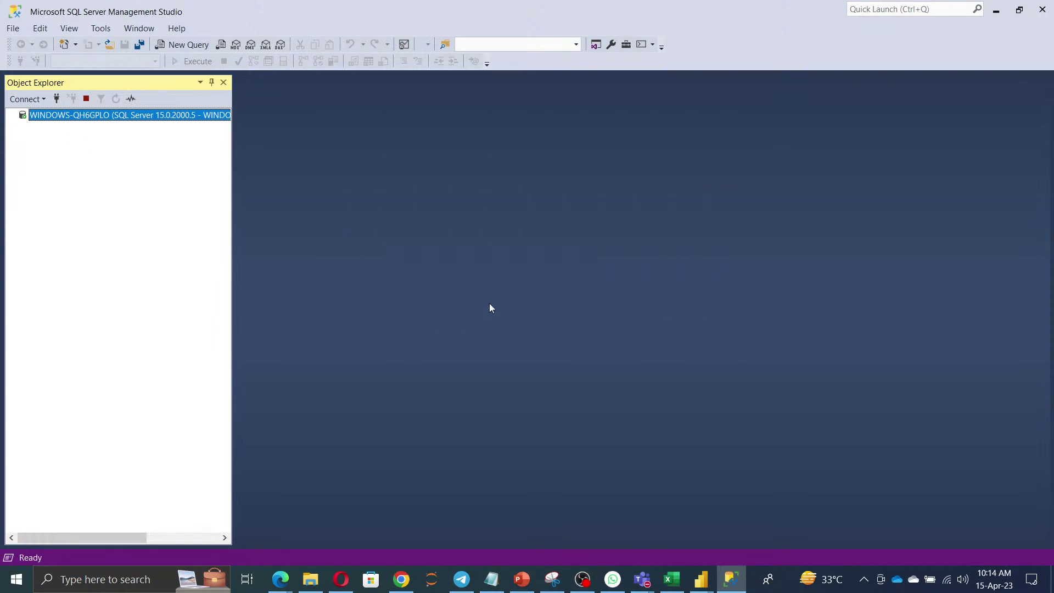
{"action": "left_click", "coordinate": [22, 127]}
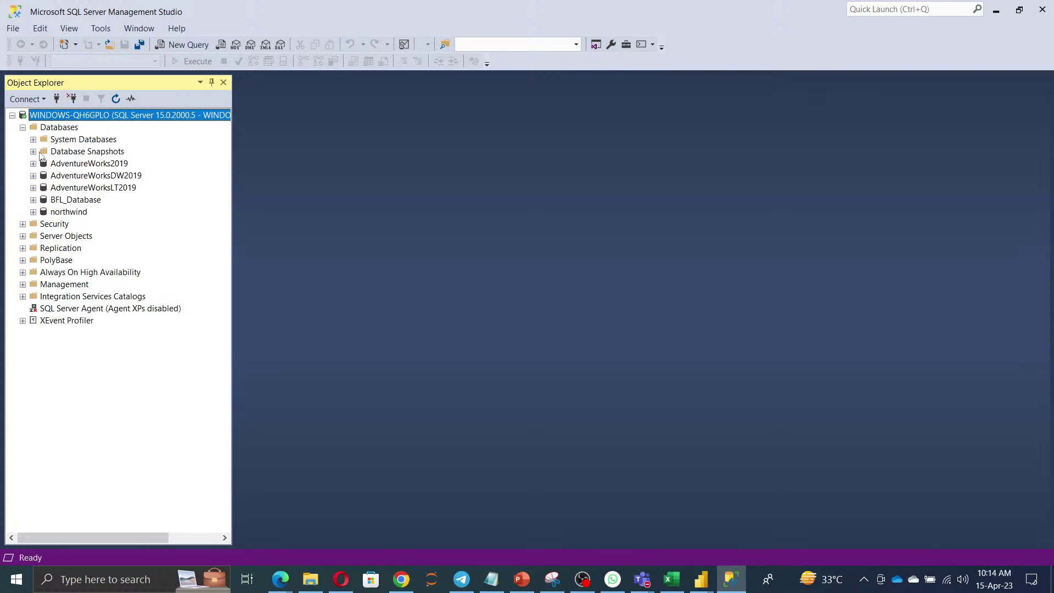
Return to the Power Query Editor and add a new parameter named ServerName in Manage Parameters
{"action": "left_click", "coordinate": [701, 579]}
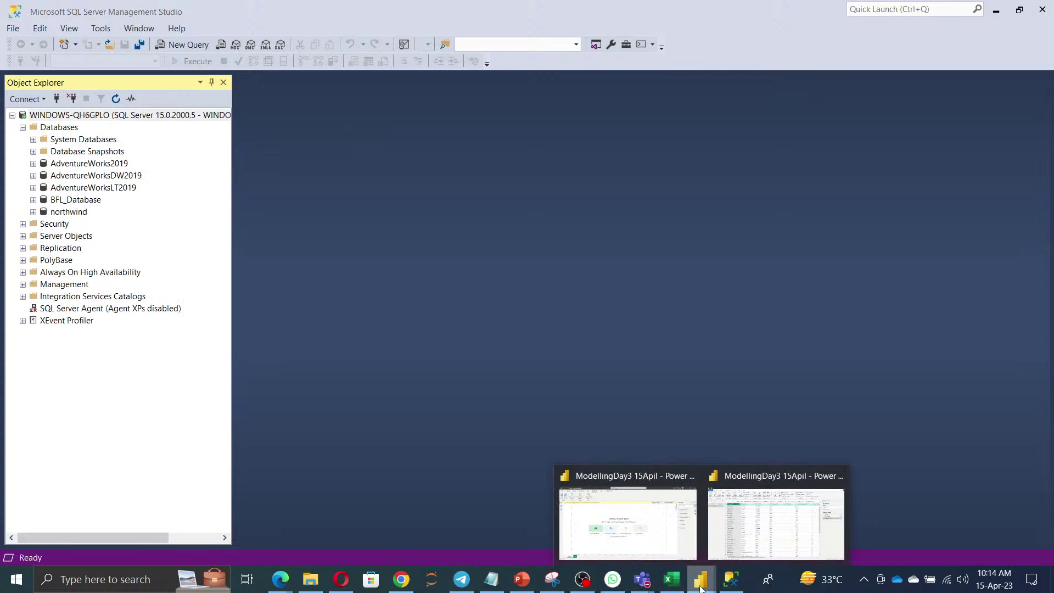
{"action": "left_click", "coordinate": [762, 535]}
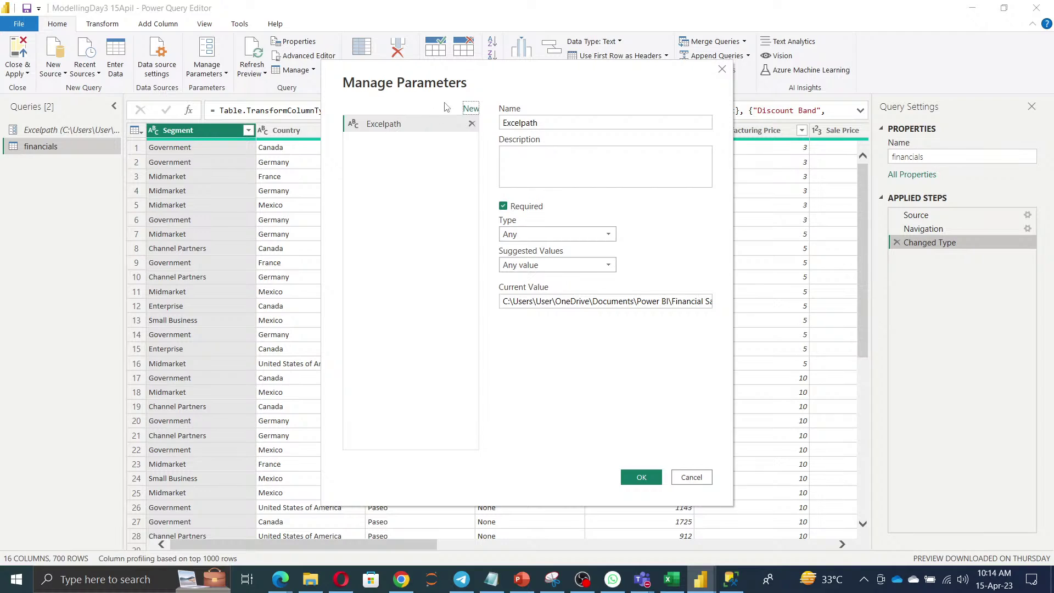
{"action": "left_click", "coordinate": [470, 109]}
{"action": "double_click", "coordinate": [549, 122]}
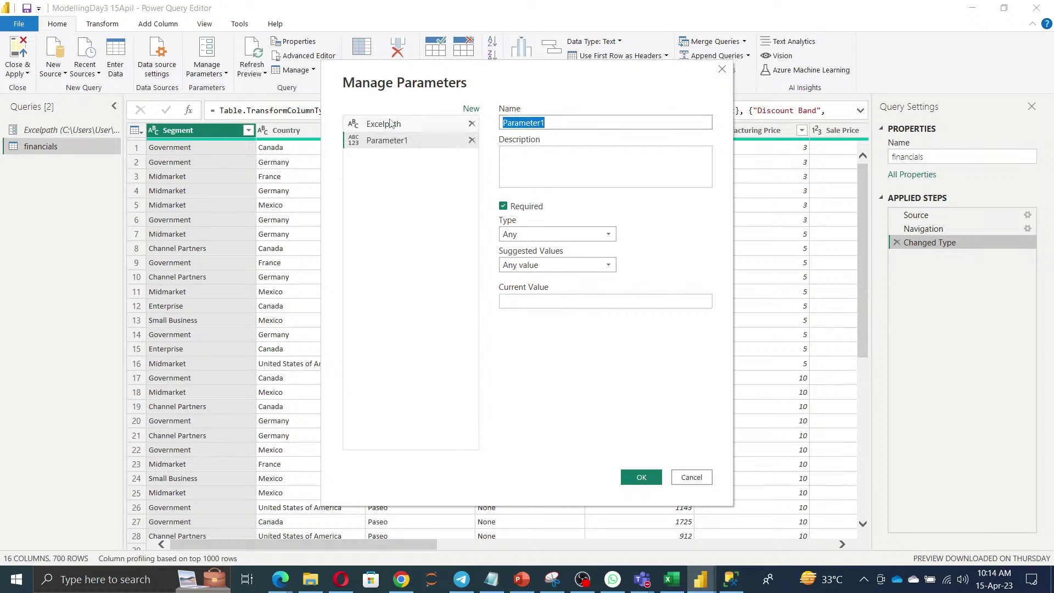
{"action": "type", "text": "Server"}
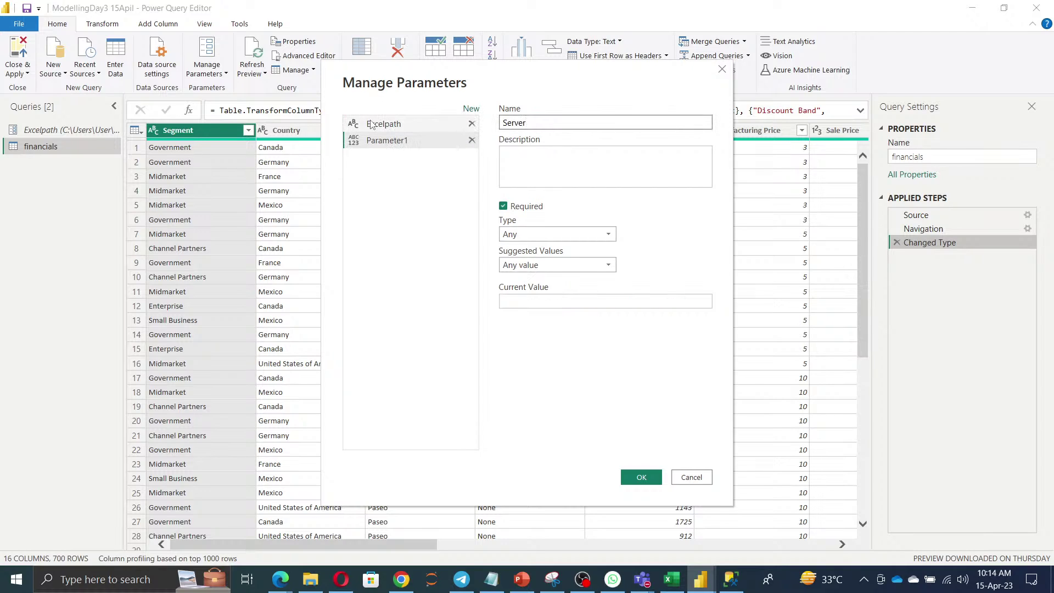
{"action": "type", "text": "Name"}
{"action": "left_click", "coordinate": [354, 200]}
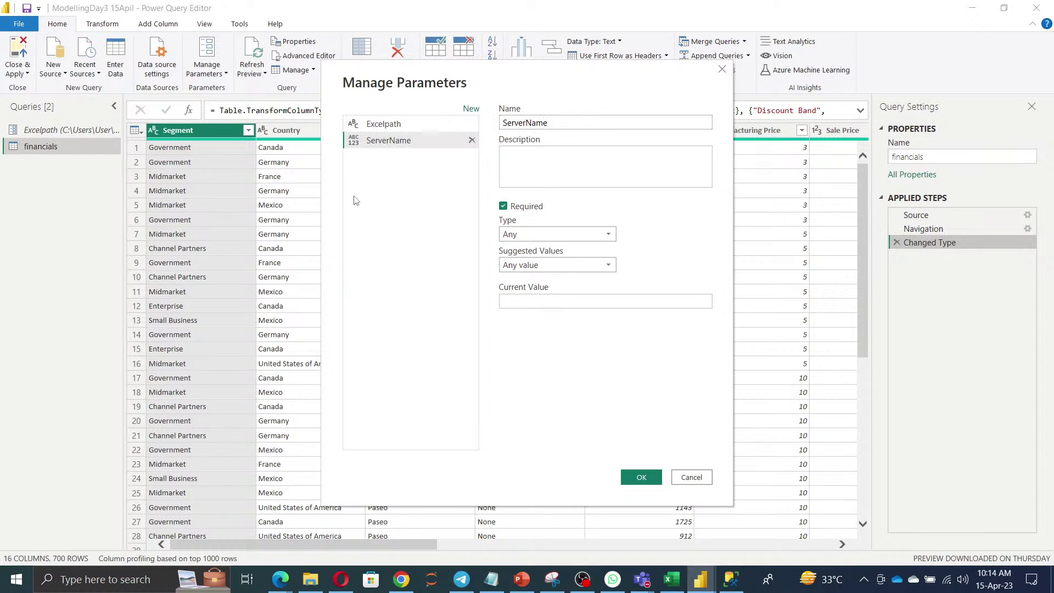
Add another new parameter named DBName
{"action": "left_click", "coordinate": [470, 109]}
{"action": "double_click", "coordinate": [547, 125]}
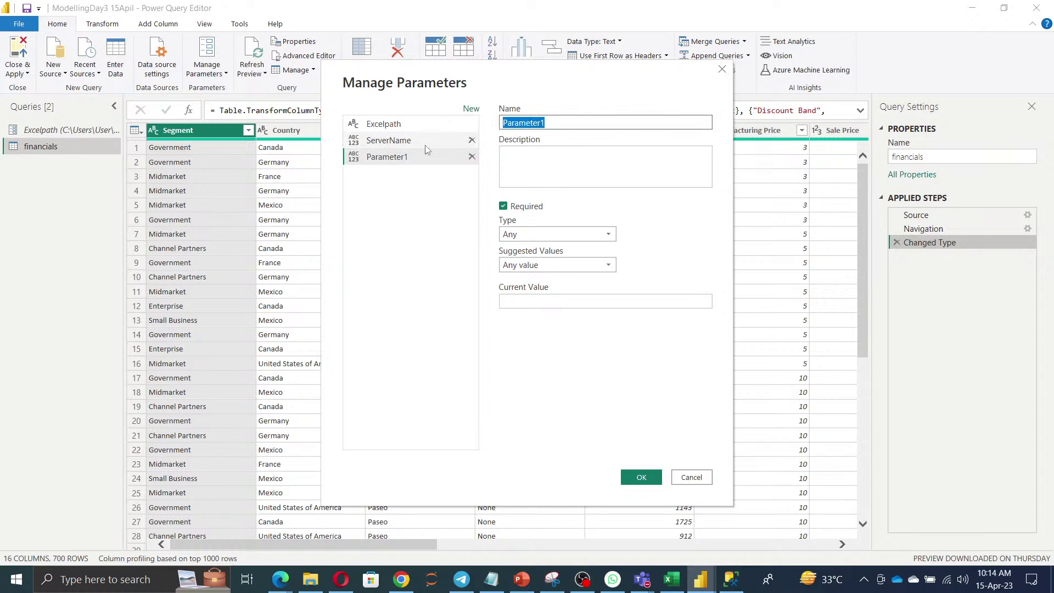
{"action": "key", "text": "BackSpace"}
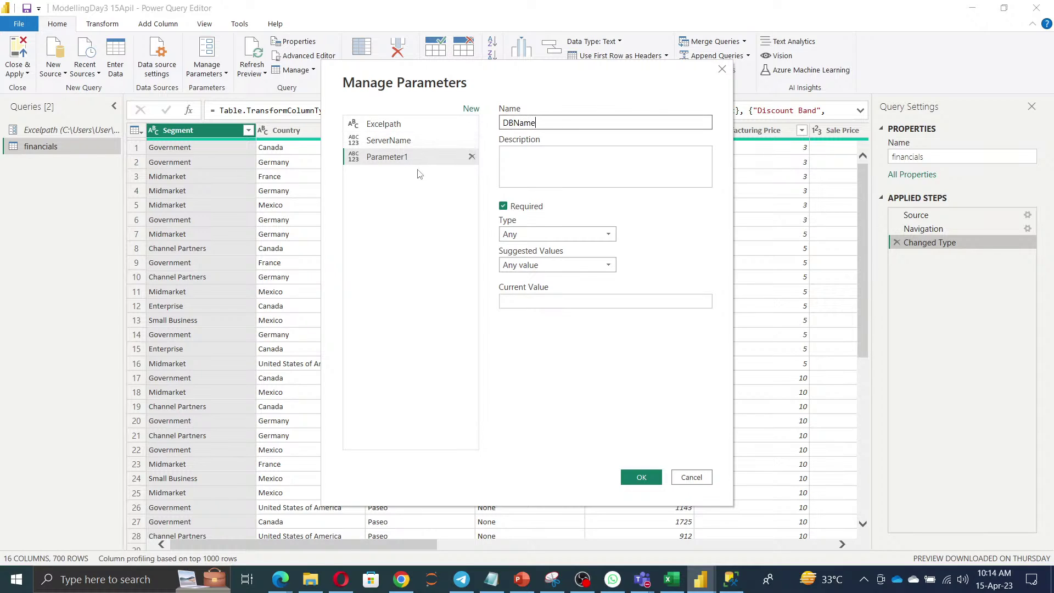
{"action": "left_click", "coordinate": [408, 244]}
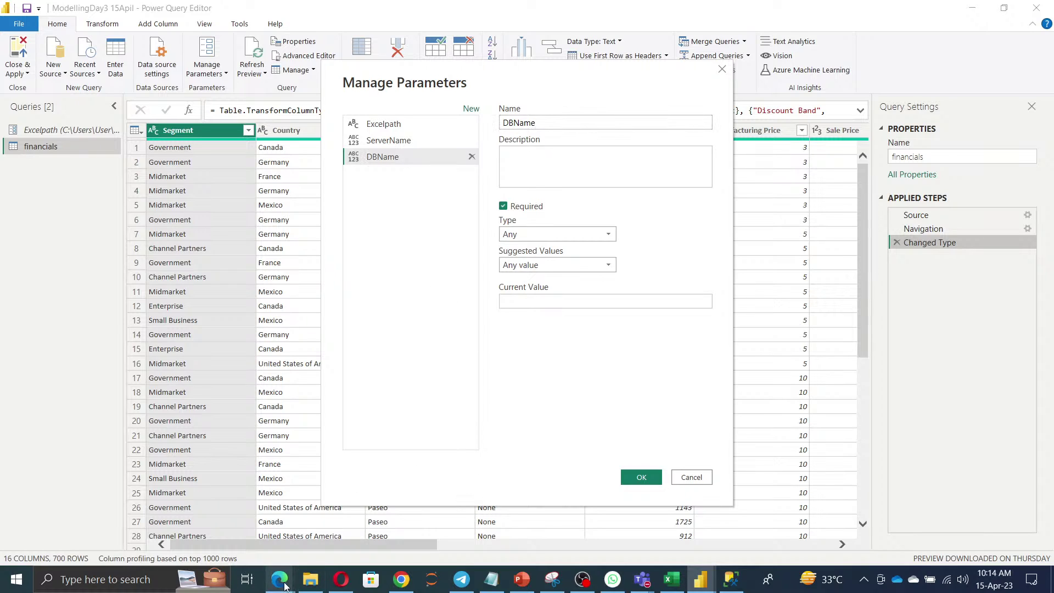
{"action": "mouse_move", "coordinate": [280, 579]}
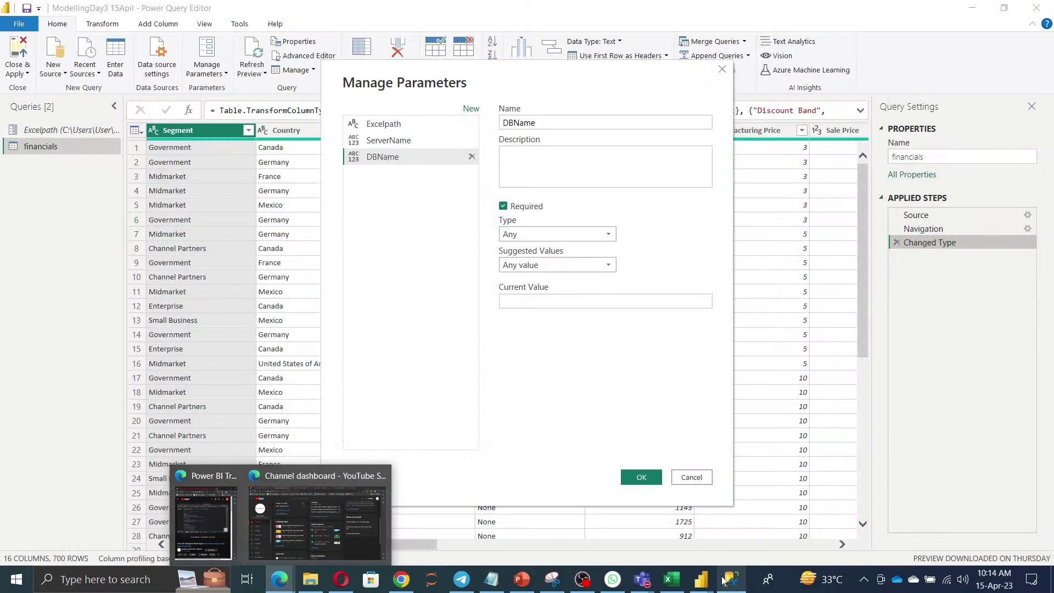
{"action": "left_click", "coordinate": [726, 580]}
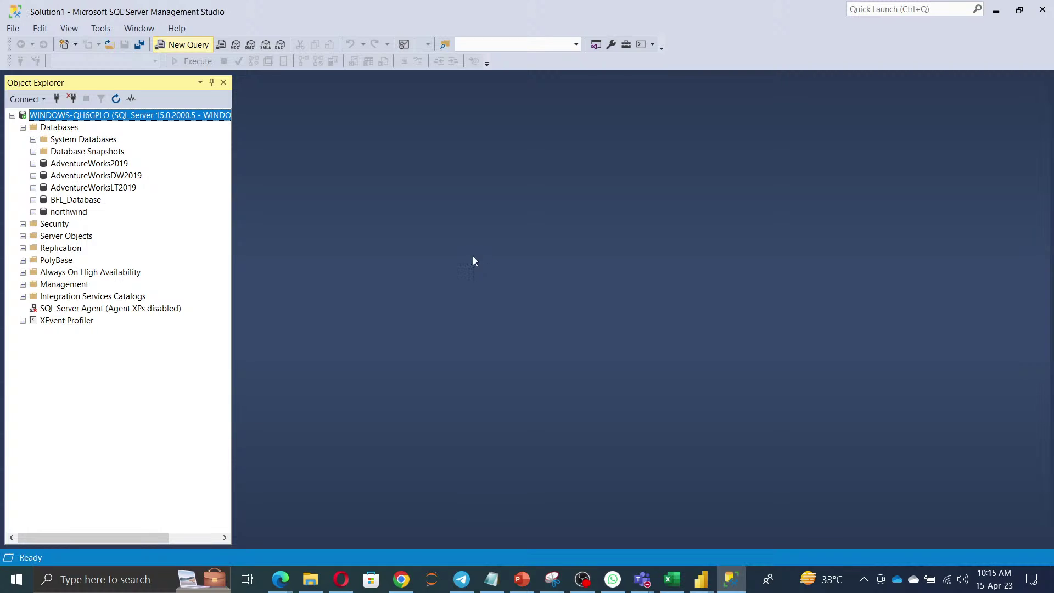
{"action": "key", "text": "ctrl+n"}
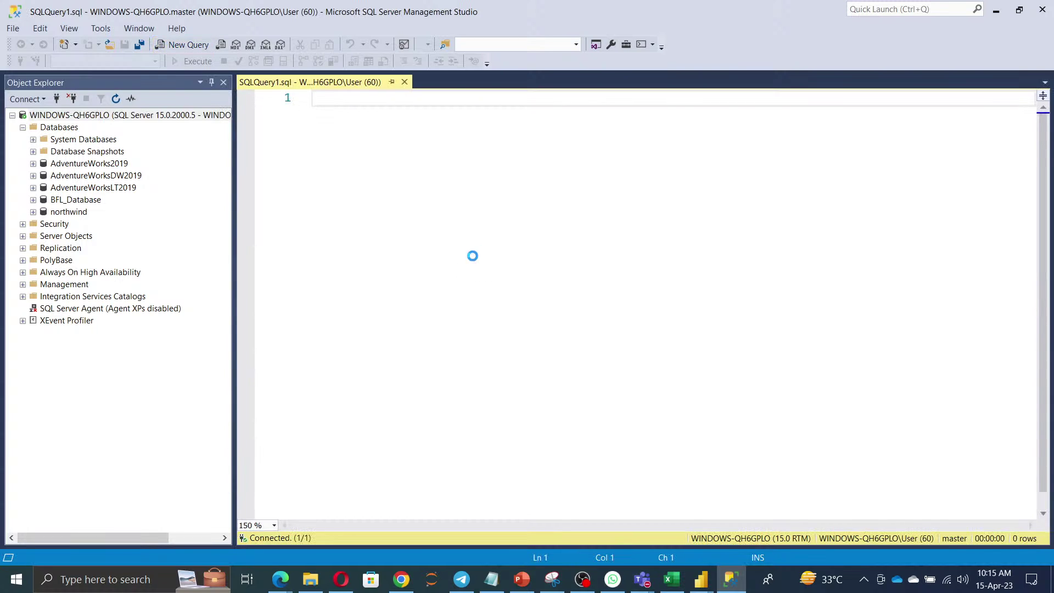
{"action": "key", "text": "Return"}
{"action": "key", "text": "Return"}
{"action": "key", "text": "Return"}
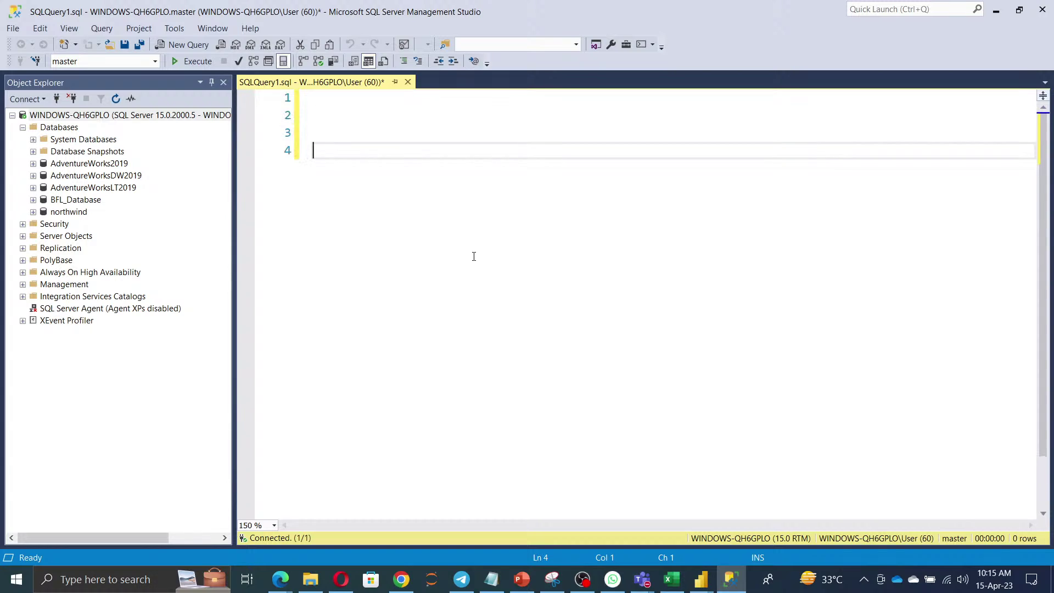
{"action": "type", "text": "Select @@"}
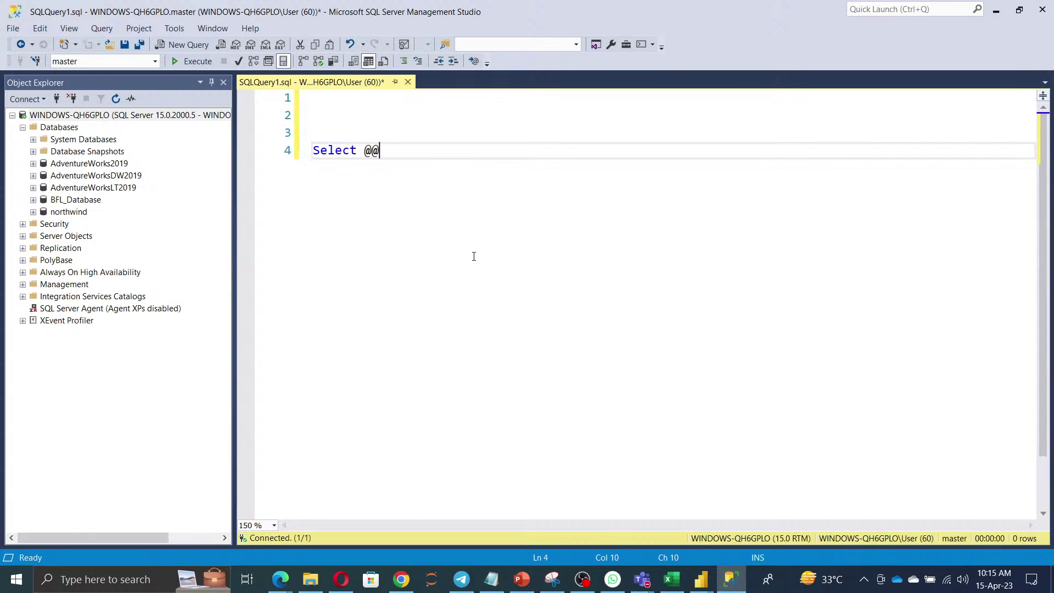
{"action": "type", "text": "servername"}
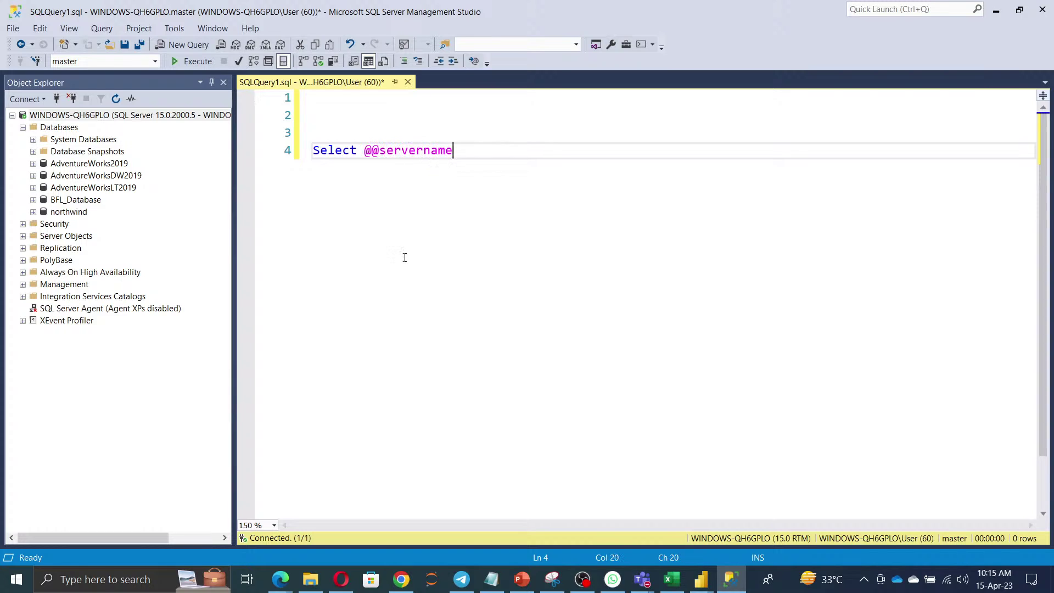
{"action": "left_click", "coordinate": [192, 61]}
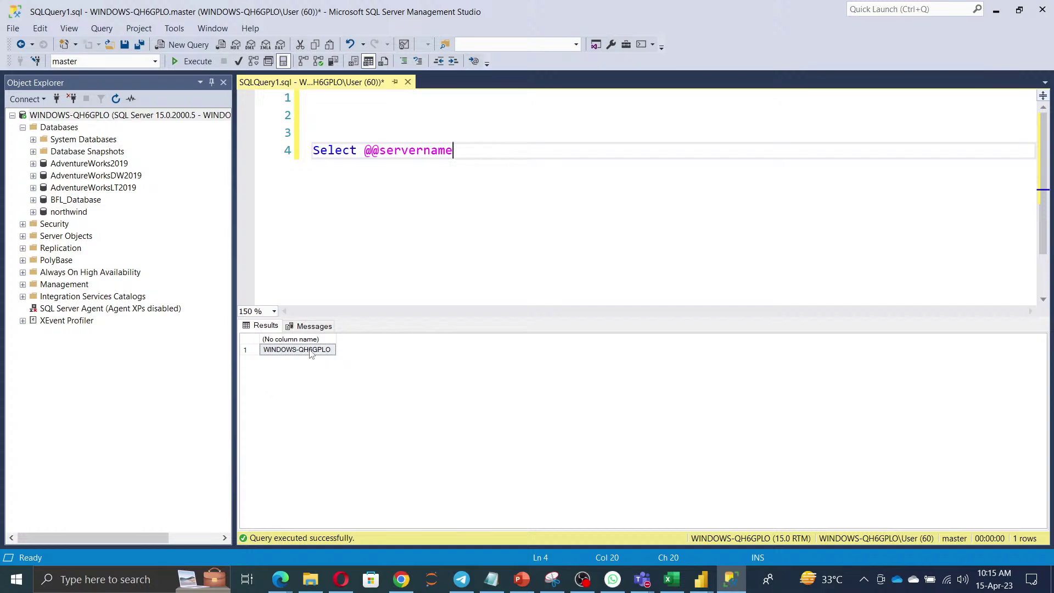
Copy the server name from the WINDOWS-QH6GPLO server's properties and close them without changes
{"action": "right_click", "coordinate": [88, 116]}
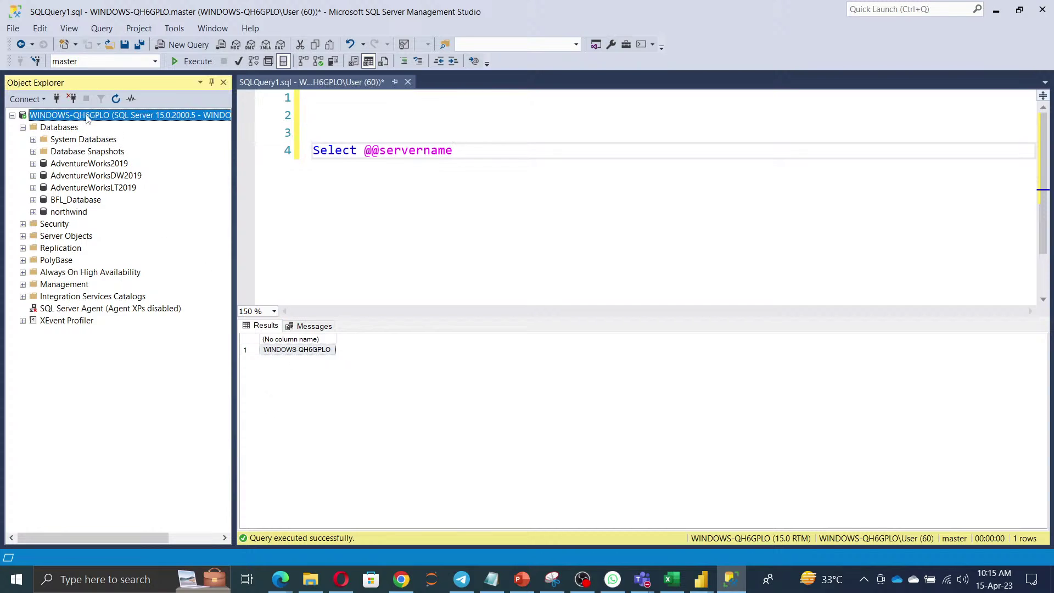
{"action": "left_click", "coordinate": [124, 356]}
{"action": "left_click", "coordinate": [680, 137]}
{"action": "key", "text": "ctrl+c"}
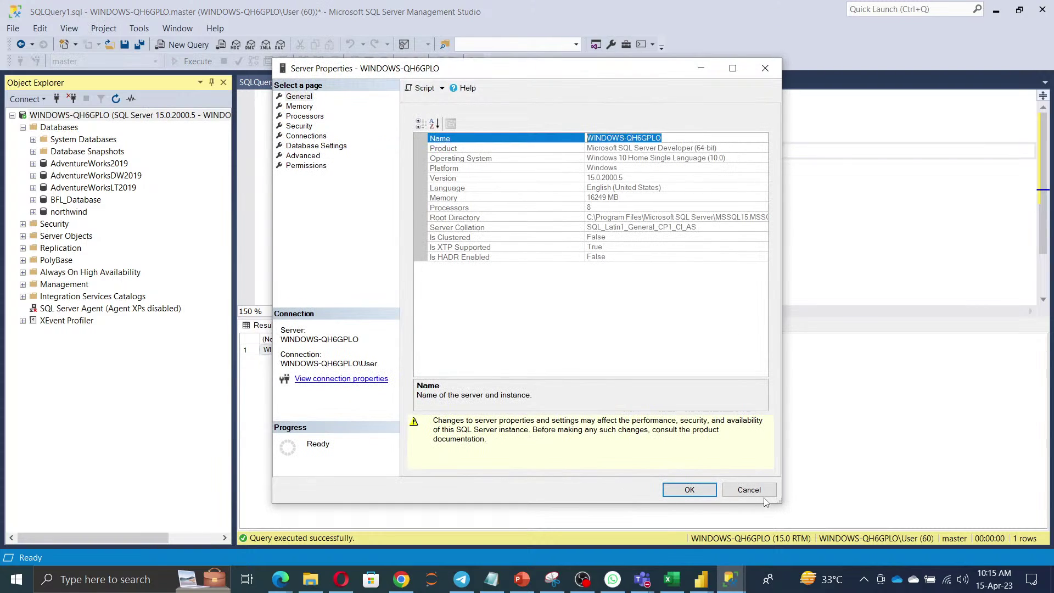
{"action": "left_click", "coordinate": [747, 490]}
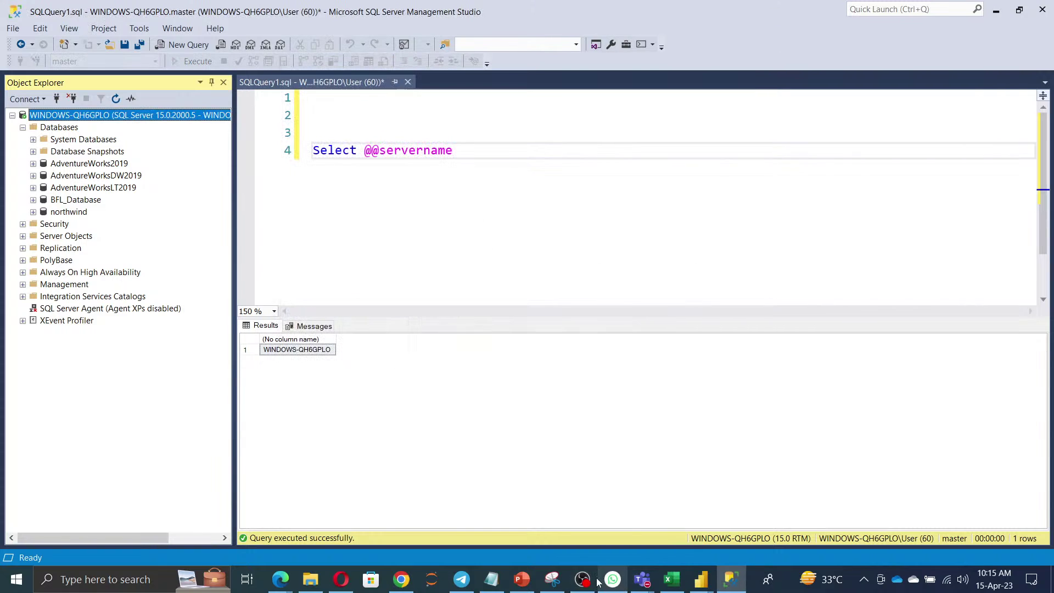
Back in Power Query's Manage Parameters dialog, set the ServerName parameter's current value to WINDOWS-QH6GPLO
{"action": "left_click", "coordinate": [702, 579]}
{"action": "left_click", "coordinate": [777, 510]}
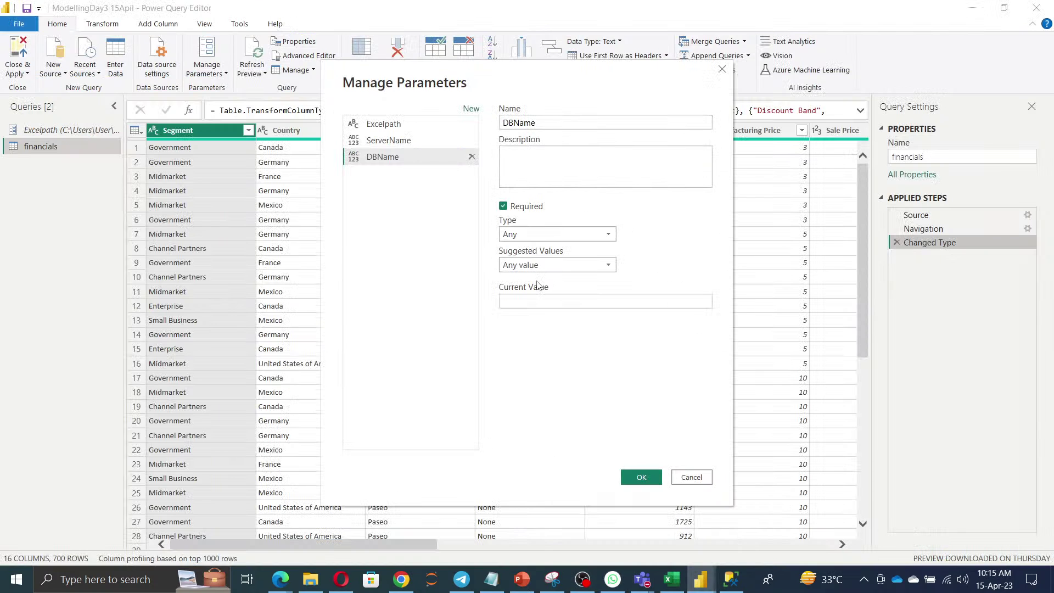
{"action": "left_click", "coordinate": [404, 143]}
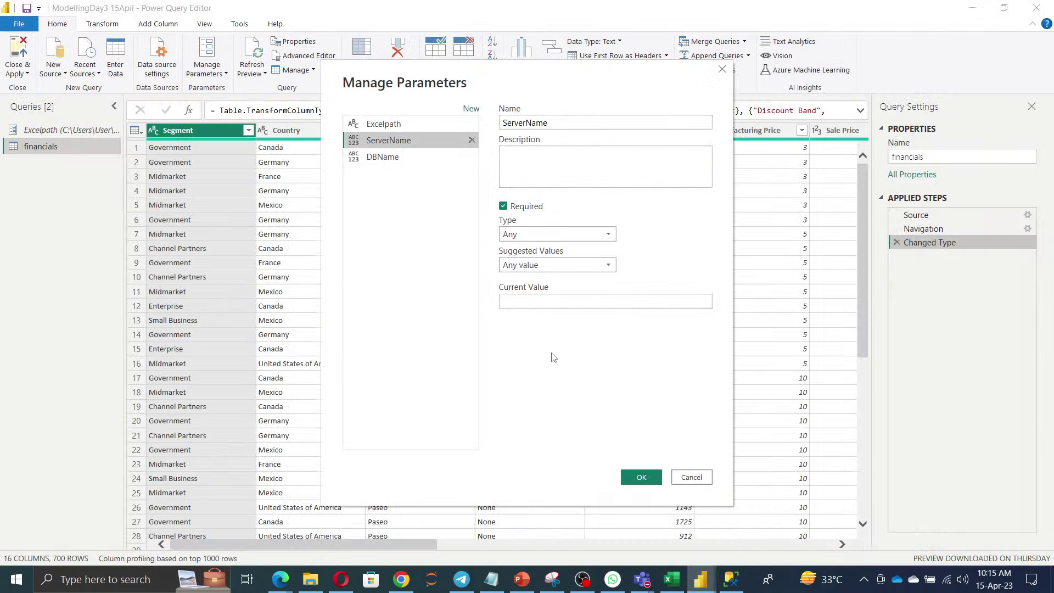
{"action": "left_click", "coordinate": [560, 301]}
{"action": "key", "text": "ctrl+v"}
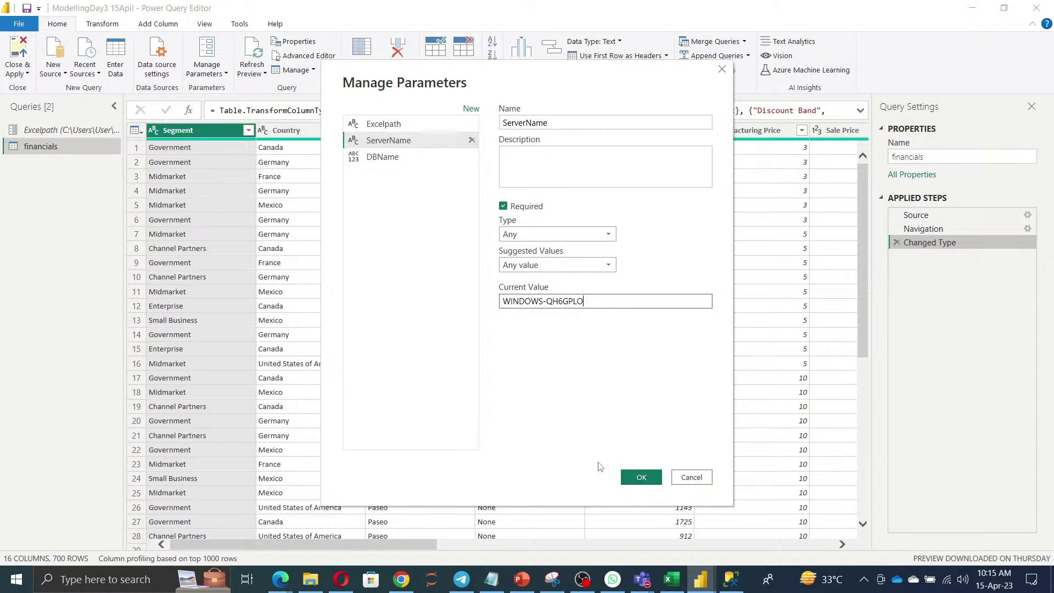
In SQL Server Management Studio, copy the database name AdventureWorks2019 and return to the Manage Parameters dialog
{"action": "key", "text": "alt+Tab"}
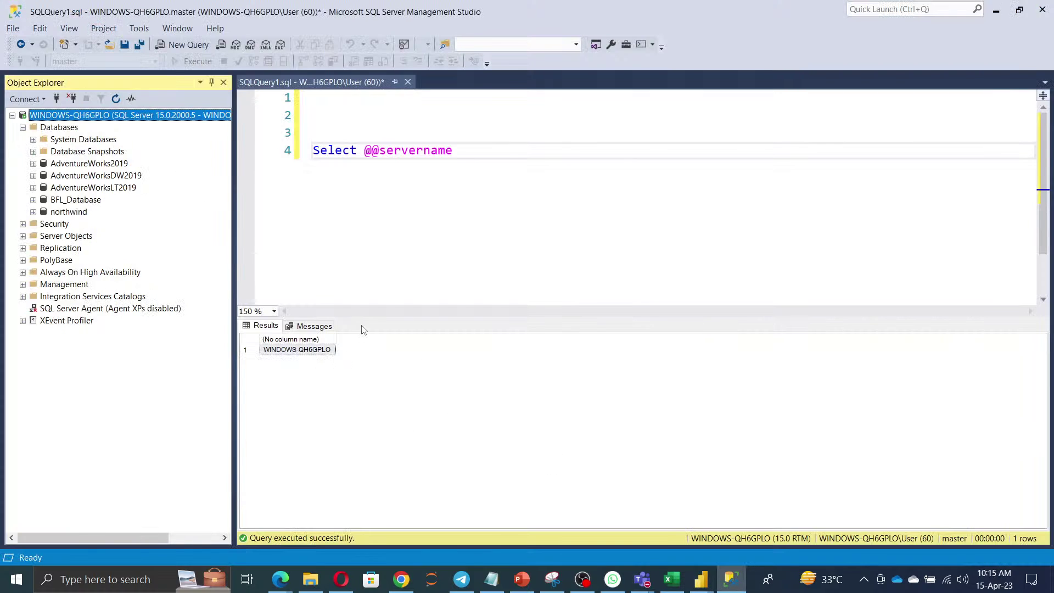
{"action": "left_click", "coordinate": [80, 165]}
{"action": "left_click", "coordinate": [79, 164]}
{"action": "key", "text": "ctrl+c"}
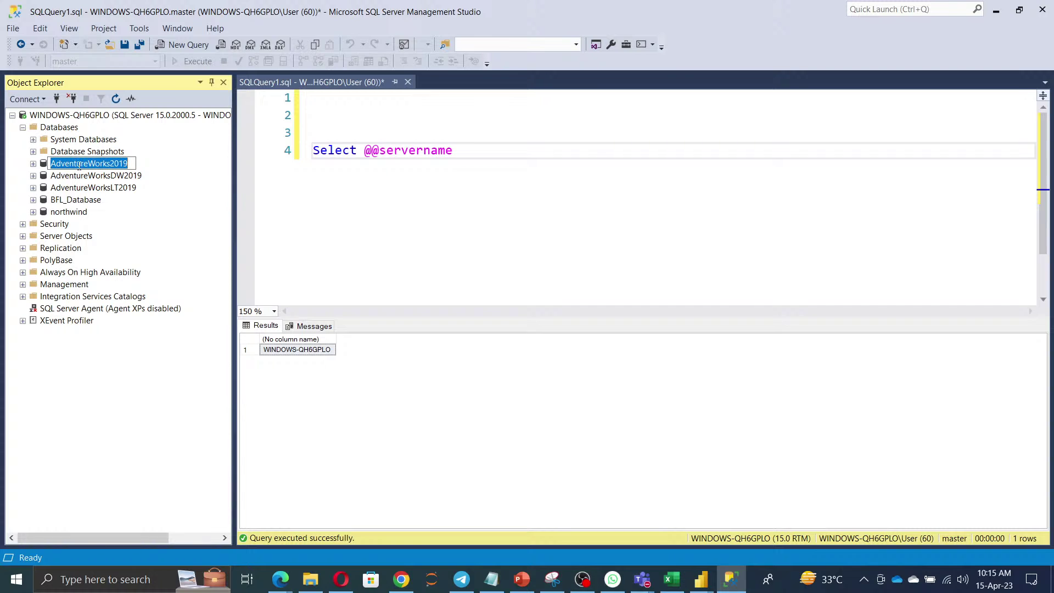
{"action": "key", "text": "alt+Tab"}
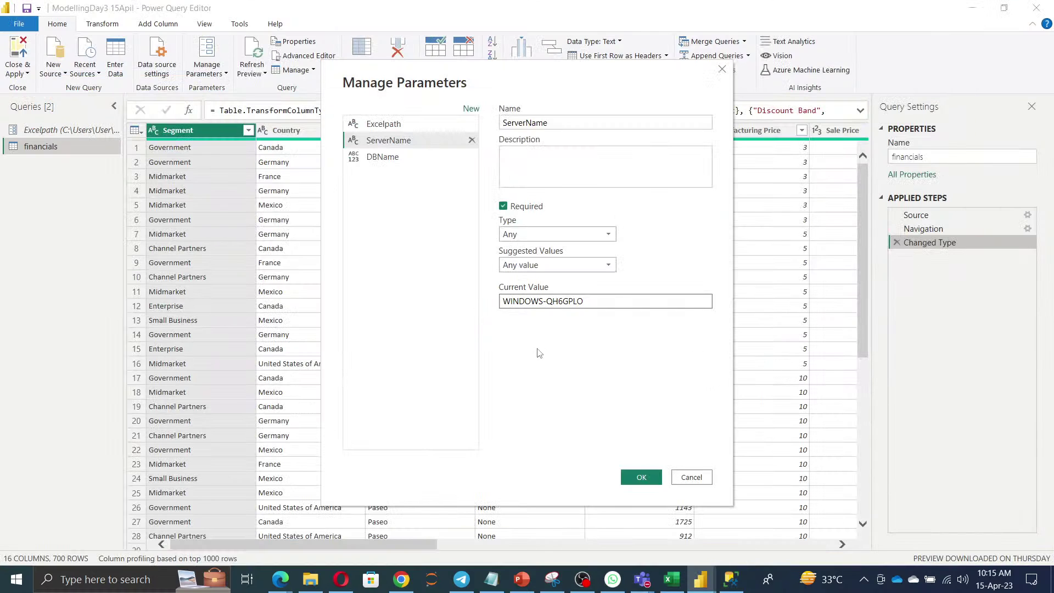
Set the DBName parameter's current value to AdventureWorks2019 and apply the parameter changes
{"action": "left_click", "coordinate": [379, 158]}
{"action": "left_click", "coordinate": [539, 301]}
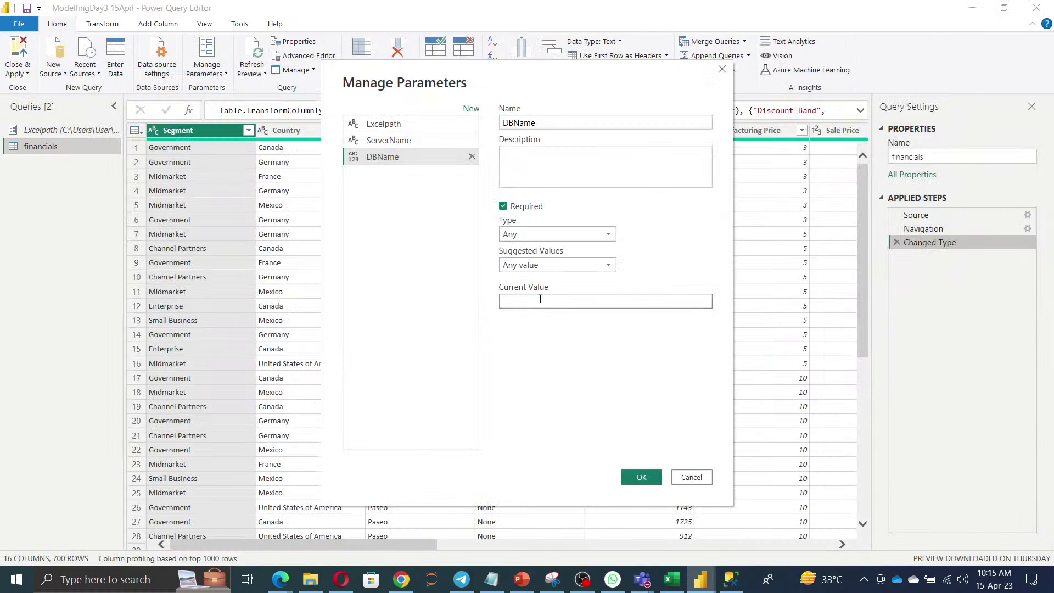
{"action": "key", "text": "ctrl+v"}
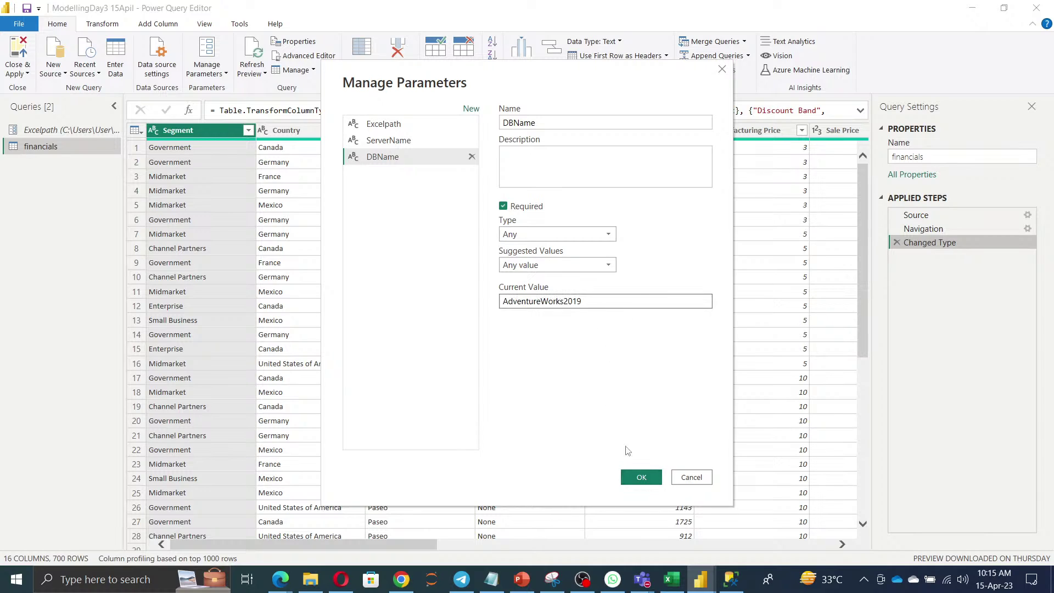
{"action": "left_click", "coordinate": [642, 478]}
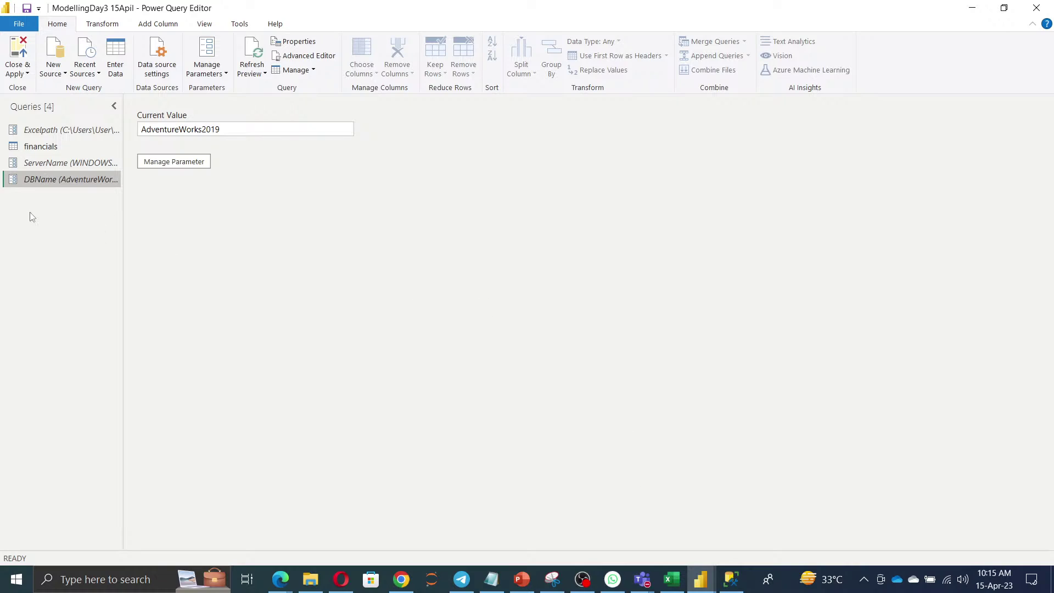
Switch to SQL Server Management Studio, expand the AdventureWorks2019 tables and select Person.Address
{"action": "key", "text": "alt+Tab"}
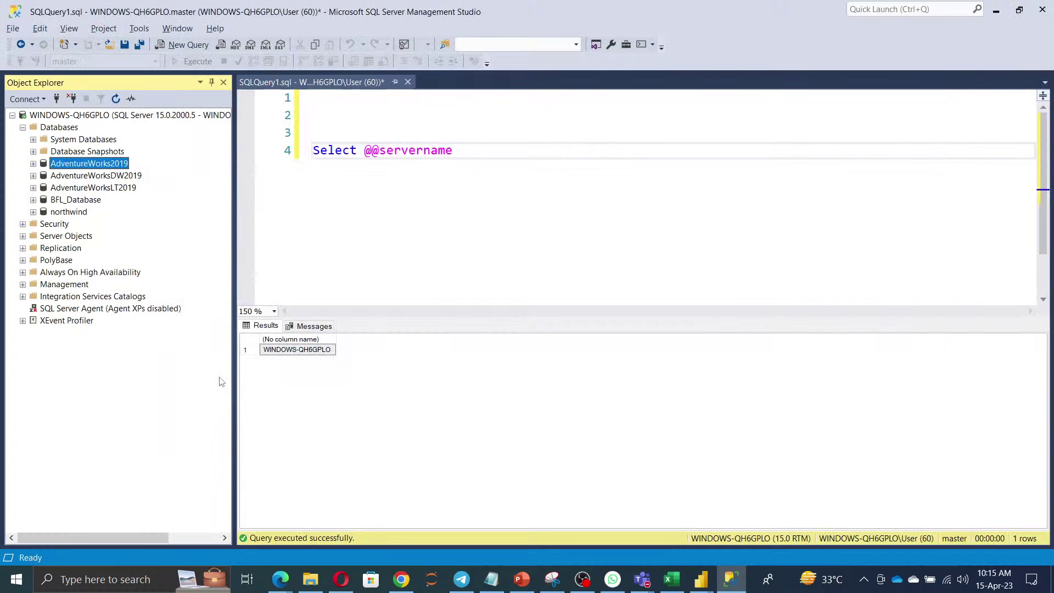
{"action": "left_click", "coordinate": [33, 164]}
{"action": "left_click", "coordinate": [43, 188]}
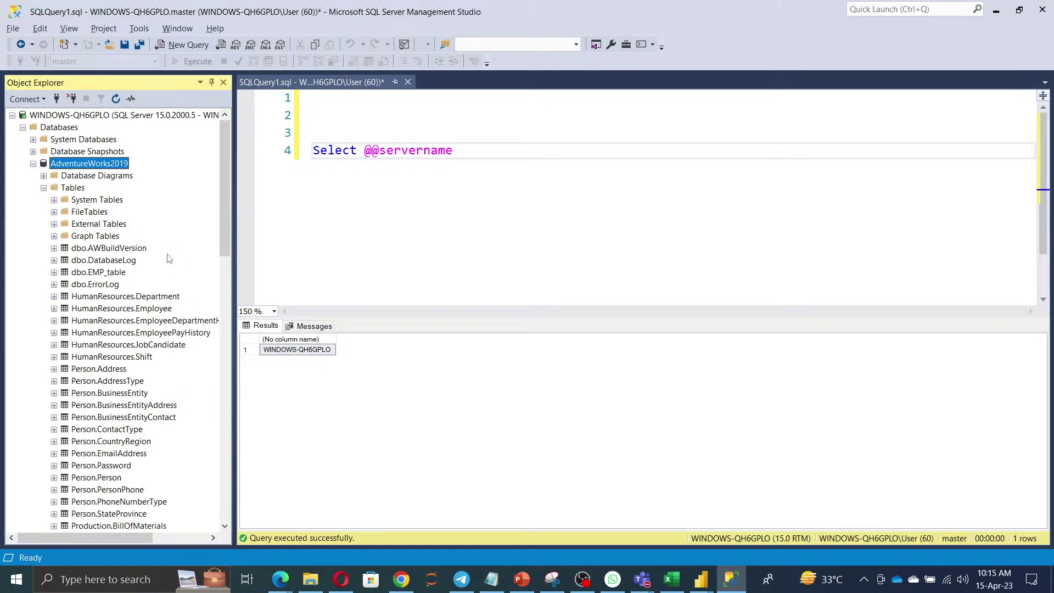
{"action": "left_click", "coordinate": [92, 373]}
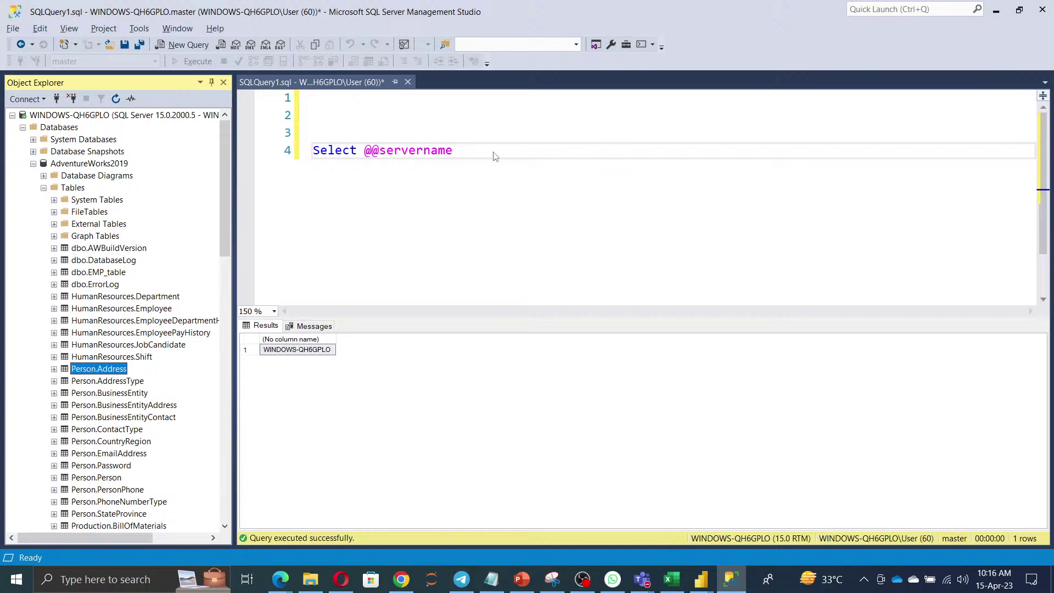
Return to the Power Query Editor and start a new SQL Server database source
{"action": "key", "text": "alt+Tab"}
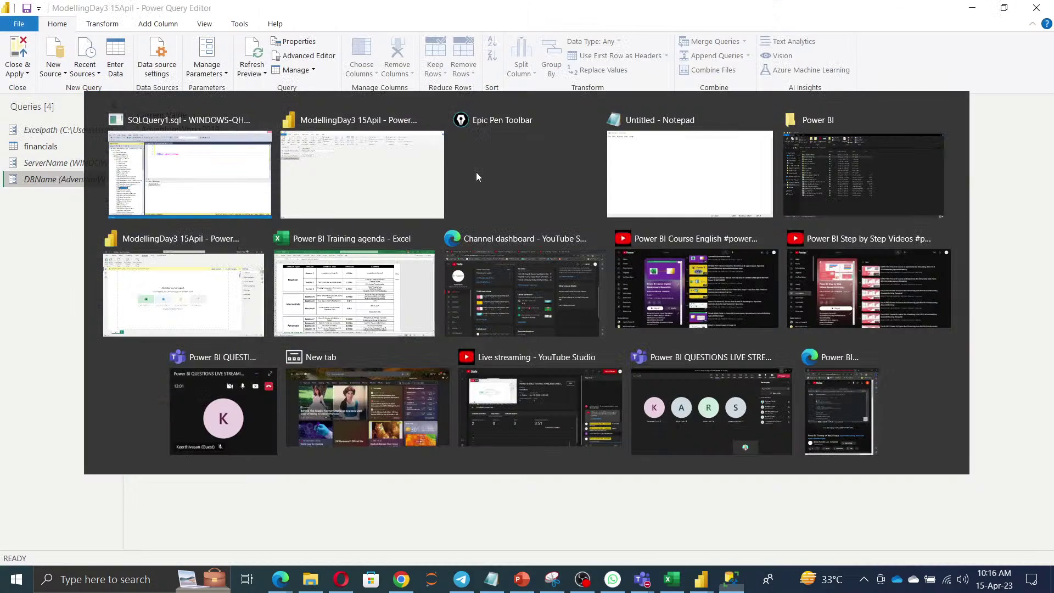
{"action": "key", "text": "alt+Tab"}
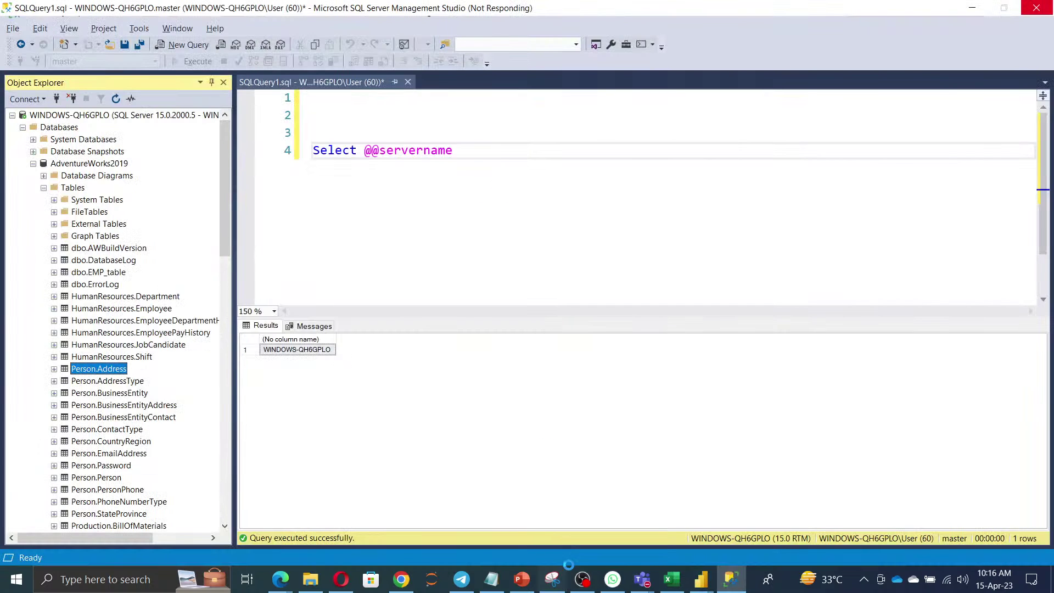
{"action": "mouse_move", "coordinate": [705, 571]}
{"action": "left_click", "coordinate": [776, 522]}
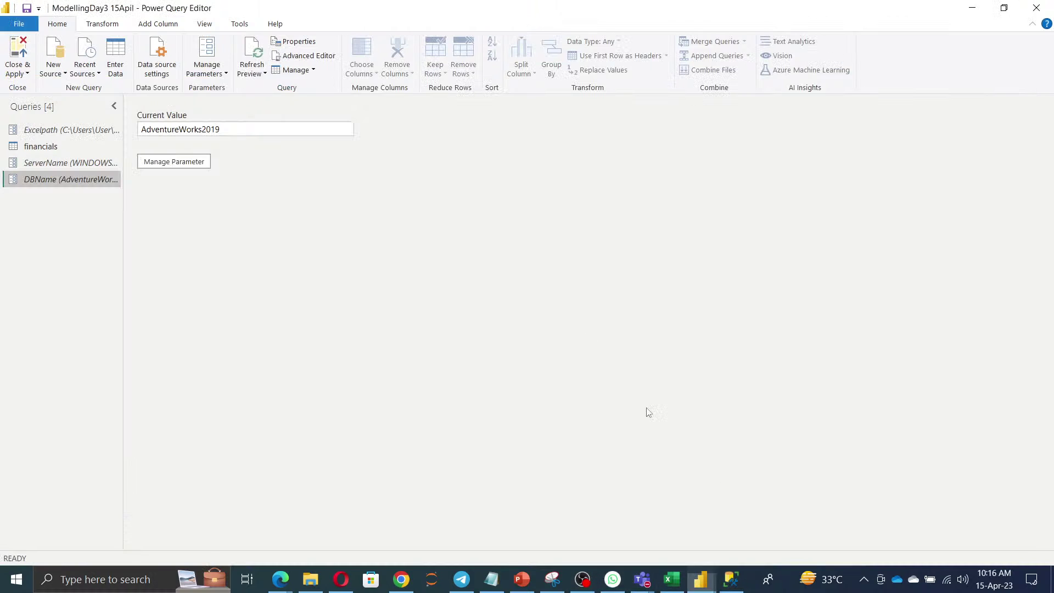
{"action": "left_click", "coordinate": [54, 63]}
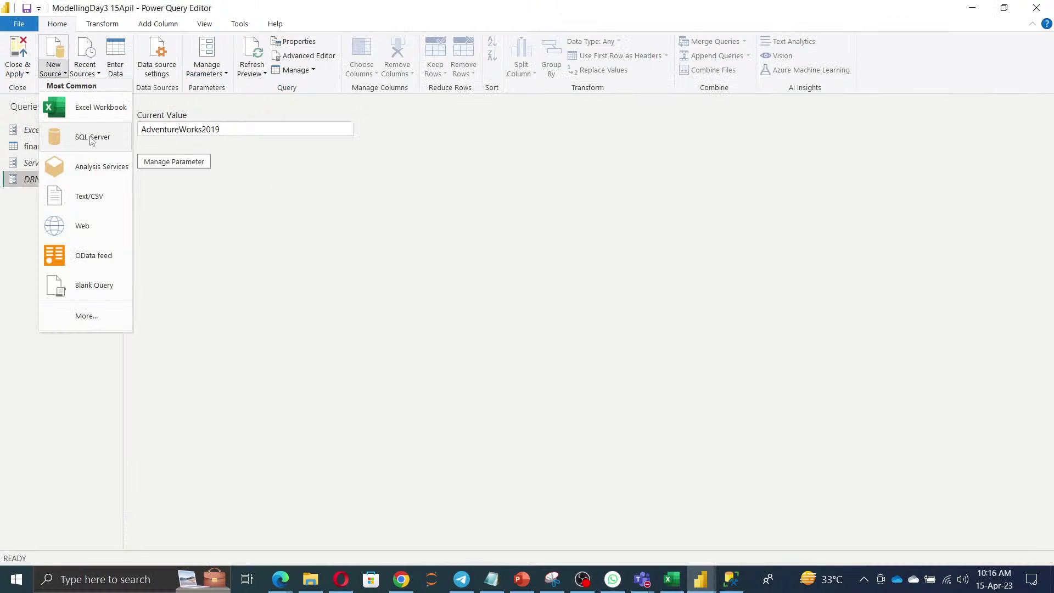
{"action": "left_click", "coordinate": [91, 136]}
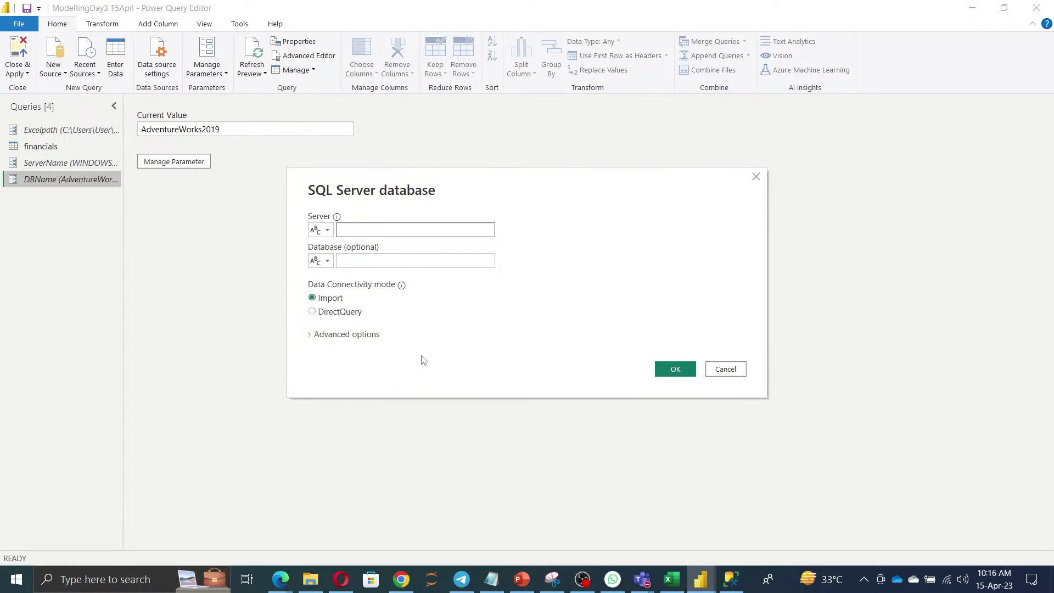
{"action": "key", "text": "alt+Tab"}
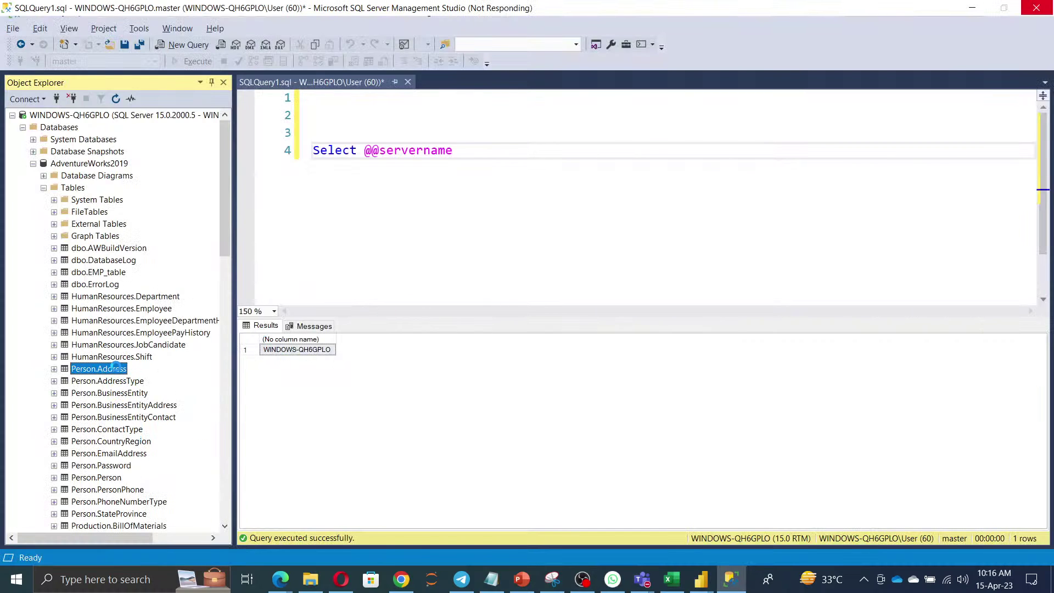
{"action": "key", "text": "alt+Tab"}
Set the connection's server to the ServerName parameter and its database to the DBName parameter
{"action": "left_click", "coordinate": [321, 230]}
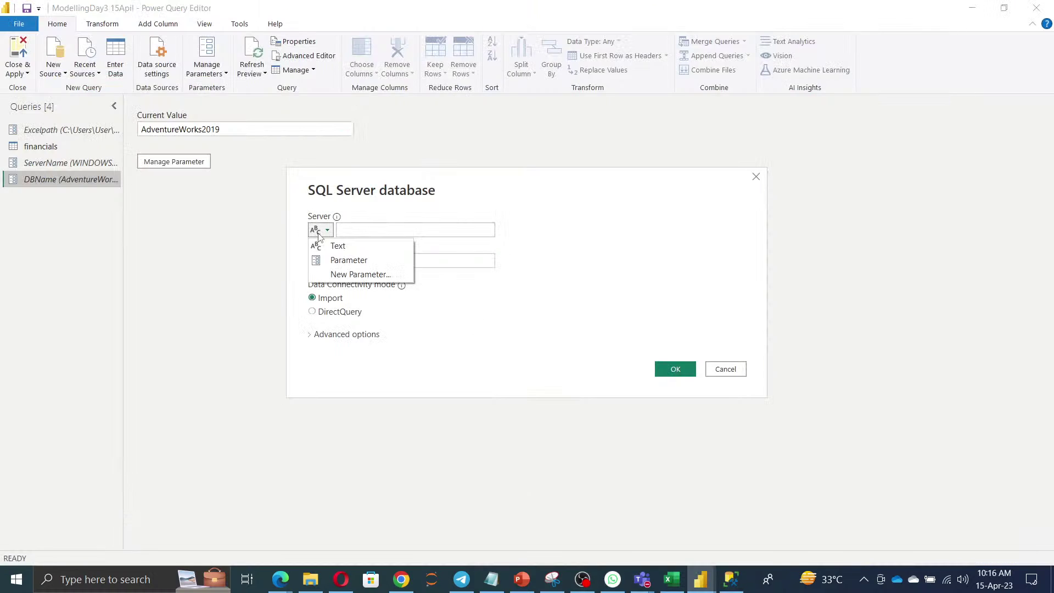
{"action": "left_click", "coordinate": [354, 258]}
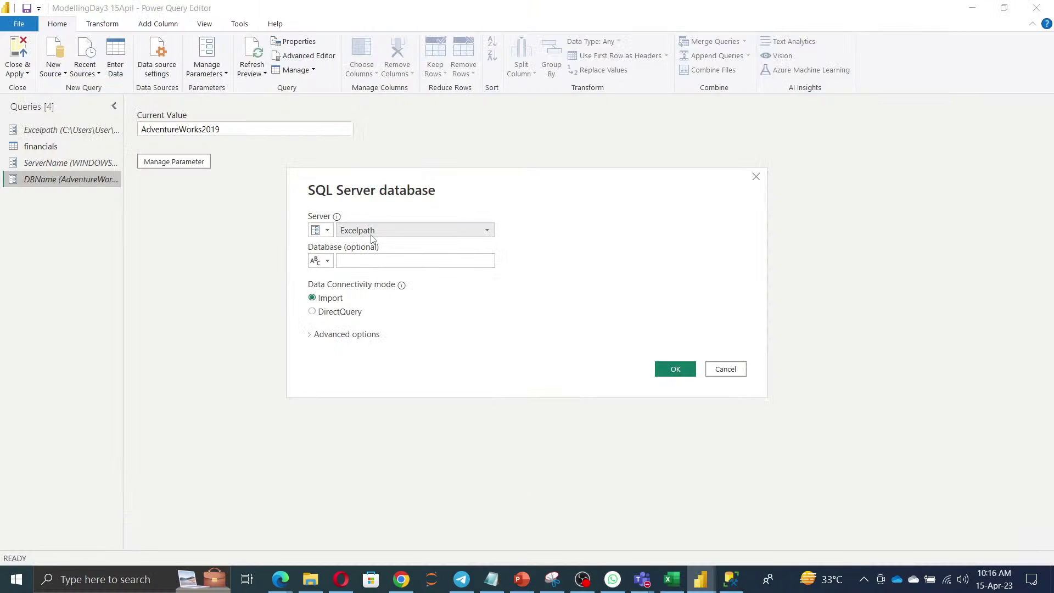
{"action": "left_click", "coordinate": [375, 233]}
{"action": "left_click", "coordinate": [374, 256]}
{"action": "left_click", "coordinate": [323, 261]}
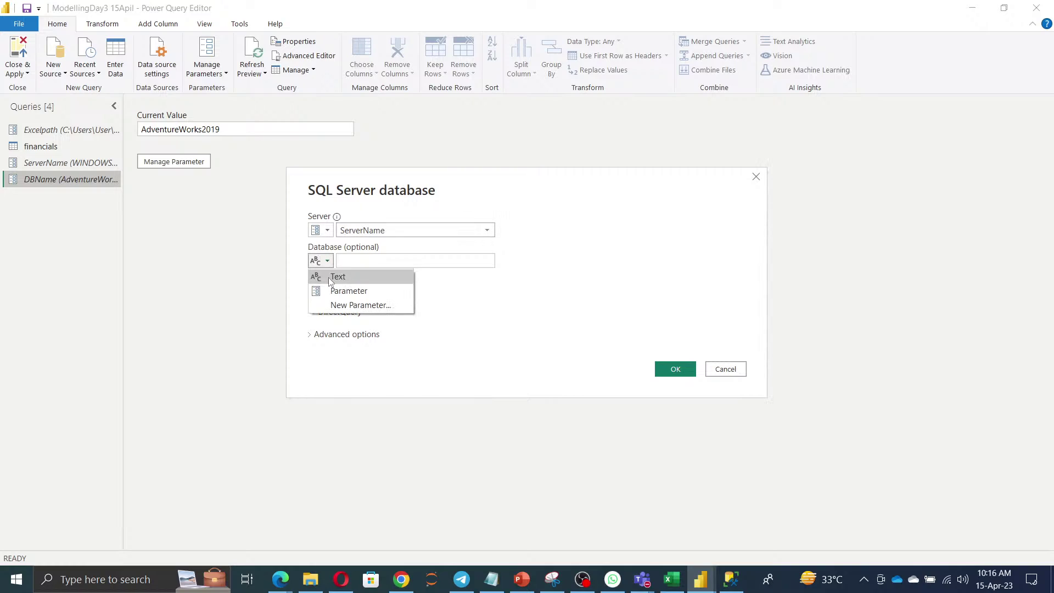
{"action": "left_click", "coordinate": [352, 289]}
{"action": "left_click", "coordinate": [376, 261]}
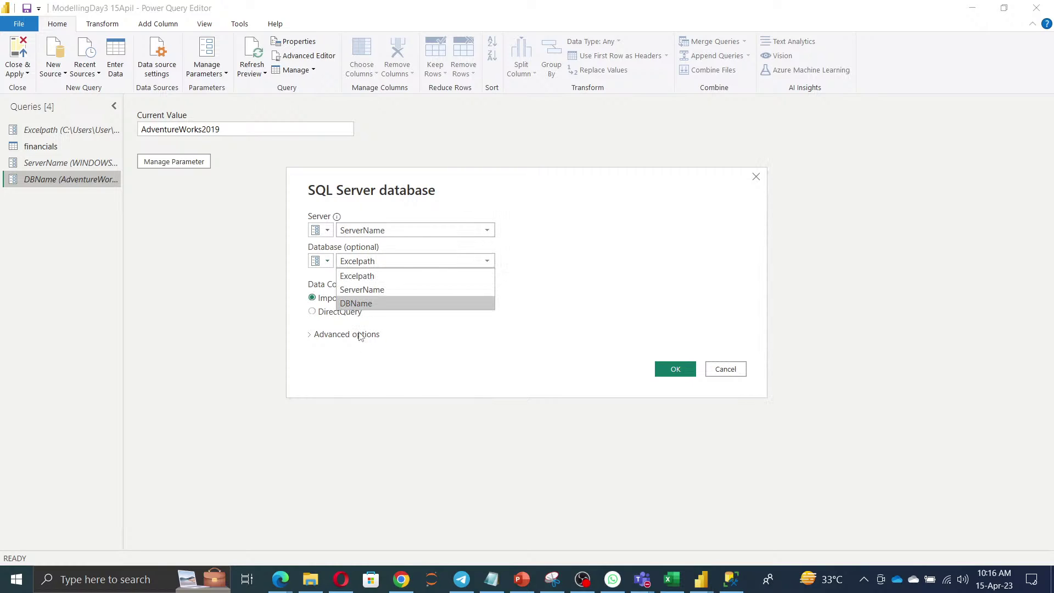
{"action": "left_click", "coordinate": [367, 304]}
Expand the advanced options and begin the SQL statement with "Select * from"
{"action": "left_click", "coordinate": [363, 337]}
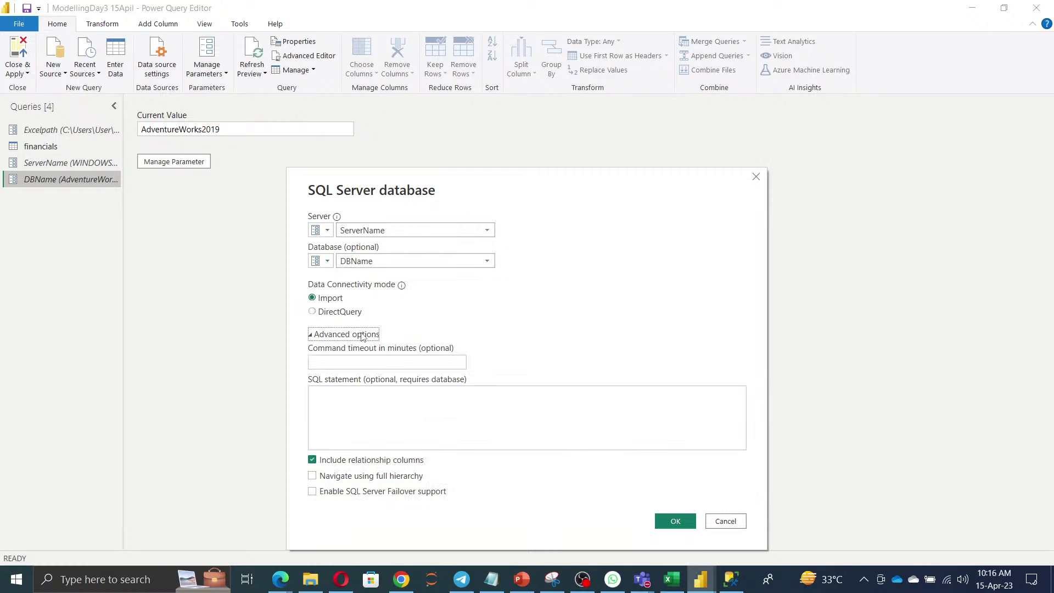
{"action": "left_click", "coordinate": [389, 406]}
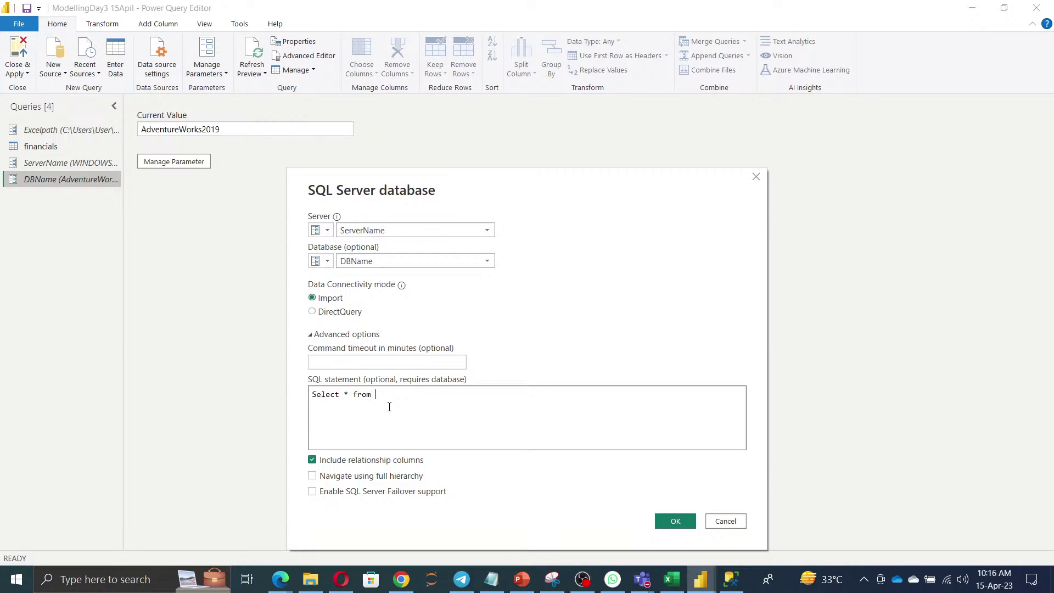
{"action": "key", "text": "alt+Tab"}
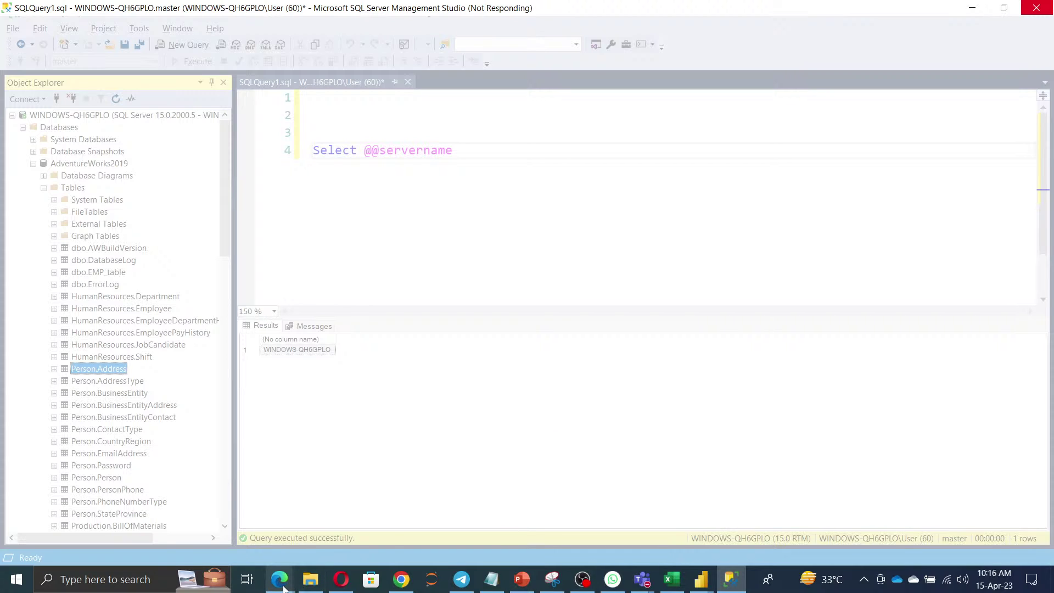
{"action": "mouse_move", "coordinate": [587, 583]}
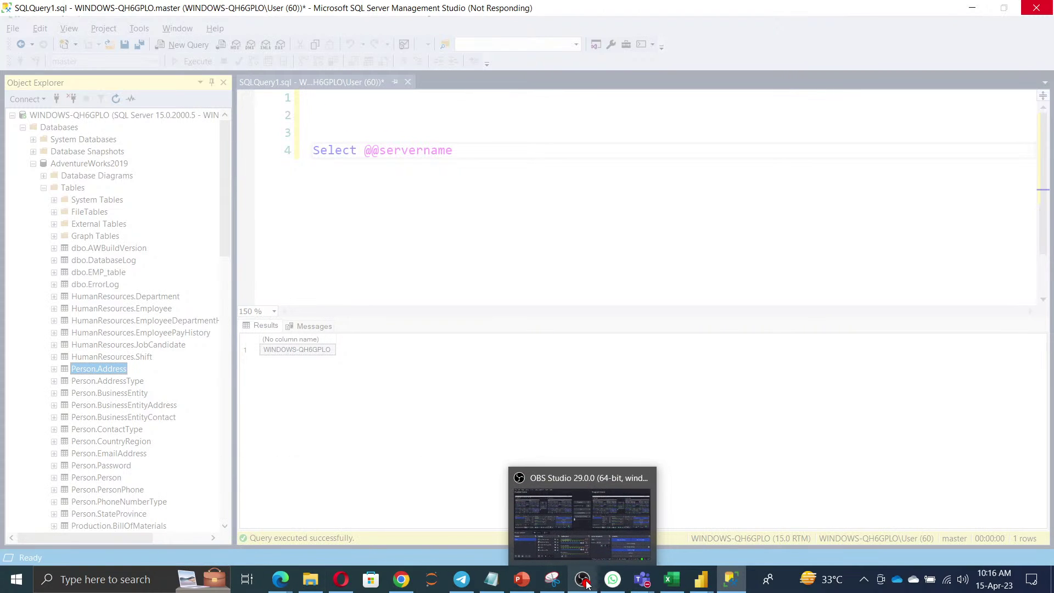
{"action": "mouse_move", "coordinate": [701, 579]}
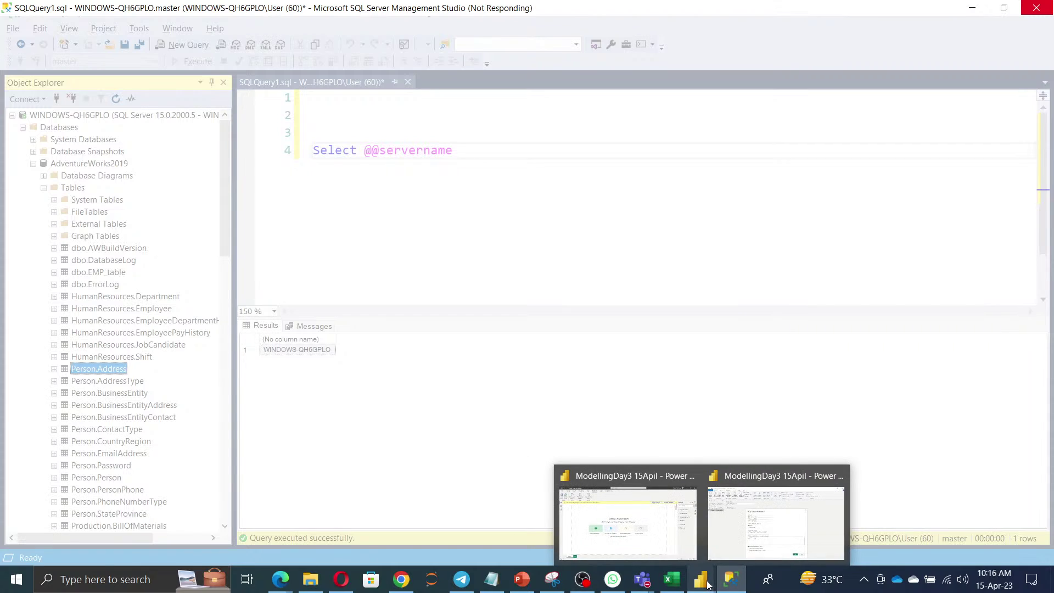
{"action": "left_click", "coordinate": [771, 530]}
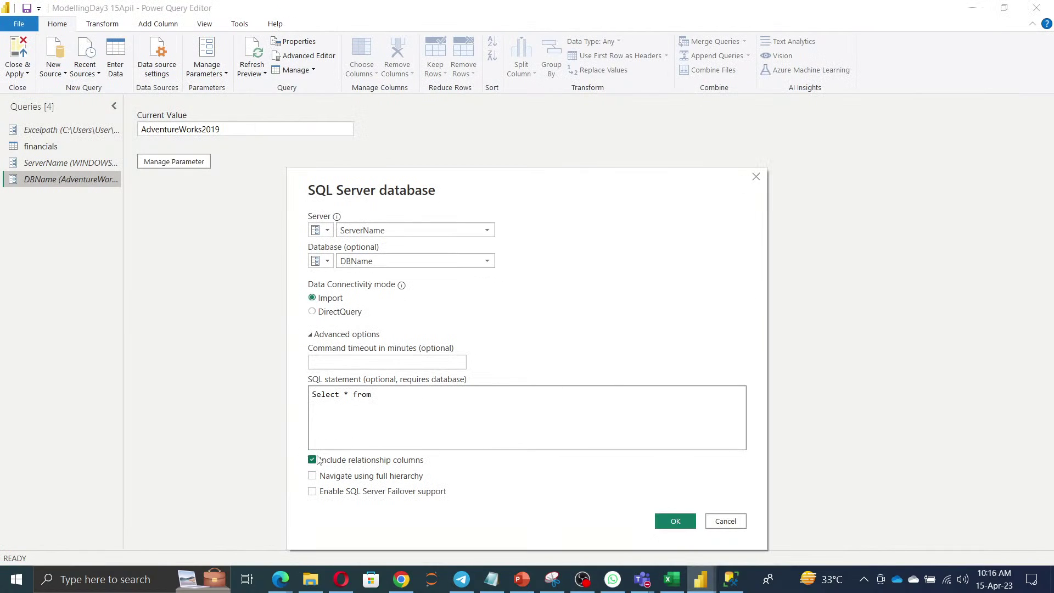
Close the unresponsive SQL Server Management Studio, cancel the problem report and relaunch the program
{"action": "key", "text": "alt+Tab"}
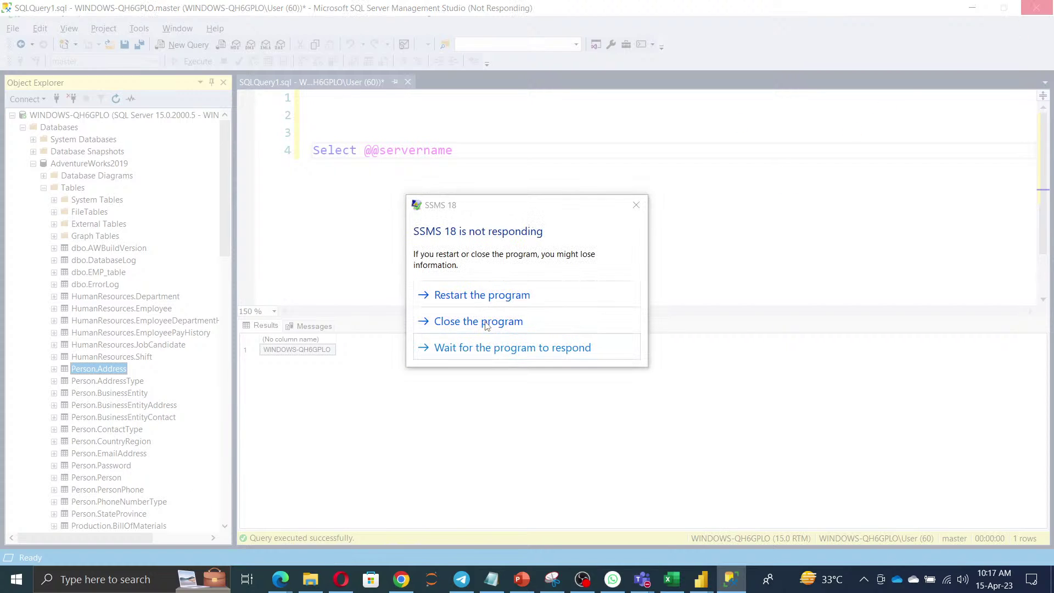
{"action": "left_click", "coordinate": [486, 322]}
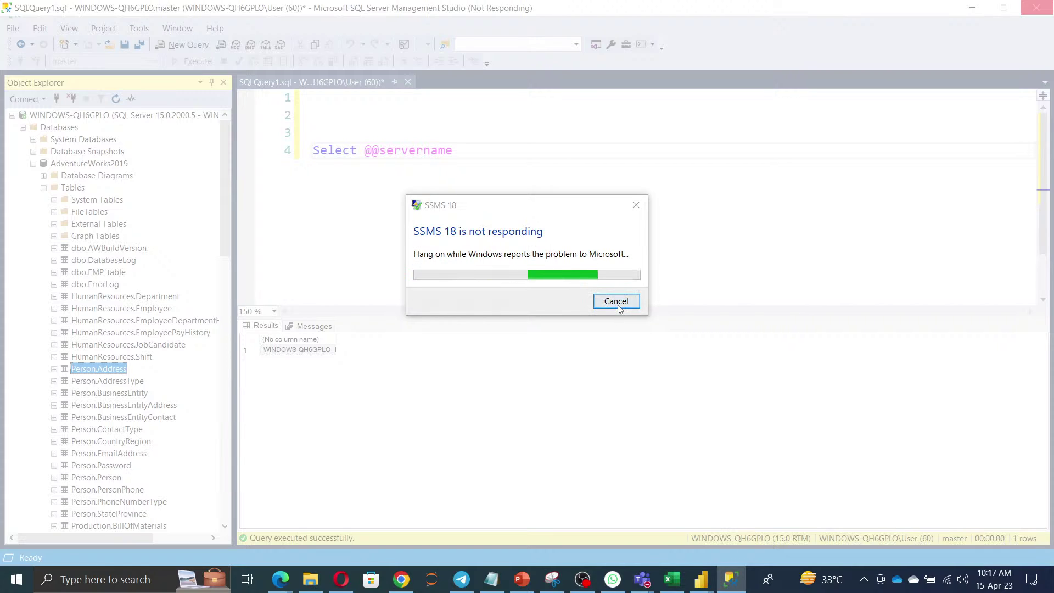
{"action": "left_click", "coordinate": [617, 302]}
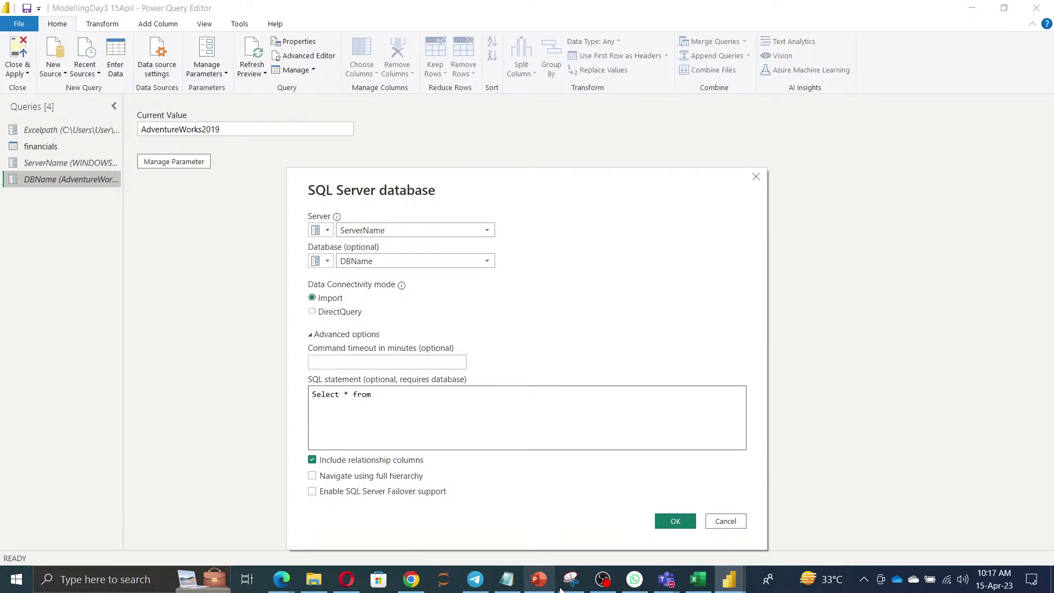
{"action": "left_click", "coordinate": [124, 582]}
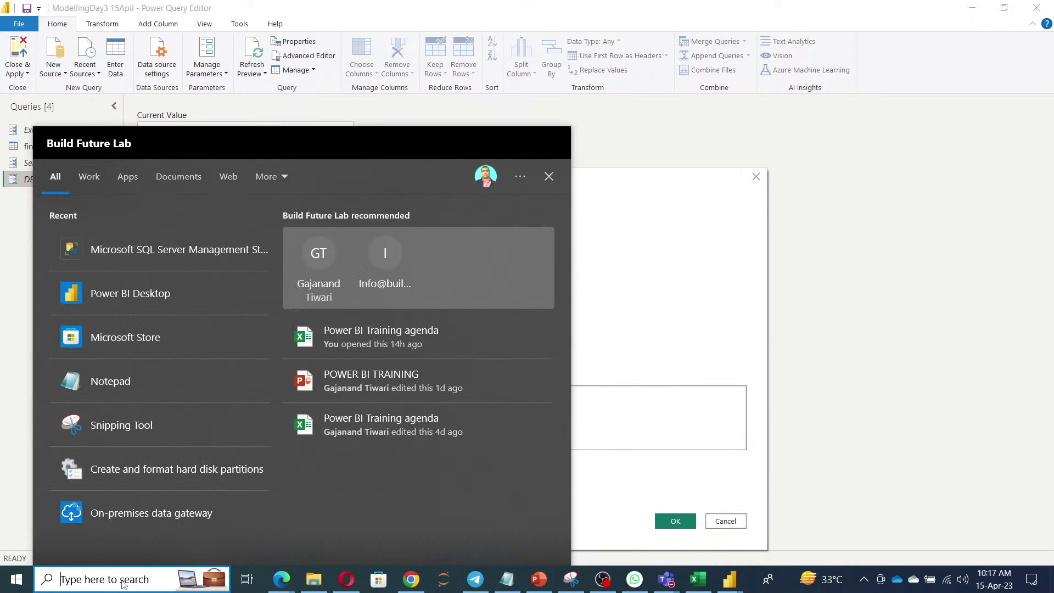
{"action": "type", "text": "m"}
{"action": "key", "text": "BackSpace"}
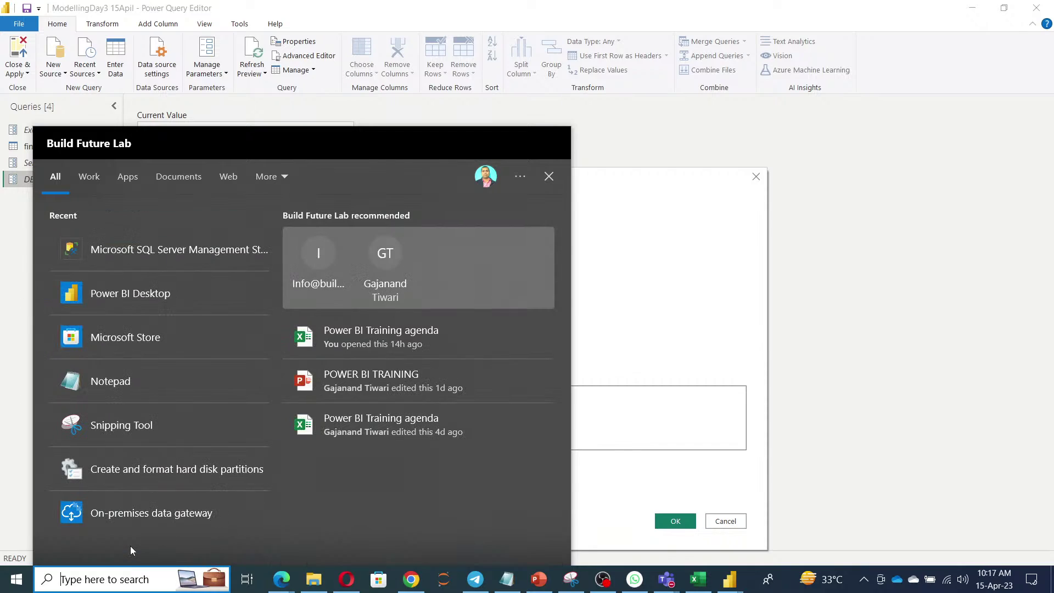
{"action": "left_click", "coordinate": [170, 249]}
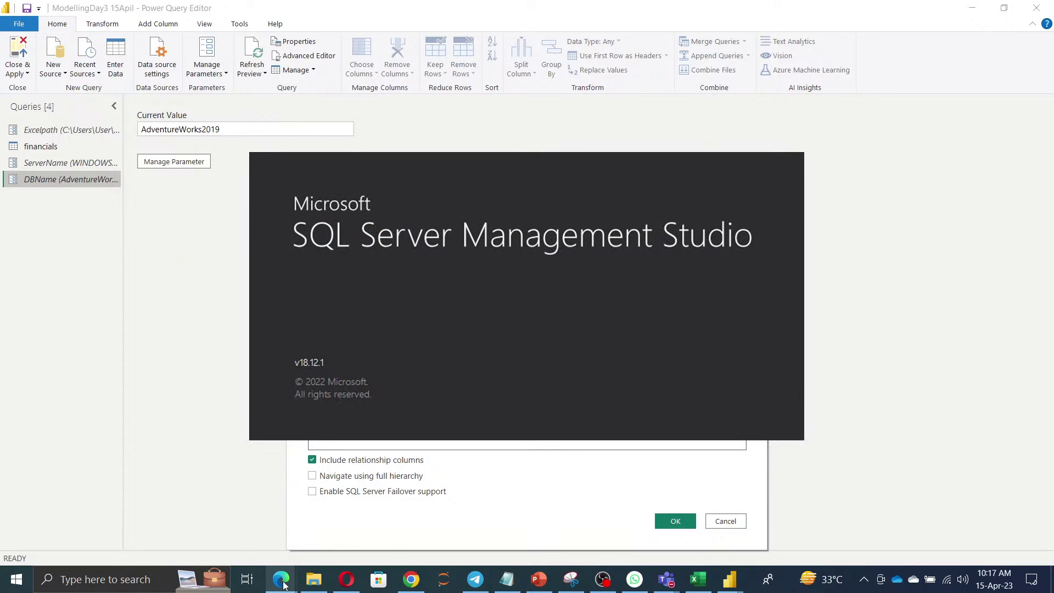
{"action": "mouse_move", "coordinate": [281, 579]}
{"action": "left_click", "coordinate": [289, 518]}
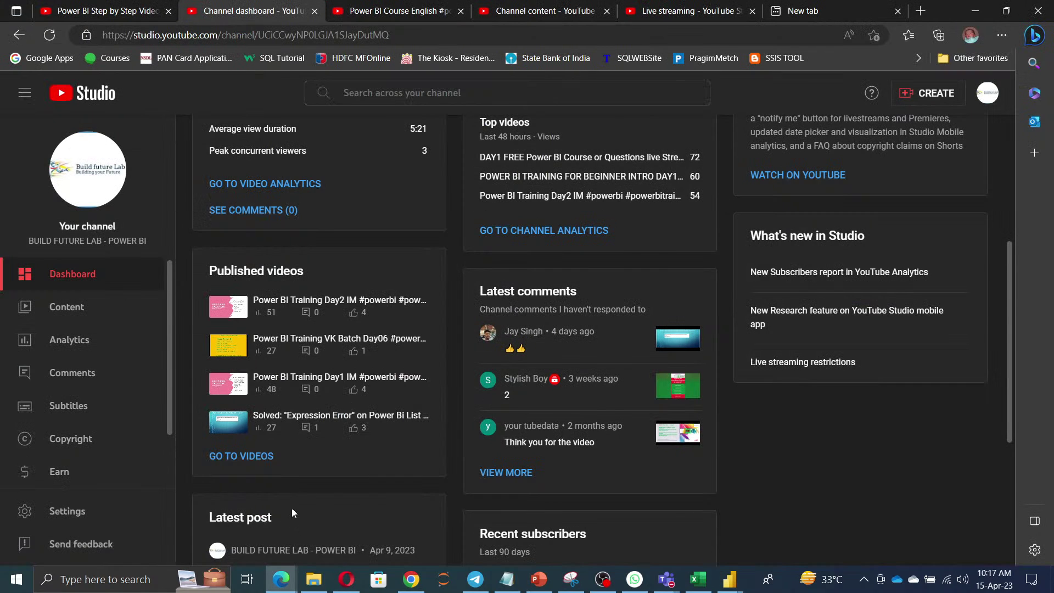
{"action": "scroll", "coordinate": [646, 267], "scroll_direction": "up", "scroll_amount": 5}
{"action": "left_click", "coordinate": [974, 12]}
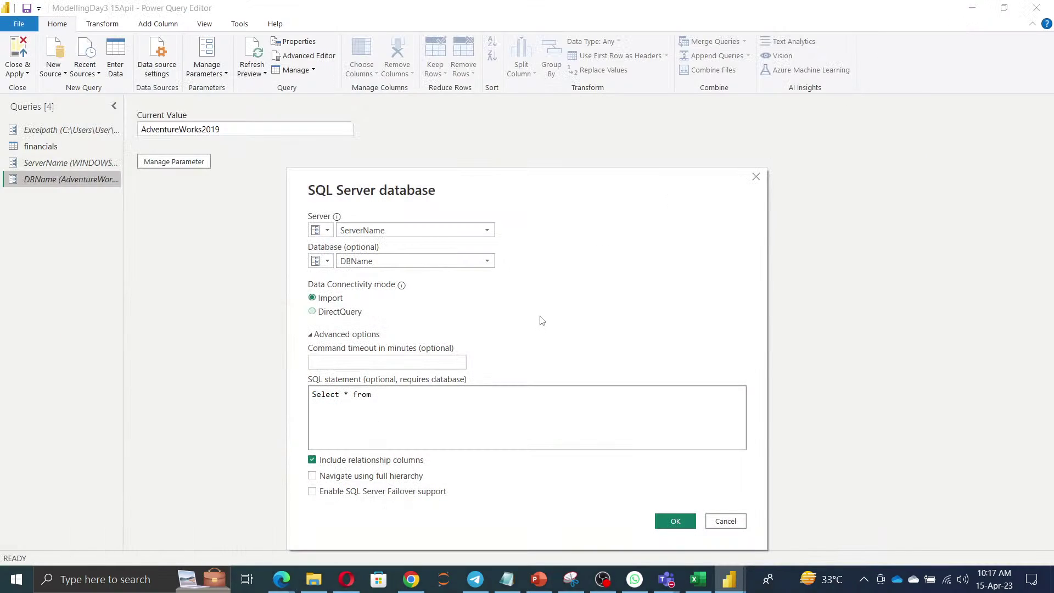
Connect to the WINDOWS-QH6GPLO server in SQL Server Management Studio and expand the AdventureWorks2019 database's tables
{"action": "left_click_drag", "start_coordinate": [556, 193], "coordinate": [558, 163]}
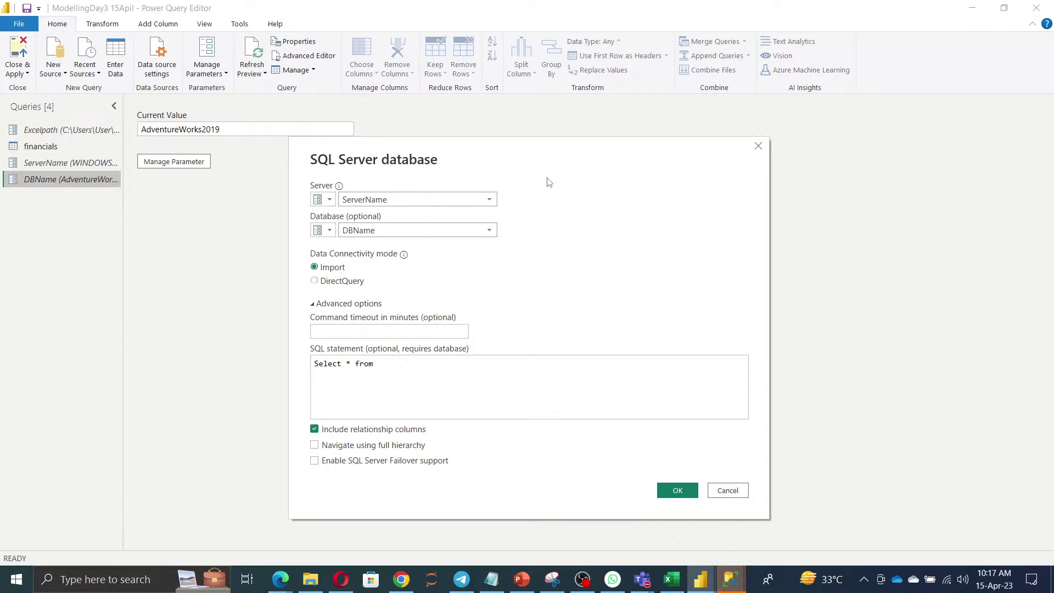
{"action": "mouse_move", "coordinate": [728, 585]}
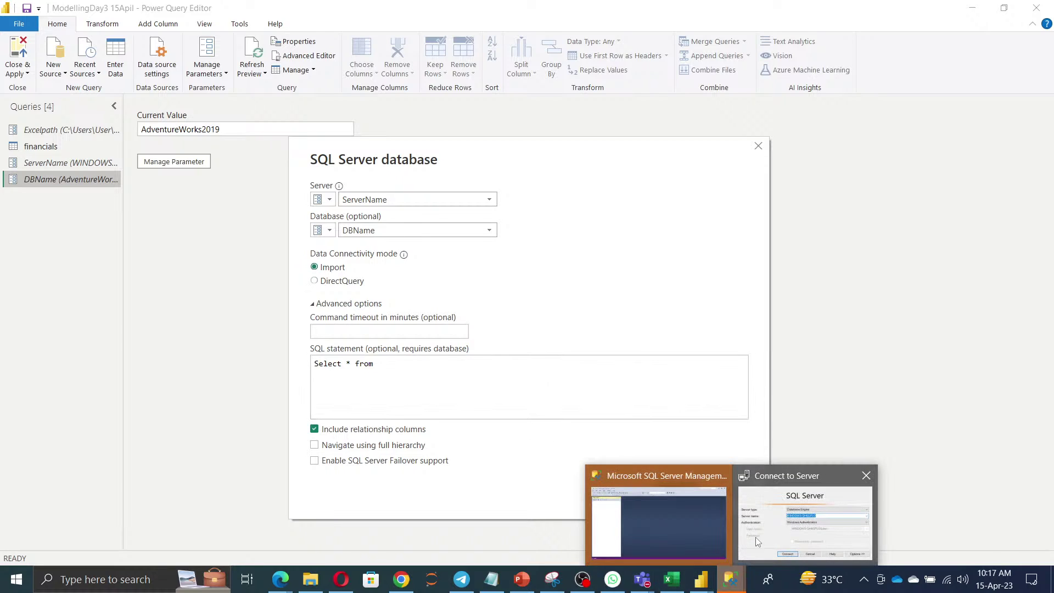
{"action": "left_click", "coordinate": [770, 512]}
{"action": "left_click", "coordinate": [482, 307]}
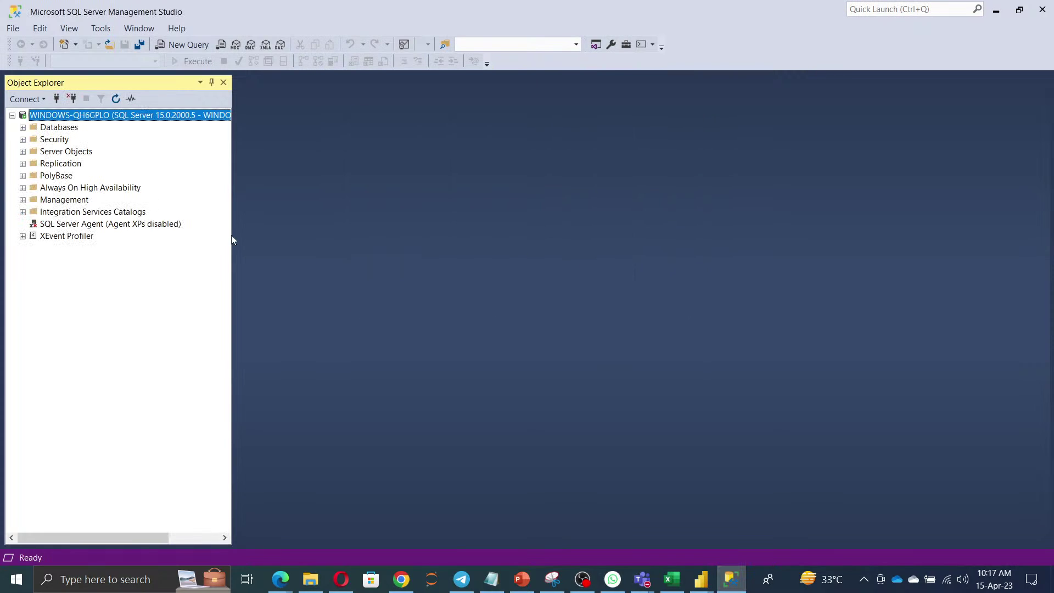
{"action": "left_click", "coordinate": [23, 127]}
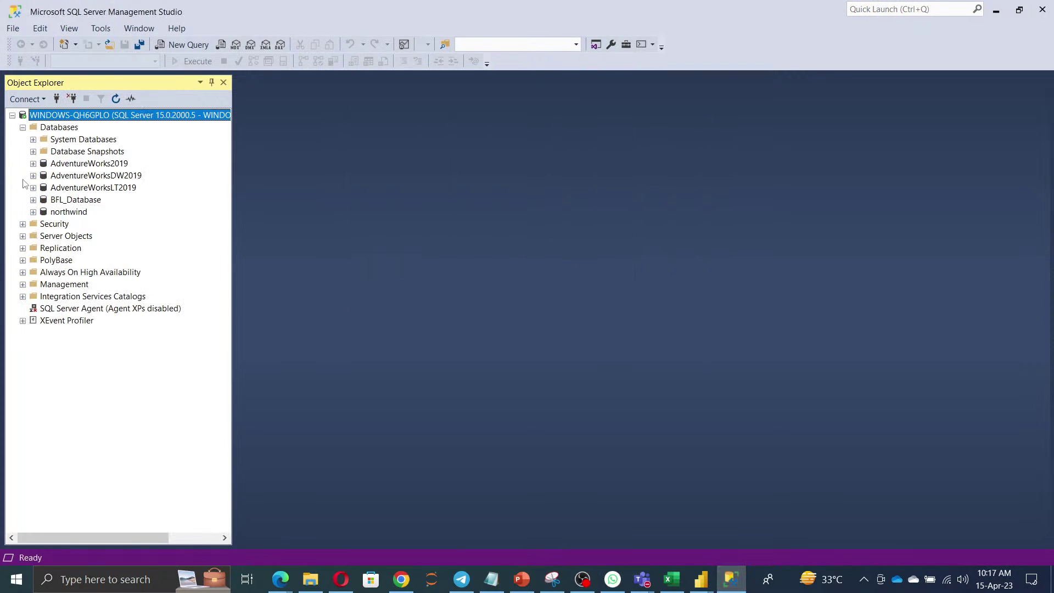
{"action": "left_click", "coordinate": [33, 164]}
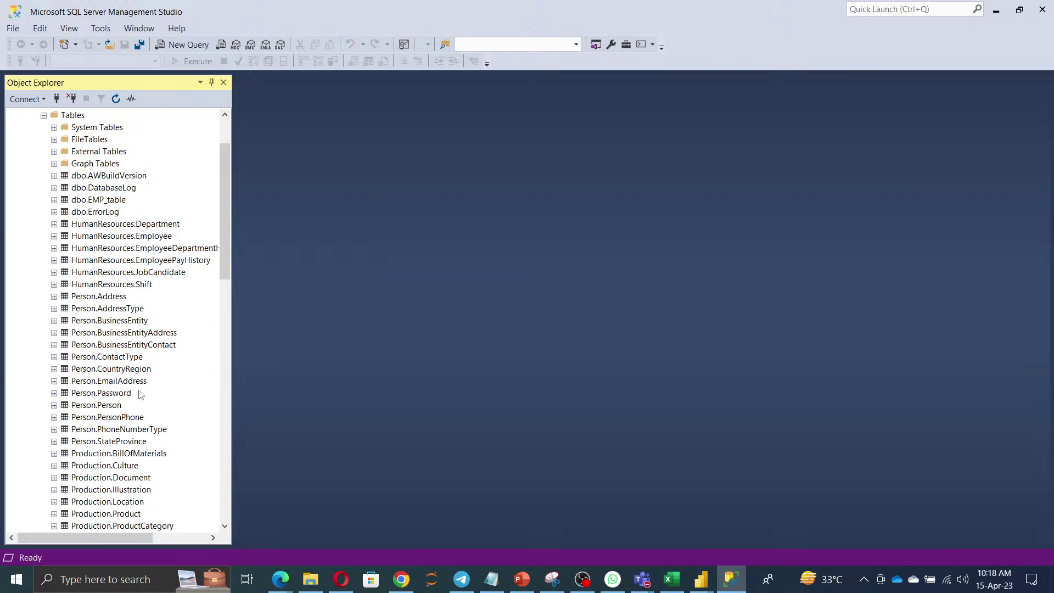
Try to design a new query in SQL Server Management Studio's query designer, and cancel the SQL Server database connection in Power Query
{"action": "left_click", "coordinate": [186, 45]}
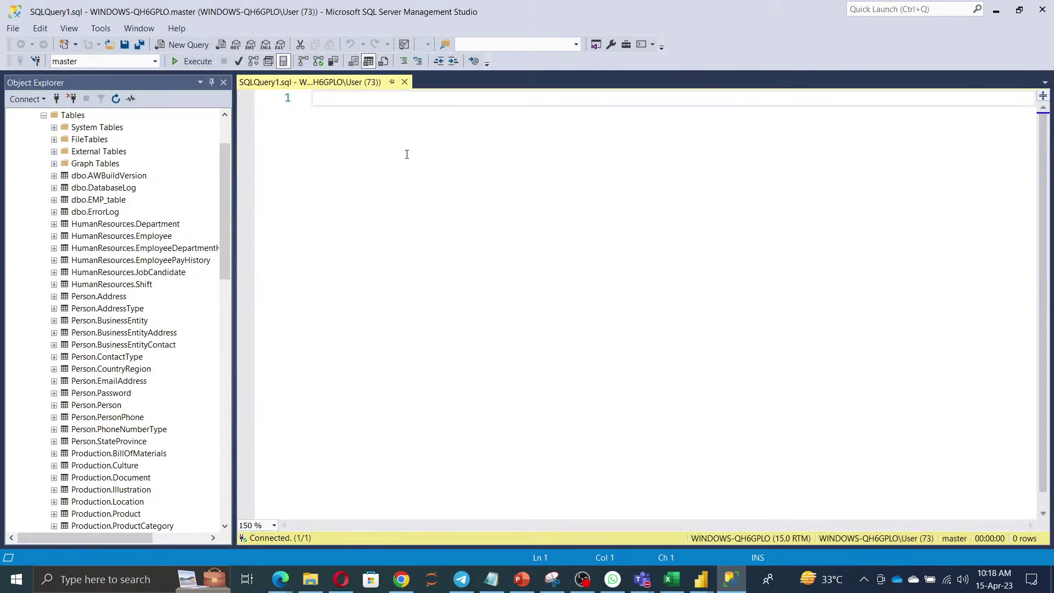
{"action": "right_click", "coordinate": [405, 128]}
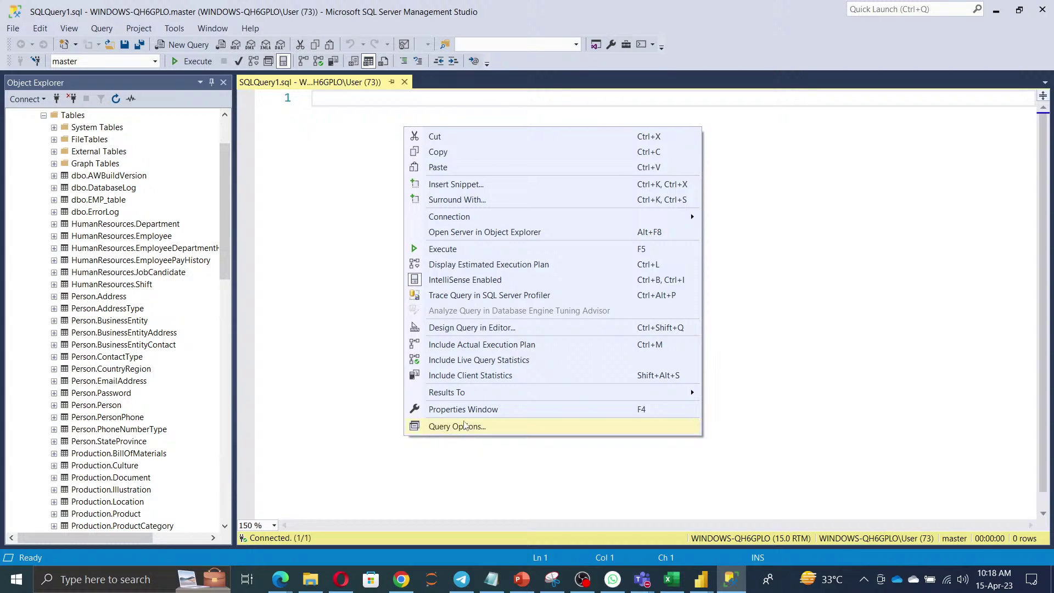
{"action": "left_click", "coordinate": [466, 329]}
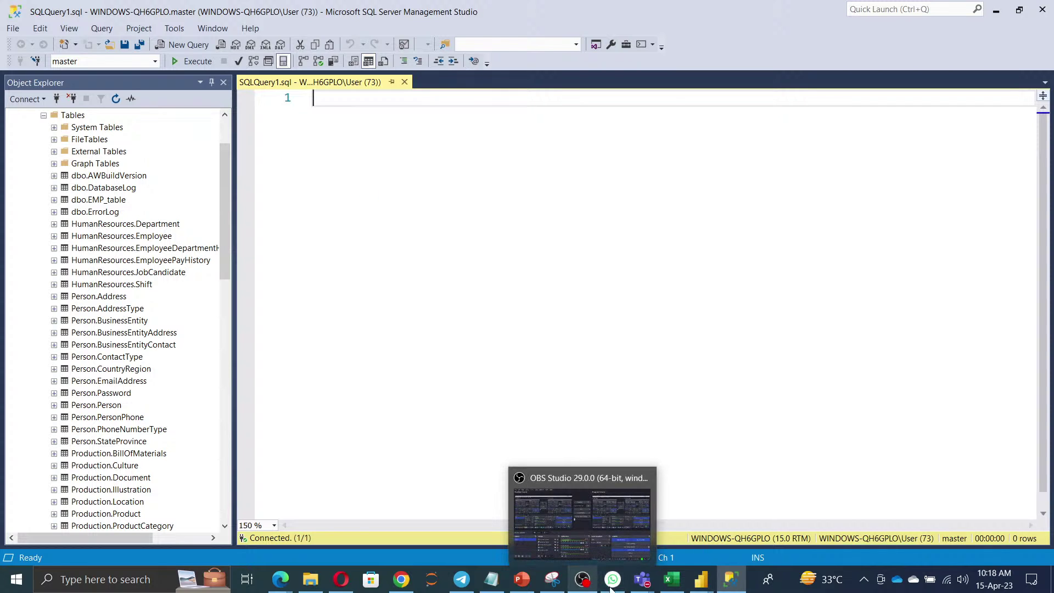
{"action": "mouse_move", "coordinate": [667, 587]}
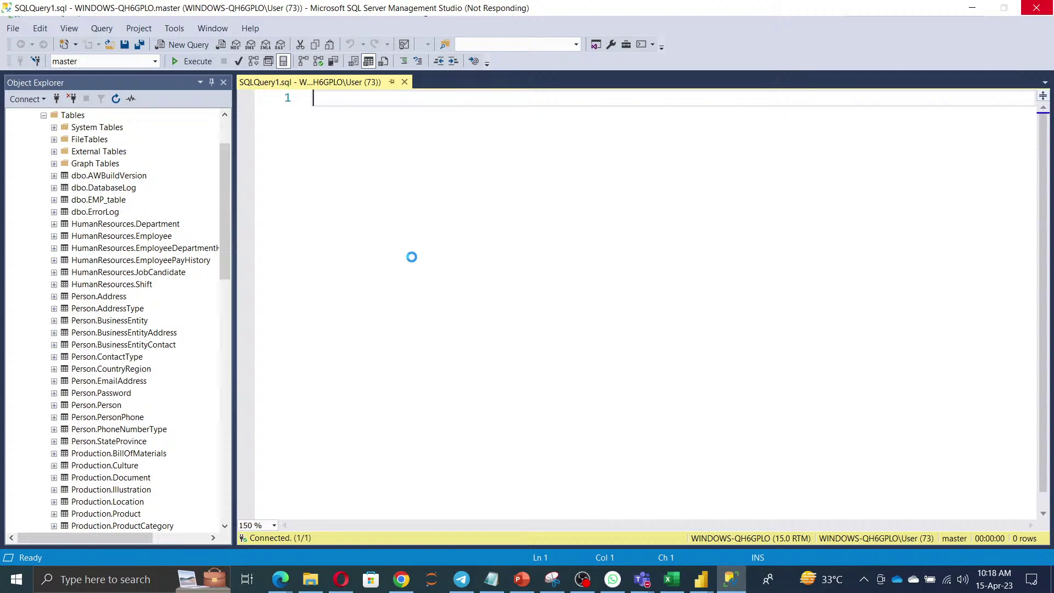
{"action": "left_click", "coordinate": [973, 9]}
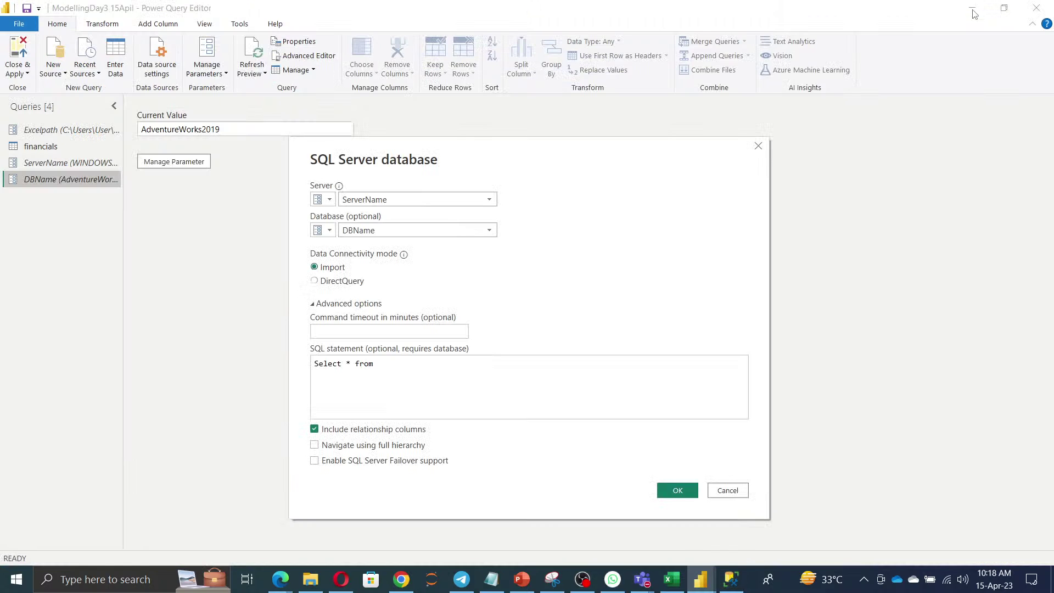
{"action": "left_click", "coordinate": [720, 490]}
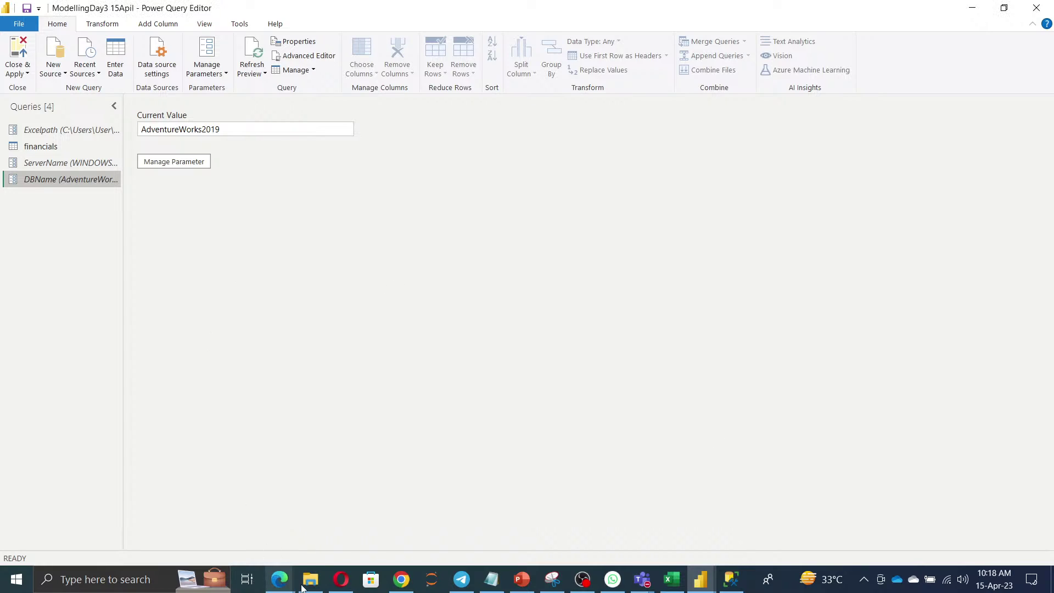
In File Explorer, open the HTML folder inside Power BI\New to review its files, and return to Power Query Editor
{"action": "mouse_move", "coordinate": [308, 588]}
{"action": "left_click", "coordinate": [335, 542]}
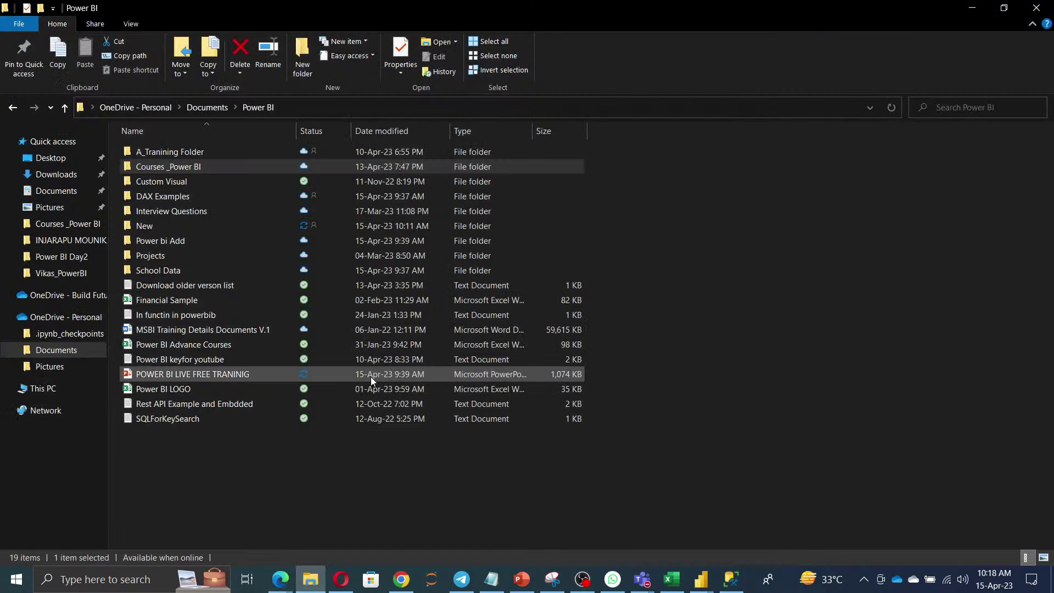
{"action": "double_click", "coordinate": [142, 229]}
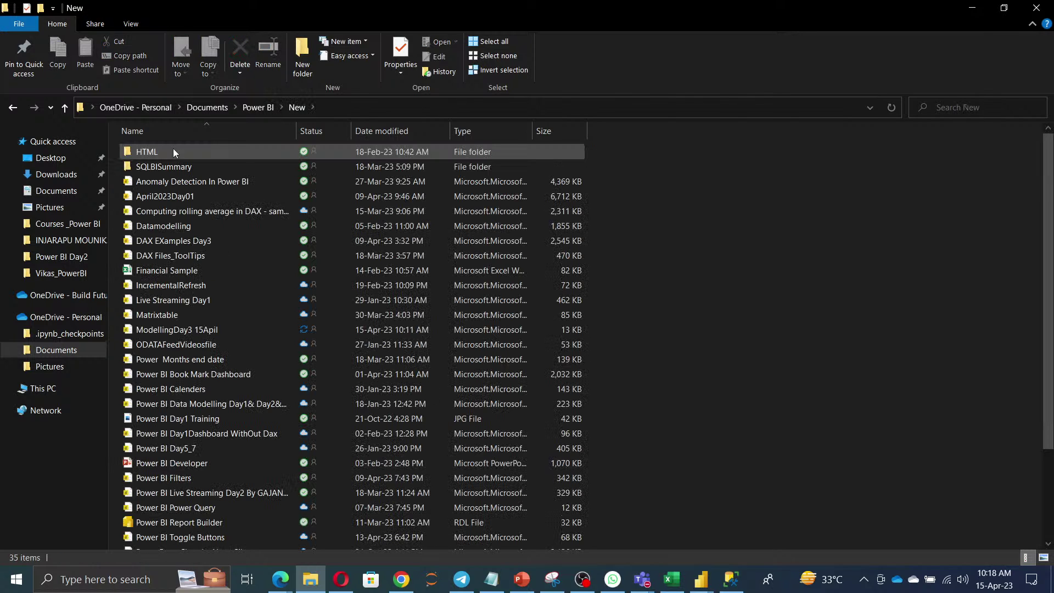
{"action": "double_click", "coordinate": [169, 150]}
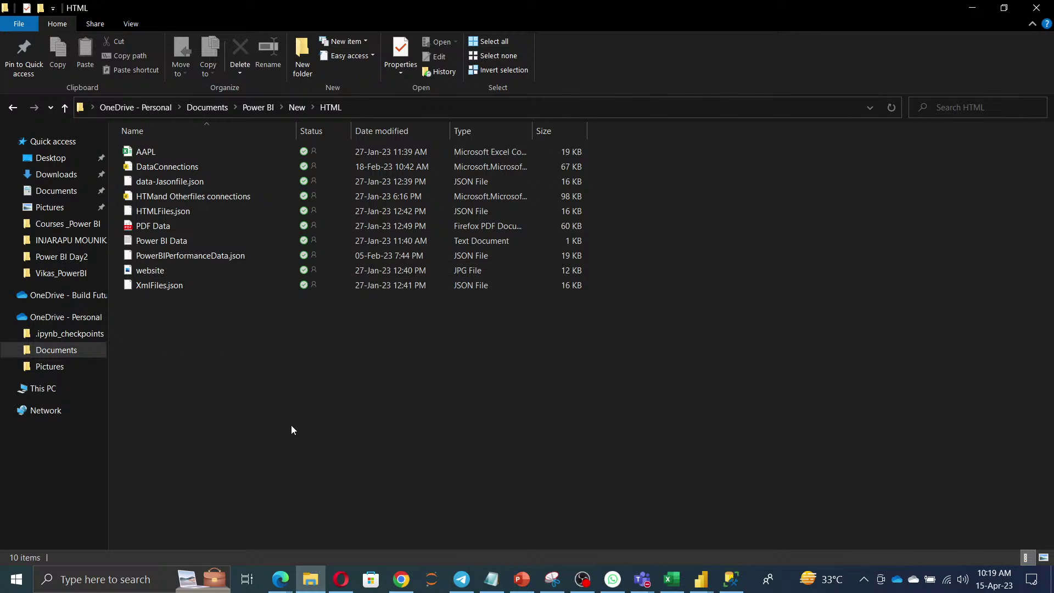
{"action": "key", "text": "alt+Tab"}
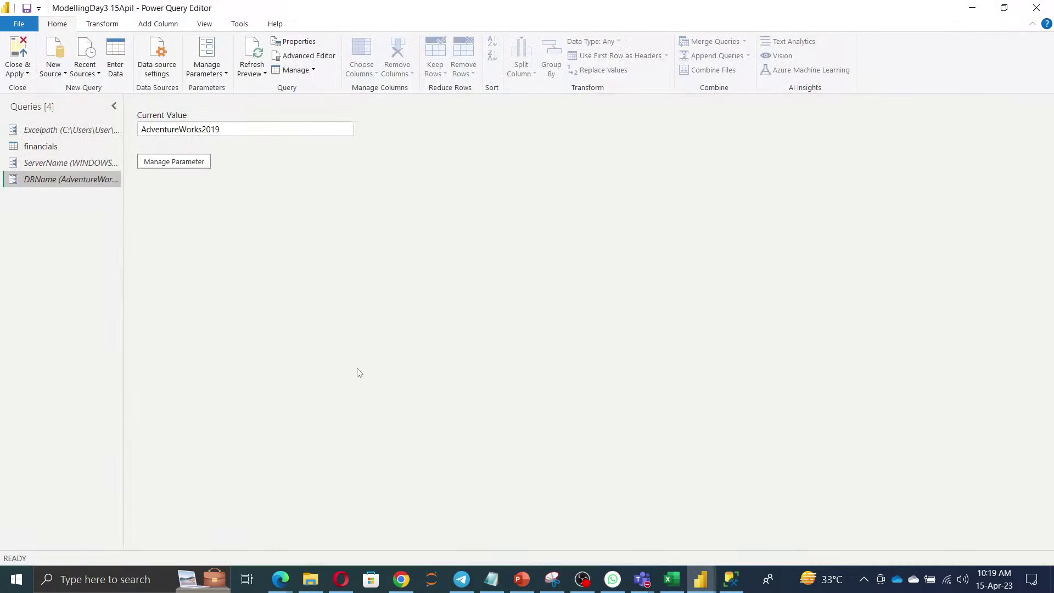
Start a new Folder data source connection, opening the folder browser and cancelling it without choosing a folder
{"action": "left_click", "coordinate": [61, 74]}
{"action": "left_click", "coordinate": [95, 327]}
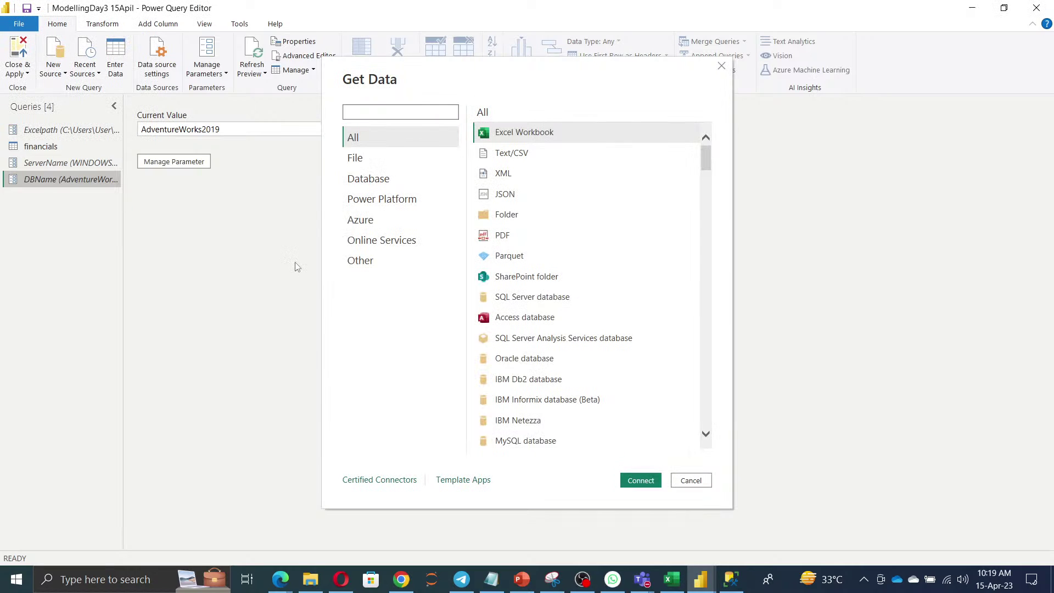
{"action": "left_click", "coordinate": [503, 216]}
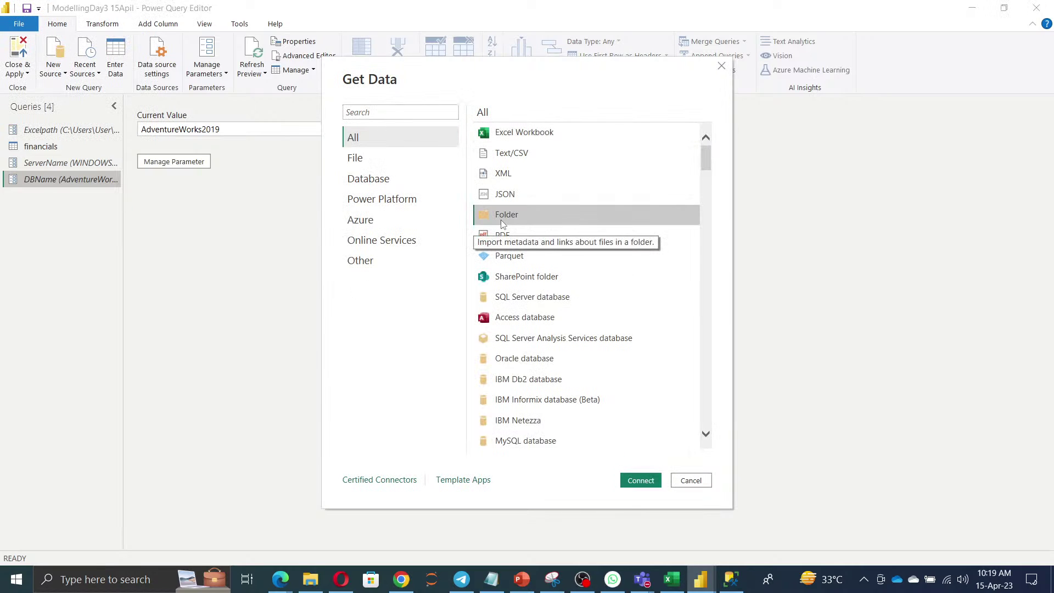
{"action": "left_click", "coordinate": [647, 480]}
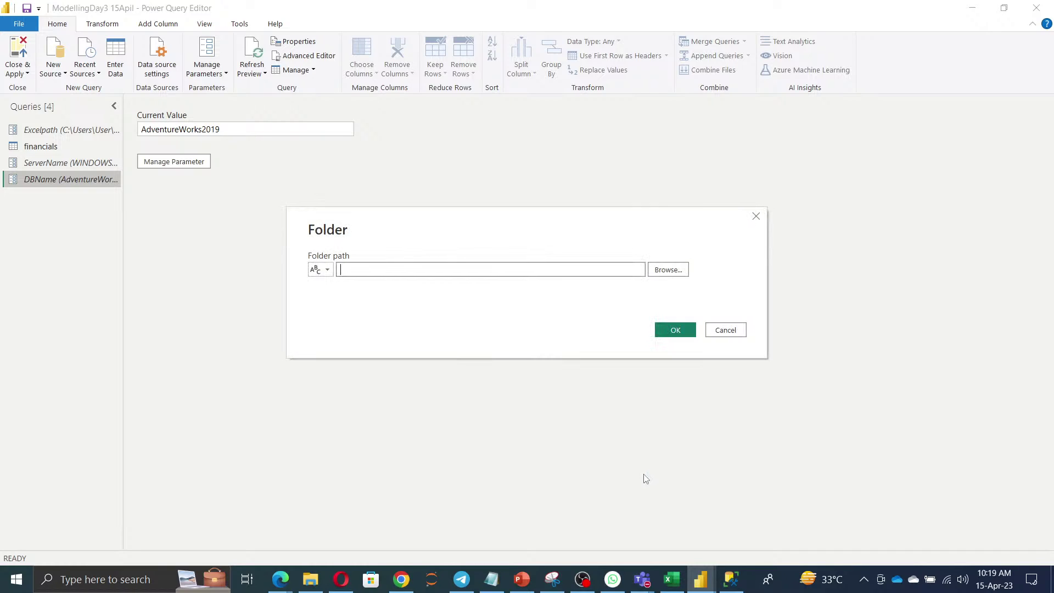
{"action": "left_click", "coordinate": [673, 269]}
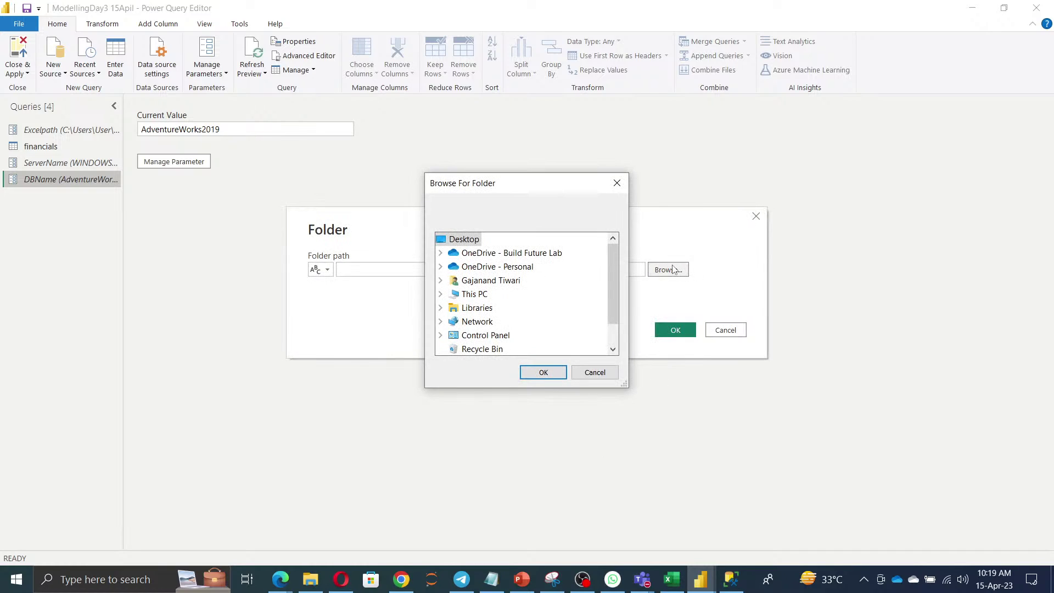
{"action": "scroll", "coordinate": [480, 307], "scroll_direction": "down", "scroll_amount": 1}
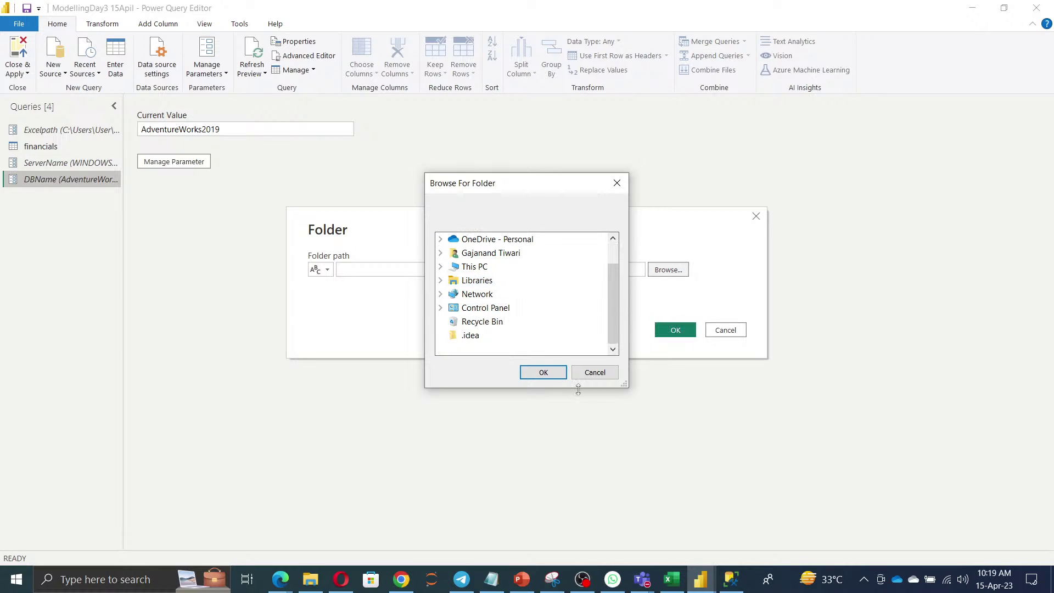
{"action": "left_click", "coordinate": [596, 373]}
Copy the HTML folder's path from File Explorer and connect to C:\Users\User\OneDrive\Documents\Power BI\New\HTML as the folder path
{"action": "left_click", "coordinate": [311, 579]}
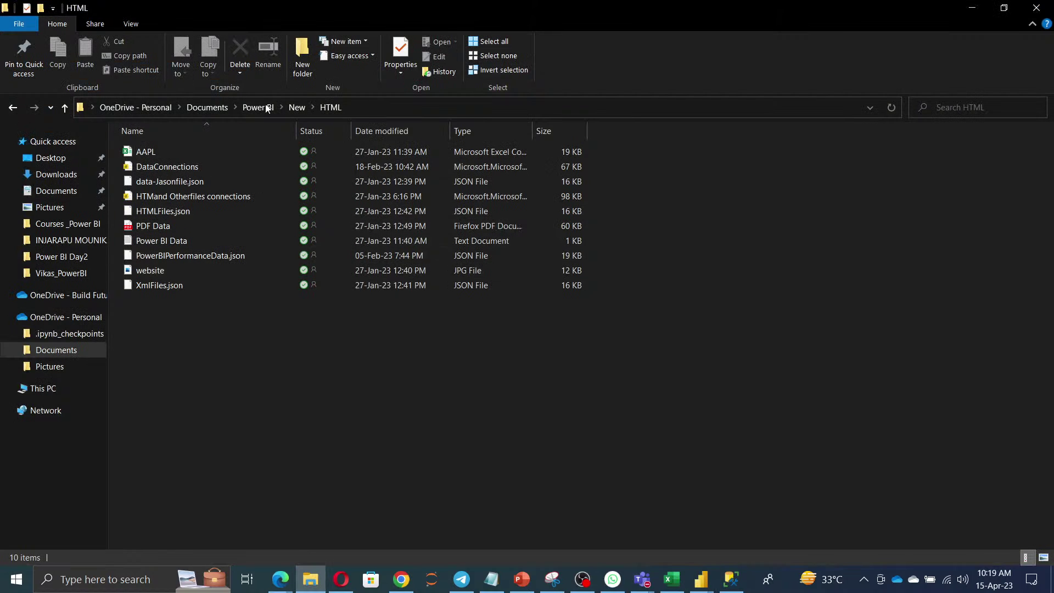
{"action": "left_click", "coordinate": [371, 107]}
{"action": "key", "text": "ctrl+c"}
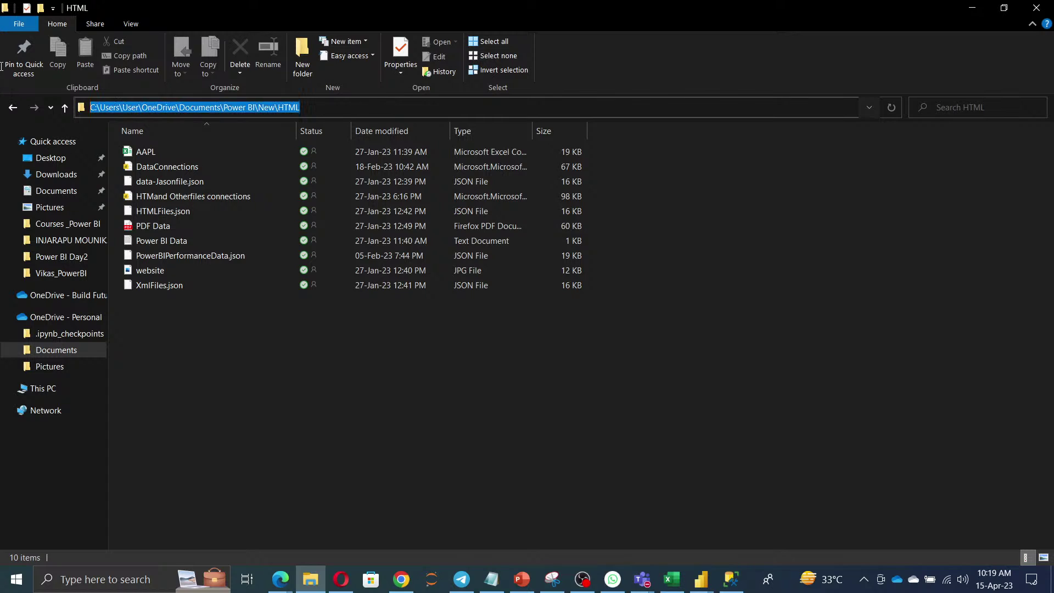
{"action": "key", "text": "alt+Tab"}
{"action": "left_click", "coordinate": [526, 265]}
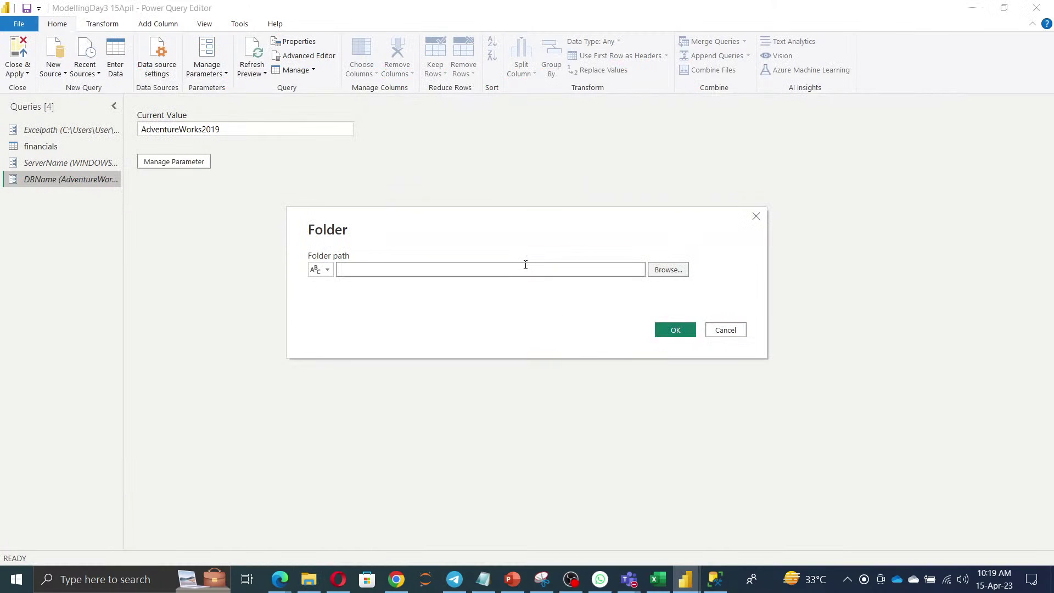
{"action": "key", "text": "ctrl+v"}
{"action": "left_click", "coordinate": [675, 330]}
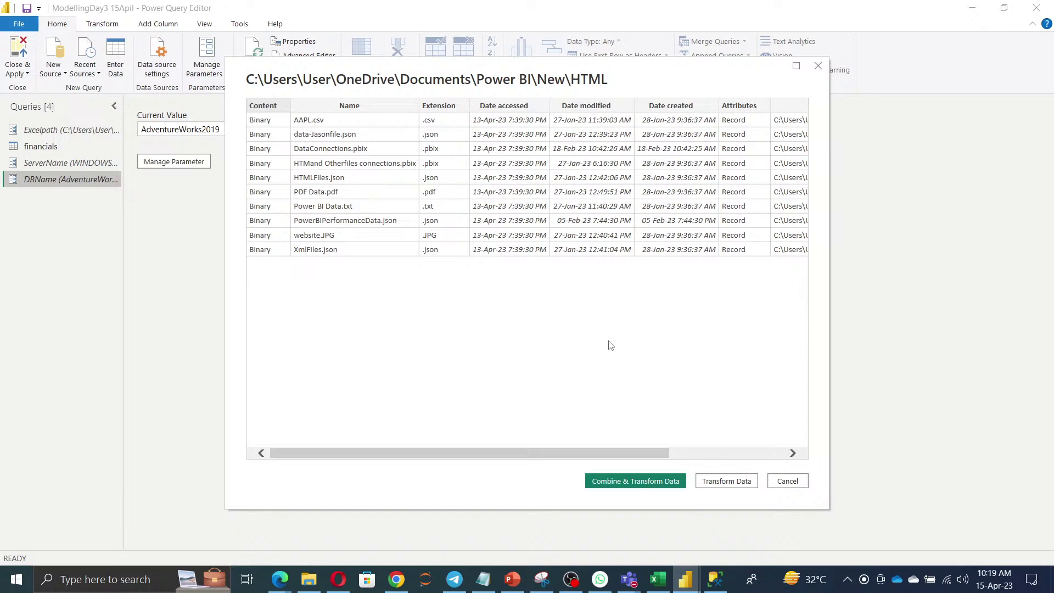
Review the folder's file list, and combine and transform the files using the first file as sample with a comma delimiter
{"action": "left_click_drag", "start_coordinate": [450, 453], "coordinate": [587, 457]}
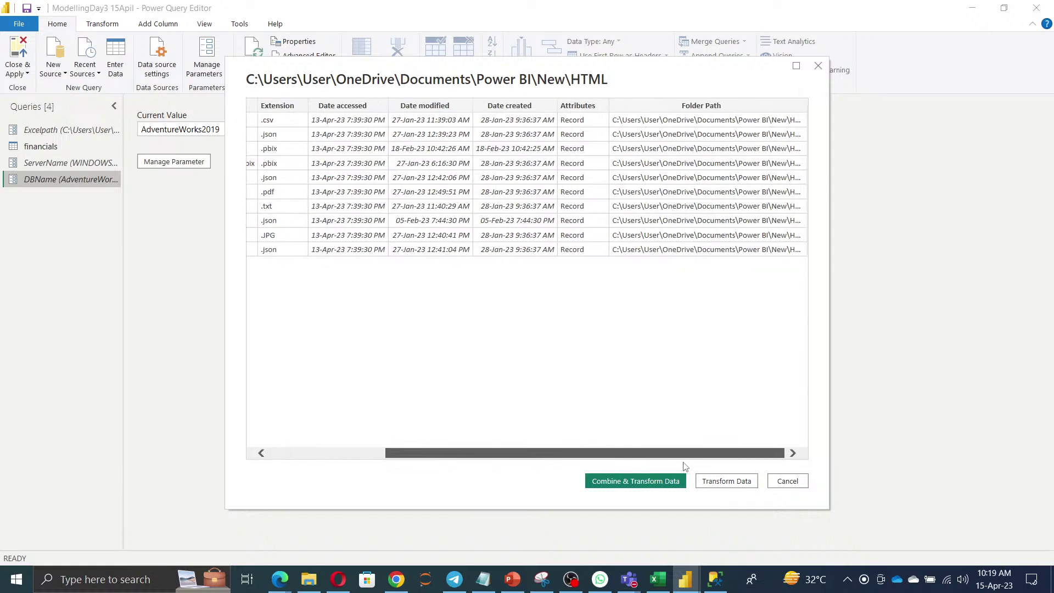
{"action": "left_click_drag", "start_coordinate": [683, 454], "coordinate": [235, 391]}
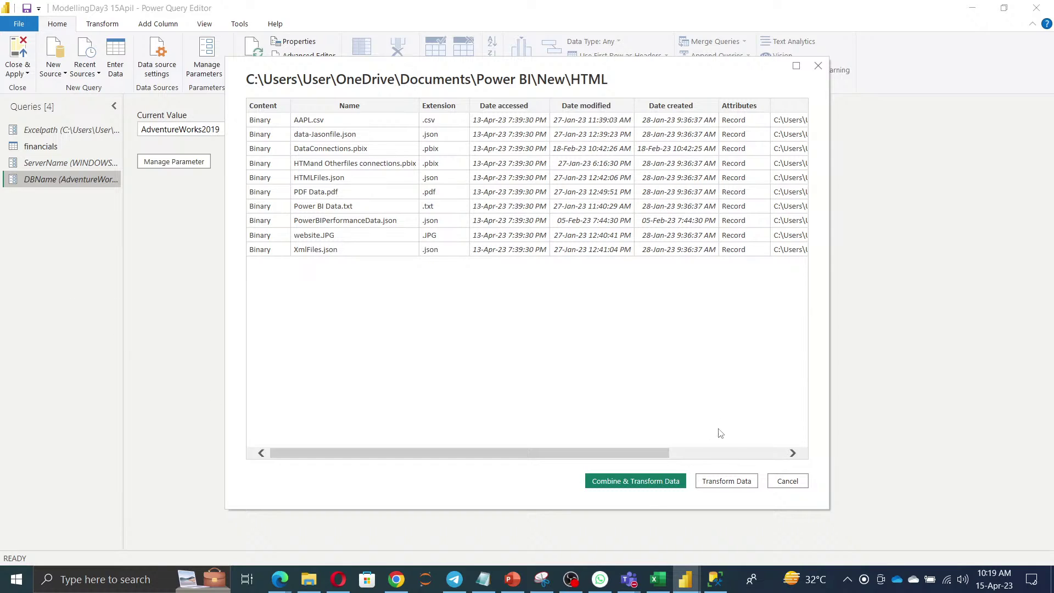
{"action": "left_click", "coordinate": [637, 483]}
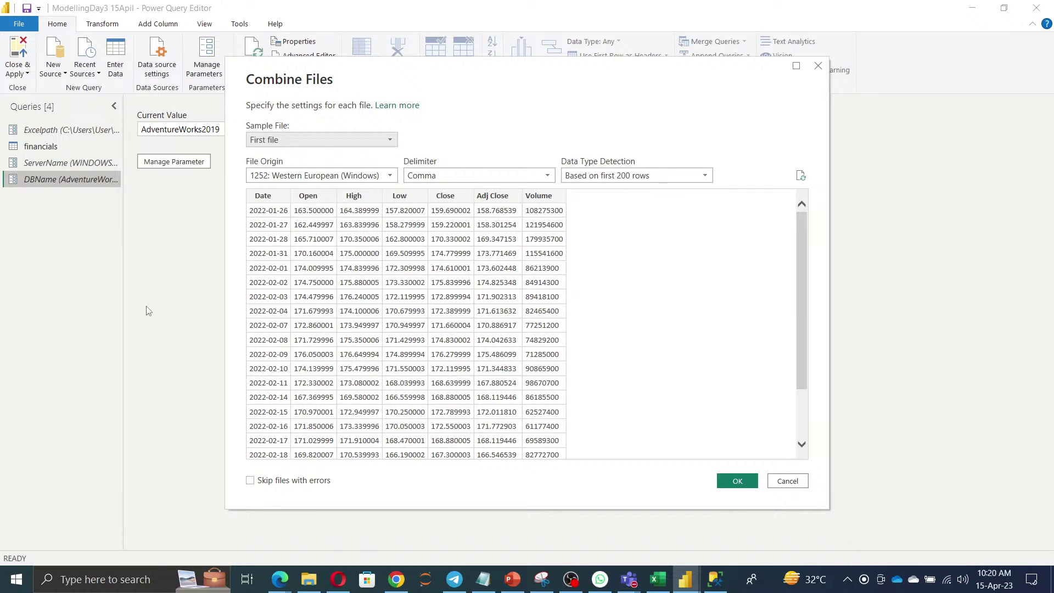
{"action": "scroll", "coordinate": [585, 371], "scroll_direction": "down", "scroll_amount": 10}
{"action": "left_click", "coordinate": [748, 483]}
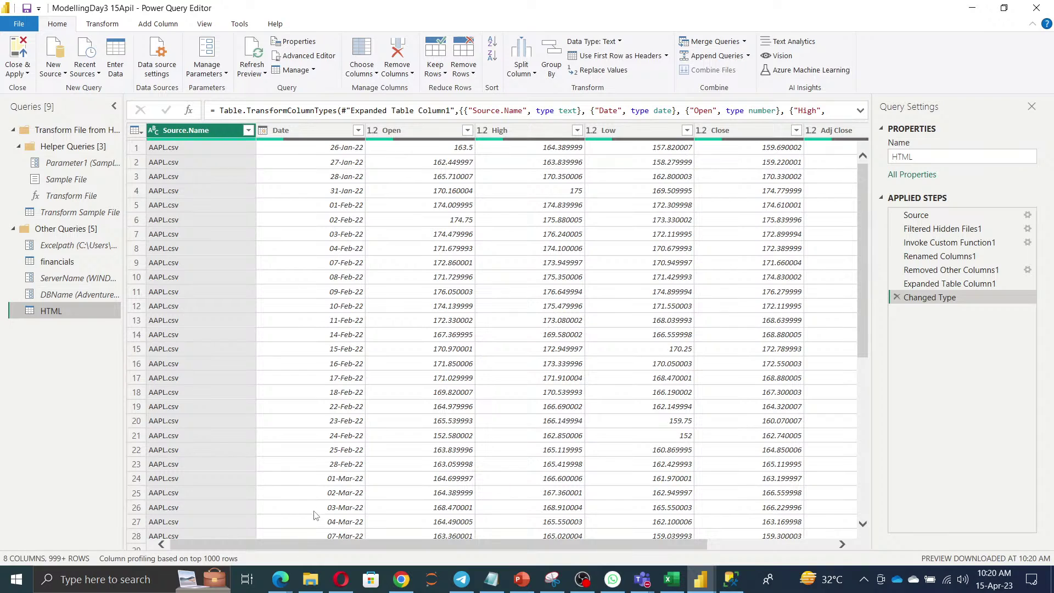
Examine the combined HTML query and its helper items: Parameter1, Sample File, Transform File and Transform Sample File
{"action": "left_click_drag", "start_coordinate": [315, 543], "coordinate": [153, 536]}
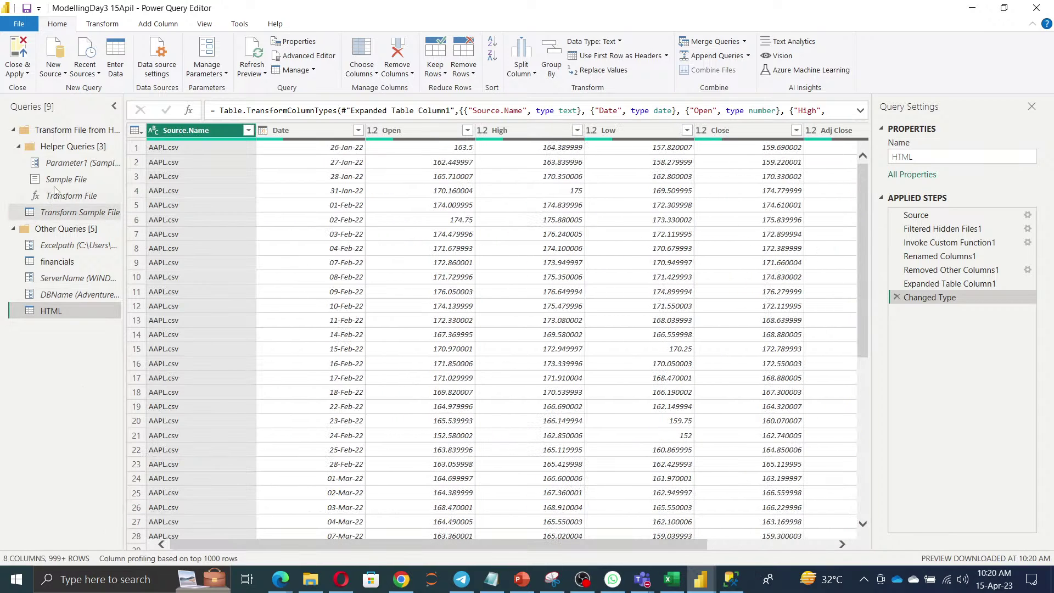
{"action": "left_click", "coordinate": [65, 165]}
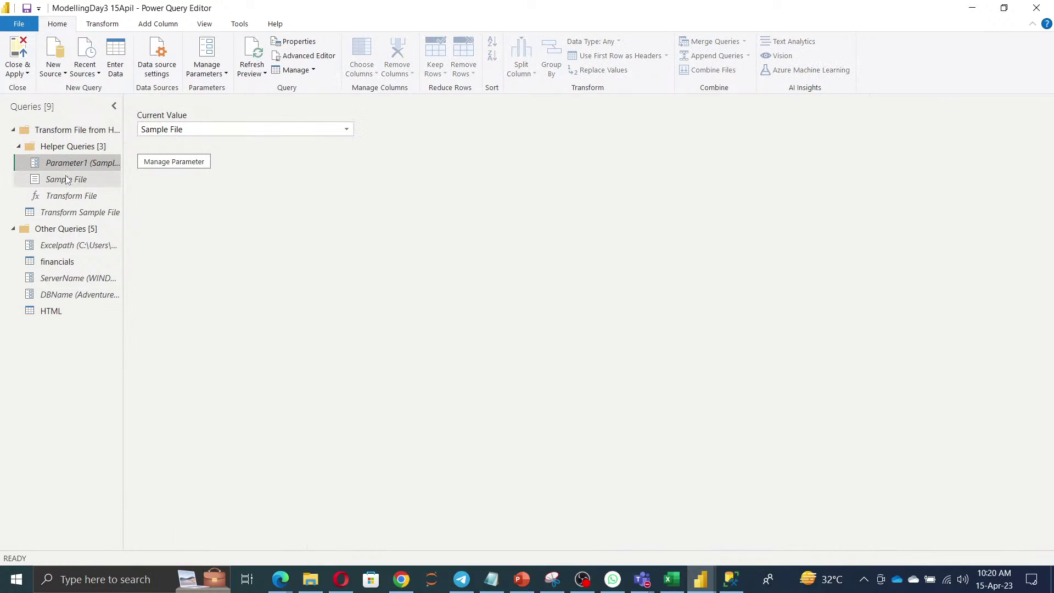
{"action": "left_click", "coordinate": [66, 179]}
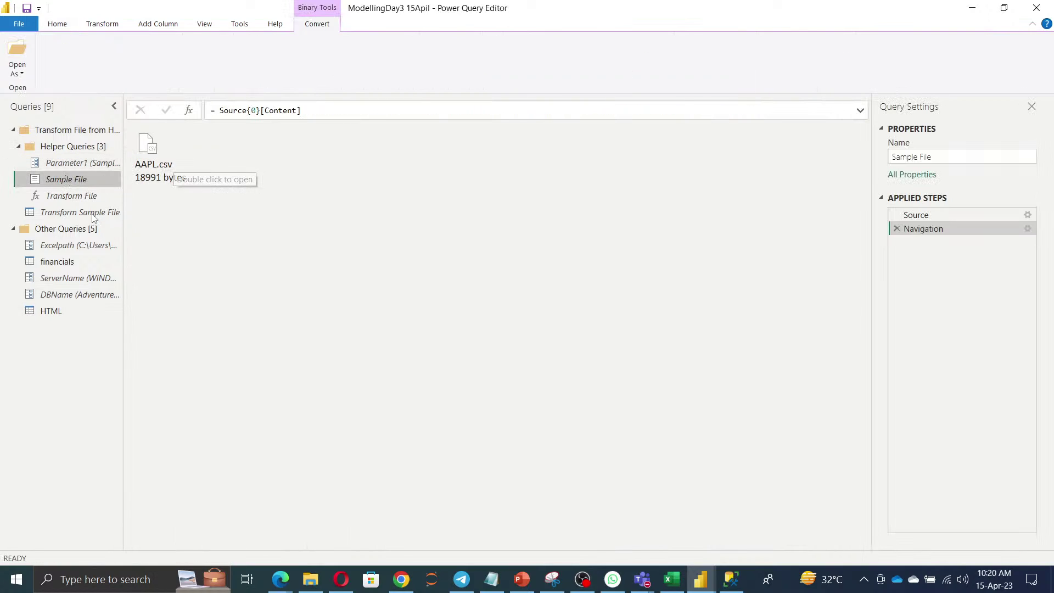
{"action": "left_click", "coordinate": [68, 197]}
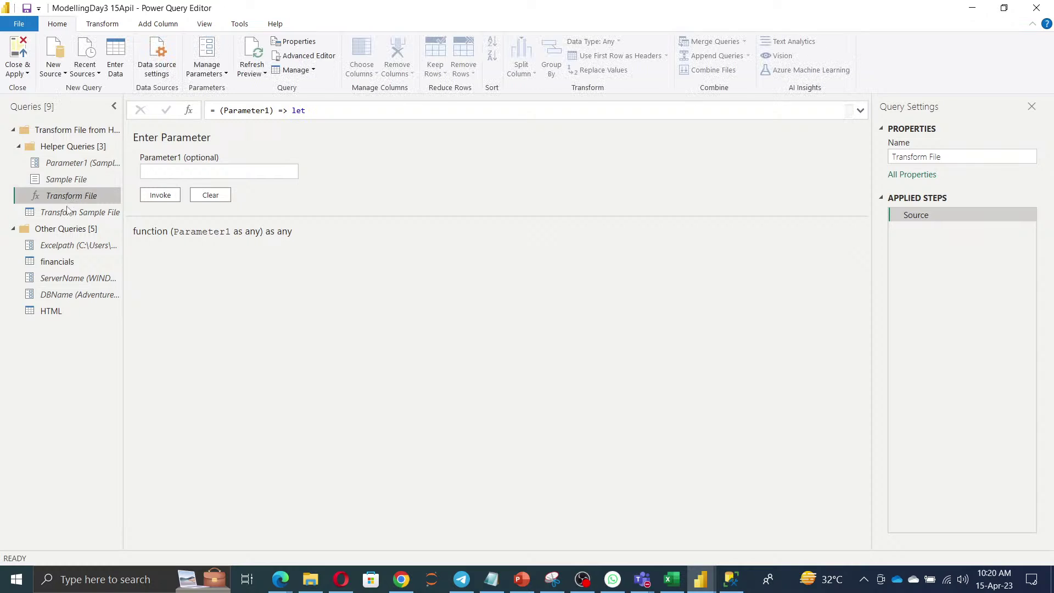
{"action": "left_click", "coordinate": [68, 214]}
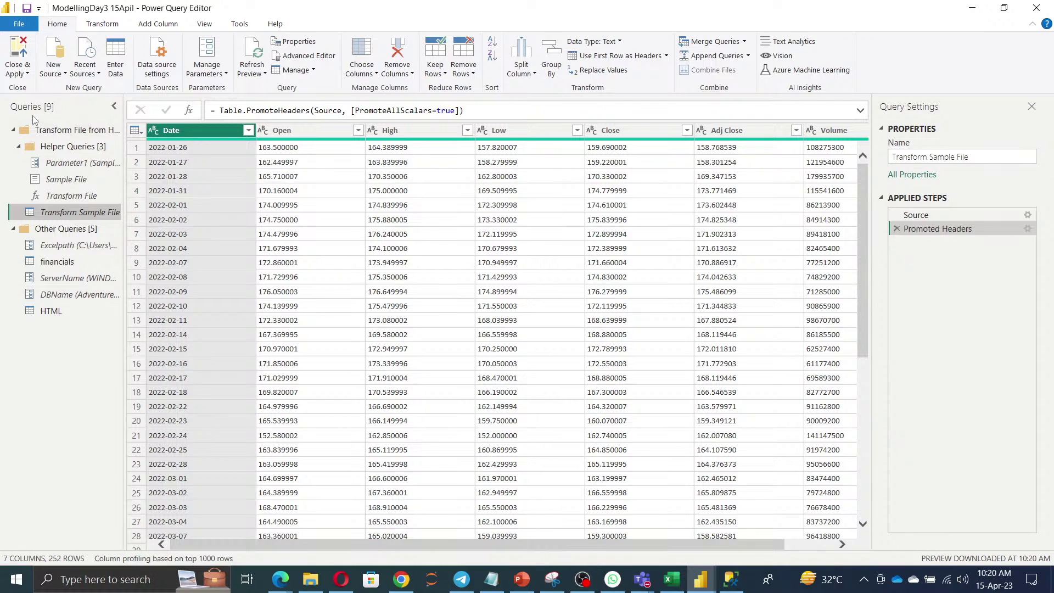
Import the Power BI Data text file from the HTML folder as a new query, keeping the suggested import settings
{"action": "left_click", "coordinate": [65, 73]}
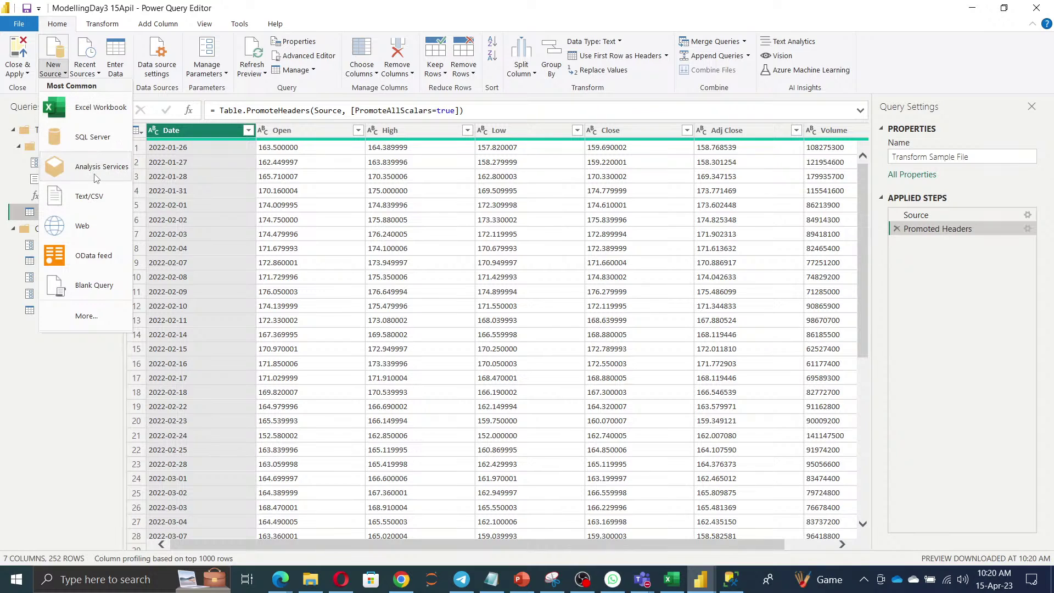
{"action": "left_click", "coordinate": [88, 205]}
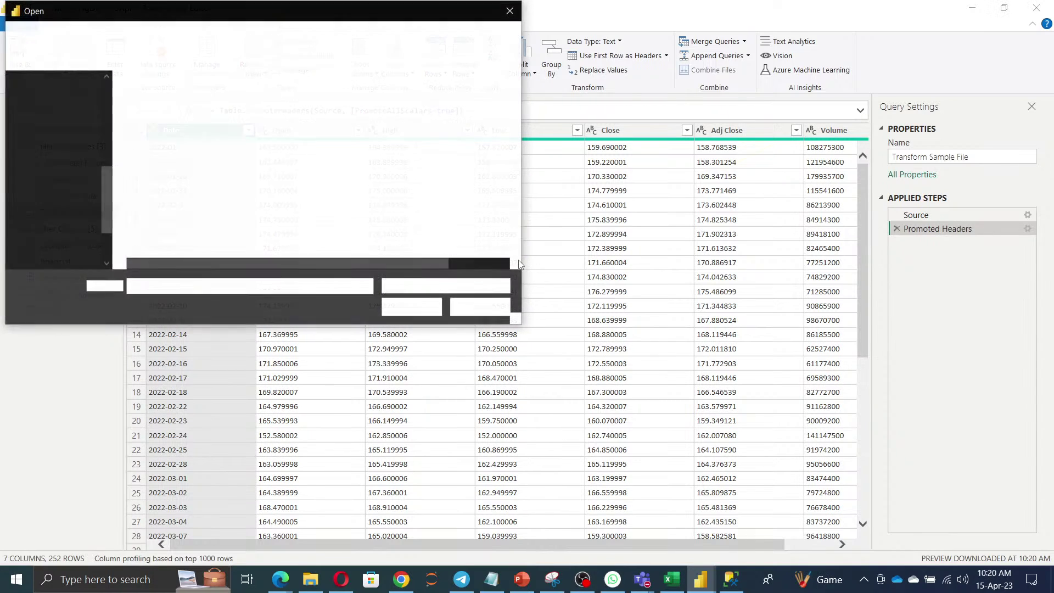
{"action": "double_click", "coordinate": [146, 100]}
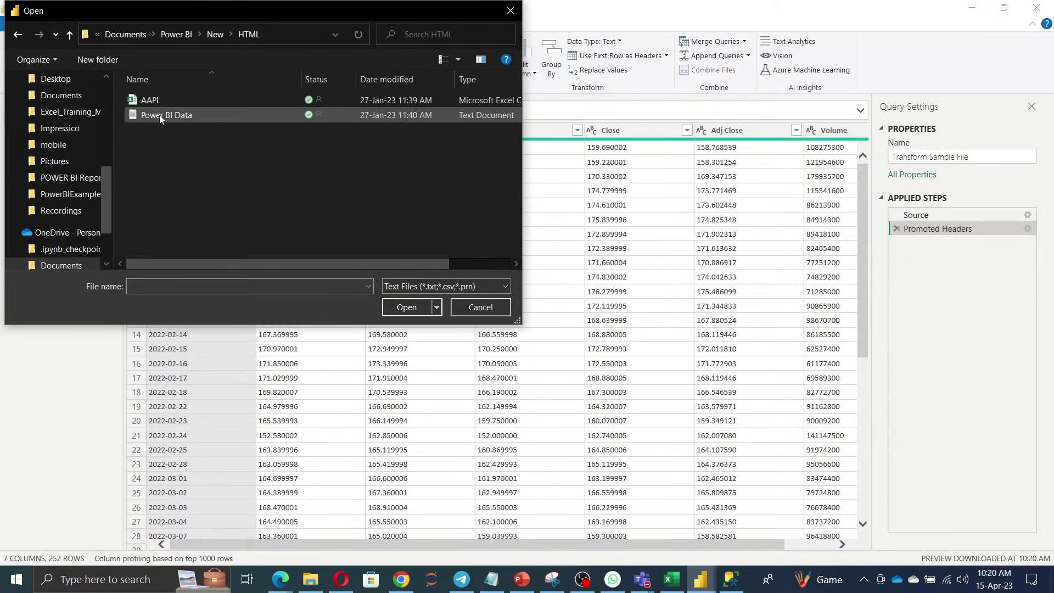
{"action": "left_click", "coordinate": [184, 115]}
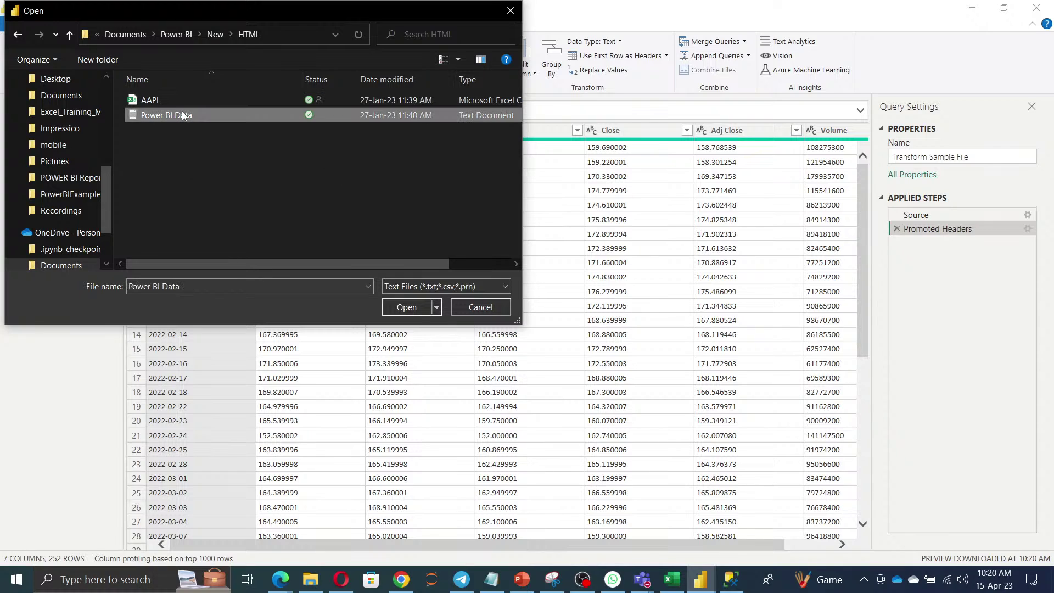
{"action": "left_click", "coordinate": [409, 307]}
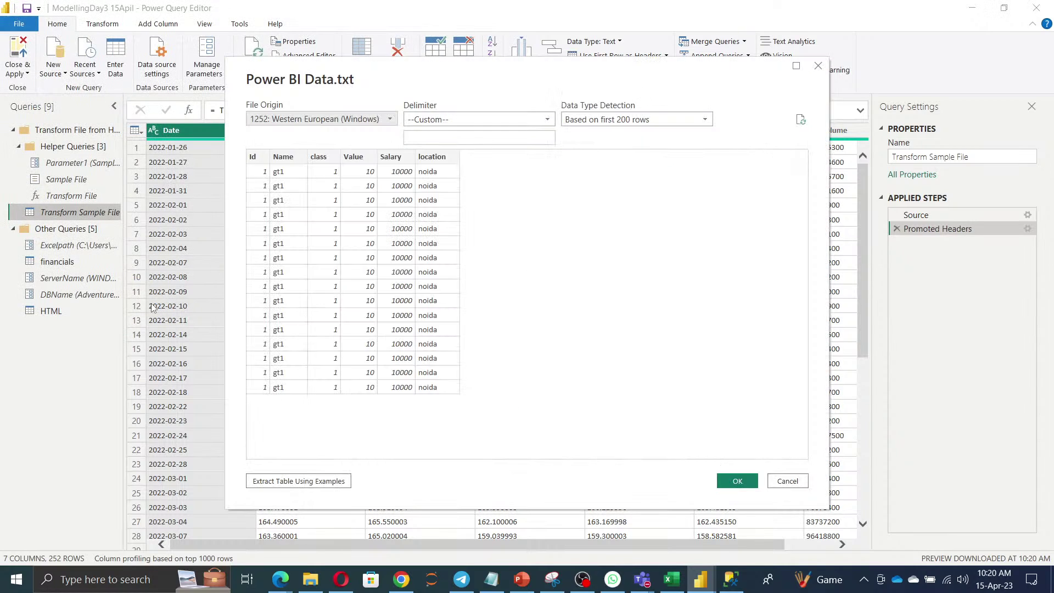
{"action": "left_click", "coordinate": [736, 481]}
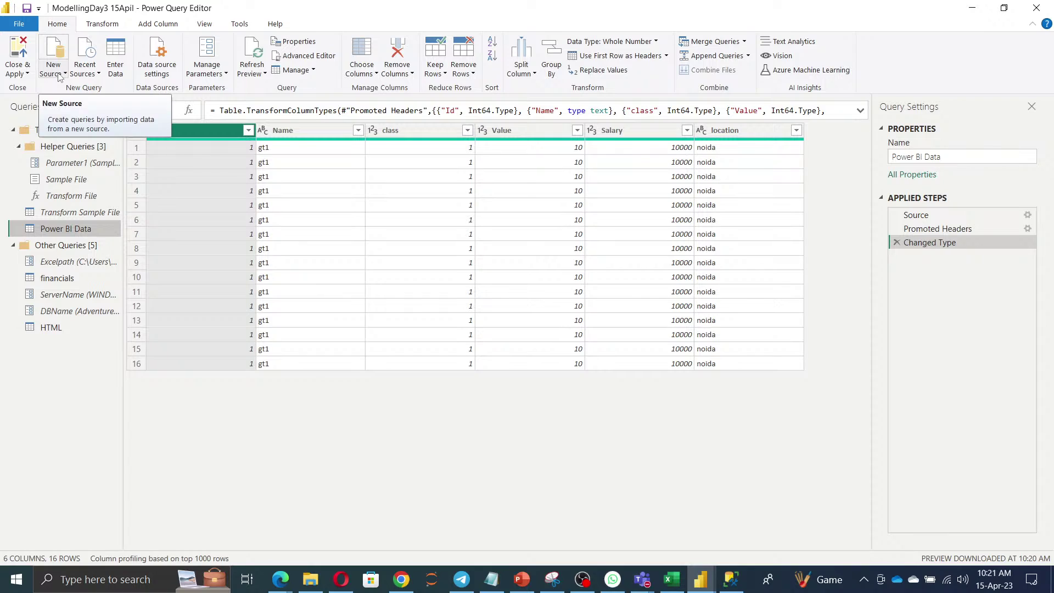
Connect to a new PDF data source using the PDF Data file in the HTML folder
{"action": "left_click", "coordinate": [60, 74]}
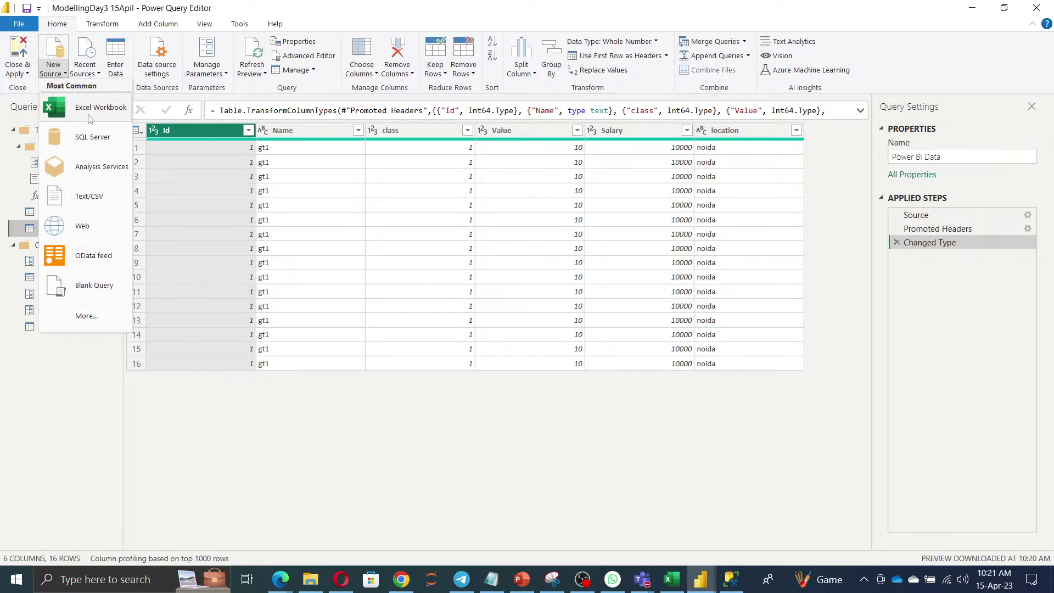
{"action": "left_click", "coordinate": [86, 316]}
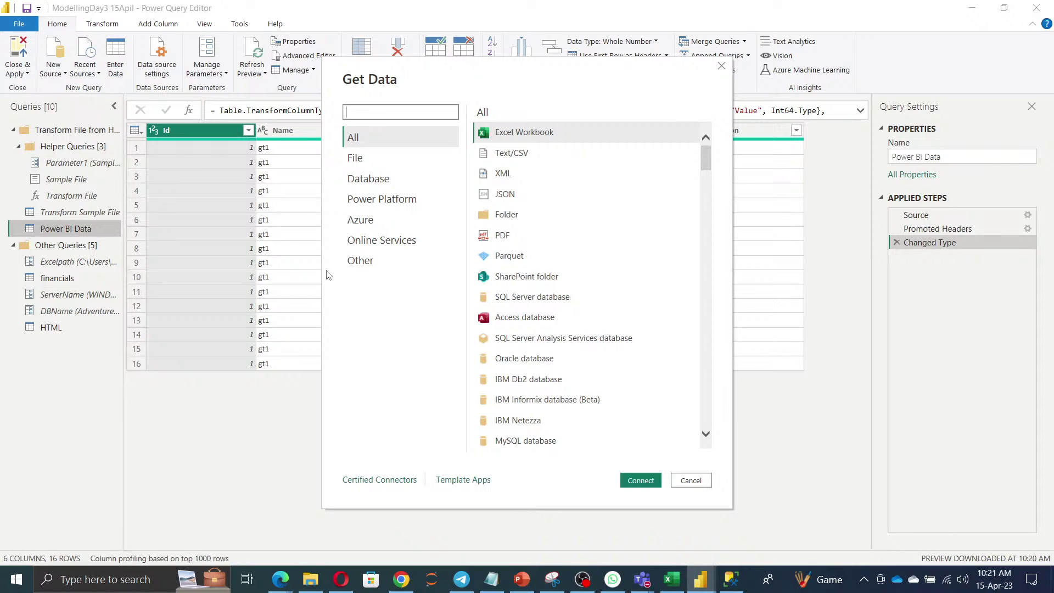
{"action": "left_click", "coordinate": [506, 238]}
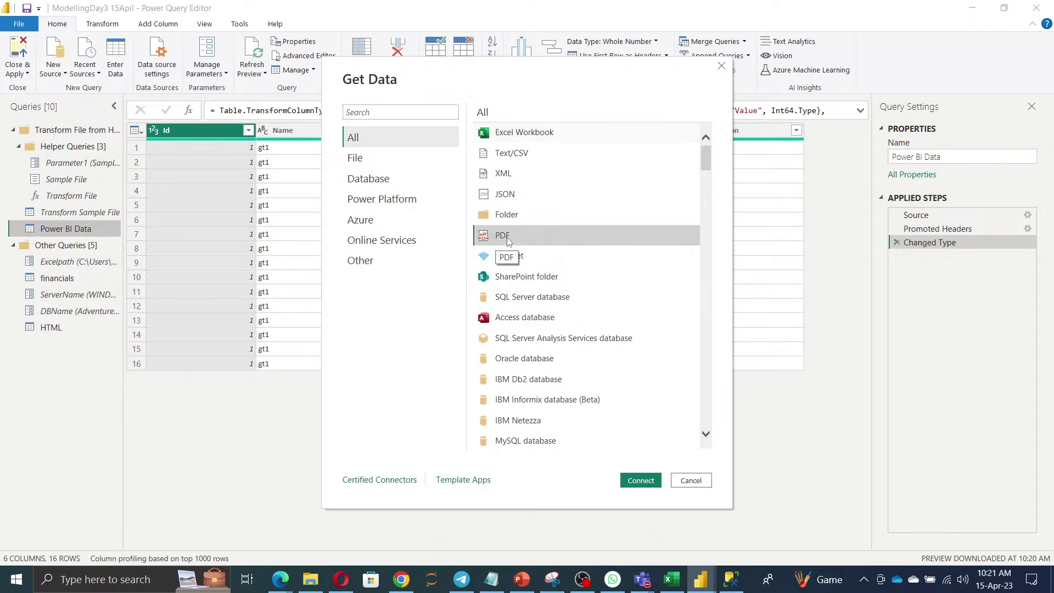
{"action": "left_click", "coordinate": [642, 481]}
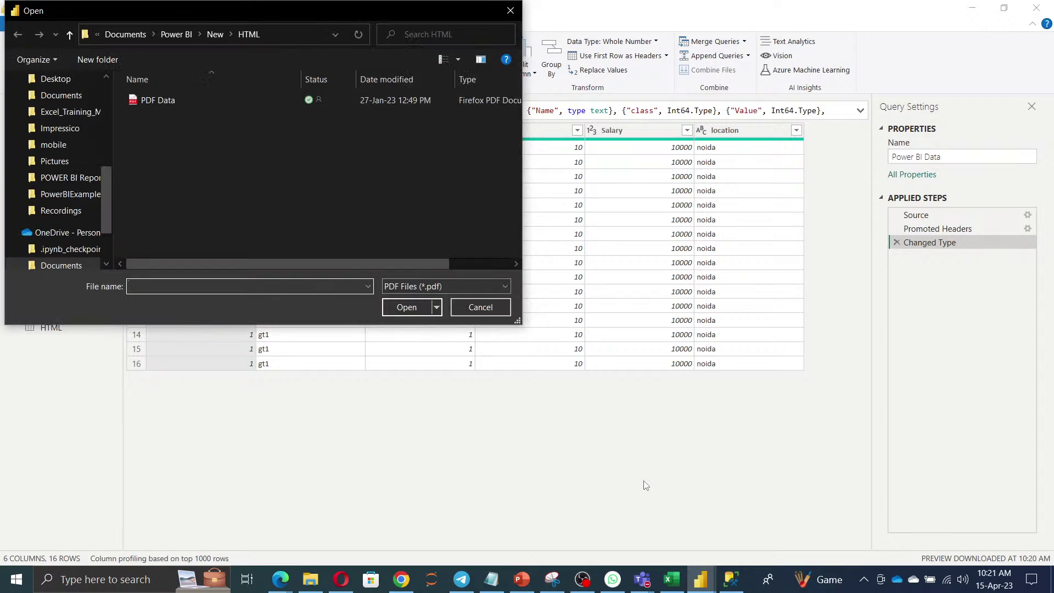
{"action": "left_click", "coordinate": [150, 107]}
{"action": "left_click", "coordinate": [414, 307]}
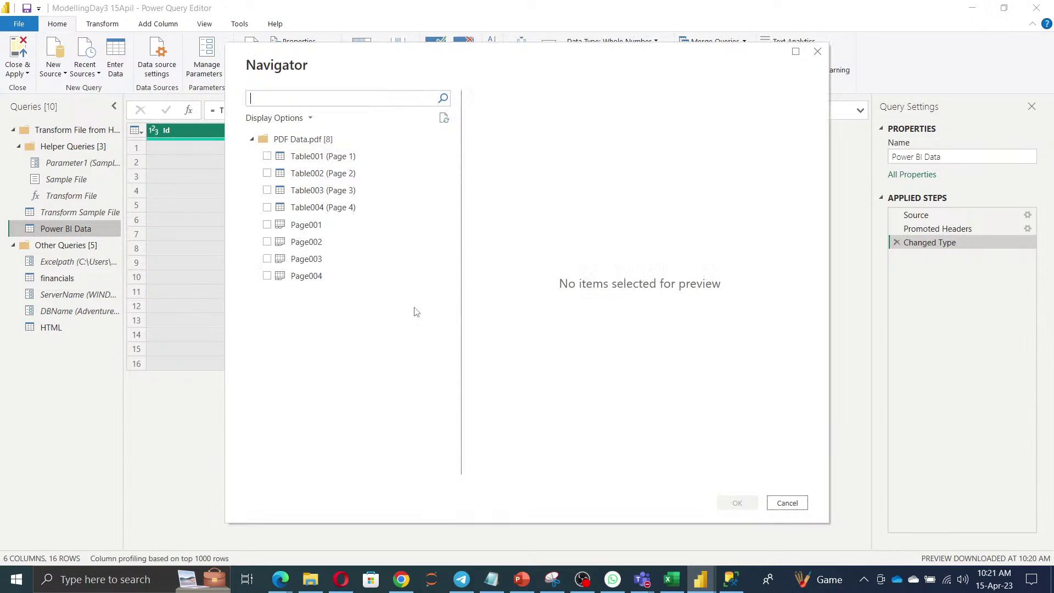
Load Table001 to Table004 and Page001 to Page004 from the PDF as queries, and review the imported tables
{"action": "left_click", "coordinate": [267, 156]}
{"action": "left_click", "coordinate": [267, 173]}
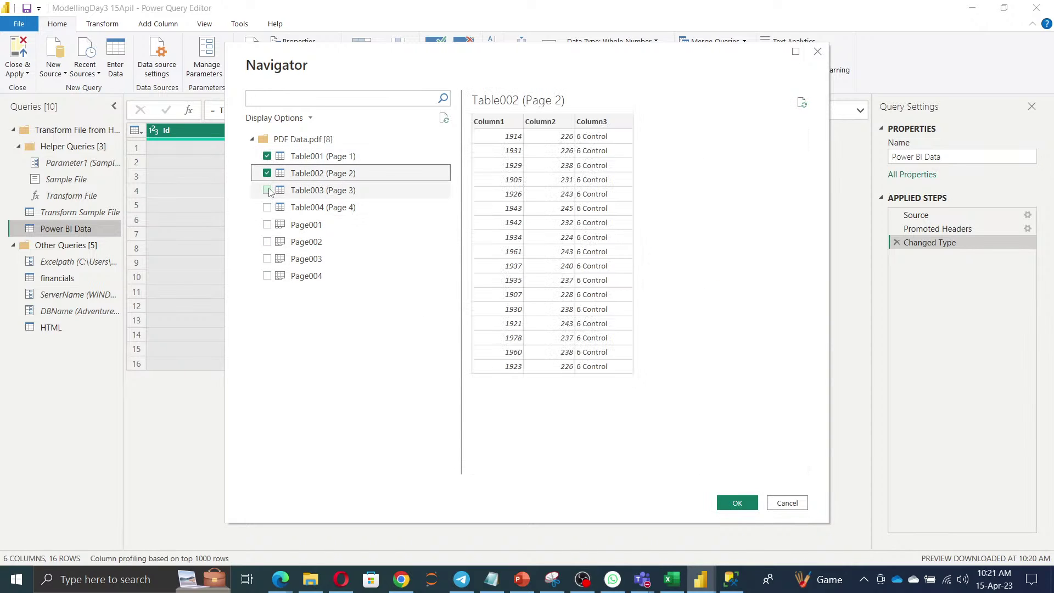
{"action": "left_click", "coordinate": [266, 190]}
{"action": "left_click", "coordinate": [267, 207]}
{"action": "left_click", "coordinate": [266, 225]}
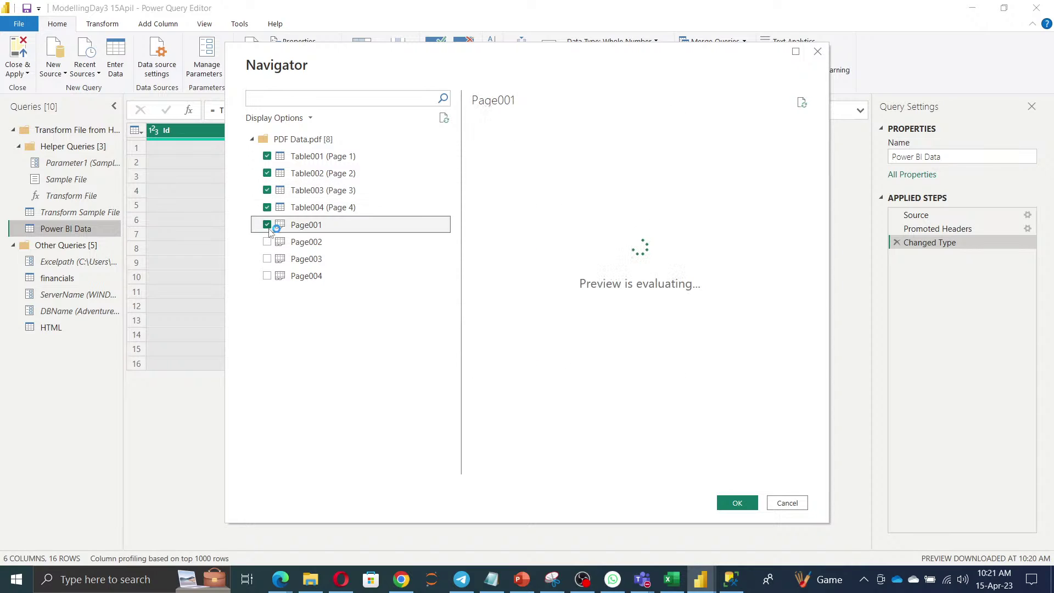
{"action": "left_click", "coordinate": [267, 242]}
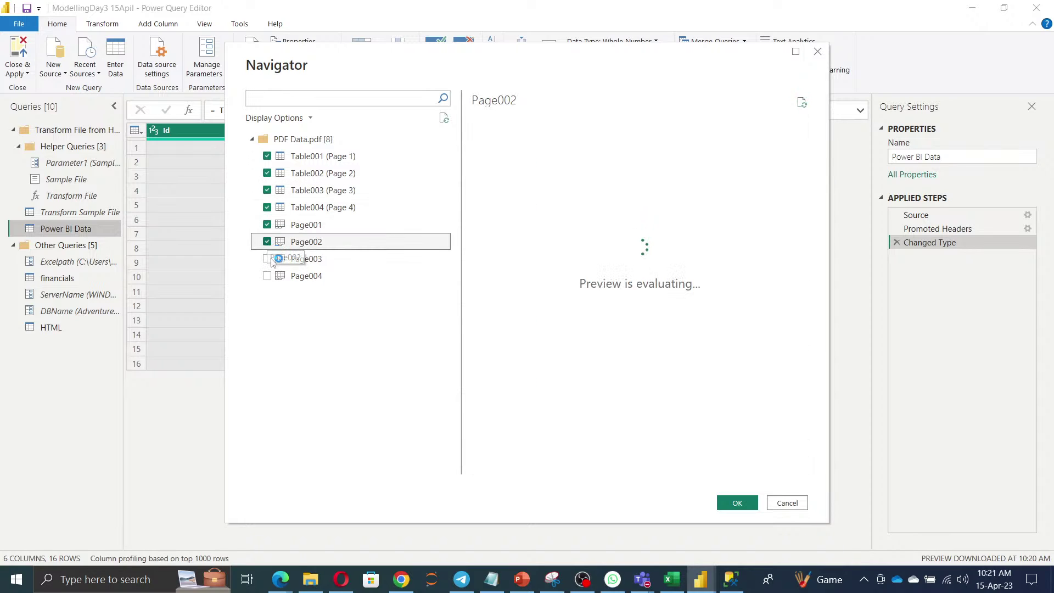
{"action": "left_click", "coordinate": [270, 260]}
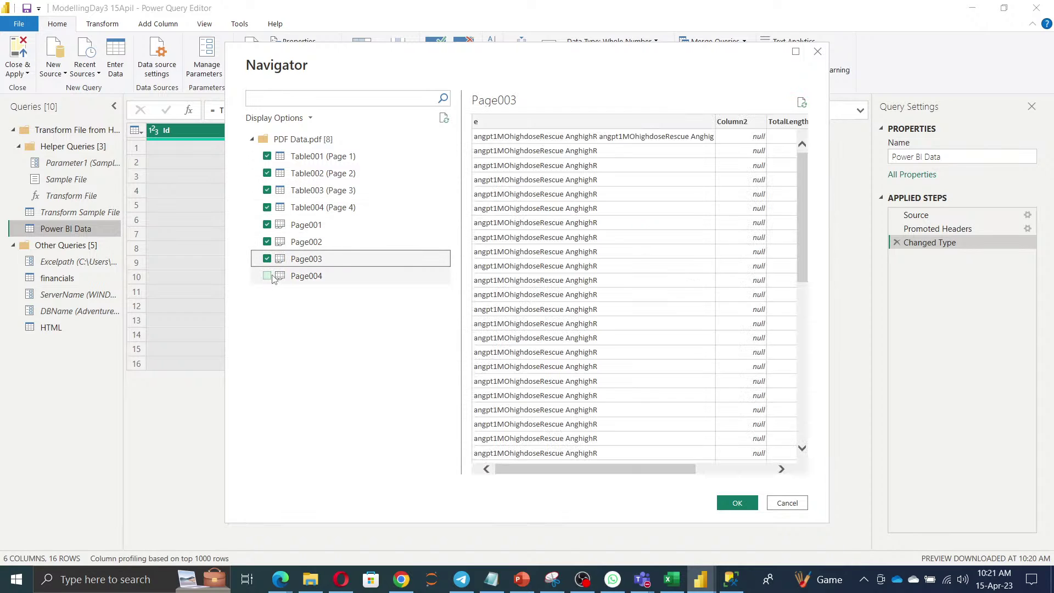
{"action": "left_click", "coordinate": [267, 277]}
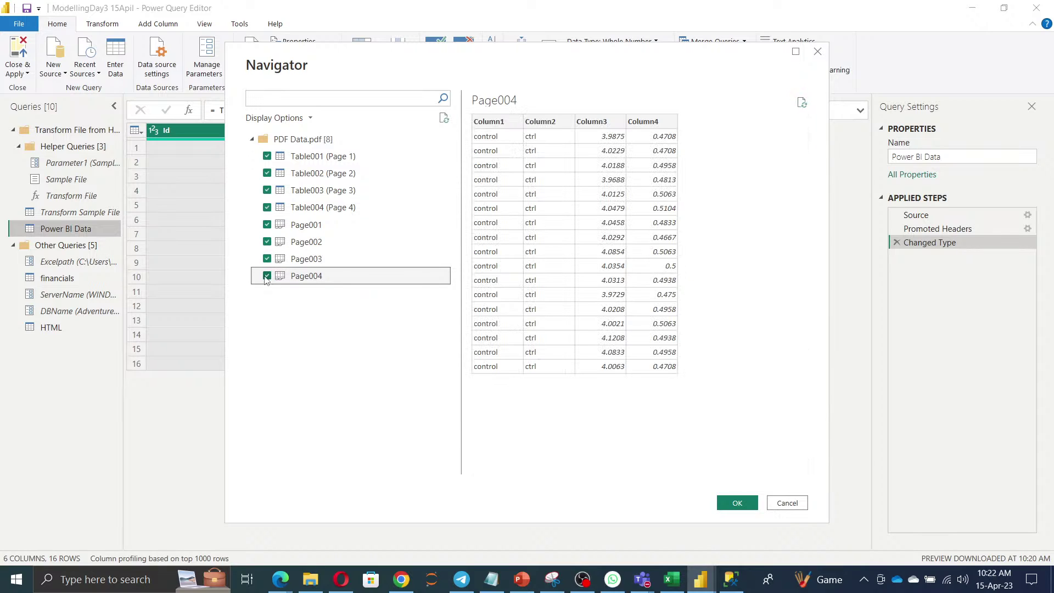
{"action": "left_click", "coordinate": [750, 506]}
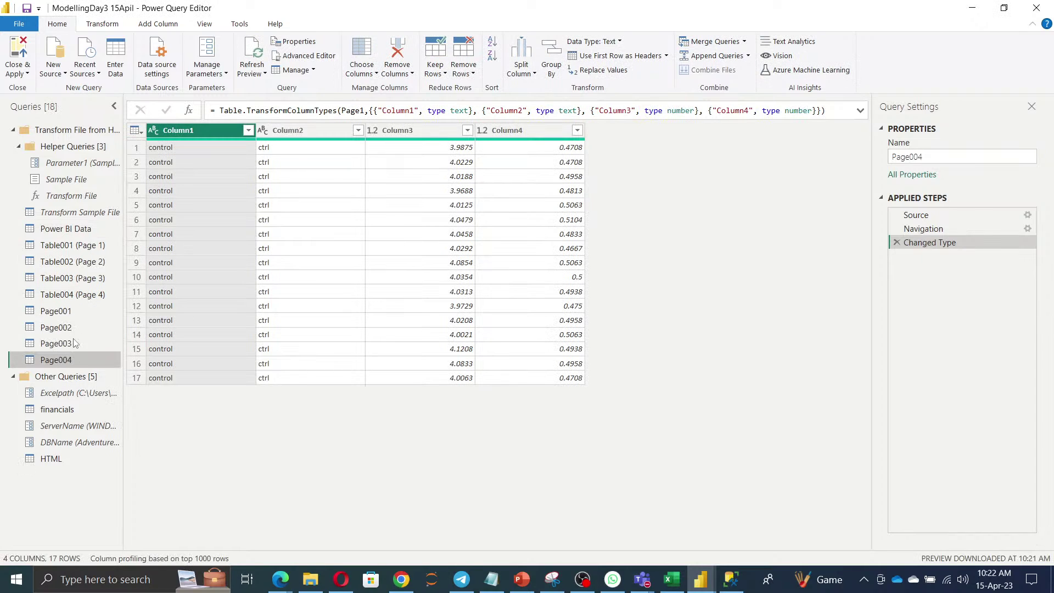
{"action": "left_click", "coordinate": [58, 228]}
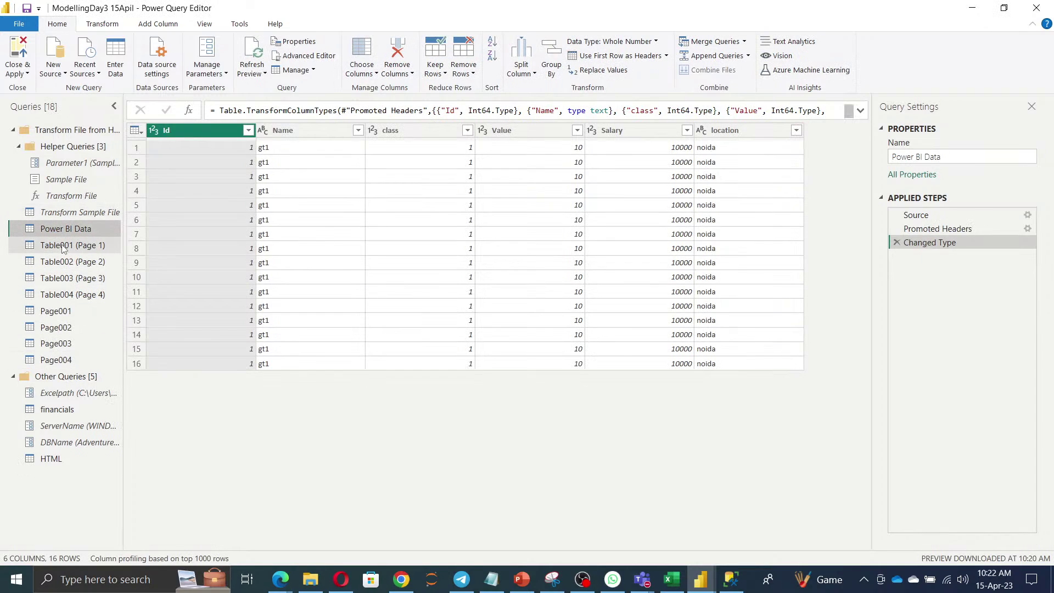
{"action": "left_click", "coordinate": [62, 246]}
{"action": "left_click", "coordinate": [70, 264]}
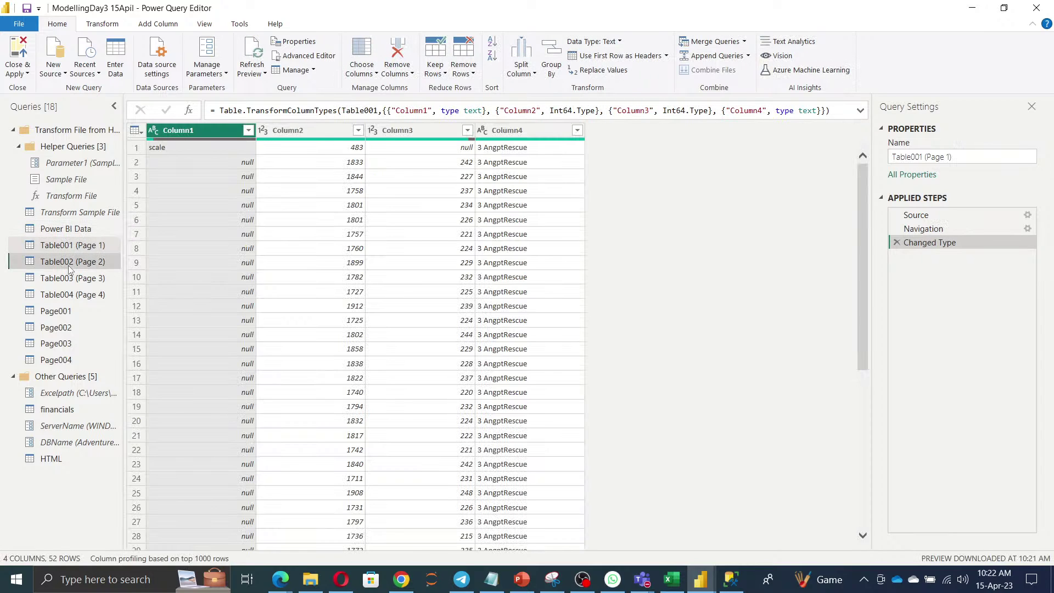
{"action": "left_click", "coordinate": [66, 294]}
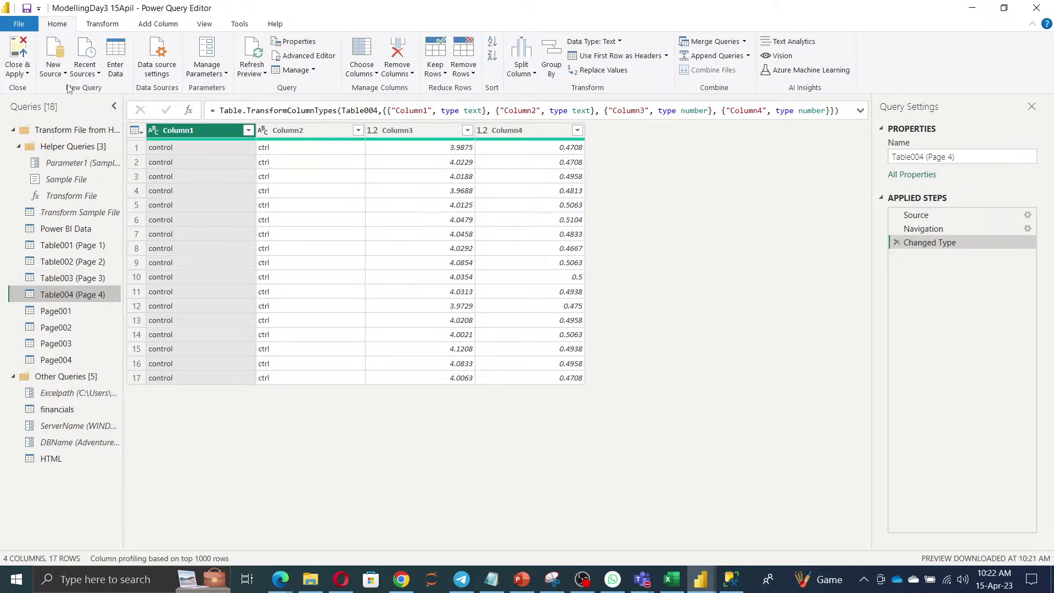
{"action": "left_click", "coordinate": [54, 69]}
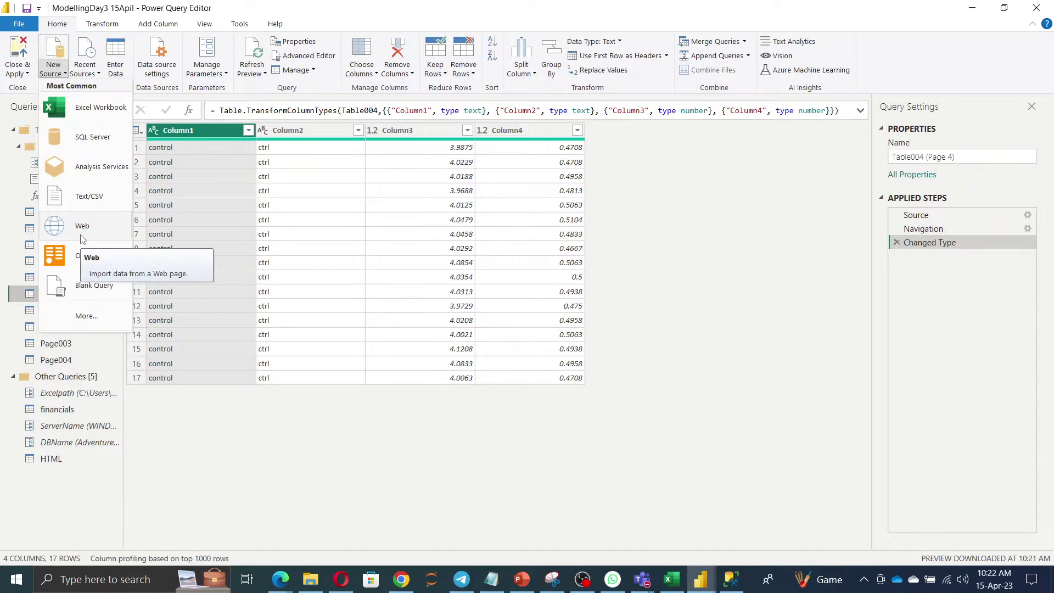
{"action": "key", "text": "Escape"}
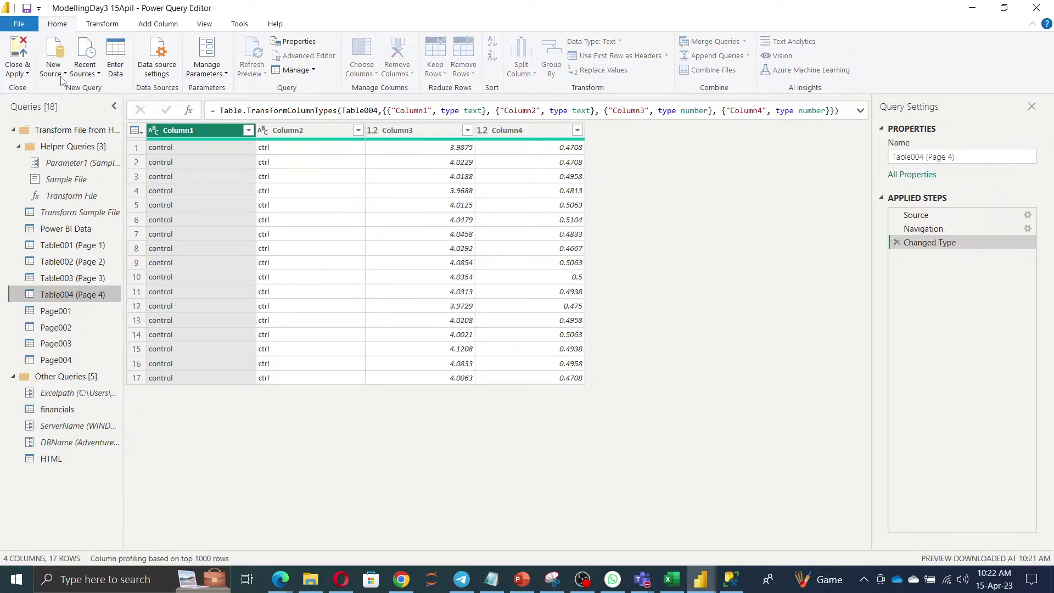
{"action": "right_click", "coordinate": [45, 378]}
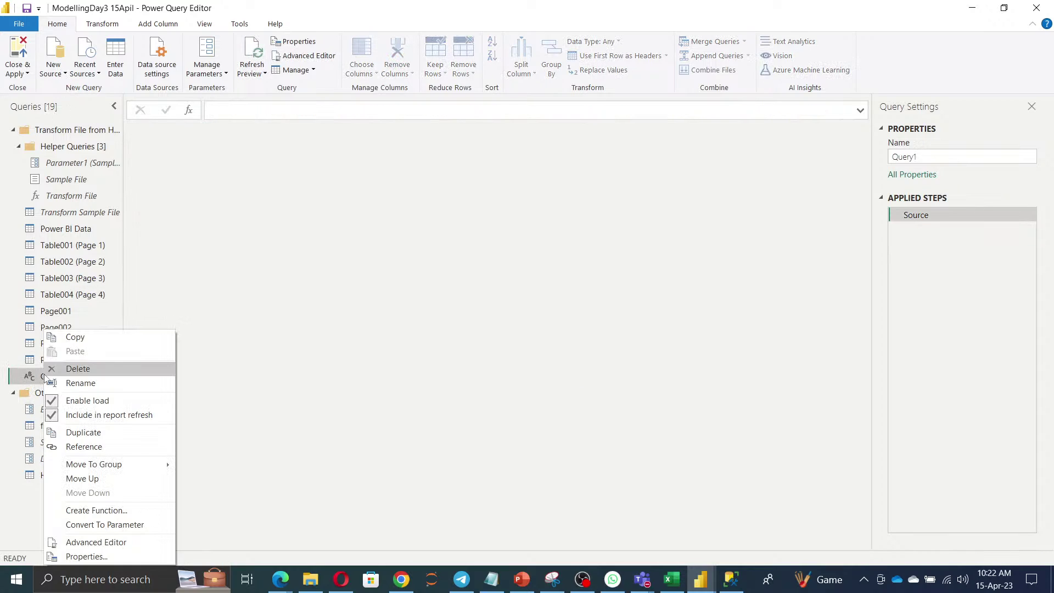
{"action": "left_click", "coordinate": [53, 368]}
{"action": "left_click", "coordinate": [576, 312]}
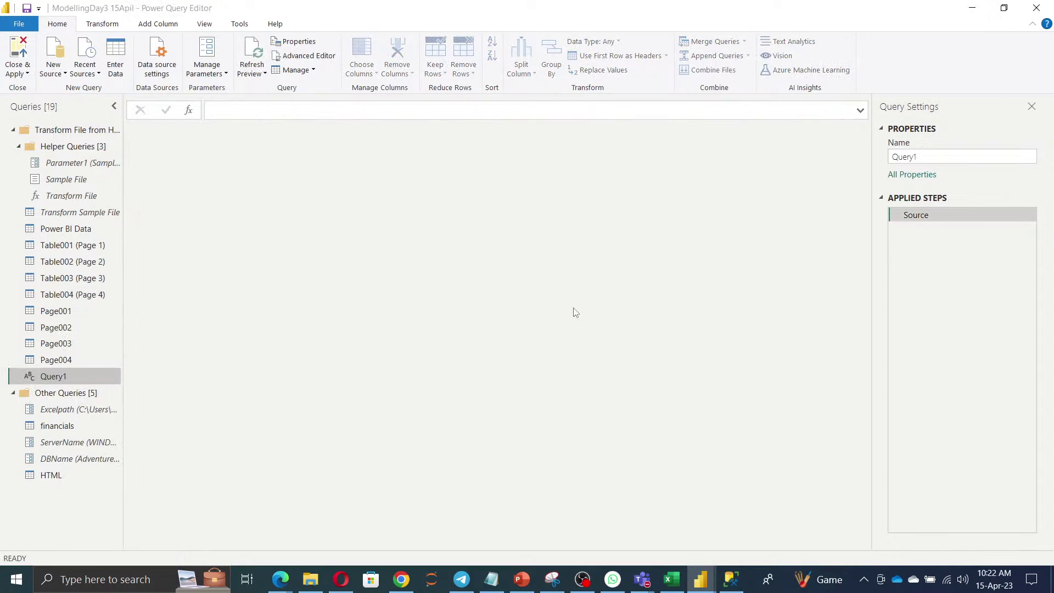
Import PowerBIPerformanceData.json from the HTML folder as a new JSON query and look over its columns
{"action": "left_click", "coordinate": [58, 76]}
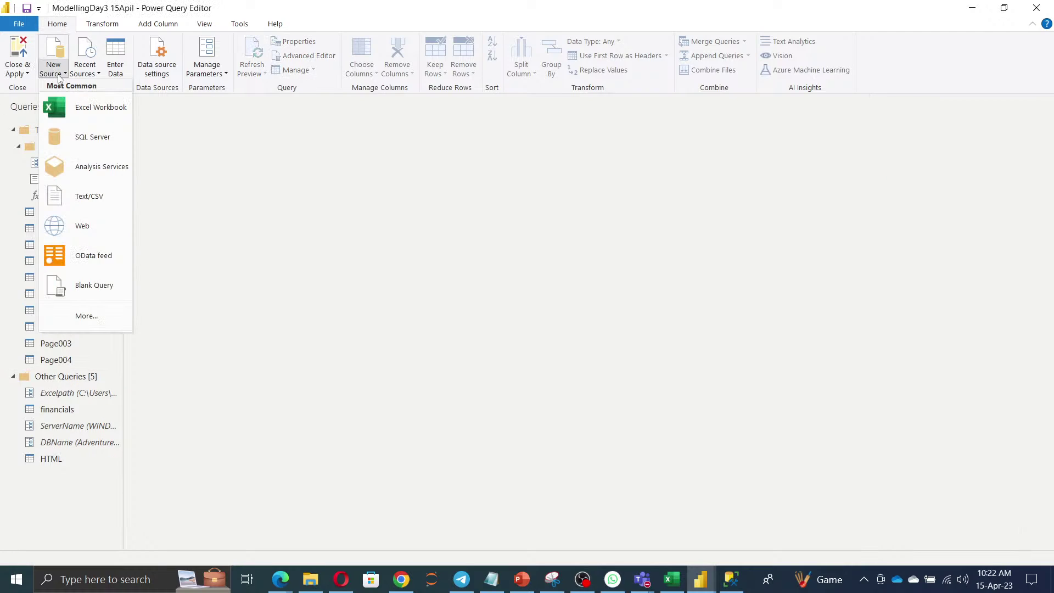
{"action": "left_click", "coordinate": [95, 323]}
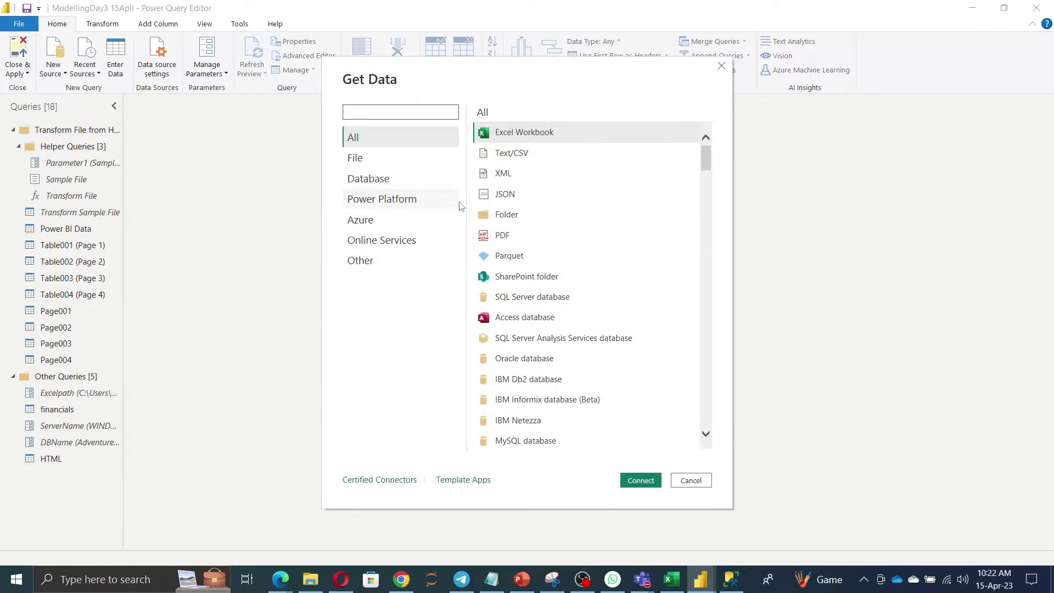
{"action": "left_click", "coordinate": [505, 194]}
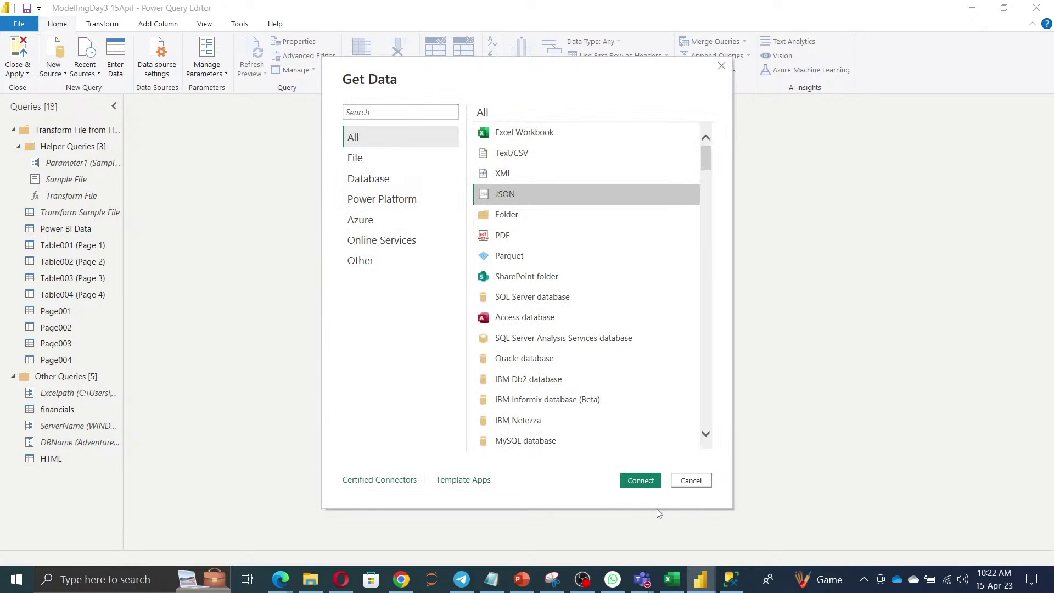
{"action": "left_click", "coordinate": [649, 482]}
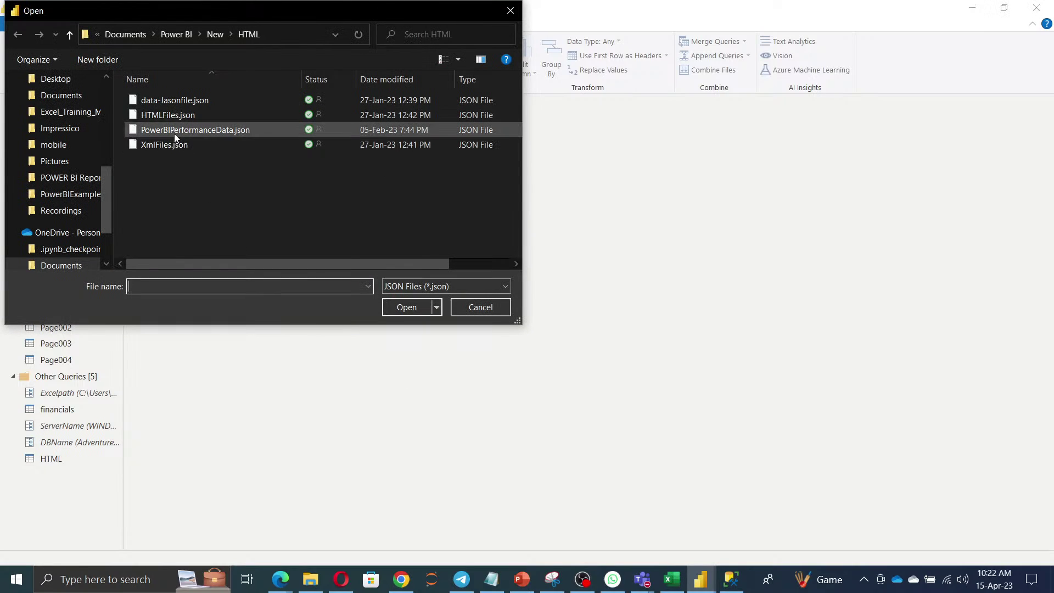
{"action": "left_click", "coordinate": [173, 132]}
{"action": "left_click", "coordinate": [407, 307]}
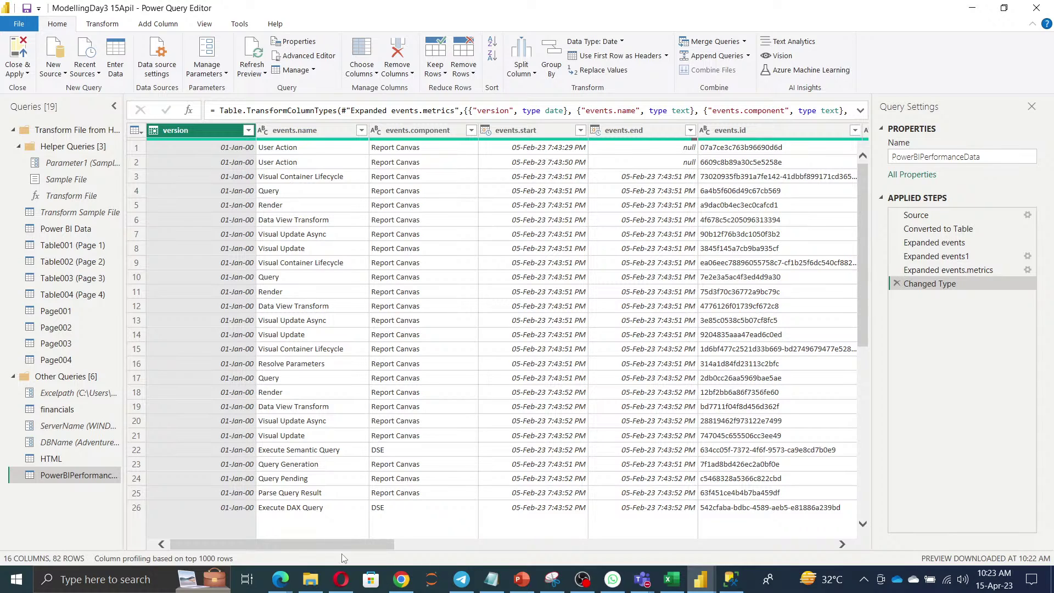
{"action": "left_click_drag", "start_coordinate": [341, 548], "coordinate": [250, 525]}
Start a new query from a web source, and switch to the empty new tab in Microsoft Edge
{"action": "left_click", "coordinate": [65, 75]}
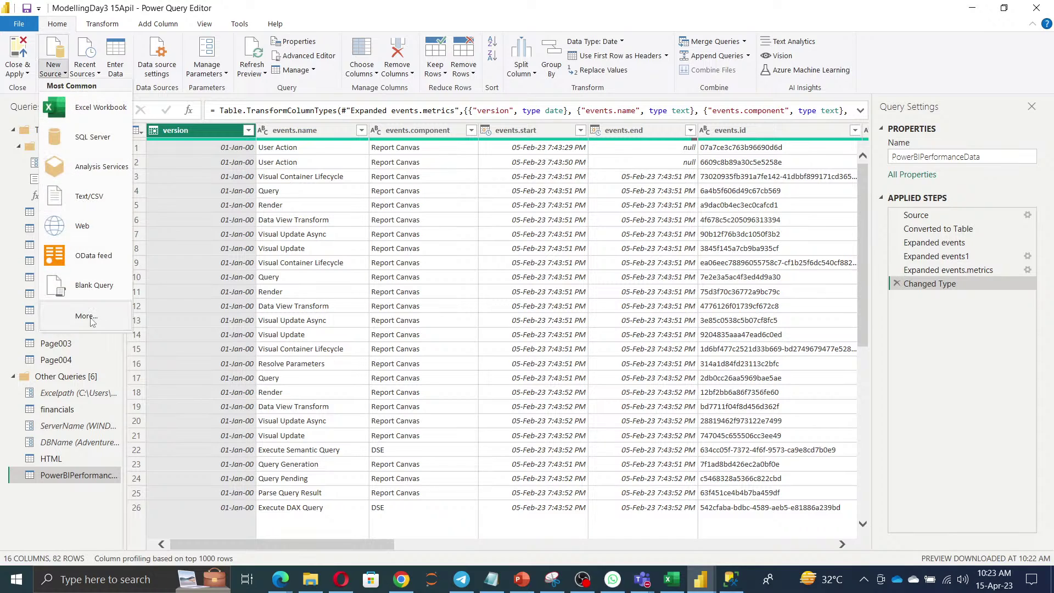
{"action": "left_click", "coordinate": [73, 236]}
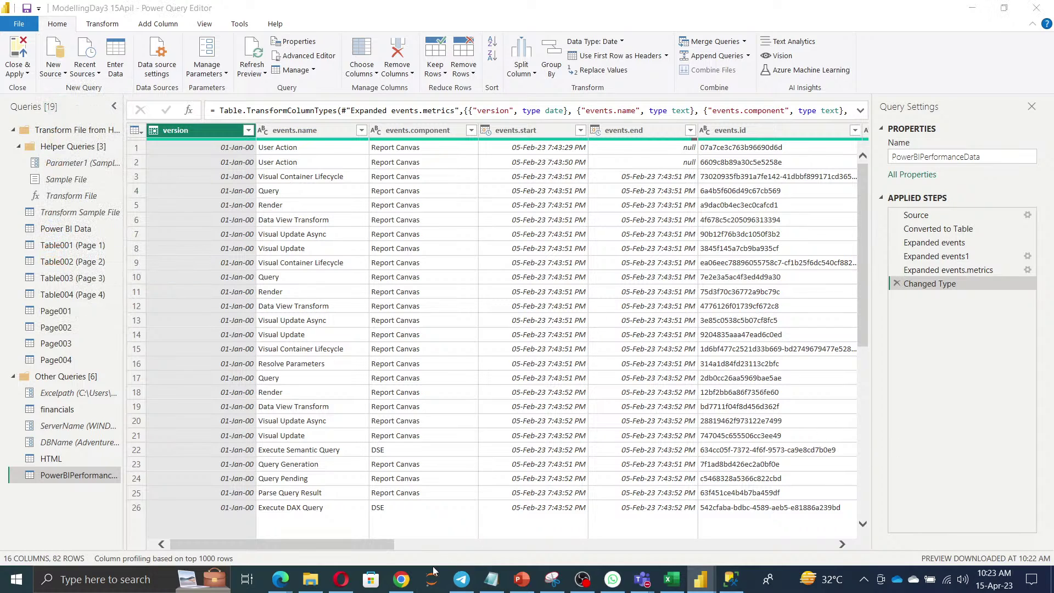
{"action": "mouse_move", "coordinate": [280, 579]}
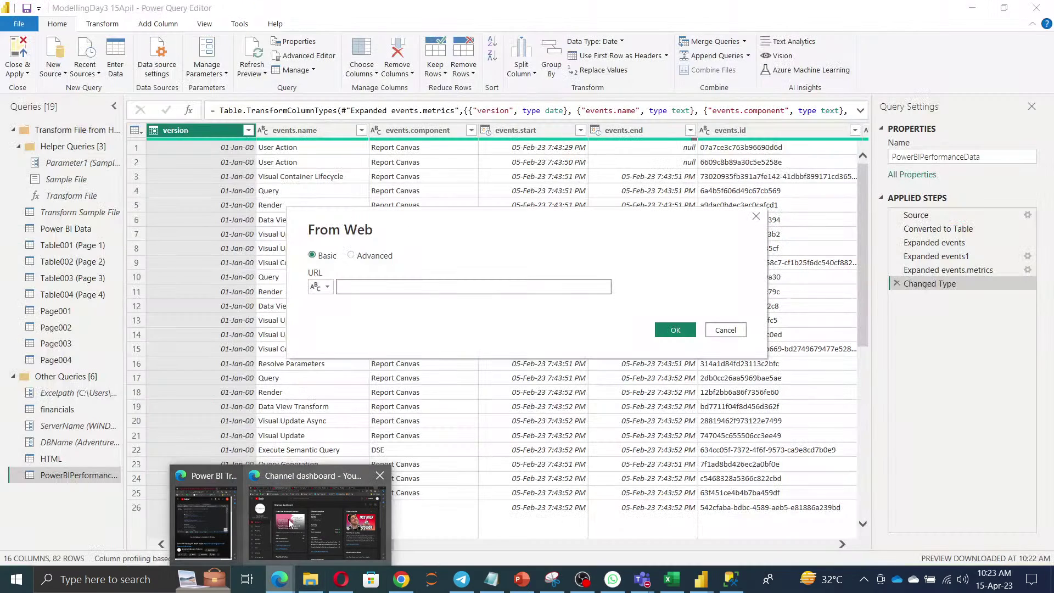
{"action": "left_click", "coordinate": [289, 521]}
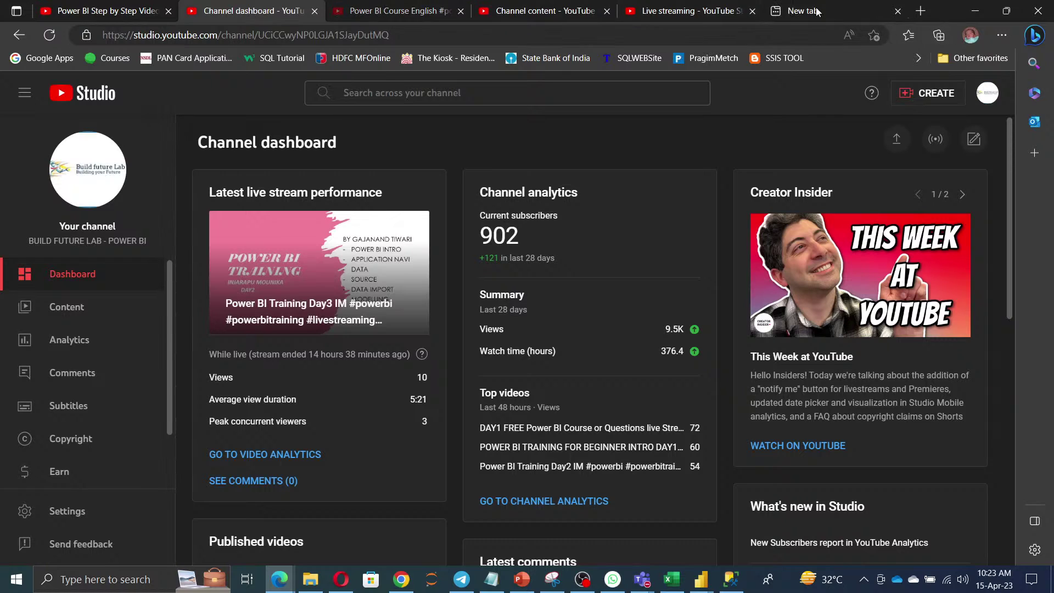
{"action": "left_click", "coordinate": [845, 11]}
{"action": "type", "text": "buildfuturelab.com"}
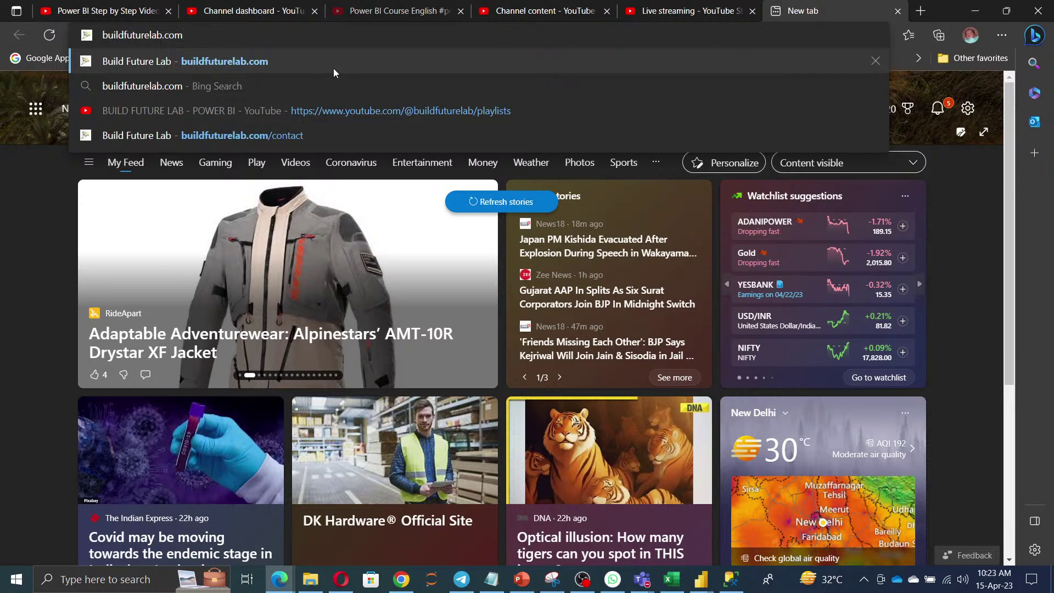
{"action": "key", "text": "BackSpace"}
{"action": "key", "text": "BackSpace"}
{"action": "key", "text": "BackSpace"}
{"action": "key", "text": "BackSpace"}
{"action": "key", "text": "BackSpace"}
{"action": "key", "text": "BackSpace"}
{"action": "key", "text": "BackSpace"}
{"action": "key", "text": "BackSpace"}
{"action": "key", "text": "BackSpace"}
{"action": "key", "text": "BackSpace"}
{"action": "key", "text": "BackSpace"}
{"action": "key", "text": "BackSpace"}
{"action": "key", "text": "BackSpace"}
{"action": "key", "text": "BackSpace"}
{"action": "key", "text": "BackSpace"}
{"action": "key", "text": "BackSpace"}
{"action": "key", "text": "BackSpace"}
{"action": "key", "text": "BackSpace"}
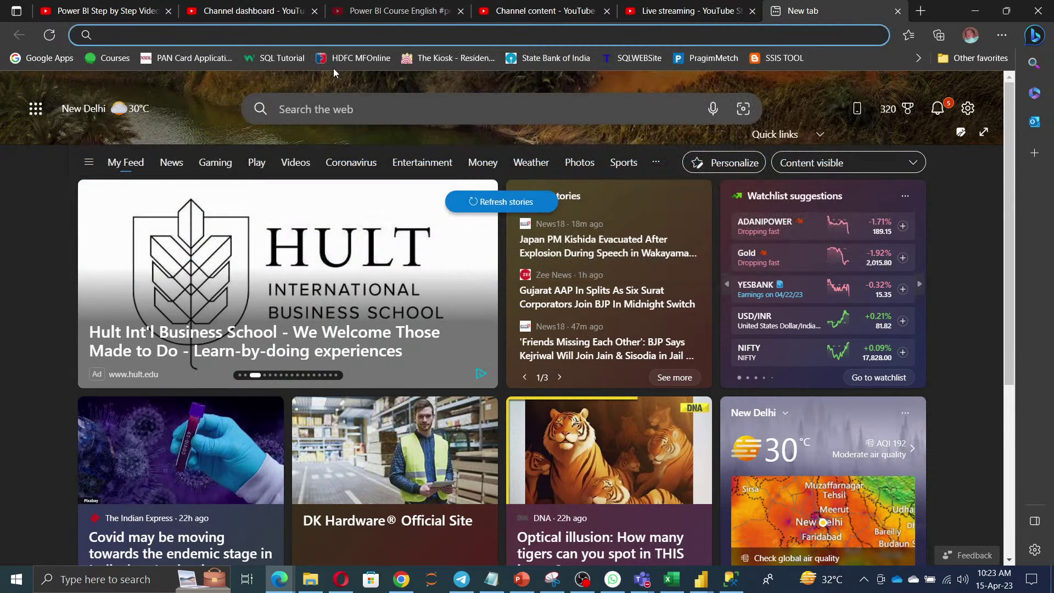
Search the web for sharepoint and start signing in from the Microsoft 365 business plans page
{"action": "type", "text": "share"}
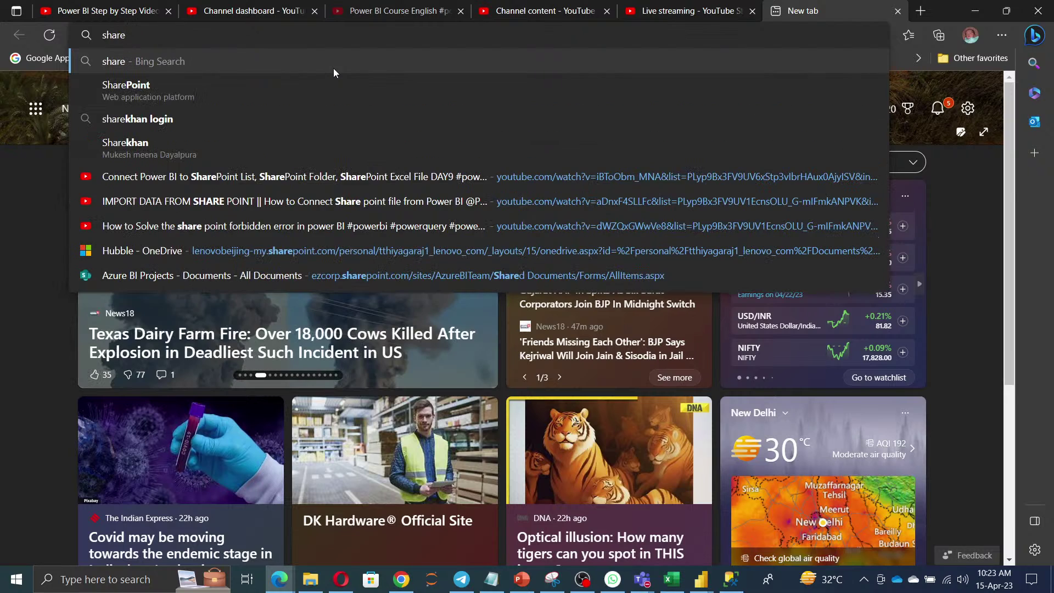
{"action": "type", "text": "point"}
{"action": "key", "text": "Return"}
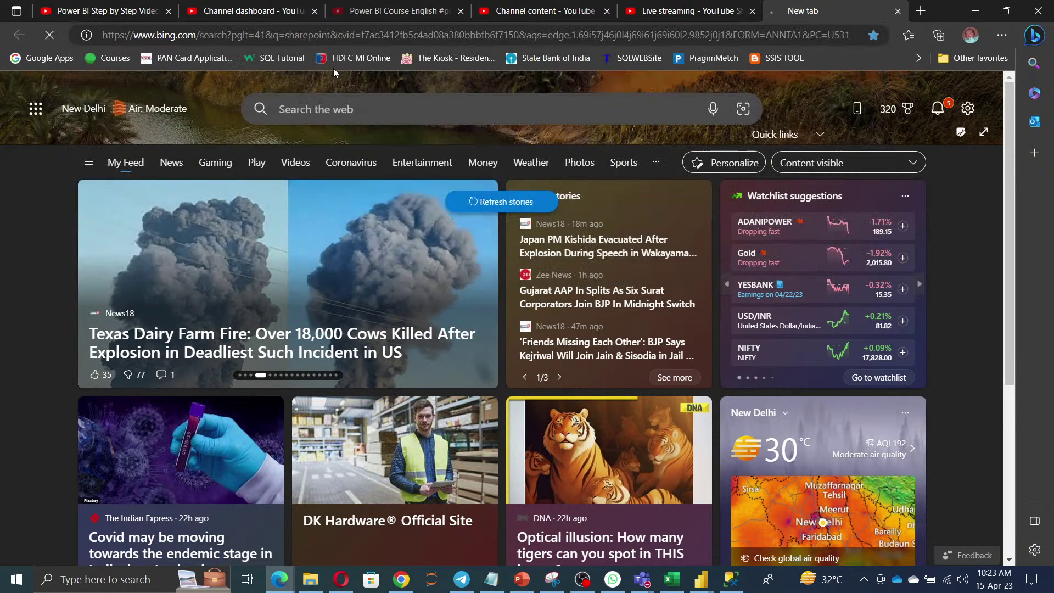
{"action": "left_click", "coordinate": [402, 262]}
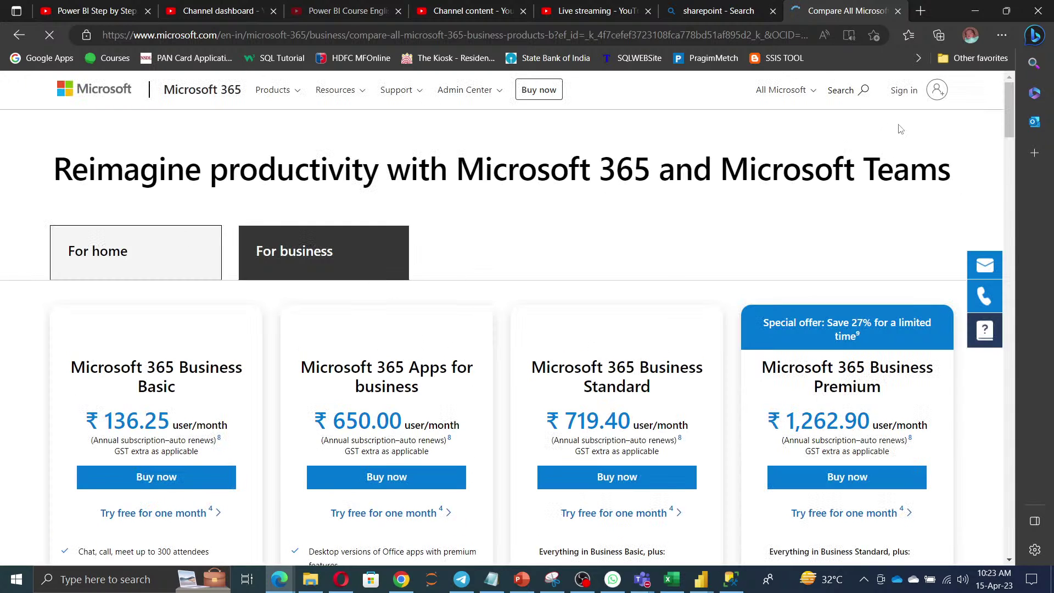
{"action": "left_click", "coordinate": [905, 95]}
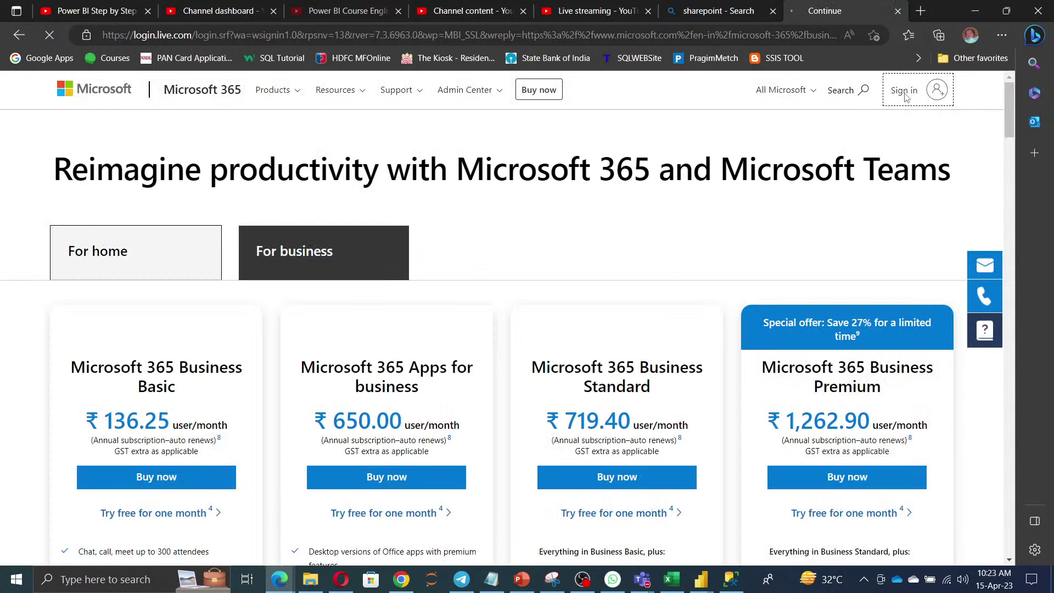
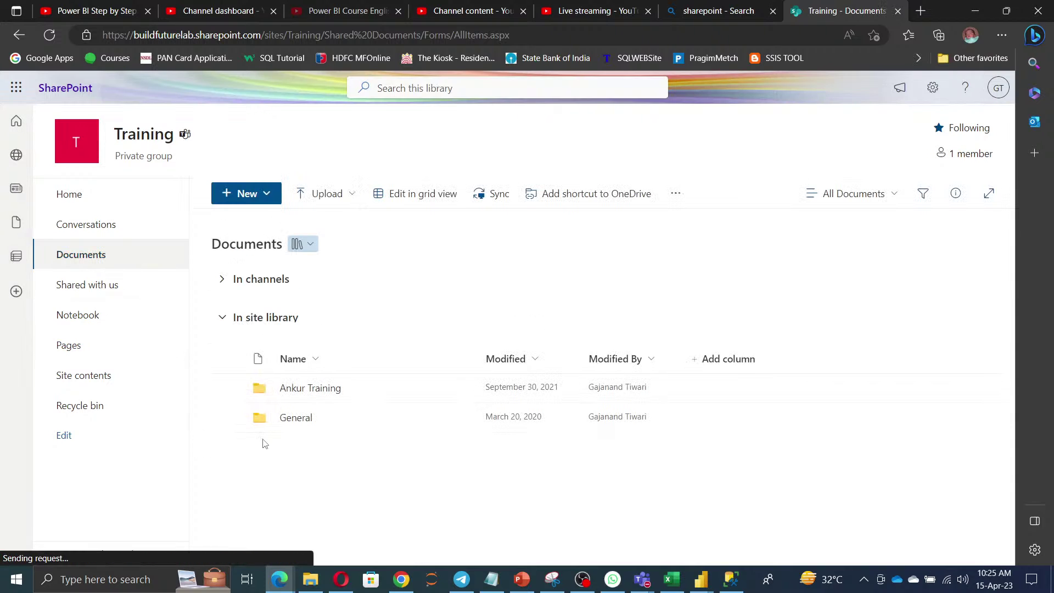
Open Financial Sample.xlsx from the first folder in the SharePoint site library and bring it up in the desktop Excel app
{"action": "left_click", "coordinate": [297, 390]}
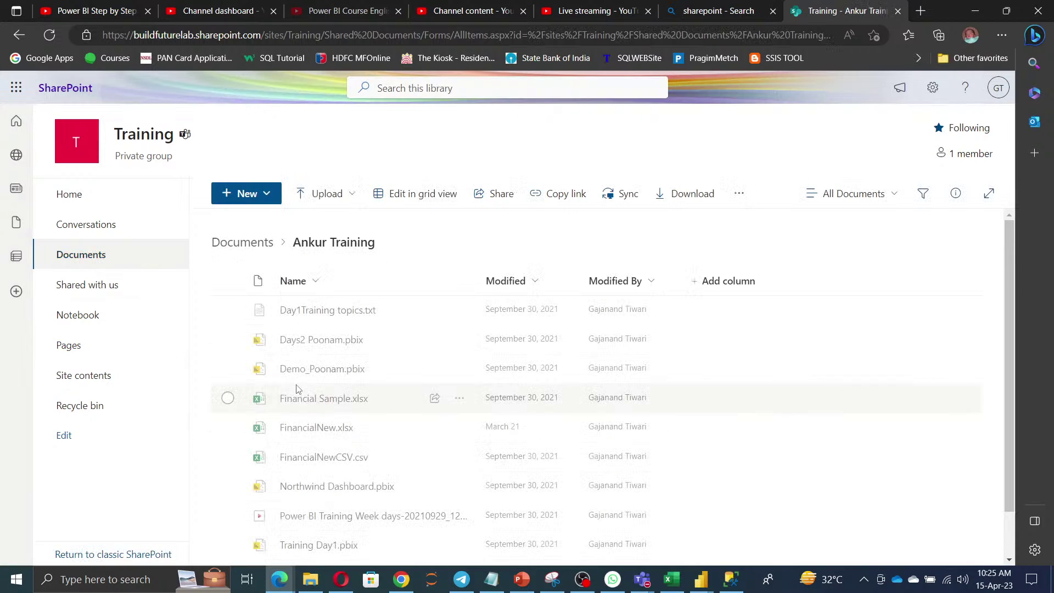
{"action": "left_click", "coordinate": [315, 398]}
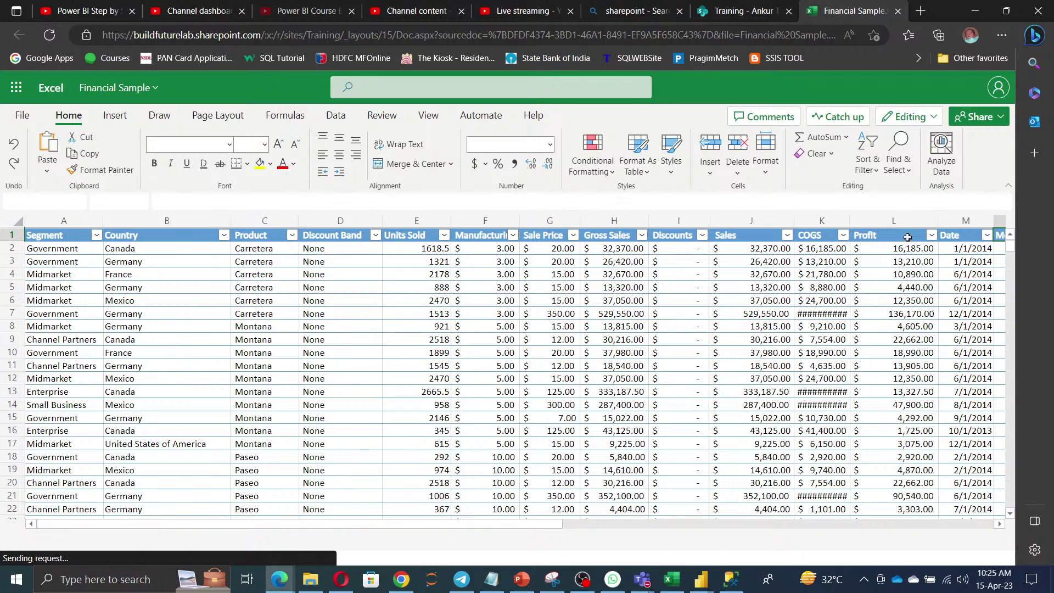
{"action": "left_click", "coordinate": [991, 119]}
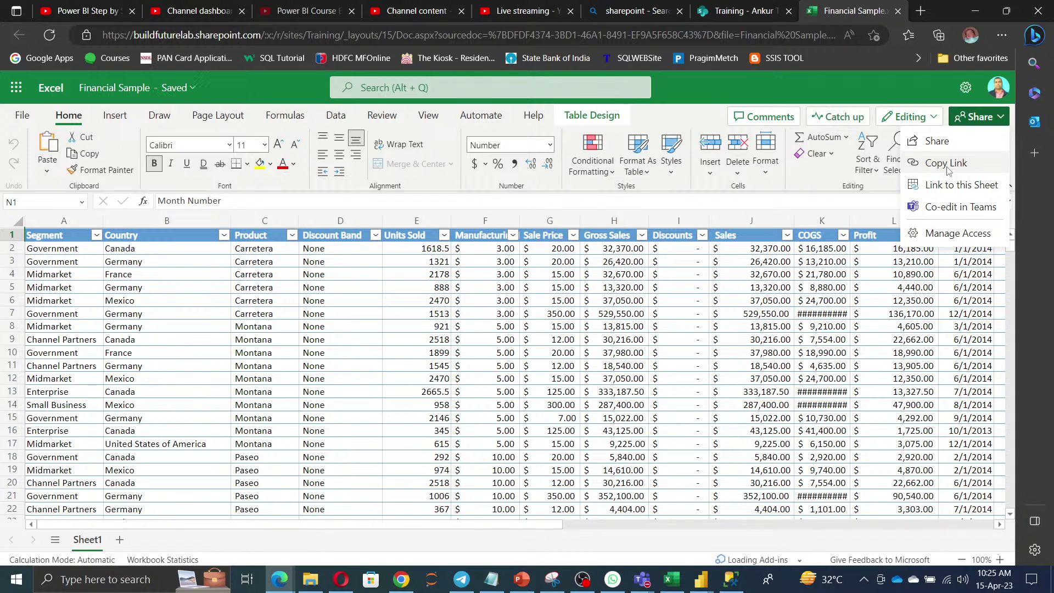
{"action": "left_click", "coordinate": [921, 115]}
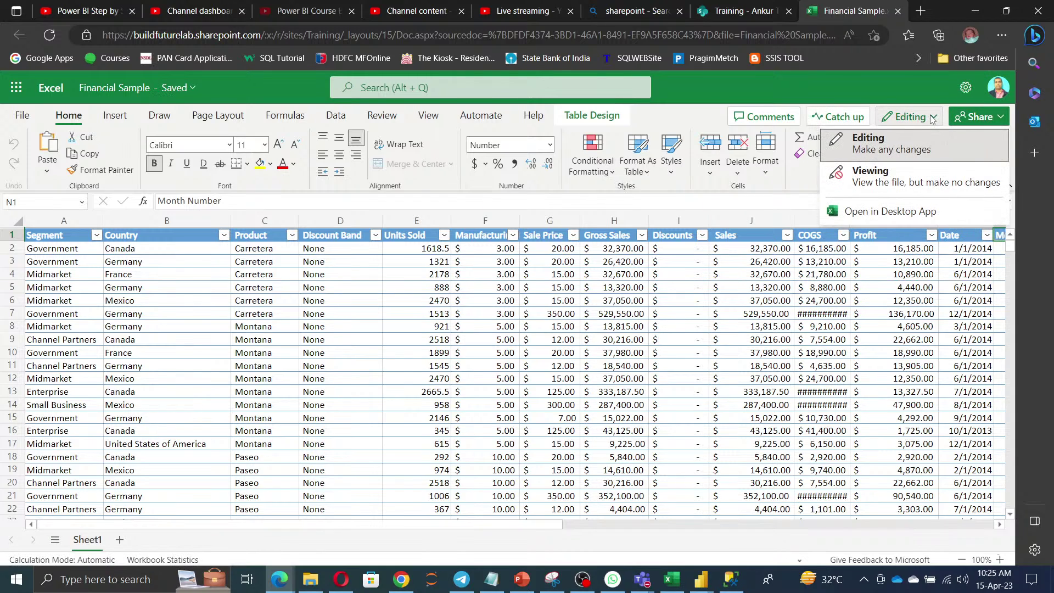
{"action": "left_click", "coordinate": [900, 213]}
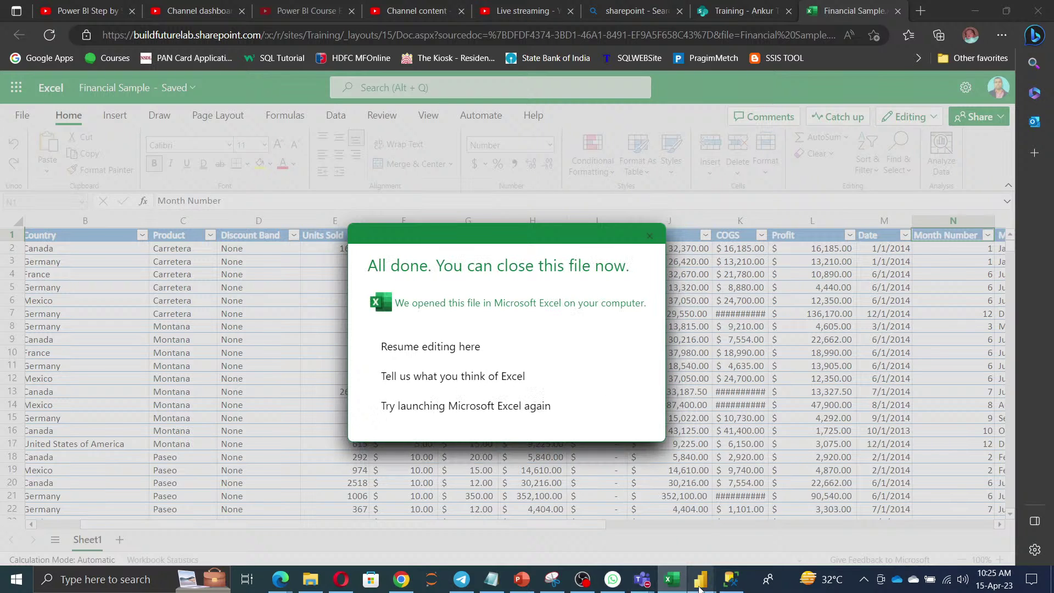
{"action": "left_click", "coordinate": [672, 583]}
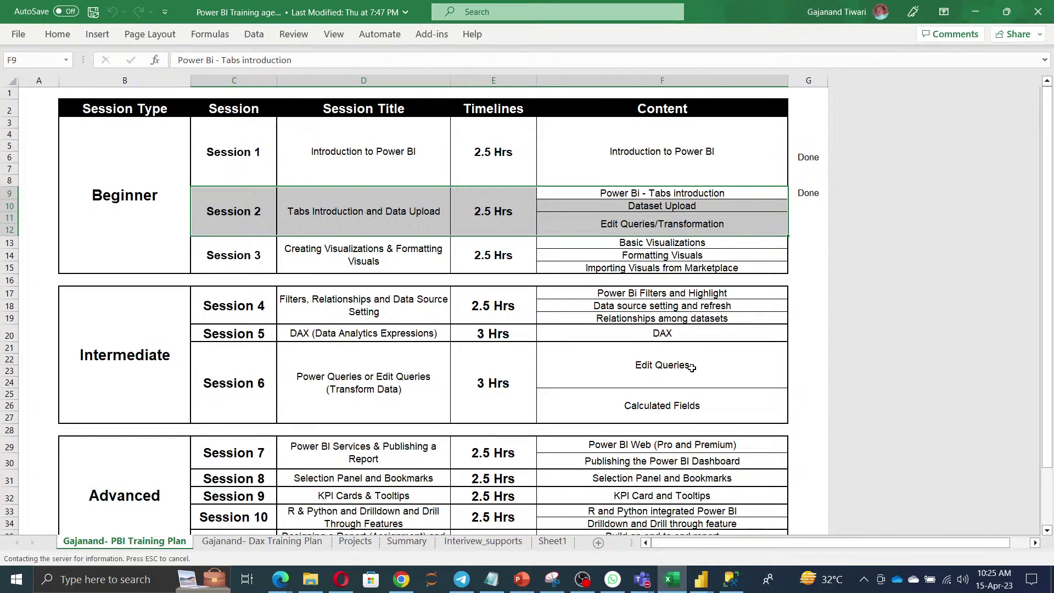
{"action": "left_click", "coordinate": [622, 363]}
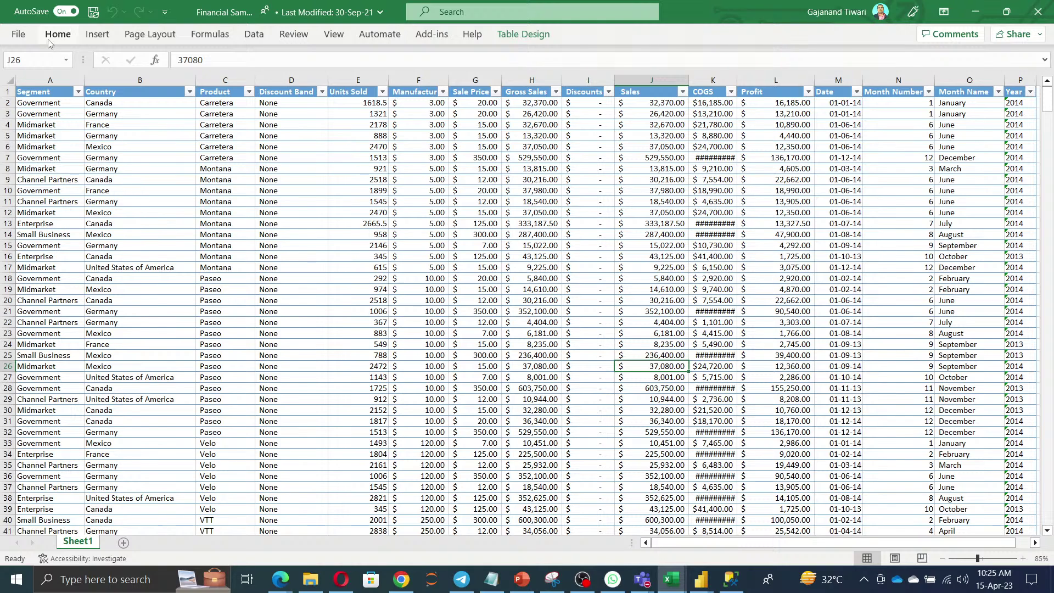
Copy the Financial Sample workbook's SharePoint path from its file information in Excel
{"action": "left_click", "coordinate": [22, 35]}
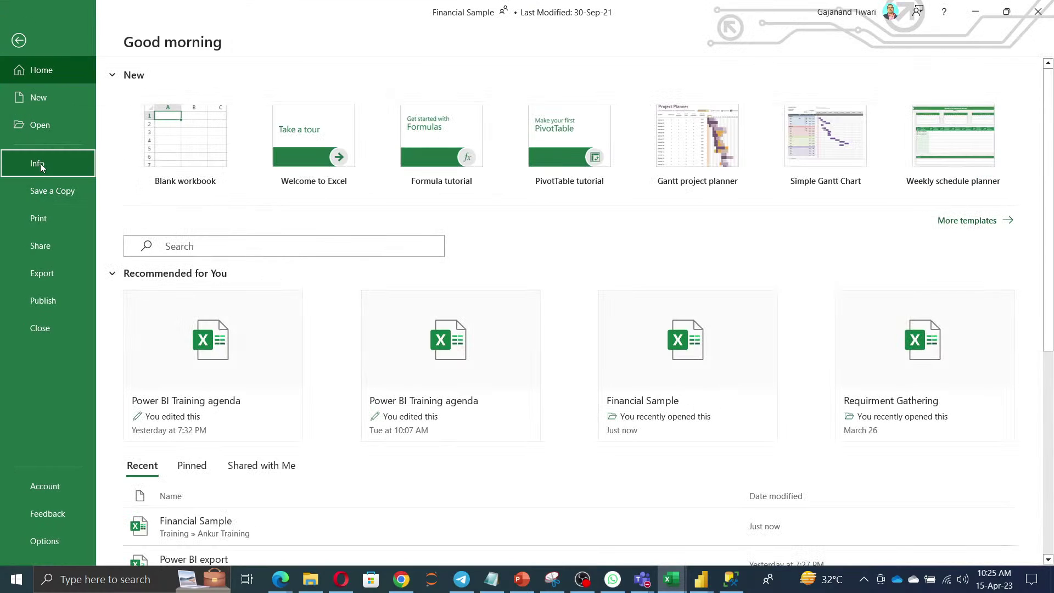
{"action": "left_click", "coordinate": [40, 163]}
{"action": "left_click", "coordinate": [211, 130]}
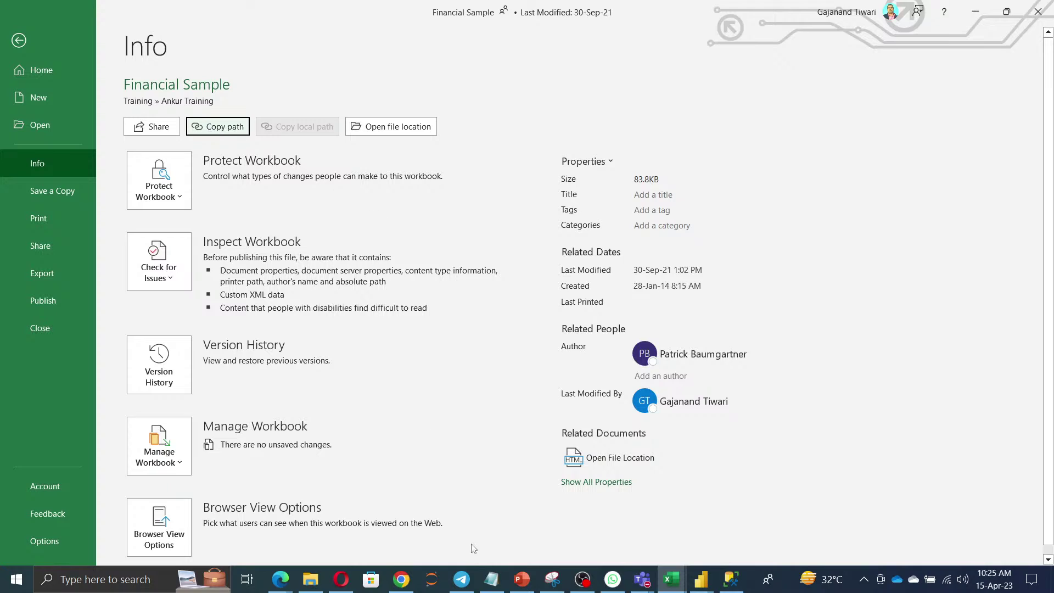
Paste the path into Notepad, remove the ?web=1 ending, and copy the remaining URL ending in Financial%20Sample.xlsx
{"action": "left_click", "coordinate": [491, 580]}
{"action": "key", "text": "ctrl+v"}
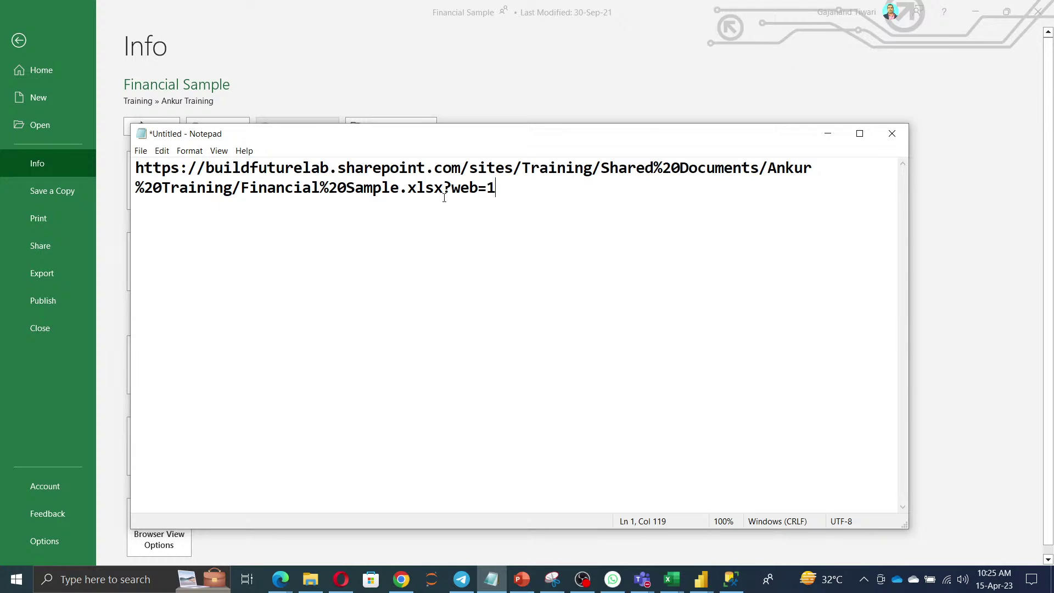
{"action": "left_click_drag", "start_coordinate": [443, 188], "coordinate": [528, 195]}
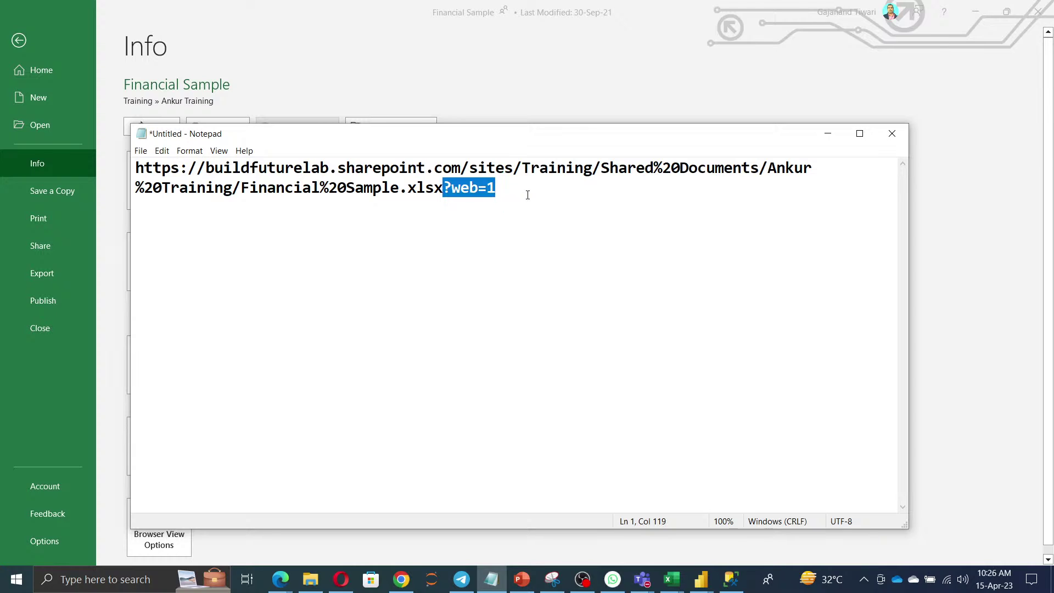
{"action": "key", "text": "BackSpace"}
{"action": "left_click_drag", "start_coordinate": [490, 181], "coordinate": [2, 111]}
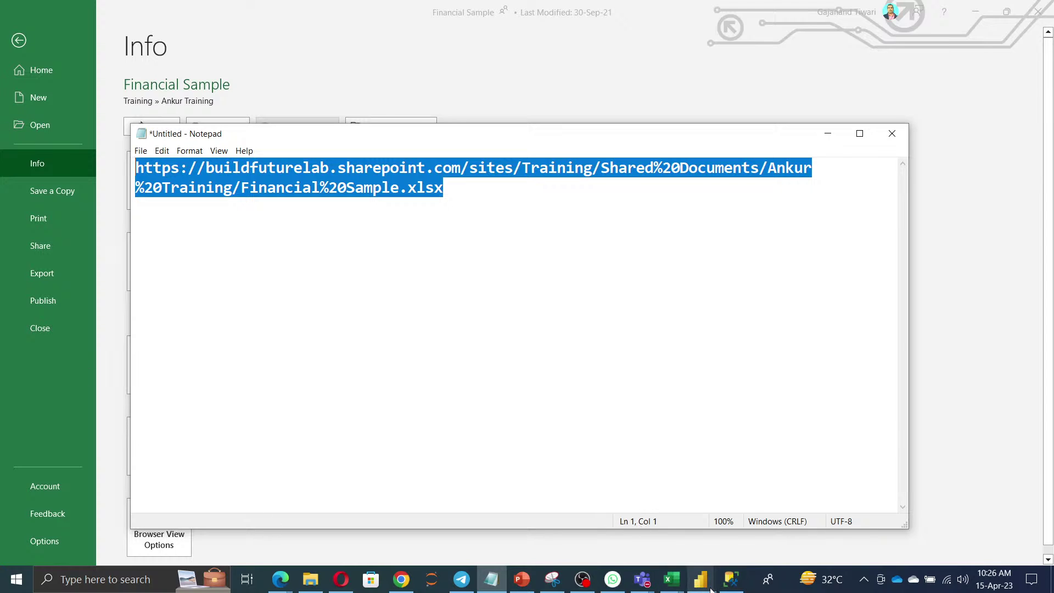
Switch to Power Query Editor and submit the copied SharePoint workbook URL as a Basic From Web source
{"action": "mouse_move", "coordinate": [711, 588]}
{"action": "left_click", "coordinate": [772, 538]}
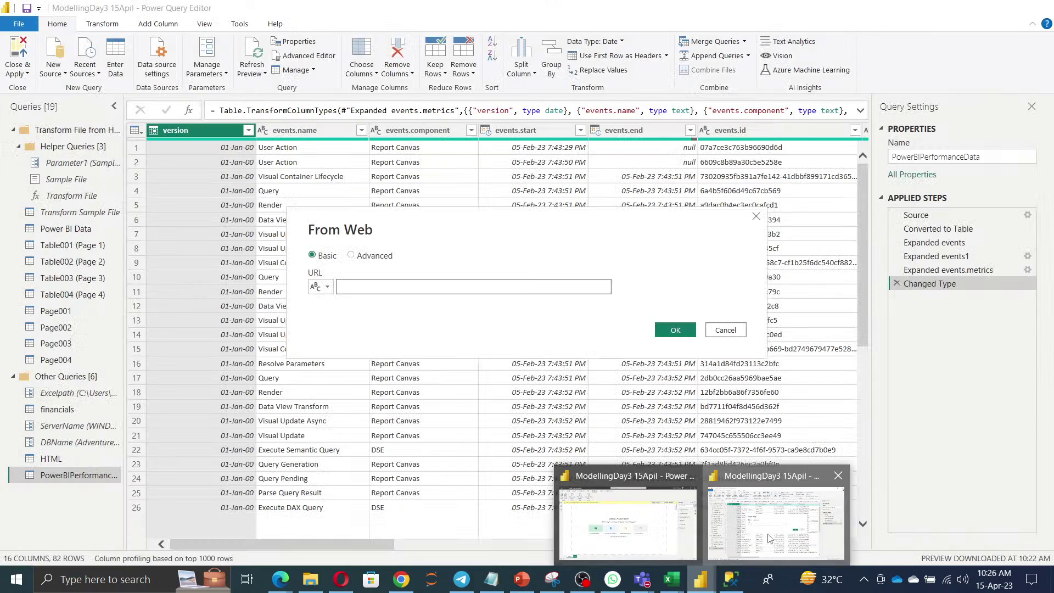
{"action": "left_click", "coordinate": [439, 282]}
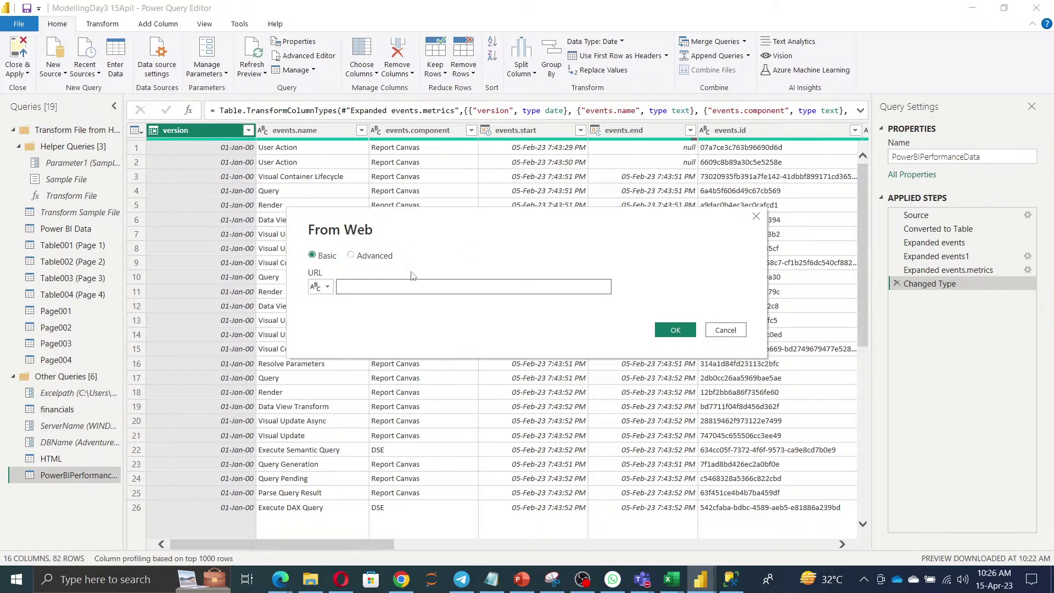
{"action": "left_click", "coordinate": [363, 257]}
{"action": "left_click", "coordinate": [312, 255]}
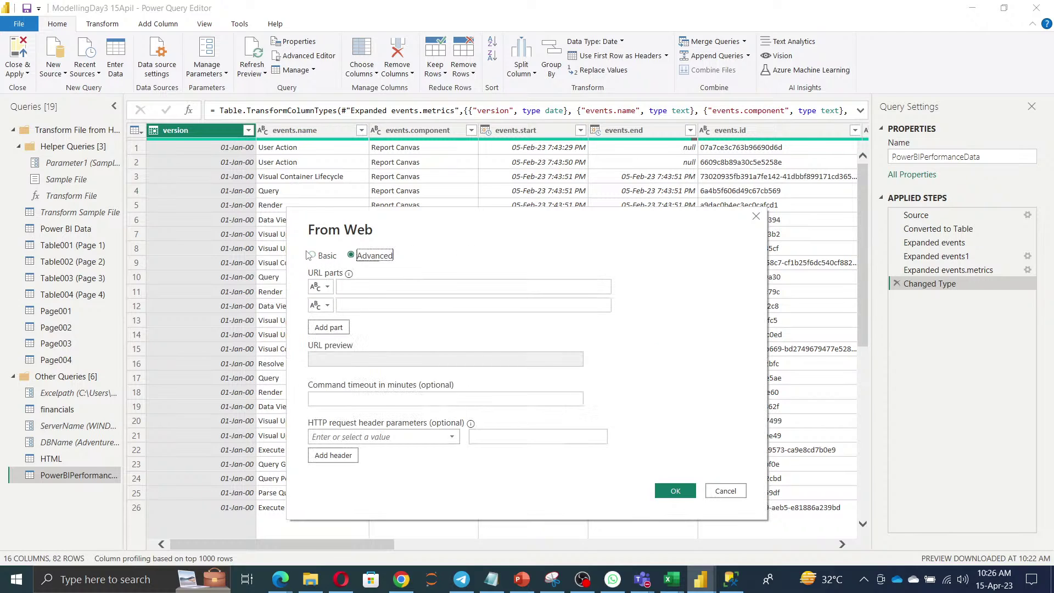
{"action": "left_click", "coordinate": [364, 285]}
{"action": "key", "text": "ctrl+v"}
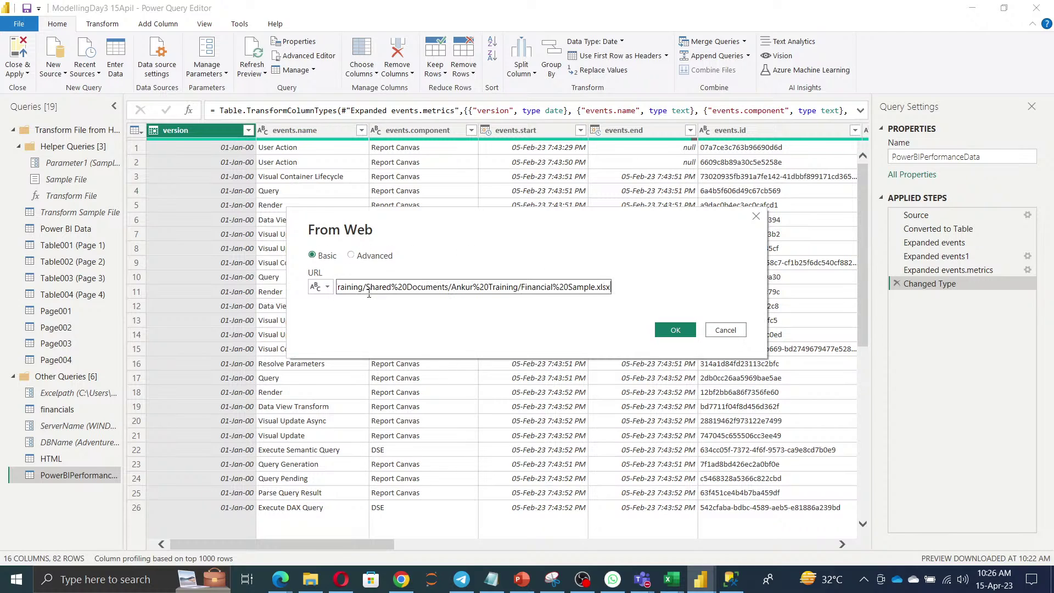
{"action": "left_click", "coordinate": [677, 332]}
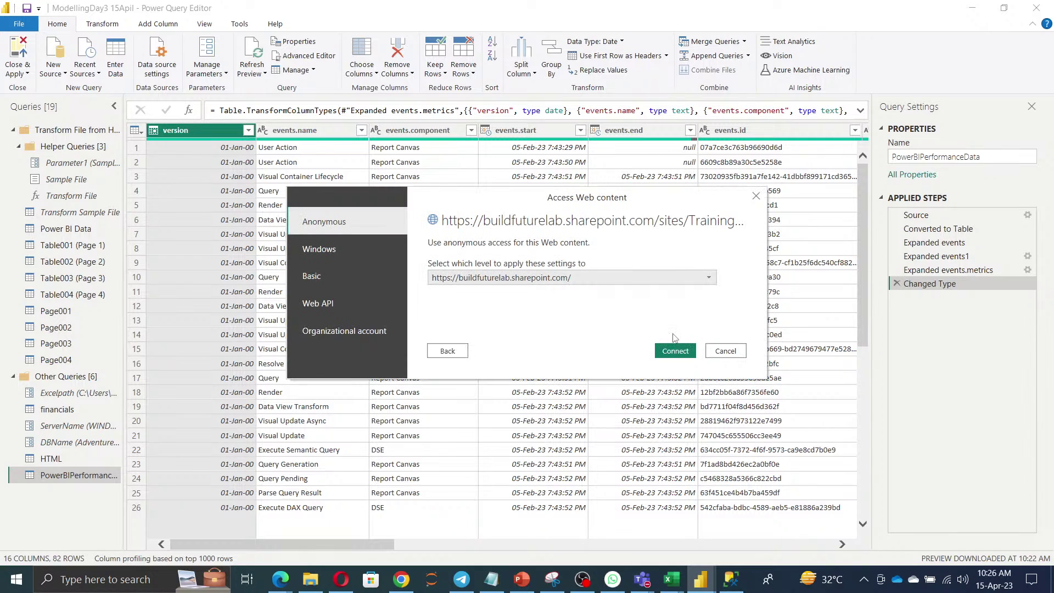
Sign in with the organizational account, apply the settings to the workbook's folder under Shared%20Documents, and connect to the web content
{"action": "left_click", "coordinate": [332, 333]}
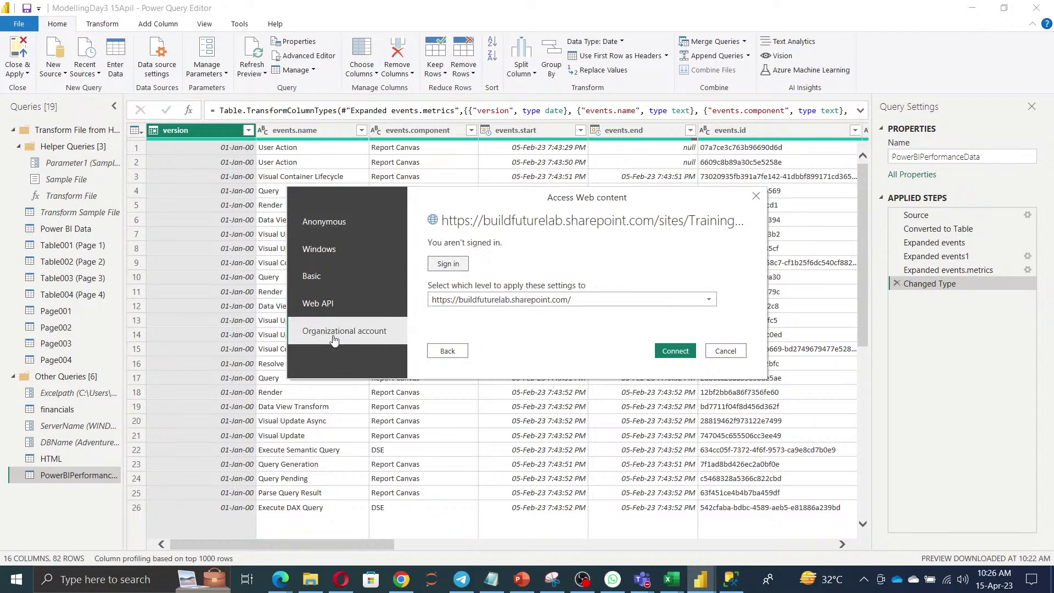
{"action": "left_click", "coordinate": [448, 264]}
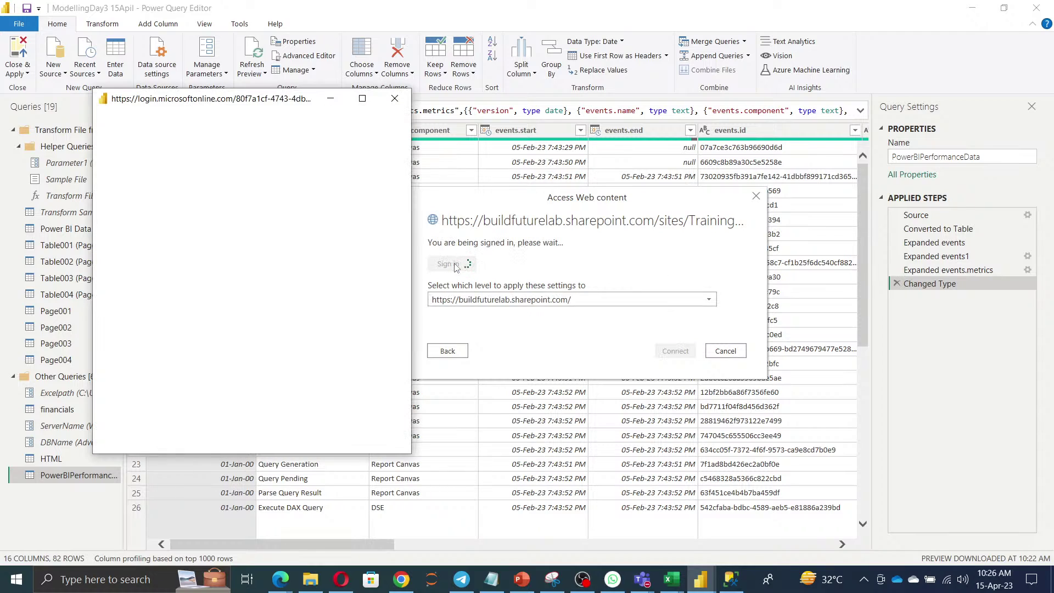
{"action": "left_click", "coordinate": [205, 282]}
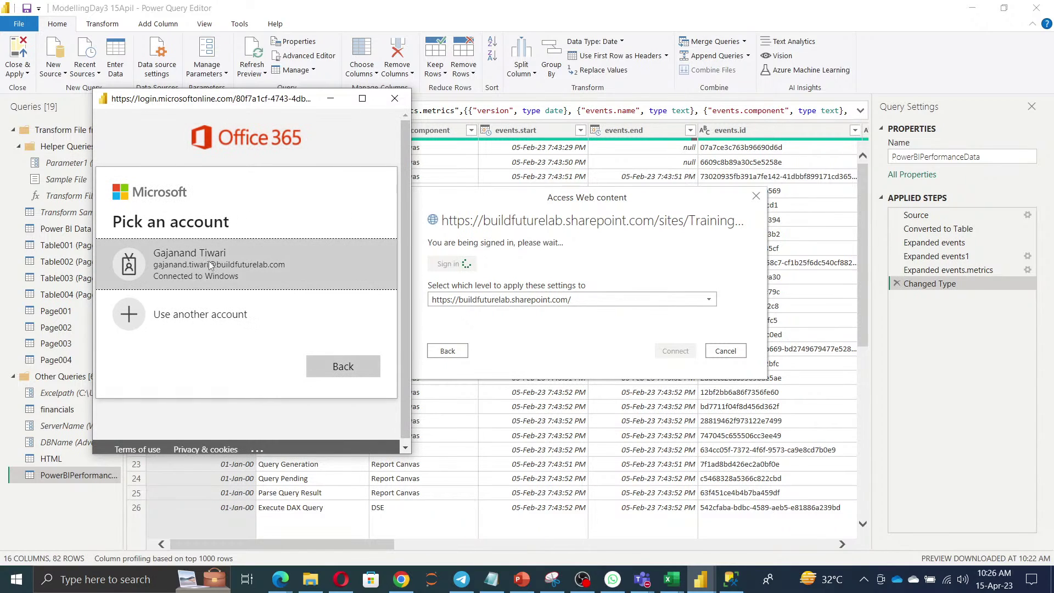
{"action": "left_click", "coordinate": [608, 303]}
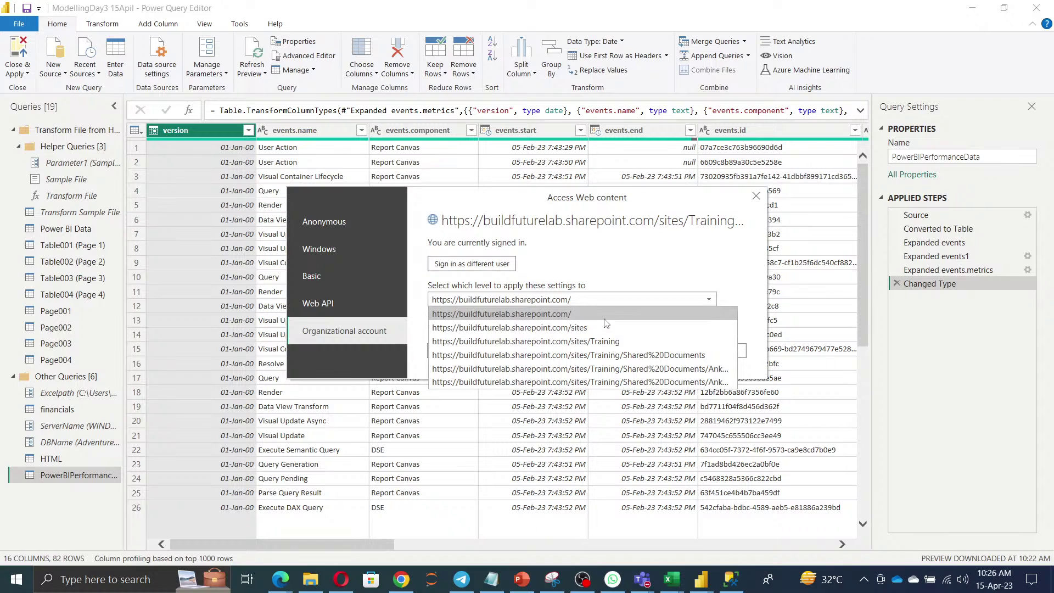
{"action": "left_click", "coordinate": [625, 370]}
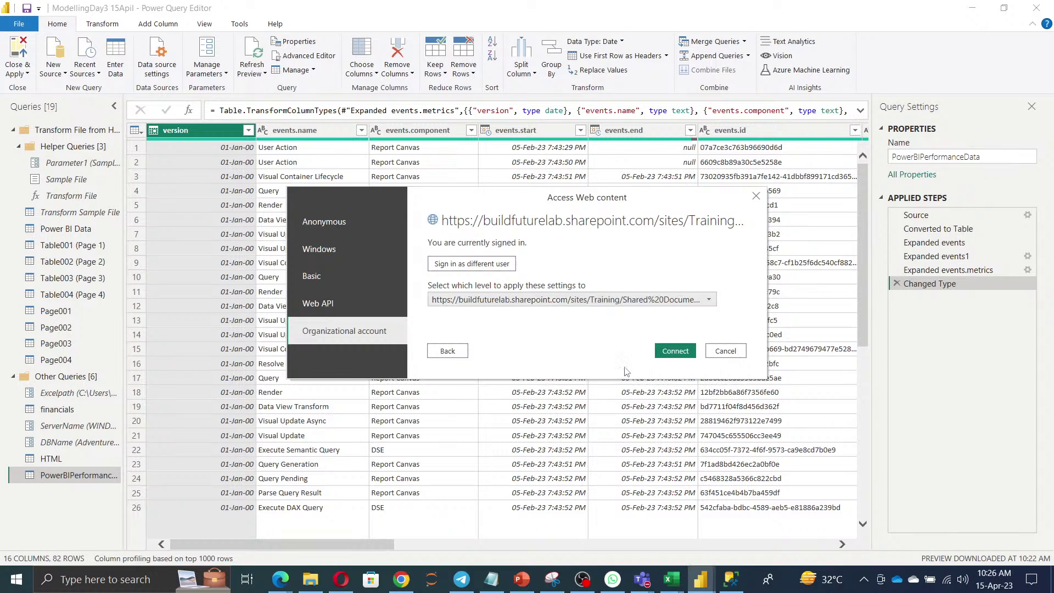
{"action": "left_click", "coordinate": [676, 352]}
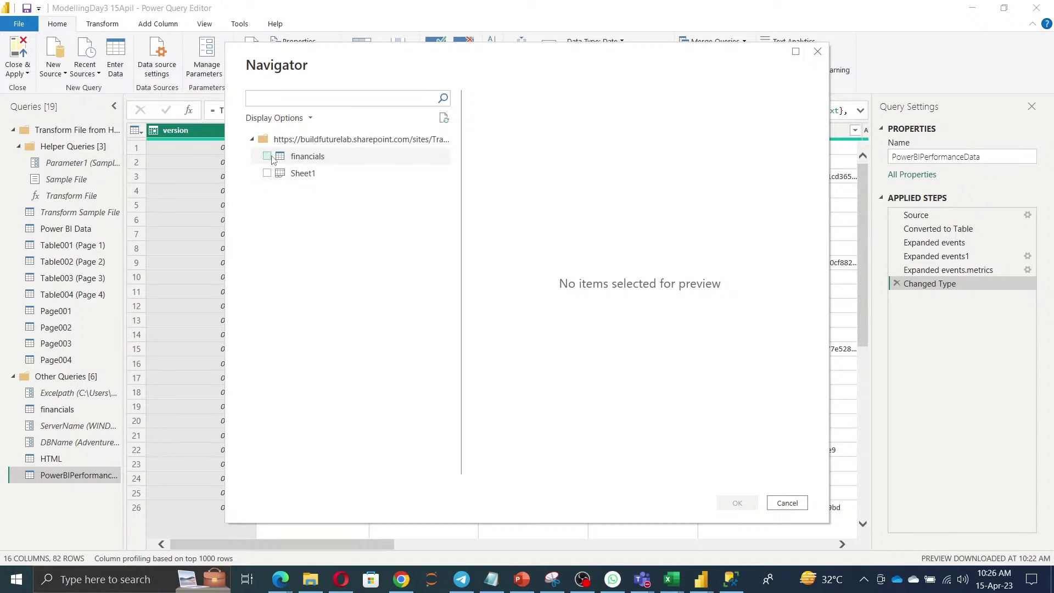
Load the financials table from the SharePoint workbook and rename the new query to Sharepoints
{"action": "left_click", "coordinate": [268, 157]}
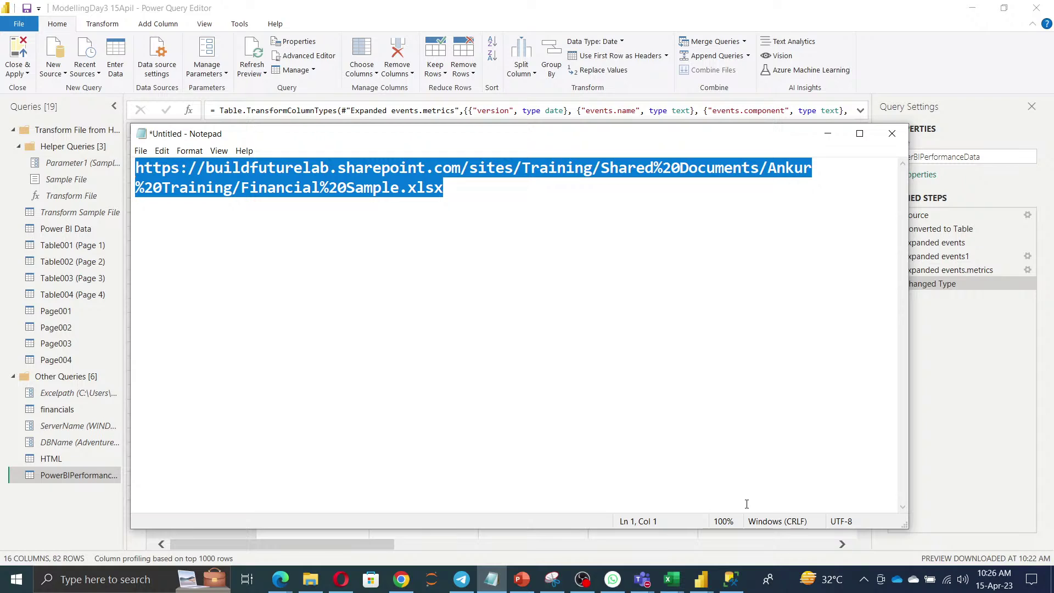
{"action": "key", "text": "alt+Tab"}
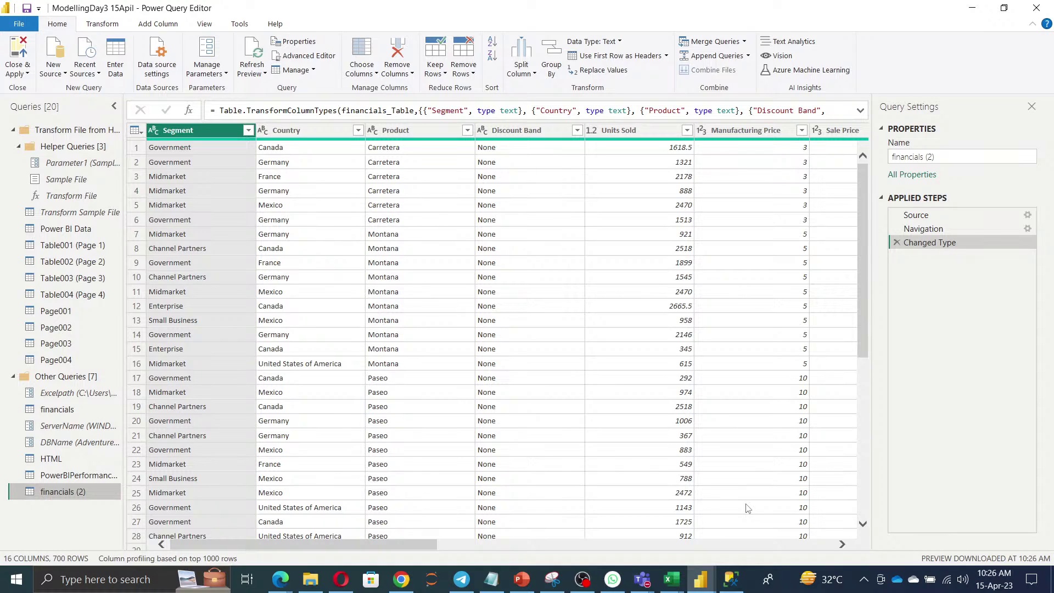
{"action": "left_click", "coordinate": [949, 158]}
{"action": "type", "text": "Sharepoints"}
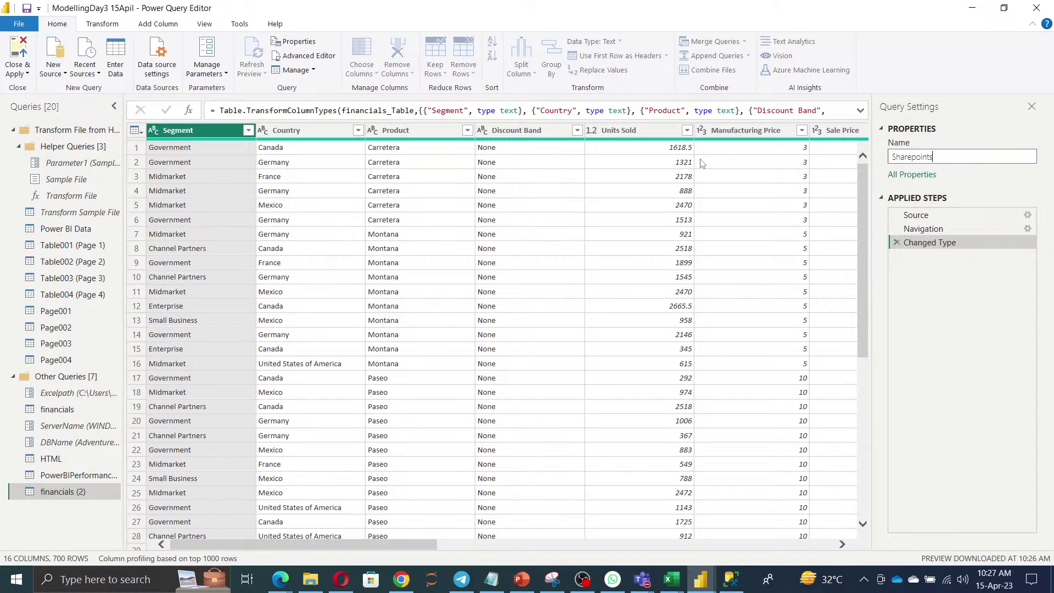
{"action": "left_click", "coordinate": [966, 376]}
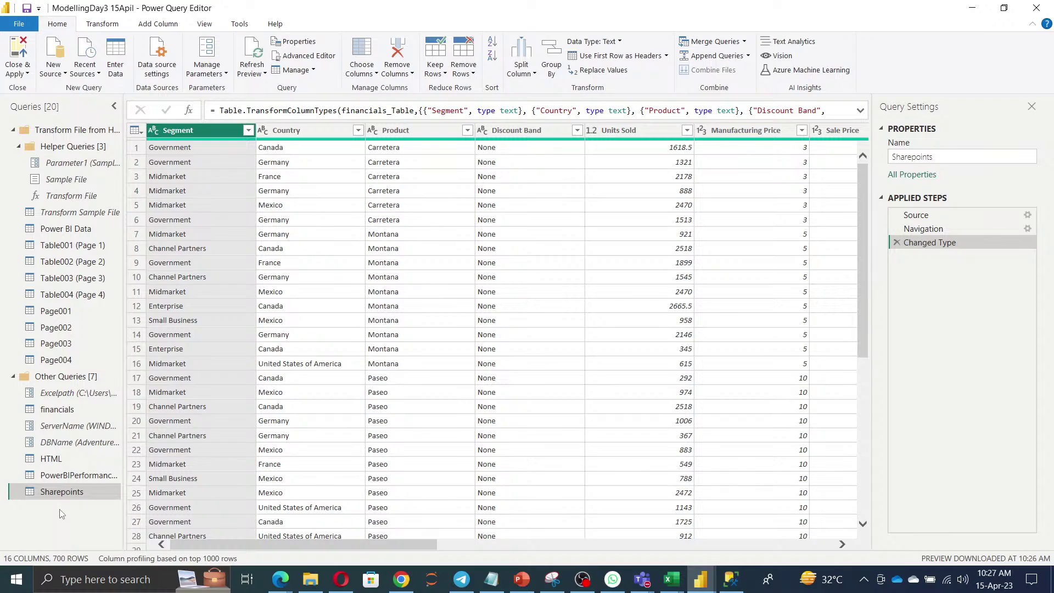
Review the data sources in the current file and the global permissions in the data source settings
{"action": "left_click", "coordinate": [159, 57]}
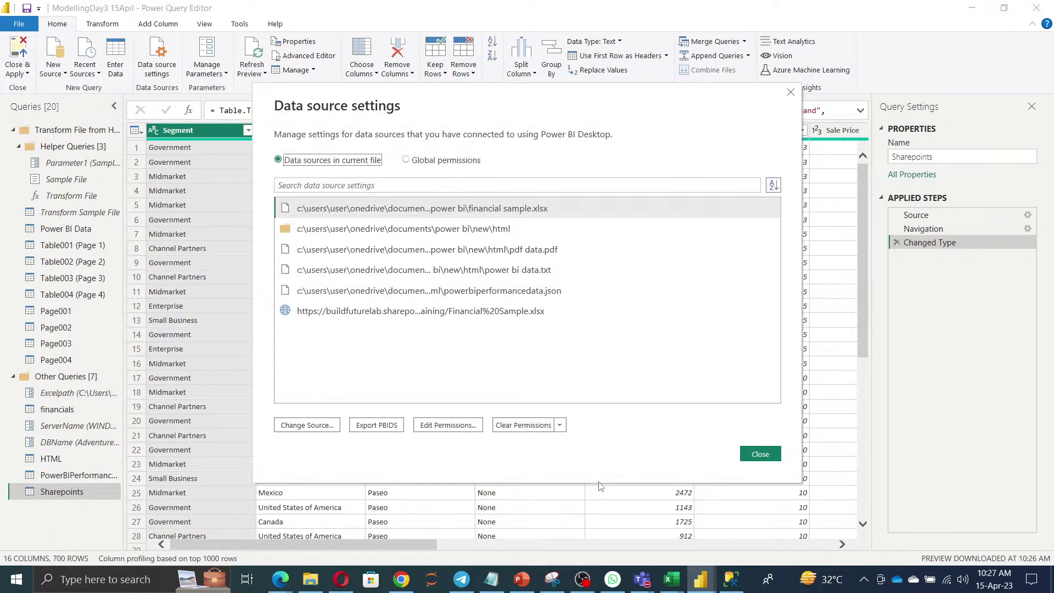
{"action": "left_click", "coordinate": [436, 161]}
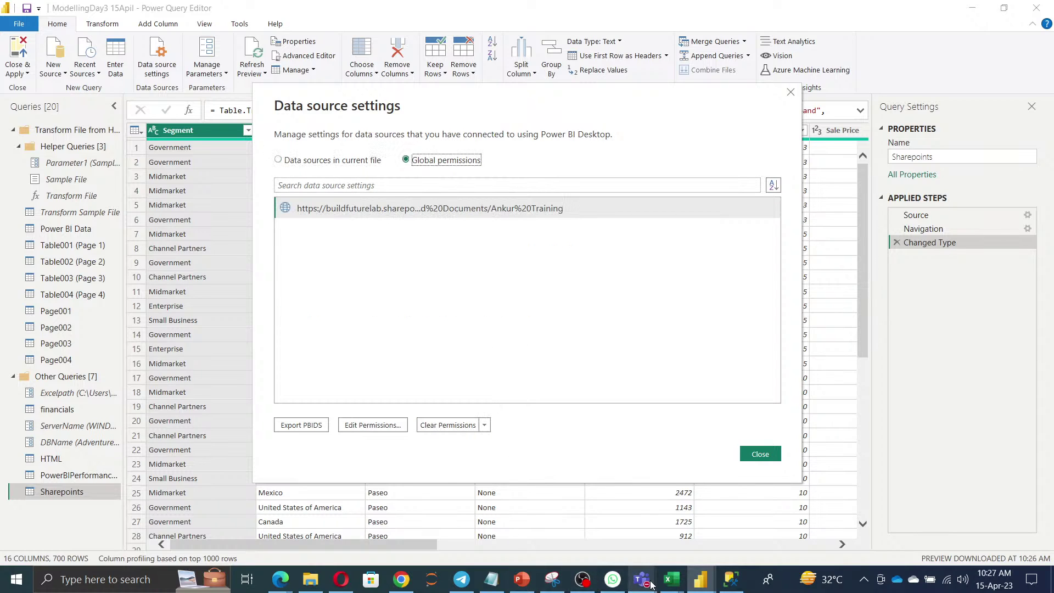
Switch to the Microsoft Teams meeting, admit the guest waiting in the lobby, and return to Power Query Editor
{"action": "mouse_move", "coordinate": [642, 579]}
{"action": "left_click", "coordinate": [654, 519]}
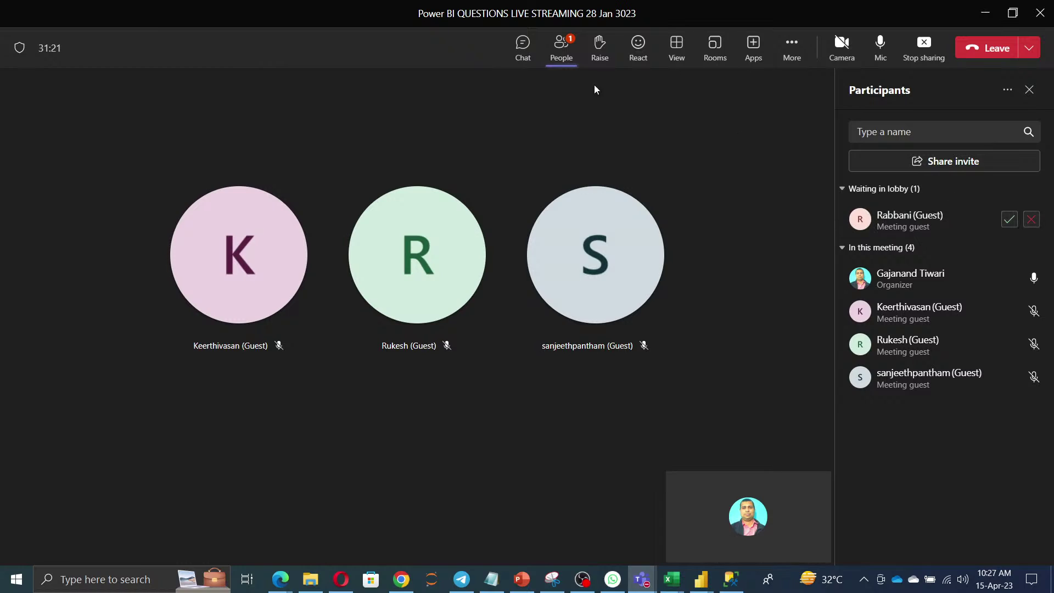
{"action": "left_click", "coordinate": [1009, 219]}
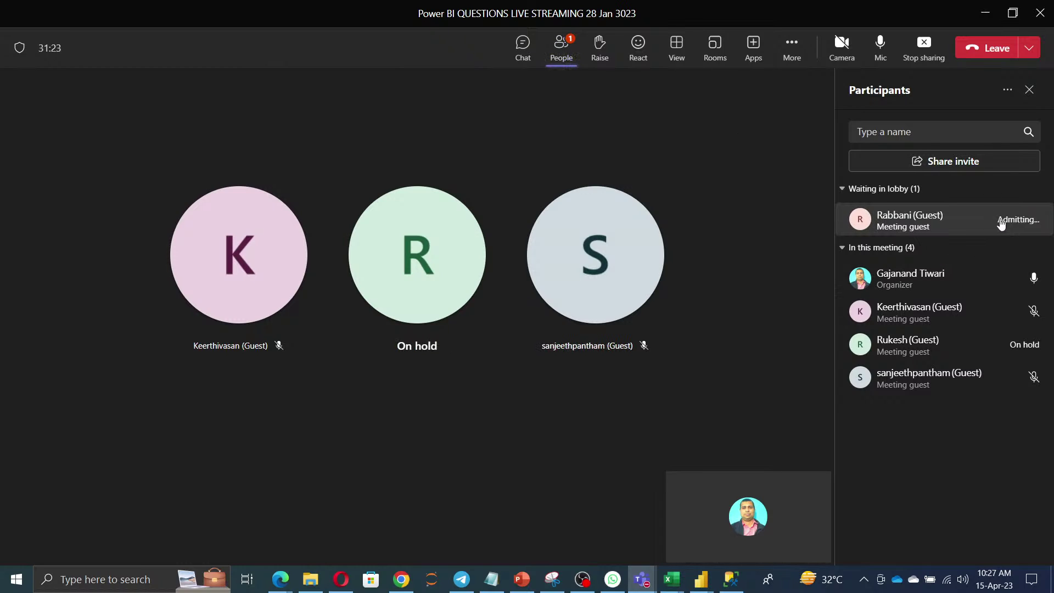
{"action": "left_click", "coordinate": [986, 15]}
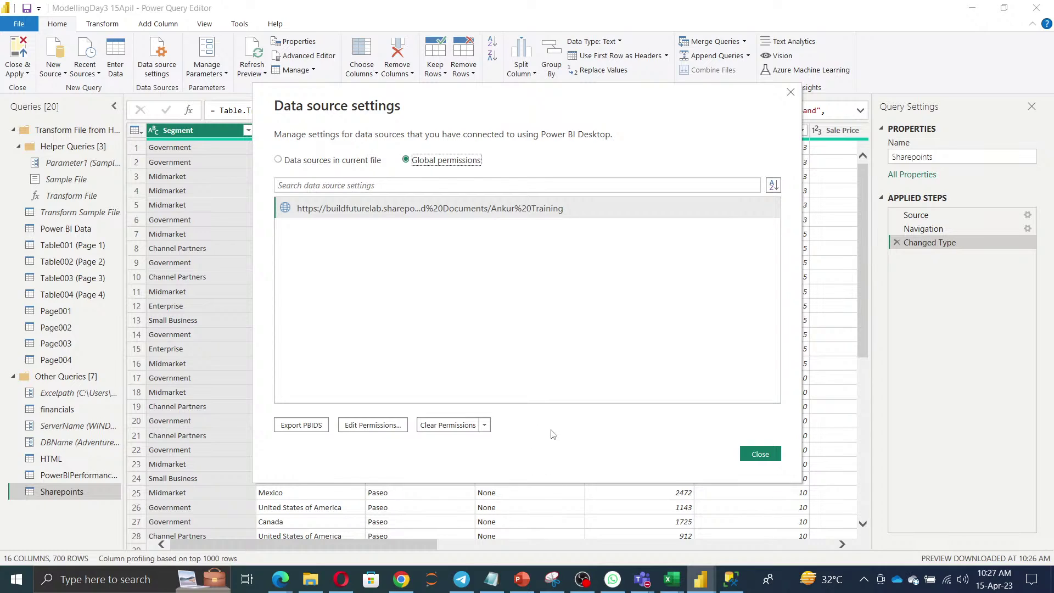
Examine the options for clearing the global permissions and close the data source settings
{"action": "left_click", "coordinate": [484, 425]}
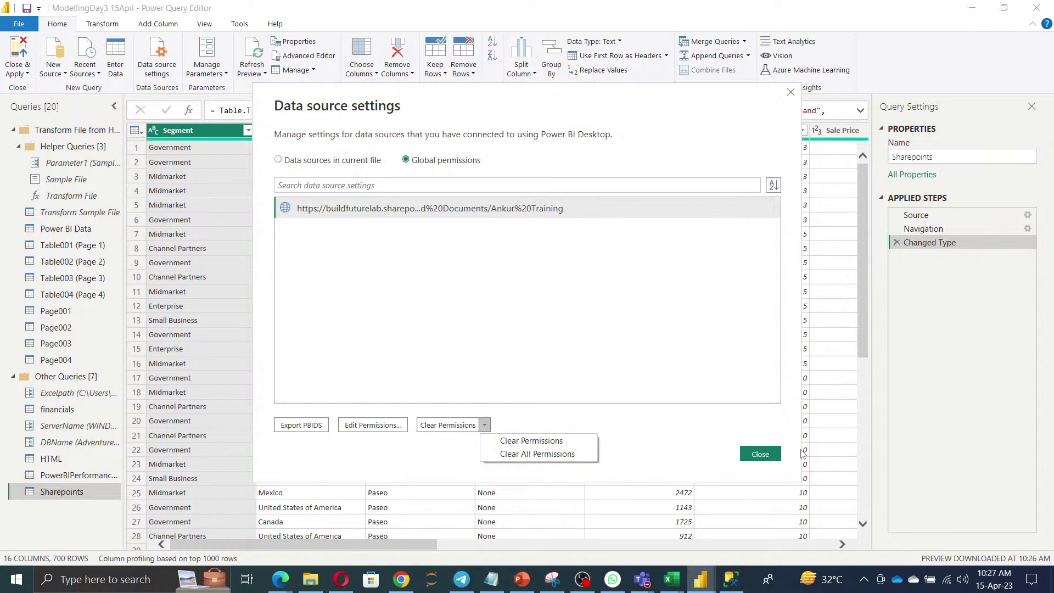
{"action": "left_click", "coordinate": [777, 458]}
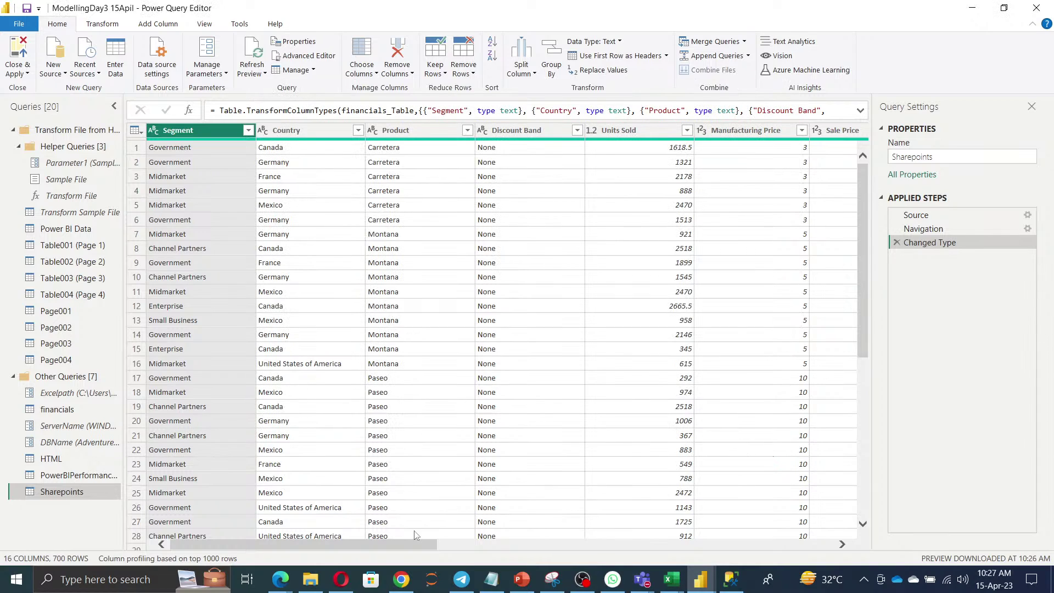
{"action": "mouse_move", "coordinate": [664, 581]}
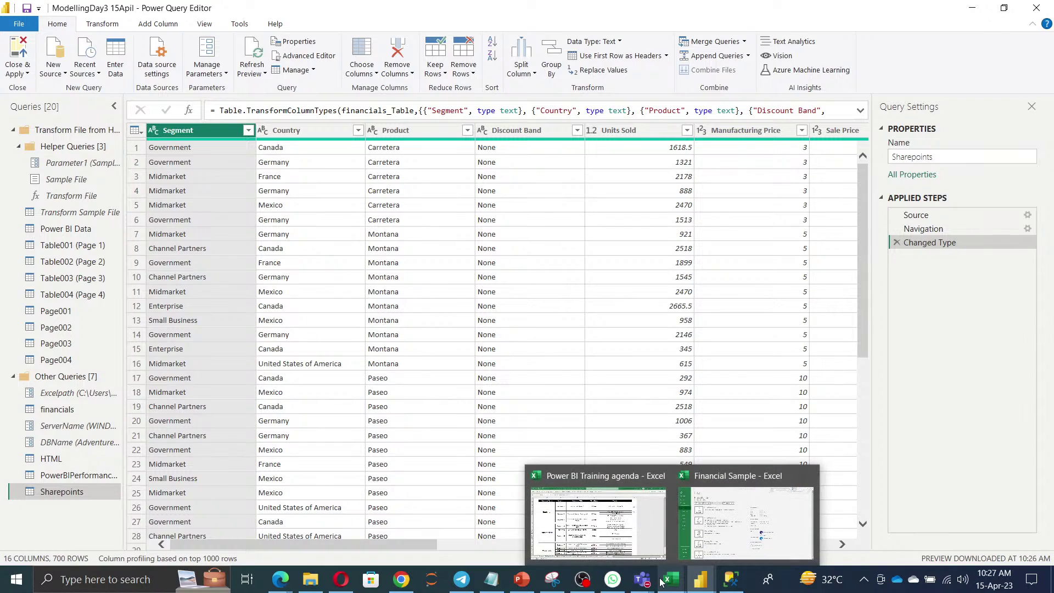
Switch to the Power BI training agenda in Excel, select the Edit Queries/Transformation topic of Session 2, and return to Power Query Editor
{"action": "left_click", "coordinate": [736, 519]}
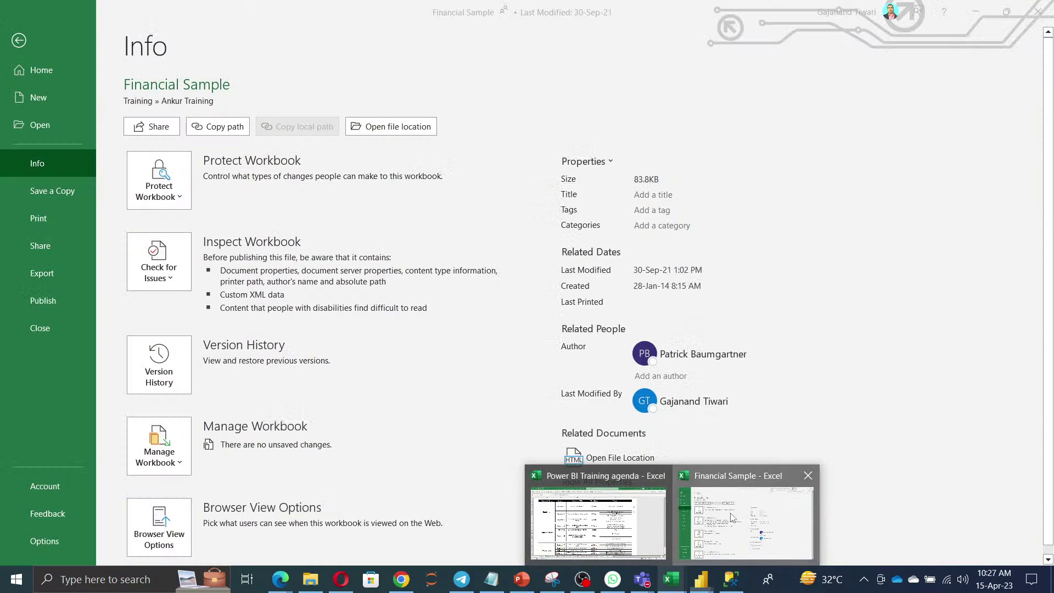
{"action": "key", "text": "Escape"}
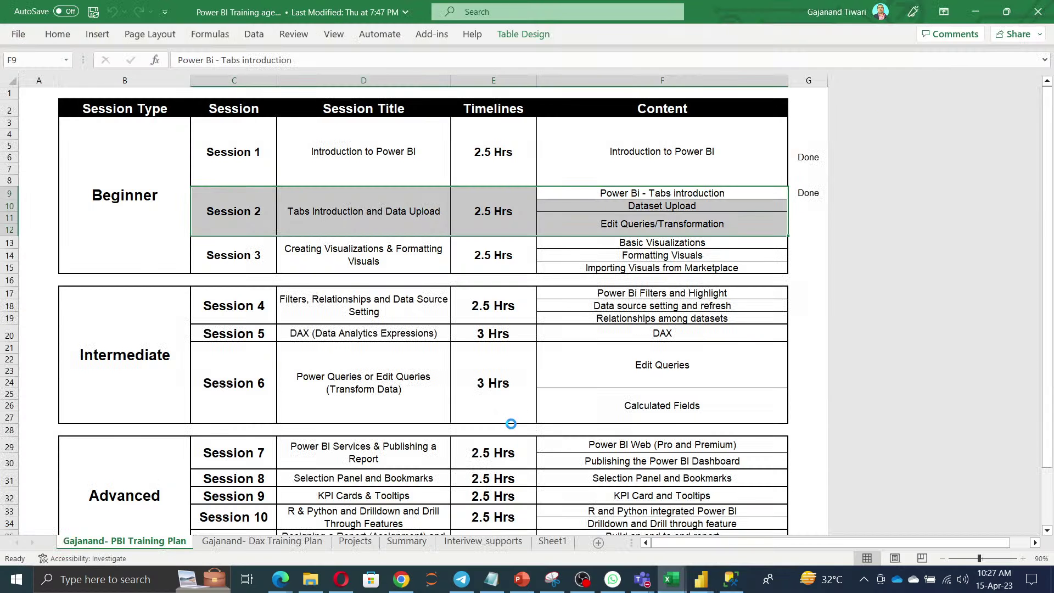
{"action": "left_click", "coordinate": [643, 221]}
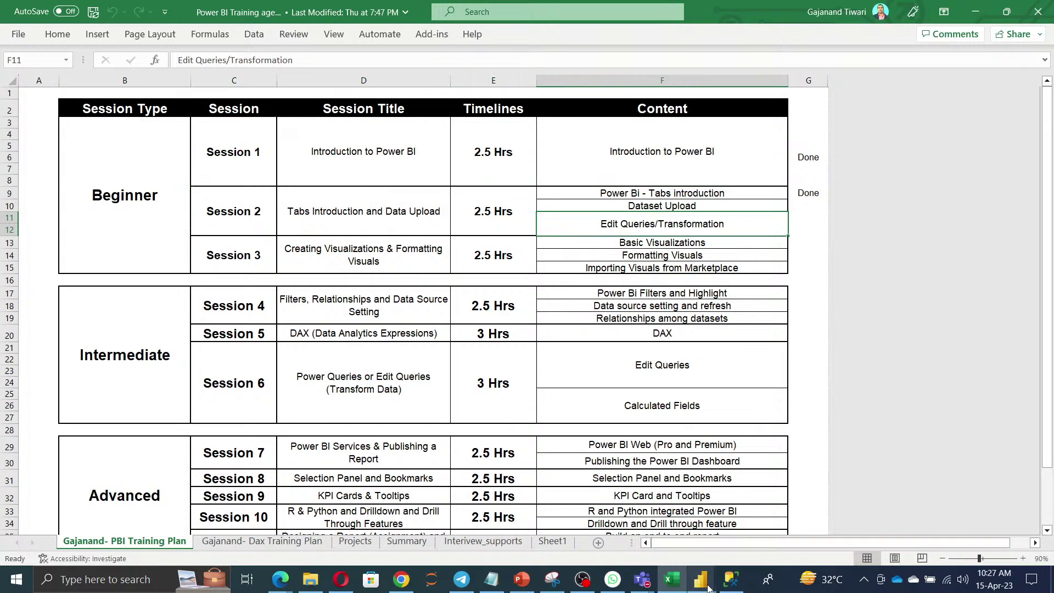
{"action": "mouse_move", "coordinate": [702, 580]}
{"action": "left_click", "coordinate": [832, 516]}
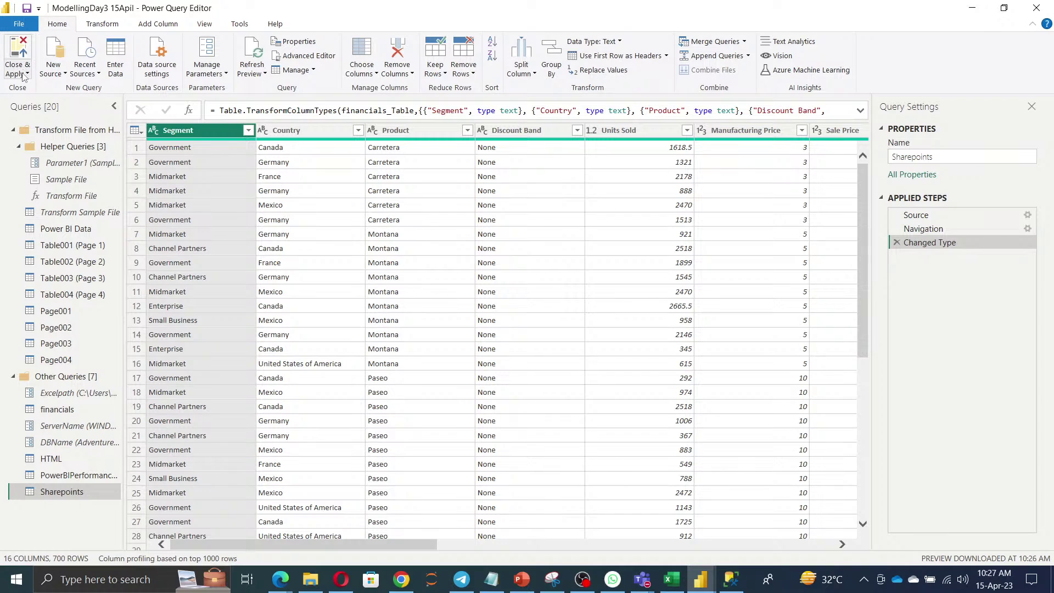
Close Power Query Editor with the query changes applied and save the report in Power BI Desktop
{"action": "left_click", "coordinate": [19, 70]}
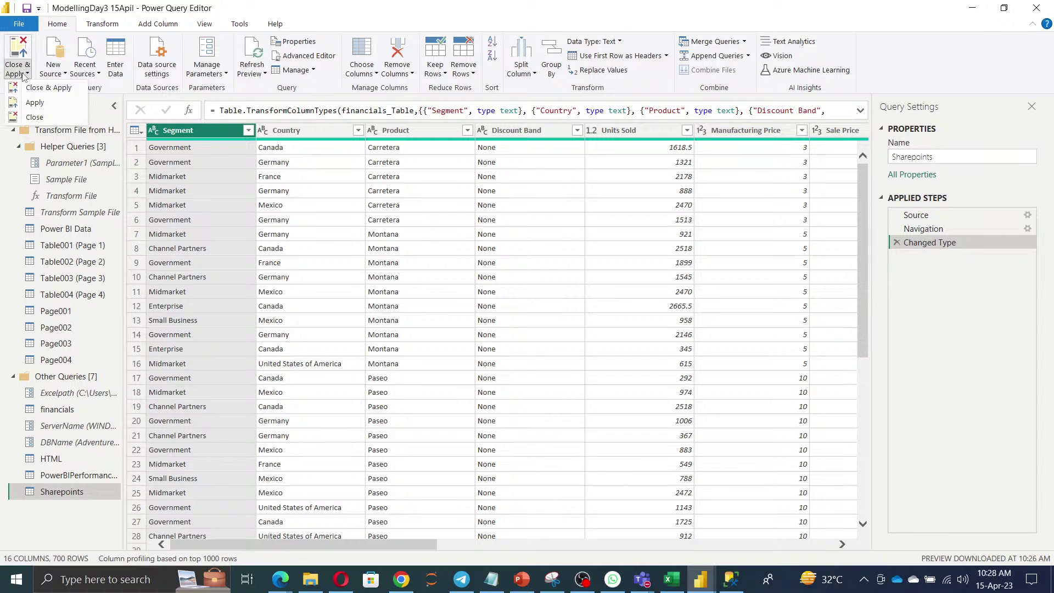
{"action": "left_click", "coordinate": [46, 89]}
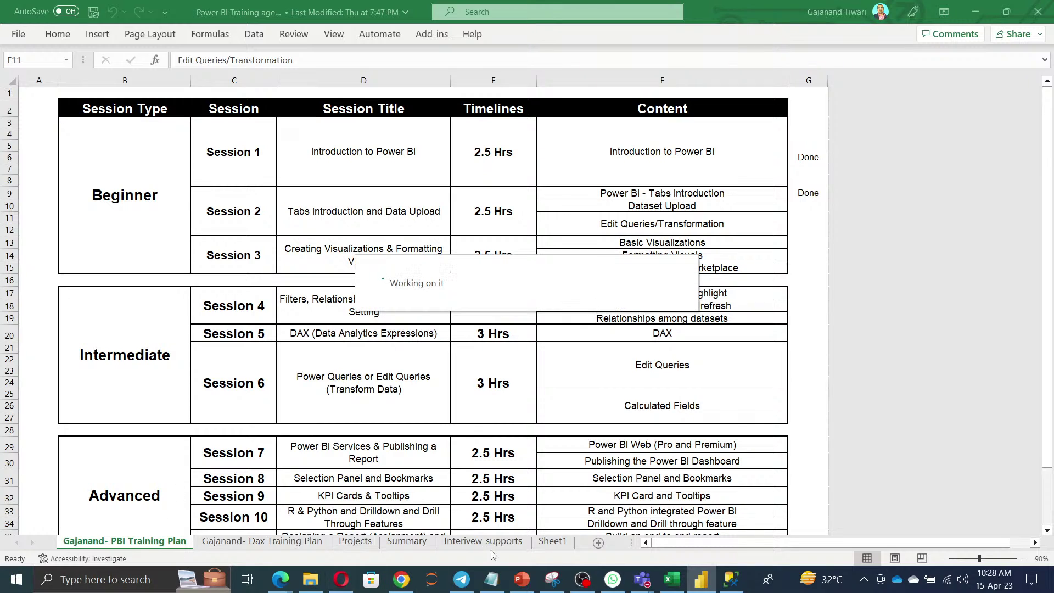
{"action": "left_click", "coordinate": [698, 580]}
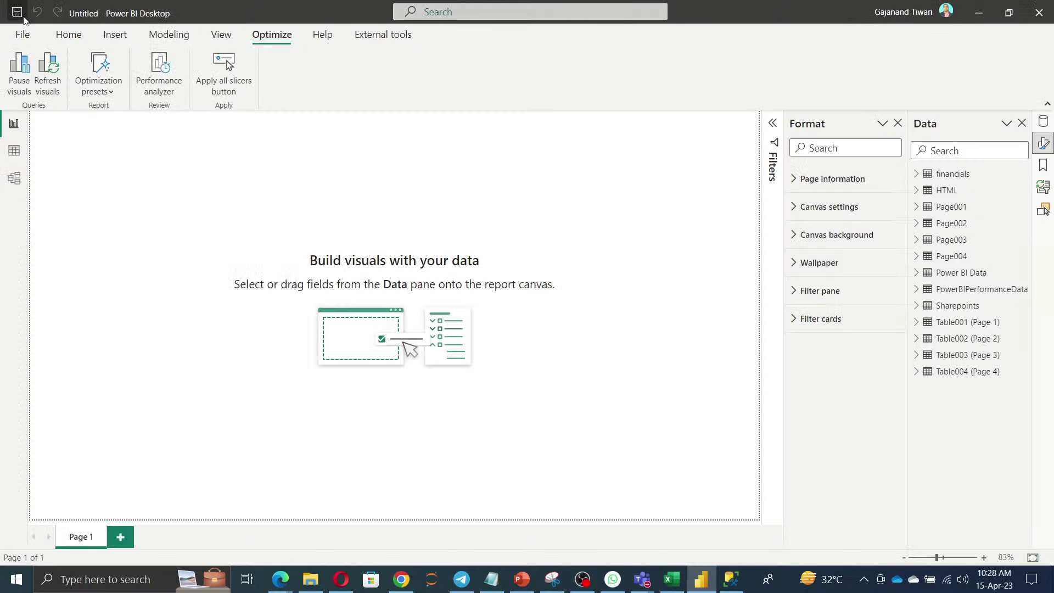
{"action": "left_click", "coordinate": [16, 11]}
Start a new report, and open the Power BI Book Mark Dashboard file from the Projects folder in File Explorer
{"action": "left_click", "coordinate": [22, 35]}
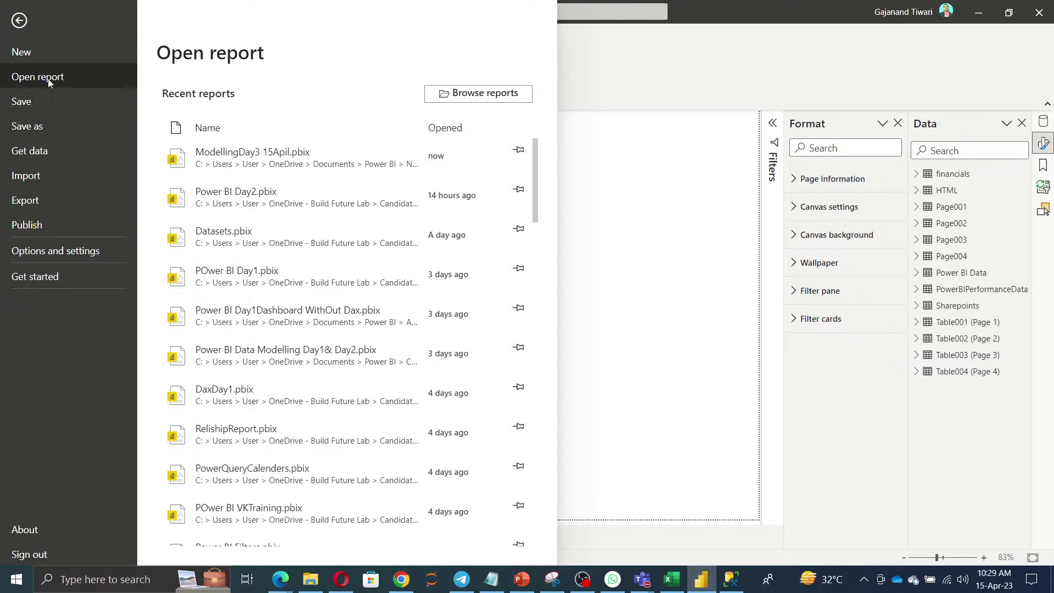
{"action": "left_click", "coordinate": [22, 52]}
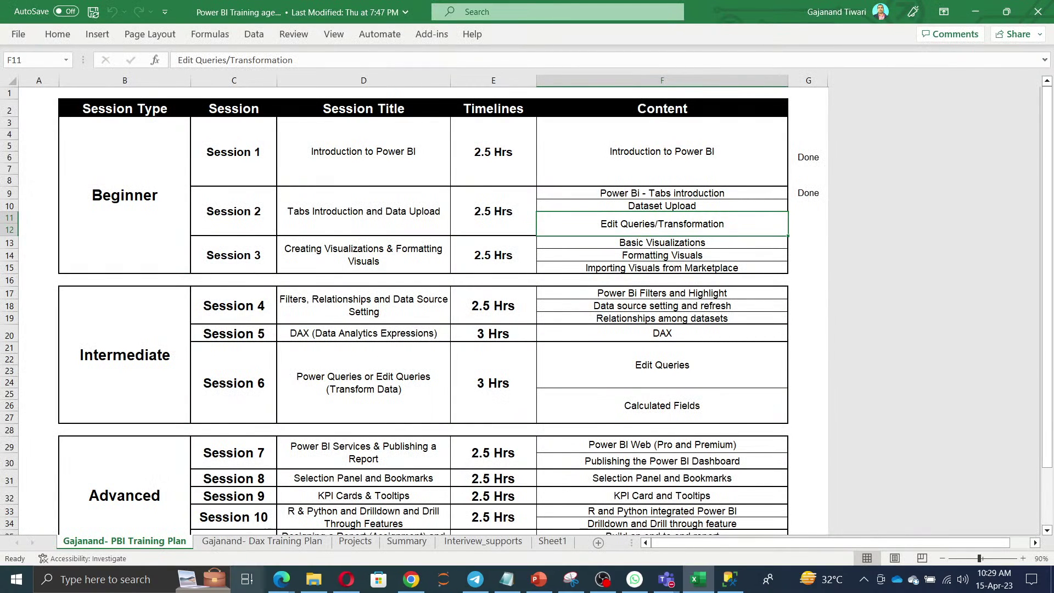
{"action": "mouse_move", "coordinate": [311, 586]}
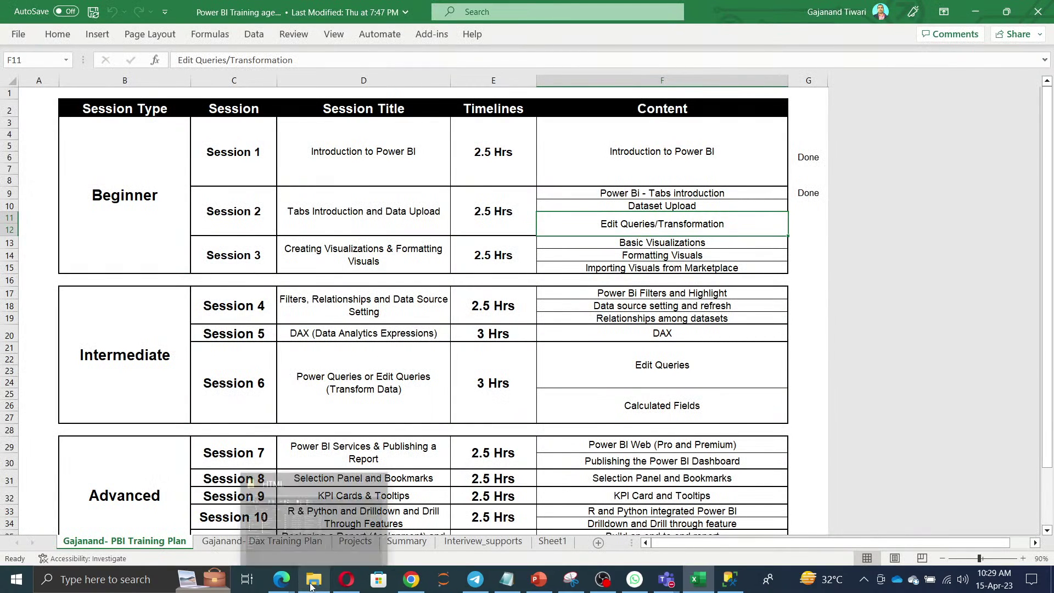
{"action": "left_click", "coordinate": [296, 513]}
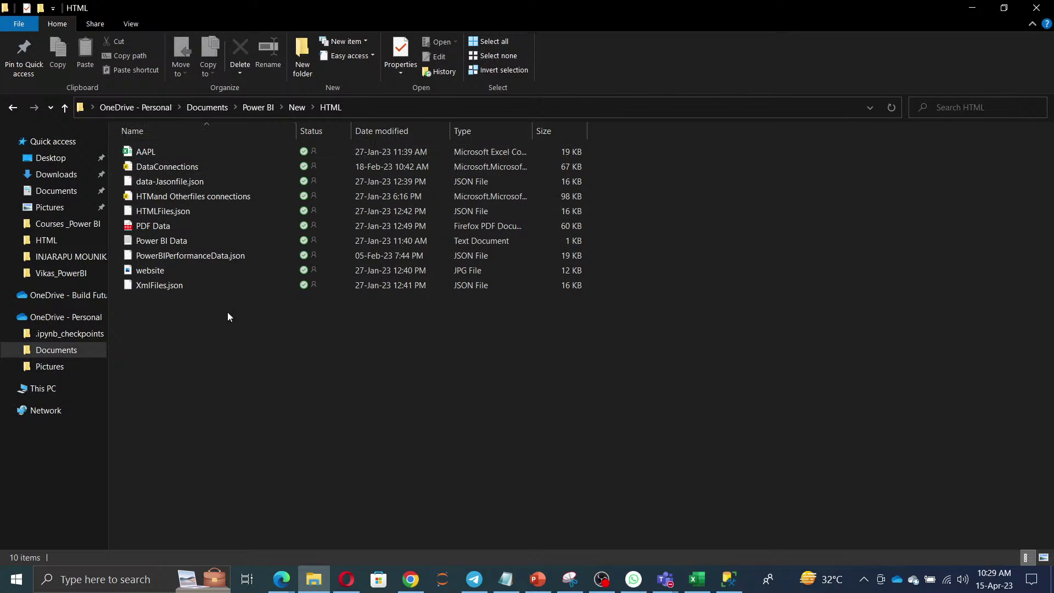
{"action": "key", "text": "BackSpace"}
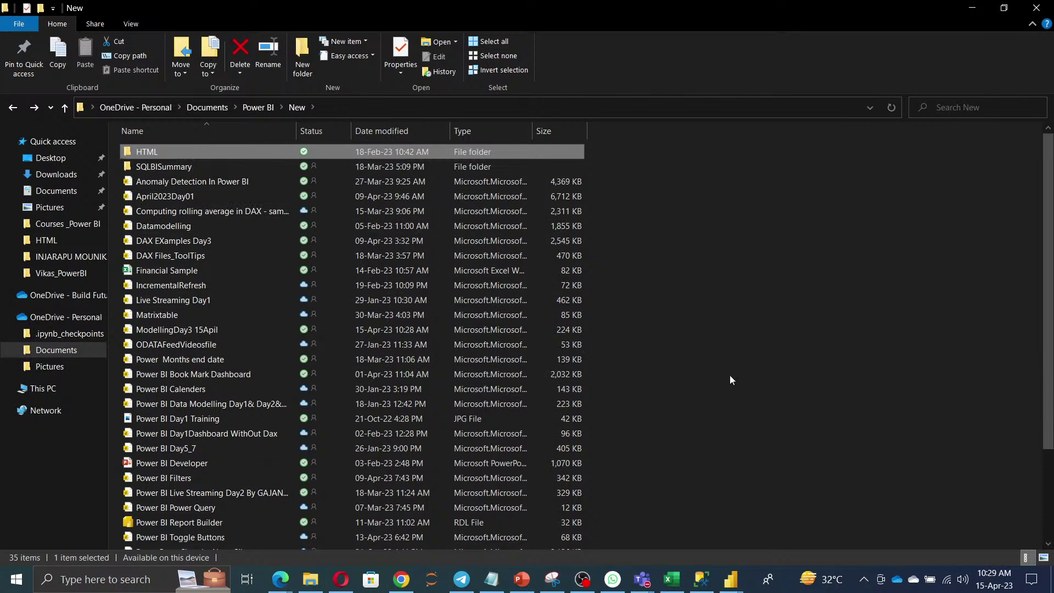
{"action": "key", "text": "BackSpace"}
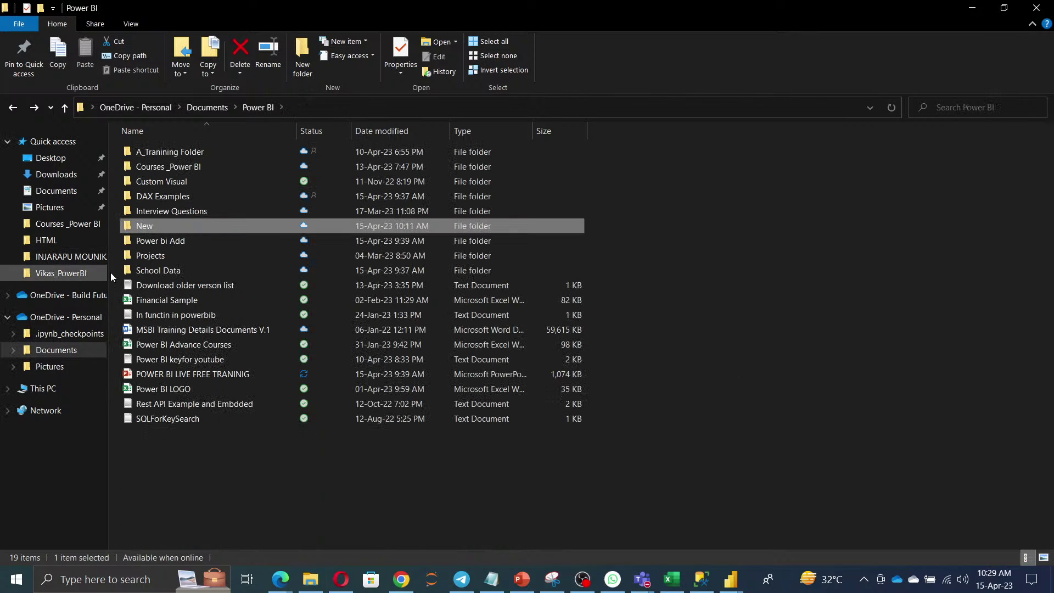
{"action": "left_click", "coordinate": [153, 257]}
{"action": "double_click", "coordinate": [154, 257]}
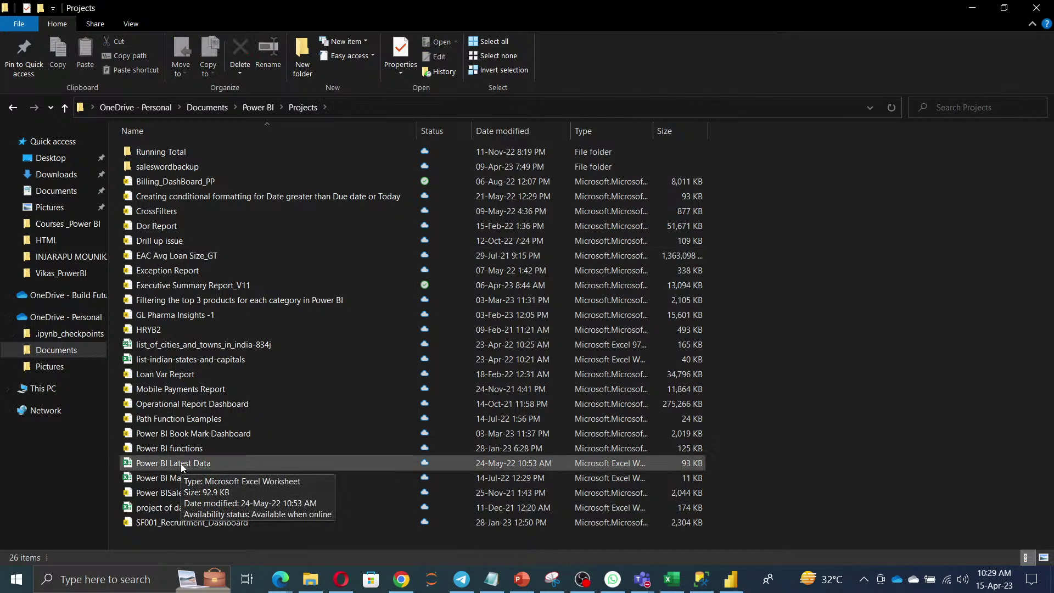
{"action": "double_click", "coordinate": [179, 434]}
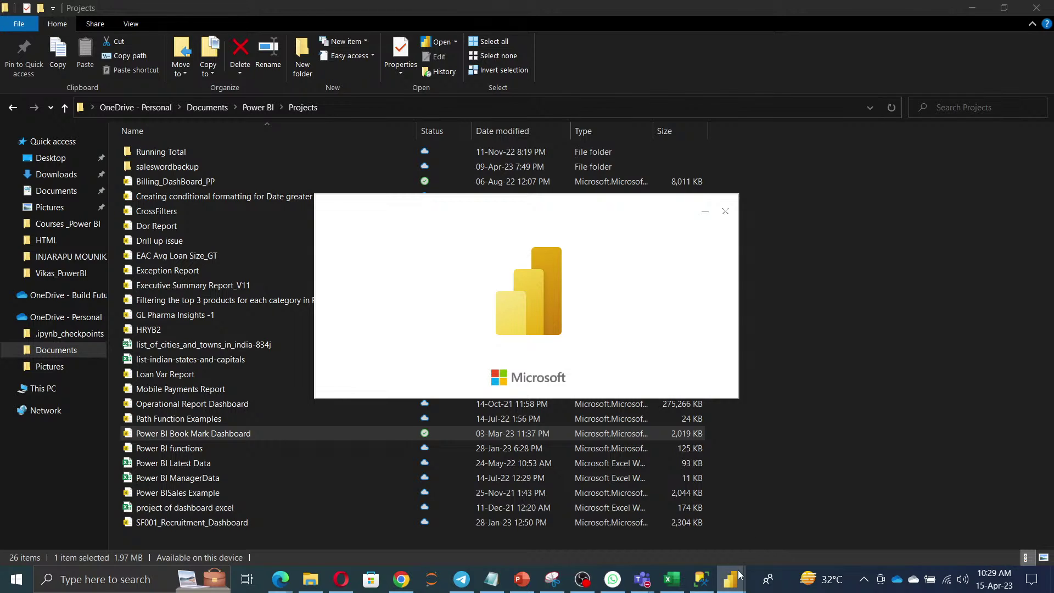
Add a blank page to the Book Mark Dashboard report
{"action": "mouse_move", "coordinate": [730, 579]}
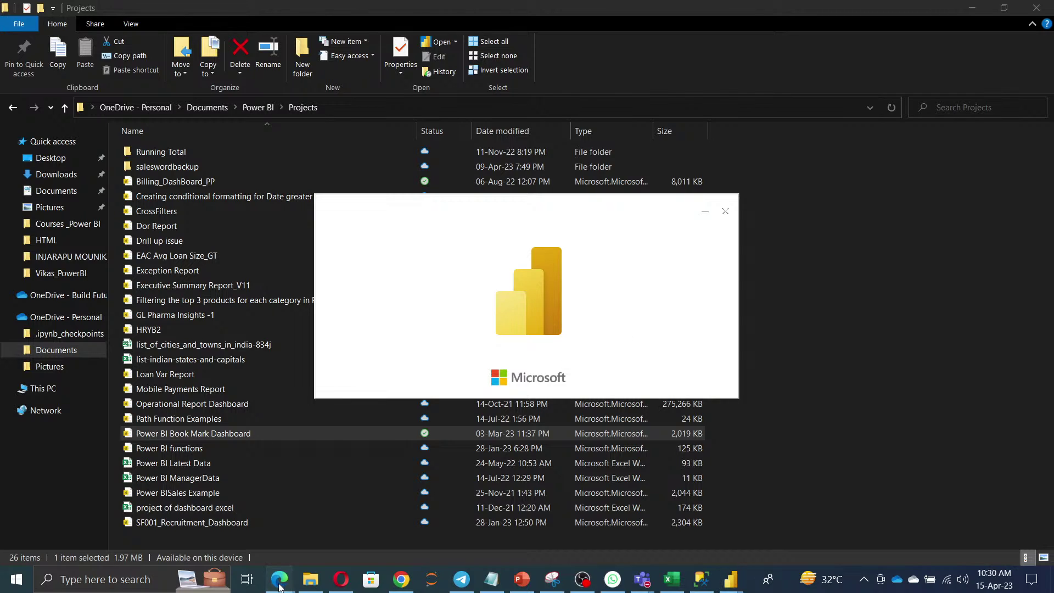
{"action": "mouse_move", "coordinate": [280, 579]}
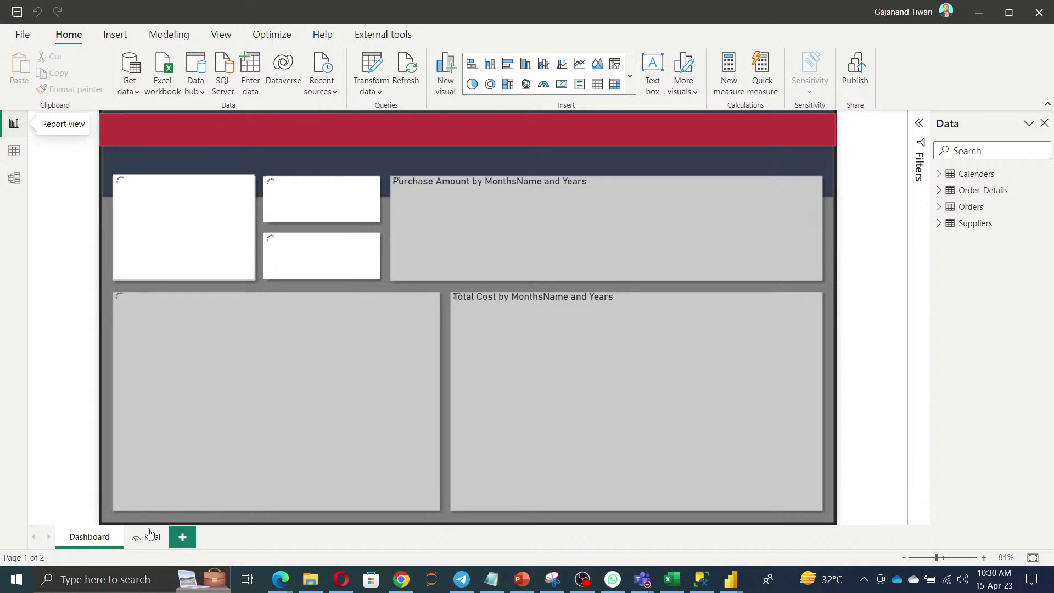
{"action": "left_click", "coordinate": [183, 538]}
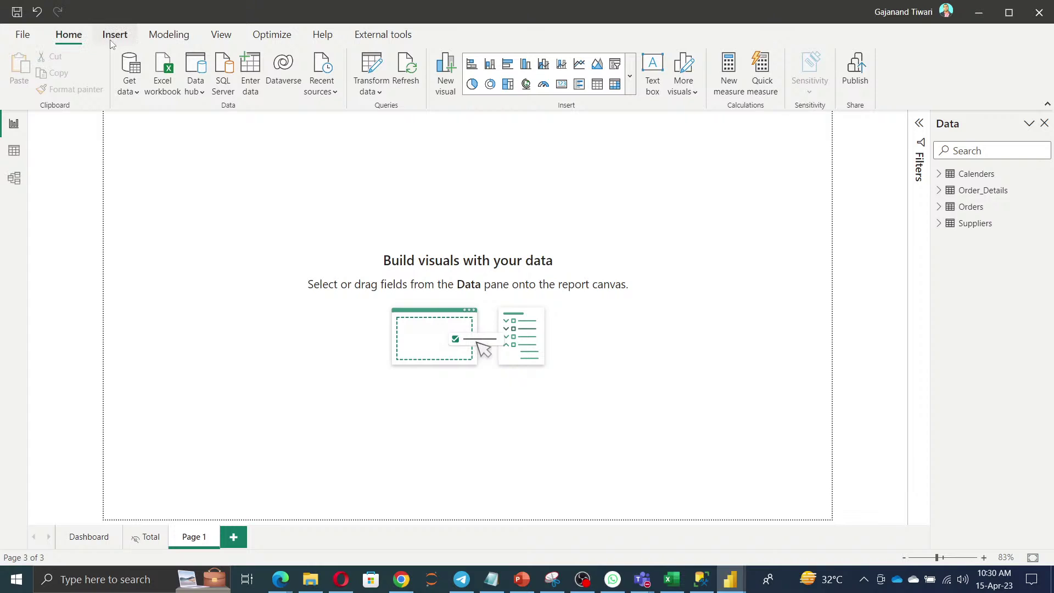
Review the Transform, Add Column and View commands in Power Query Editor, and the Insert commands in the report window
{"action": "left_click", "coordinate": [377, 67]}
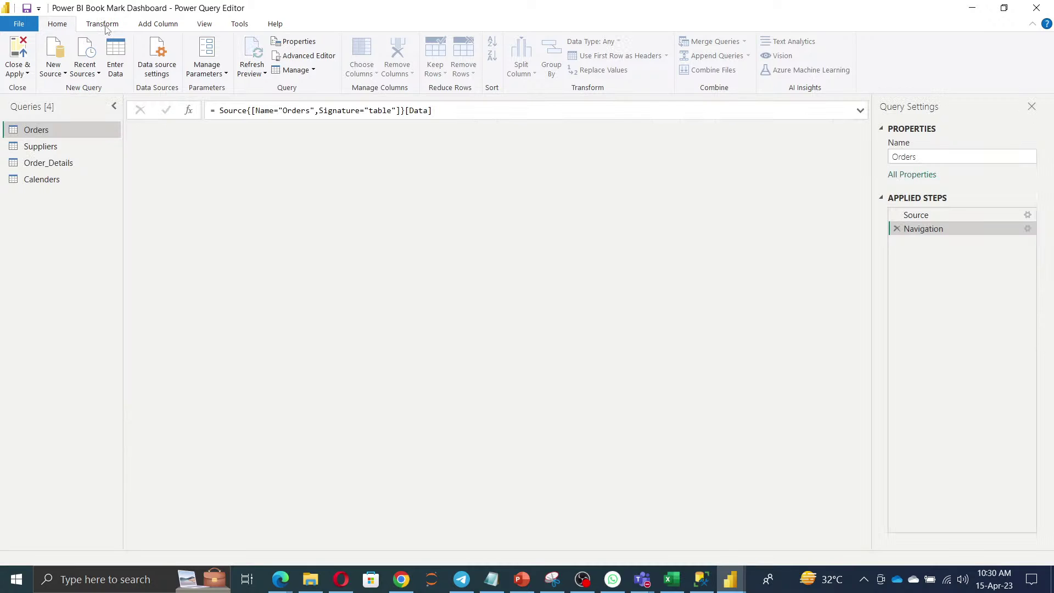
{"action": "left_click", "coordinate": [104, 25]}
{"action": "left_click", "coordinate": [165, 27]}
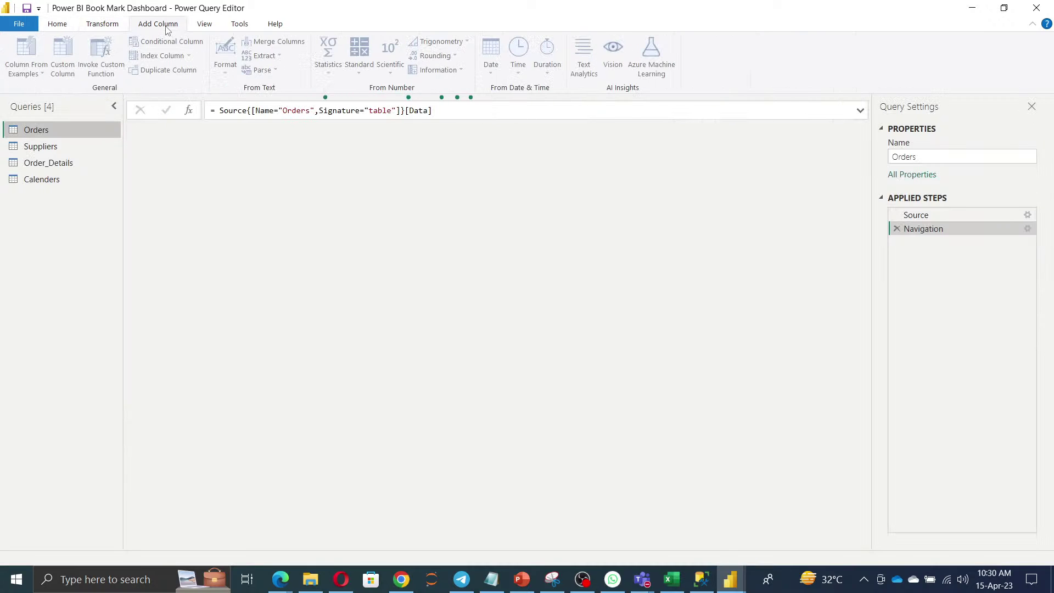
{"action": "left_click", "coordinate": [204, 24]}
{"action": "left_click", "coordinate": [972, 11]}
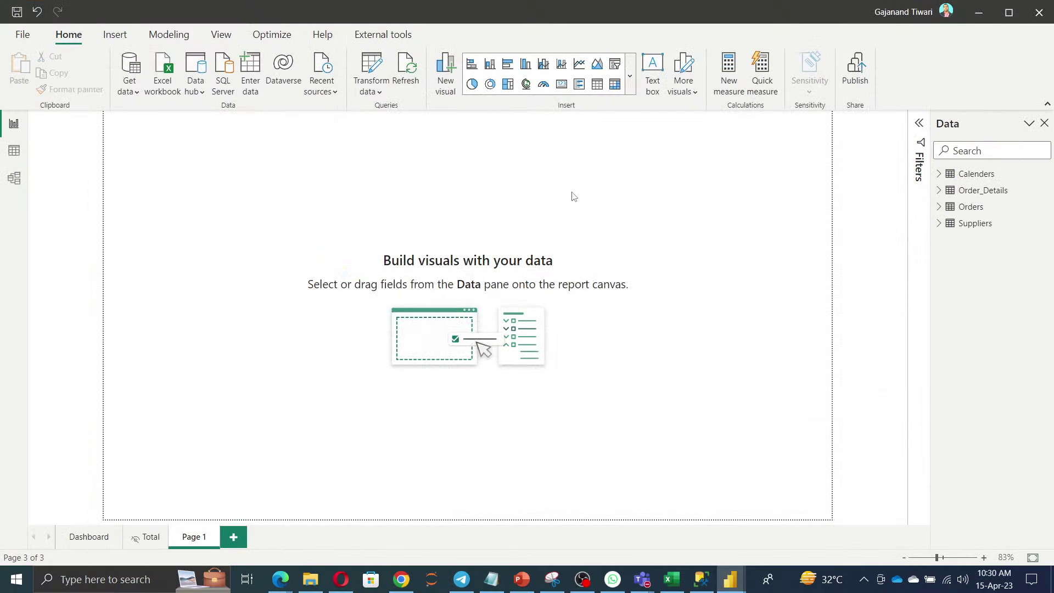
{"action": "left_click", "coordinate": [121, 37]}
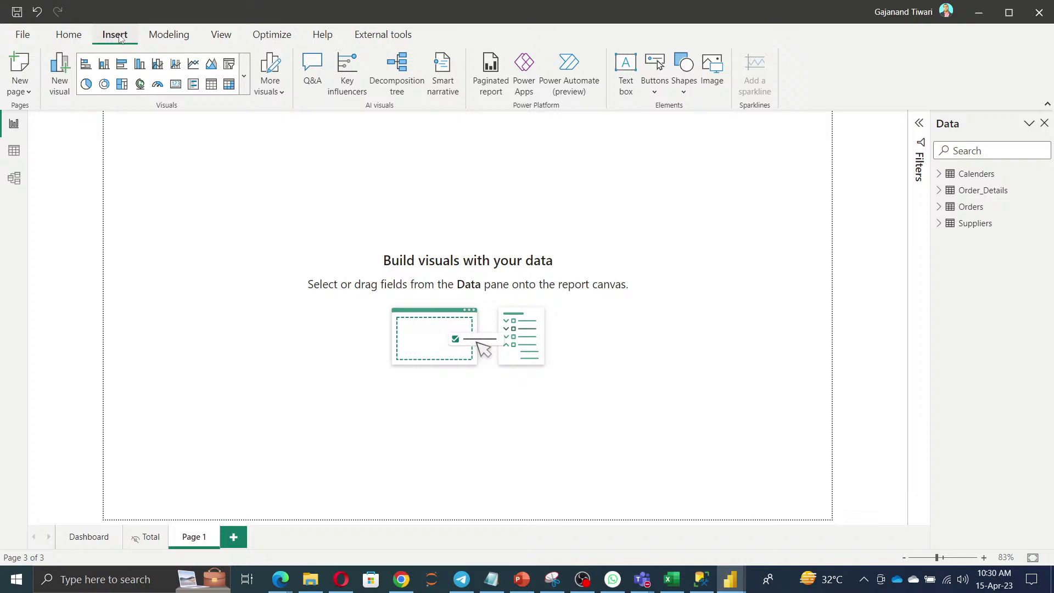
Start a new field parameter, preview the Numeric range options, and set the variable type back to Fields
{"action": "left_click", "coordinate": [171, 39]}
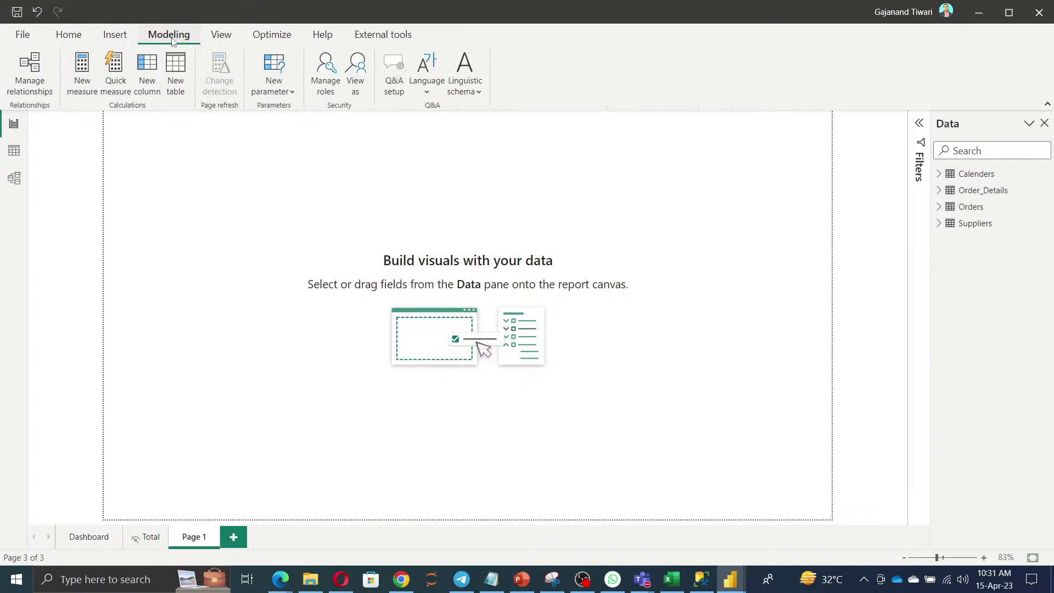
{"action": "left_click", "coordinate": [291, 93]}
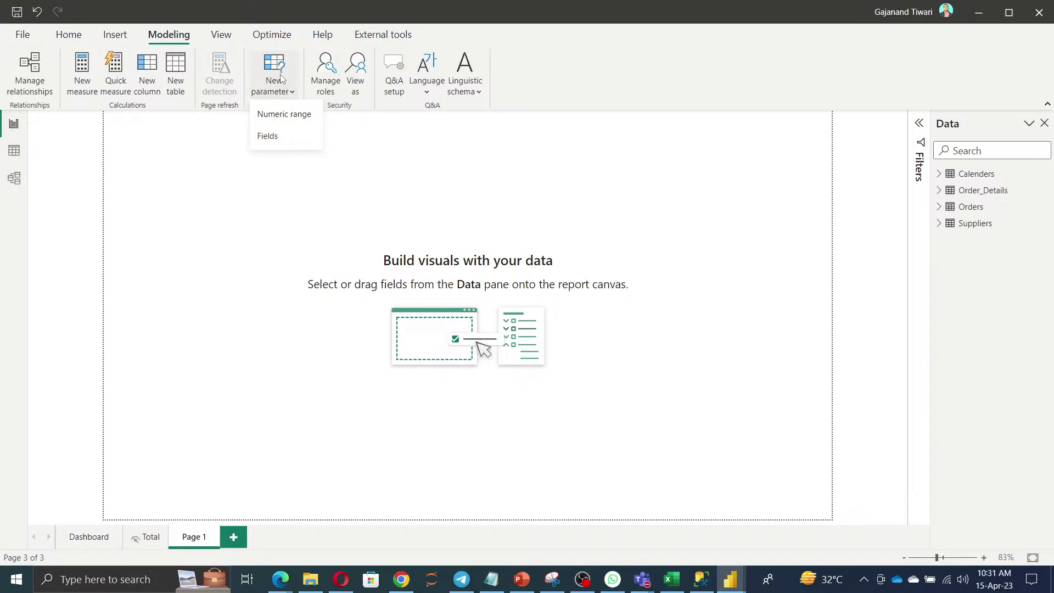
{"action": "left_click", "coordinate": [275, 144]}
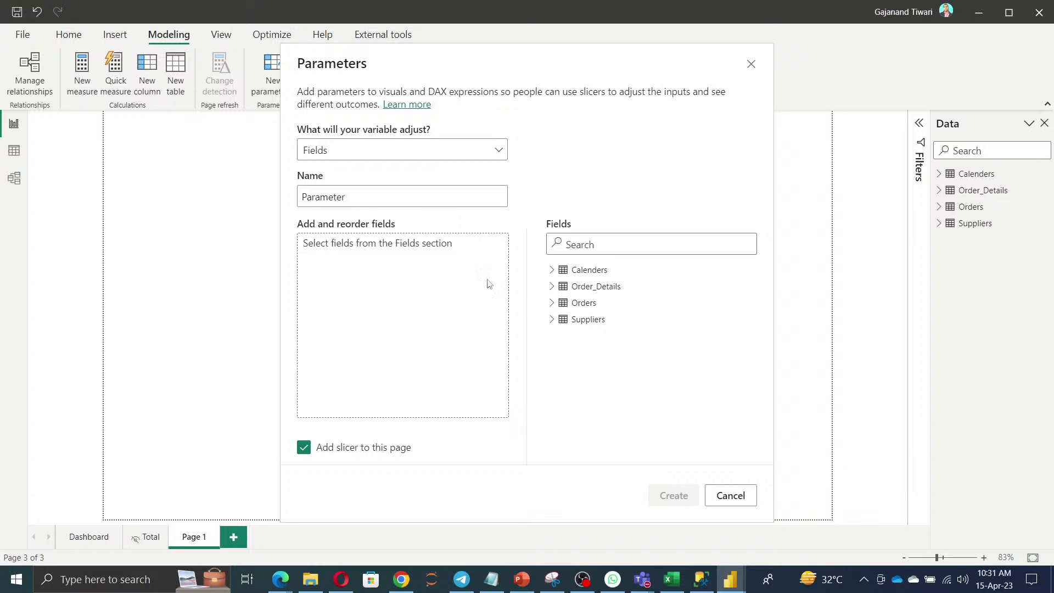
{"action": "left_click", "coordinate": [494, 156]}
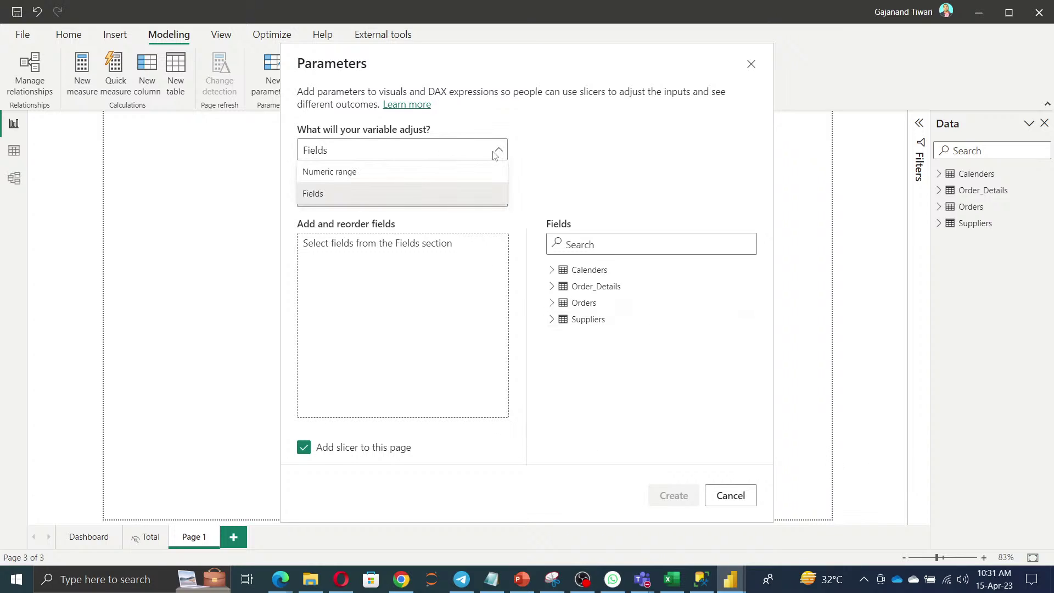
{"action": "left_click", "coordinate": [335, 173]}
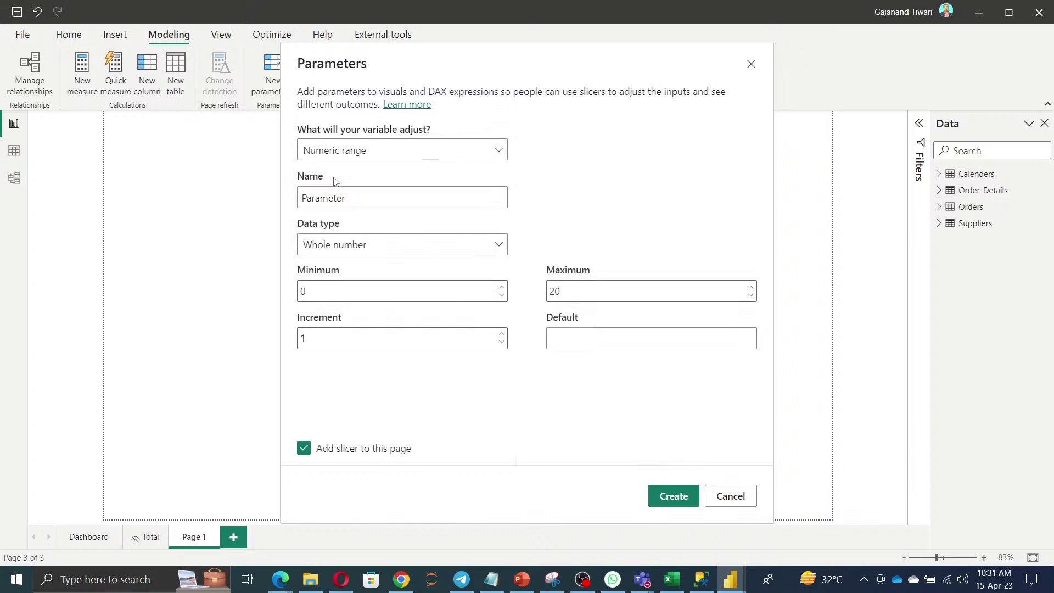
{"action": "left_click", "coordinate": [407, 151]}
{"action": "left_click", "coordinate": [366, 192]}
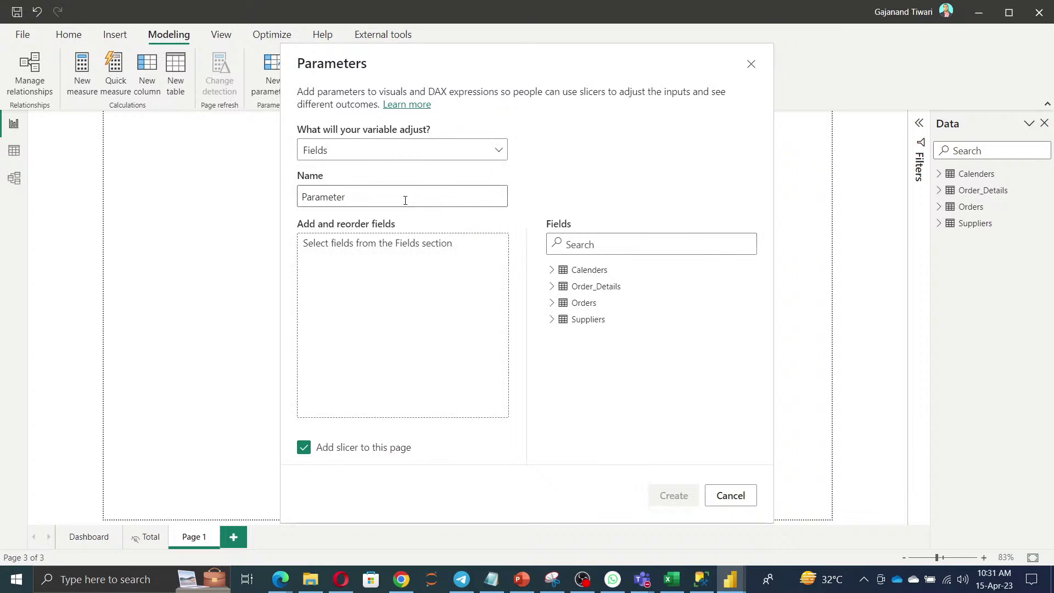
Create the field parameter from MonthsName, Years, ShipCountry and ShipRegion, with its slicer added to the page
{"action": "left_click", "coordinate": [552, 271]}
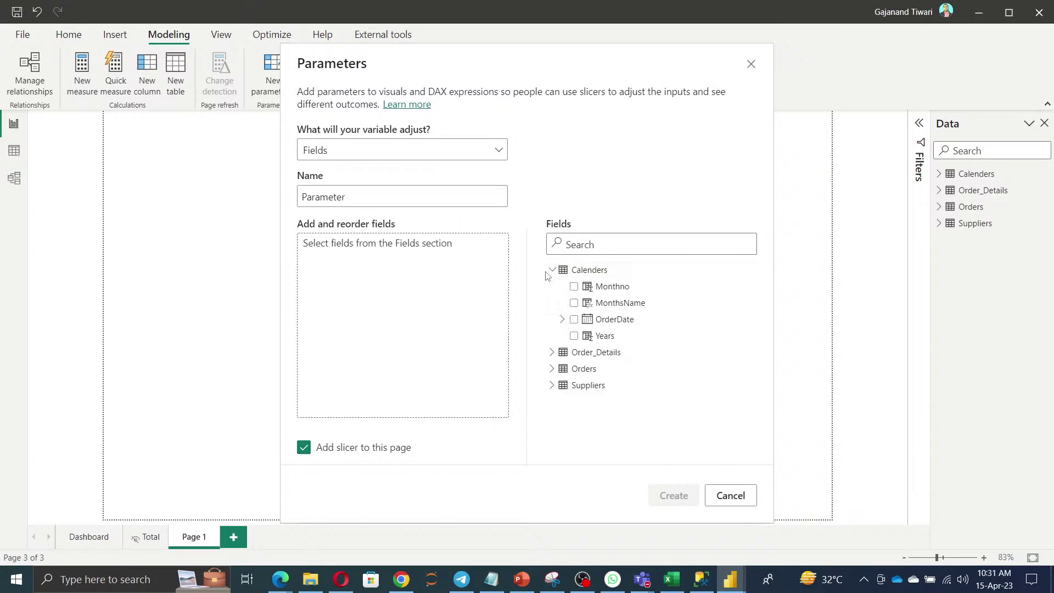
{"action": "left_click", "coordinate": [574, 303]}
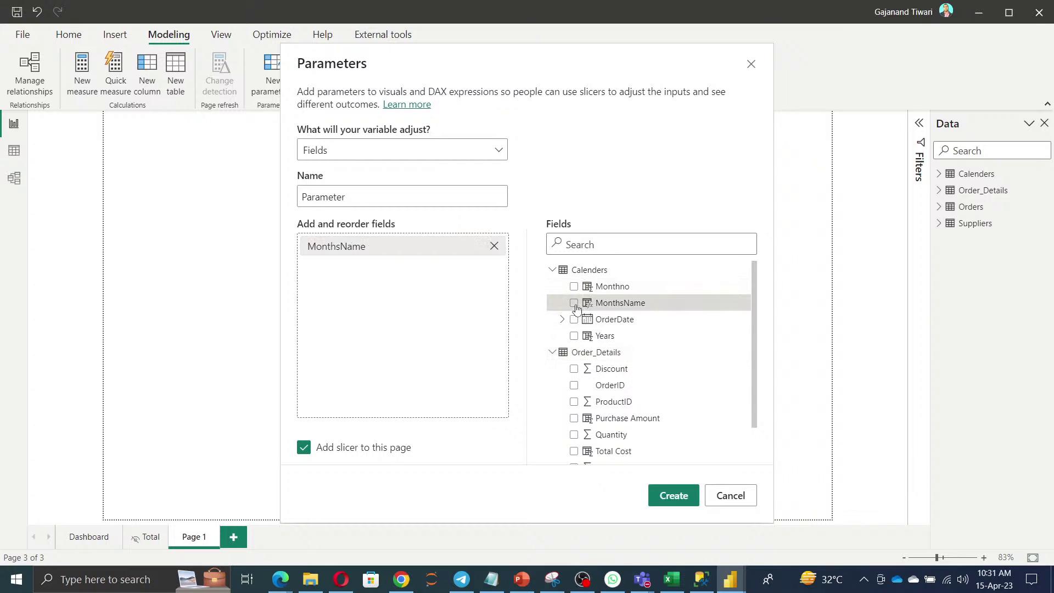
{"action": "left_click", "coordinate": [574, 336]}
{"action": "scroll", "coordinate": [572, 345], "scroll_direction": "down", "scroll_amount": 1}
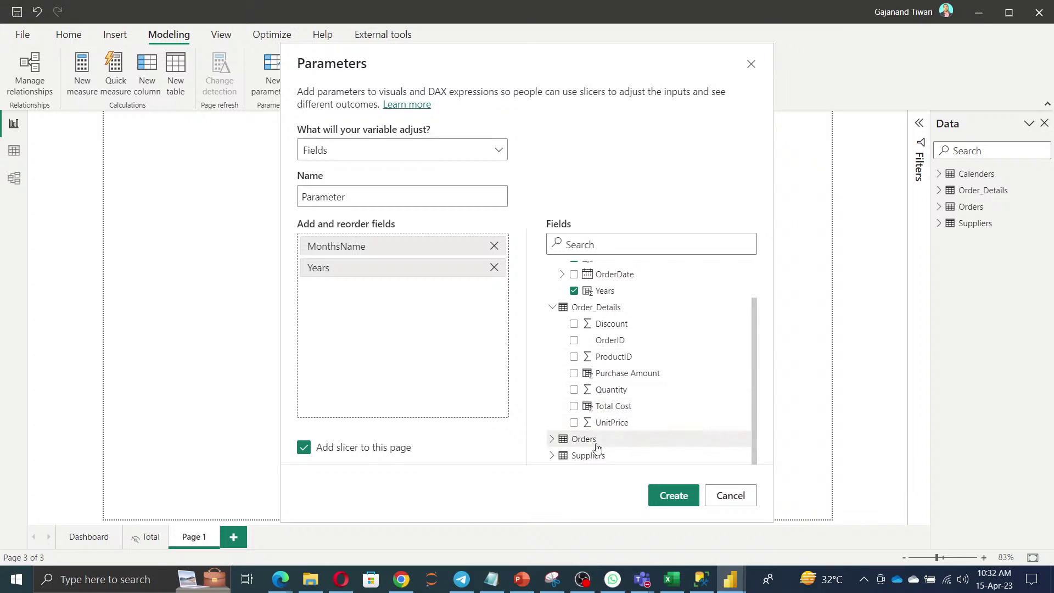
{"action": "left_click", "coordinate": [553, 439]}
{"action": "scroll", "coordinate": [576, 395], "scroll_direction": "down", "scroll_amount": 3}
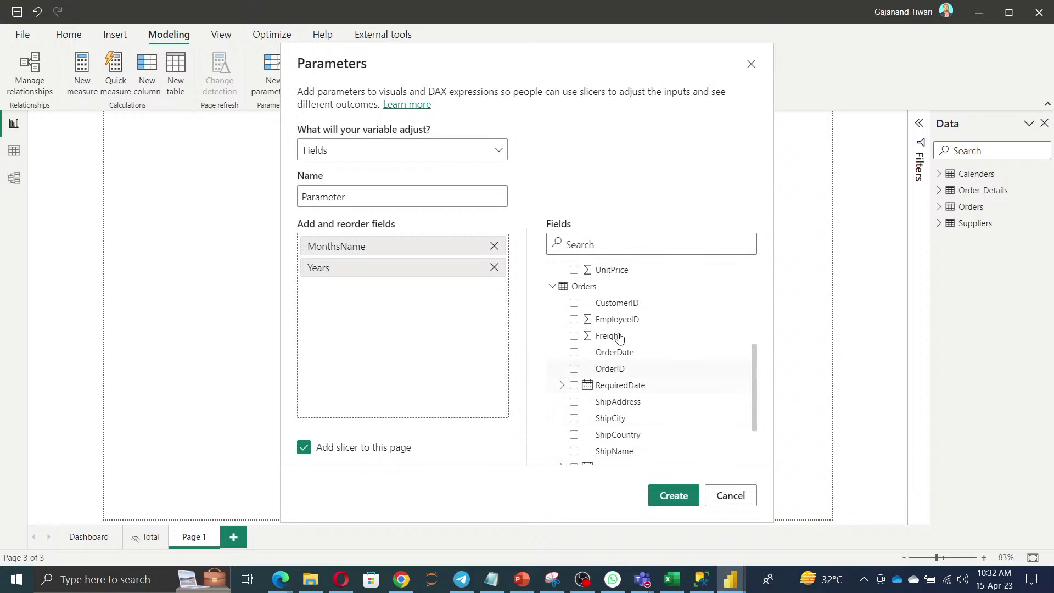
{"action": "left_click", "coordinate": [574, 434]}
{"action": "scroll", "coordinate": [592, 464], "scroll_direction": "down", "scroll_amount": 1}
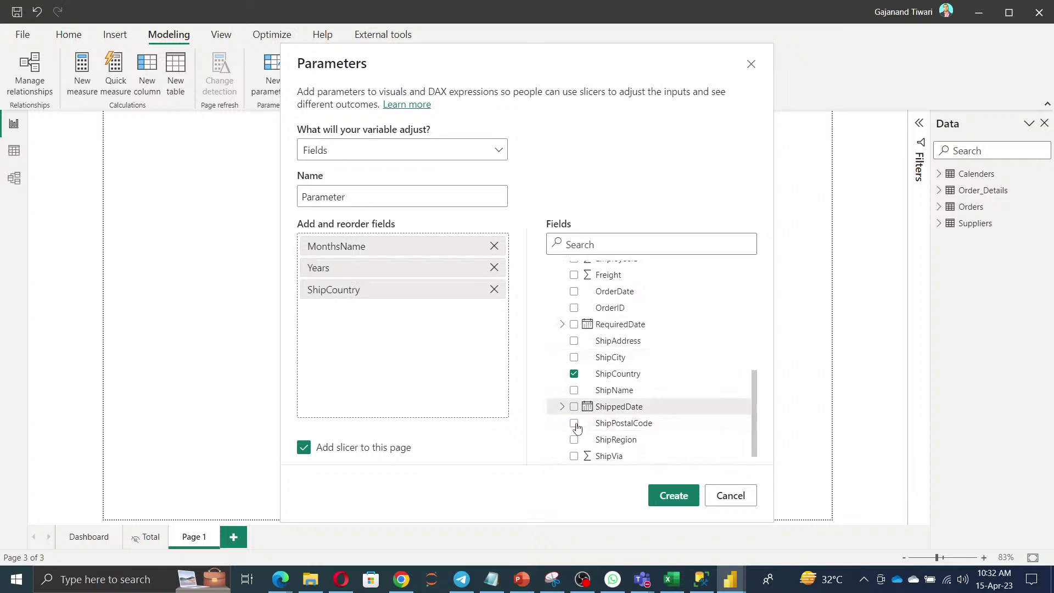
{"action": "left_click", "coordinate": [574, 440]}
{"action": "scroll", "coordinate": [670, 437], "scroll_direction": "down", "scroll_amount": 1}
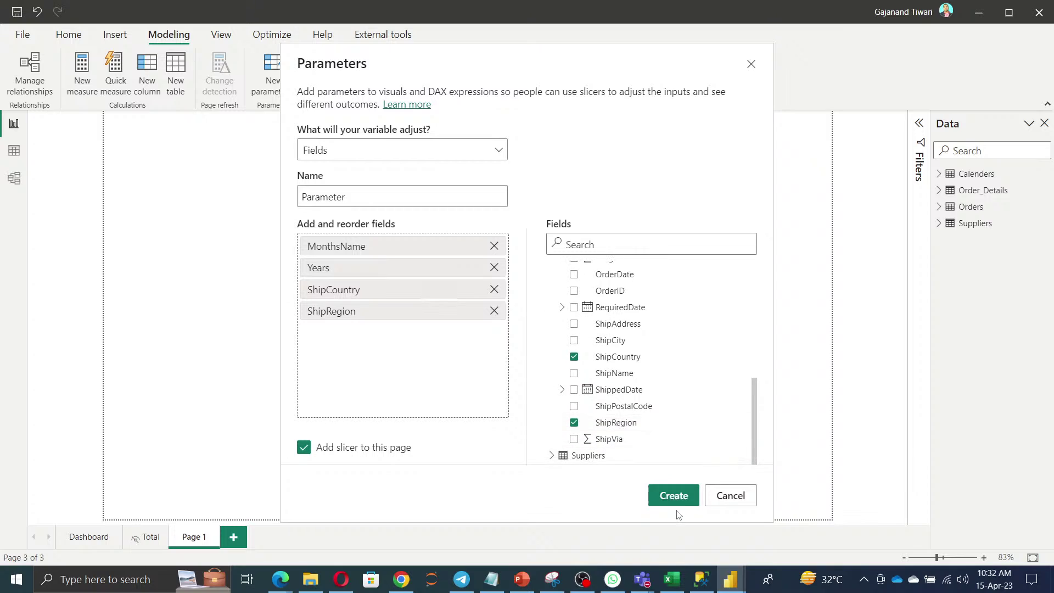
{"action": "left_click", "coordinate": [674, 496]}
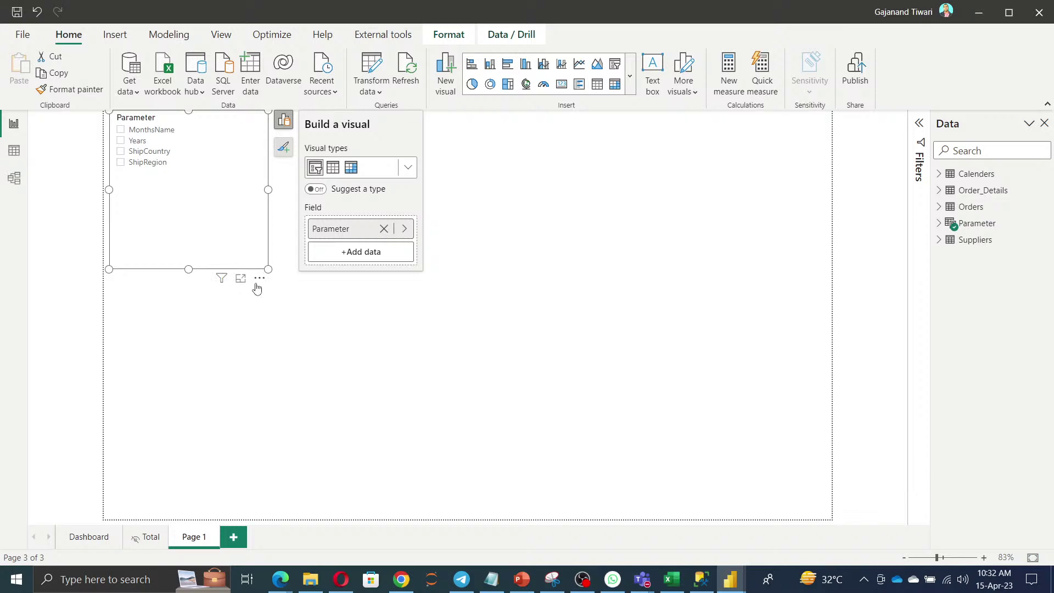
Reposition the Parameter slicer in the upper-left area of Page 1, and add another blank page to the report
{"action": "left_click_drag", "start_coordinate": [258, 281], "coordinate": [414, 406]}
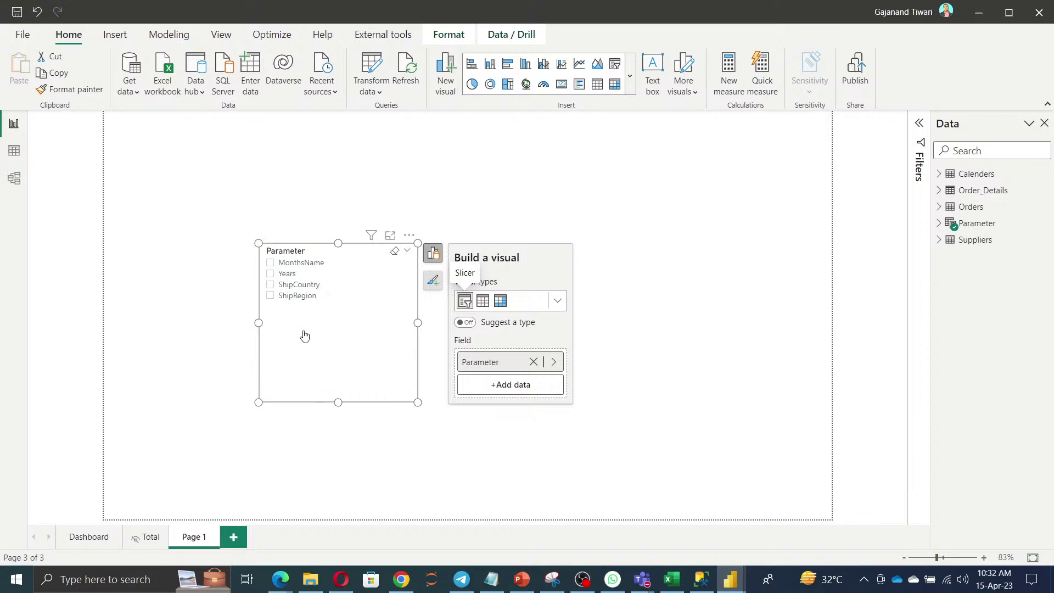
{"action": "left_click_drag", "start_coordinate": [310, 340], "coordinate": [233, 261]}
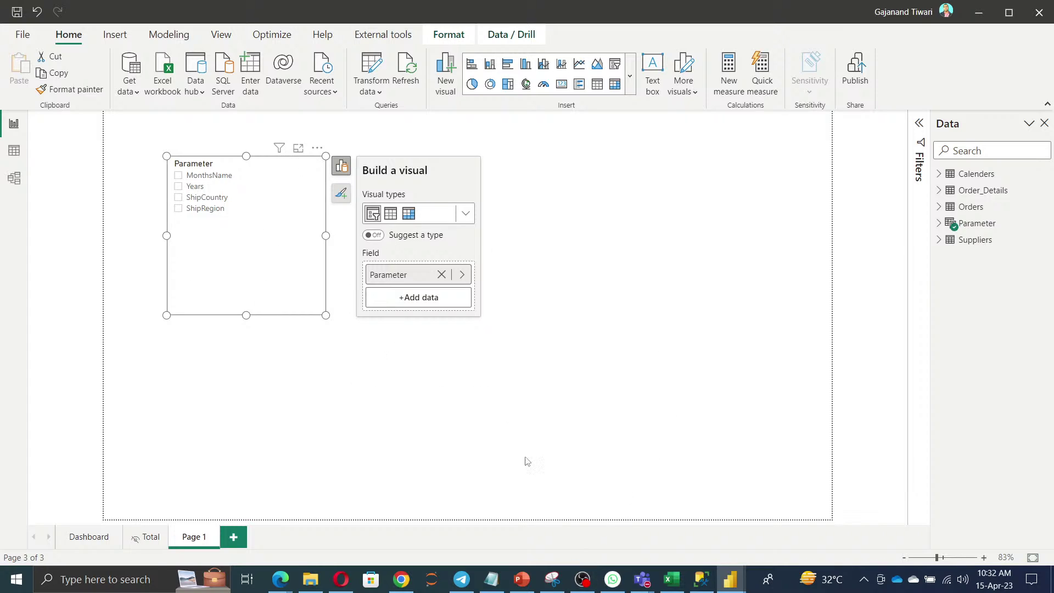
{"action": "left_click", "coordinate": [85, 542]}
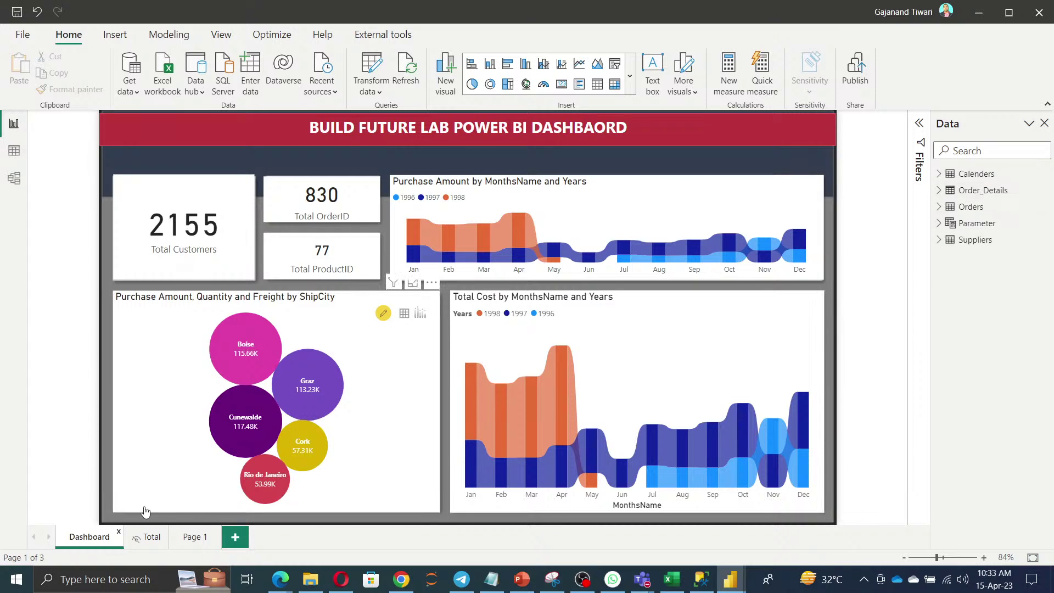
{"action": "left_click", "coordinate": [235, 538]}
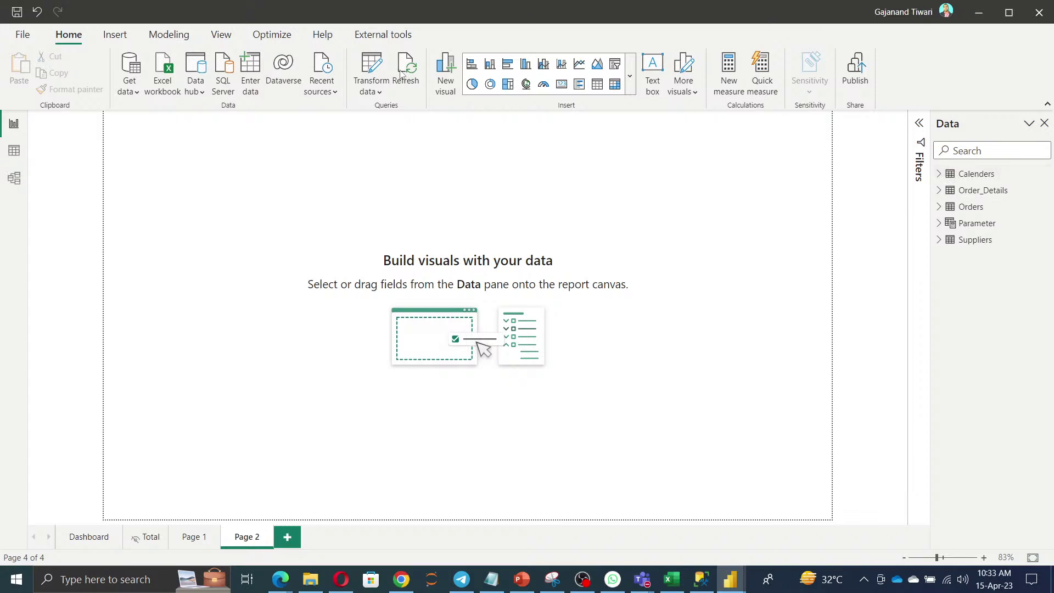
Open Power Query Editor maximized and connect the Orders query to the services.odata.org OData feed with anonymous access
{"action": "left_click", "coordinate": [369, 73]}
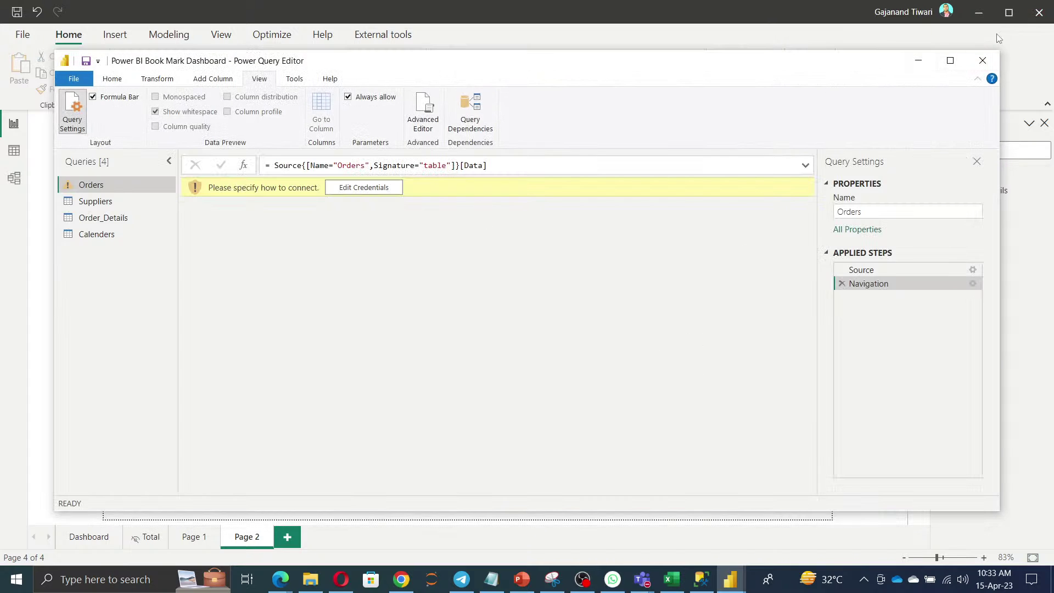
{"action": "left_click", "coordinate": [950, 62]}
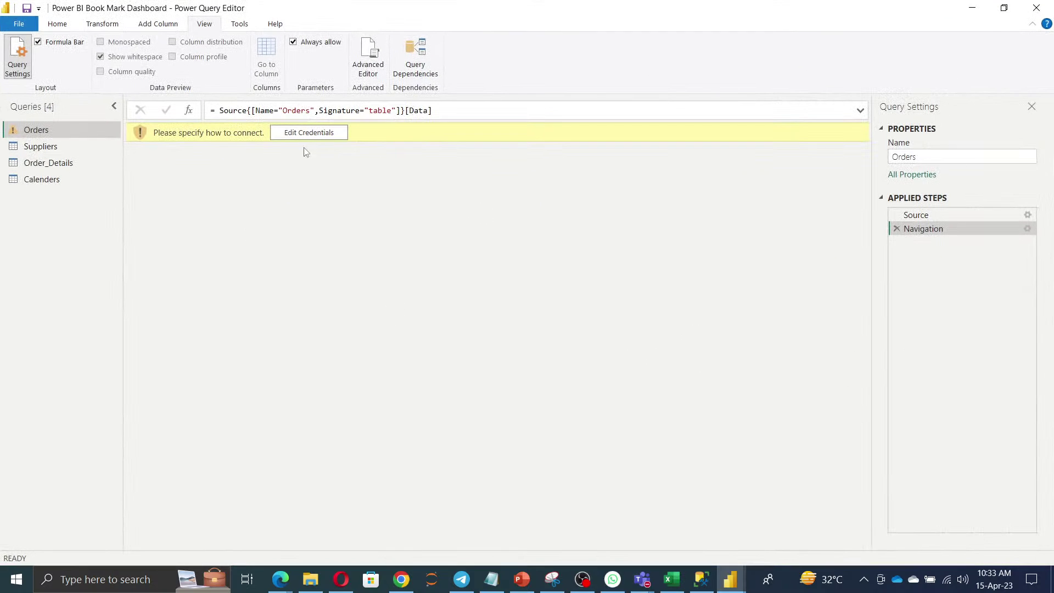
{"action": "left_click", "coordinate": [311, 136]}
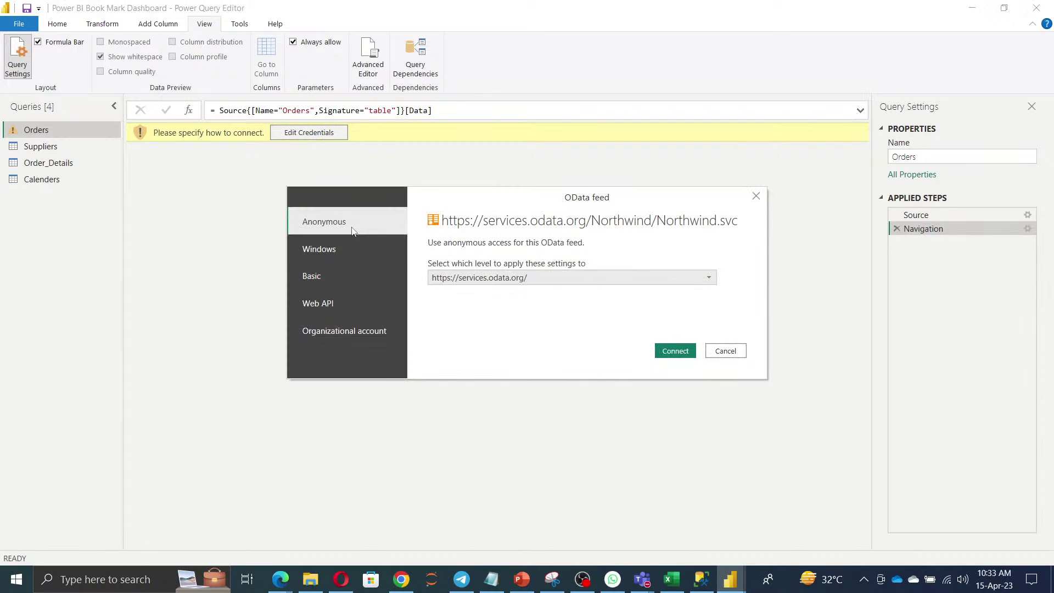
{"action": "left_click", "coordinate": [672, 351]}
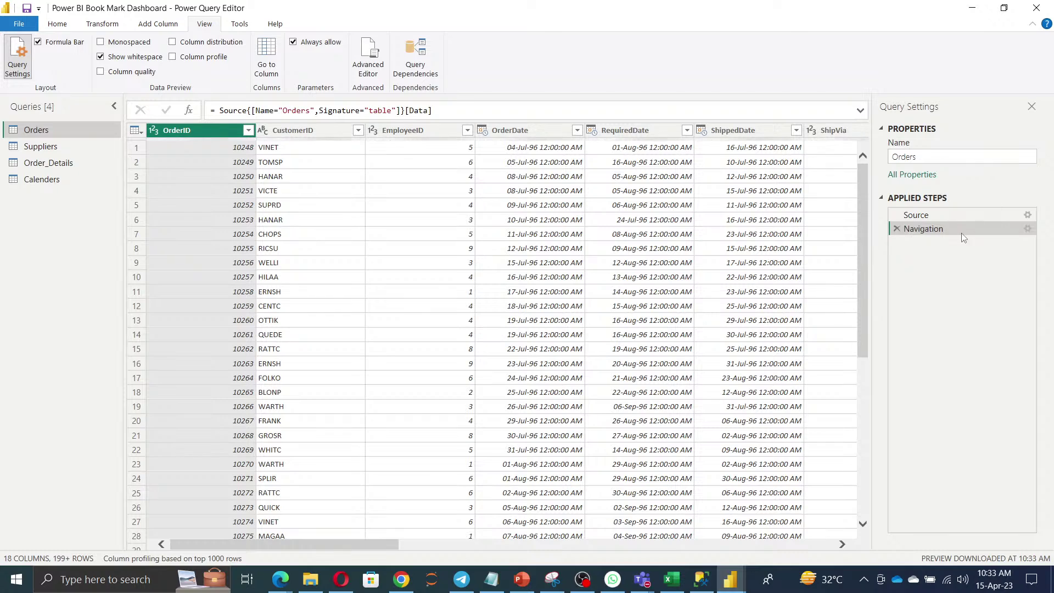
Copy the OData feed URL from the Source step settings of the Orders query, leaving the settings unchanged
{"action": "left_click", "coordinate": [1028, 218]}
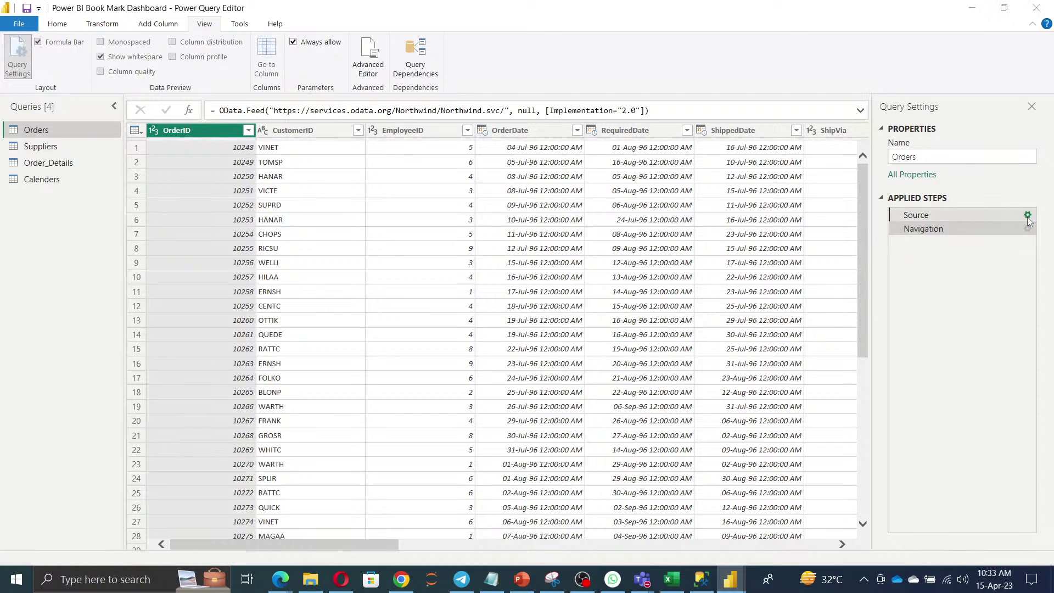
{"action": "left_click", "coordinate": [1027, 218]}
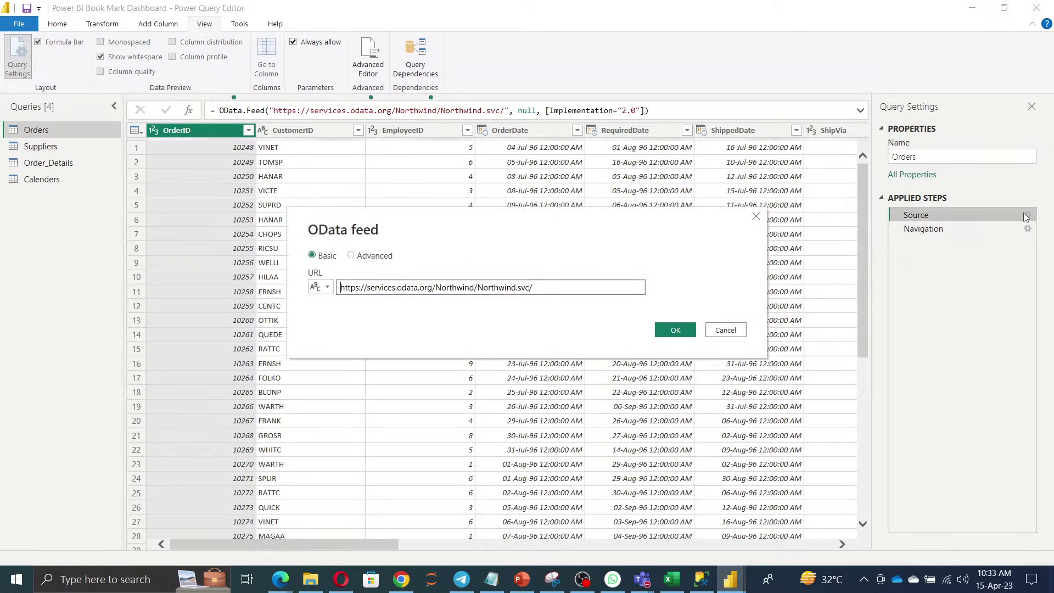
{"action": "left_click_drag", "start_coordinate": [578, 284], "coordinate": [58, 289]}
{"action": "key", "text": "ctrl+c"}
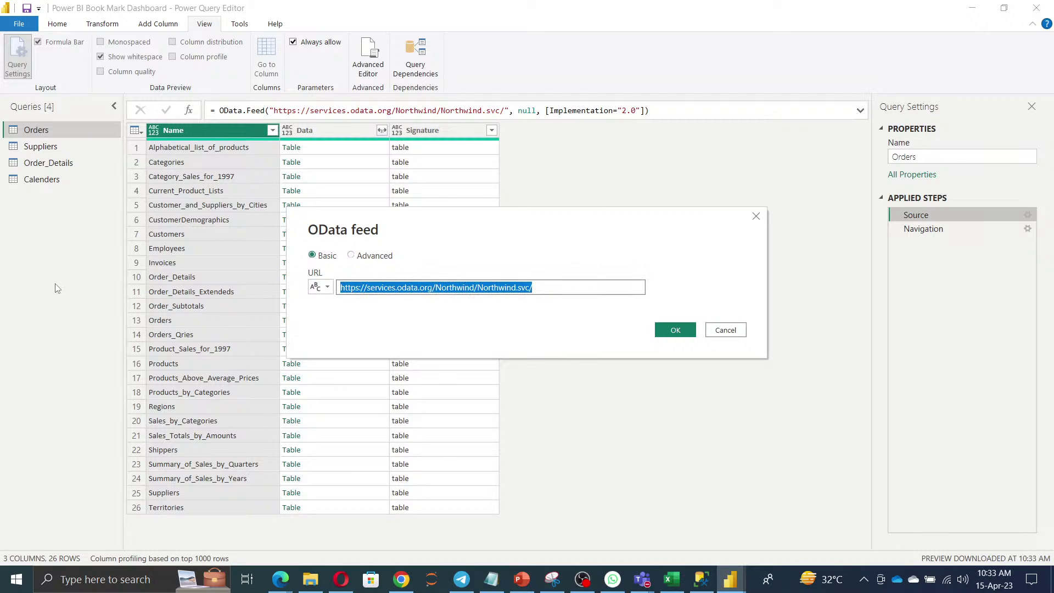
{"action": "left_click", "coordinate": [726, 330]}
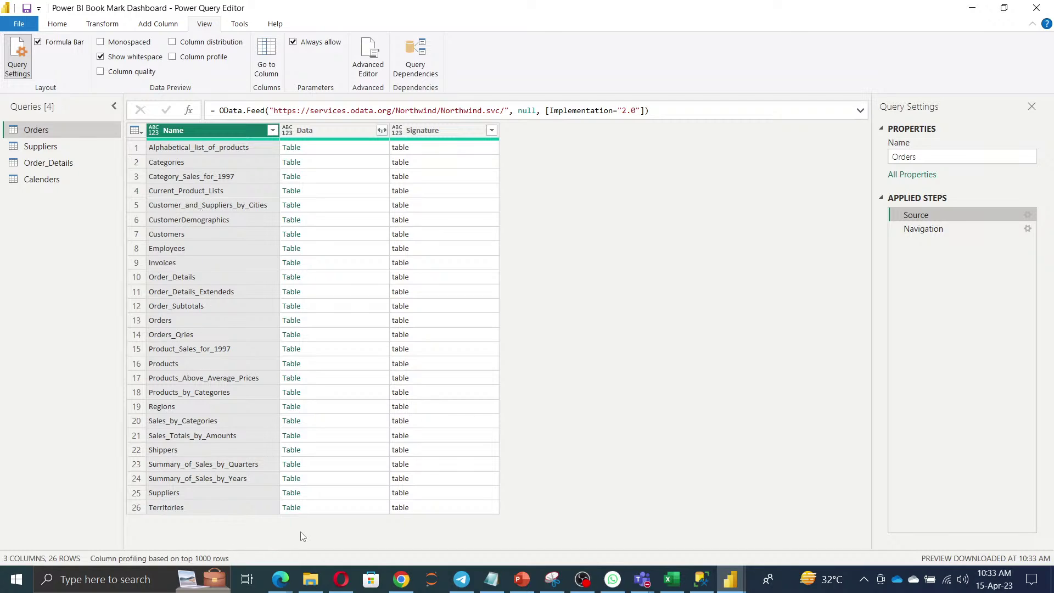
{"action": "mouse_move", "coordinate": [504, 589]}
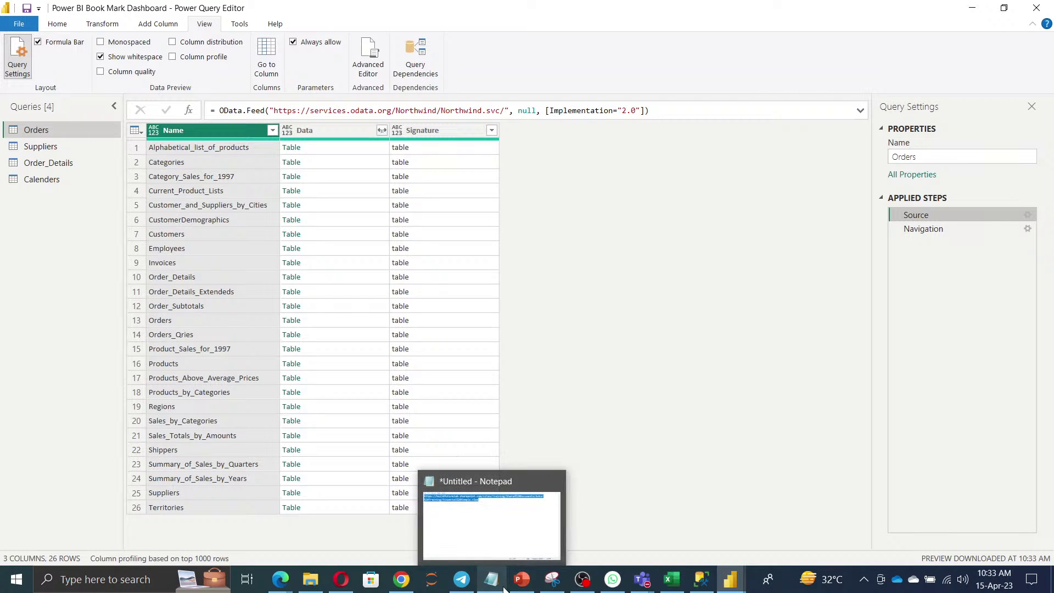
{"action": "left_click", "coordinate": [643, 582]}
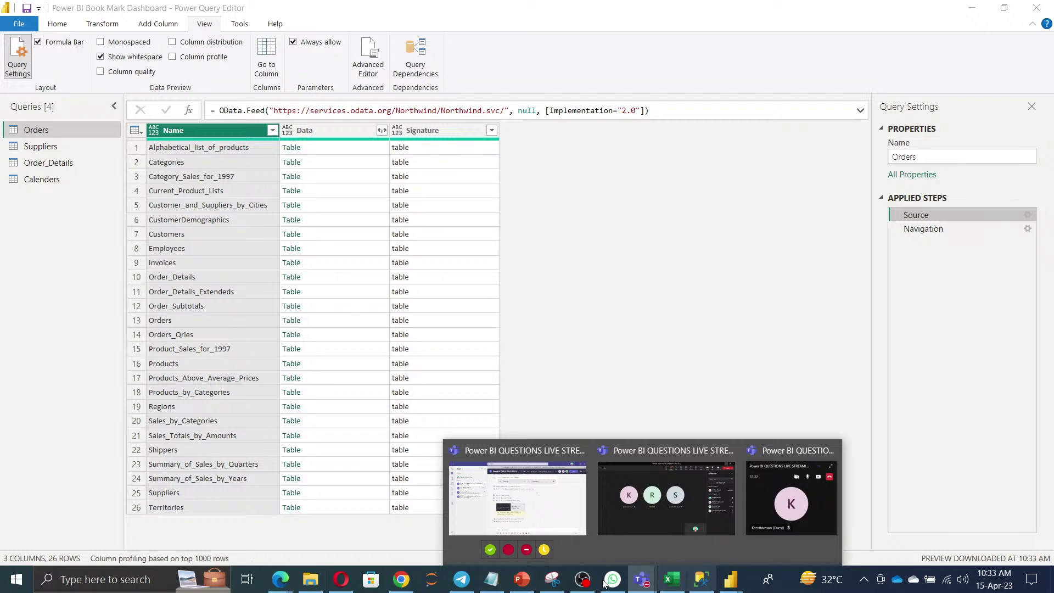
{"action": "mouse_move", "coordinate": [280, 581]}
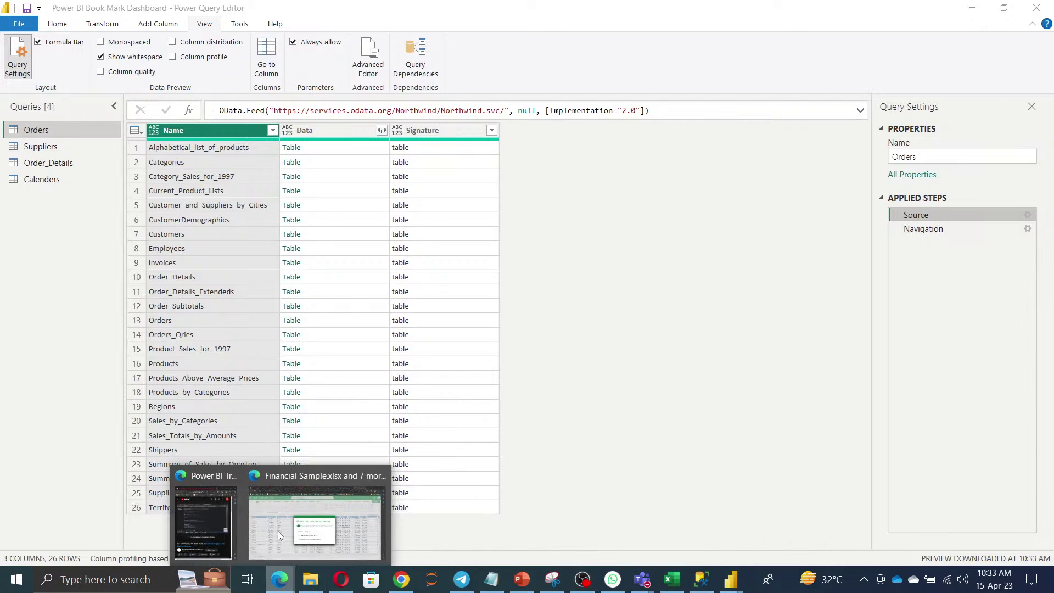
{"action": "mouse_move", "coordinate": [208, 523]}
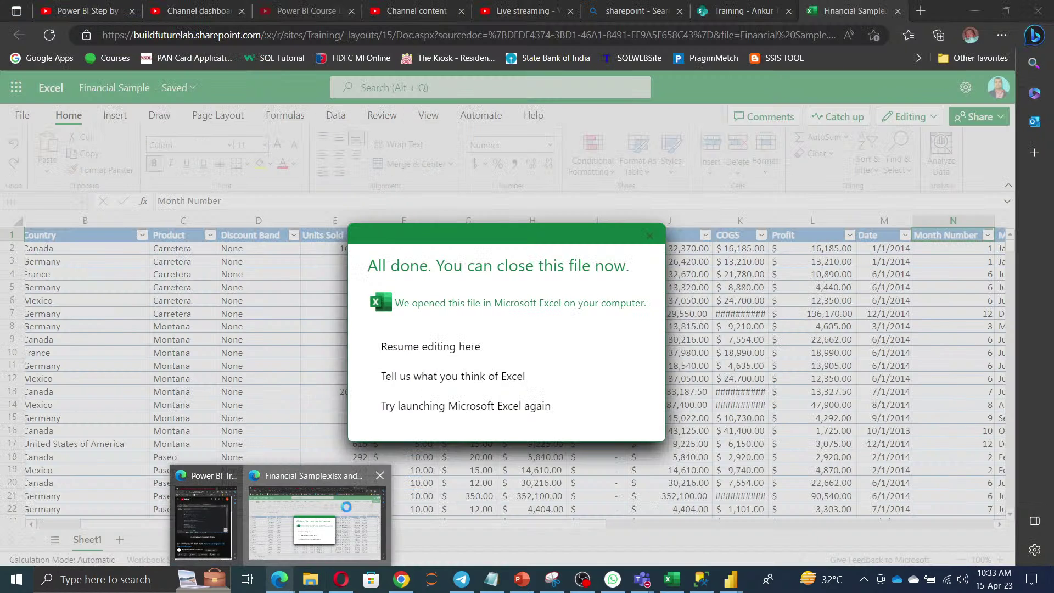
{"action": "left_click", "coordinate": [329, 516]}
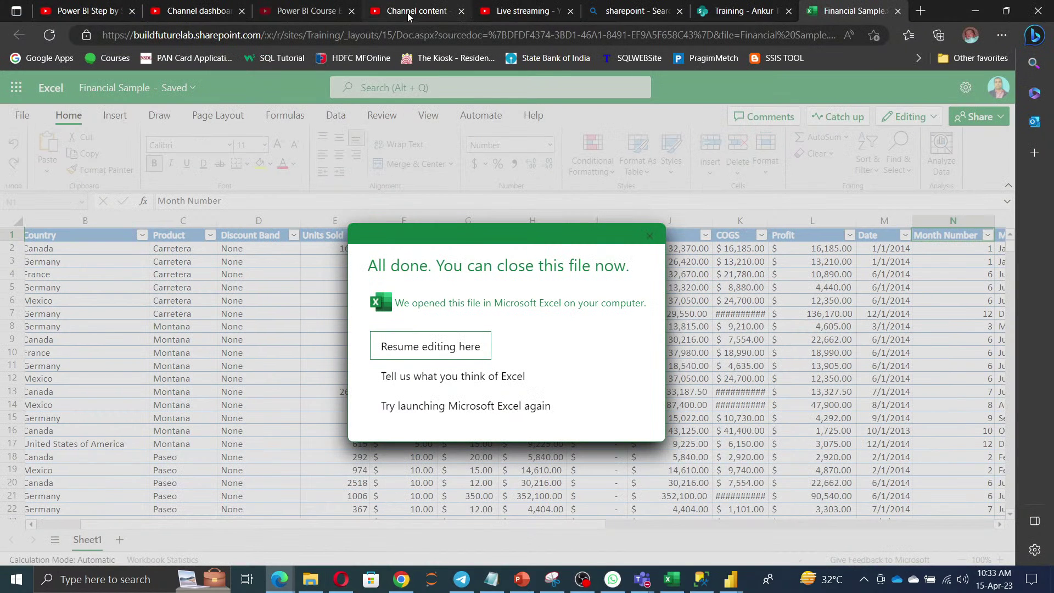
{"action": "left_click", "coordinate": [522, 11]}
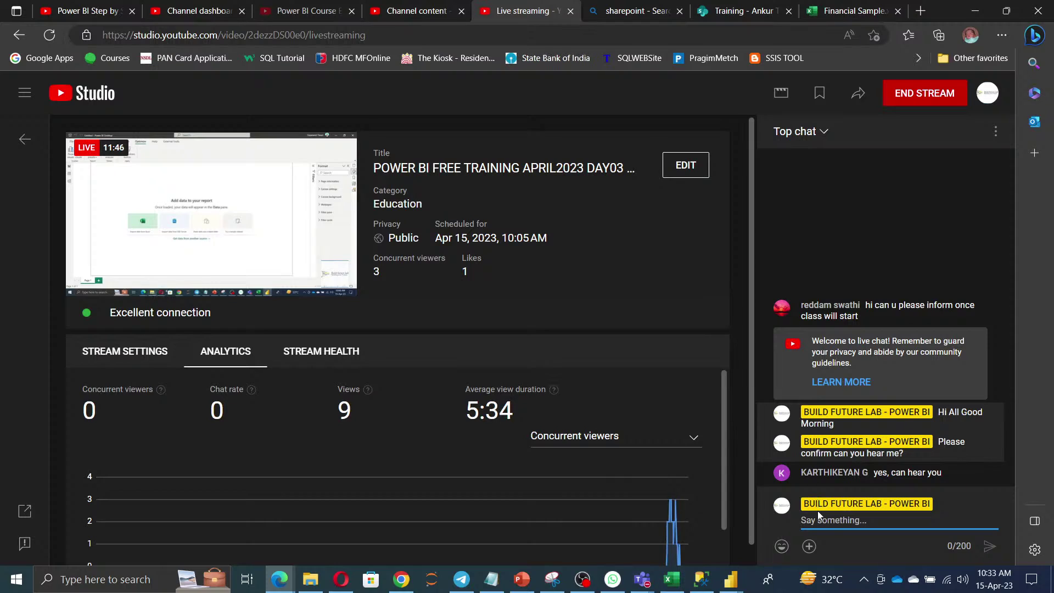
{"action": "key", "text": "ctrl+v"}
{"action": "key", "text": "Return"}
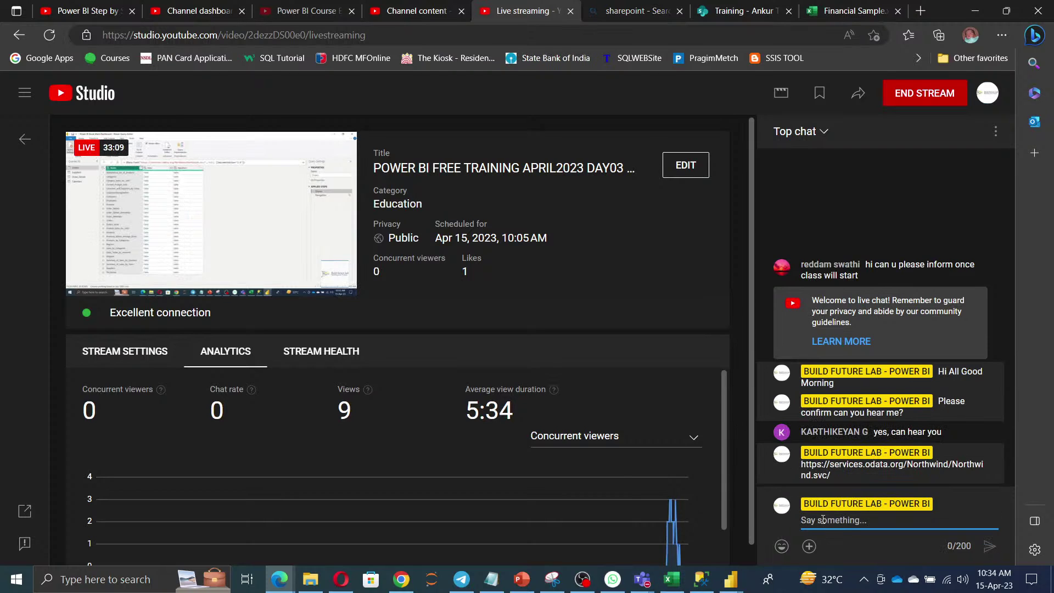
{"action": "left_click", "coordinate": [975, 11]}
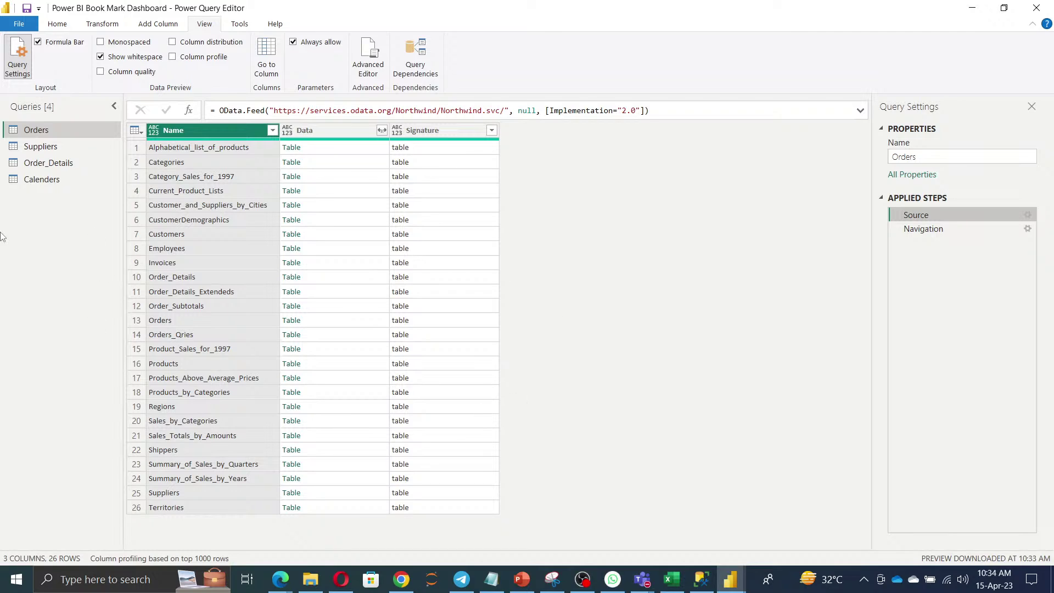
Look through the Suppliers, Order_Details and Calenders queries and their applied steps
{"action": "left_click", "coordinate": [51, 147]}
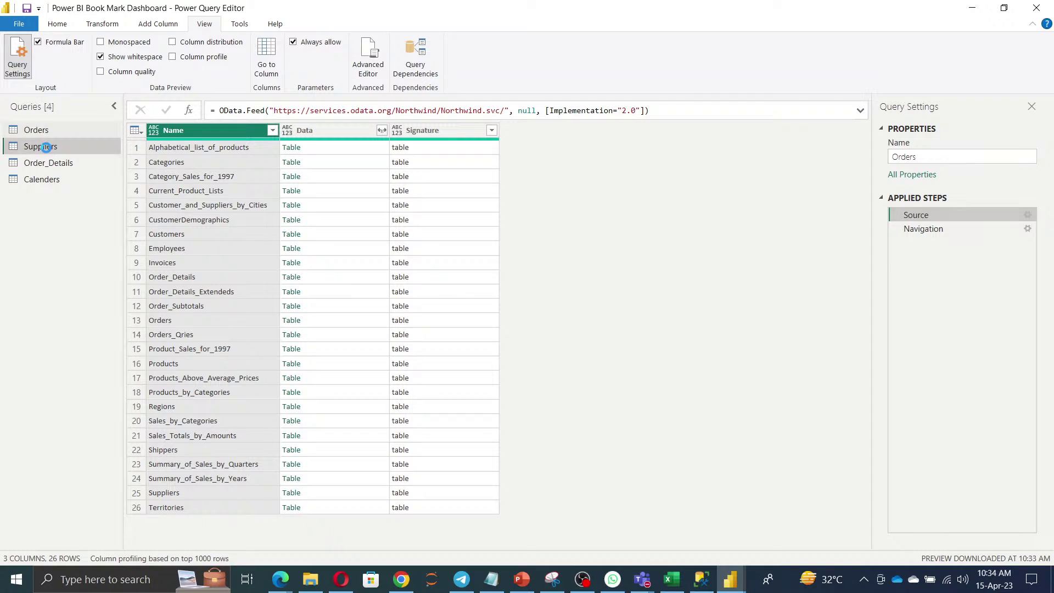
{"action": "left_click", "coordinate": [50, 163]}
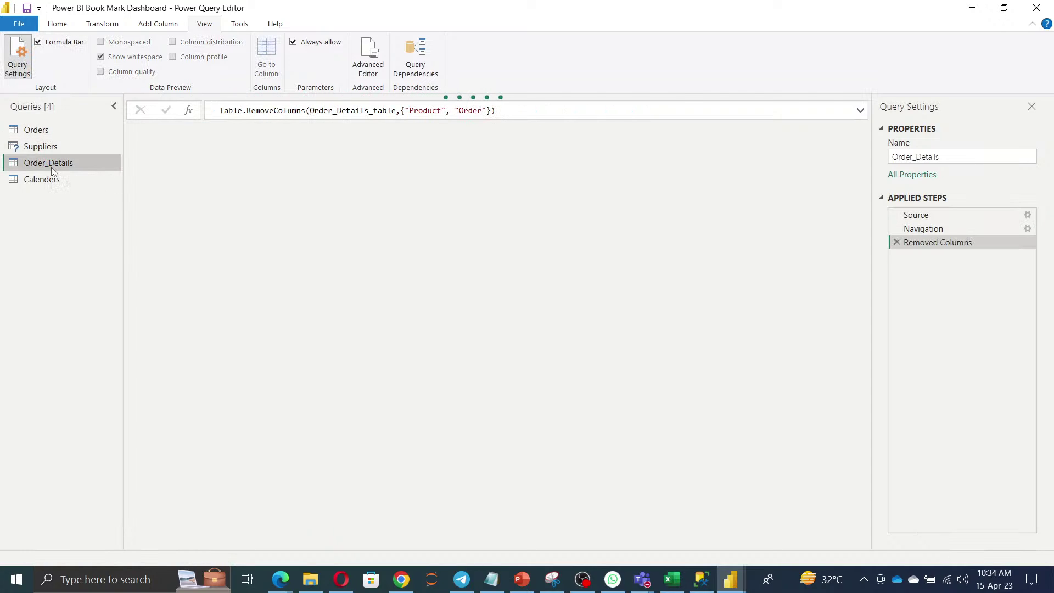
{"action": "left_click", "coordinate": [41, 180]}
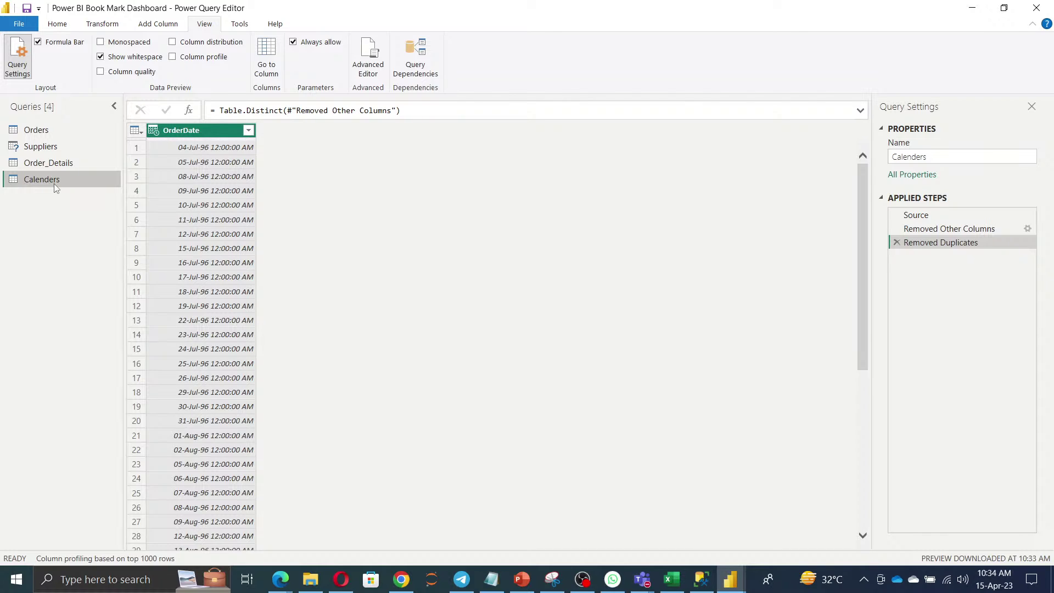
Switch to the Teams meeting, admit the guest waiting in the lobby, and return to Power Query Editor
{"action": "left_click", "coordinate": [652, 581]}
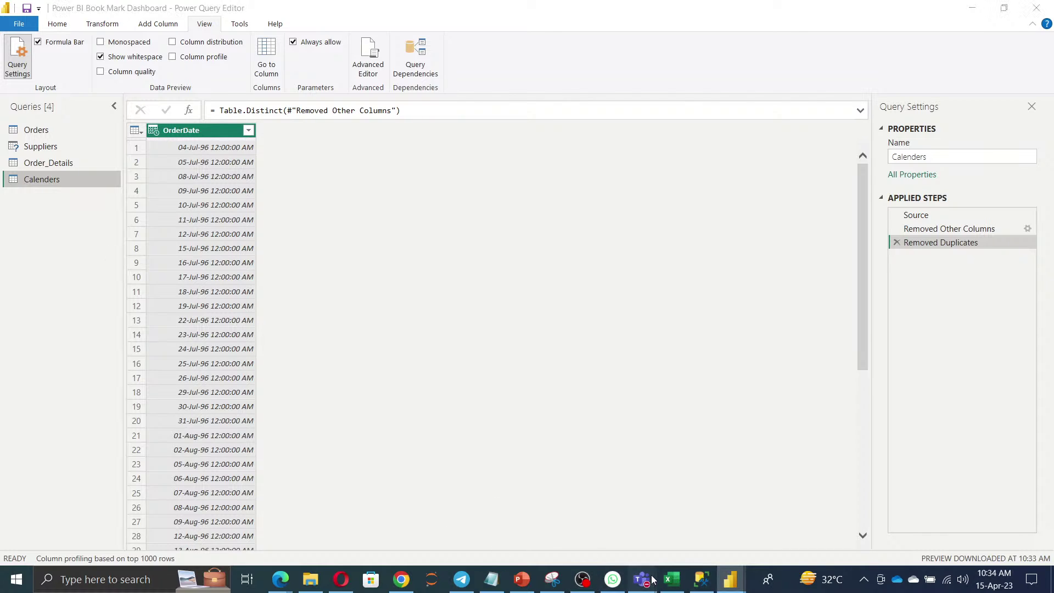
{"action": "left_click", "coordinate": [654, 483]}
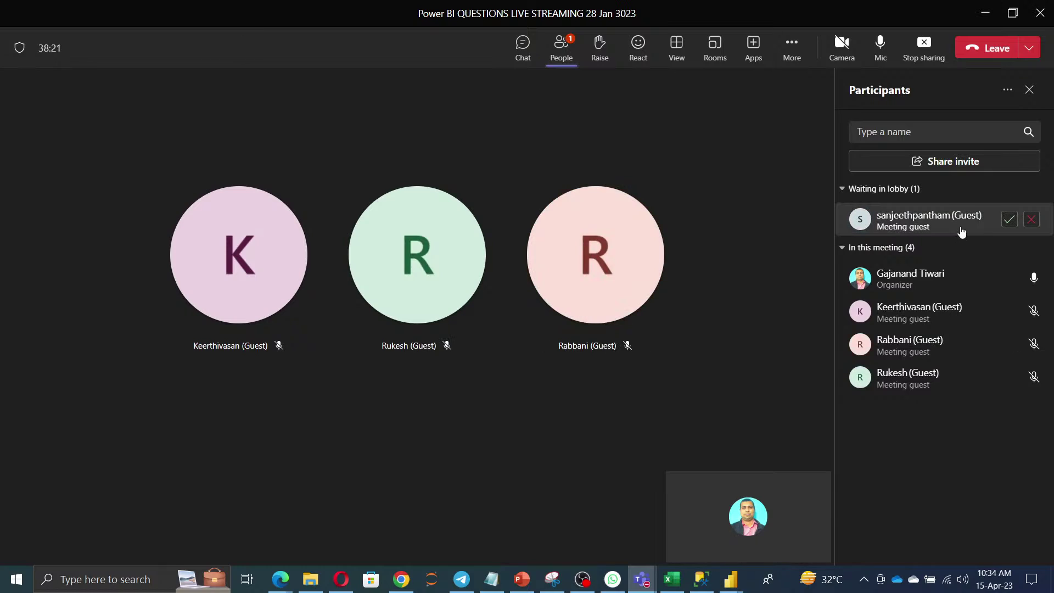
{"action": "left_click", "coordinate": [1009, 220]}
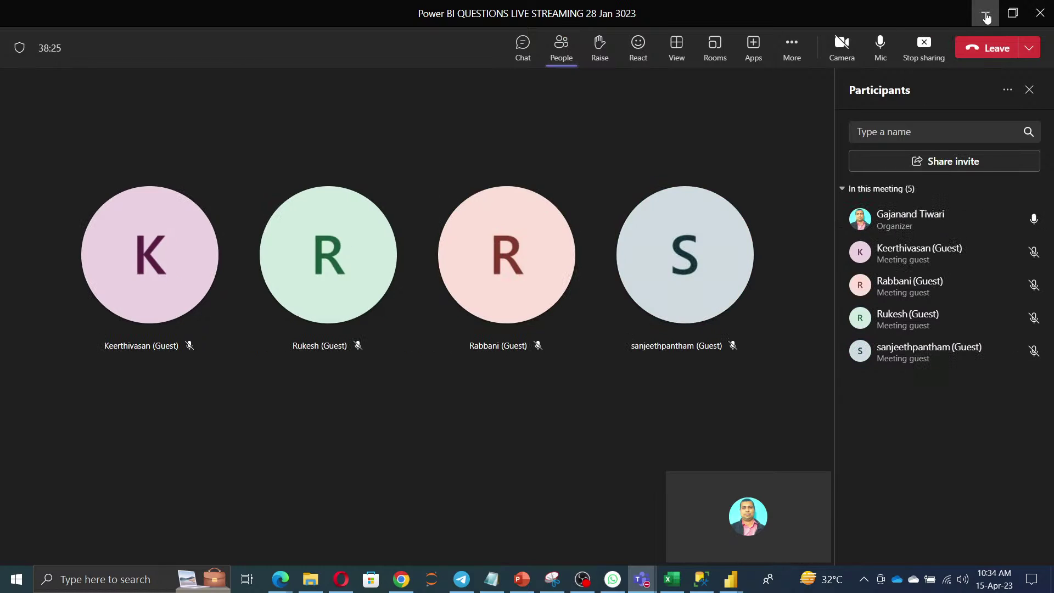
{"action": "left_click", "coordinate": [987, 16]}
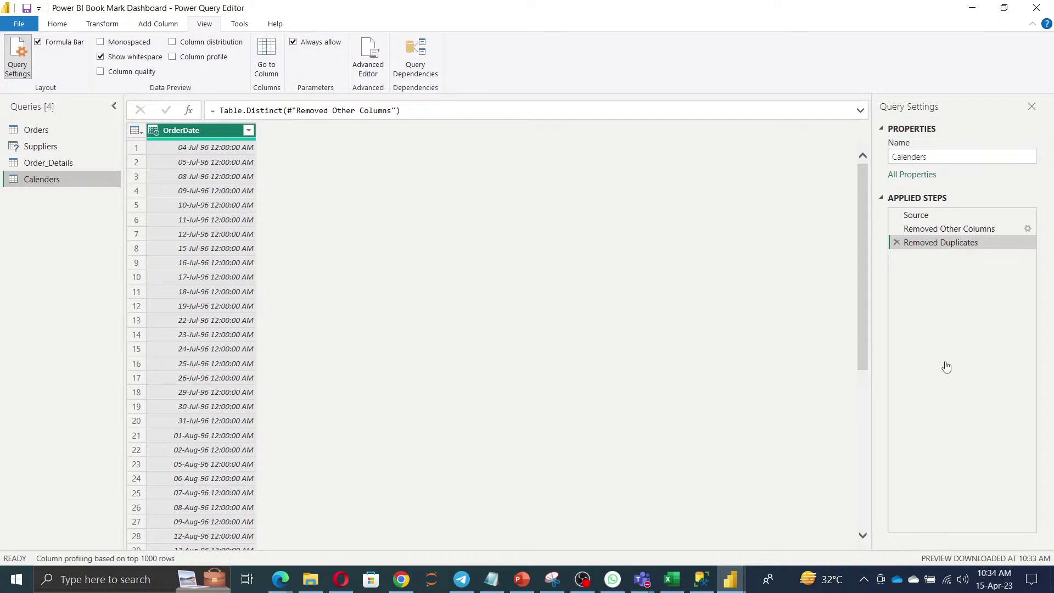
Switch to the Teams meeting and share the full screen with the participants
{"action": "key", "text": "alt+Tab"}
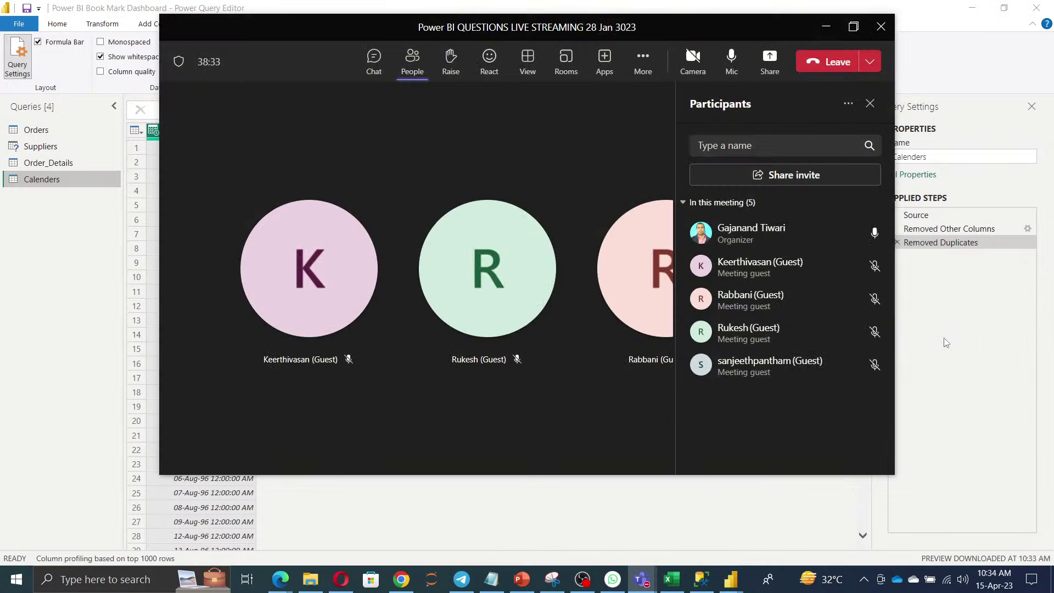
{"action": "left_click", "coordinate": [770, 59]}
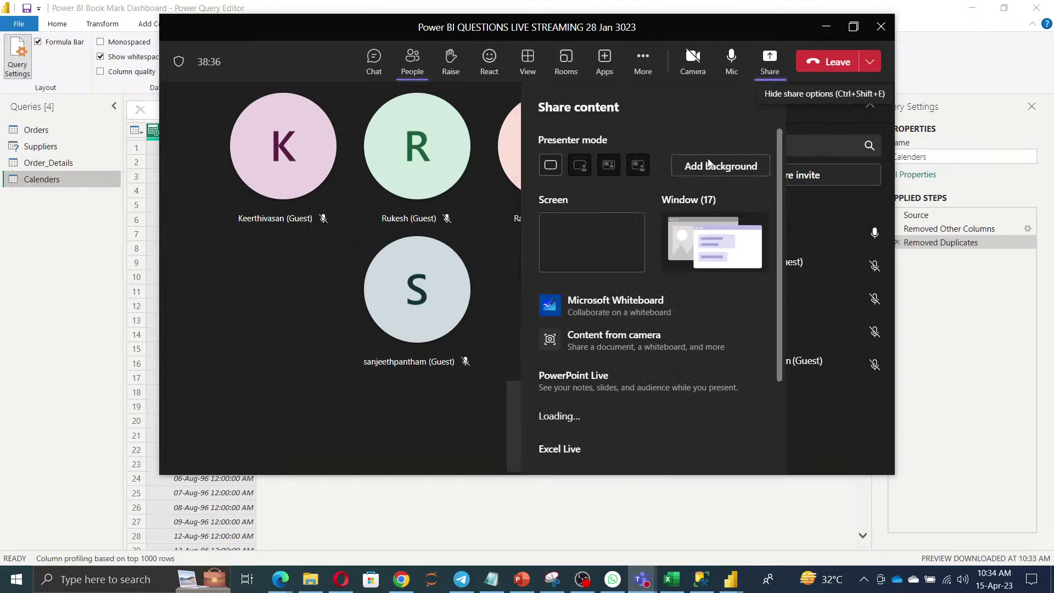
{"action": "left_click", "coordinate": [591, 262]}
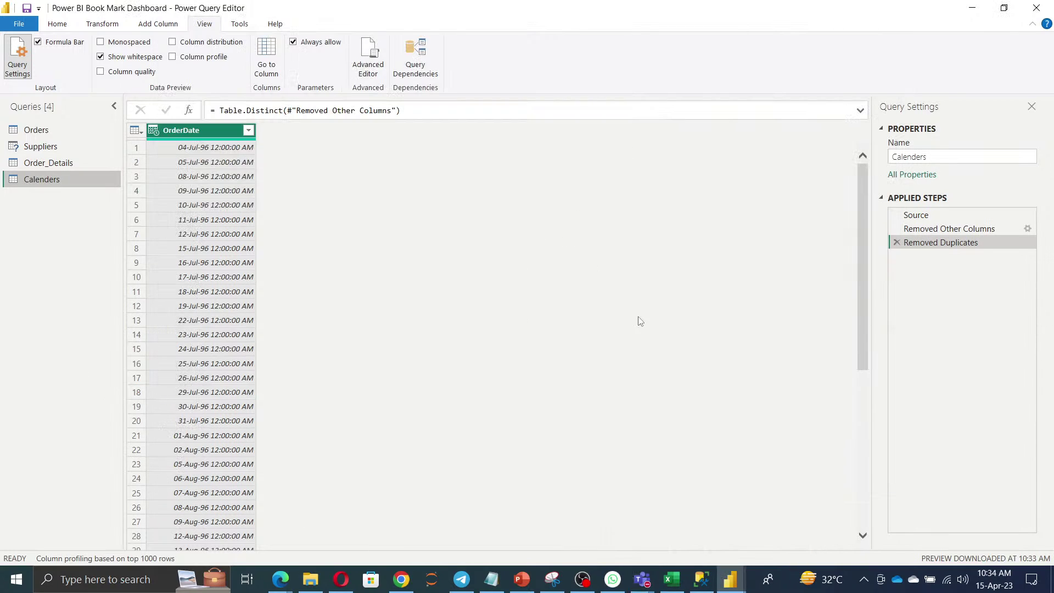
Review the columns of the Orders, Suppliers, Order_Details and Calenders queries, retrying the Suppliers data preview
{"action": "left_click", "coordinate": [37, 130]}
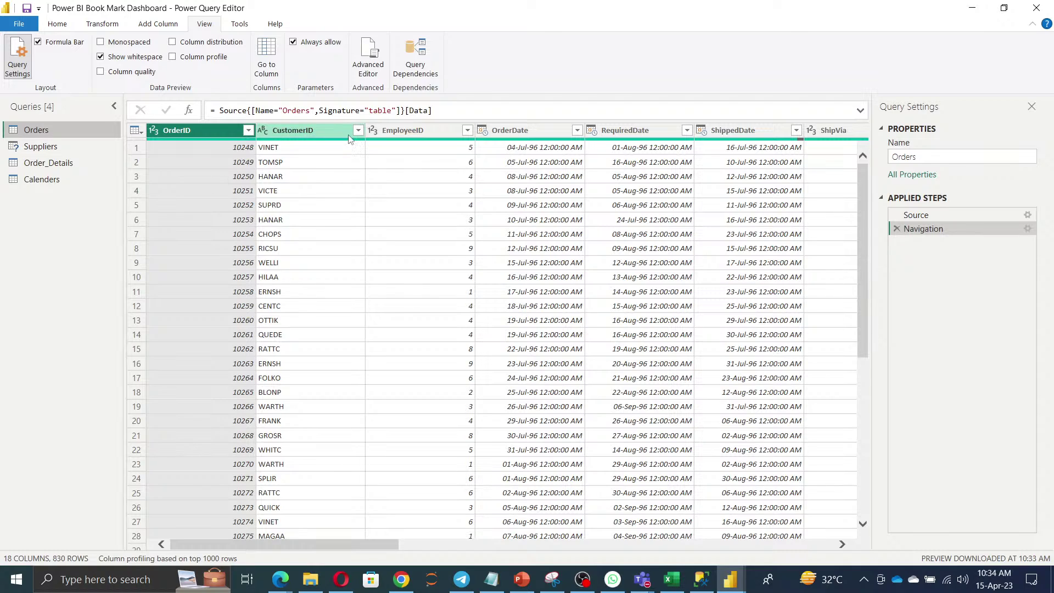
{"action": "left_click", "coordinate": [343, 537]}
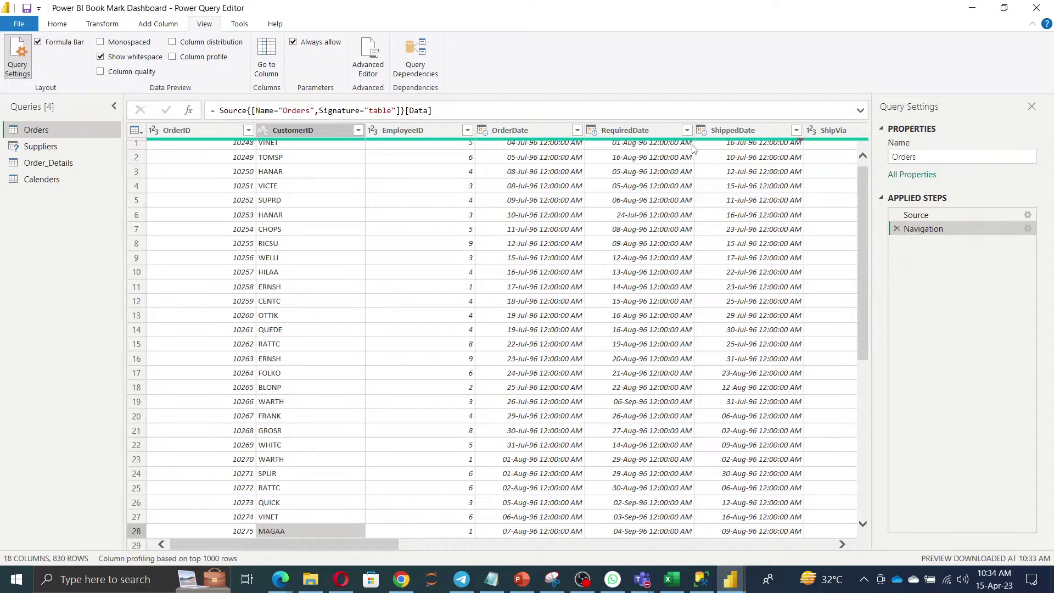
{"action": "left_click", "coordinate": [752, 136]}
{"action": "left_click", "coordinate": [832, 132]}
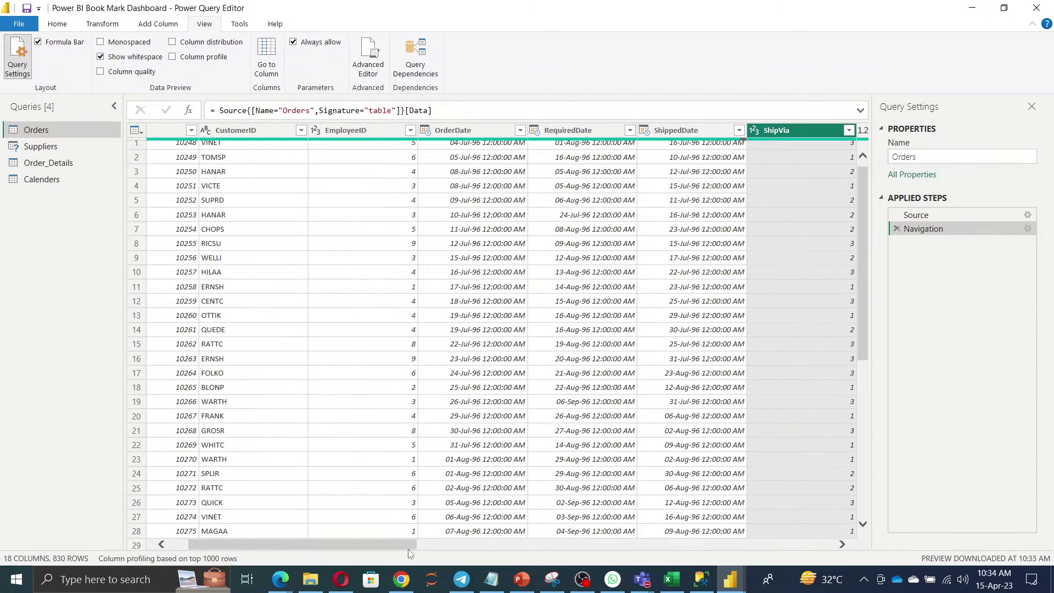
{"action": "left_click_drag", "start_coordinate": [368, 545], "coordinate": [817, 558]}
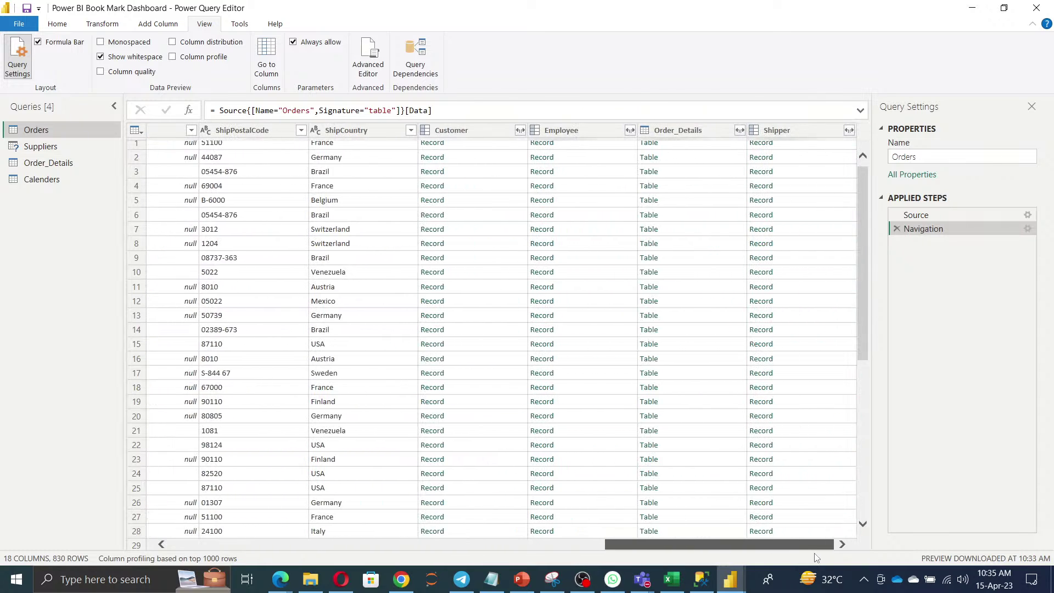
{"action": "left_click", "coordinate": [41, 147]}
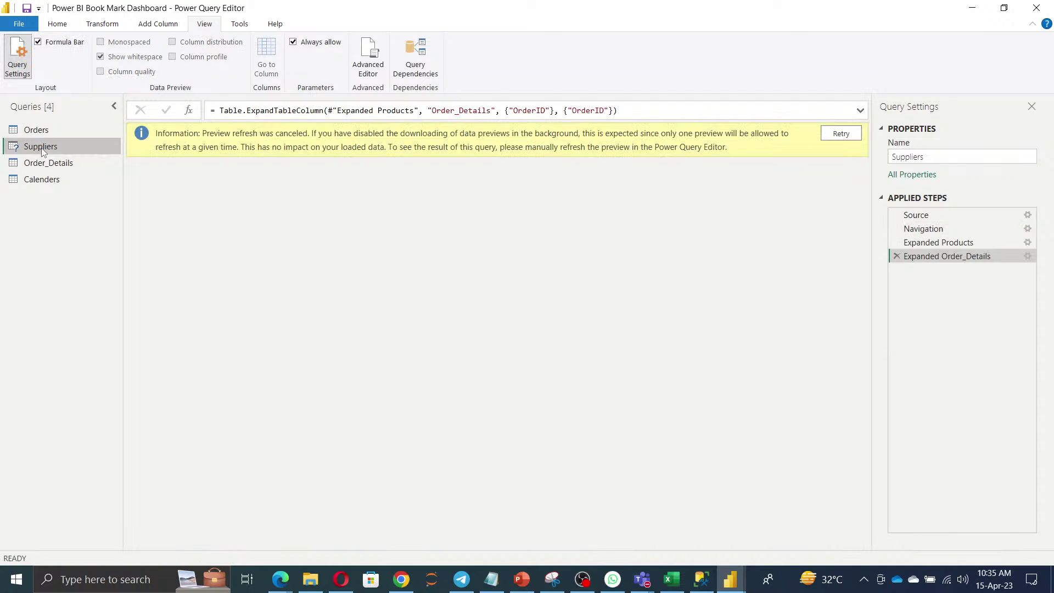
{"action": "left_click", "coordinate": [842, 133]}
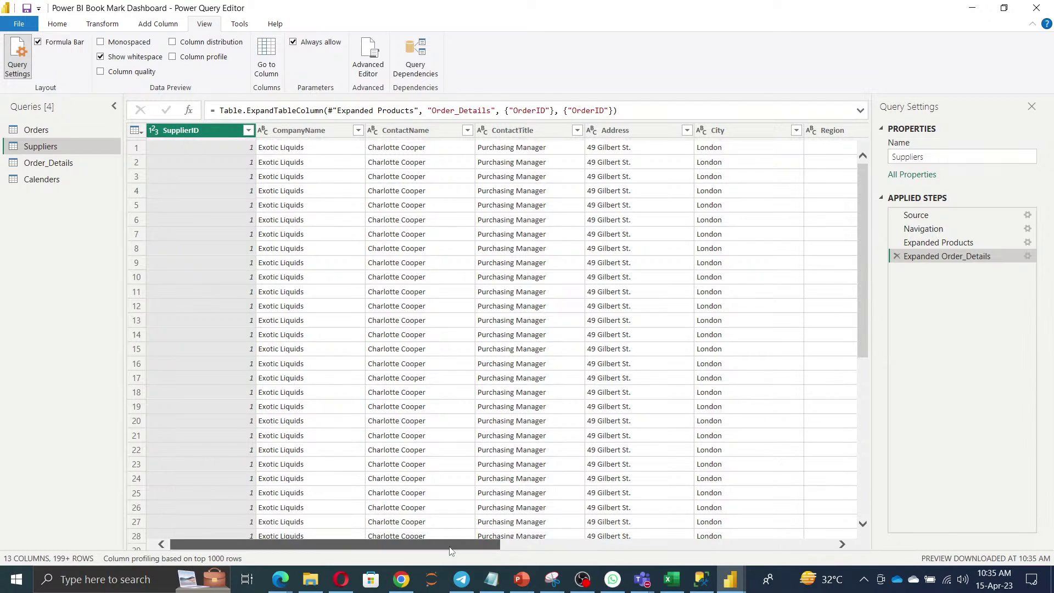
{"action": "left_click_drag", "start_coordinate": [450, 550], "coordinate": [838, 560]}
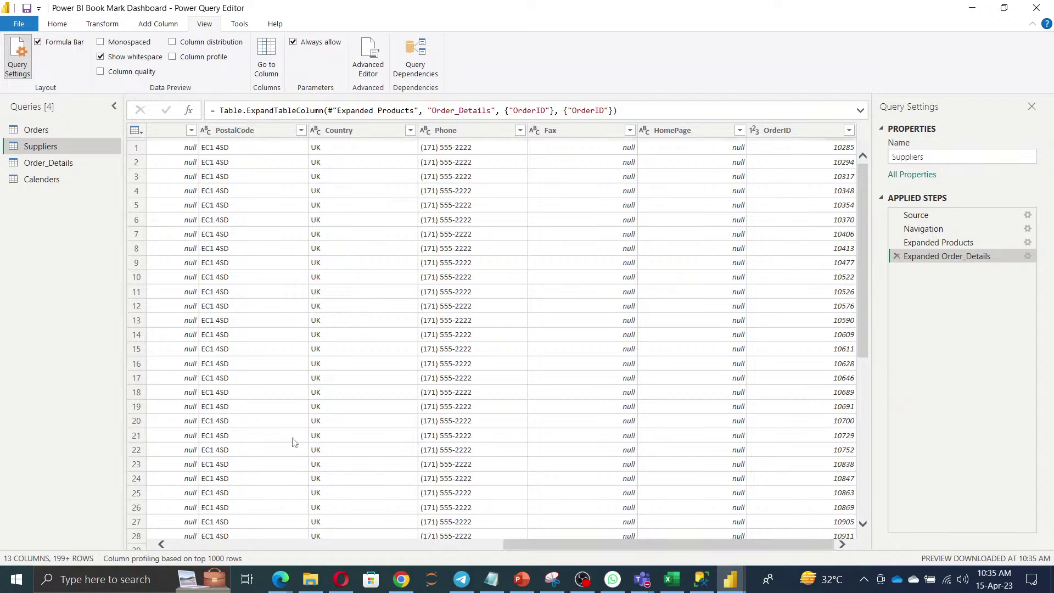
{"action": "left_click", "coordinate": [73, 164]}
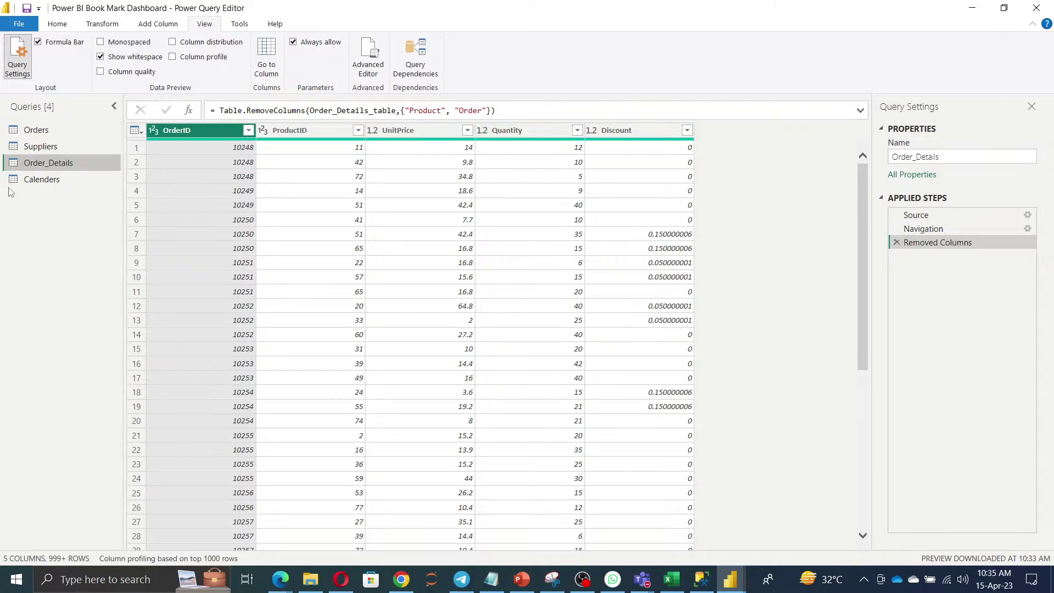
{"action": "left_click", "coordinate": [30, 184]}
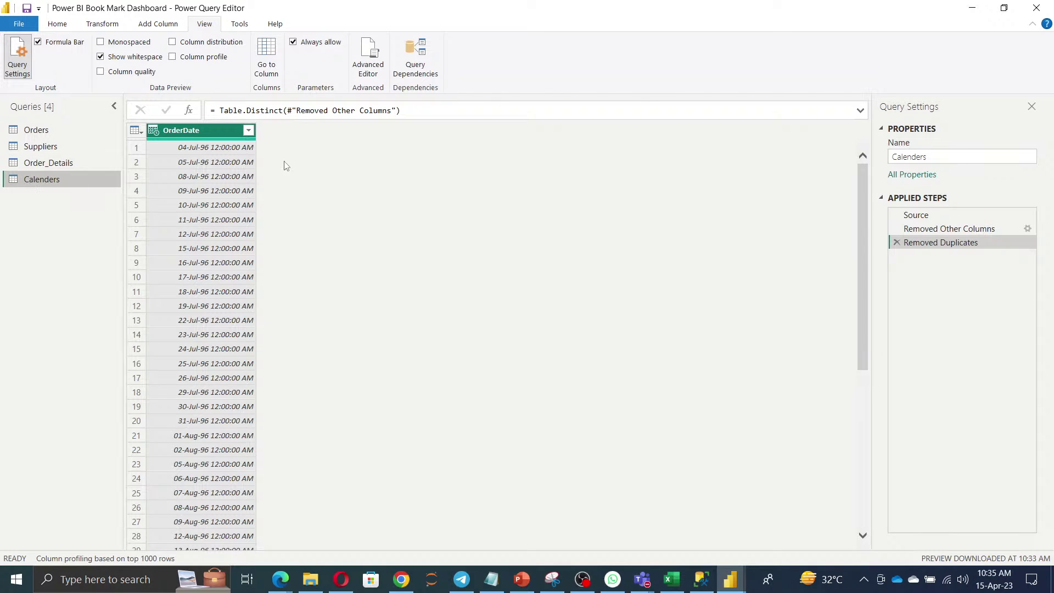
Delete the Calenders query and confirm its removal
{"action": "left_click", "coordinate": [34, 133]}
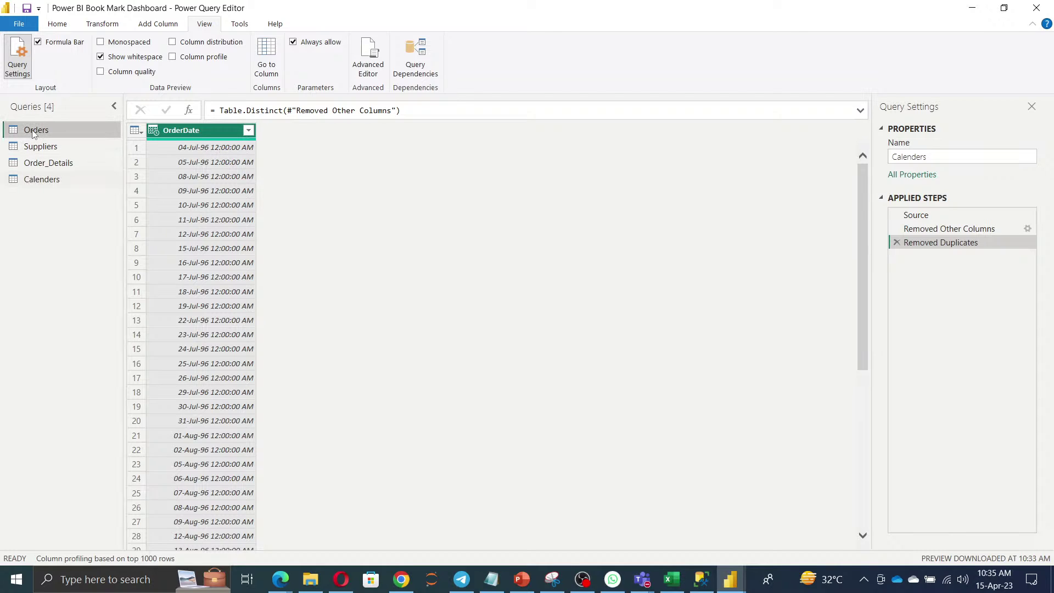
{"action": "left_click", "coordinate": [38, 181]}
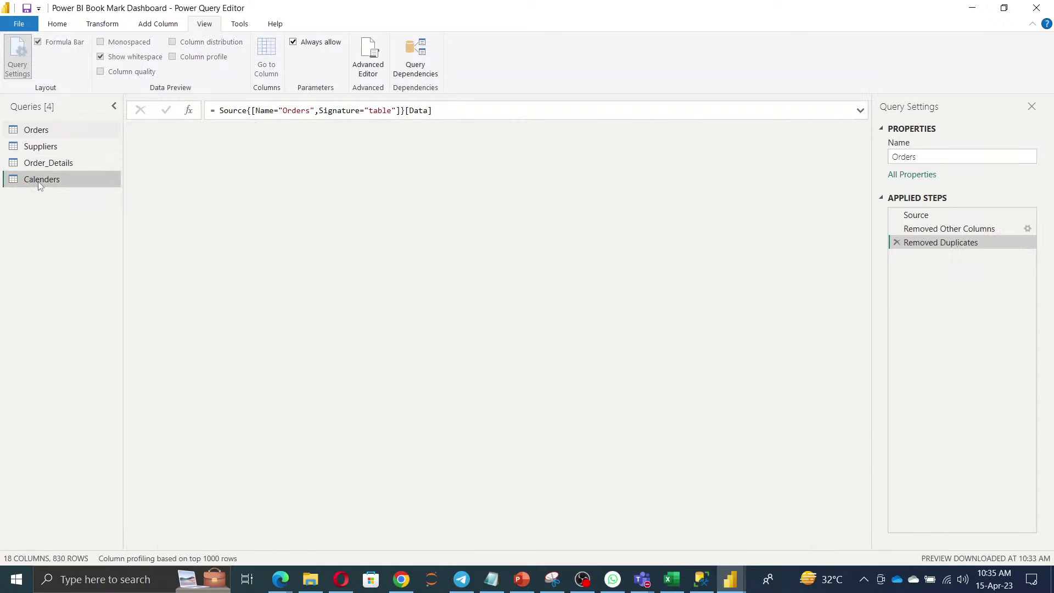
{"action": "right_click", "coordinate": [38, 181]}
{"action": "left_click", "coordinate": [55, 221]}
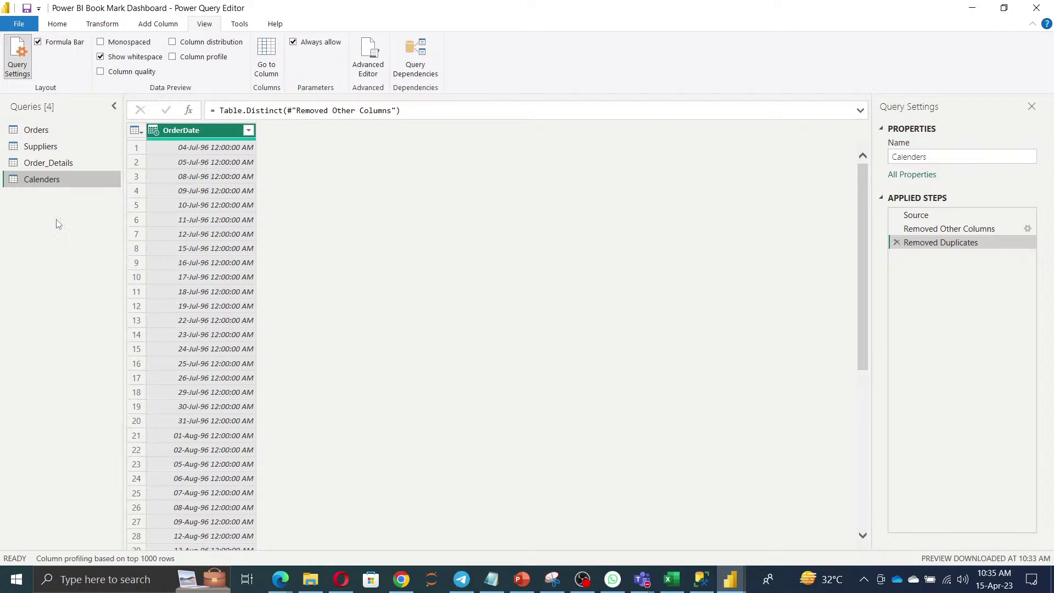
{"action": "left_click", "coordinate": [600, 310]}
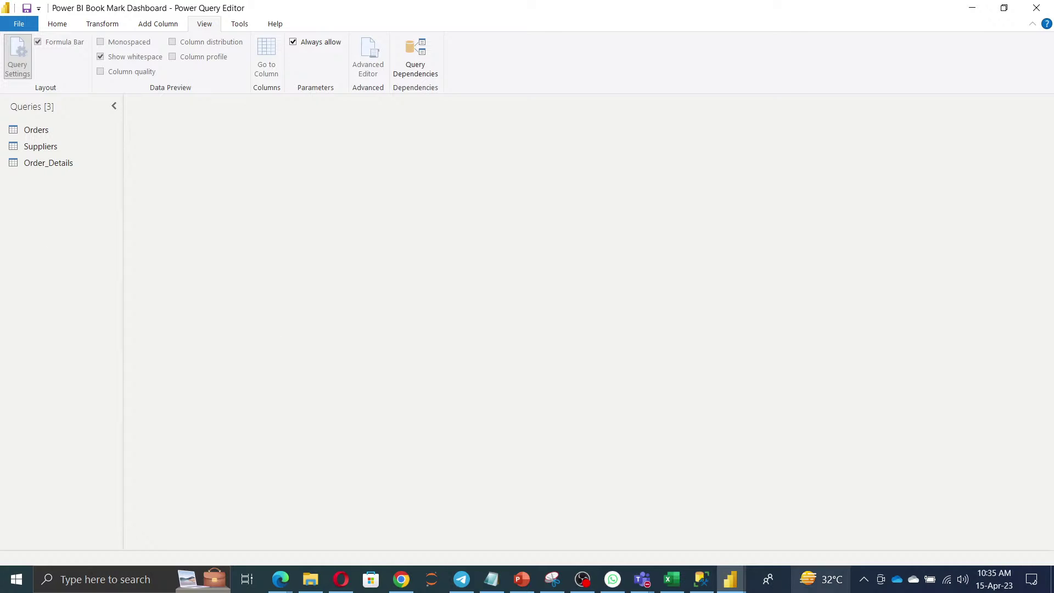
{"action": "mouse_move", "coordinate": [501, 588]}
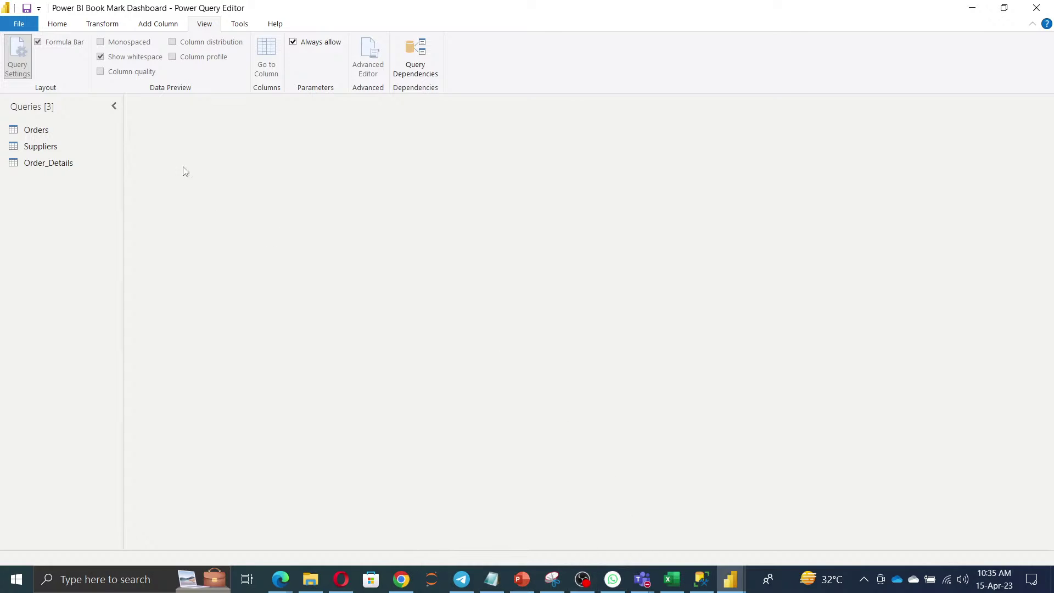
{"action": "left_click", "coordinate": [69, 26]}
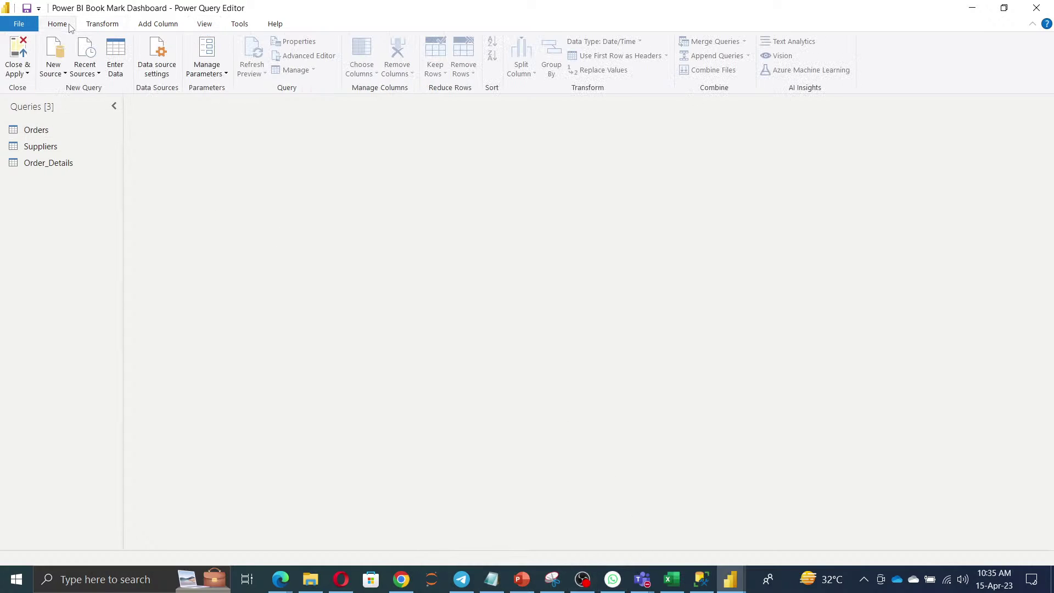
{"action": "left_click", "coordinate": [54, 69]}
{"action": "left_click", "coordinate": [91, 267]}
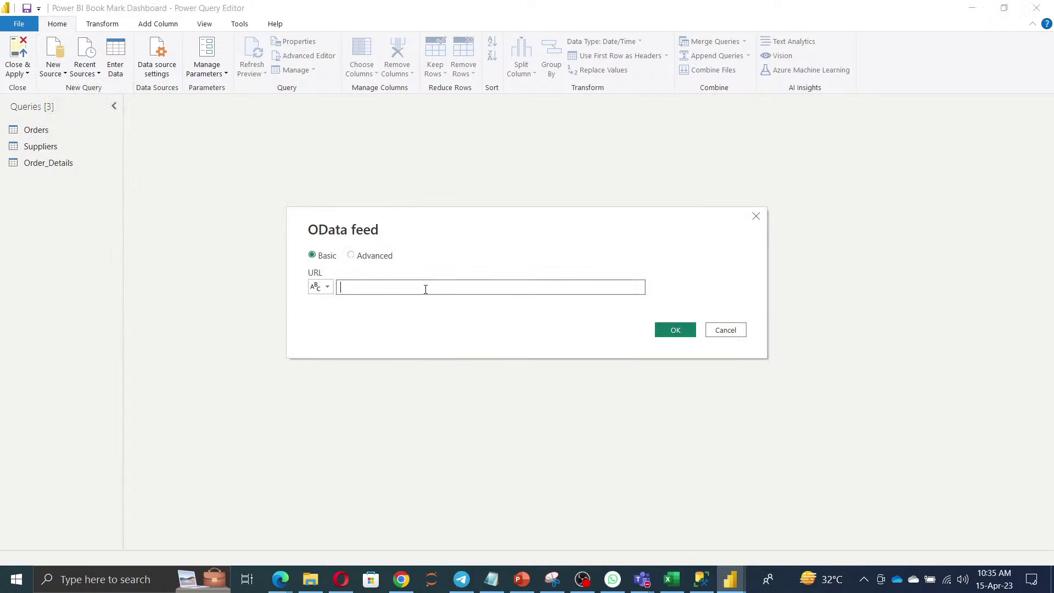
{"action": "type", "text": "https://services.odata.org/Northwind/Northwind.svc/"}
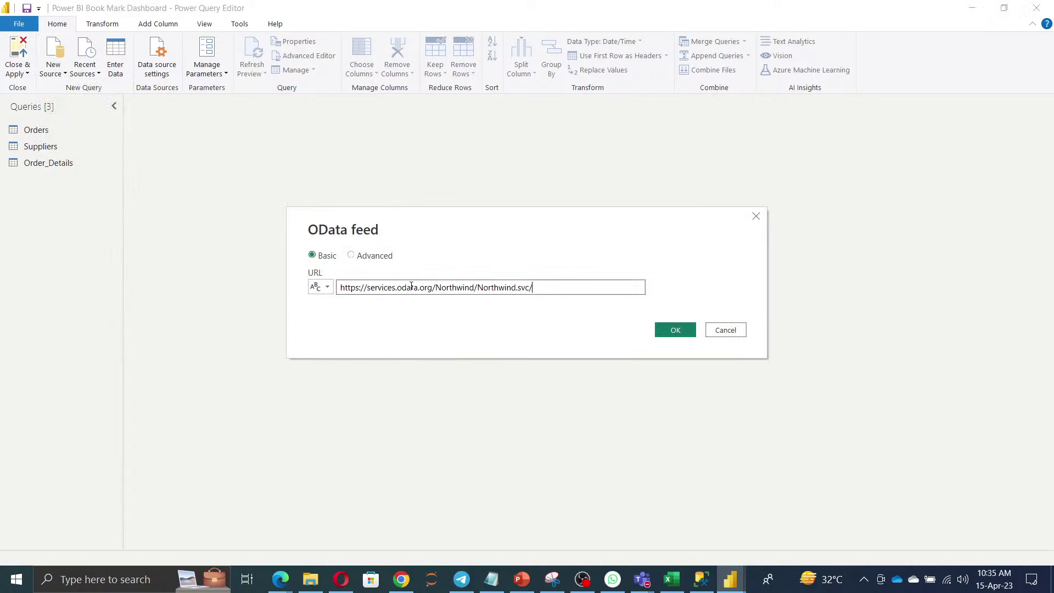
{"action": "left_click", "coordinate": [681, 331]}
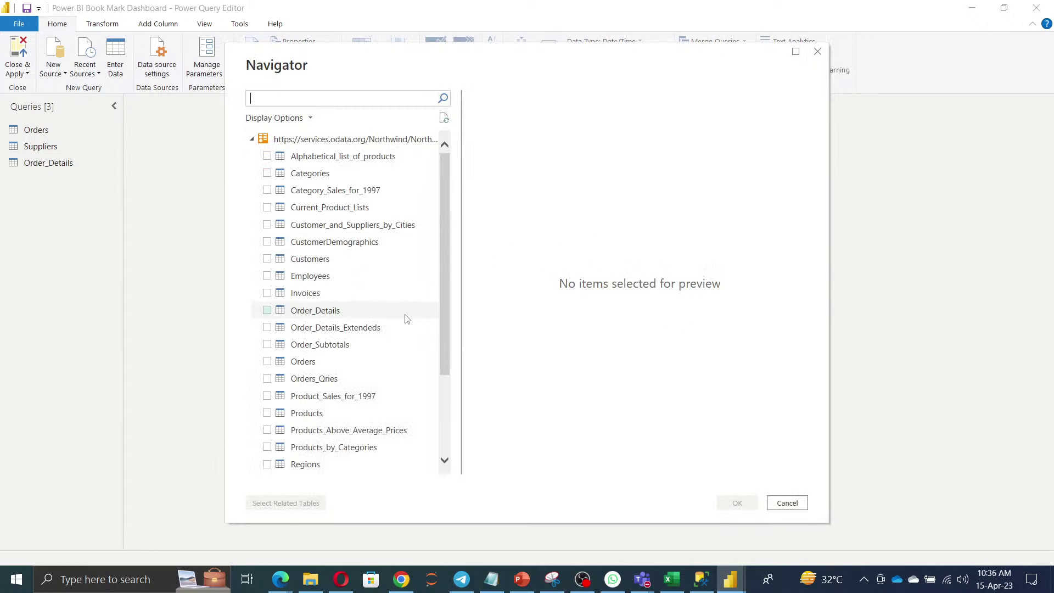
Select the Products table and its related tables in the Northwind feed, check the selection, and cancel the import
{"action": "scroll", "coordinate": [331, 321], "scroll_direction": "down", "scroll_amount": 3}
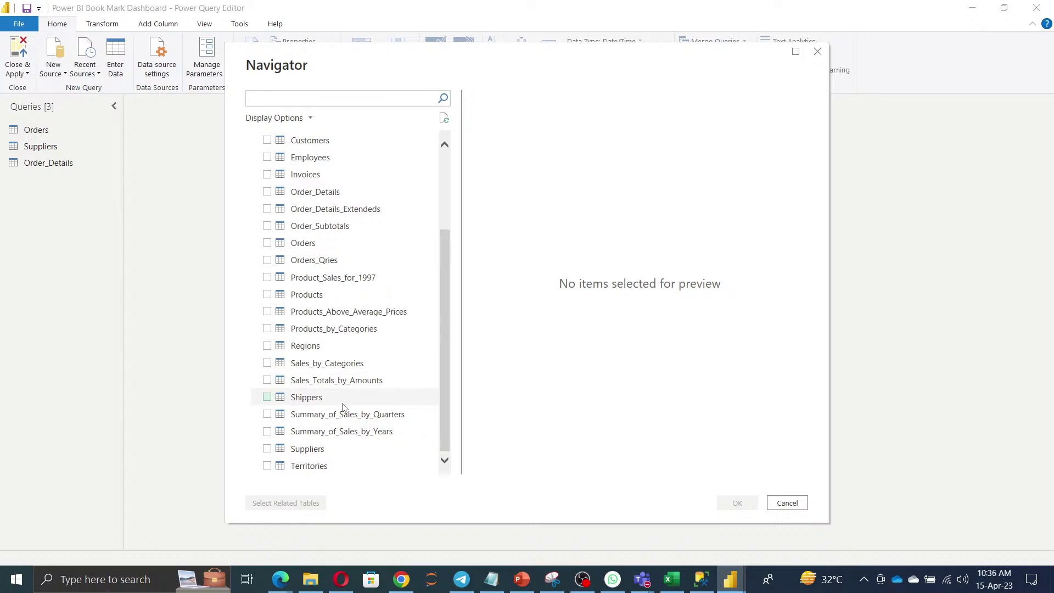
{"action": "left_click", "coordinate": [267, 294]}
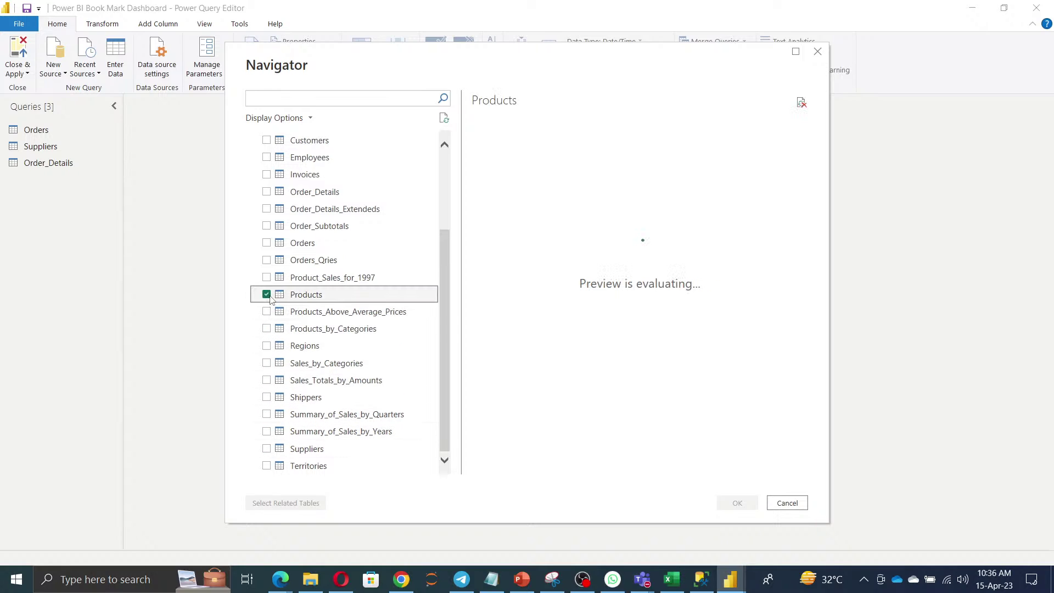
{"action": "left_click", "coordinate": [284, 504]}
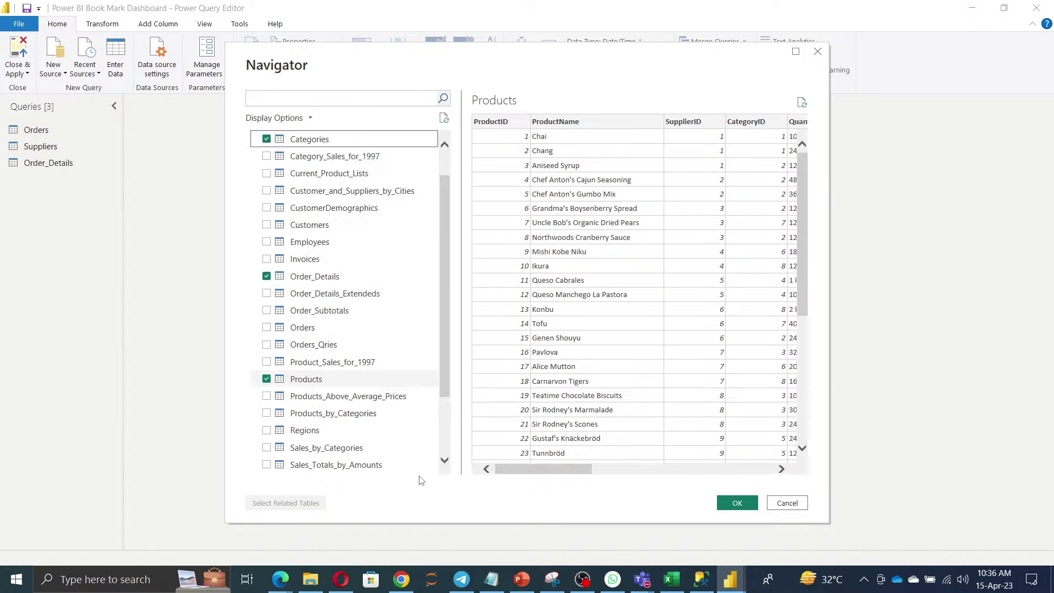
{"action": "scroll", "coordinate": [392, 329], "scroll_direction": "down", "scroll_amount": 2}
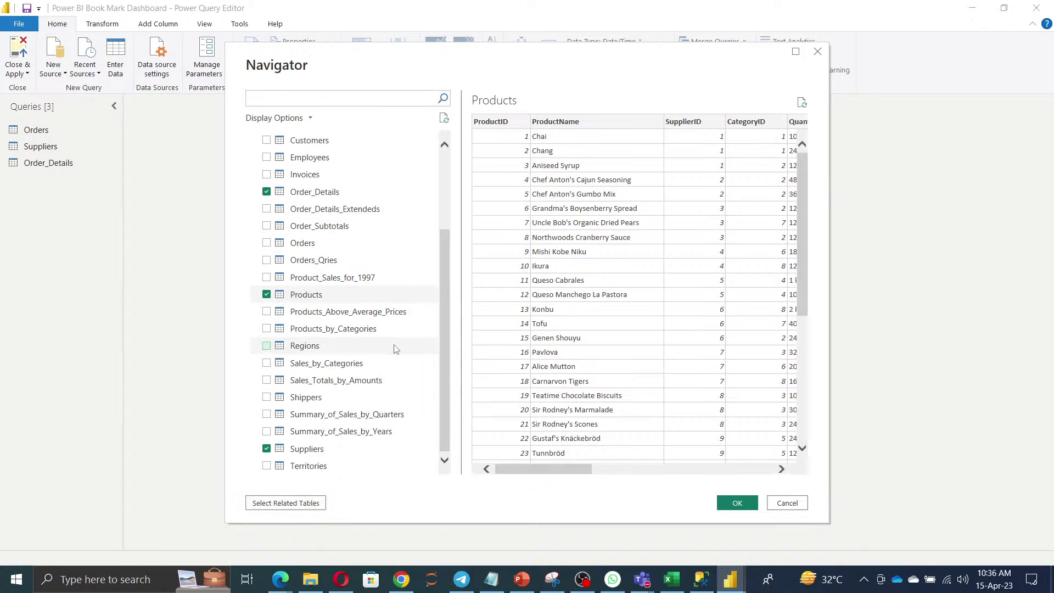
{"action": "scroll", "coordinate": [393, 348], "scroll_direction": "up", "scroll_amount": 2}
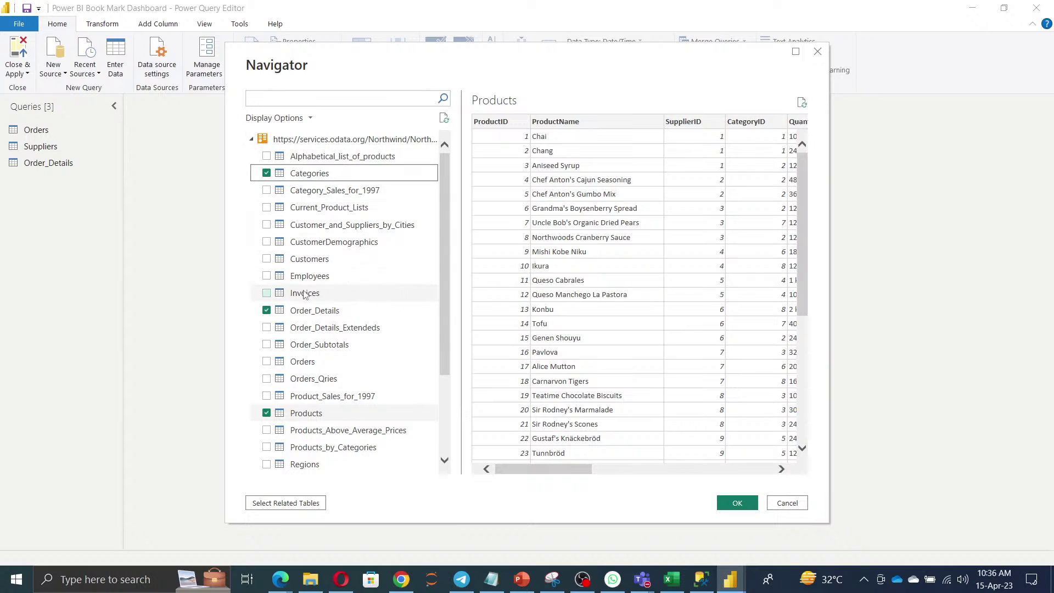
{"action": "scroll", "coordinate": [332, 394], "scroll_direction": "down", "scroll_amount": 3}
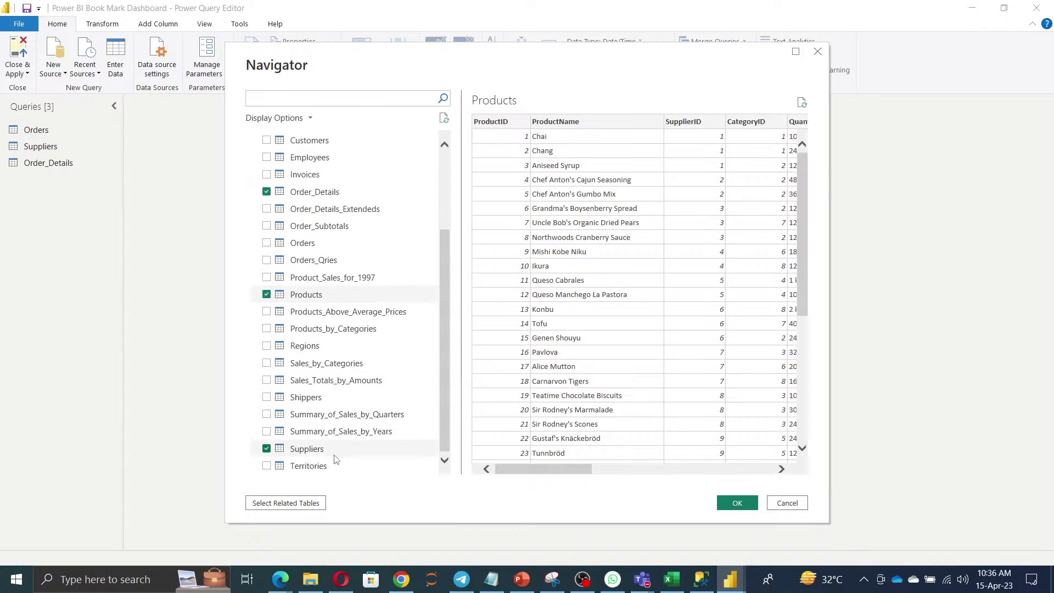
{"action": "left_click", "coordinate": [787, 504]}
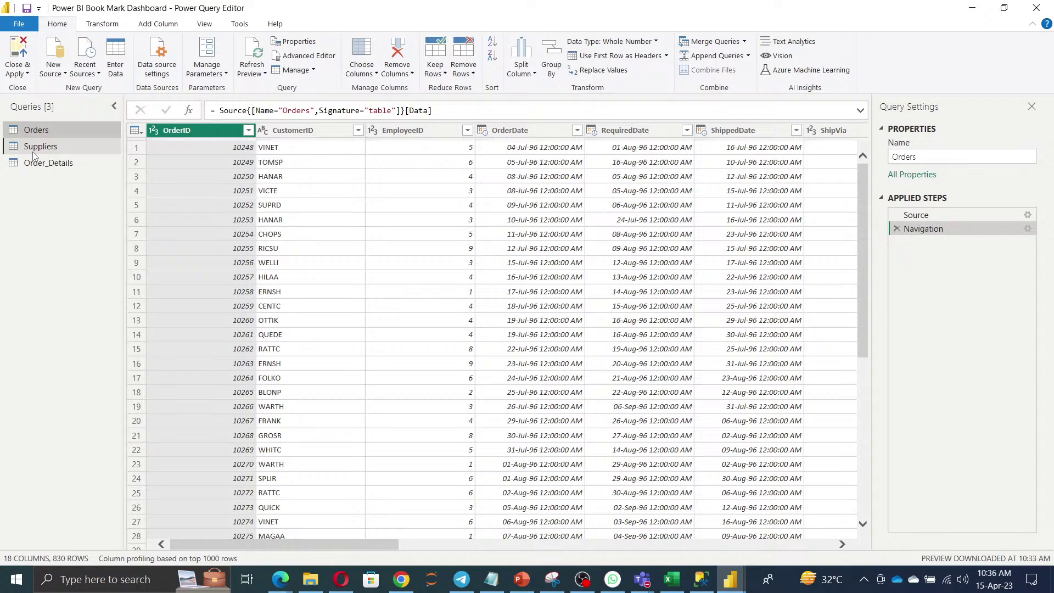
Duplicate the Orders query and rename the copy Calenders
{"action": "left_click", "coordinate": [35, 149]}
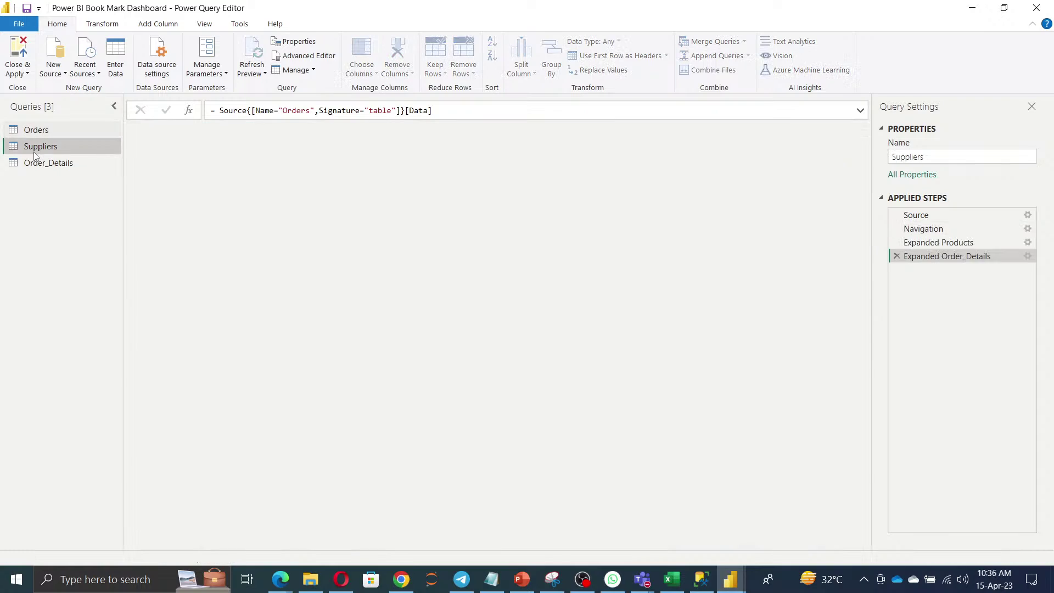
{"action": "left_click", "coordinate": [36, 162]}
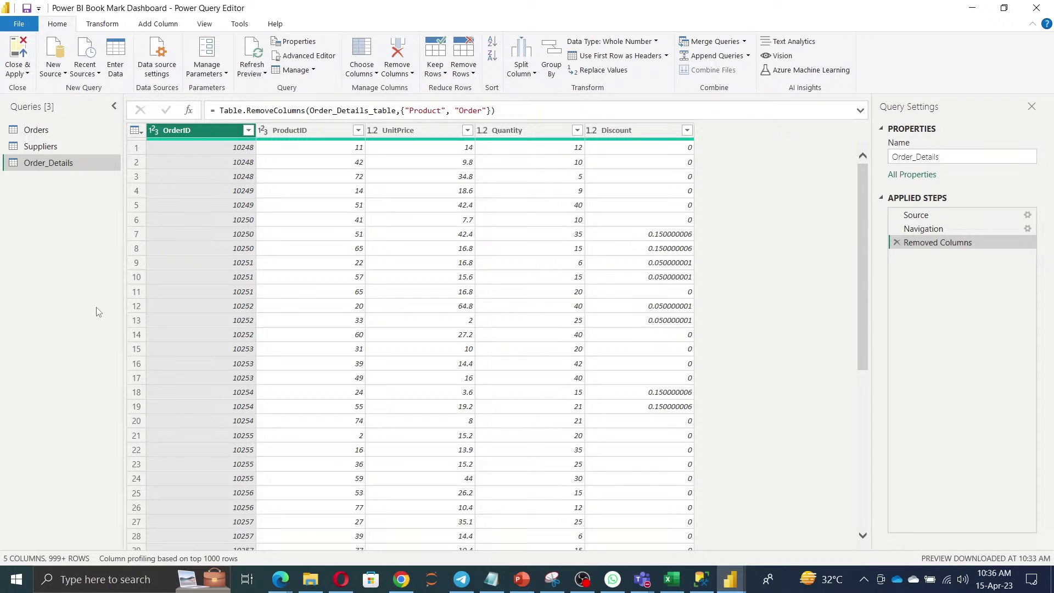
{"action": "left_click", "coordinate": [44, 134]}
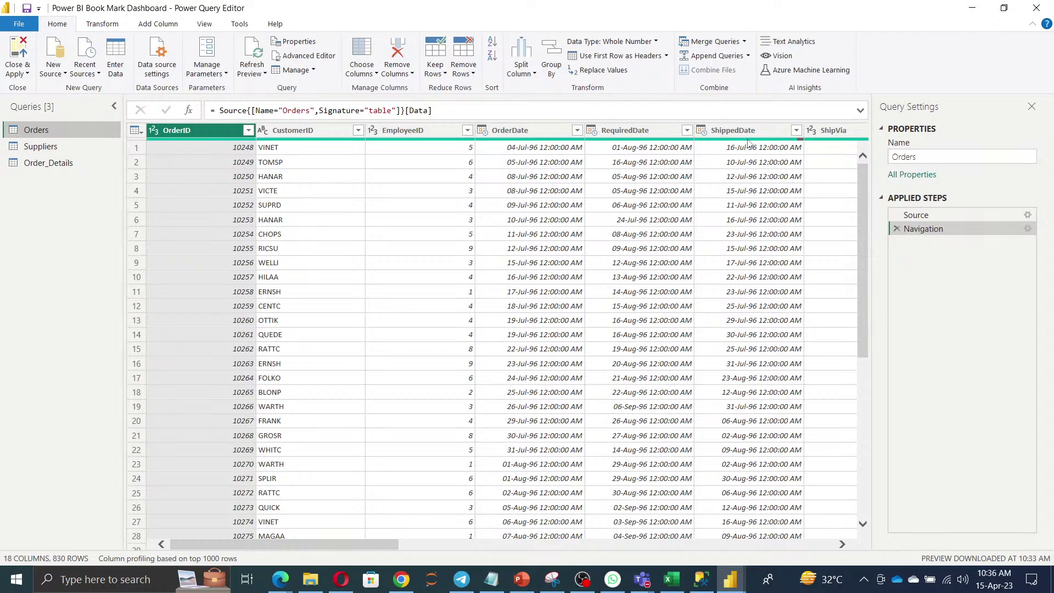
{"action": "mouse_move", "coordinate": [749, 141]}
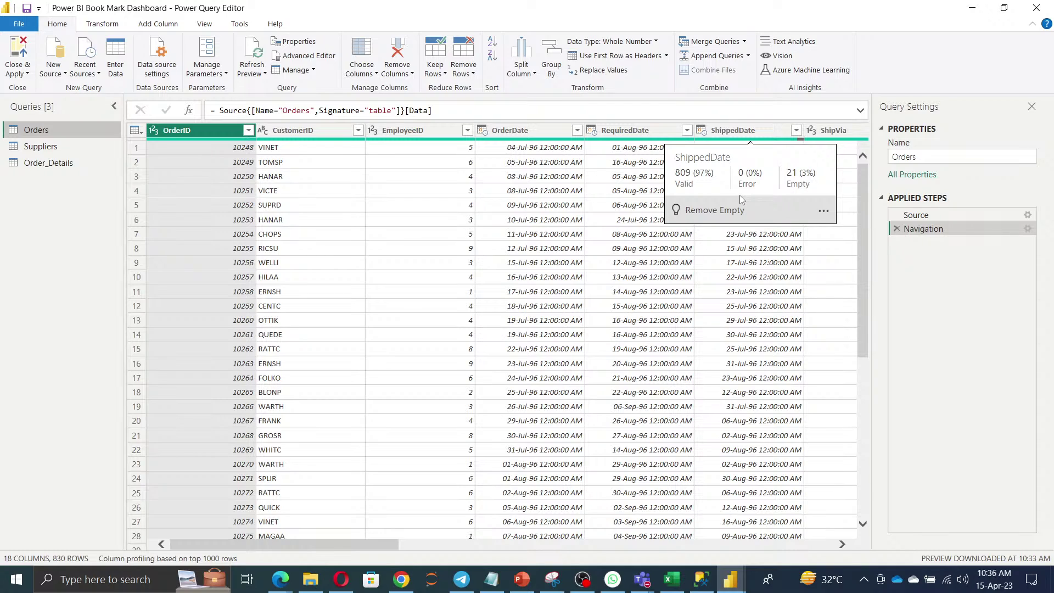
{"action": "right_click", "coordinate": [33, 135]}
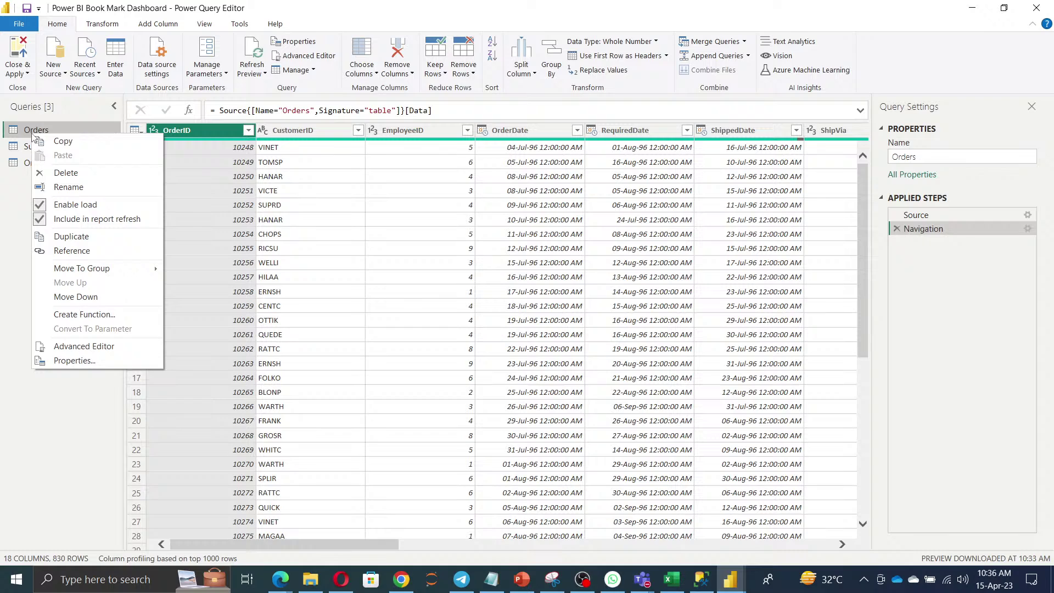
{"action": "left_click", "coordinate": [72, 236]}
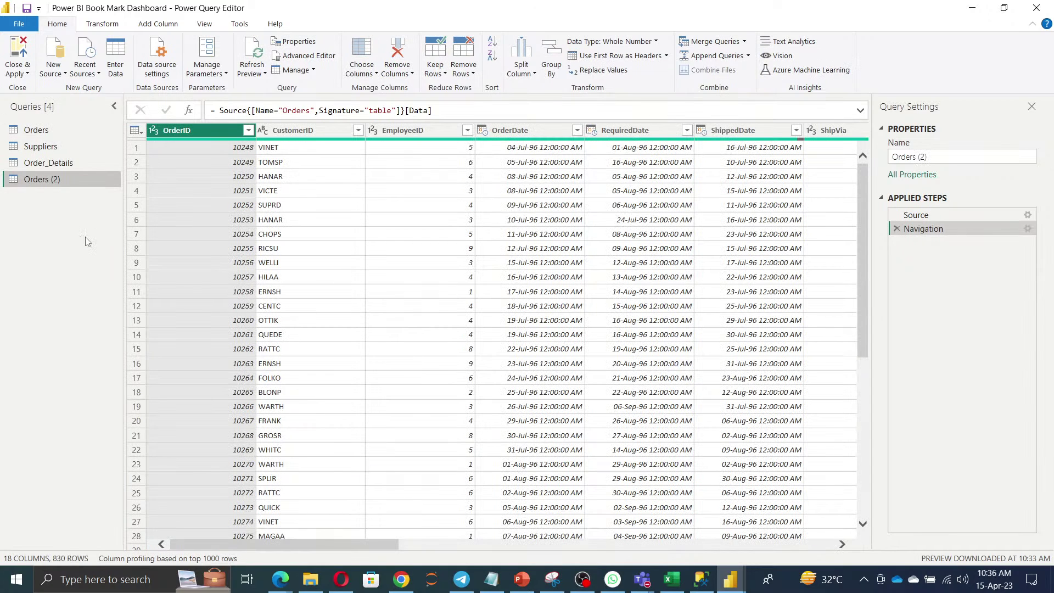
{"action": "left_click", "coordinate": [937, 157]}
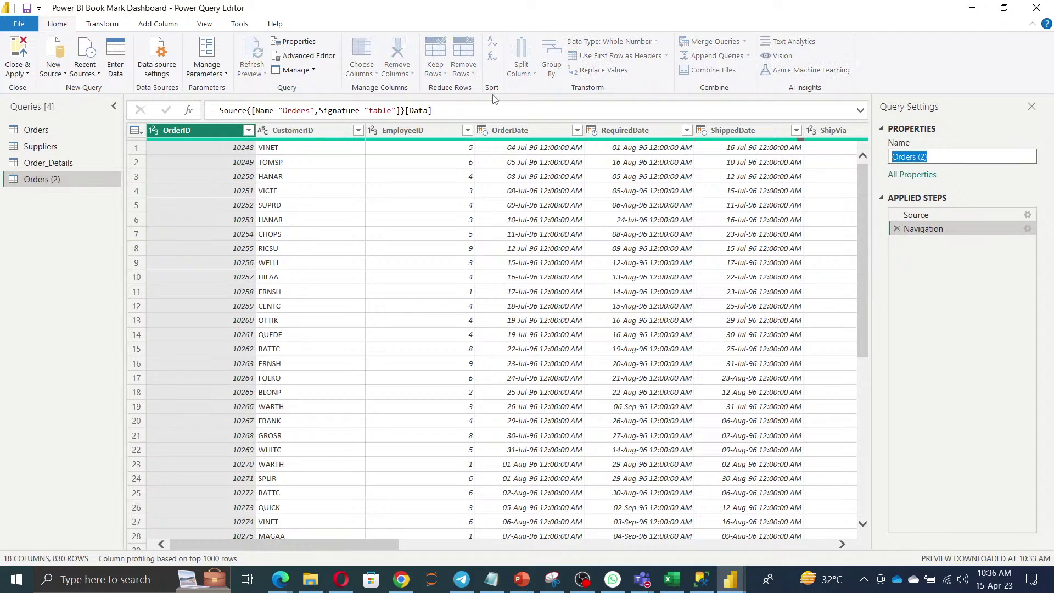
{"action": "type", "text": "CA"}
{"action": "type", "text": "ledne"}
{"action": "type", "text": "s"}
{"action": "left_click", "coordinate": [28, 208]}
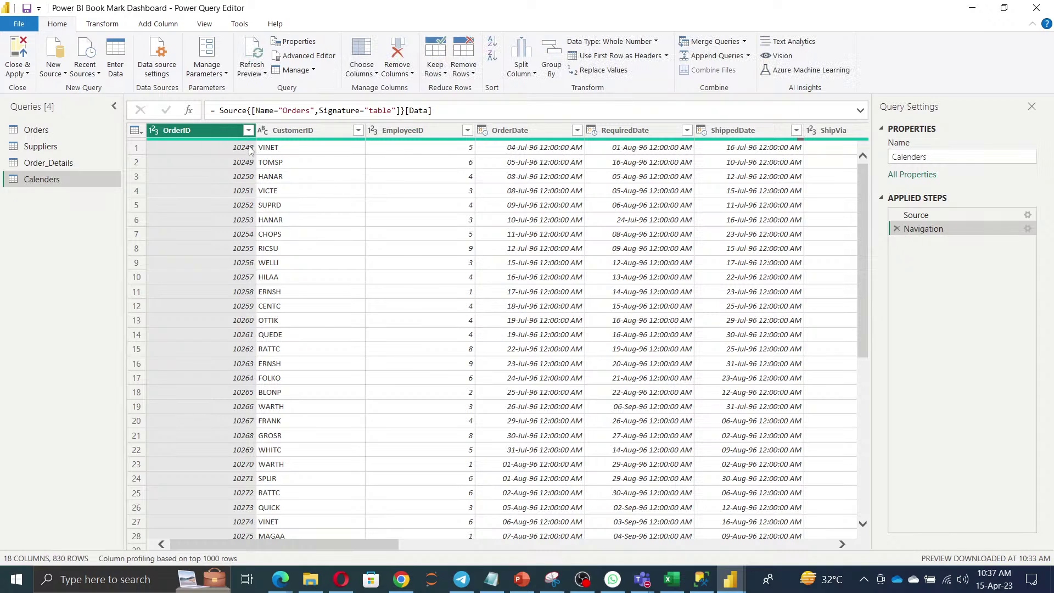
Keep only the OrderDate, RequiredDate and ShippedDate columns in the Calenders query, removing all other columns
{"action": "left_click", "coordinate": [520, 135]}
{"action": "left_click", "coordinate": [607, 134], "text": "ctrl"}
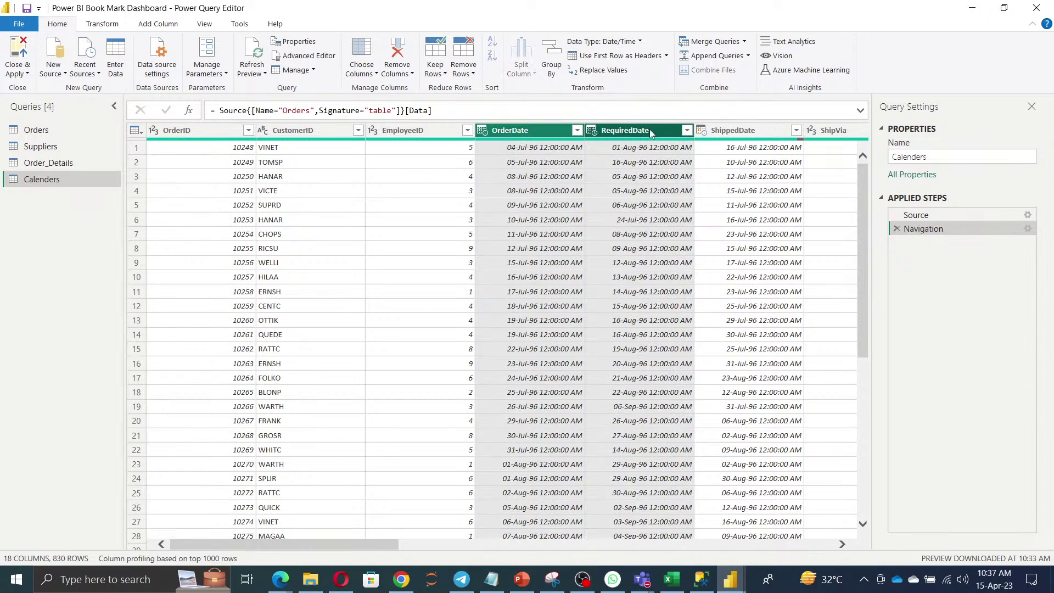
{"action": "left_click", "coordinate": [741, 132], "text": "ctrl"}
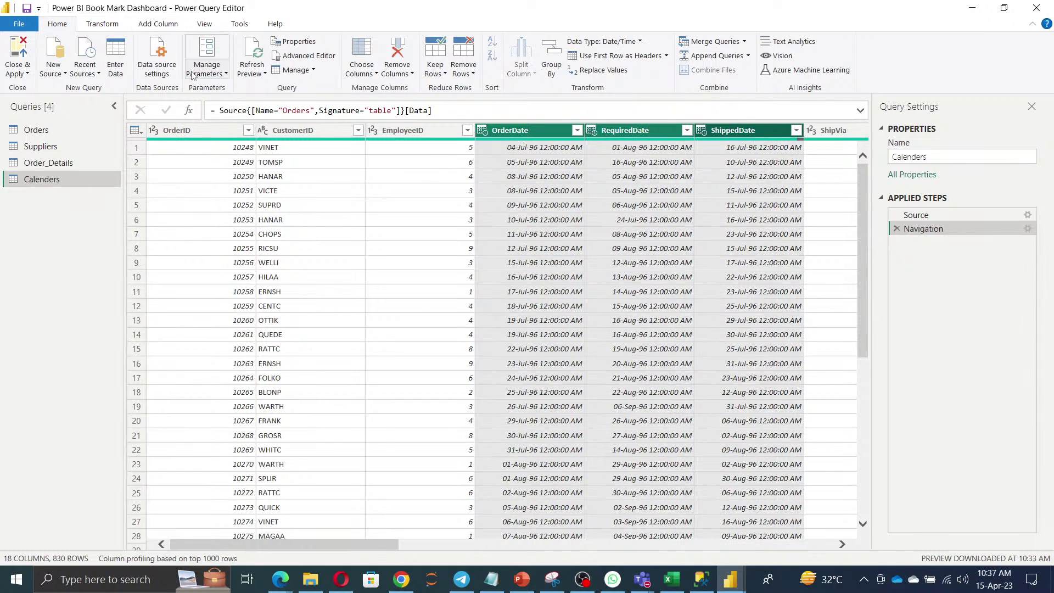
{"action": "left_click", "coordinate": [405, 74]}
{"action": "left_click", "coordinate": [426, 104]}
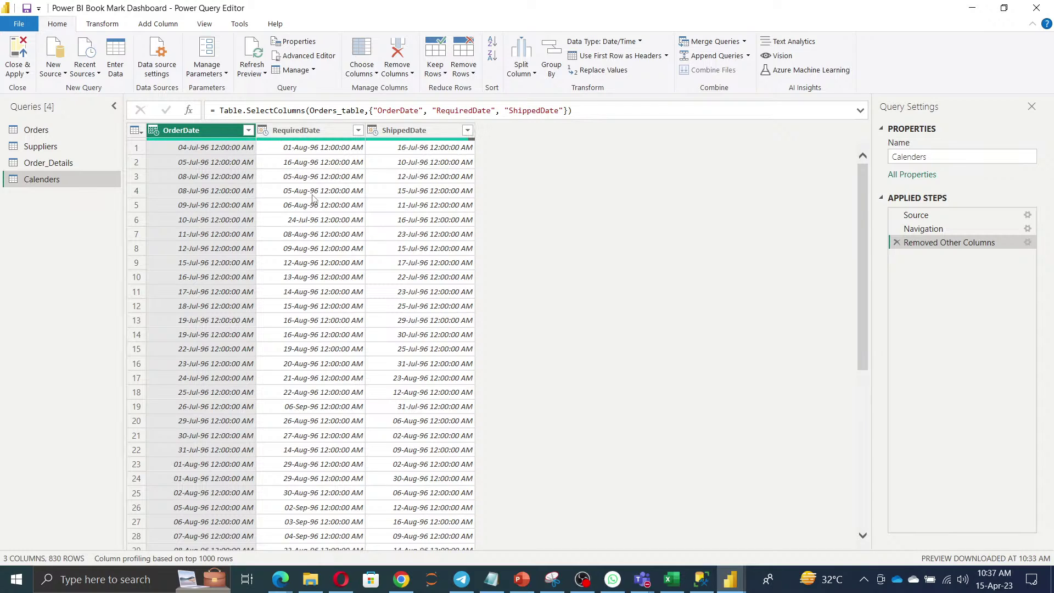
Unpivot only the selected OrderDate, RequiredDate and ShippedDate columns in the Calenders query
{"action": "left_click", "coordinate": [310, 137], "text": "ctrl"}
{"action": "left_click", "coordinate": [413, 136], "text": "ctrl"}
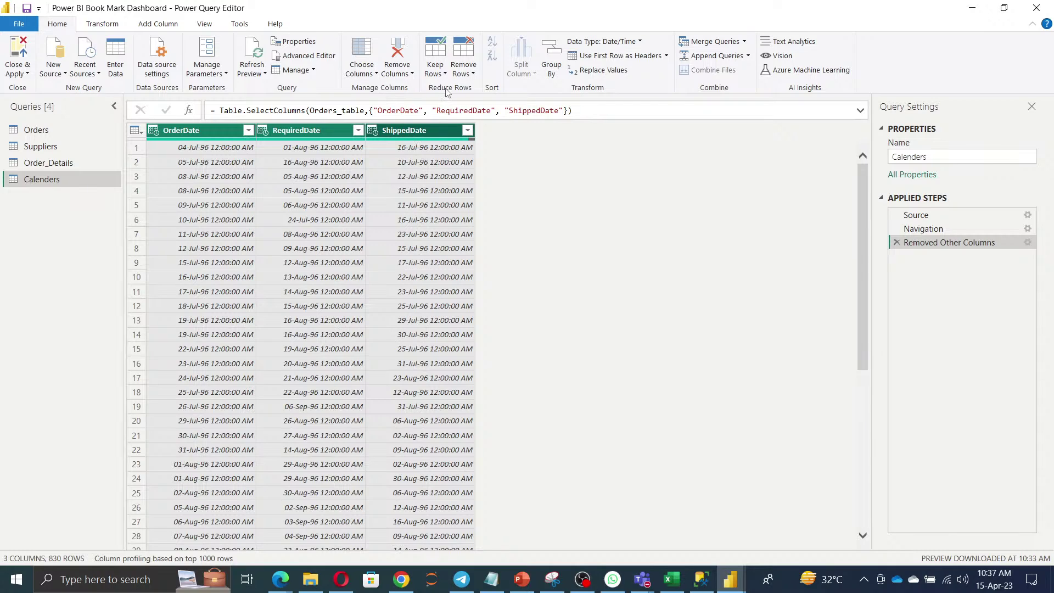
{"action": "left_click", "coordinate": [102, 24]}
{"action": "left_click", "coordinate": [368, 42]}
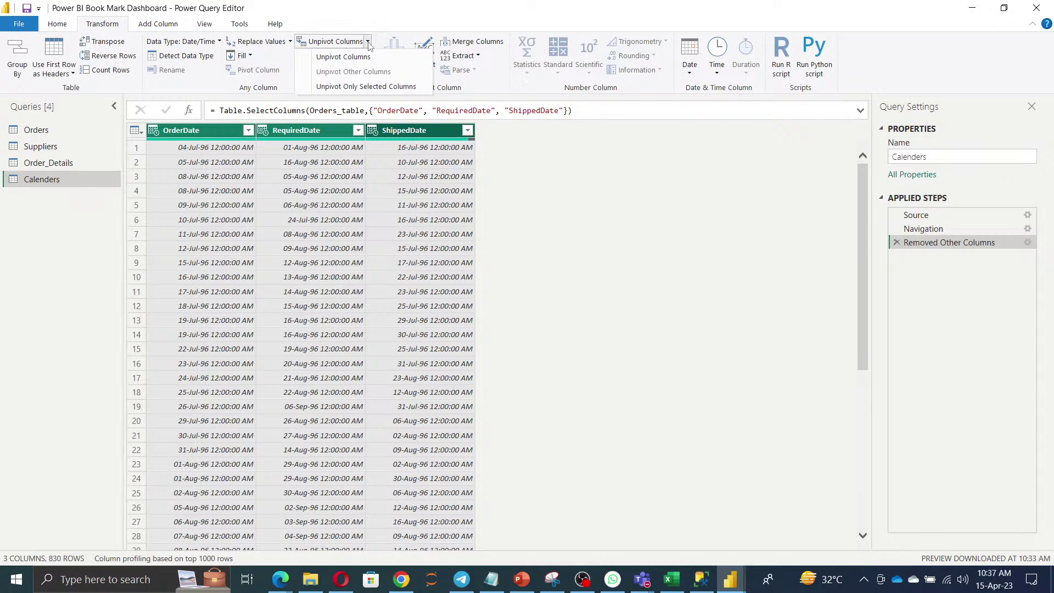
{"action": "left_click", "coordinate": [366, 87]}
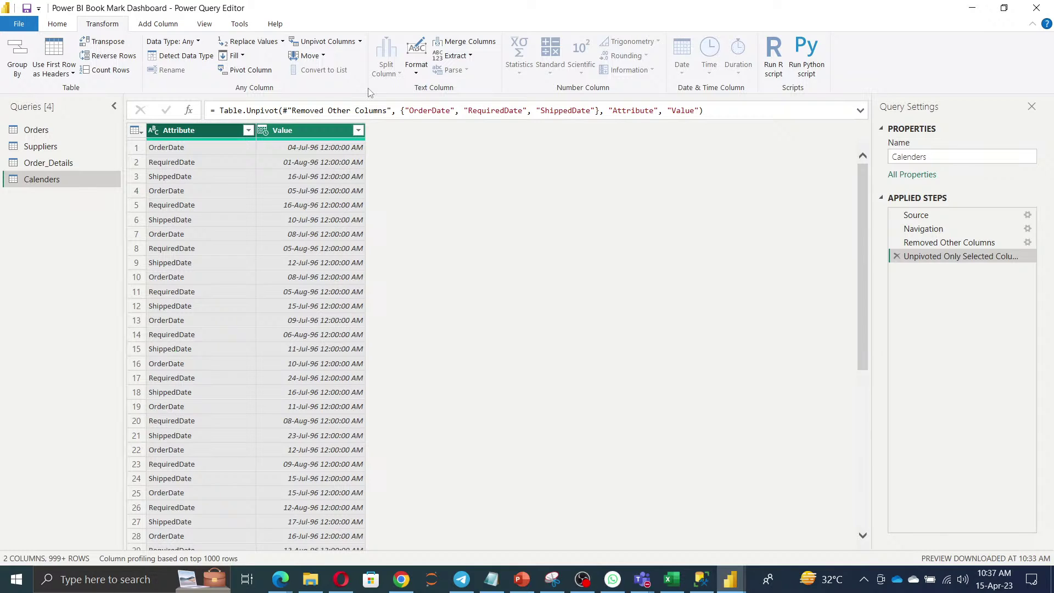
Remove the Attribute column from the Calenders query and rename the Value column as Date
{"action": "left_click", "coordinate": [206, 132]}
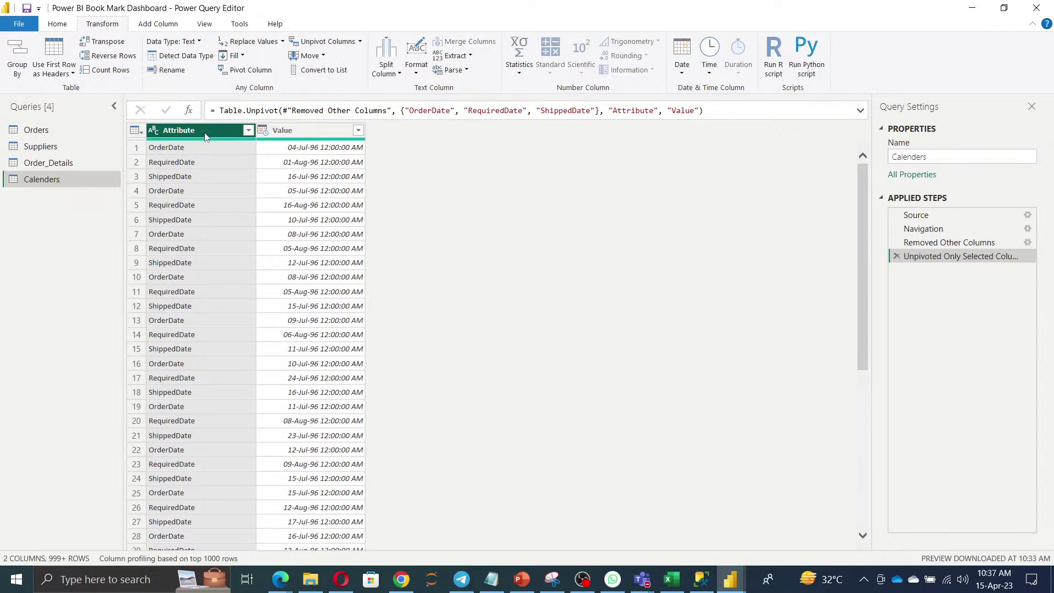
{"action": "right_click", "coordinate": [206, 136]}
{"action": "left_click", "coordinate": [224, 160]}
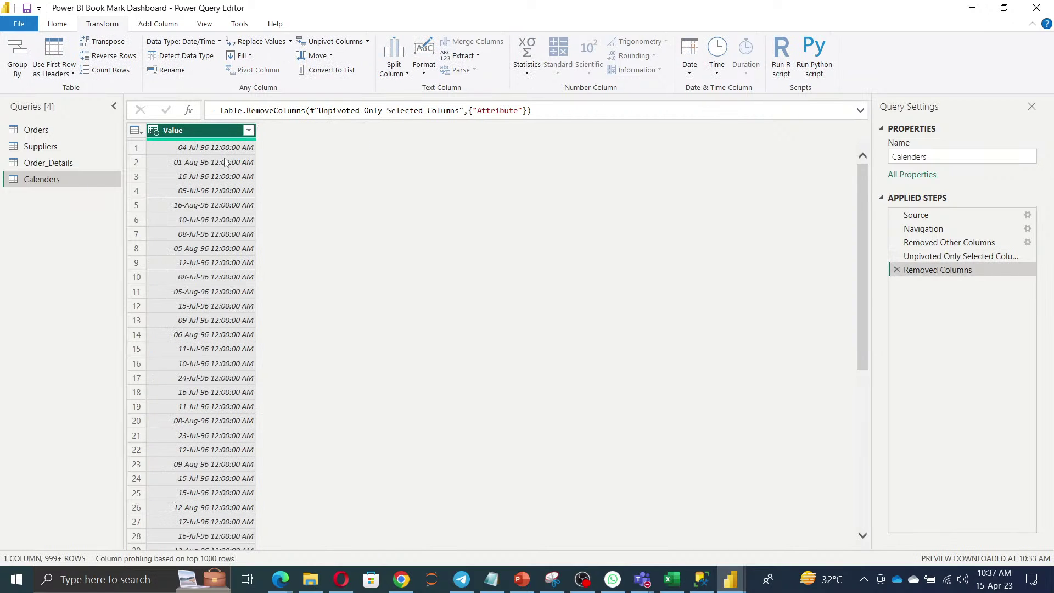
{"action": "double_click", "coordinate": [199, 132]}
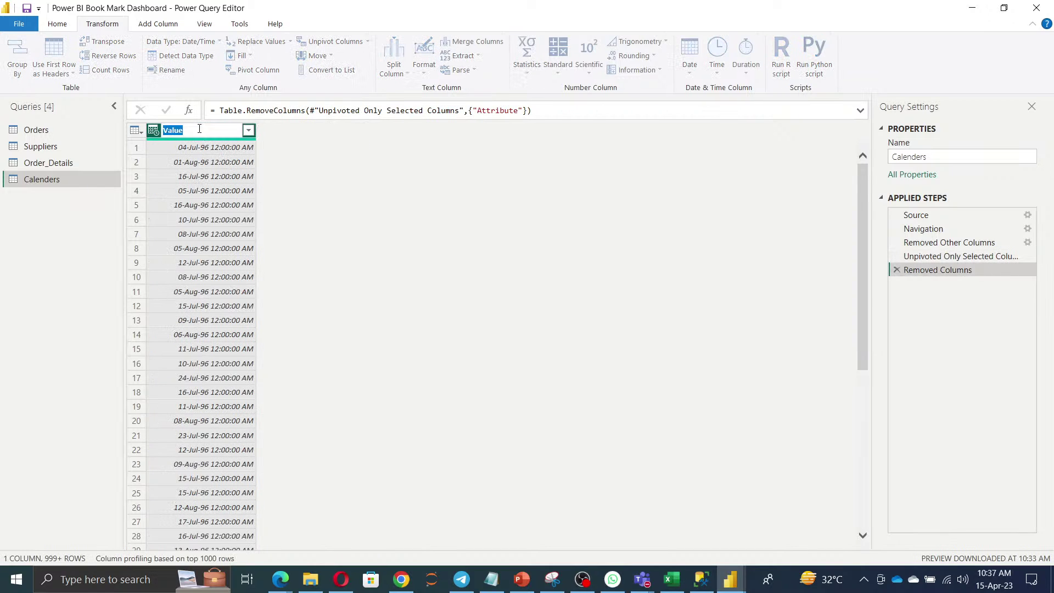
{"action": "type", "text": "DA"}
{"action": "left_click", "coordinate": [65, 247]}
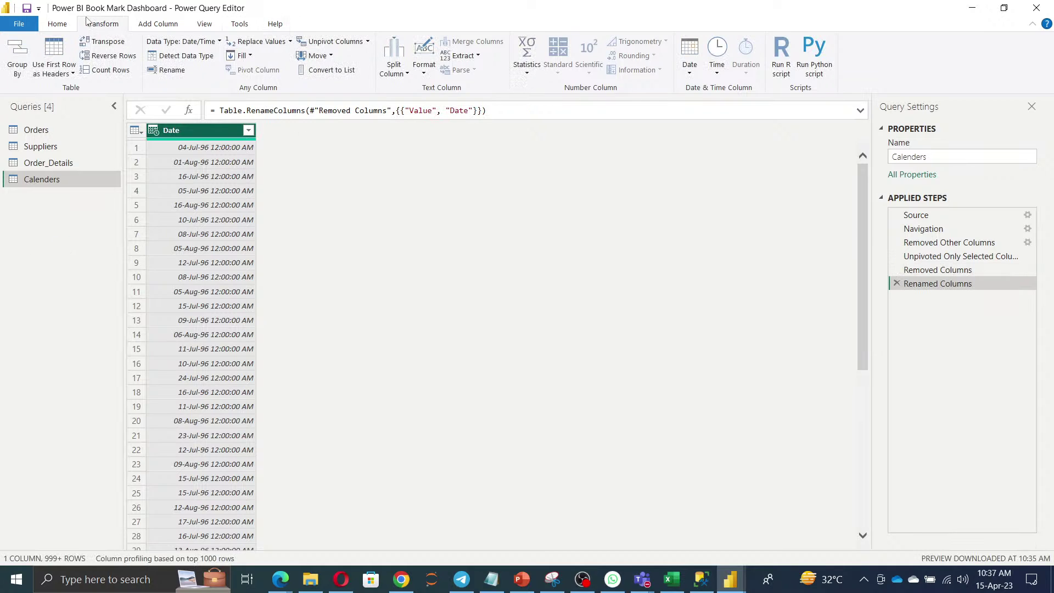
Remove the duplicate rows from the Date column of the Calenders query
{"action": "left_click", "coordinate": [64, 27]}
{"action": "left_click", "coordinate": [463, 64]}
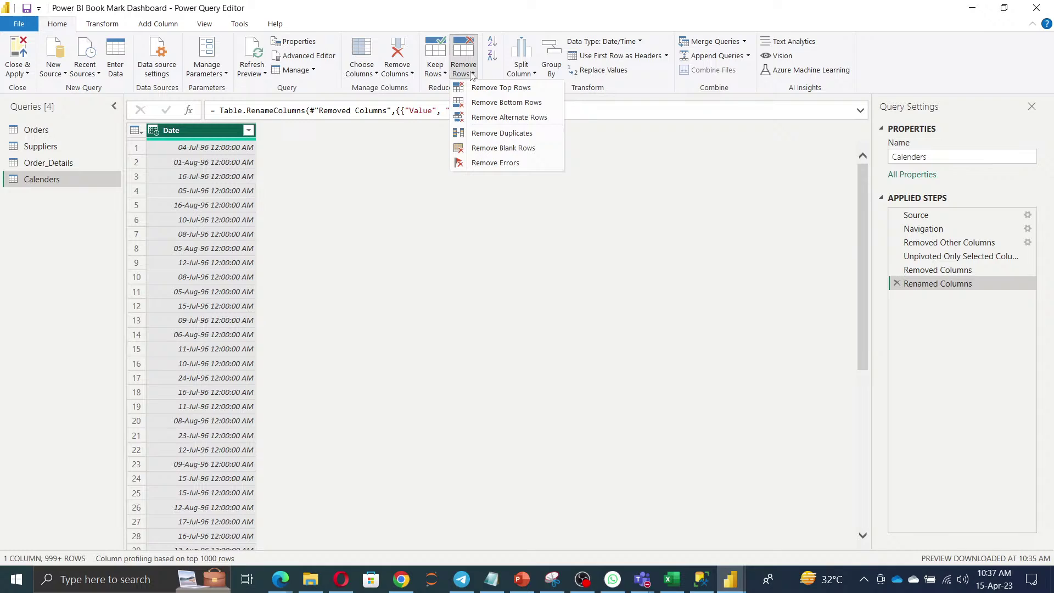
{"action": "left_click", "coordinate": [497, 135]}
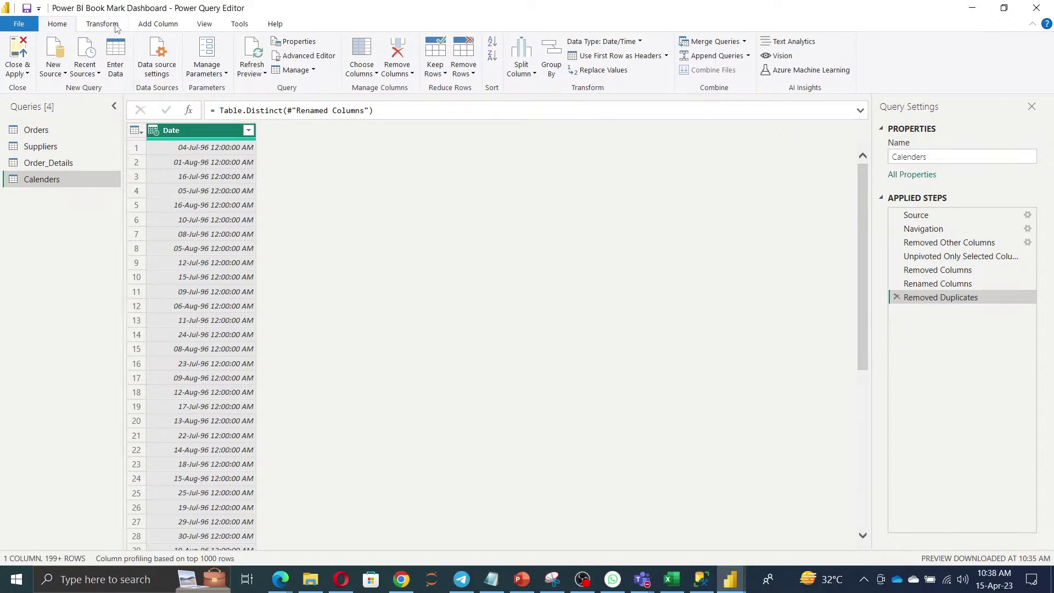
{"action": "left_click", "coordinate": [156, 26]}
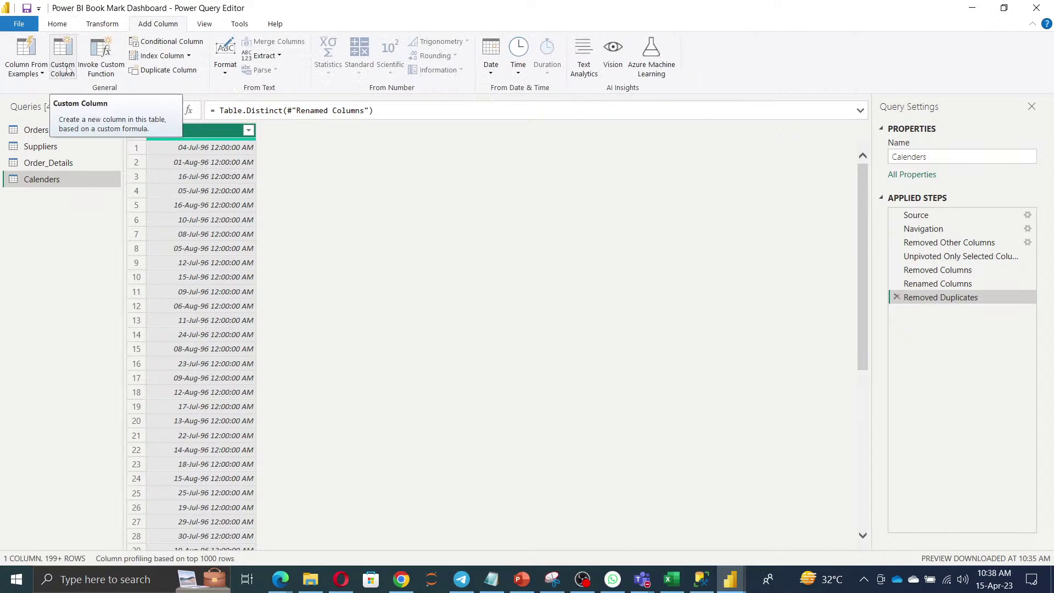
{"action": "left_click", "coordinate": [111, 25]}
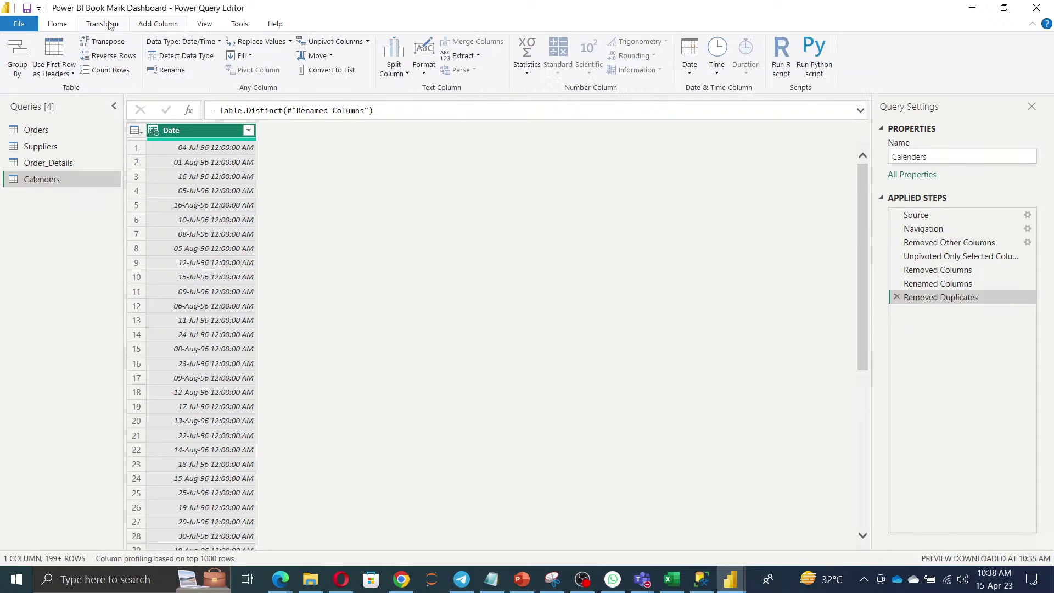
{"action": "left_click", "coordinate": [160, 27]}
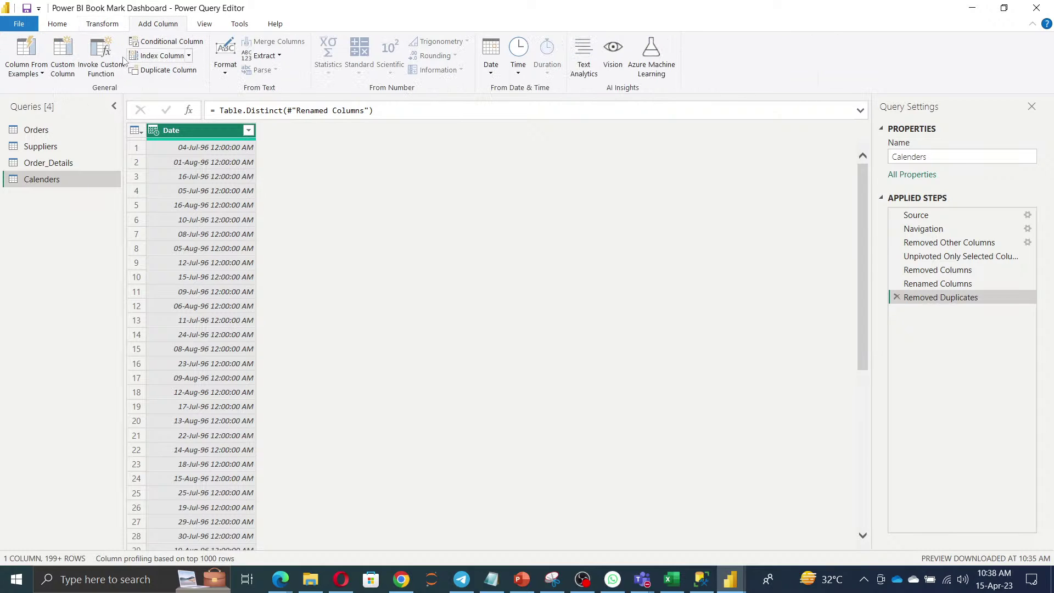
{"action": "left_click", "coordinate": [101, 29]}
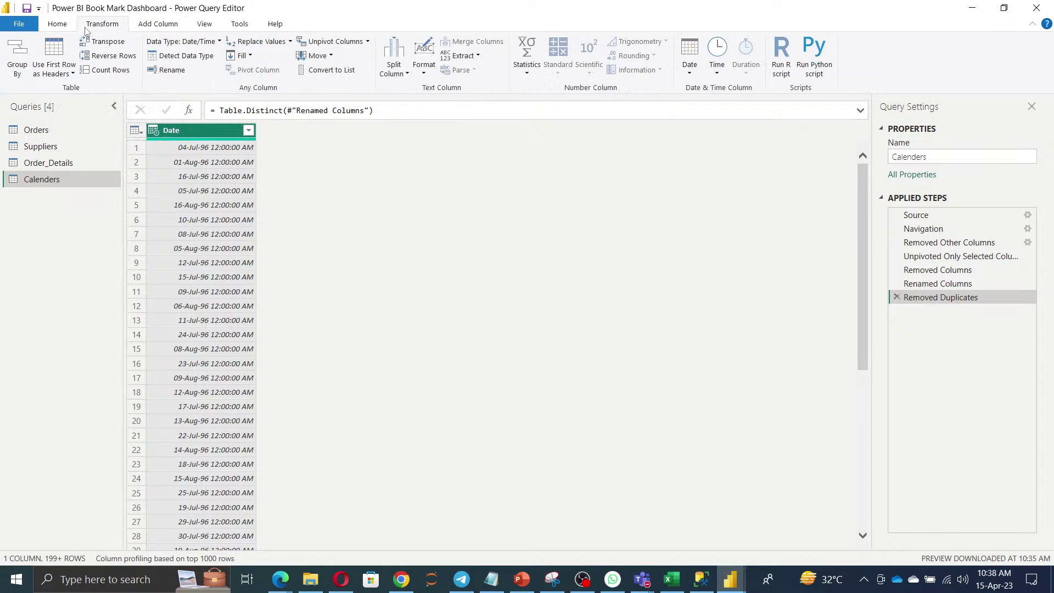
Start a manually entered table with two columns named StartDate and EndDate
{"action": "left_click", "coordinate": [61, 31]}
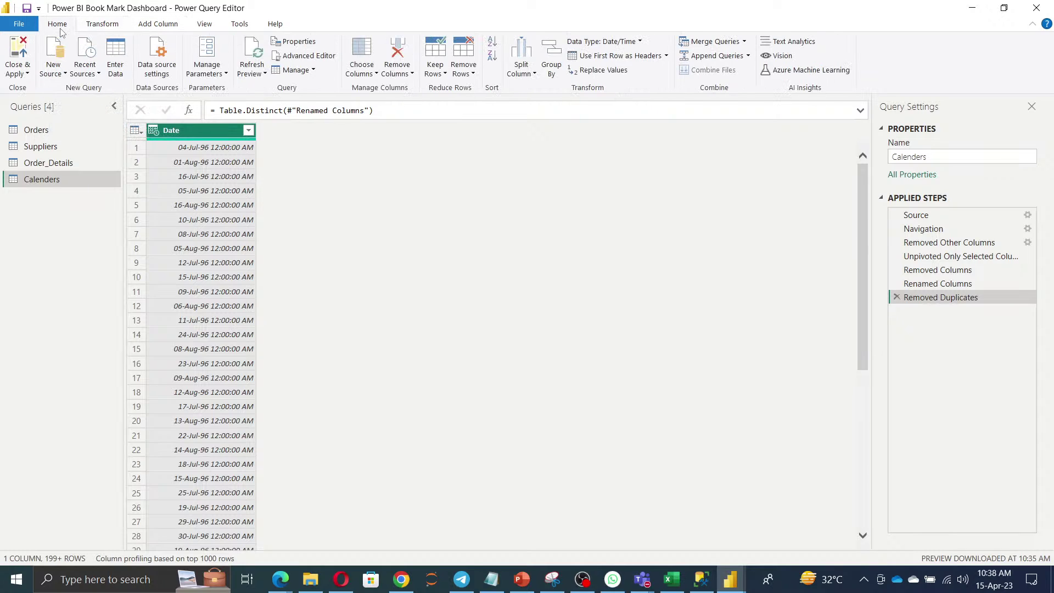
{"action": "left_click", "coordinate": [116, 60]}
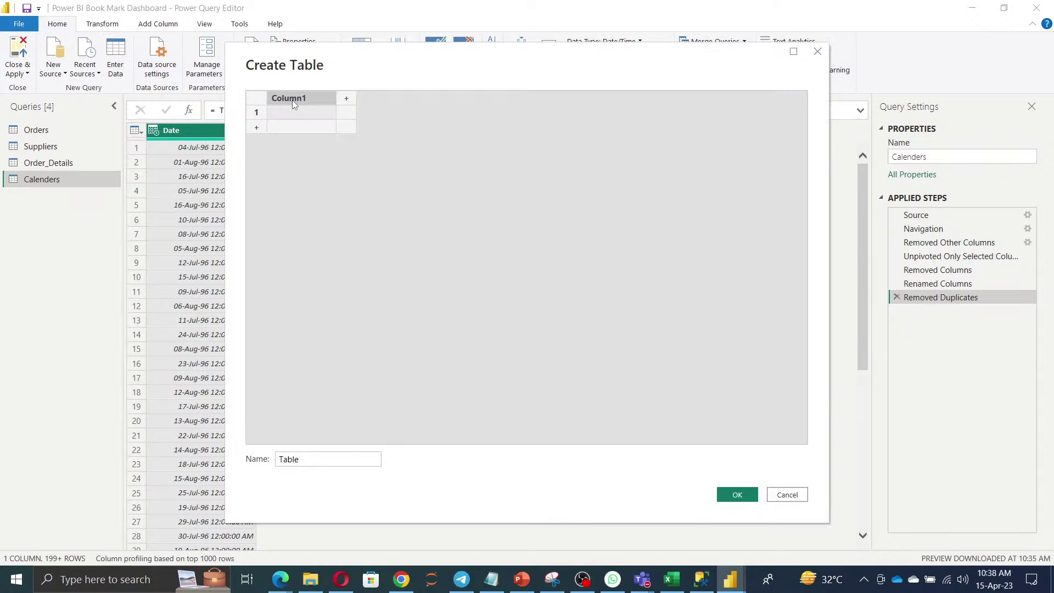
{"action": "double_click", "coordinate": [294, 102]}
{"action": "type", "text": "StartDate"}
{"action": "left_click", "coordinate": [352, 100]}
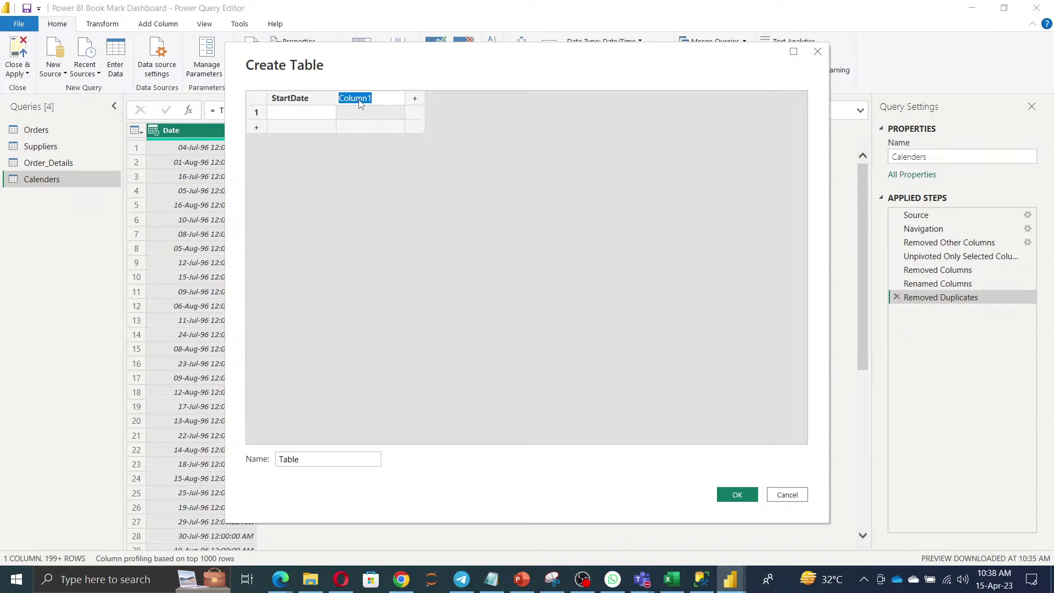
{"action": "type", "text": "StartDATe"}
{"action": "key", "text": "BackSpace"}
{"action": "key", "text": "BackSpace"}
{"action": "key", "text": "BackSpace"}
{"action": "type", "text": "ate"}
{"action": "key", "text": "BackSpace"}
{"action": "key", "text": "BackSpace"}
{"action": "key", "text": "BackSpace"}
{"action": "key", "text": "BackSpace"}
{"action": "key", "text": "BackSpace"}
{"action": "key", "text": "BackSpace"}
{"action": "key", "text": "BackSpace"}
{"action": "key", "text": "BackSpace"}
{"action": "key", "text": "BackSpace"}
{"action": "type", "text": "End Date"}
{"action": "key", "text": "BackSpace"}
Fill the table's first row with StartDate 01-01-2018 and EndDate 31-12-2023
{"action": "left_click", "coordinate": [308, 112]}
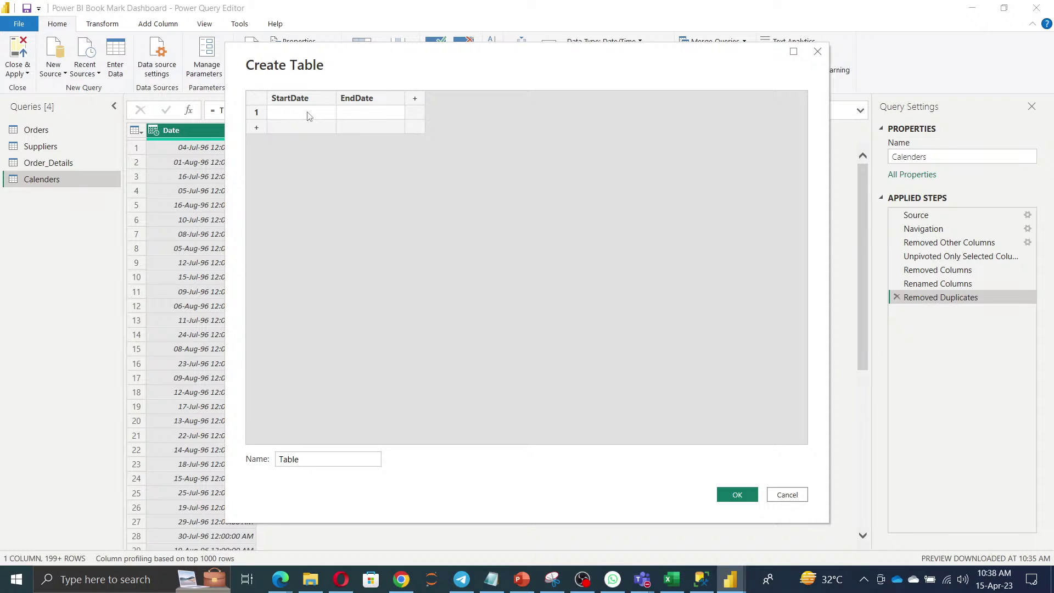
{"action": "type", "text": "2"}
{"action": "key", "text": "BackSpace"}
{"action": "type", "text": "01-01-2018"}
{"action": "key", "text": "ctrl+a"}
{"action": "key", "text": "ctrl+c"}
{"action": "left_click", "coordinate": [367, 117]}
{"action": "key", "text": "ctrl+v"}
{"action": "key", "text": "BackSpace"}
{"action": "key", "text": "BackSpace"}
{"action": "type", "text": "3"}
{"action": "key", "text": "BackSpace"}
{"action": "type", "text": "2"}
{"action": "key", "text": "BackSpace"}
{"action": "type", "text": "23"}
Name the new table Date Range and create it
{"action": "double_click", "coordinate": [317, 459]}
{"action": "type", "text": "Date"}
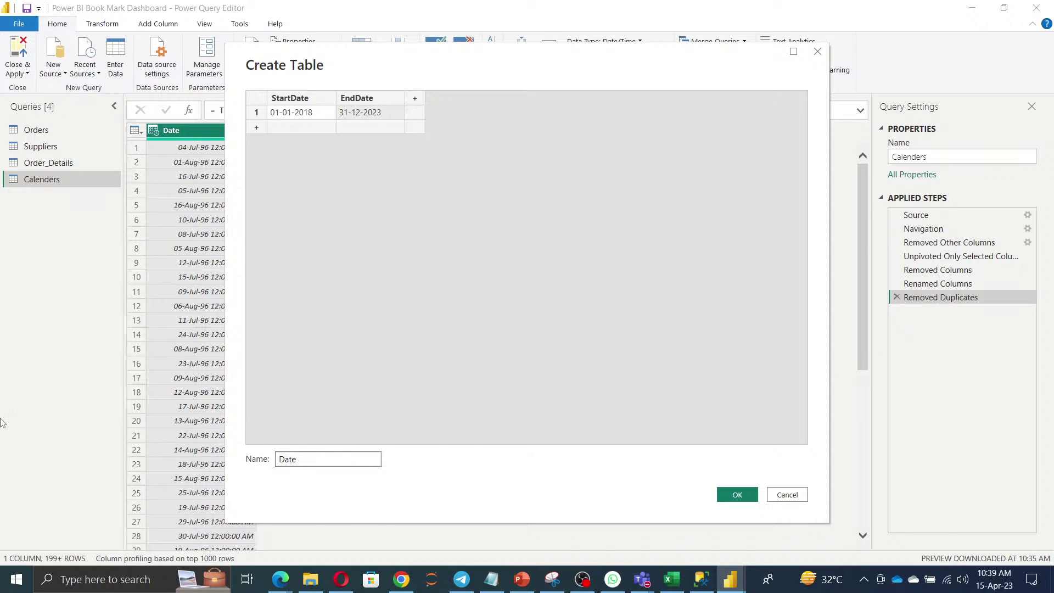
{"action": "type", "text": " Range"}
{"action": "left_click", "coordinate": [742, 501]}
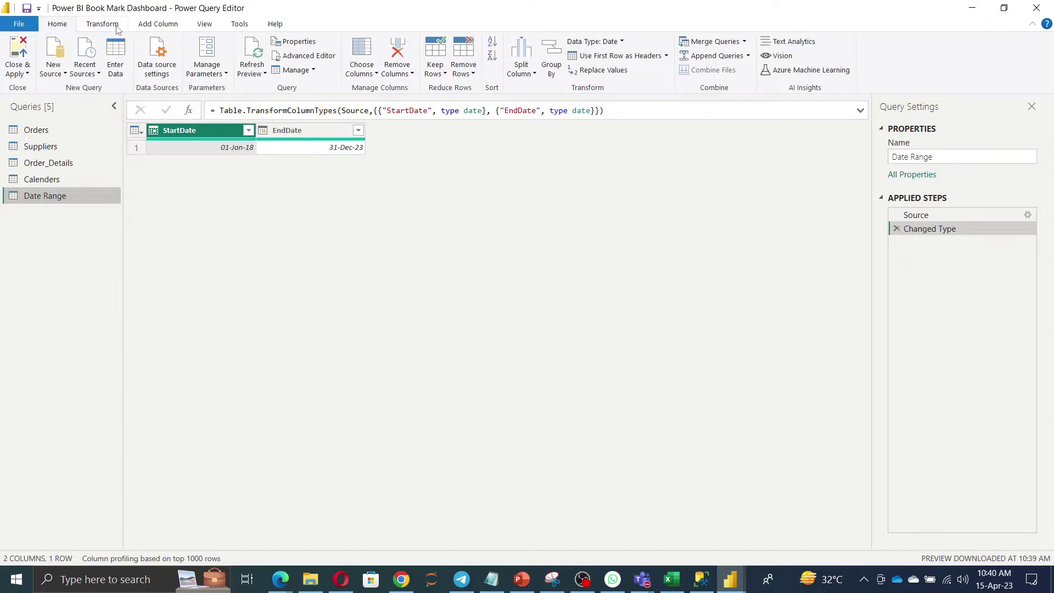
Start a custom column in the Date Range query and name it DateRange
{"action": "left_click", "coordinate": [153, 24]}
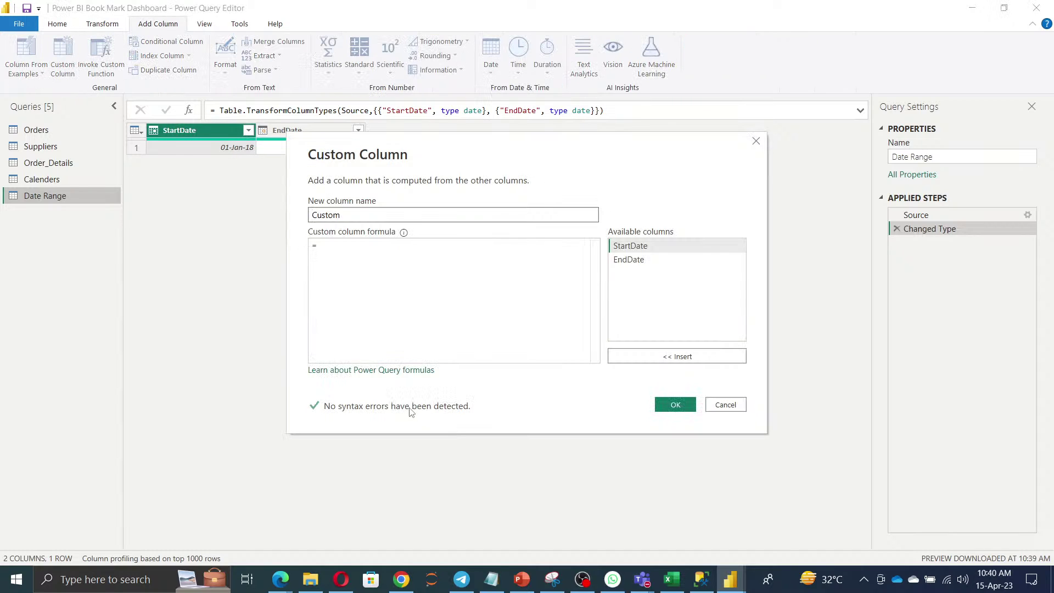
{"action": "left_click_drag", "start_coordinate": [365, 214], "coordinate": [100, 237]}
{"action": "type", "text": "Date"}
{"action": "key", "text": "BackSpace"}
{"action": "key", "text": "BackSpace"}
{"action": "key", "text": "BackSpace"}
{"action": "type", "text": "ateRange"}
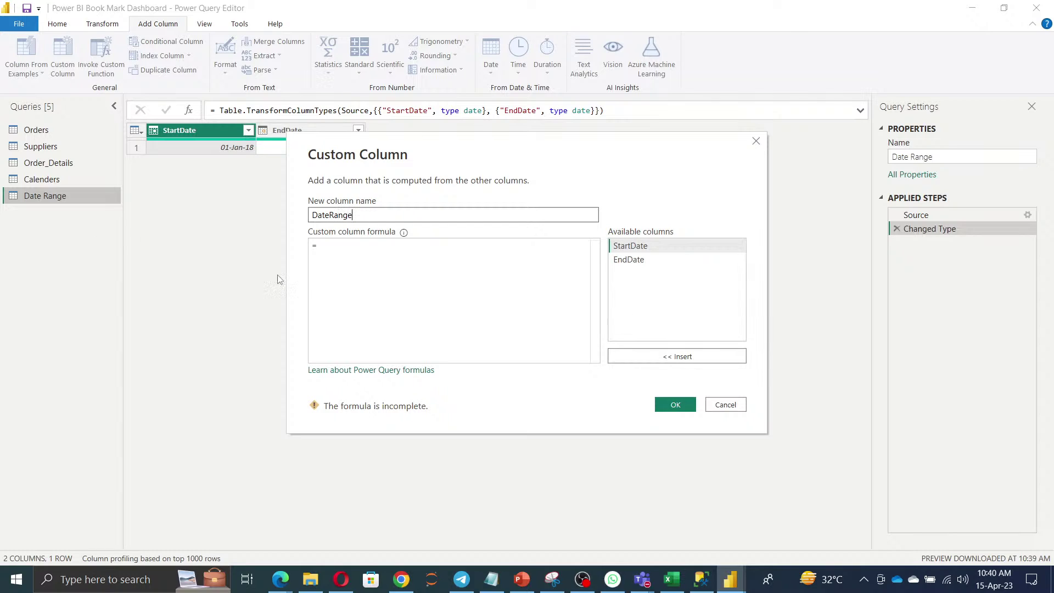
Begin the DateRange column formula with an opening curly brace followed by the Number.From function
{"action": "left_click", "coordinate": [329, 247]}
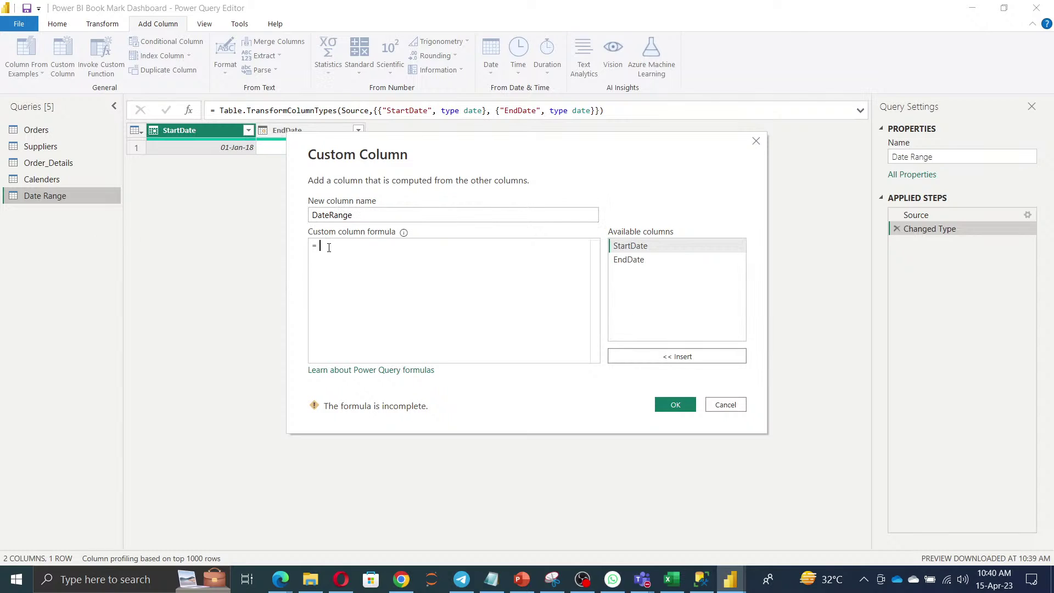
{"action": "type", "text": "{"}
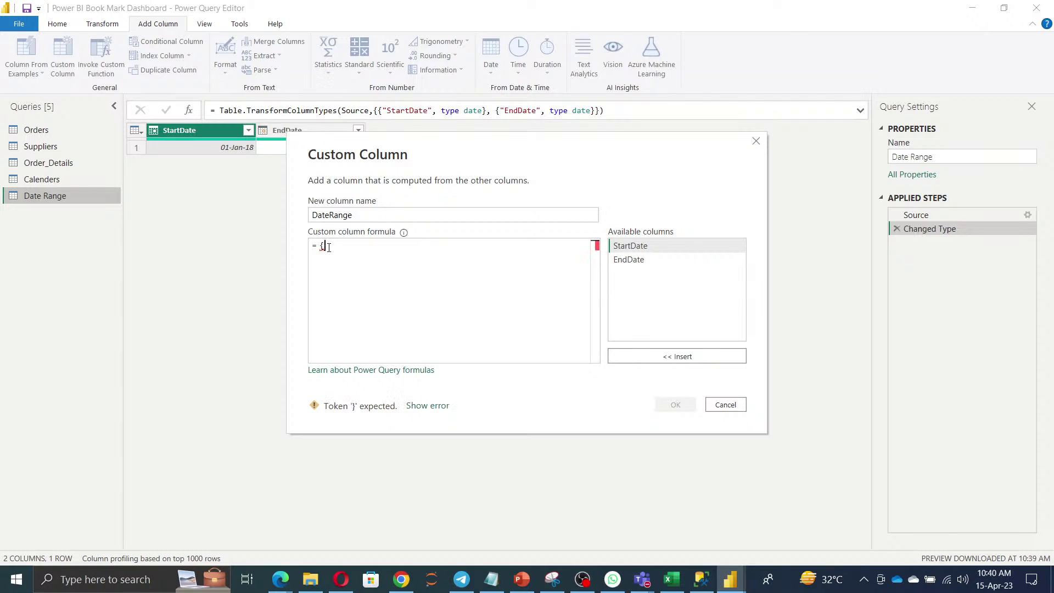
{"action": "type", "text": " number"}
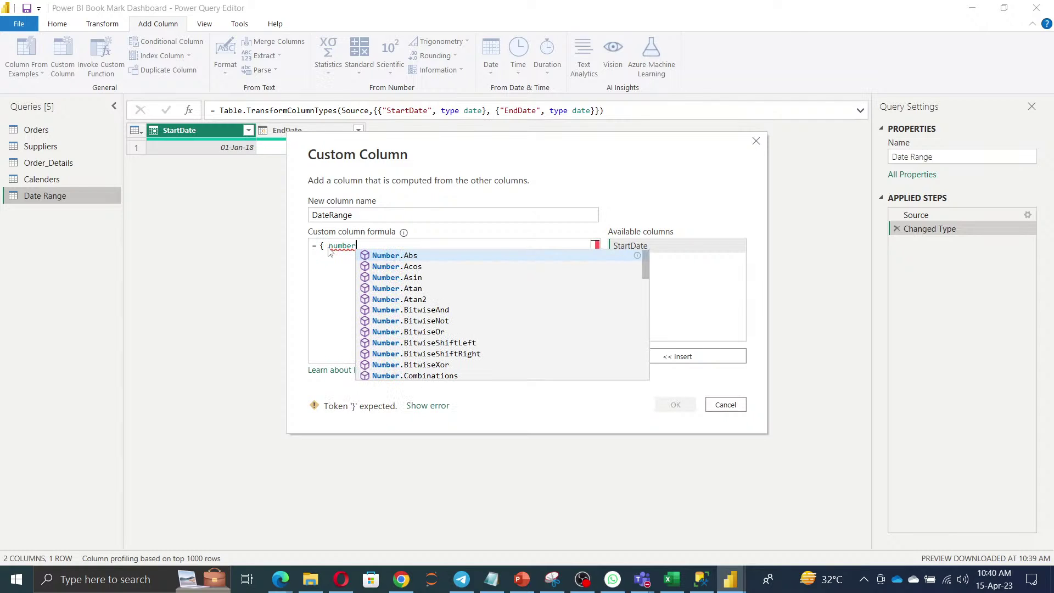
{"action": "type", "text": ".fro"}
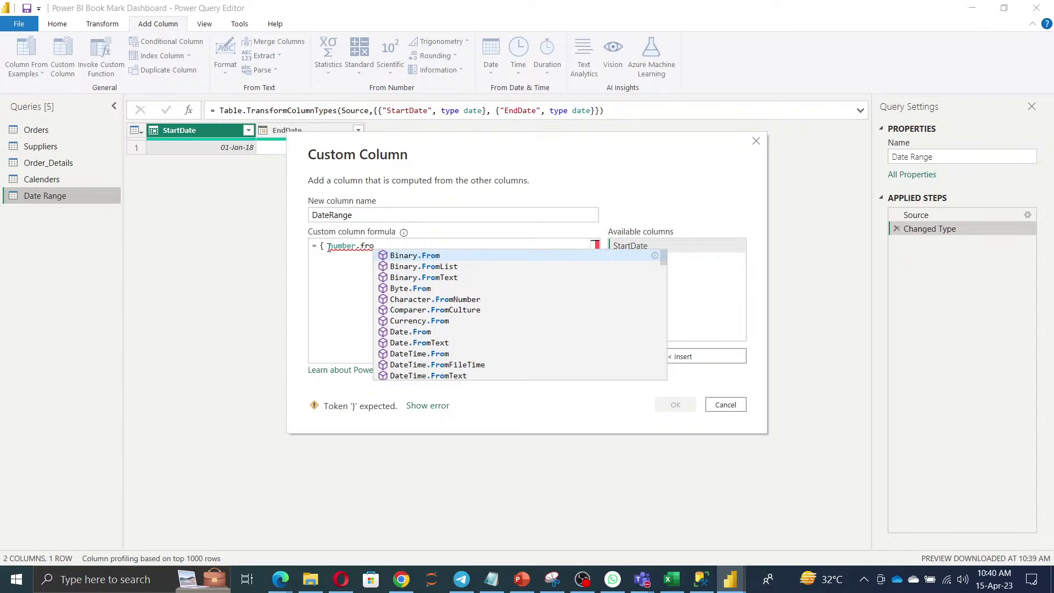
{"action": "type", "text": "m"}
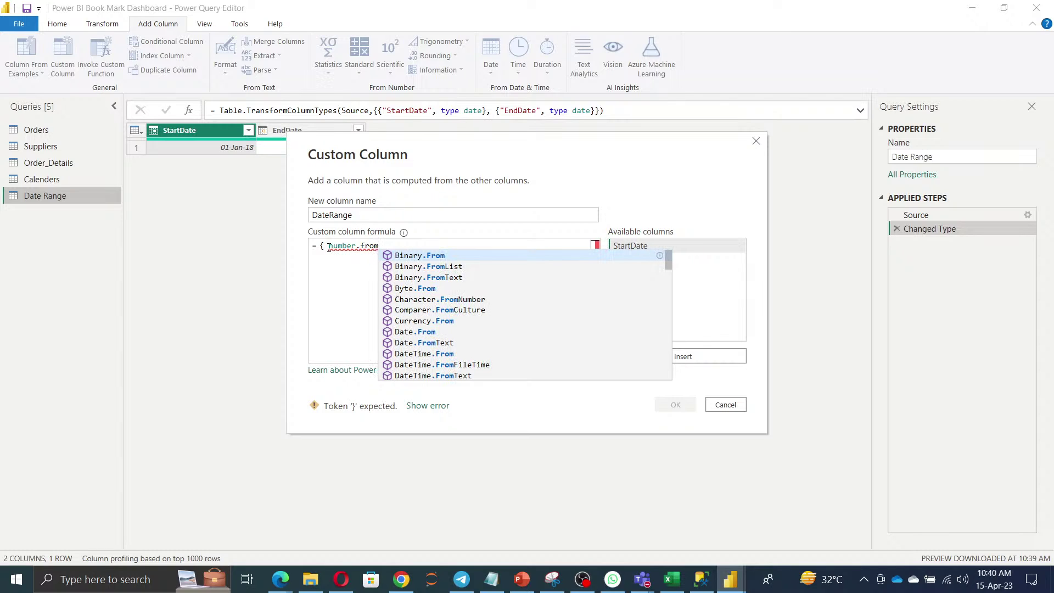
{"action": "key", "text": "Down"}
{"action": "key", "text": "Down"}
{"action": "key", "text": "Down"}
{"action": "key", "text": "Down"}
{"action": "key", "text": "Down"}
{"action": "key", "text": "Down"}
{"action": "key", "text": "Down"}
{"action": "key", "text": "Down"}
{"action": "key", "text": "Down"}
{"action": "key", "text": "Down"}
{"action": "key", "text": "Down"}
{"action": "key", "text": "Down"}
{"action": "key", "text": "Down"}
{"action": "key", "text": "Down"}
{"action": "key", "text": "Down"}
{"action": "key", "text": "Down"}
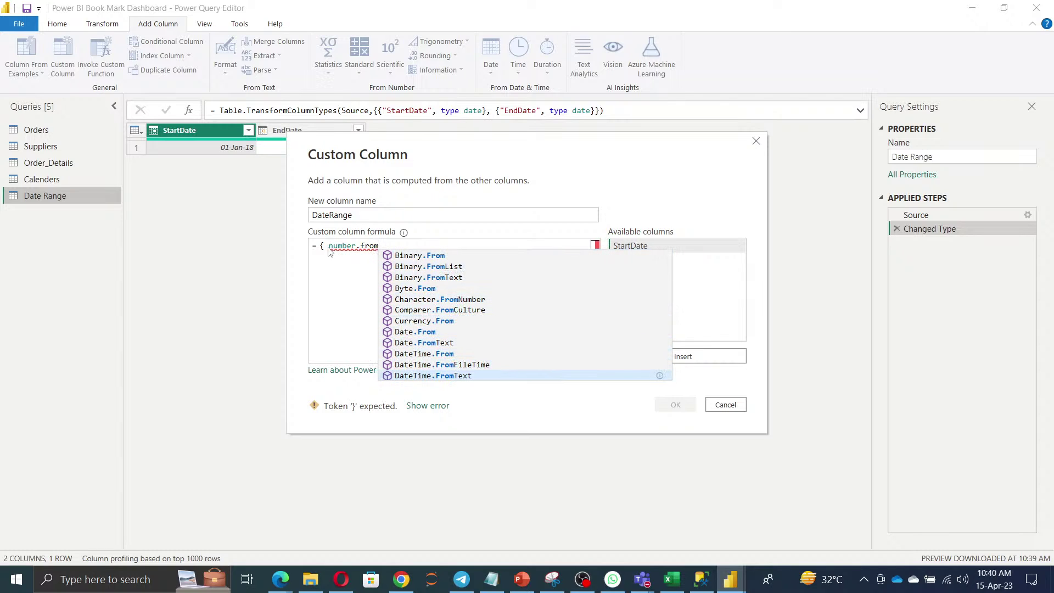
{"action": "key", "text": "Down"}
{"action": "key", "text": "Down"}
{"action": "key", "text": "Down"}
{"action": "key", "text": "Down"}
{"action": "key", "text": "Down"}
{"action": "key", "text": "Down"}
{"action": "key", "text": "Down"}
{"action": "key", "text": "Down"}
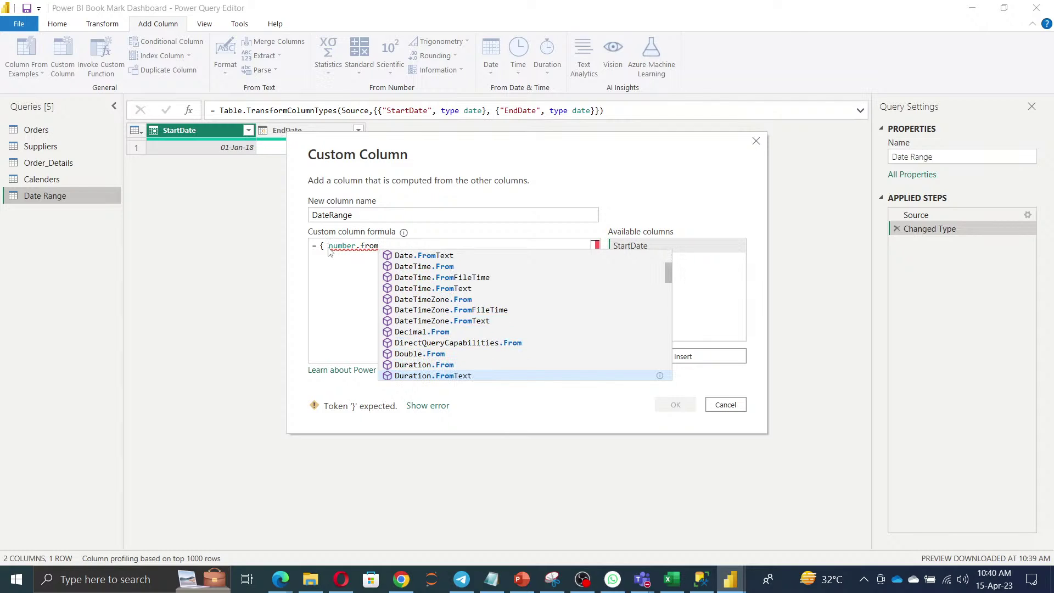
{"action": "key", "text": "Down"}
{"action": "key", "text": "Down"}
{"action": "key", "text": "Down"}
{"action": "key", "text": "Down"}
{"action": "key", "text": "Down"}
{"action": "key", "text": "Down"}
{"action": "key", "text": "Down"}
{"action": "key", "text": "Down"}
{"action": "key", "text": "Down"}
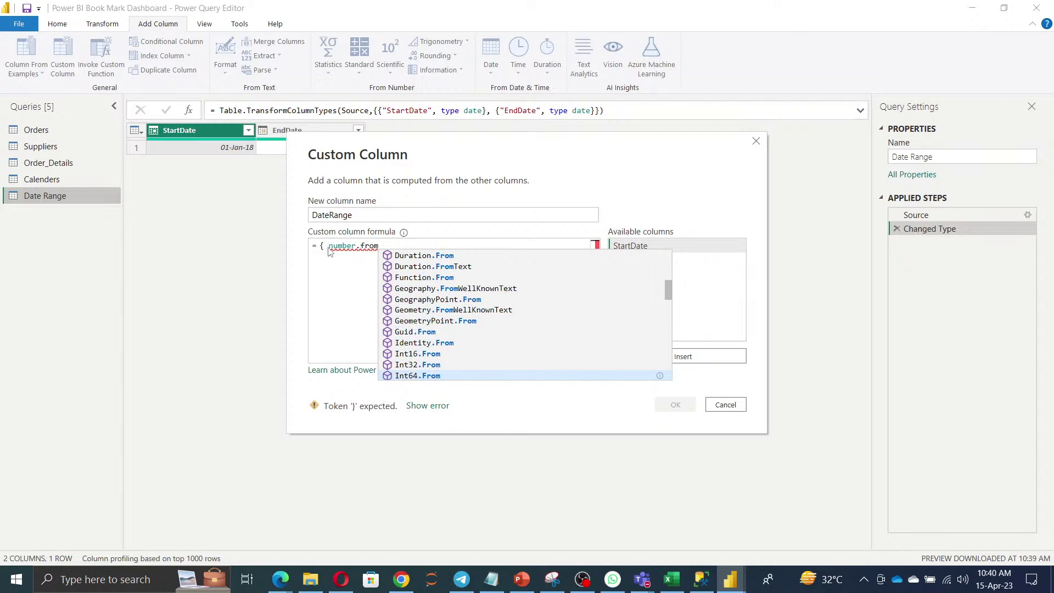
{"action": "key", "text": "Down"}
{"action": "key", "text": "Down"}
{"action": "key", "text": "Down"}
{"action": "key", "text": "Down"}
{"action": "key", "text": "Down"}
{"action": "key", "text": "Down"}
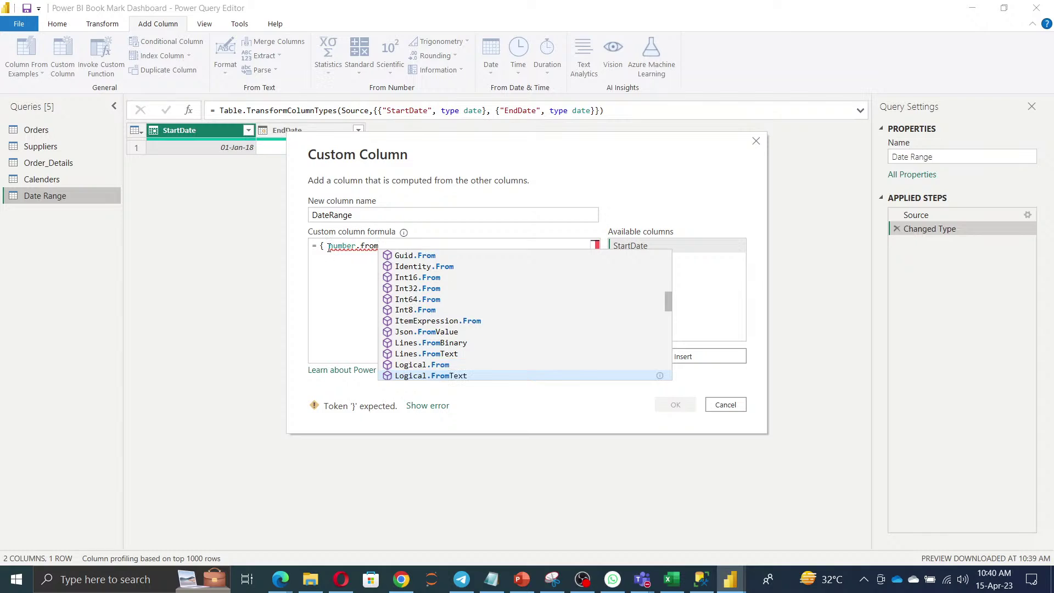
{"action": "key", "text": "Up"}
{"action": "key", "text": "Up"}
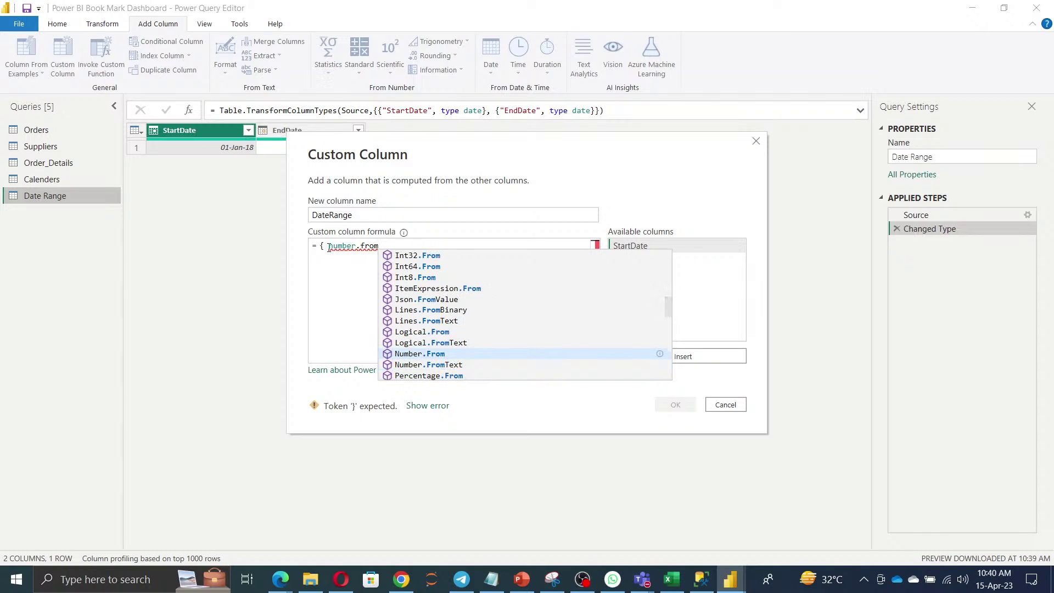
{"action": "key", "text": "Return"}
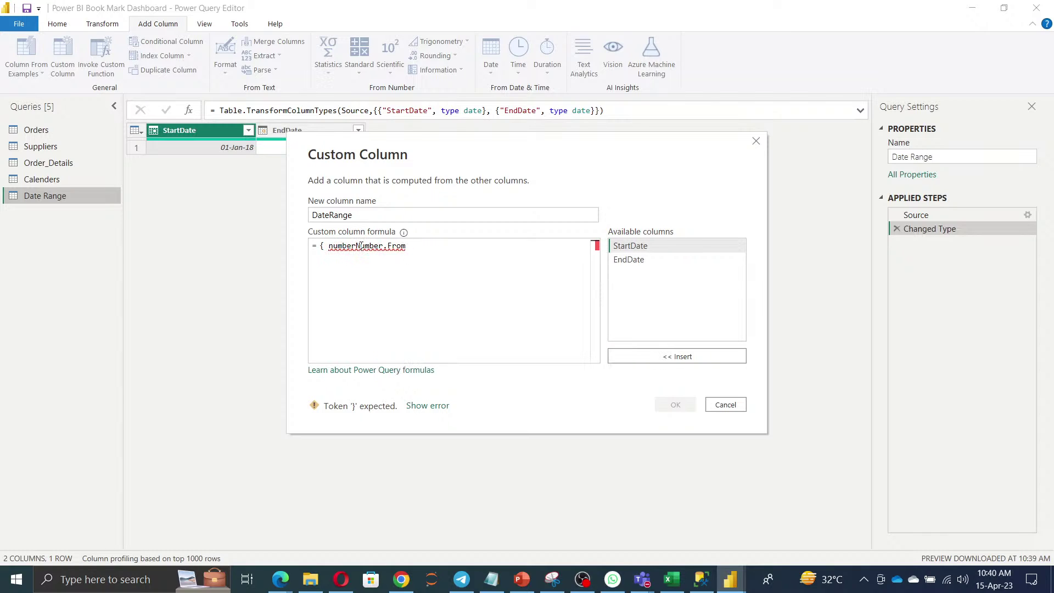
{"action": "left_click", "coordinate": [356, 246]}
{"action": "key", "text": "BackSpace"}
{"action": "key", "text": "BackSpace"}
{"action": "key", "text": "BackSpace"}
{"action": "key", "text": "BackSpace"}
{"action": "key", "text": "BackSpace"}
{"action": "key", "text": "BackSpace"}
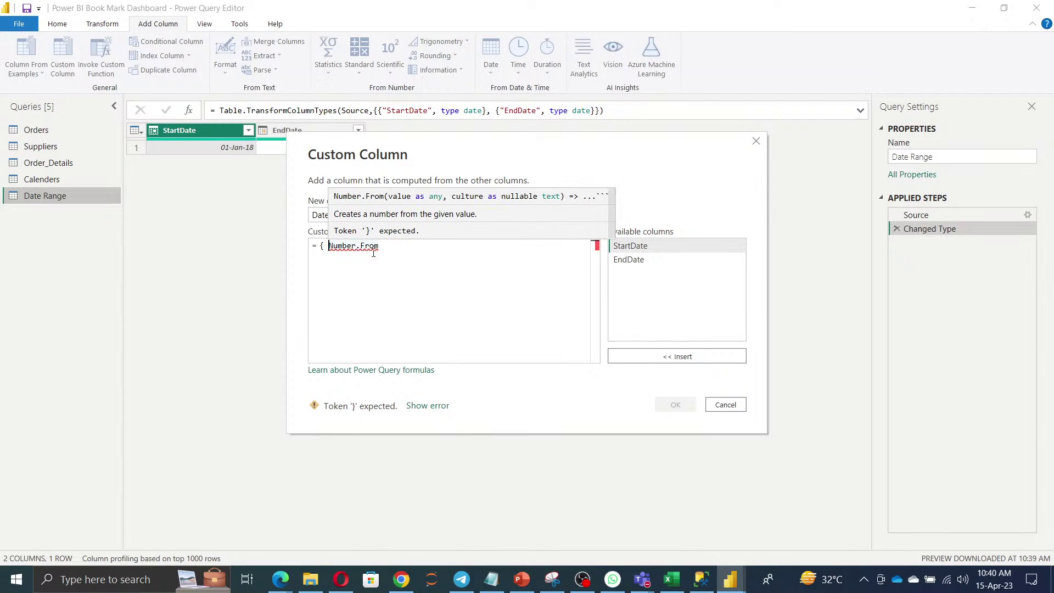
Apply Number.From to the StartDate column as the first value in the custom column formula
{"action": "left_click", "coordinate": [386, 250]}
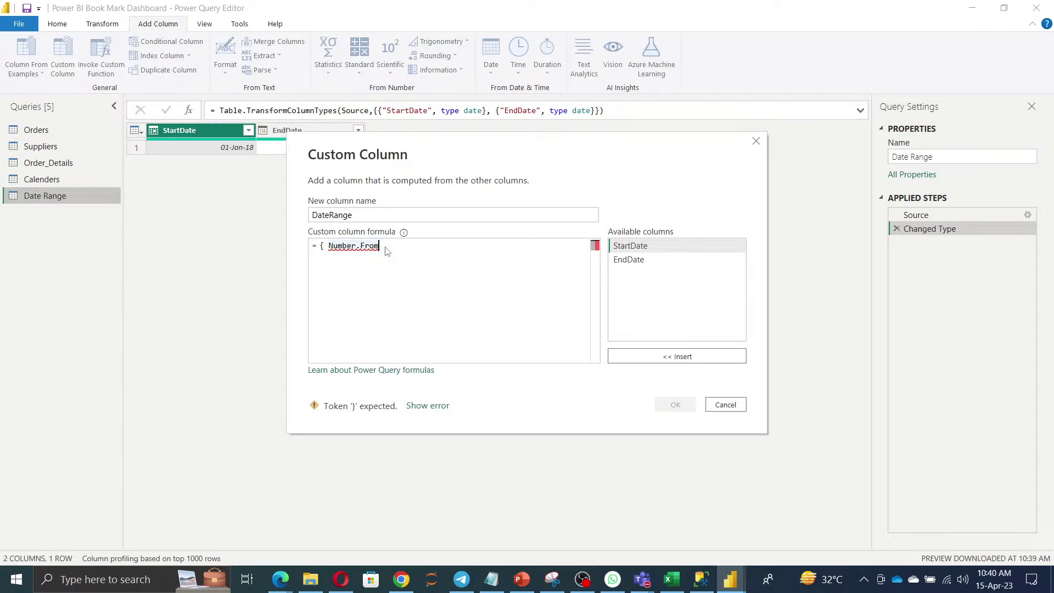
{"action": "type", "text": "("}
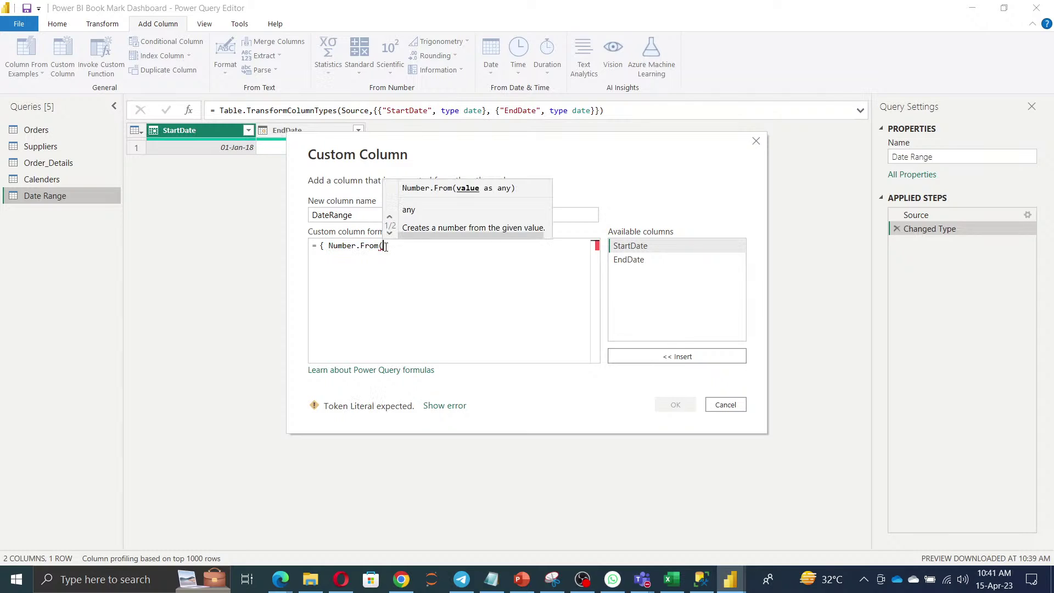
{"action": "double_click", "coordinate": [626, 246]}
{"action": "type", "text": ")"}
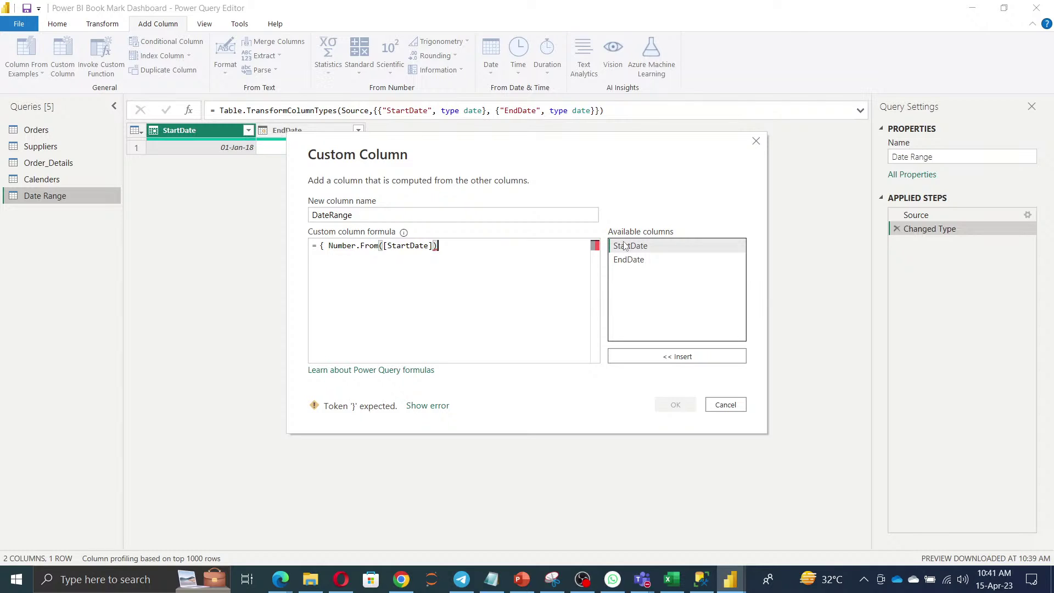
Extend the formula with the range operator .. and Number.From applied to the EndDate column, closing the brackets
{"action": "type", "text": " ,"}
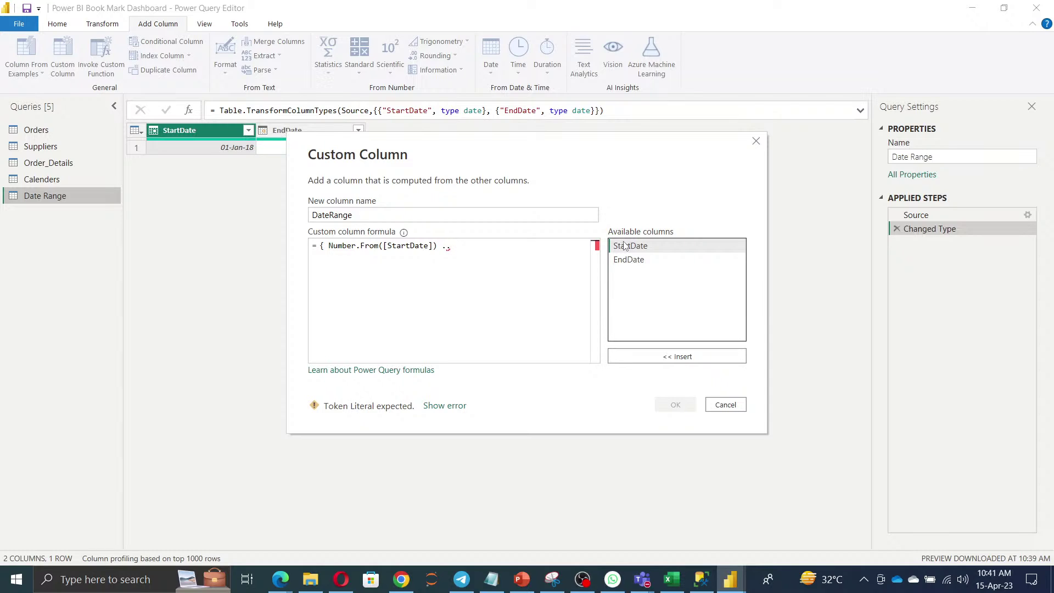
{"action": "type", "text": "(number"}
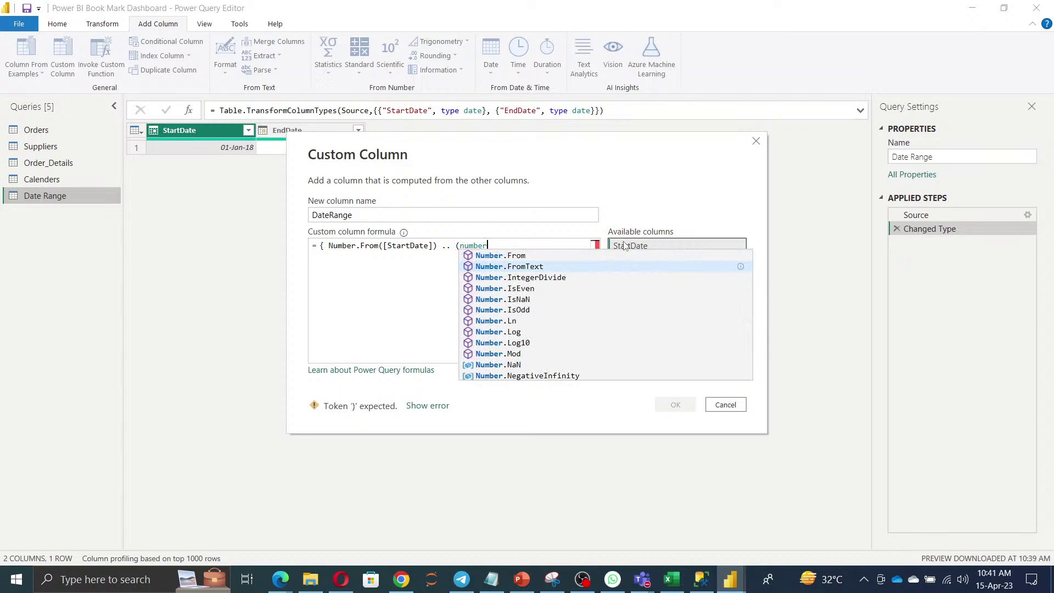
{"action": "key", "text": "Return"}
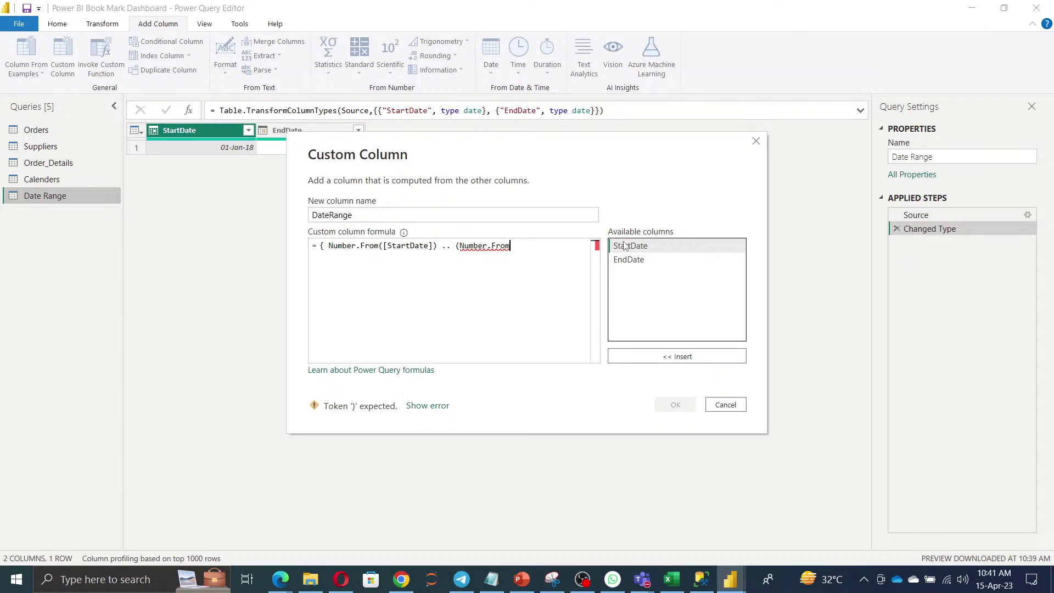
{"action": "type", "text": "("}
{"action": "double_click", "coordinate": [642, 261]}
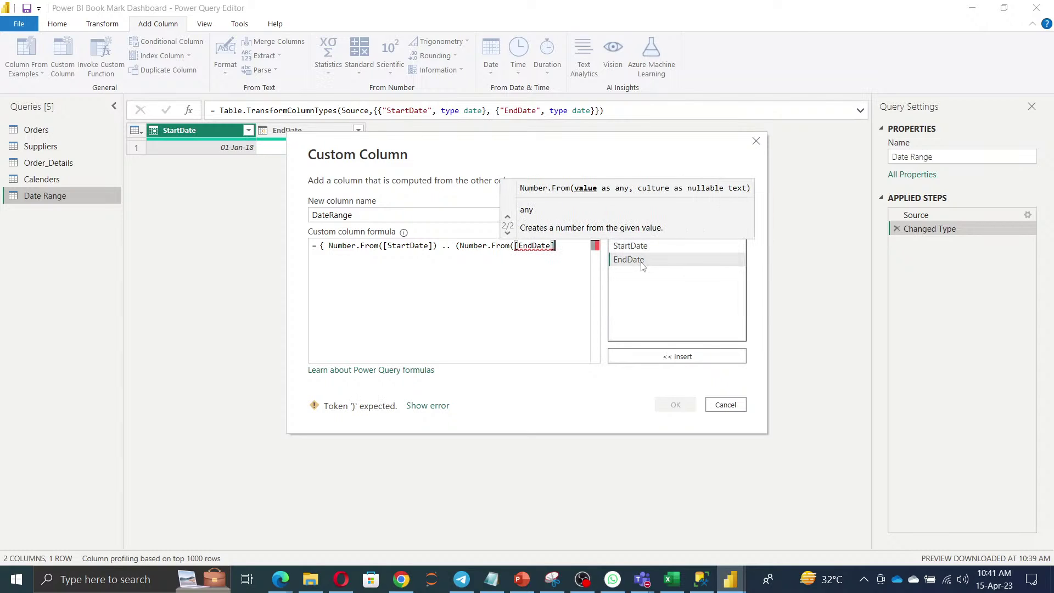
{"action": "type", "text": "))}"}
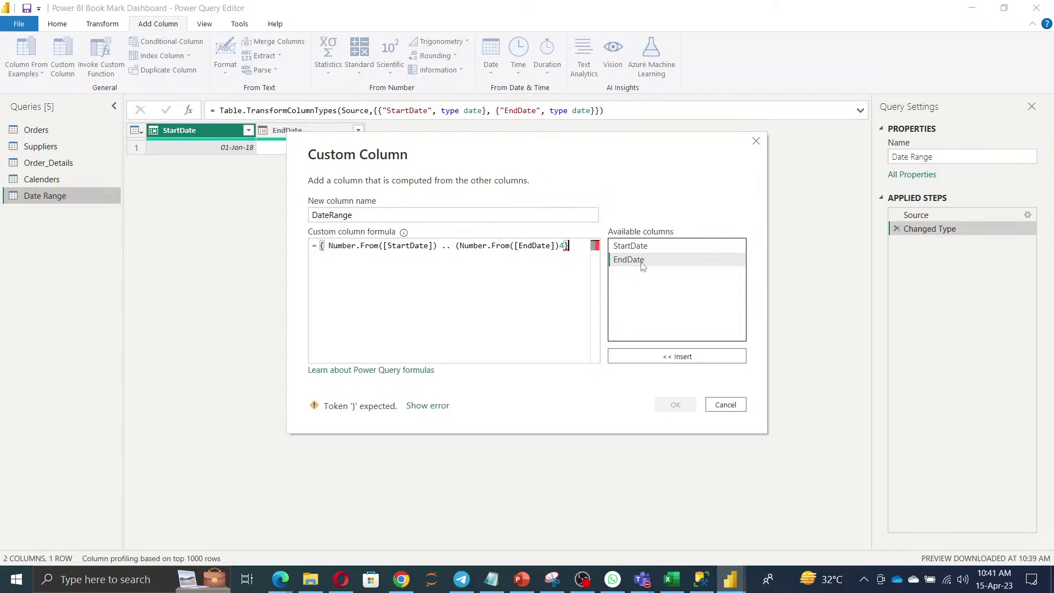
Correct the brackets so the formula reads { Number.From([StartDate]) .. Number.From([EndDate])} and create the column
{"action": "key", "text": "BackSpace"}
{"action": "key", "text": "BackSpace"}
{"action": "type", "text": "}"}
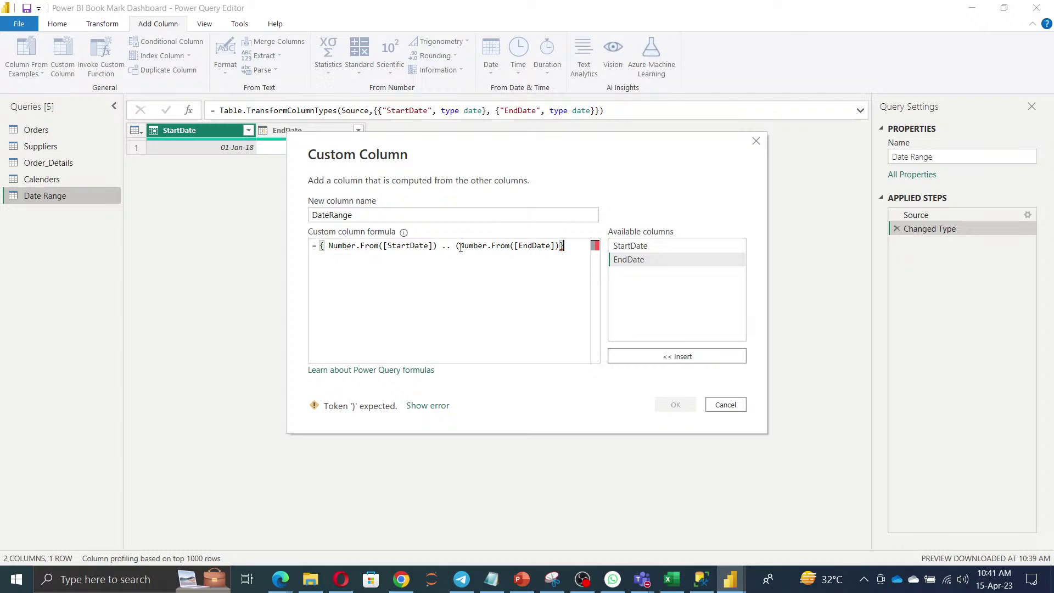
{"action": "left_click", "coordinate": [460, 247]}
{"action": "key", "text": "BackSpace"}
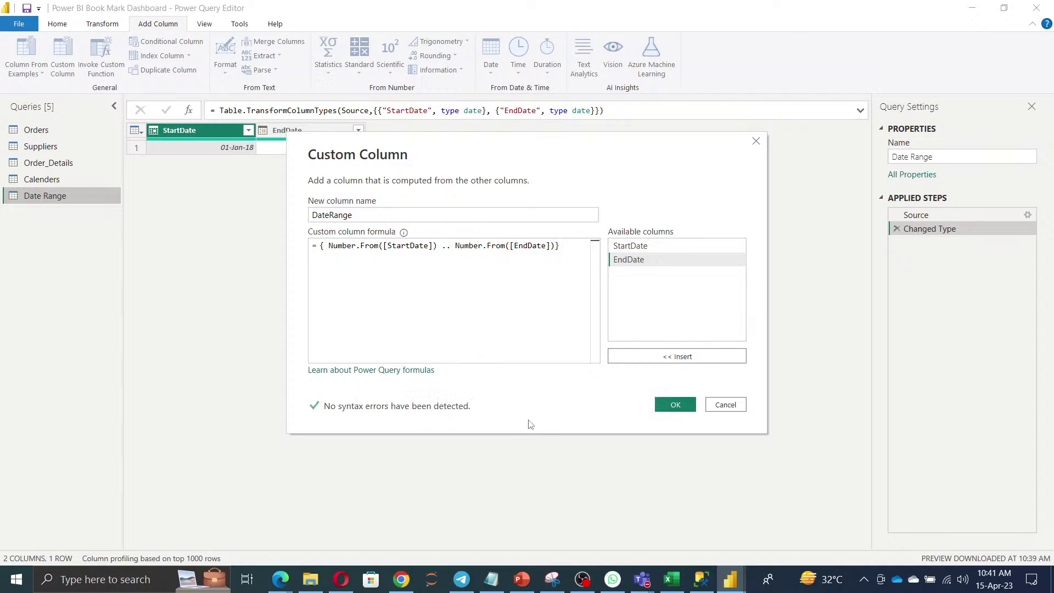
{"action": "left_click", "coordinate": [659, 406]}
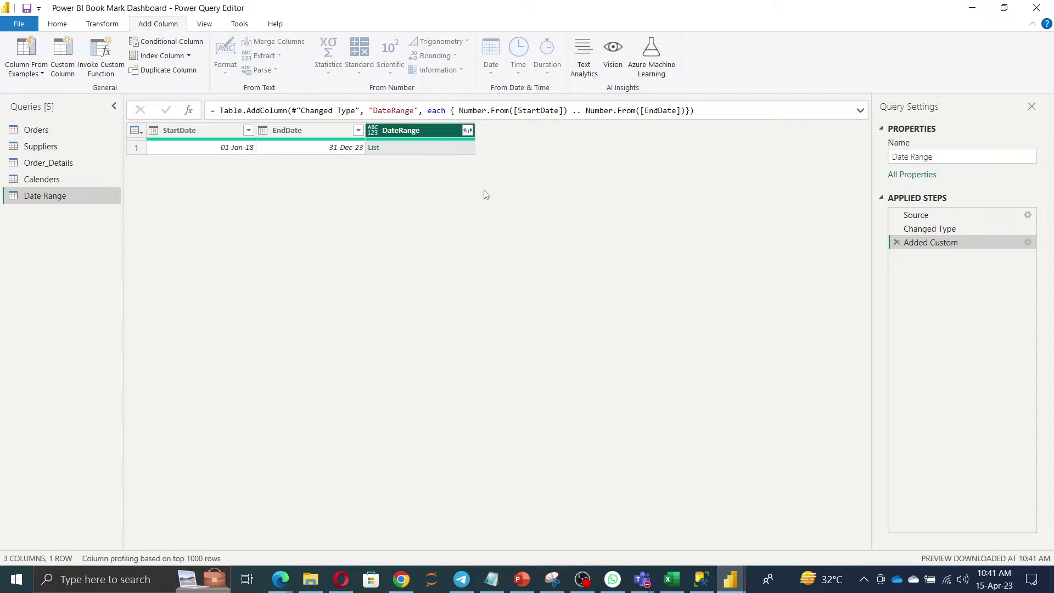
Expand the DateRange list to new rows and remove the StartDate and EndDate columns
{"action": "left_click", "coordinate": [468, 131]}
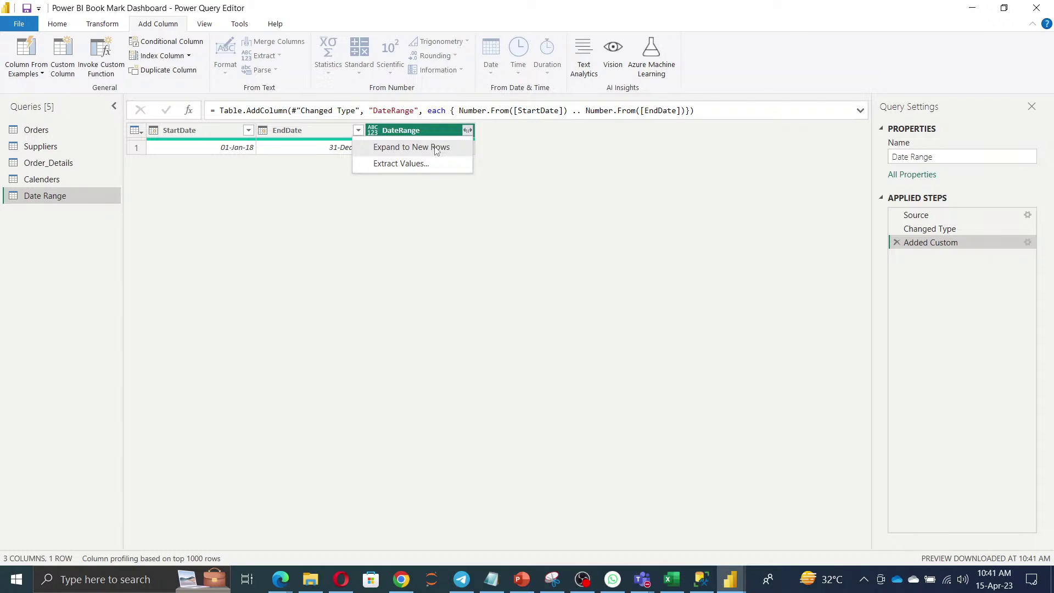
{"action": "left_click", "coordinate": [436, 148]}
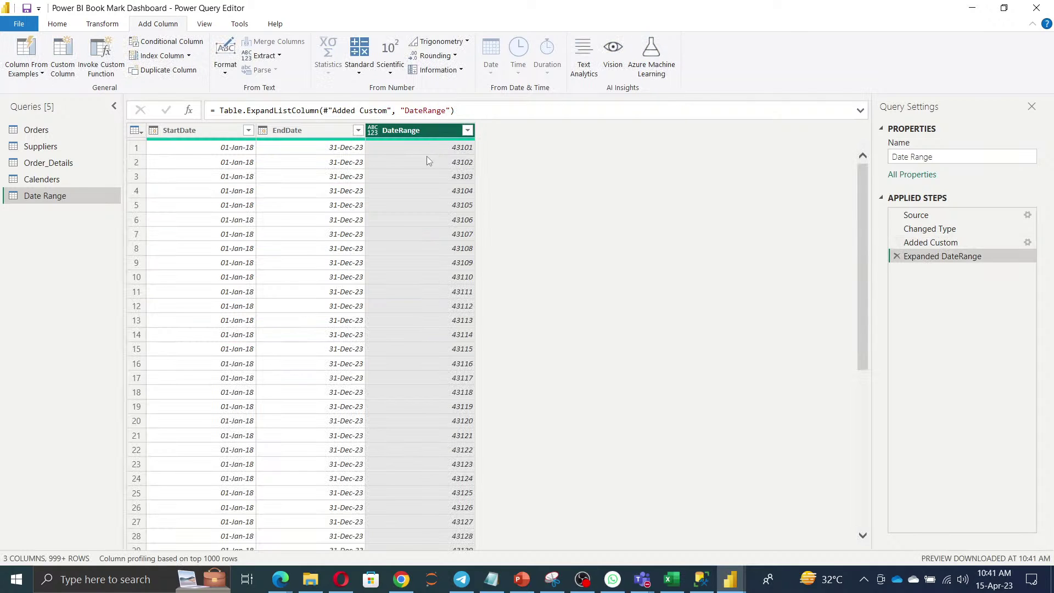
{"action": "left_click", "coordinate": [184, 132]}
{"action": "left_click", "coordinate": [298, 135], "text": "ctrl"}
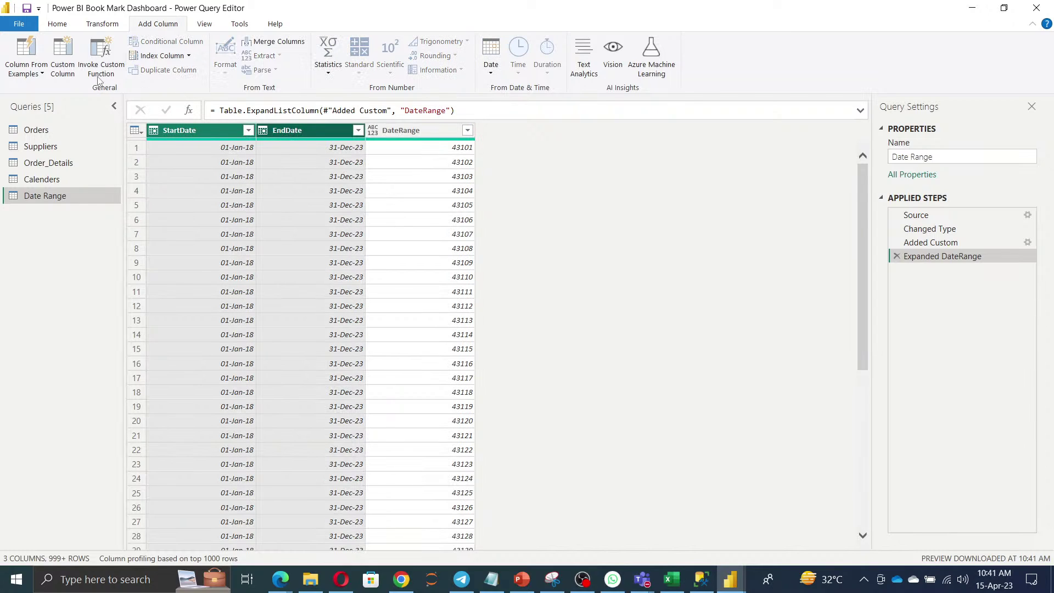
{"action": "left_click", "coordinate": [57, 23]}
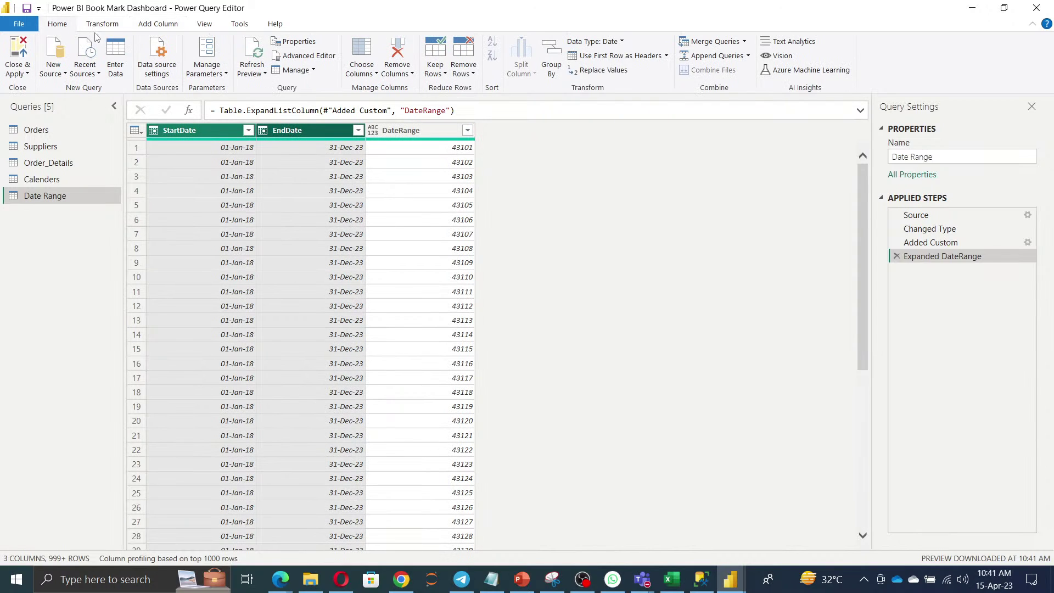
{"action": "left_click", "coordinate": [397, 50]}
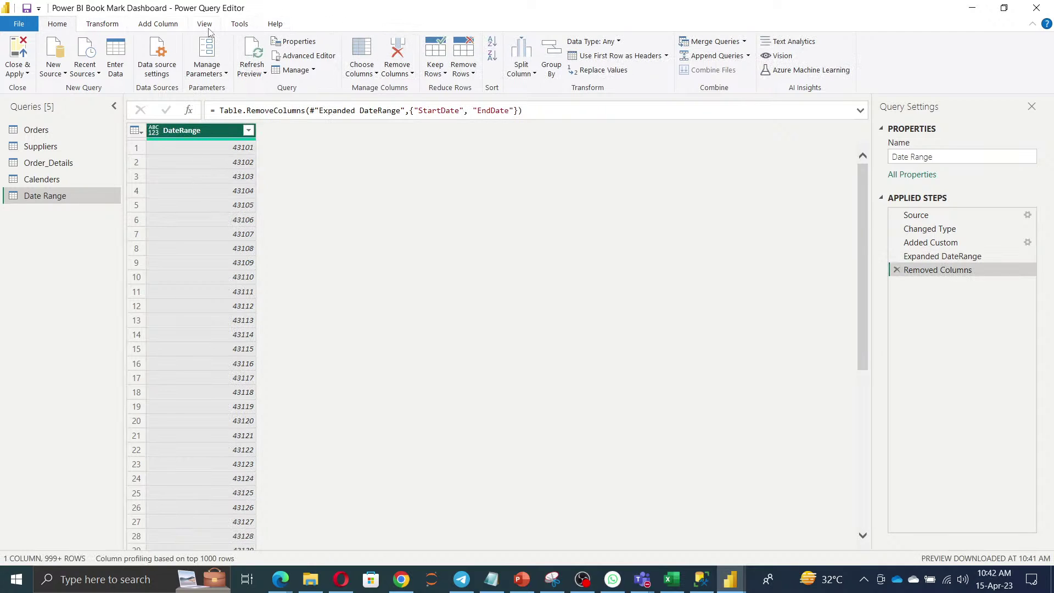
Set the DateRange column's data type to Date and duplicate the column
{"action": "left_click", "coordinate": [617, 43]}
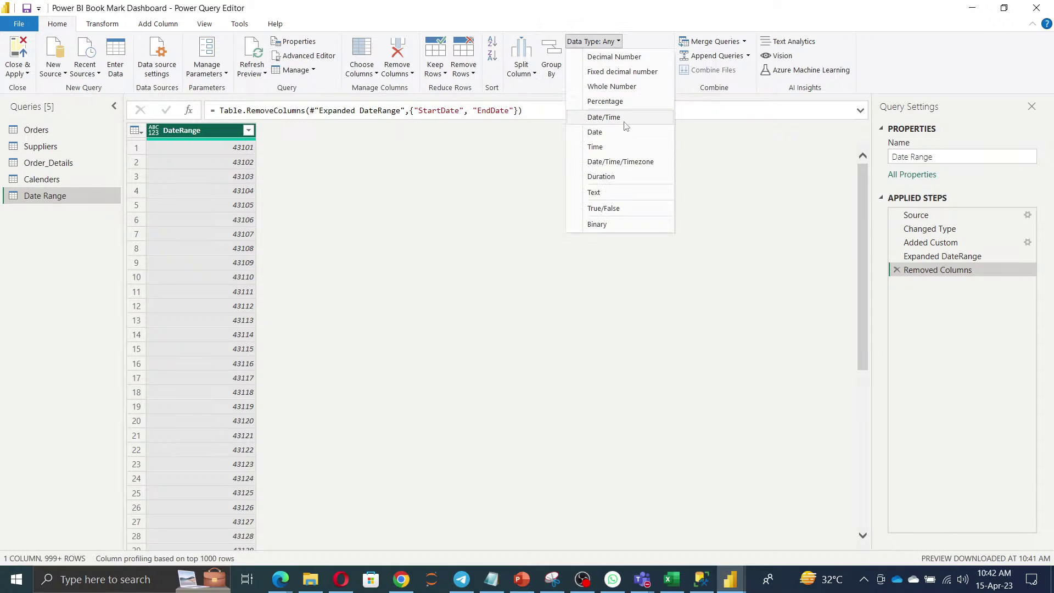
{"action": "left_click", "coordinate": [621, 132]}
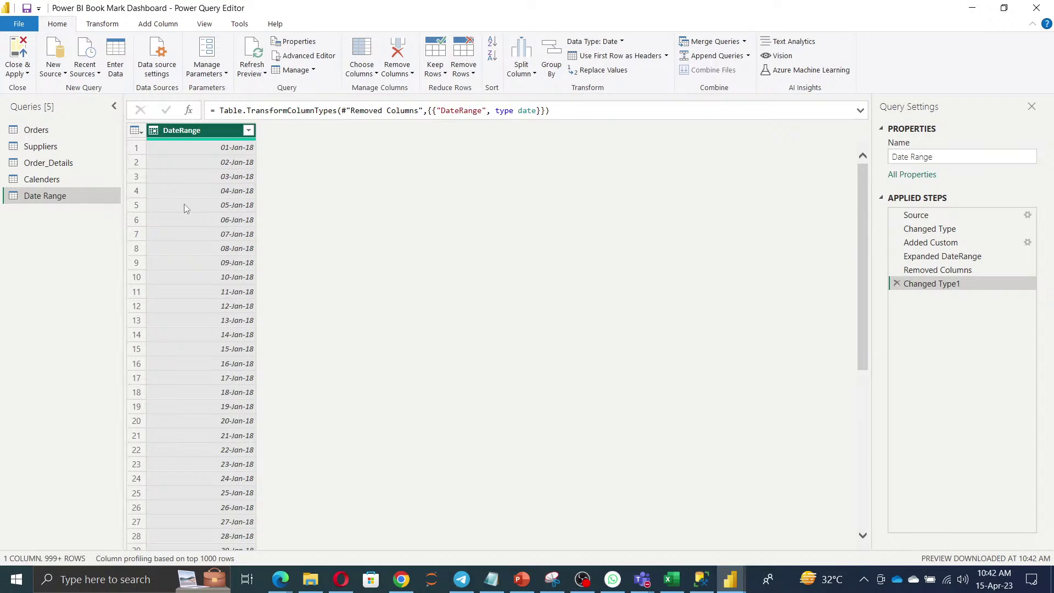
{"action": "right_click", "coordinate": [196, 131]}
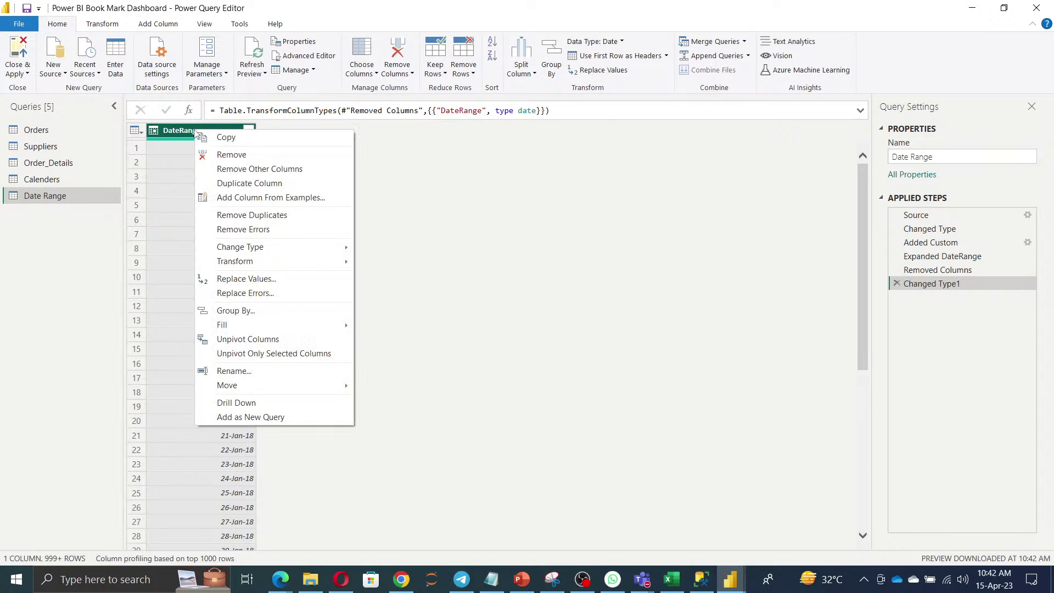
{"action": "left_click", "coordinate": [260, 185]}
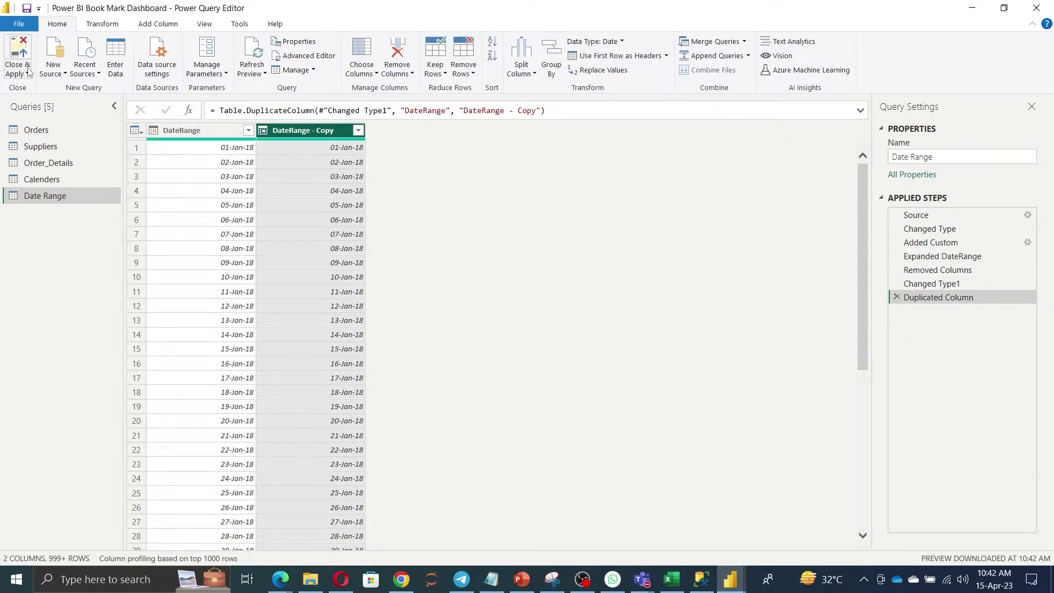
Transform the duplicated DateRange column's dates into their year
{"action": "left_click", "coordinate": [102, 23]}
{"action": "left_click", "coordinate": [682, 72]}
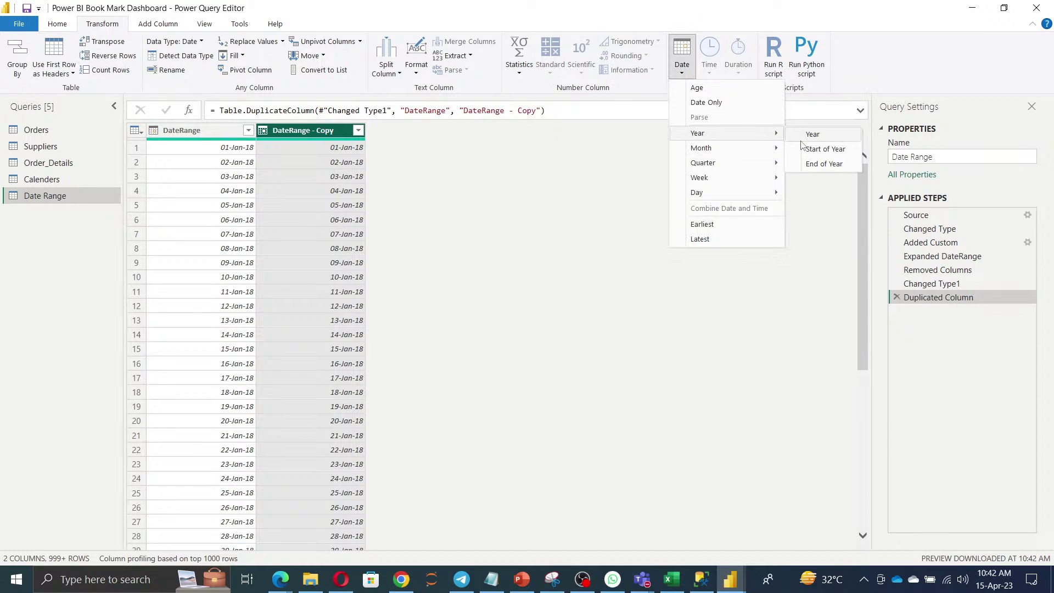
{"action": "left_click", "coordinate": [813, 139]}
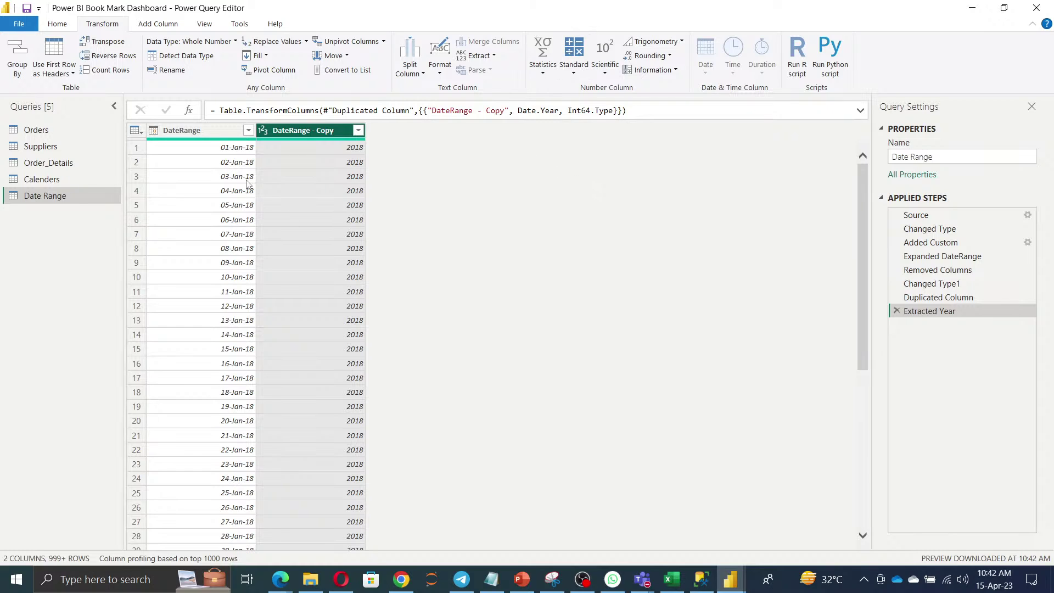
Duplicate the DateRange column and transform the copy's dates into their month number
{"action": "right_click", "coordinate": [219, 131]}
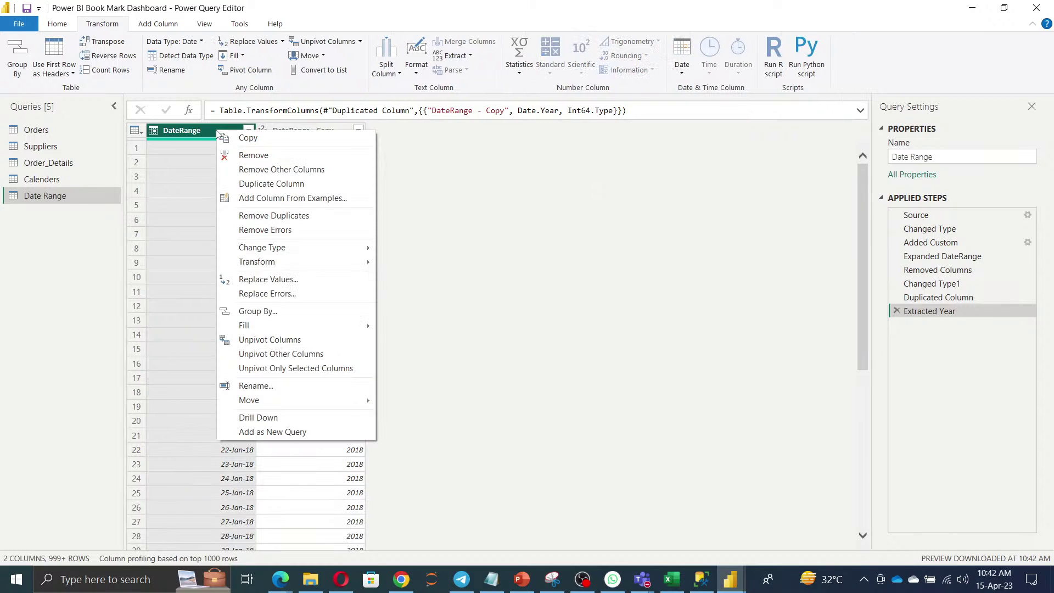
{"action": "left_click", "coordinate": [264, 184]}
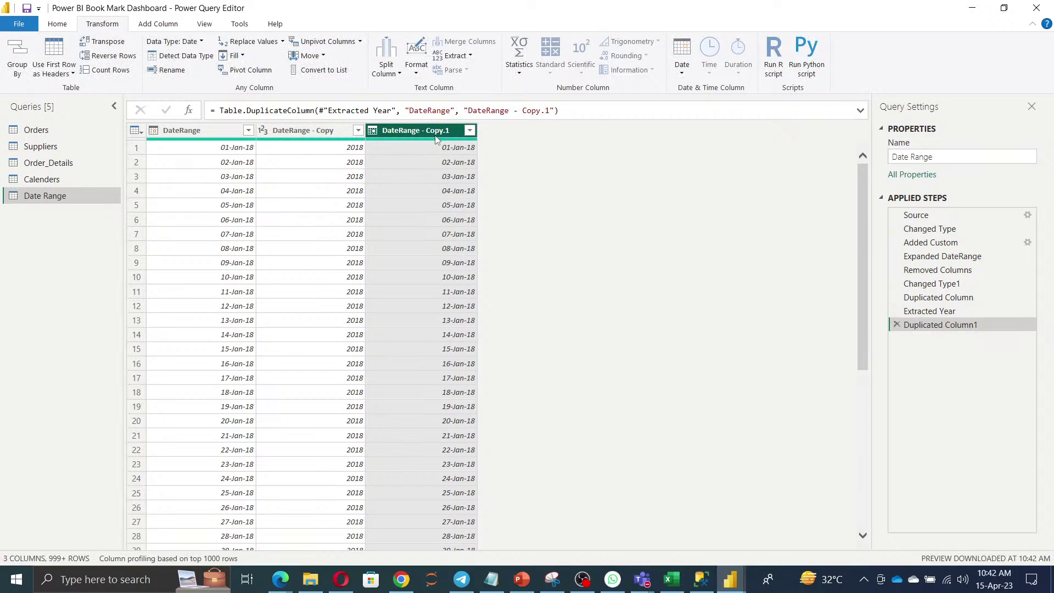
{"action": "left_click", "coordinate": [688, 75]}
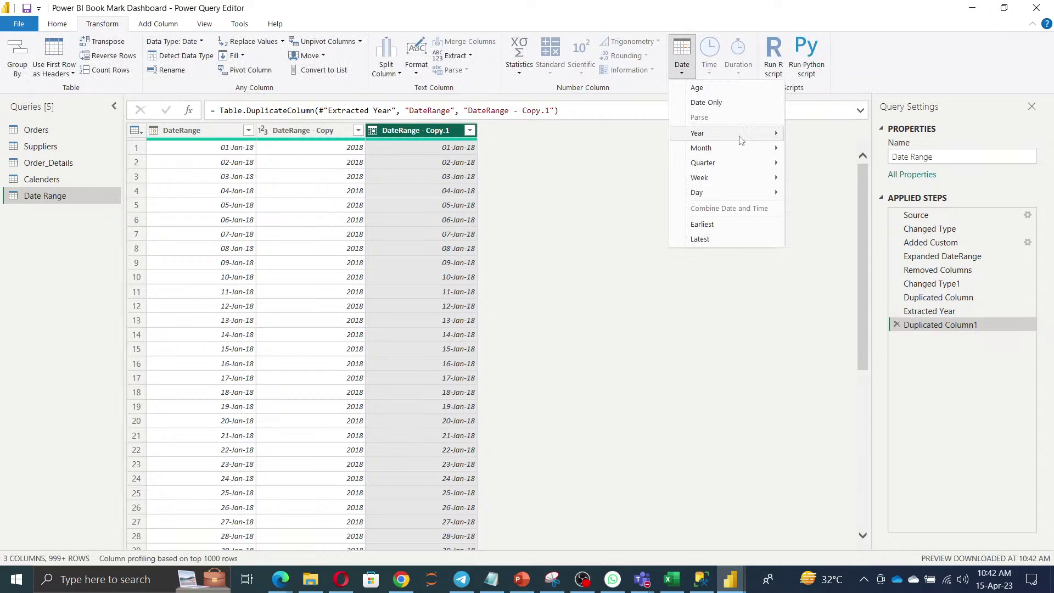
{"action": "mouse_move", "coordinate": [750, 154]}
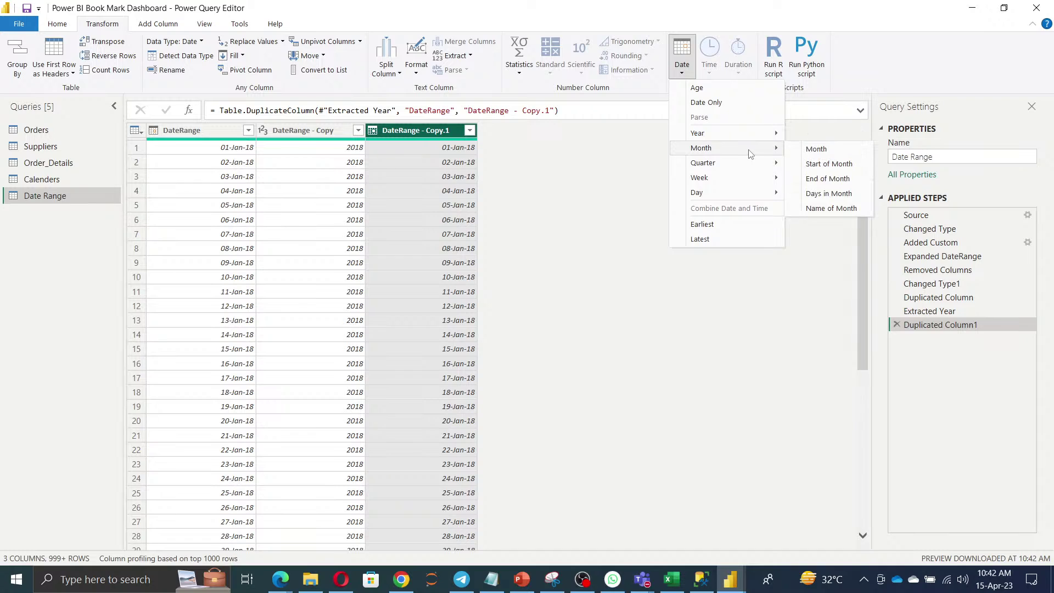
{"action": "left_click", "coordinate": [822, 150]}
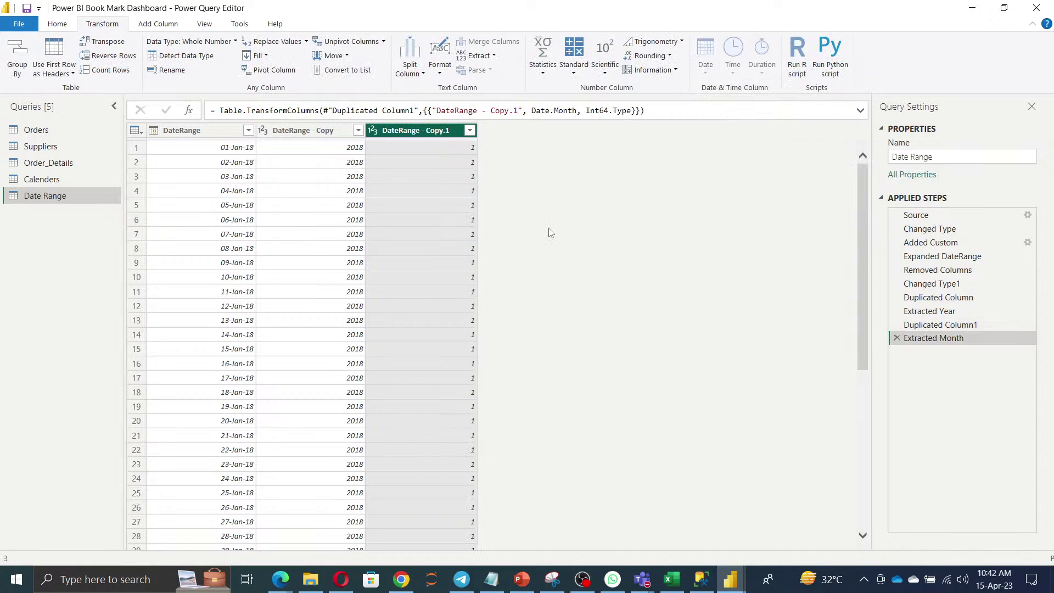
Duplicate the DateRange column again and transform this copy's dates into the name of the month
{"action": "right_click", "coordinate": [214, 130]}
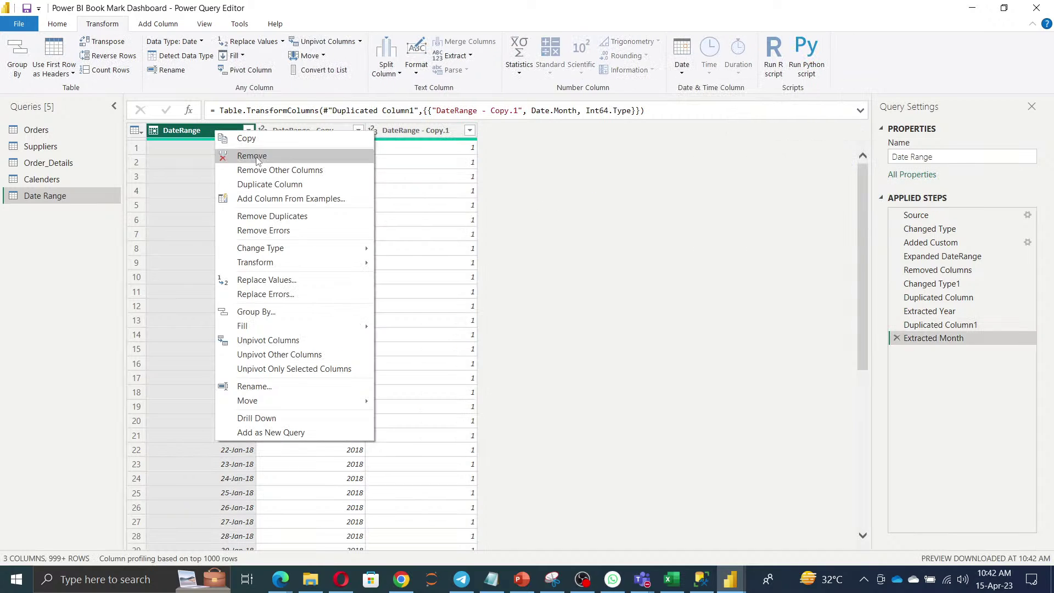
{"action": "left_click", "coordinate": [244, 184]}
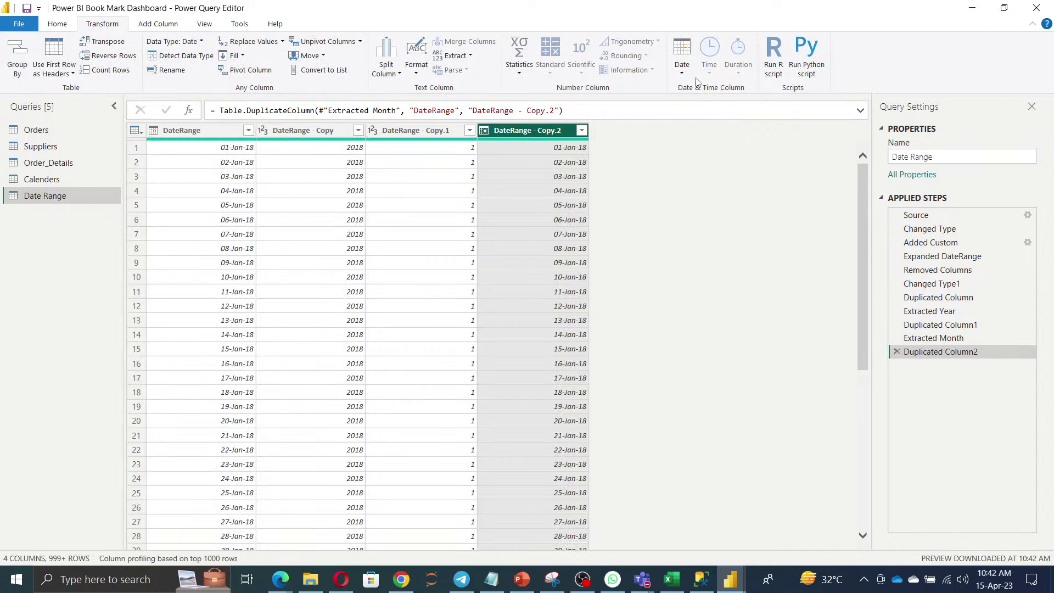
{"action": "left_click", "coordinate": [682, 57]}
{"action": "mouse_move", "coordinate": [763, 149]}
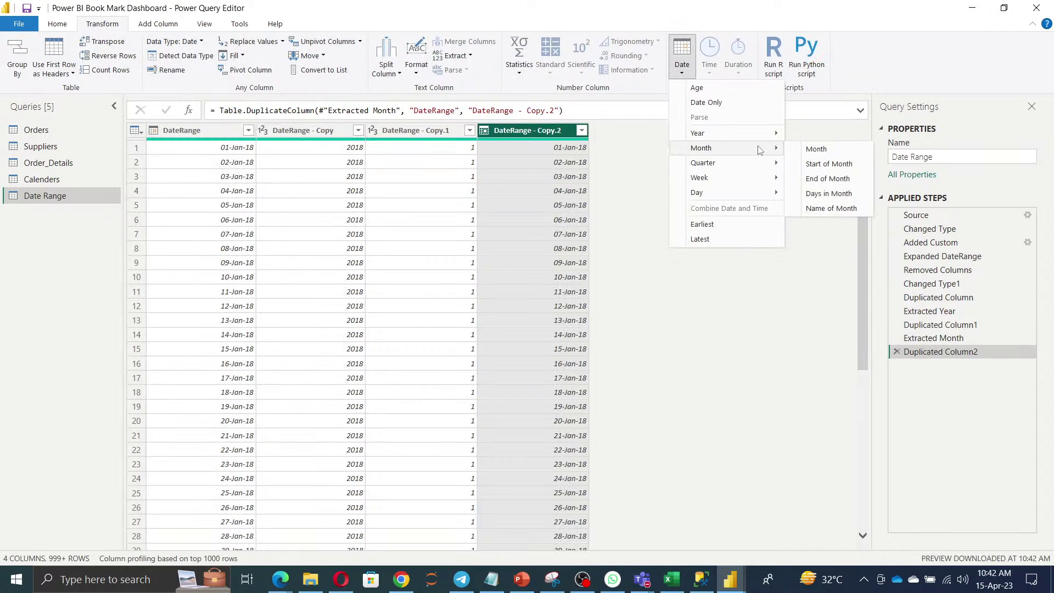
{"action": "left_click", "coordinate": [846, 214]}
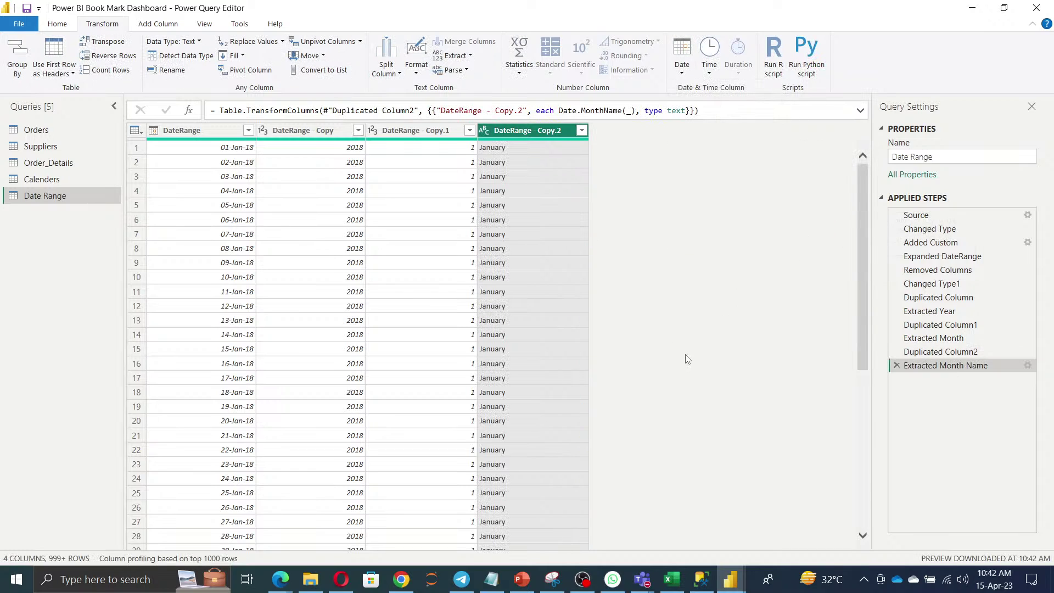
Add another duplicate of the DateRange column and transform it into the quarter of the year
{"action": "right_click", "coordinate": [193, 131]}
{"action": "left_click", "coordinate": [259, 187]}
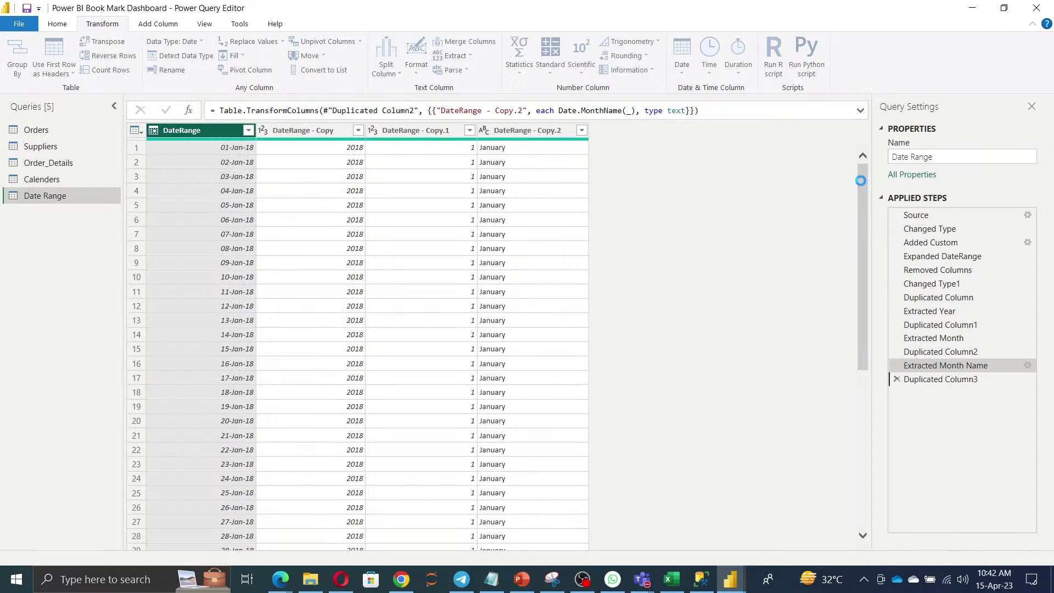
{"action": "left_click", "coordinate": [683, 76]}
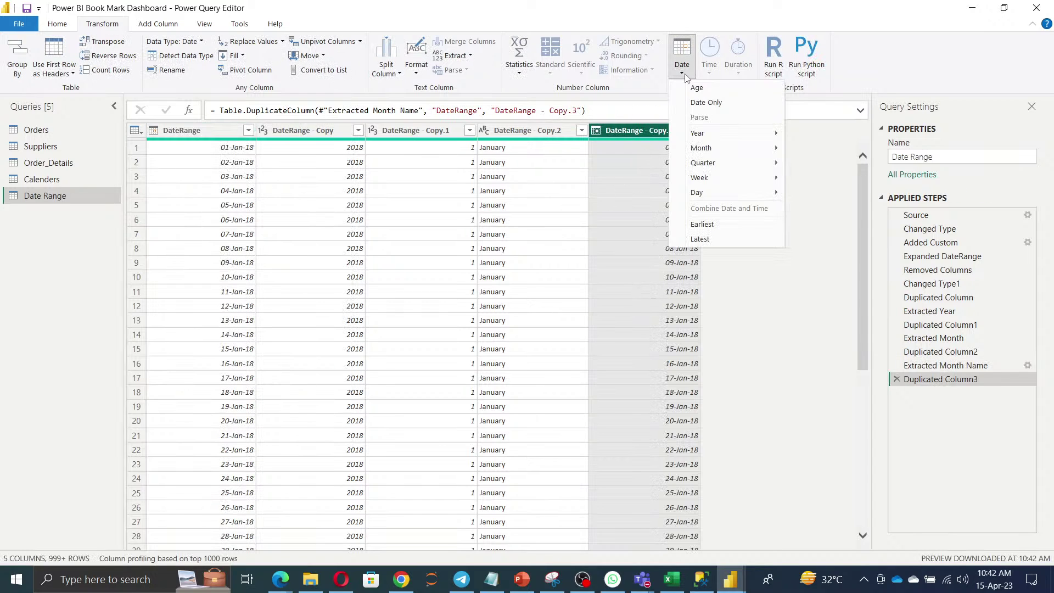
{"action": "mouse_move", "coordinate": [731, 166]}
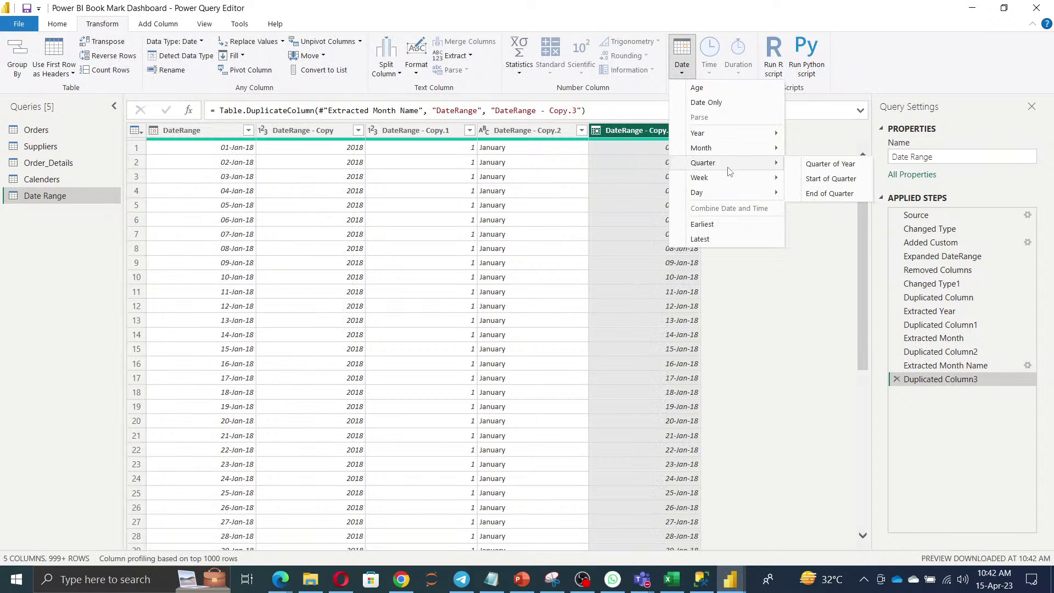
{"action": "left_click", "coordinate": [850, 166]}
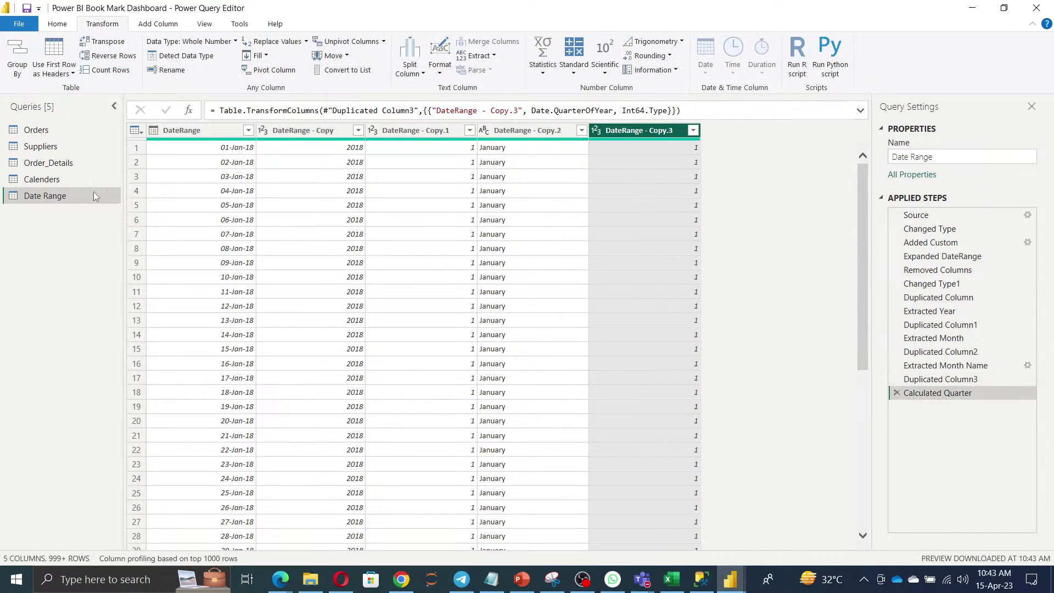
Create a further duplicate of the DateRange column and transform it into the week of the year
{"action": "right_click", "coordinate": [49, 201]}
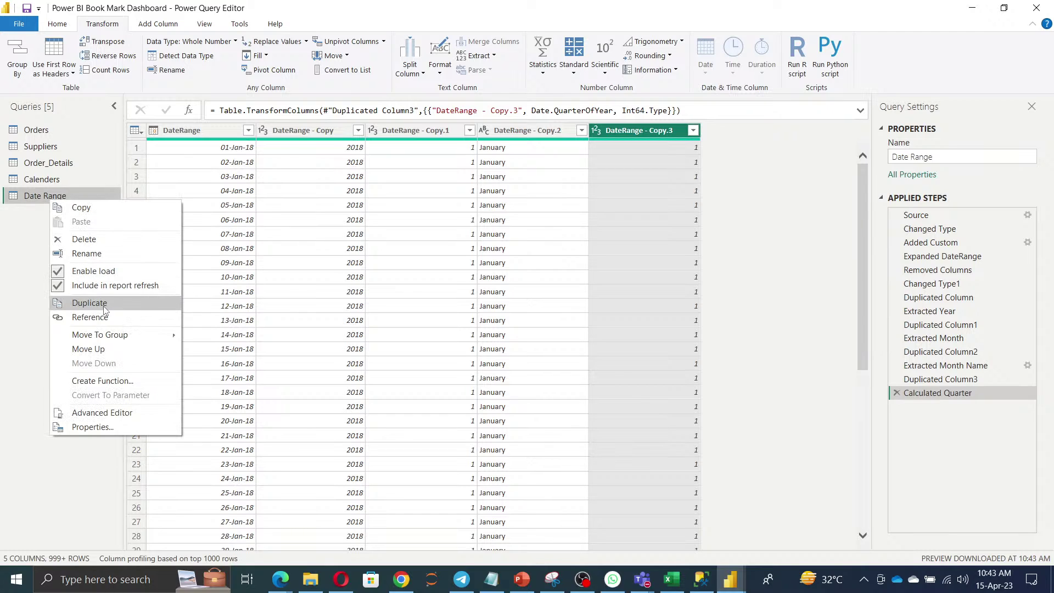
{"action": "left_click", "coordinate": [208, 130]}
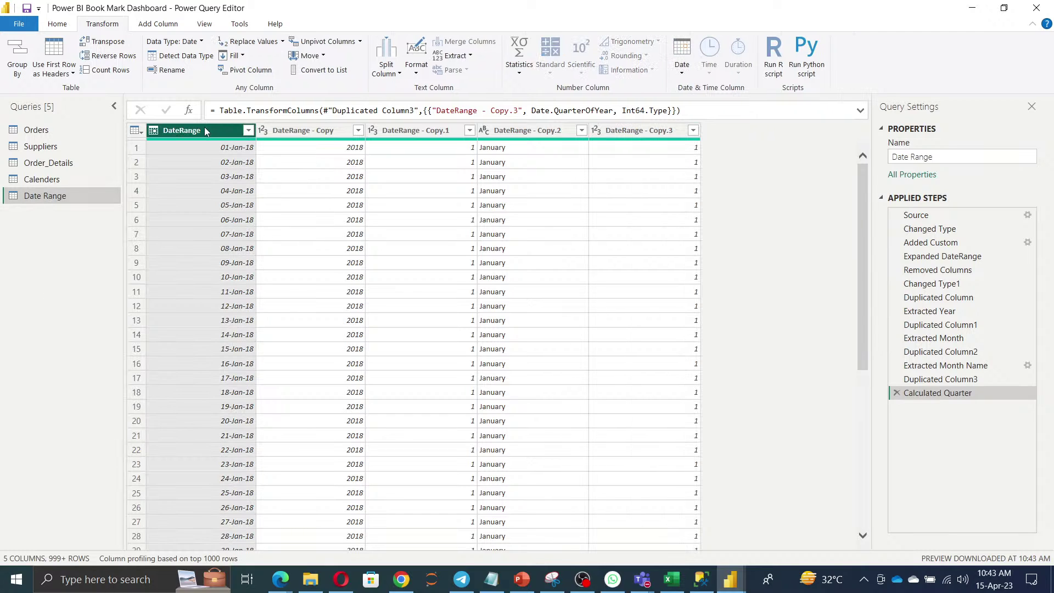
{"action": "right_click", "coordinate": [208, 130]}
{"action": "left_click", "coordinate": [260, 181]}
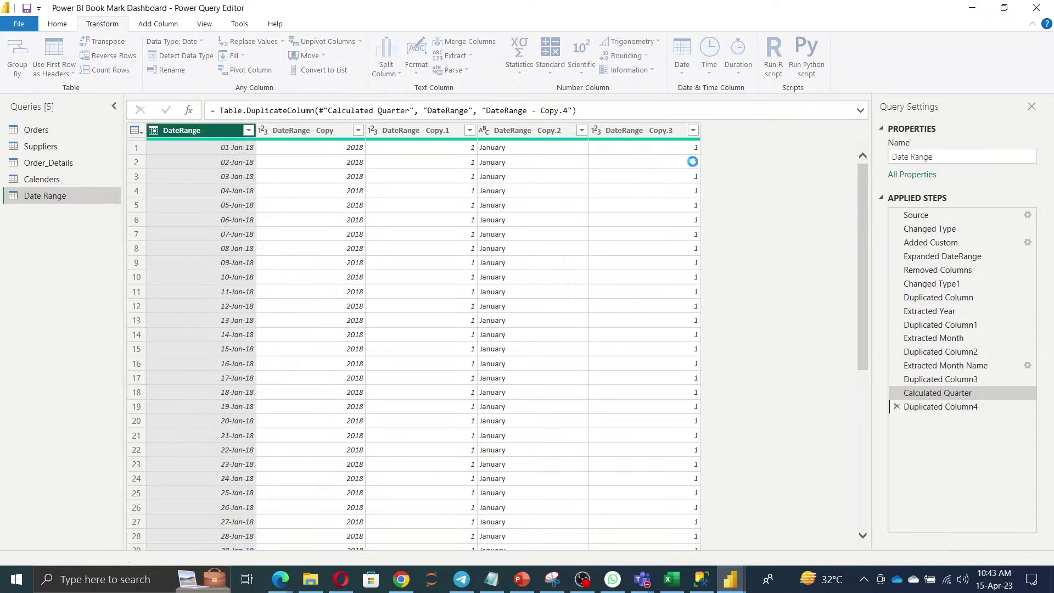
{"action": "left_click", "coordinate": [682, 74]}
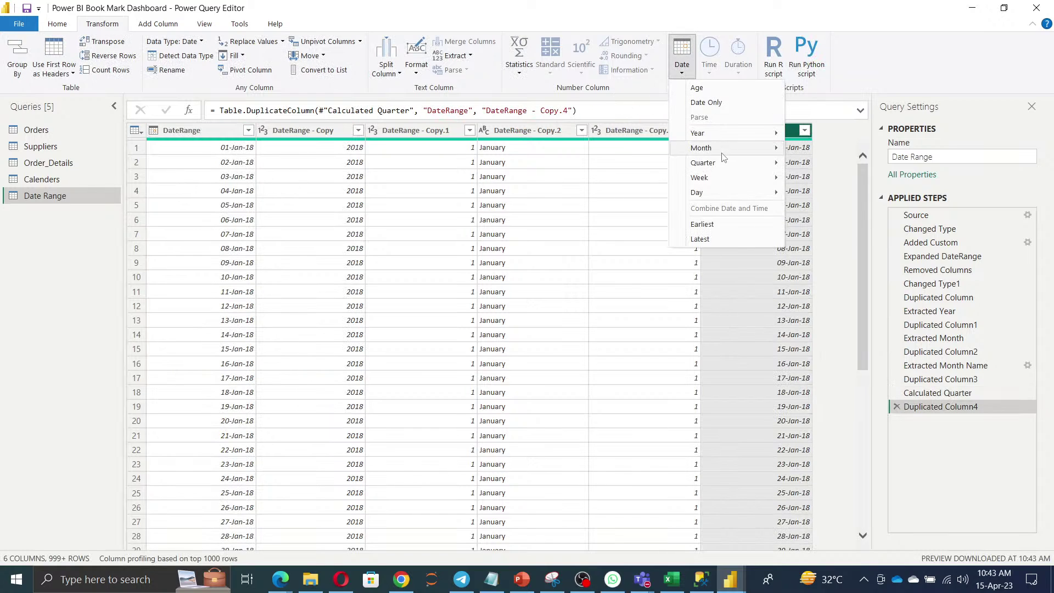
{"action": "mouse_move", "coordinate": [730, 180]}
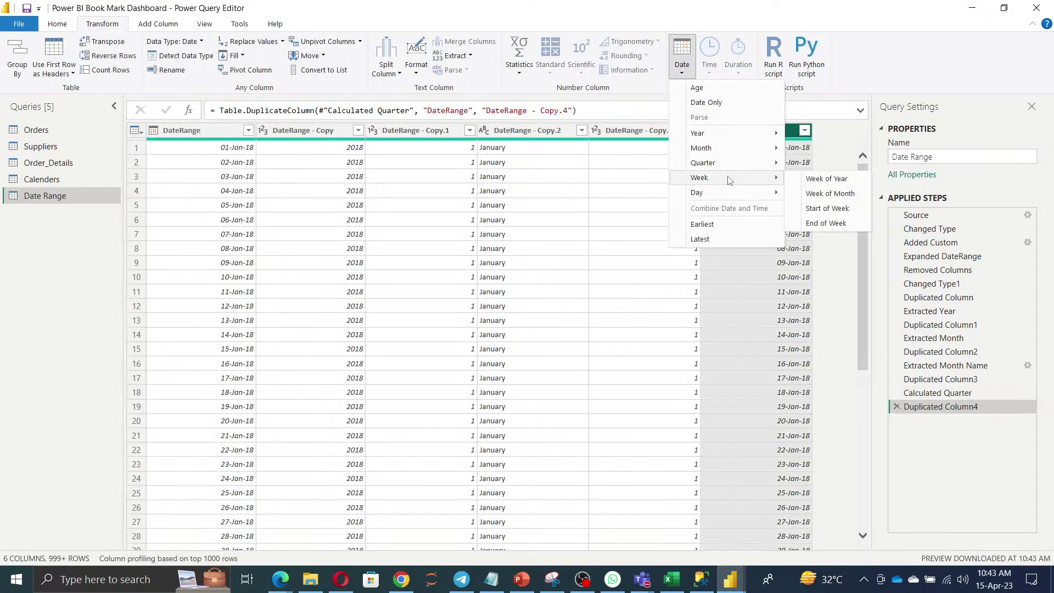
{"action": "left_click", "coordinate": [822, 180]}
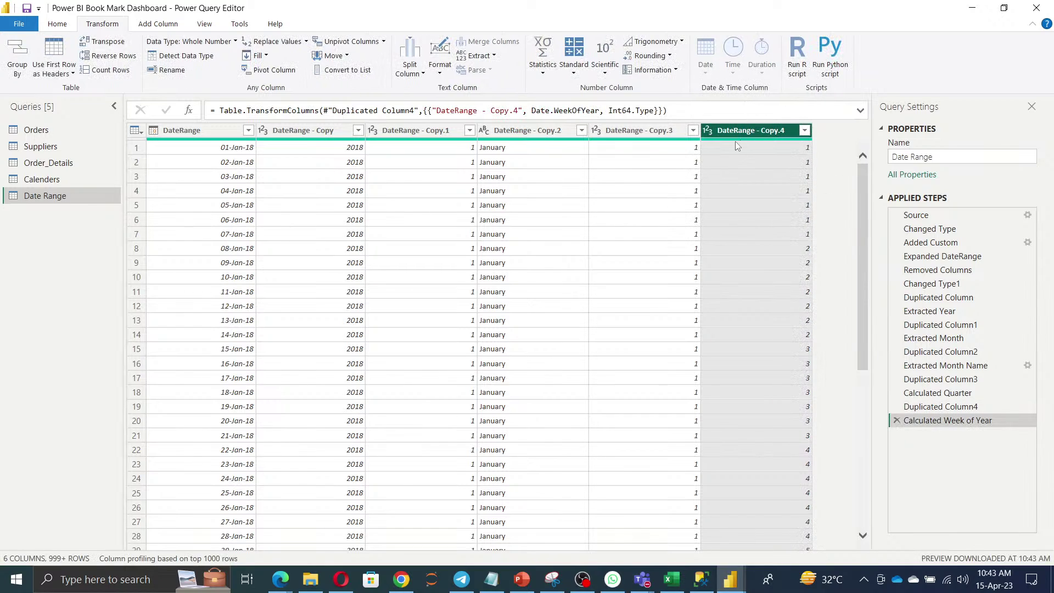
Duplicate the DateRange column once more and transform the copy into end-of-week dates
{"action": "right_click", "coordinate": [207, 135]}
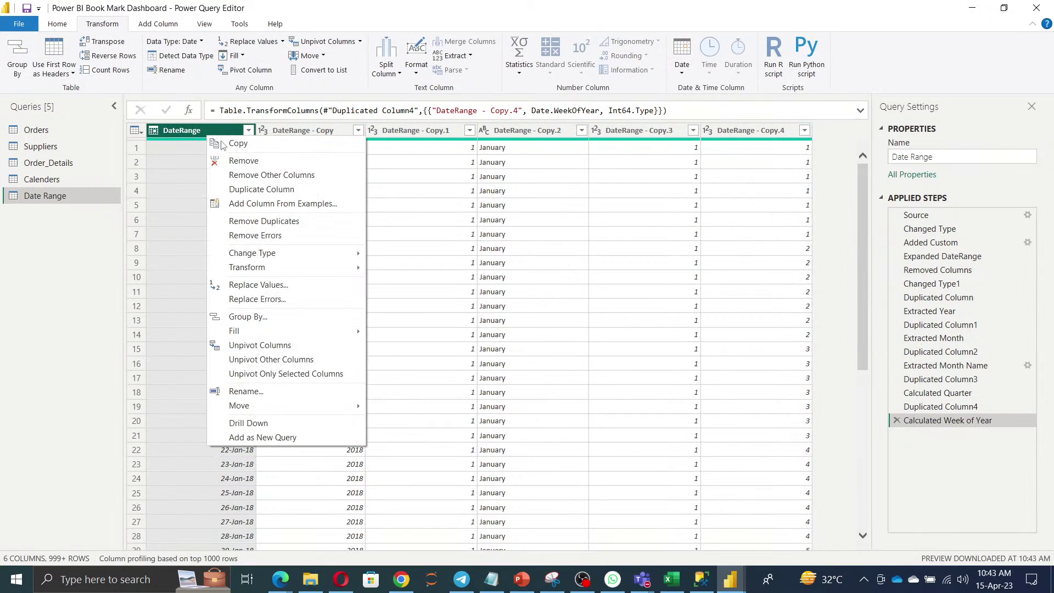
{"action": "left_click", "coordinate": [261, 189]}
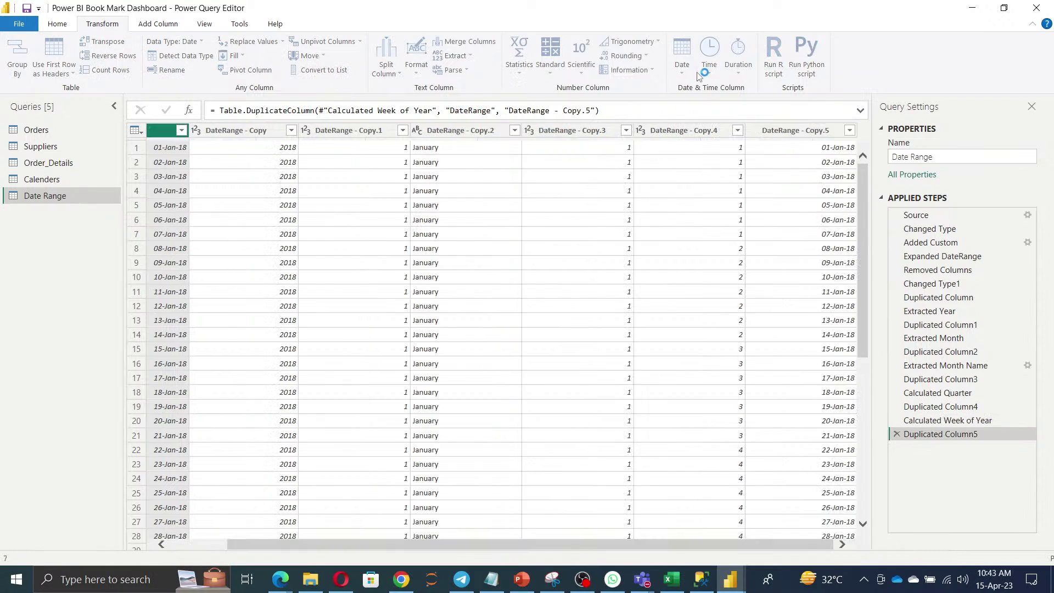
{"action": "left_click", "coordinate": [686, 78]}
{"action": "mouse_move", "coordinate": [747, 181]}
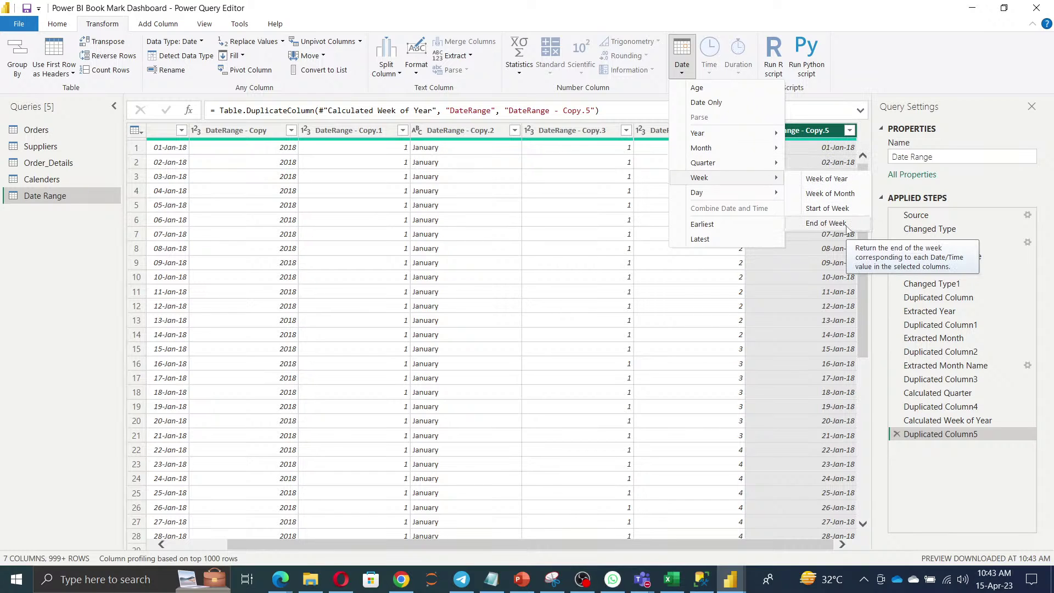
{"action": "left_click", "coordinate": [846, 225]}
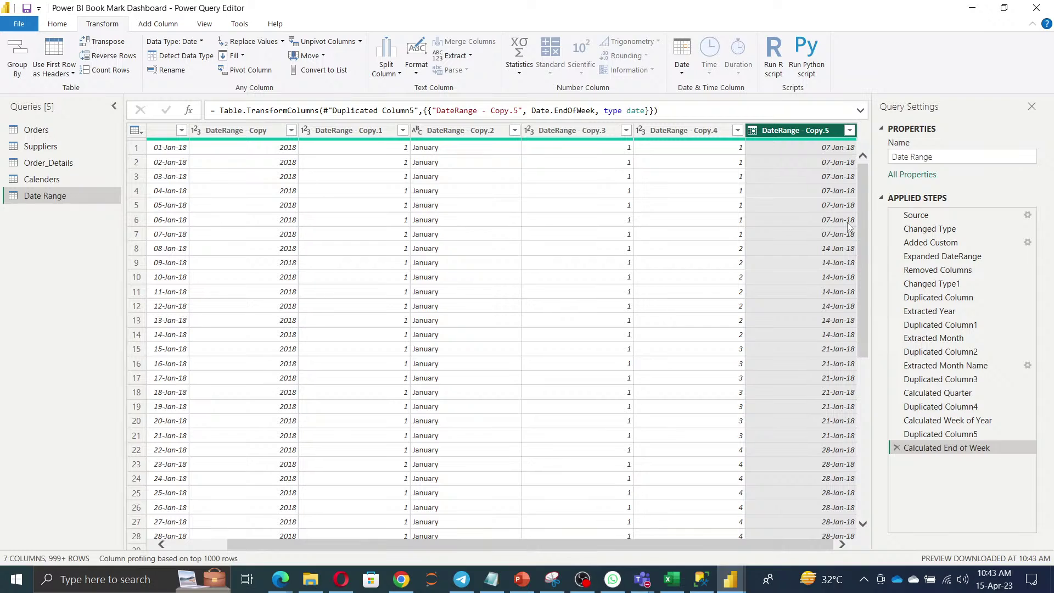
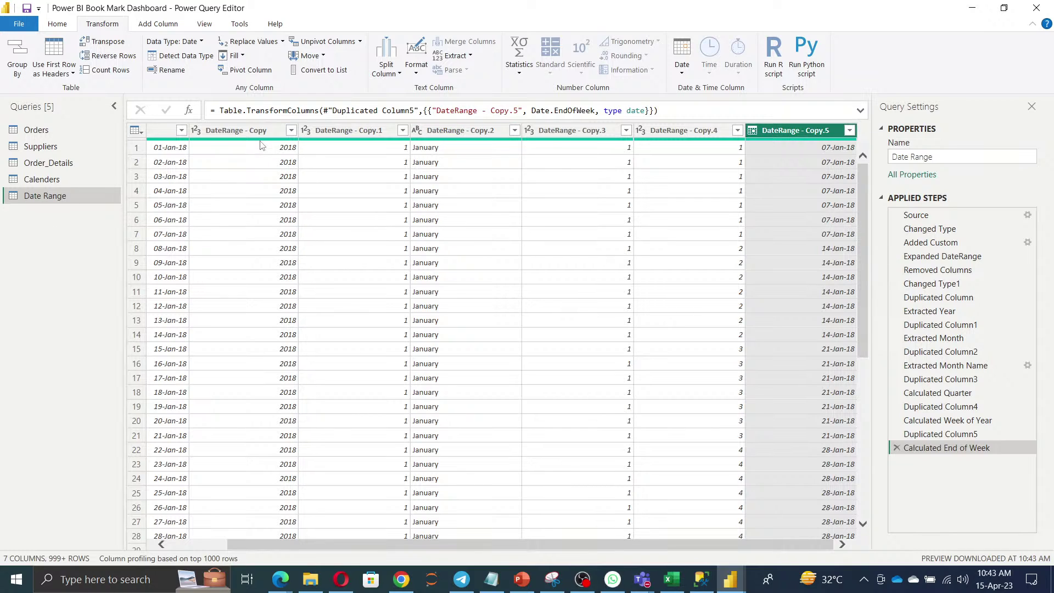
Duplicate the Orders query
{"action": "left_click_drag", "start_coordinate": [337, 545], "coordinate": [132, 544]}
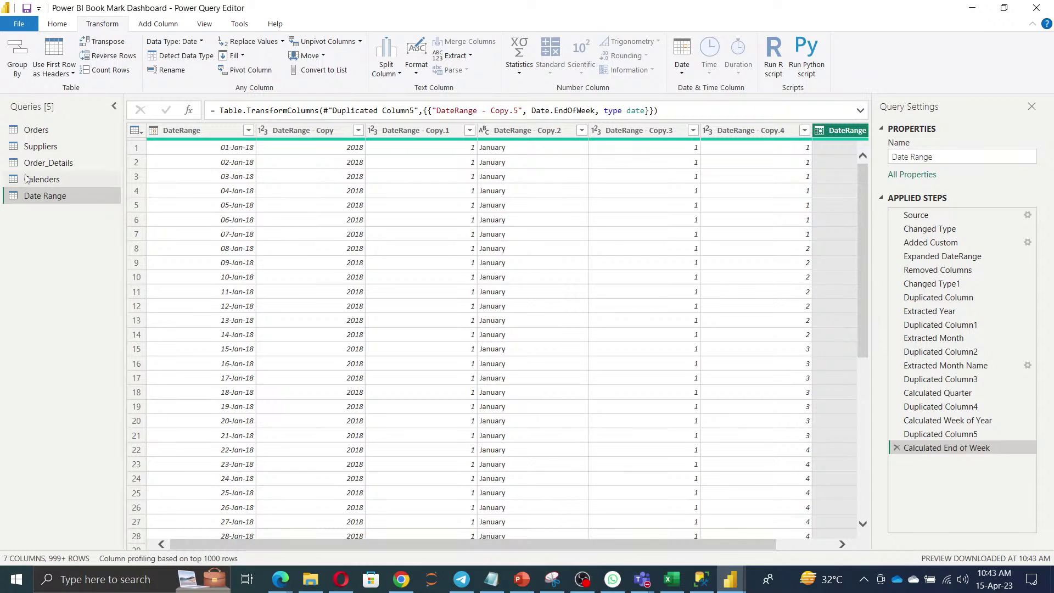
{"action": "right_click", "coordinate": [45, 132]}
{"action": "left_click", "coordinate": [86, 248]}
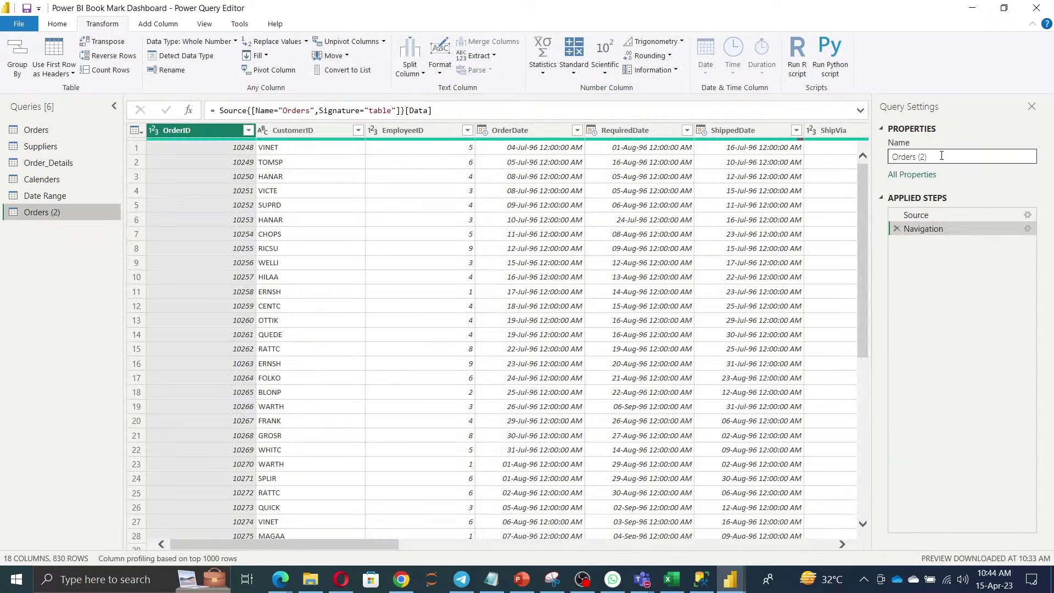
Rename the duplicated Orders query as Follow Datarnage Calenders
{"action": "type", "text": "OW"}
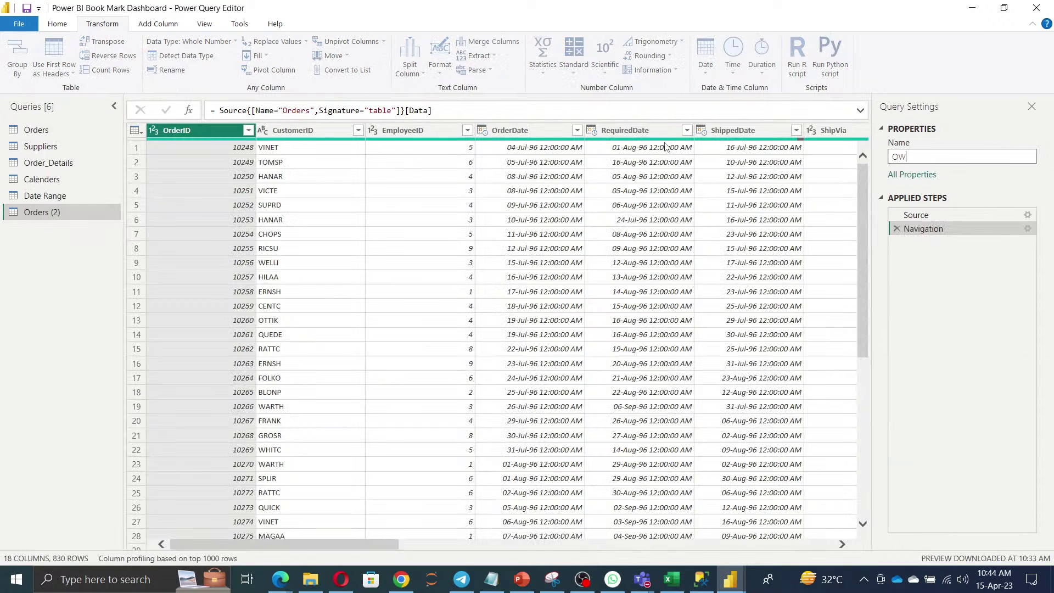
{"action": "type", "text": "N"}
{"action": "key", "text": "BackSpace"}
{"action": "key", "text": "BackSpace"}
{"action": "key", "text": "BackSpace"}
{"action": "type", "text": "DA"}
{"action": "type", "text": "Follow"}
{"action": "type", "text": " d"}
{"action": "key", "text": "BackSpace"}
{"action": "type", "text": "DAt"}
{"action": "type", "text": "atar"}
{"action": "key", "text": "Return"}
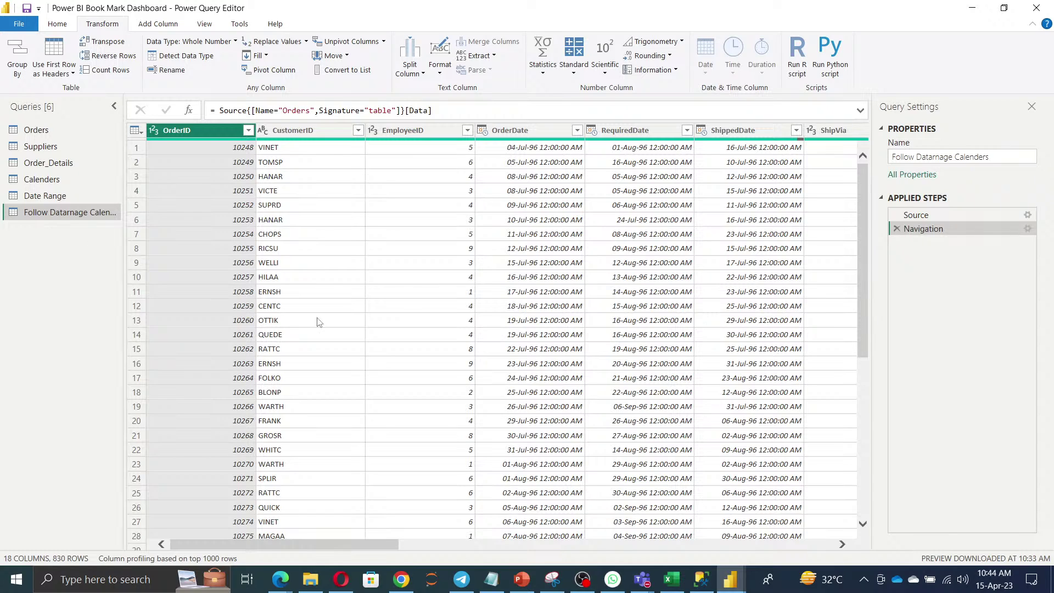
Keep only the OrderDate, RequiredDate and ShippedDate columns in the Follow Datarnage Calenders query by removing all other columns
{"action": "left_click", "coordinate": [522, 136]}
{"action": "left_click", "coordinate": [620, 134], "text": "ctrl"}
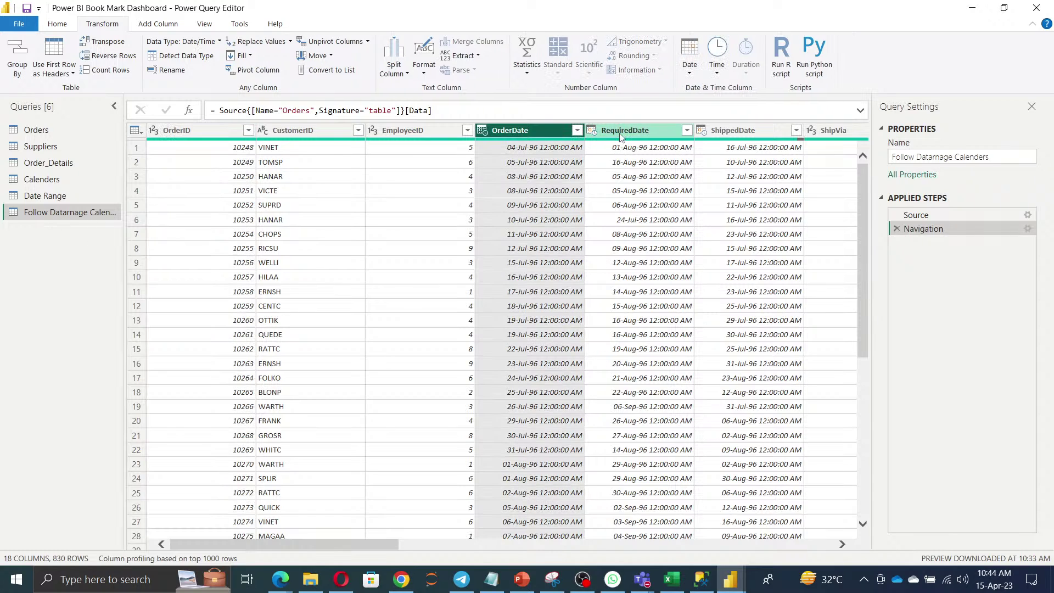
{"action": "left_click", "coordinate": [737, 134], "text": "ctrl"}
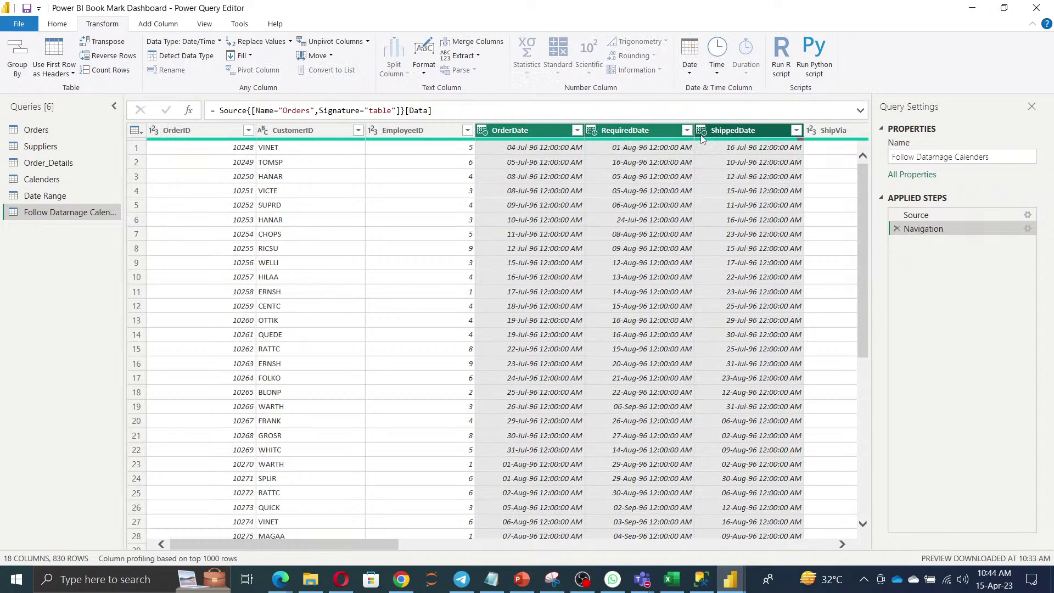
{"action": "left_click", "coordinate": [57, 23]}
{"action": "left_click", "coordinate": [396, 70]}
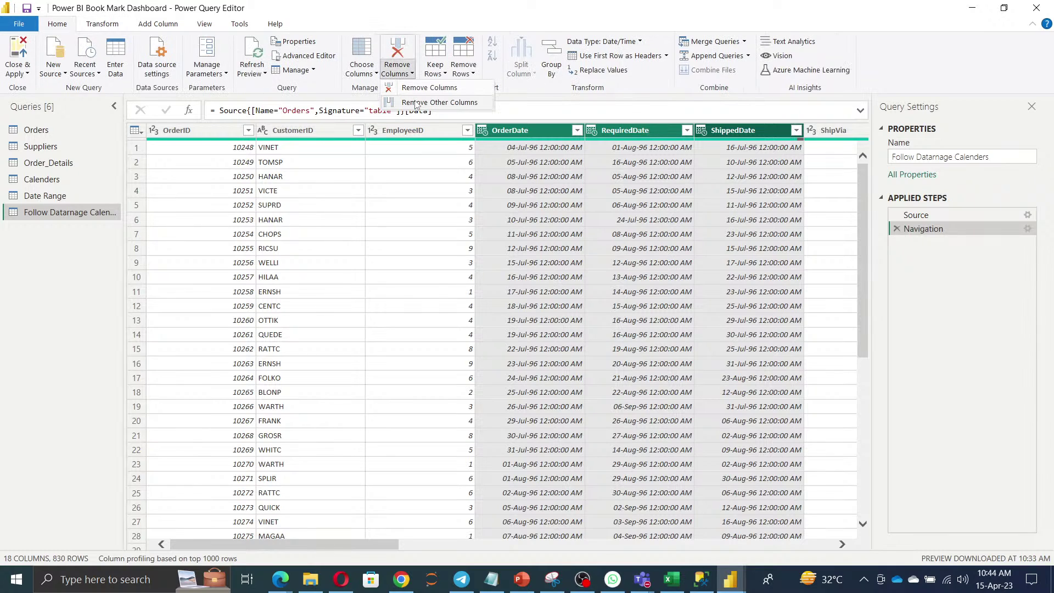
{"action": "left_click", "coordinate": [416, 104]}
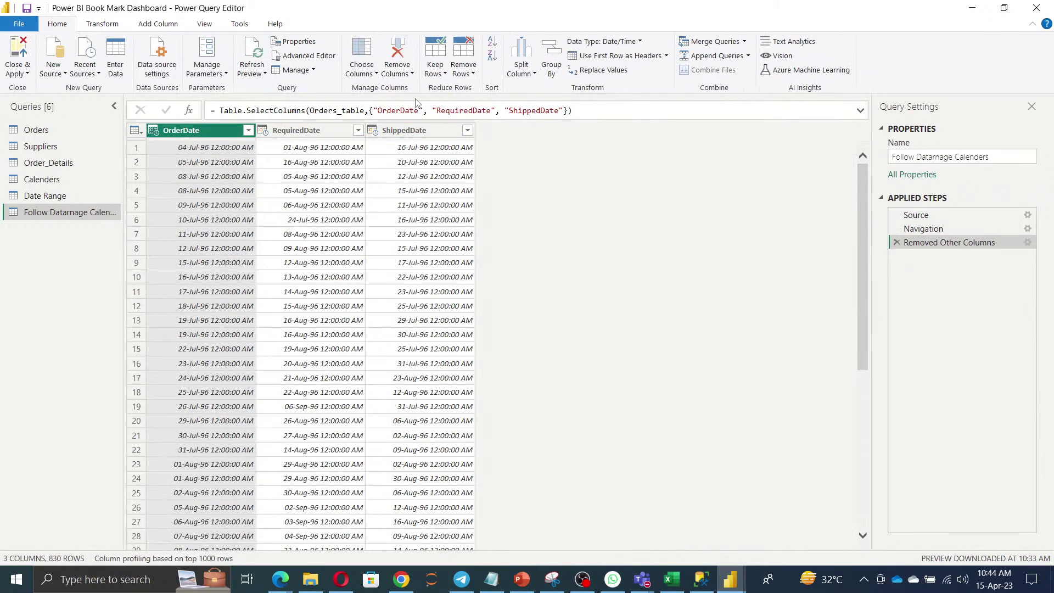
Unpivot only the selected OrderDate, RequiredDate and ShippedDate columns in the Follow Datarnage Calenders query
{"action": "left_click", "coordinate": [304, 131], "text": "ctrl"}
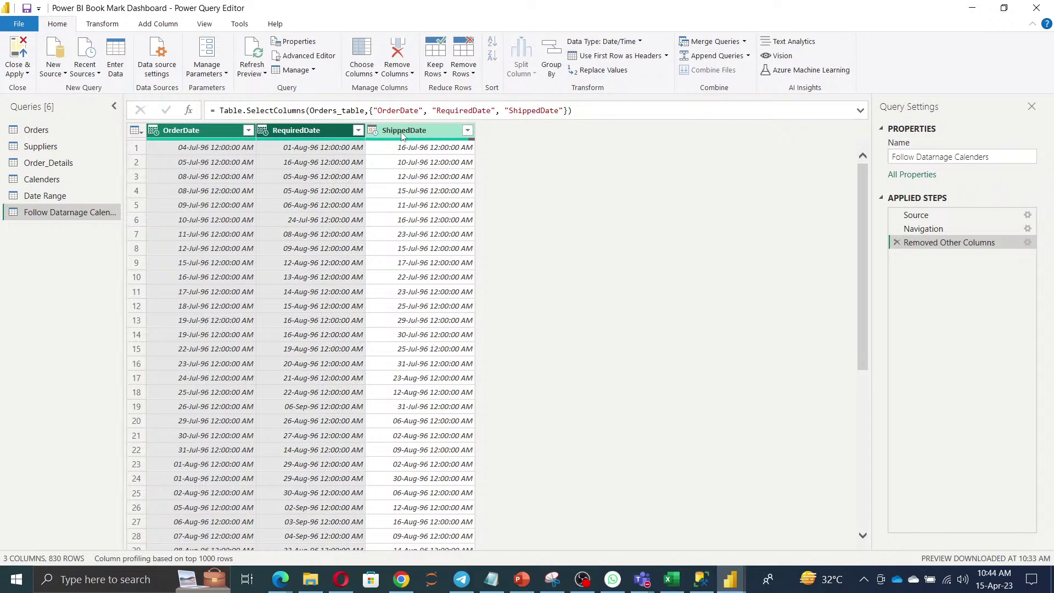
{"action": "left_click", "coordinate": [406, 130], "text": "ctrl"}
{"action": "left_click", "coordinate": [102, 25]}
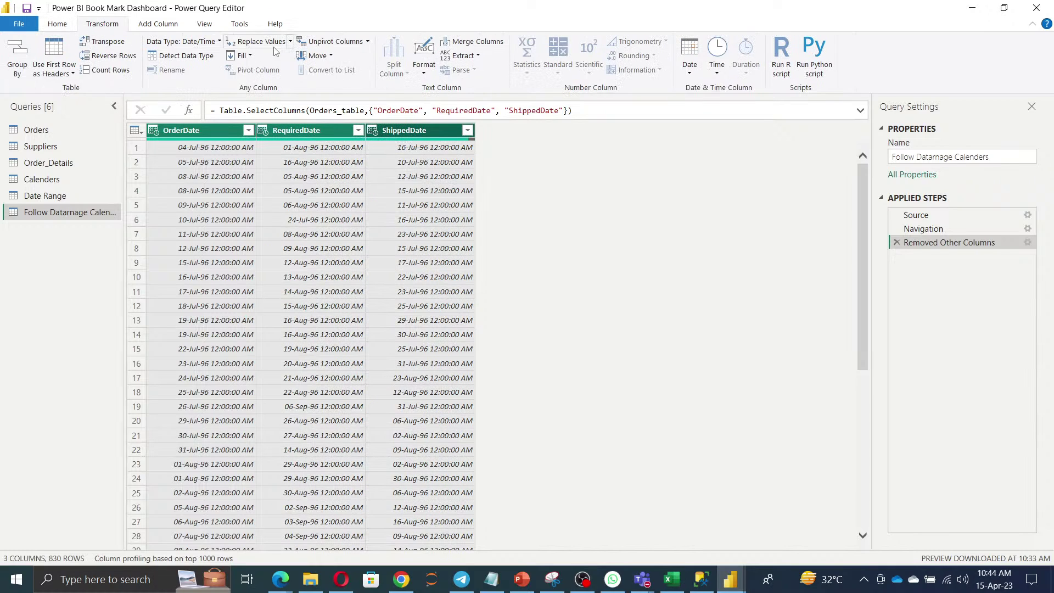
{"action": "left_click", "coordinate": [368, 42]}
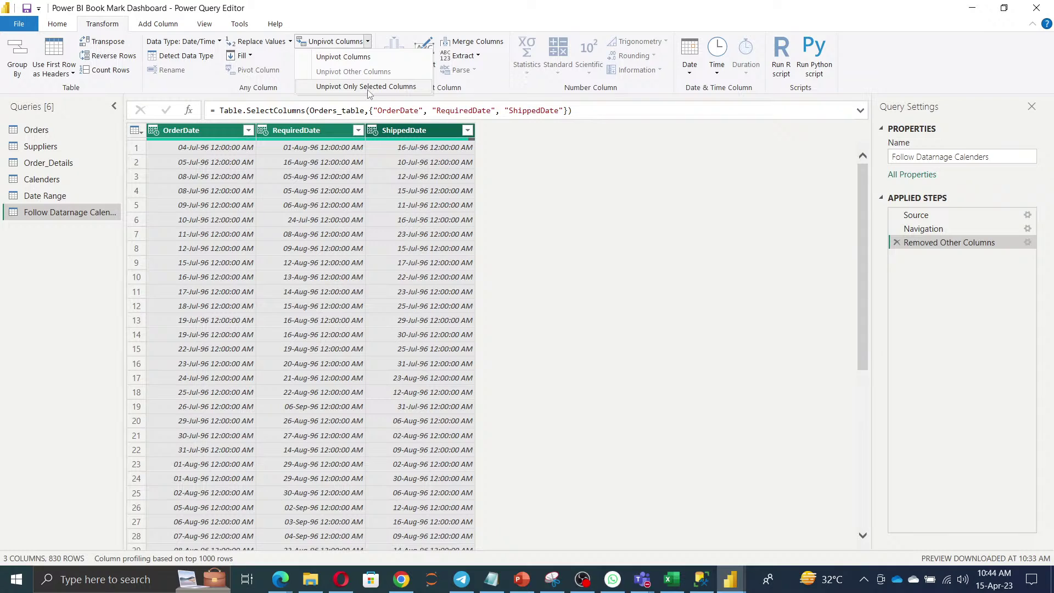
{"action": "left_click", "coordinate": [369, 88]}
Remove the Attribute column and delete the duplicate dates from the remaining Value column
{"action": "left_click", "coordinate": [180, 134]}
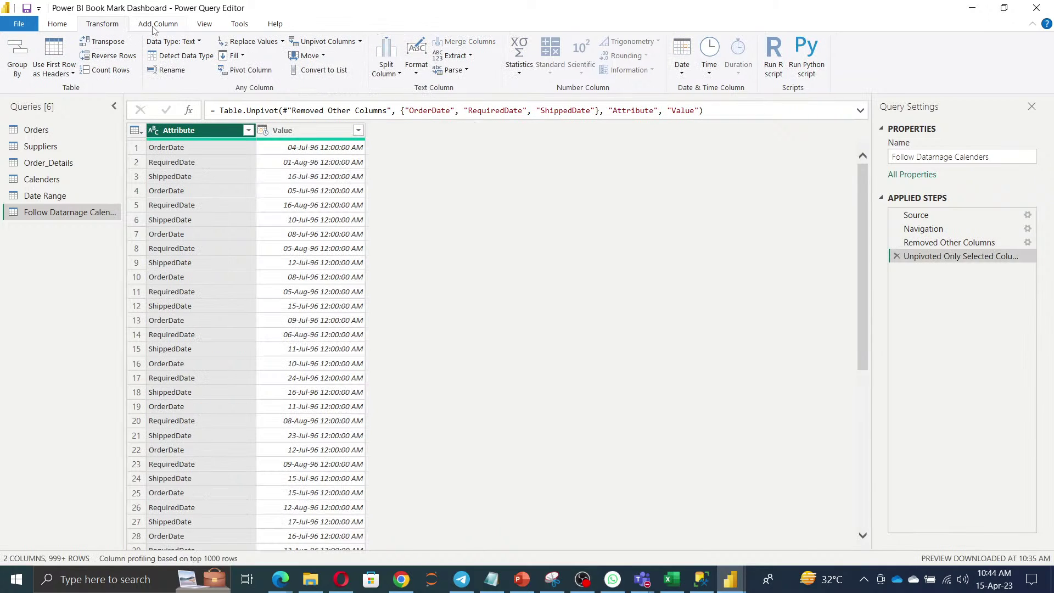
{"action": "left_click", "coordinate": [59, 25]}
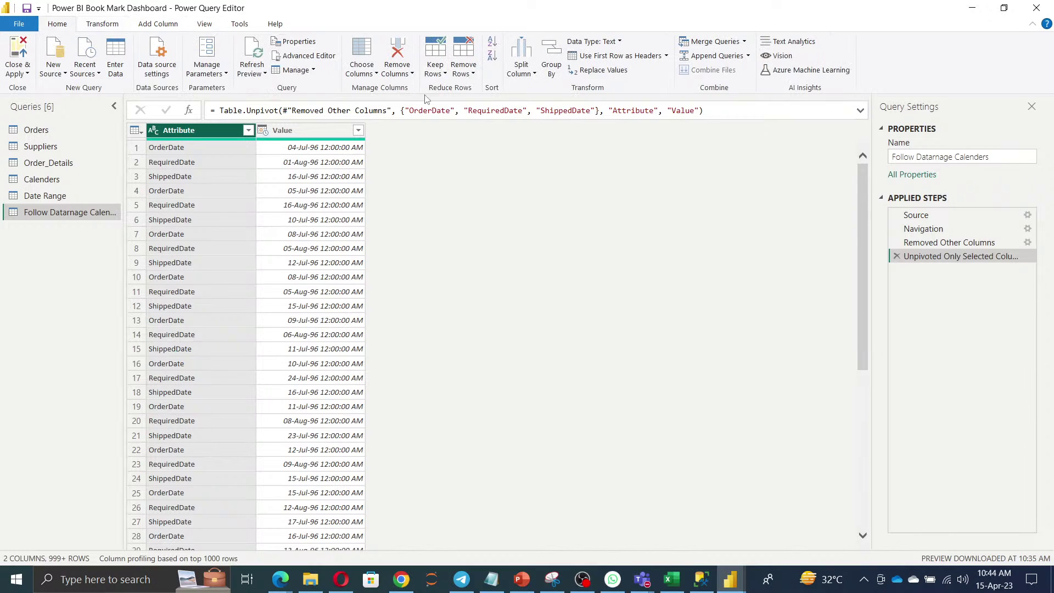
{"action": "left_click", "coordinate": [397, 51]}
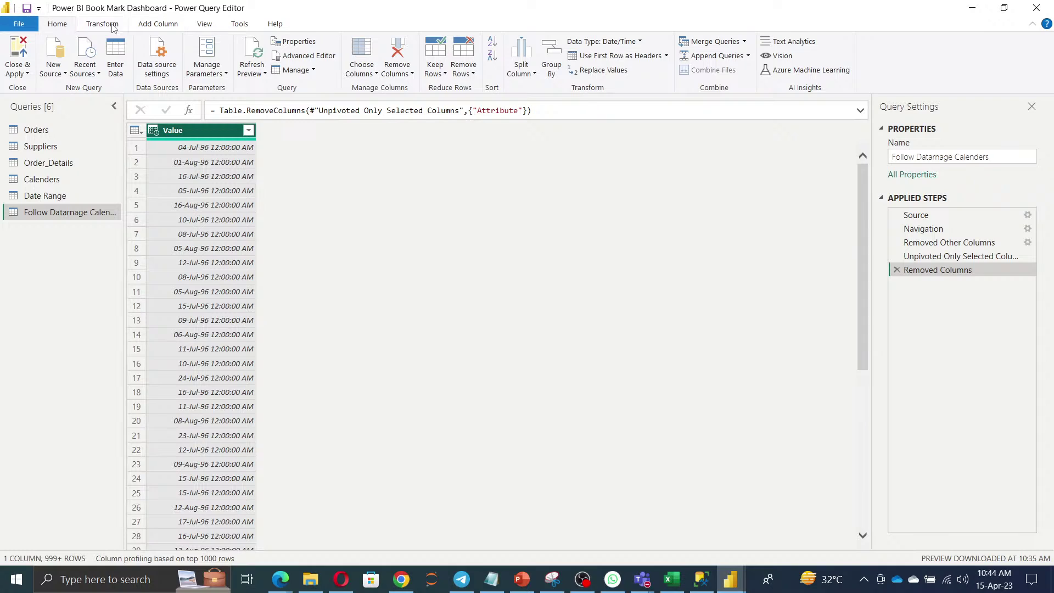
{"action": "left_click", "coordinate": [467, 77]}
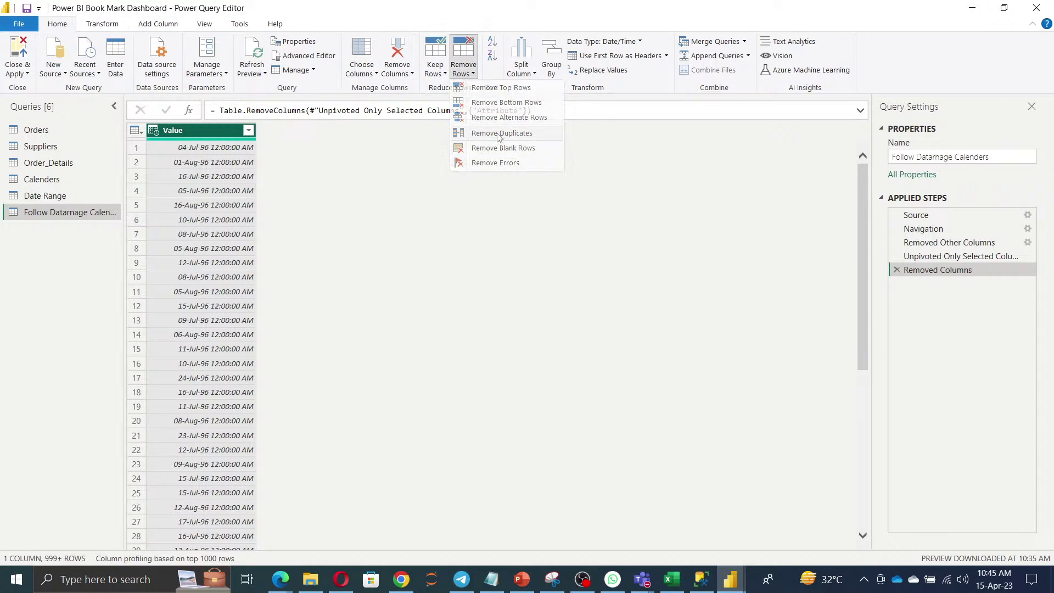
{"action": "left_click", "coordinate": [494, 134]}
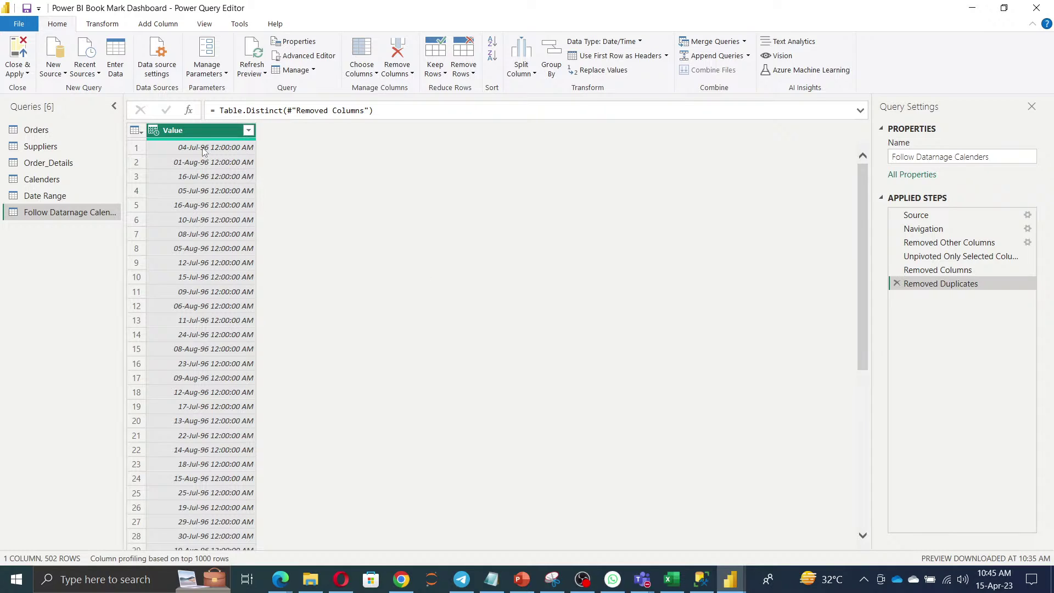
Rename the Value column as Date_range
{"action": "double_click", "coordinate": [186, 130]}
{"action": "type", "text": "Data"}
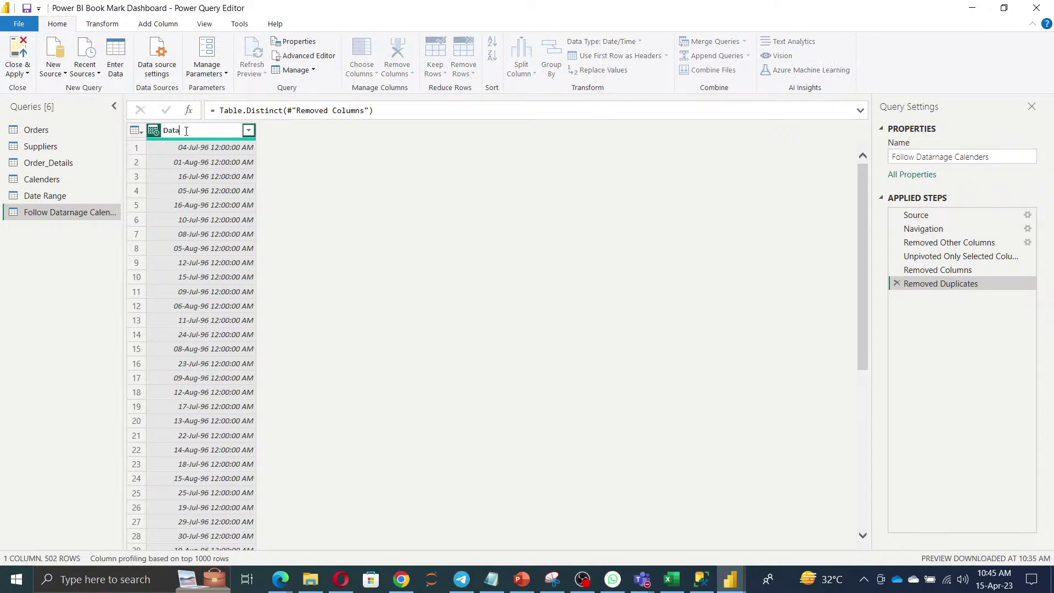
{"action": "key", "text": "Return"}
{"action": "type", "text": "e_range"}
{"action": "key", "text": "Return"}
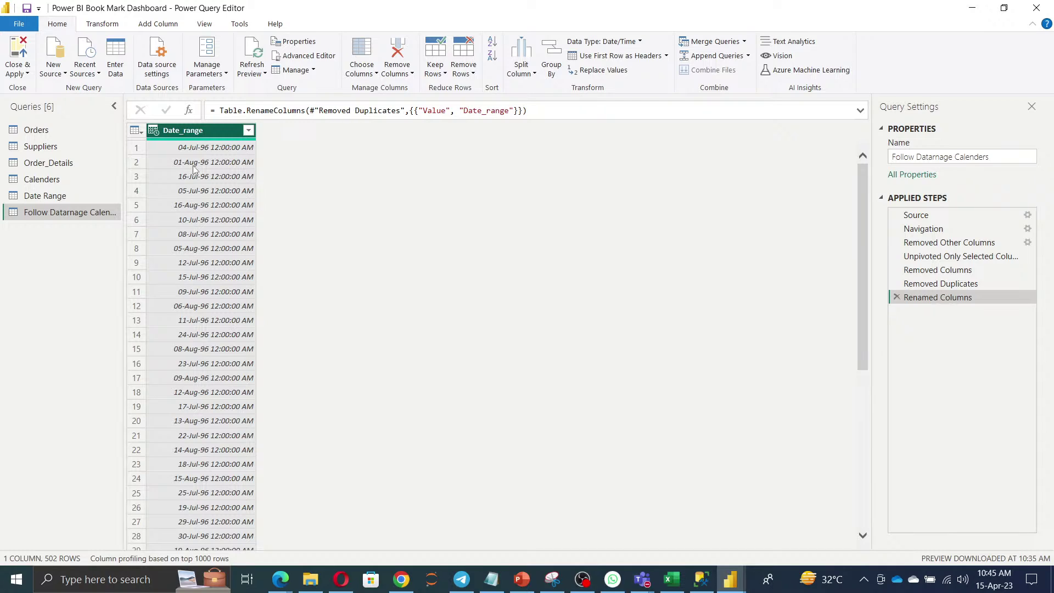
{"action": "left_click", "coordinate": [160, 25]}
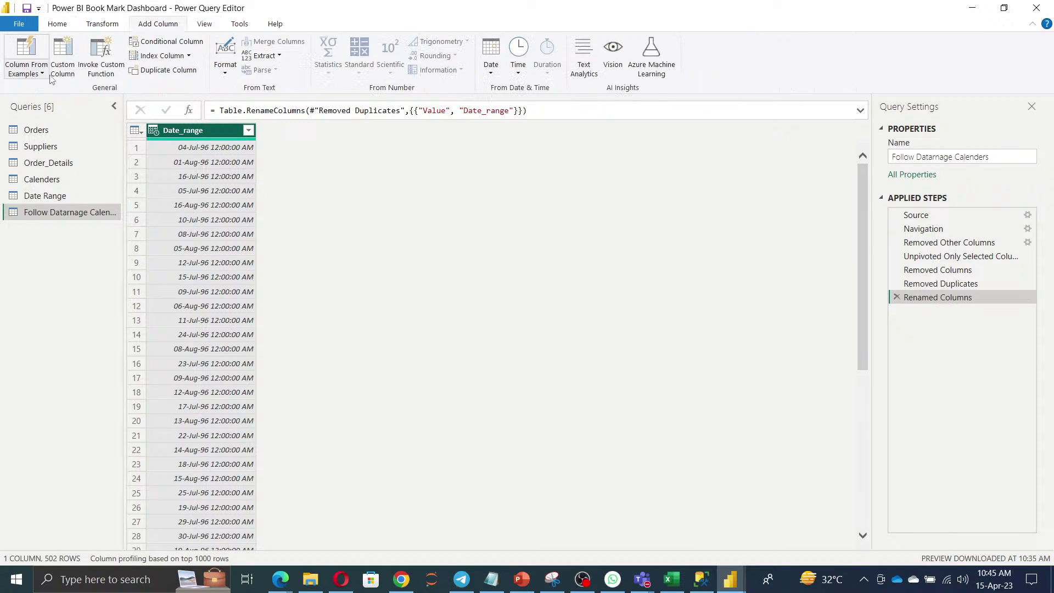
{"action": "left_click", "coordinate": [63, 57]}
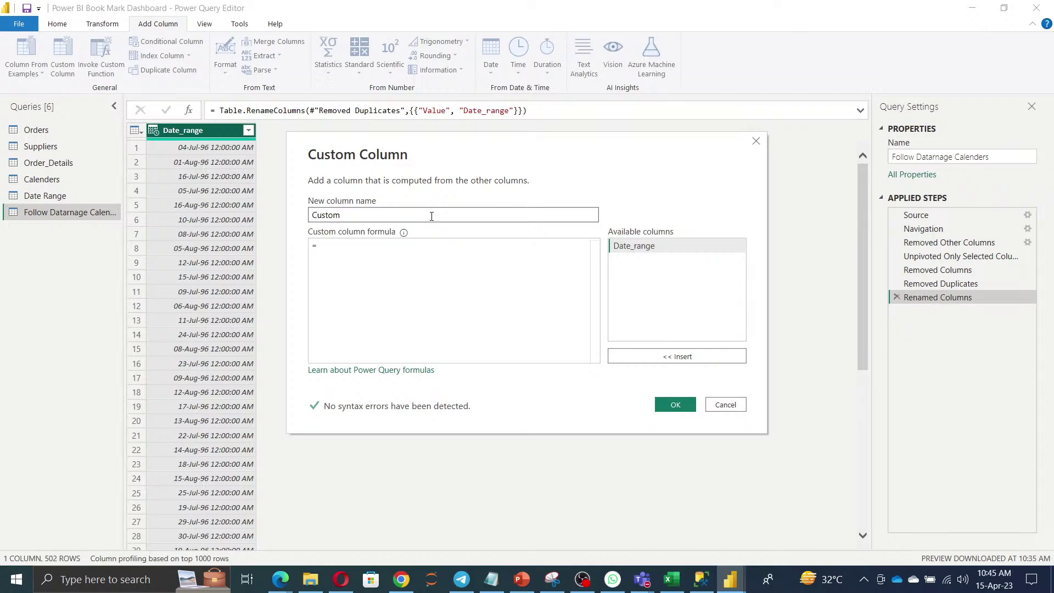
{"action": "left_click", "coordinate": [726, 405]}
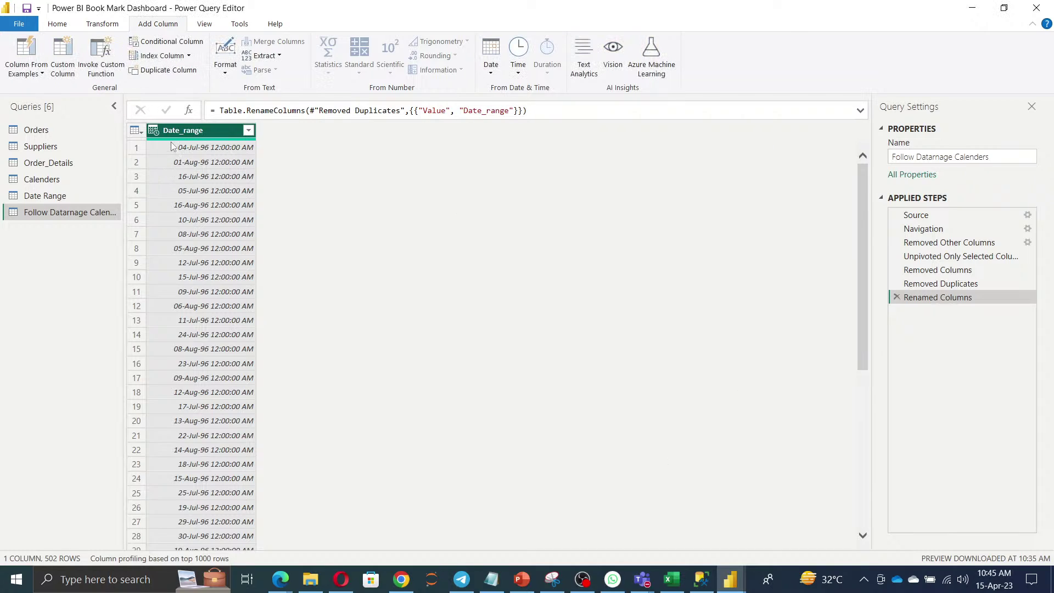
Change the data type of the Date_range column to Date
{"action": "left_click", "coordinate": [155, 132]}
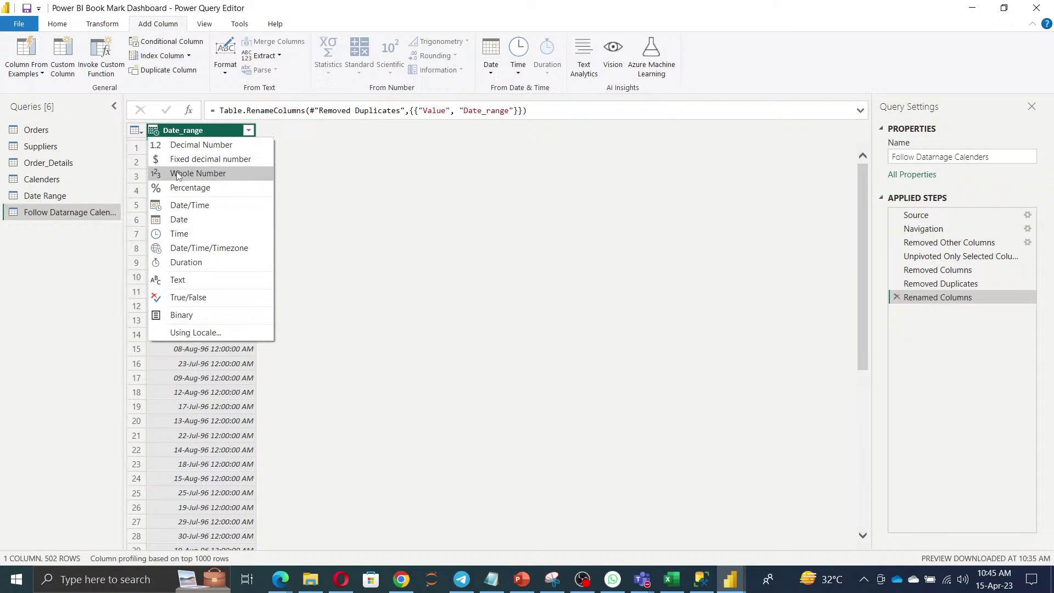
{"action": "left_click", "coordinate": [192, 222]}
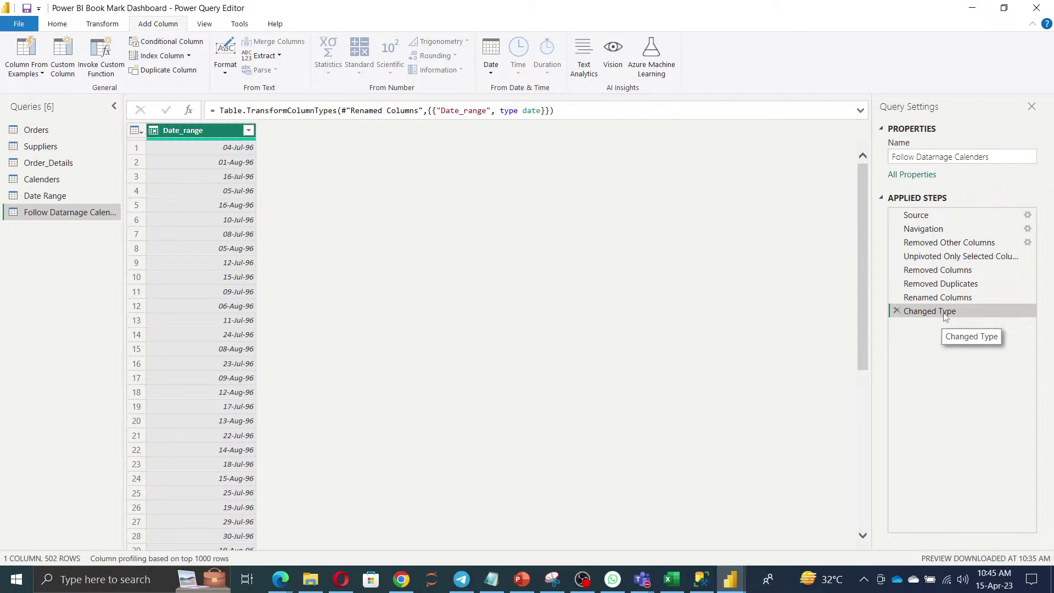
Start a new custom column and name it StartDate
{"action": "left_click", "coordinate": [64, 57]}
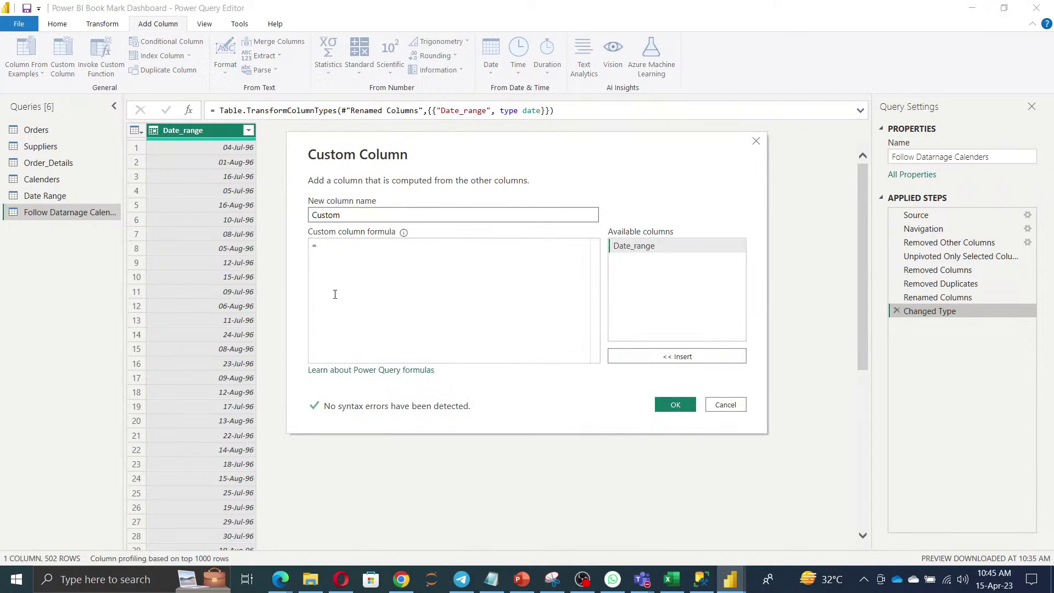
{"action": "double_click", "coordinate": [377, 219]}
{"action": "type", "text": "StartDat"}
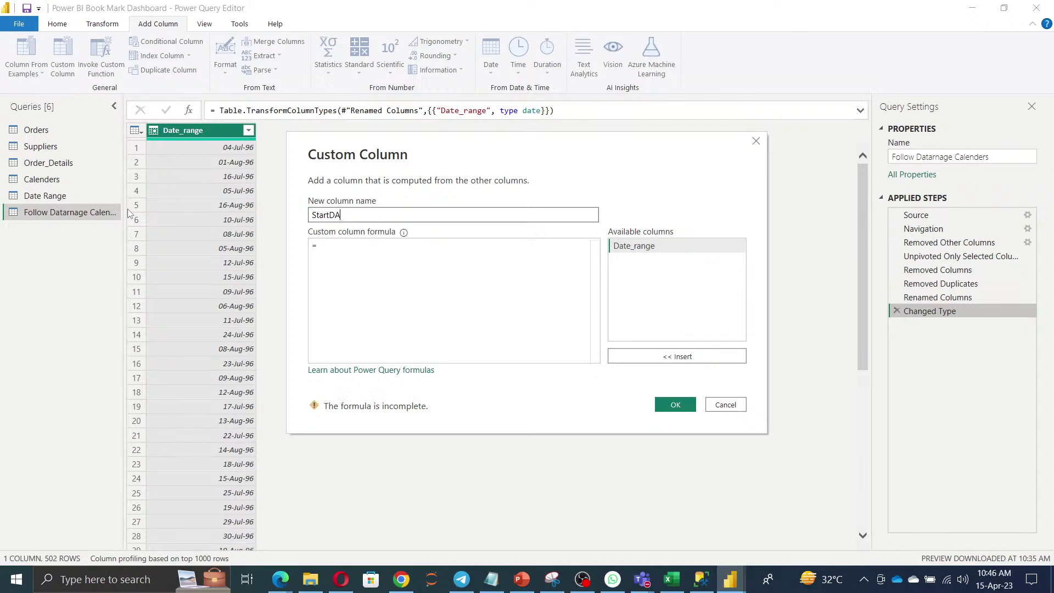
{"action": "type", "text": "e"}
Enter the formula List.Min([Date_range]) for the StartDate column and add the column to the query
{"action": "left_click", "coordinate": [345, 247]}
{"action": "type", "text": "Li"}
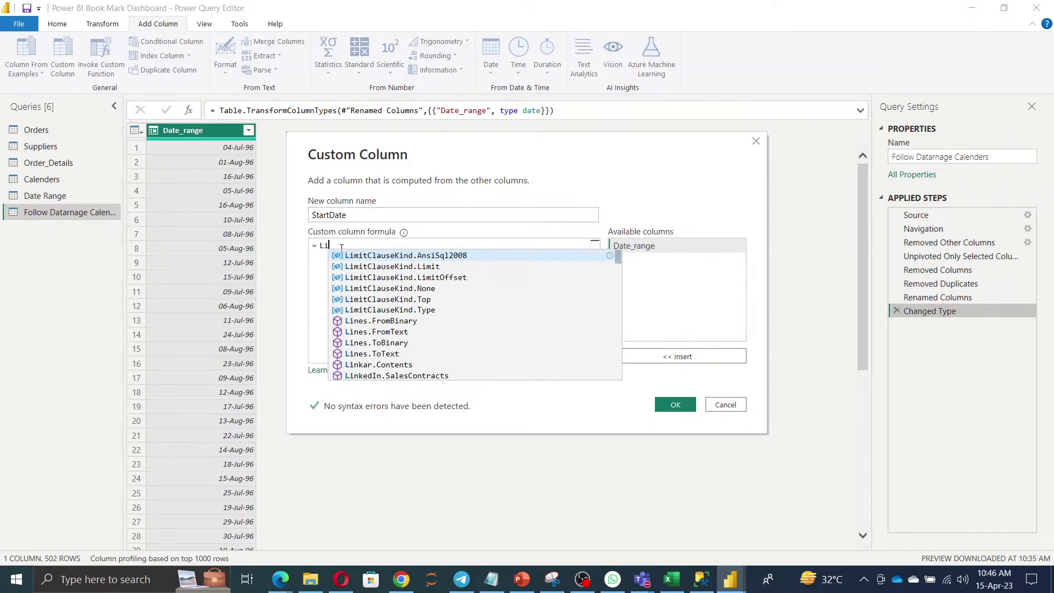
{"action": "type", "text": "st.min"}
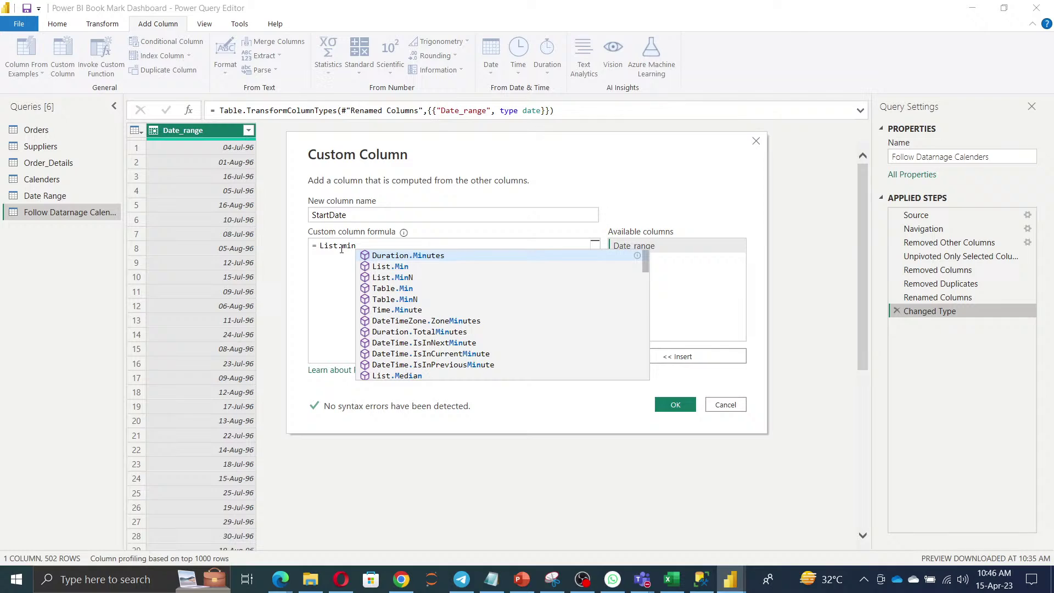
{"action": "key", "text": "Down"}
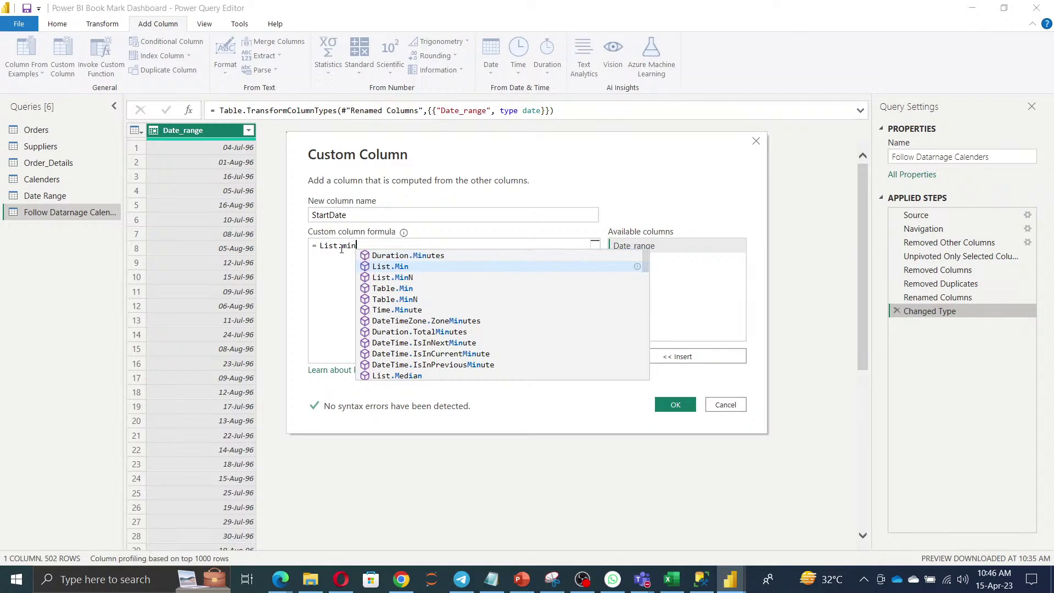
{"action": "key", "text": "Tab"}
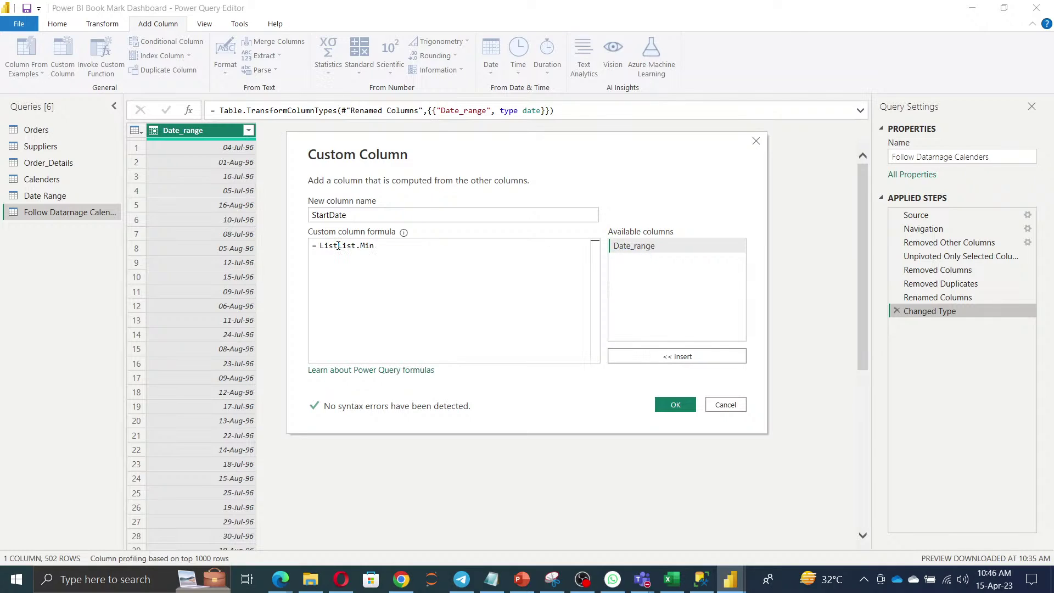
{"action": "left_click", "coordinate": [338, 245]}
{"action": "key", "text": "BackSpace"}
{"action": "key", "text": "BackSpace"}
{"action": "key", "text": "BackSpace"}
{"action": "key", "text": "BackSpace"}
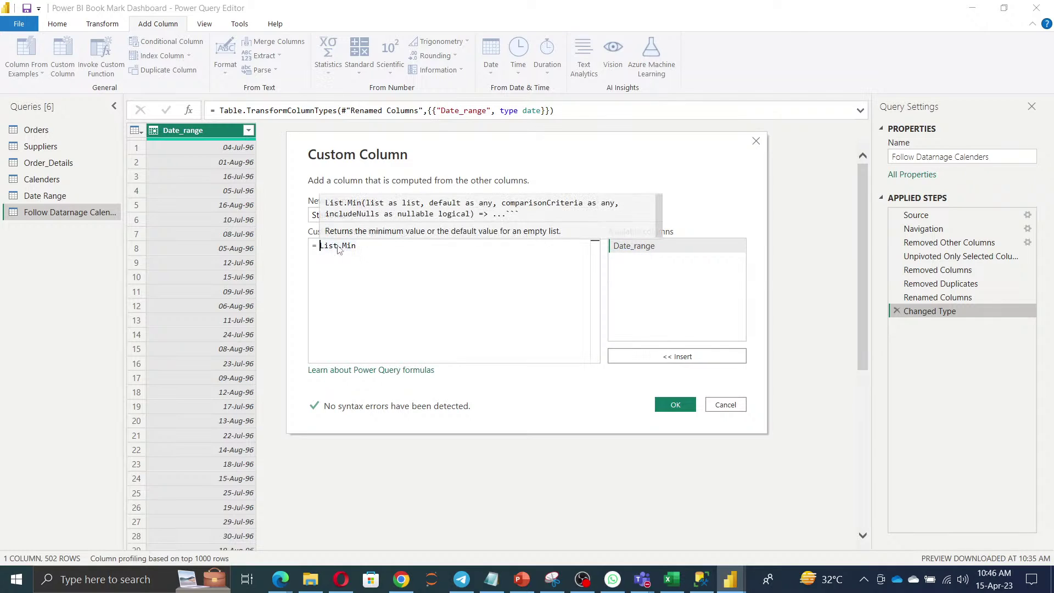
{"action": "key", "text": "Right"}
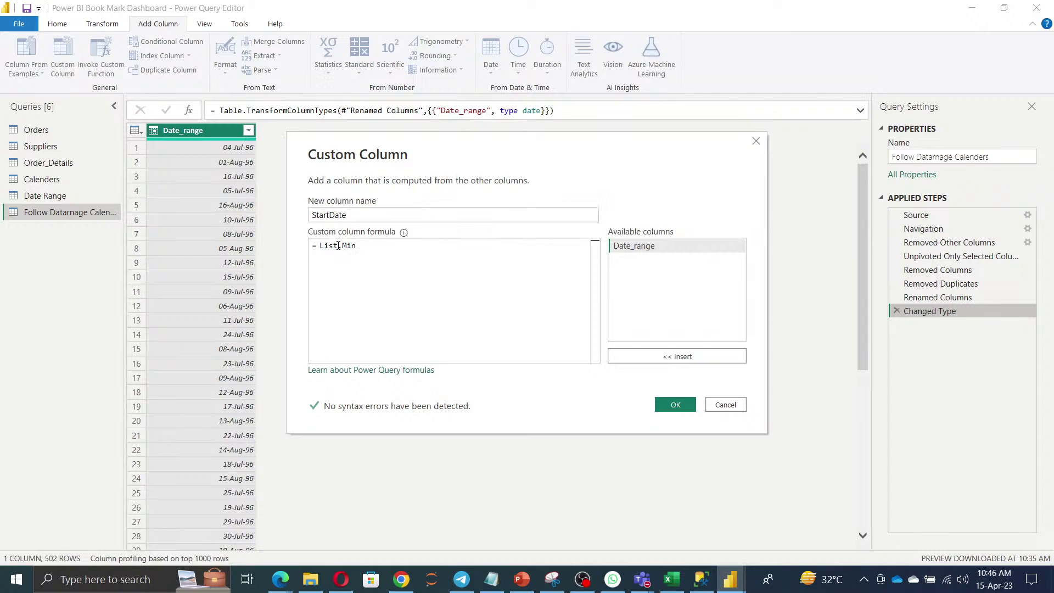
{"action": "type", "text": "("}
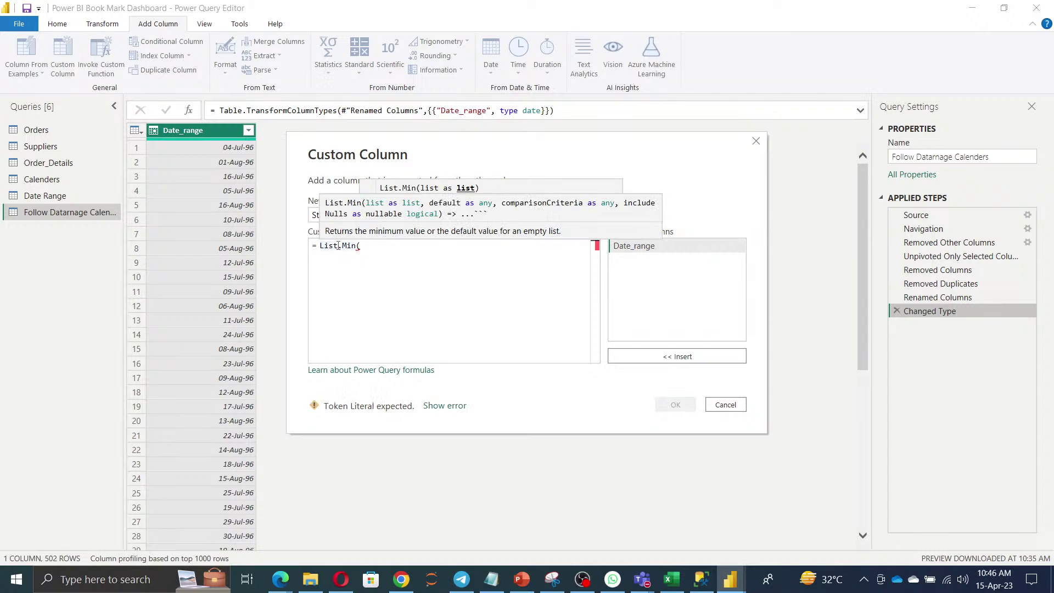
{"action": "double_click", "coordinate": [669, 245]}
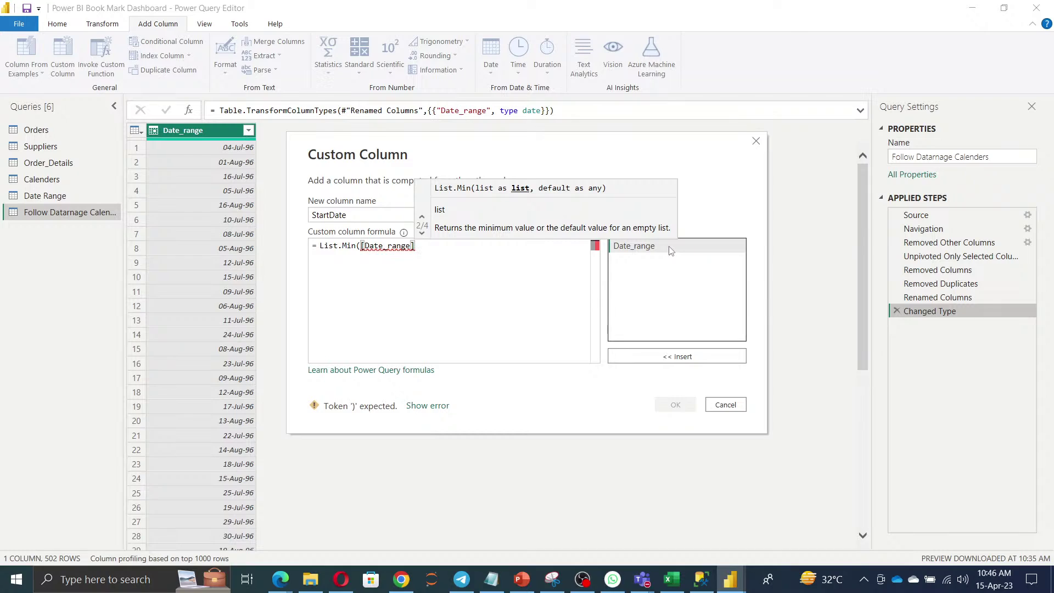
{"action": "type", "text": ")"}
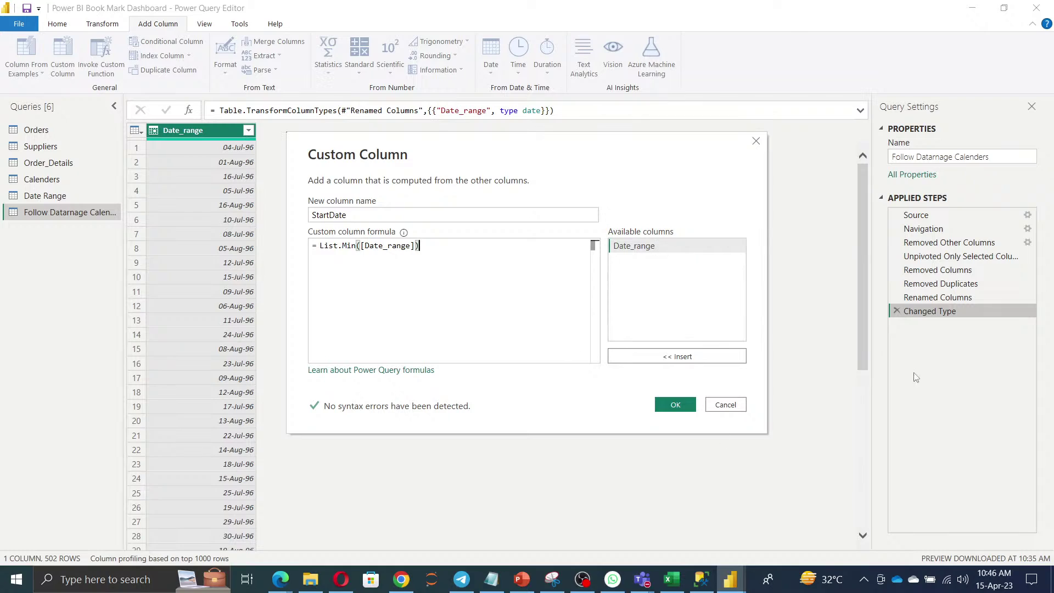
{"action": "left_click", "coordinate": [676, 406]}
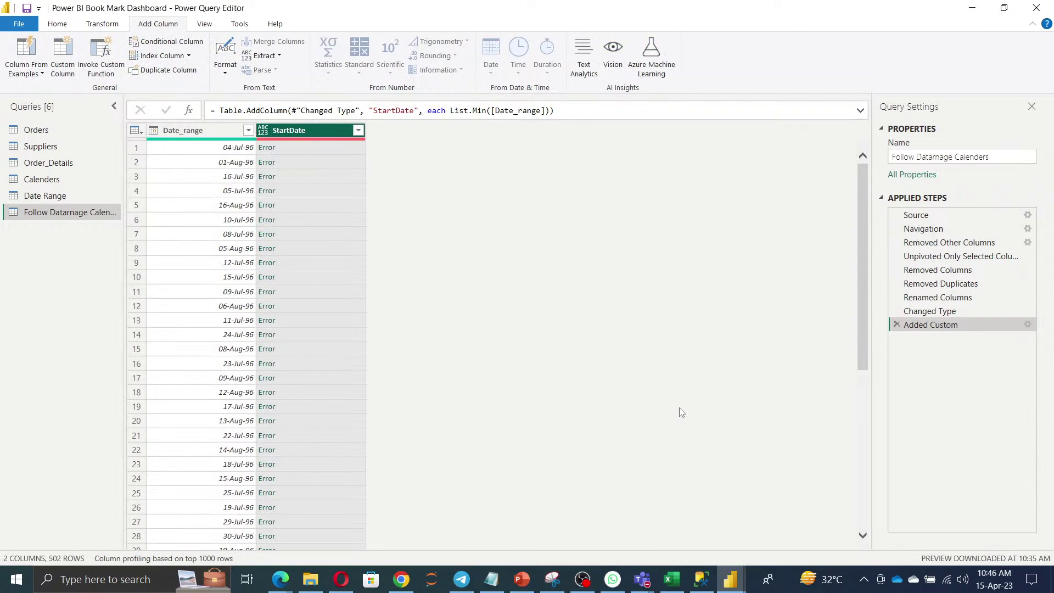
Edit the StartDate column's formula to List.Min(#"Change Type"[Date_range]), then view the Changed Type applied step
{"action": "left_click", "coordinate": [1026, 326]}
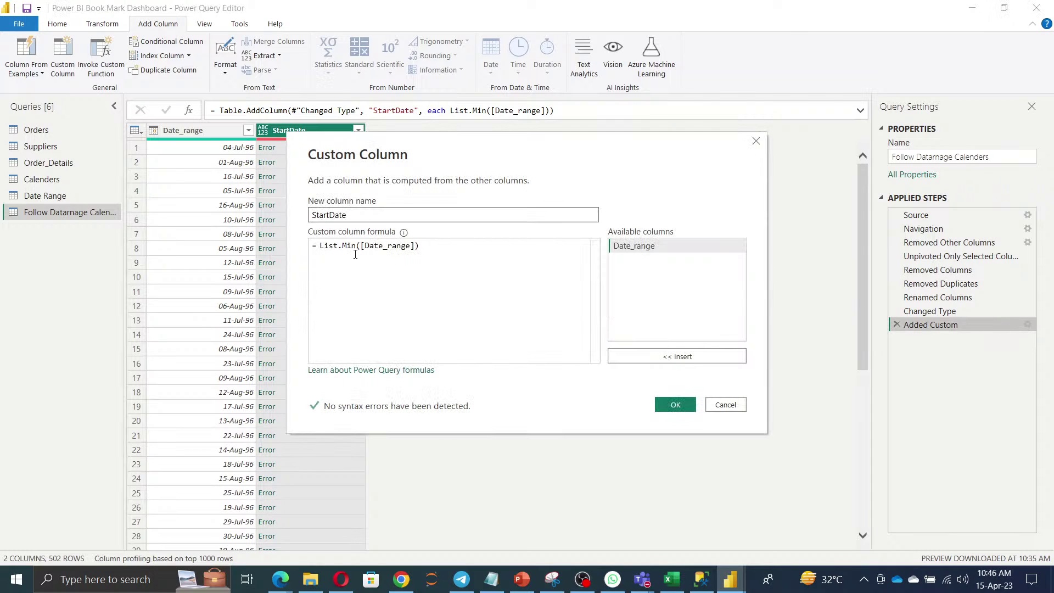
{"action": "left_click", "coordinate": [360, 245]}
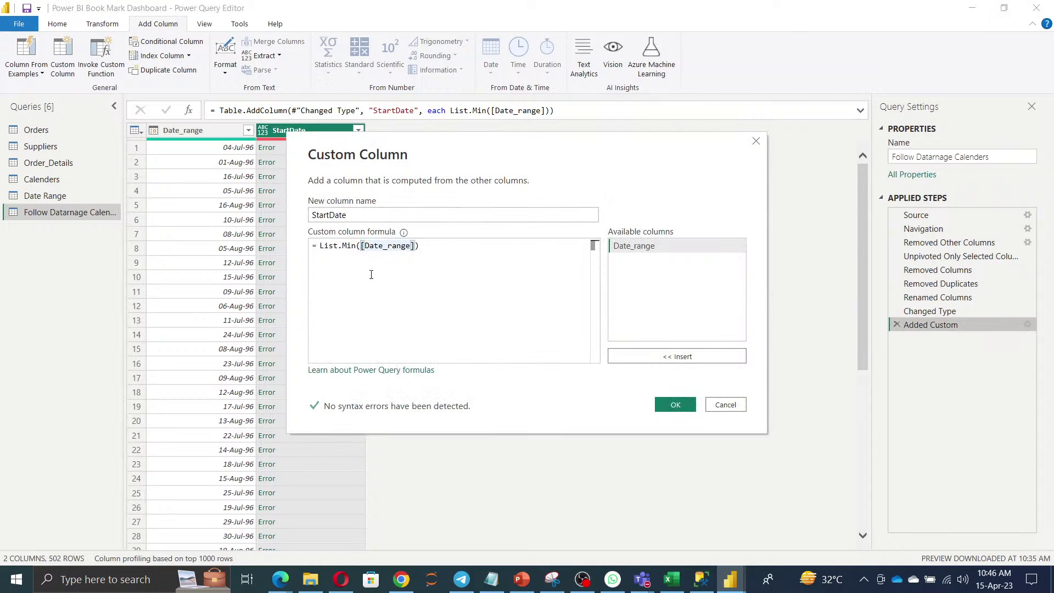
{"action": "type", "text": "#"}
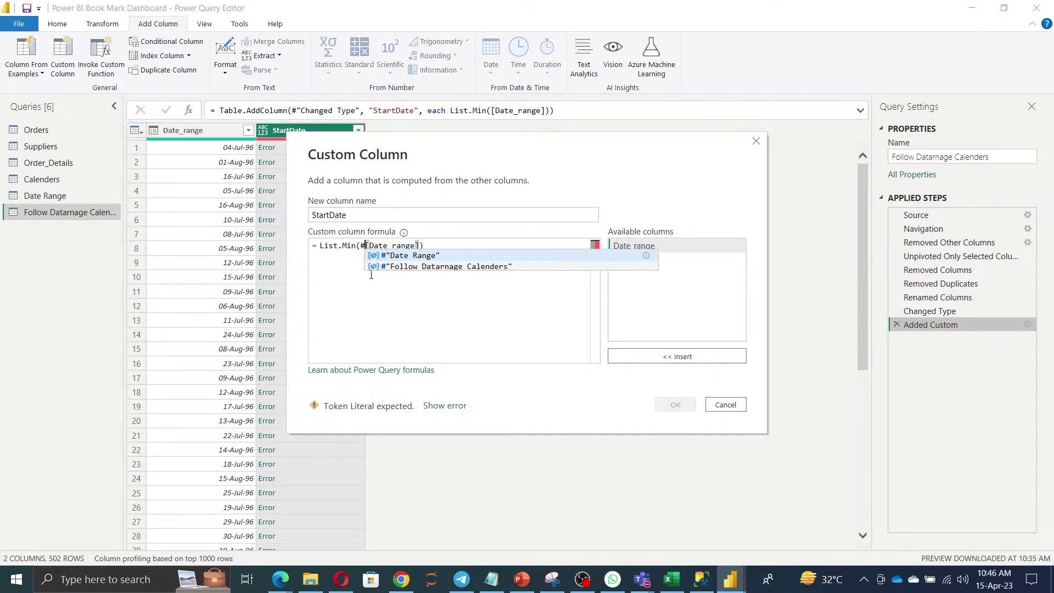
{"action": "type", "text": "\""}
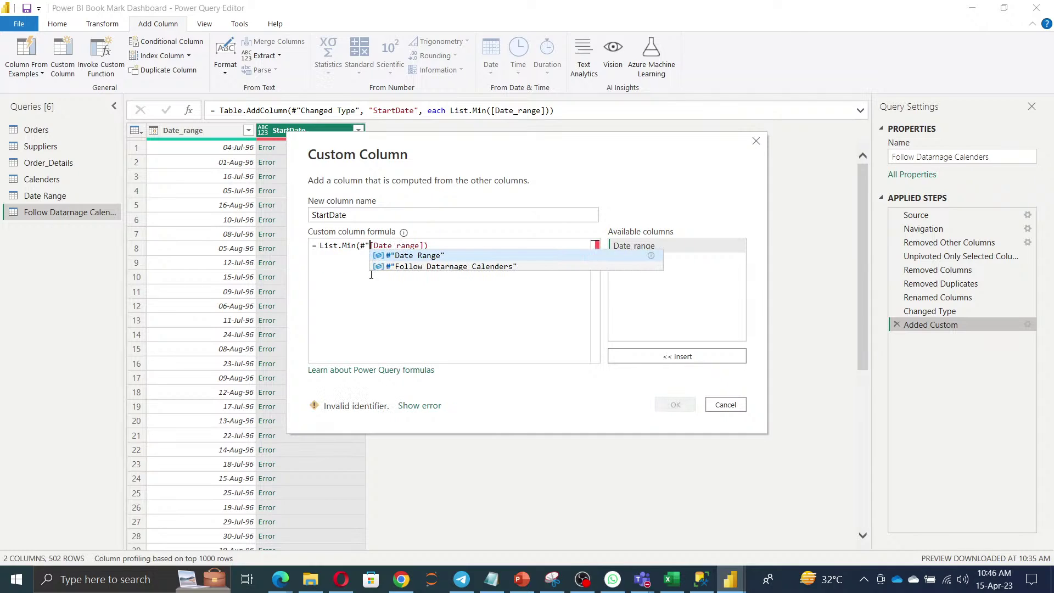
{"action": "type", "text": "Change T"}
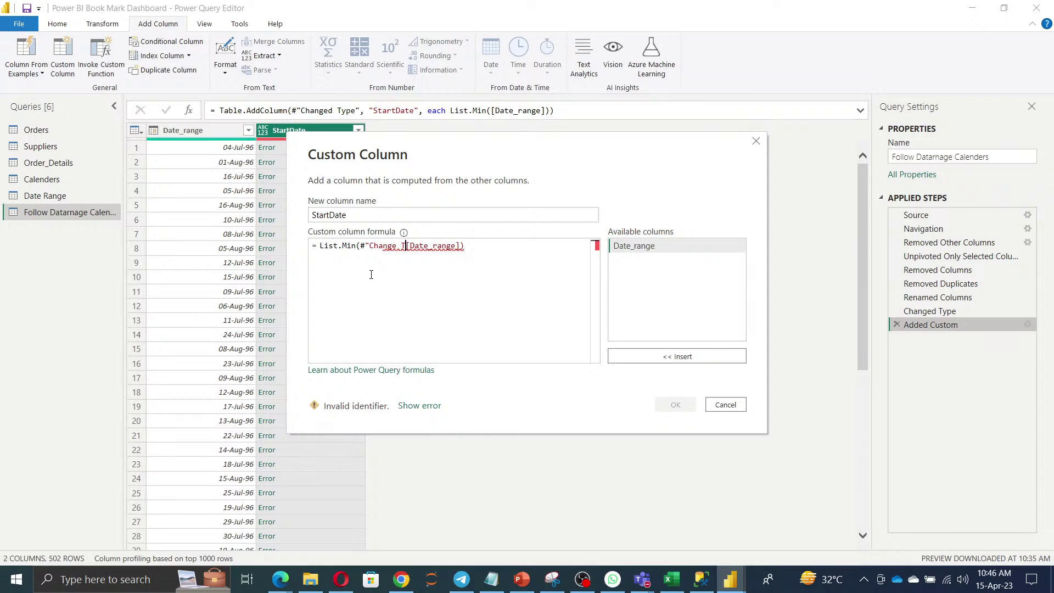
{"action": "type", "text": "ype\""}
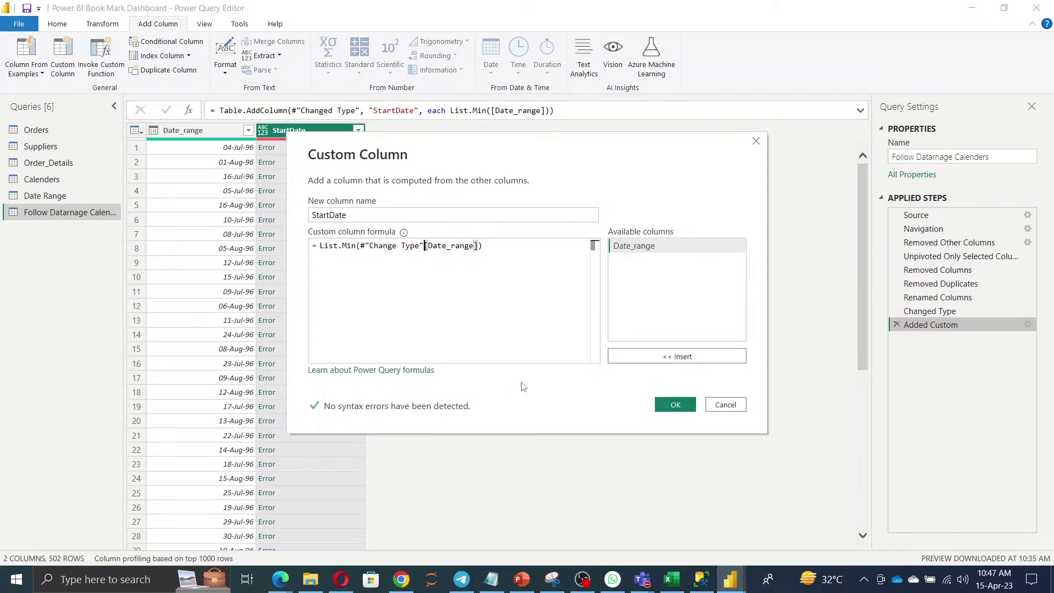
{"action": "left_click", "coordinate": [675, 406]}
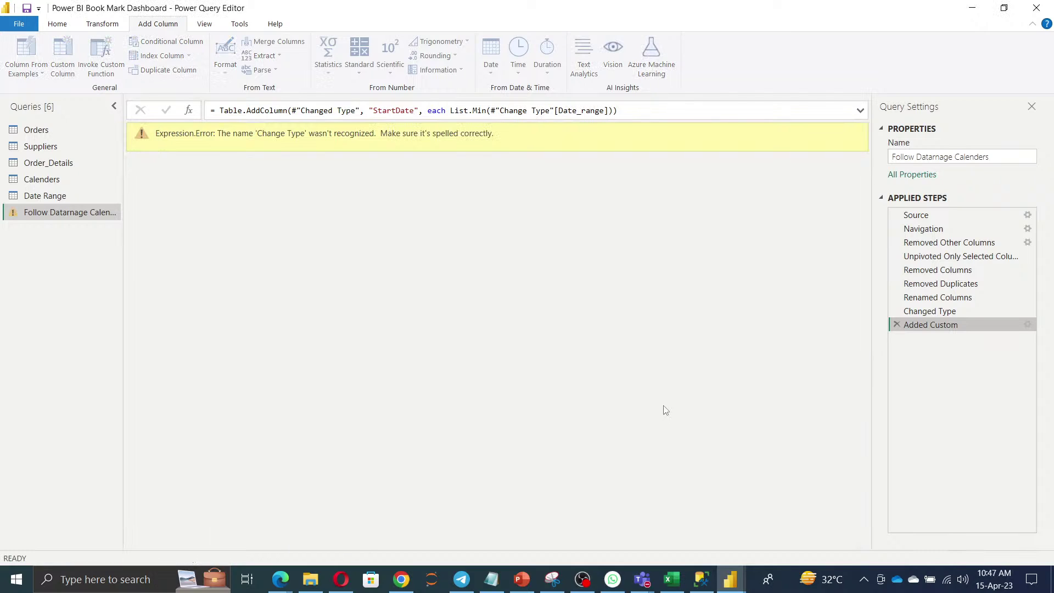
{"action": "left_click", "coordinate": [925, 312]}
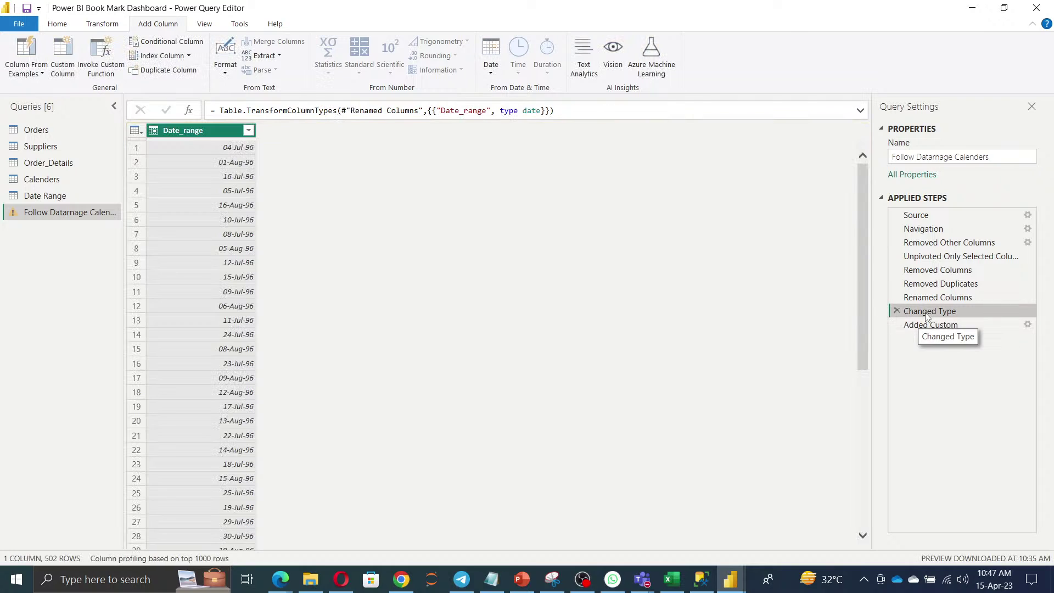
Correct the StartDate custom column's formula to List.Min(#"Changed Type"[Date_range])
{"action": "left_click", "coordinate": [955, 328]}
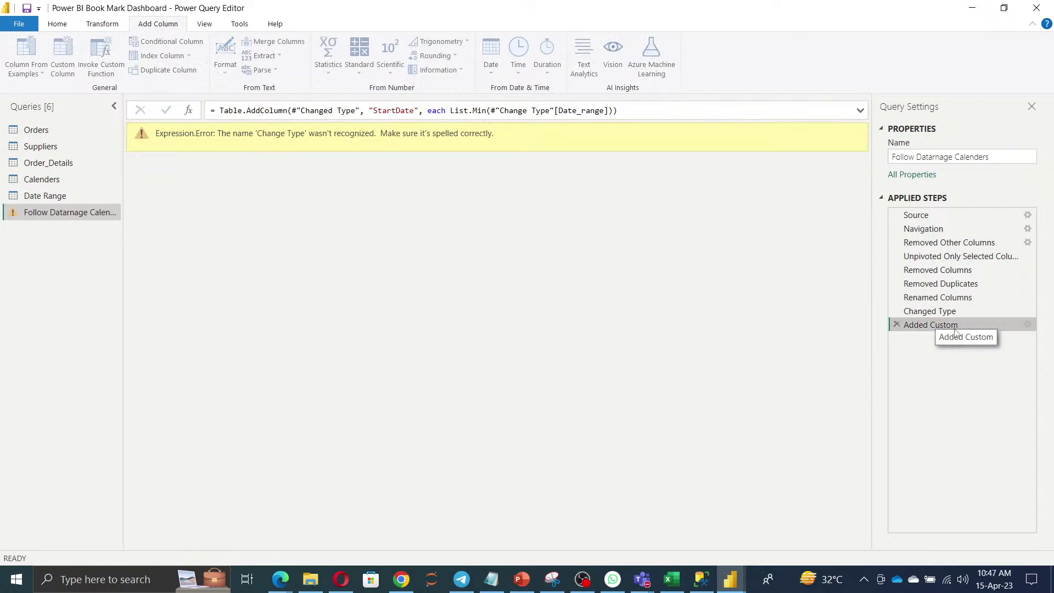
{"action": "double_click", "coordinate": [1001, 329]}
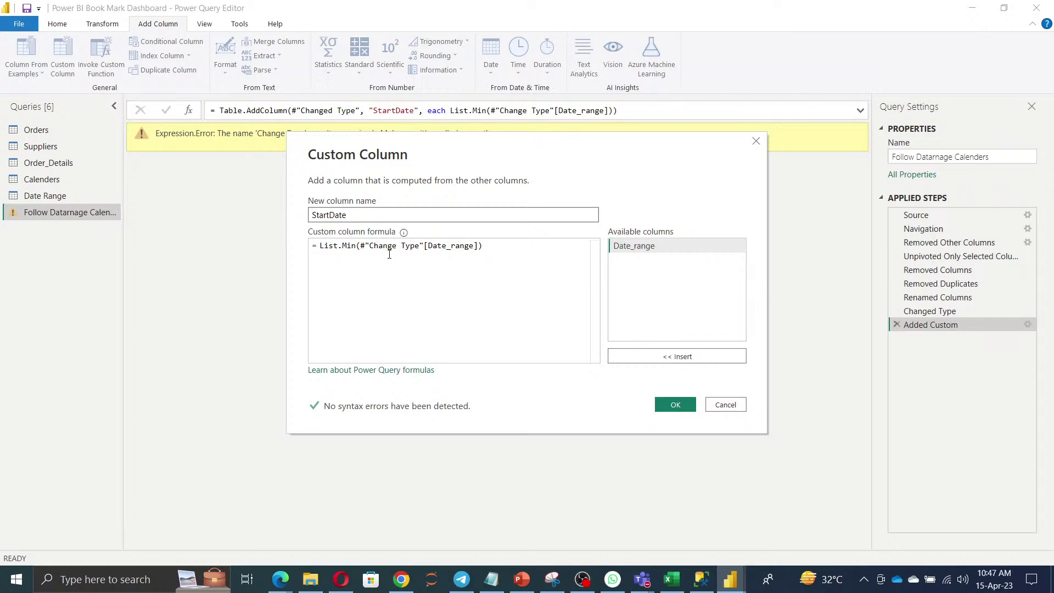
{"action": "left_click", "coordinate": [398, 245]}
{"action": "type", "text": "d"}
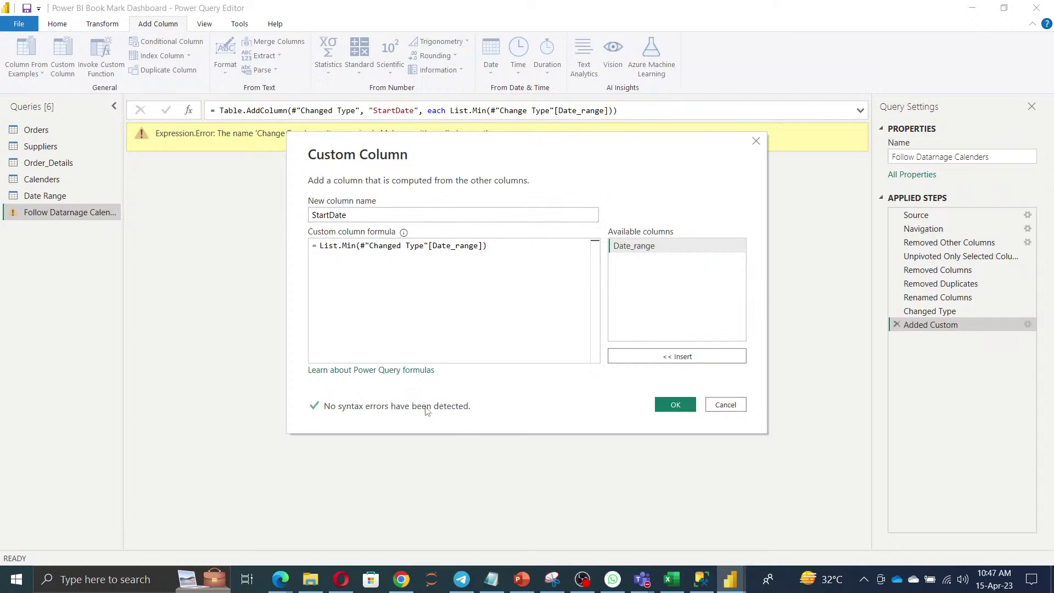
{"action": "left_click", "coordinate": [674, 404]}
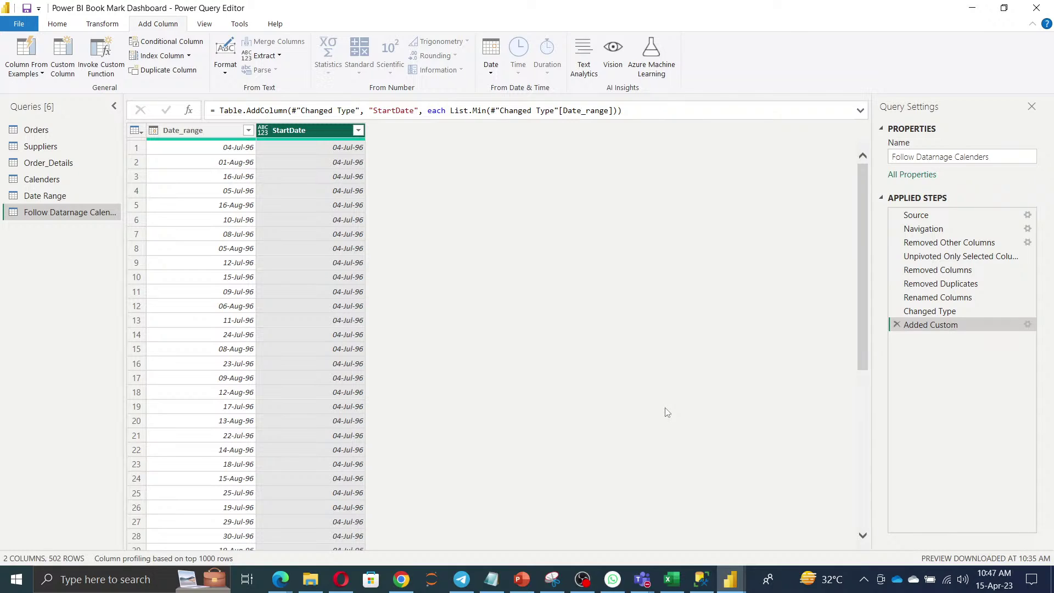
Change the StartDate column's data type to Date, and check the distinct values of StartDate and Date_range
{"action": "left_click", "coordinate": [264, 132]}
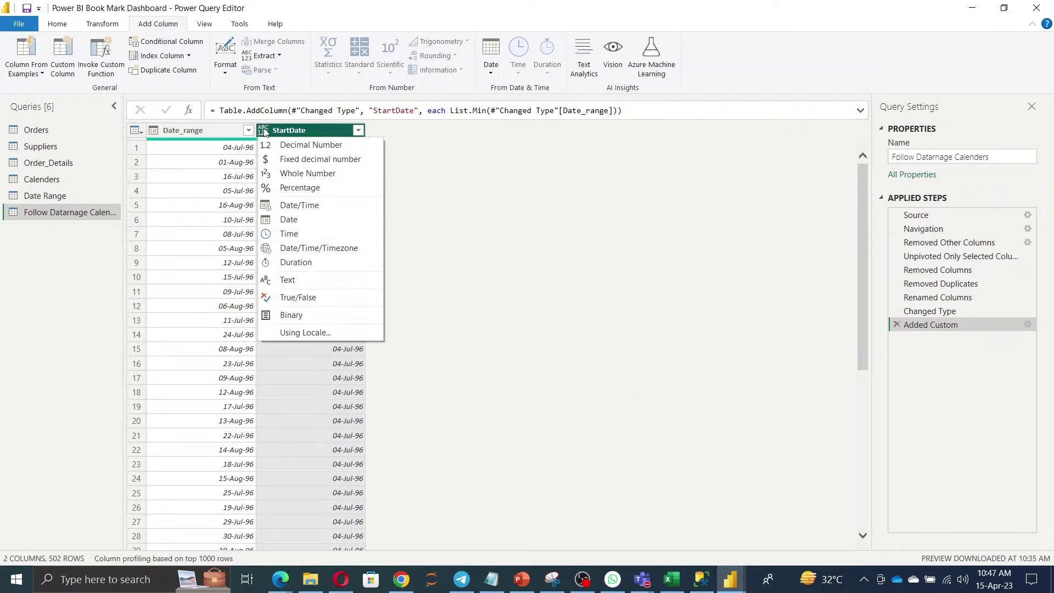
{"action": "left_click", "coordinate": [291, 220]}
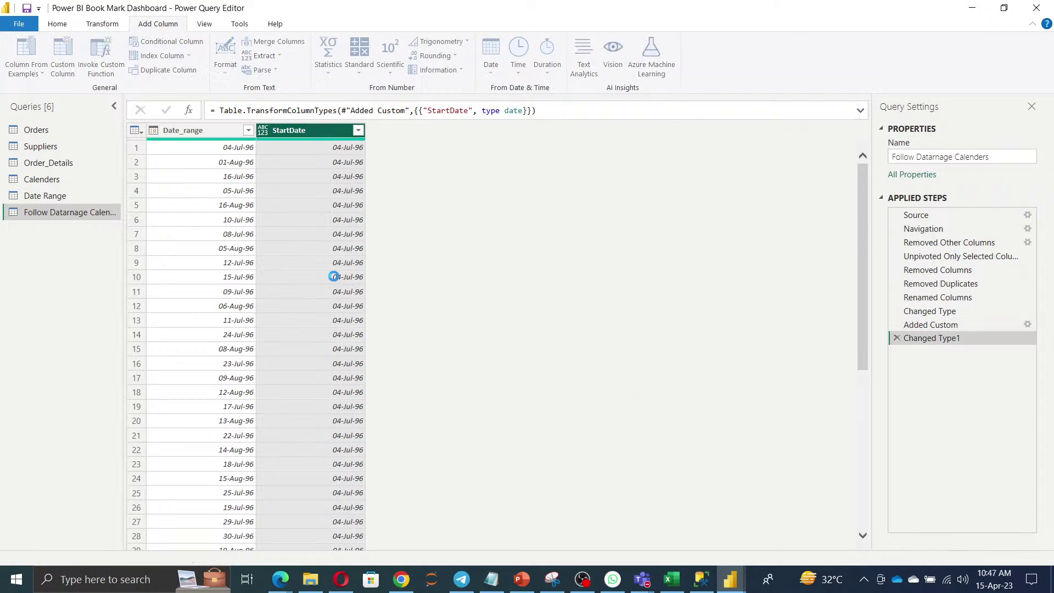
{"action": "left_click", "coordinate": [359, 131]}
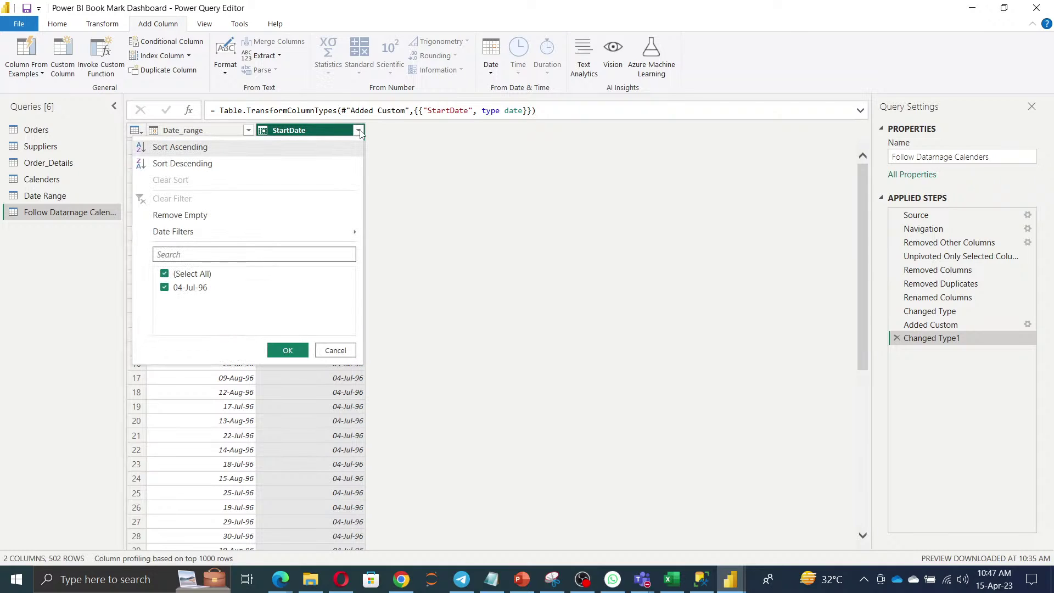
{"action": "left_click", "coordinate": [541, 301]}
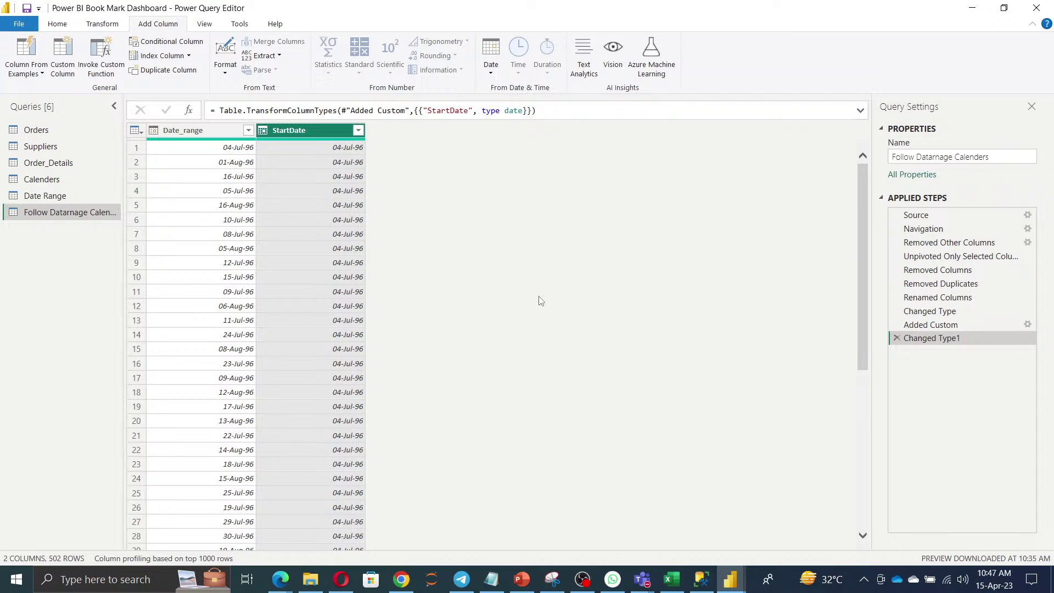
{"action": "left_click", "coordinate": [248, 131]}
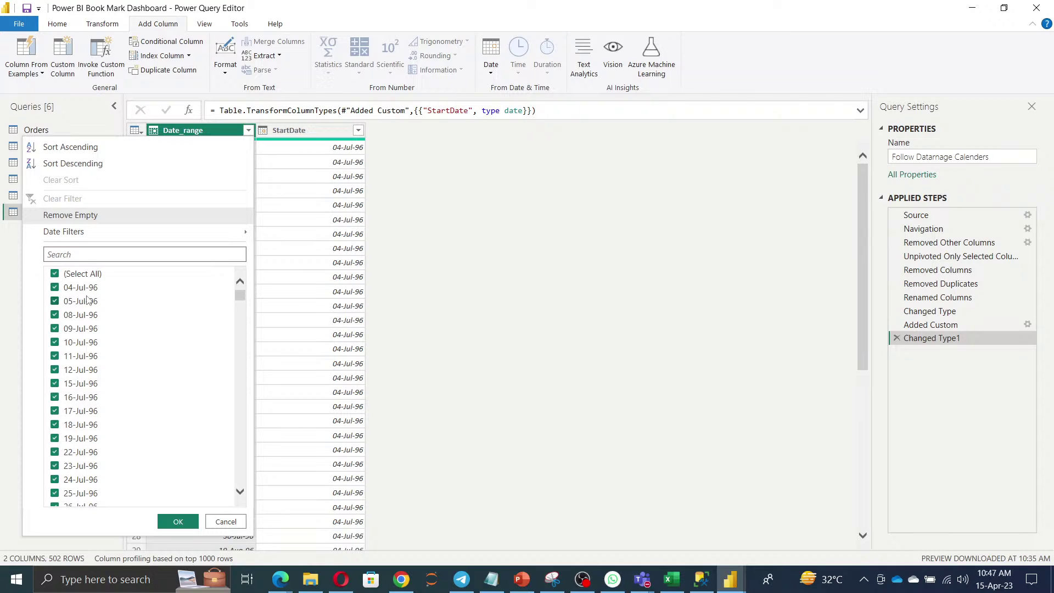
{"action": "left_click", "coordinate": [473, 391]}
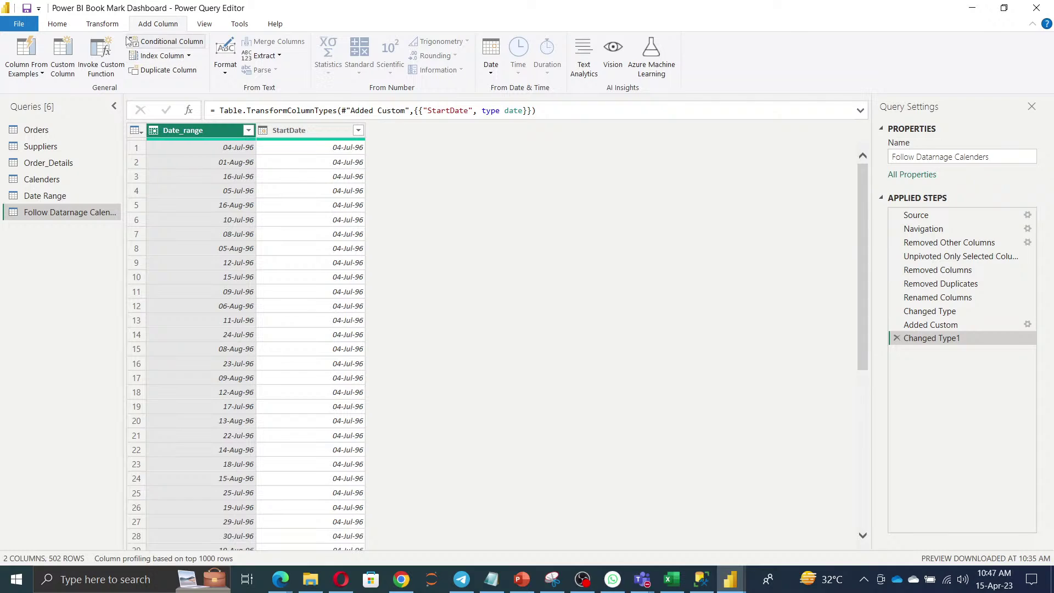
Start a new custom column and name it EndDate
{"action": "left_click", "coordinate": [63, 55]}
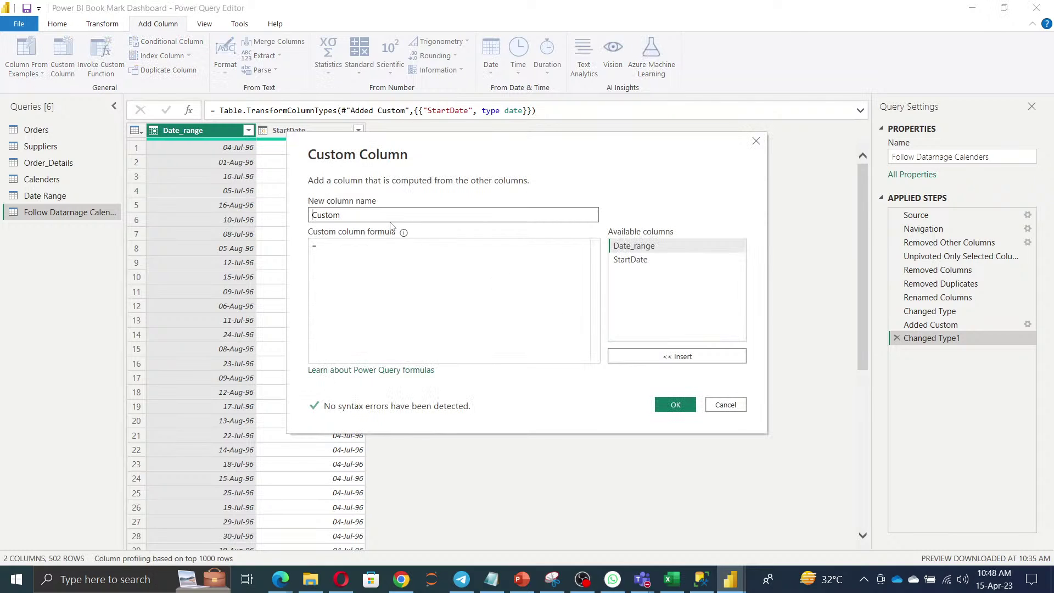
{"action": "key", "text": "BackSpace"}
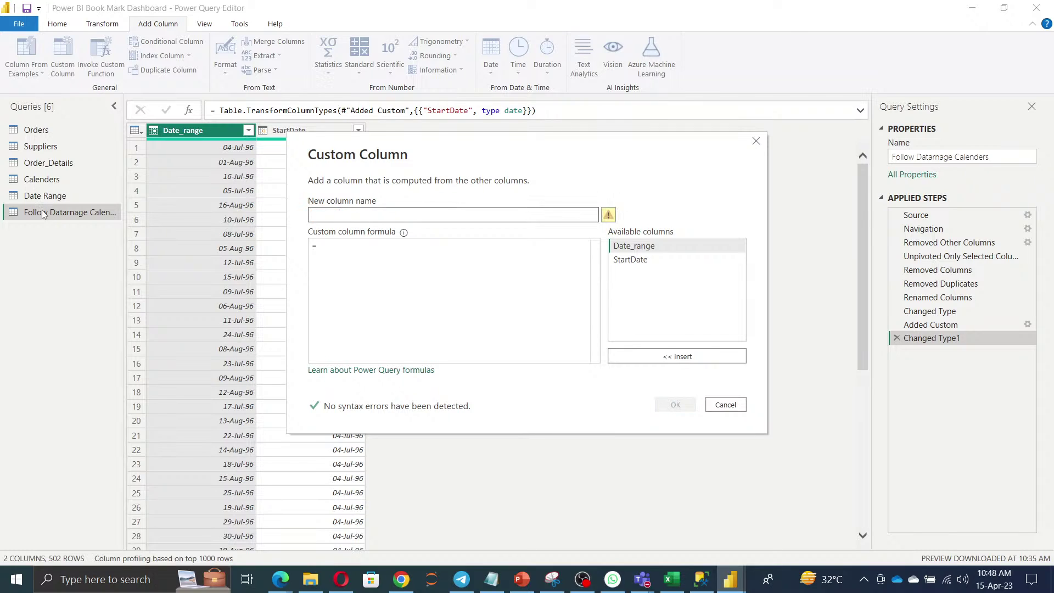
{"action": "type", "text": "EndDATE"}
{"action": "key", "text": "BackSpace"}
{"action": "key", "text": "BackSpace"}
{"action": "key", "text": "BackSpace"}
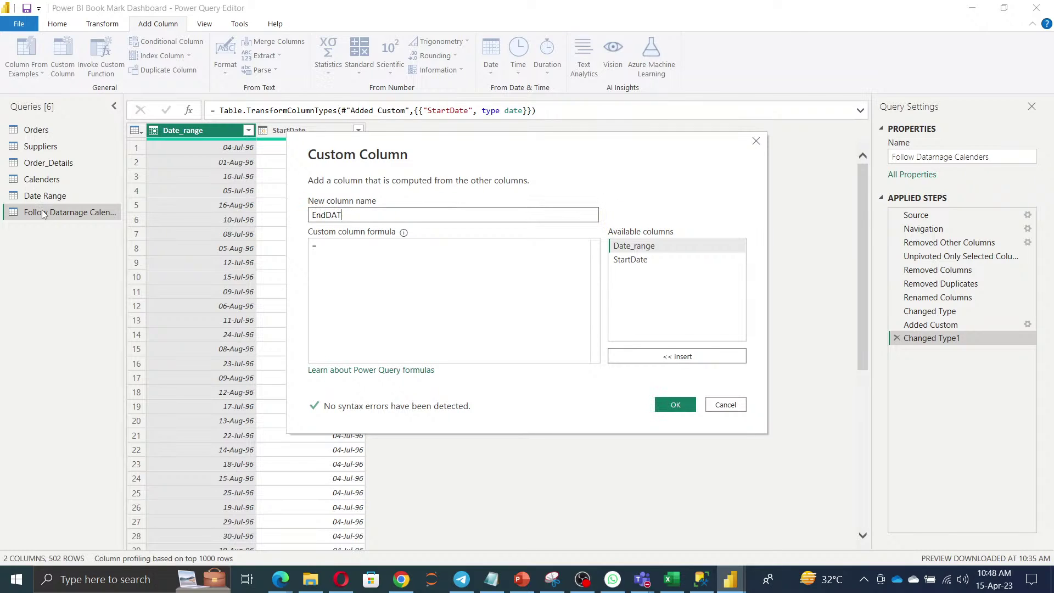
{"action": "type", "text": "ate"}
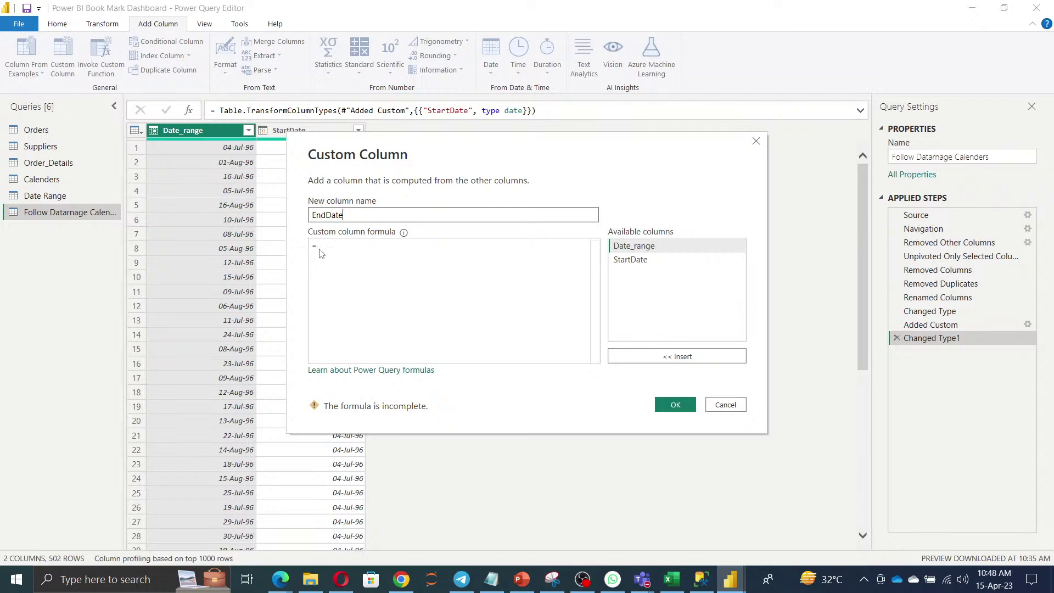
Enter the formula List.Max([Date_range]) for the EndDate column
{"action": "left_click", "coordinate": [329, 248]}
{"action": "type", "text": "List."}
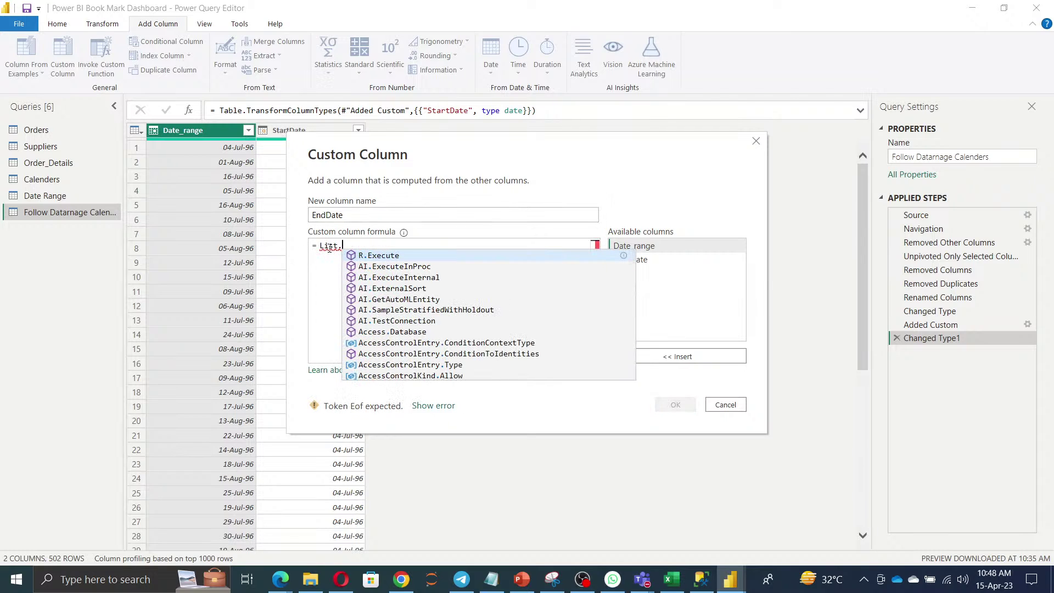
{"action": "type", "text": "ma"}
{"action": "key", "text": "Down"}
{"action": "key", "text": "Down"}
{"action": "key", "text": "Down"}
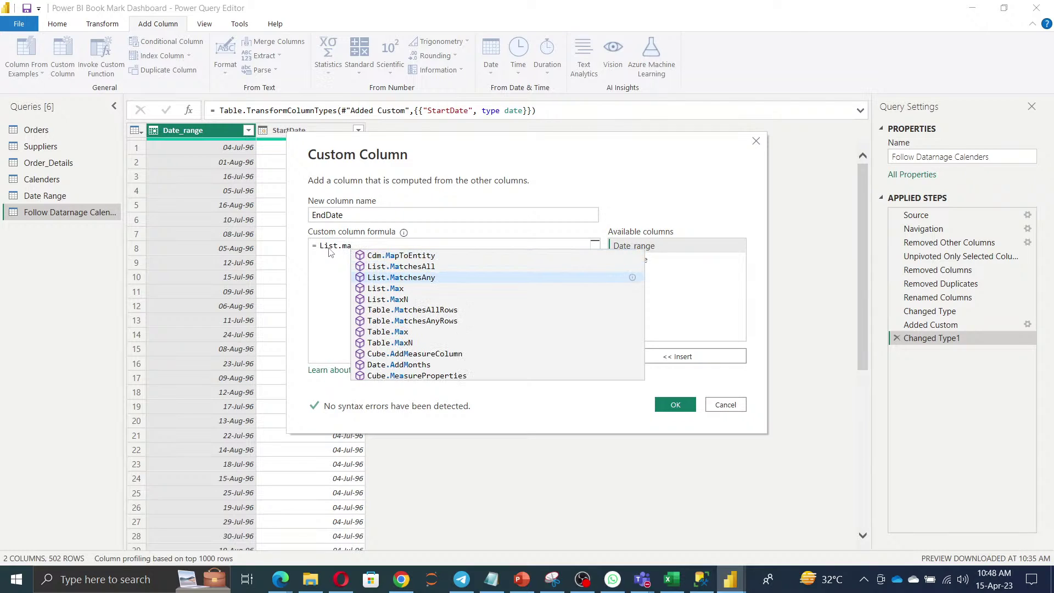
{"action": "key", "text": "Return"}
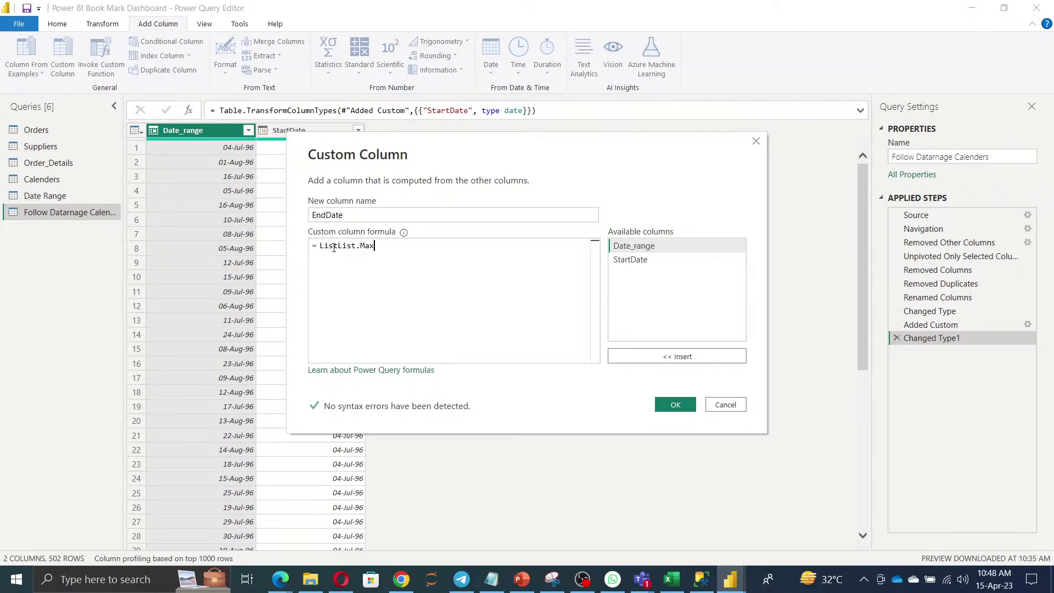
{"action": "left_click", "coordinate": [338, 245]}
{"action": "key", "text": "BackSpace"}
{"action": "key", "text": "BackSpace"}
{"action": "key", "text": "BackSpace"}
{"action": "key", "text": "BackSpace"}
{"action": "left_click", "coordinate": [363, 245]}
{"action": "type", "text": "("}
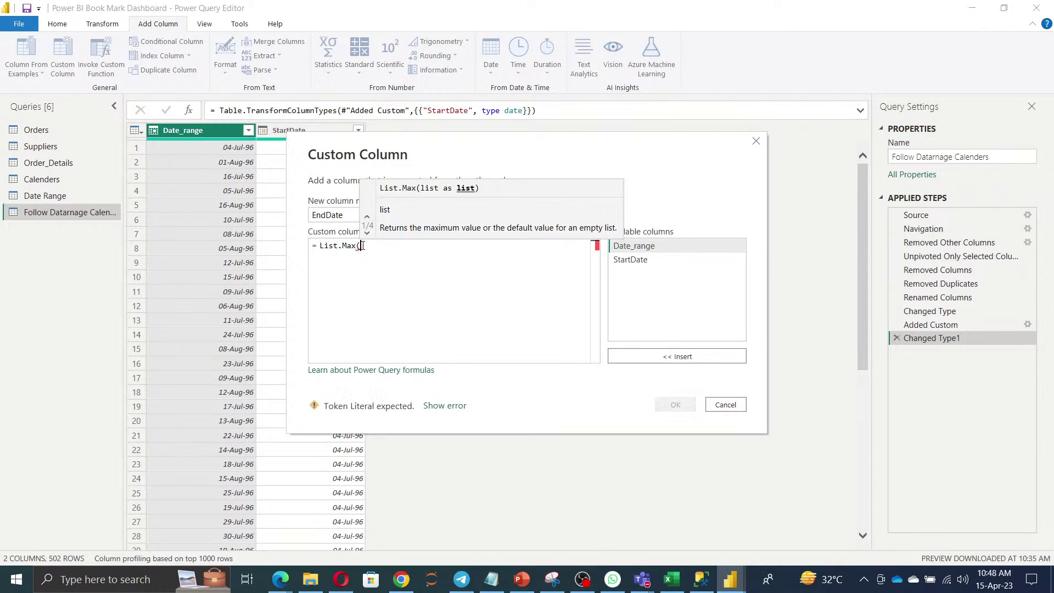
{"action": "double_click", "coordinate": [639, 250]}
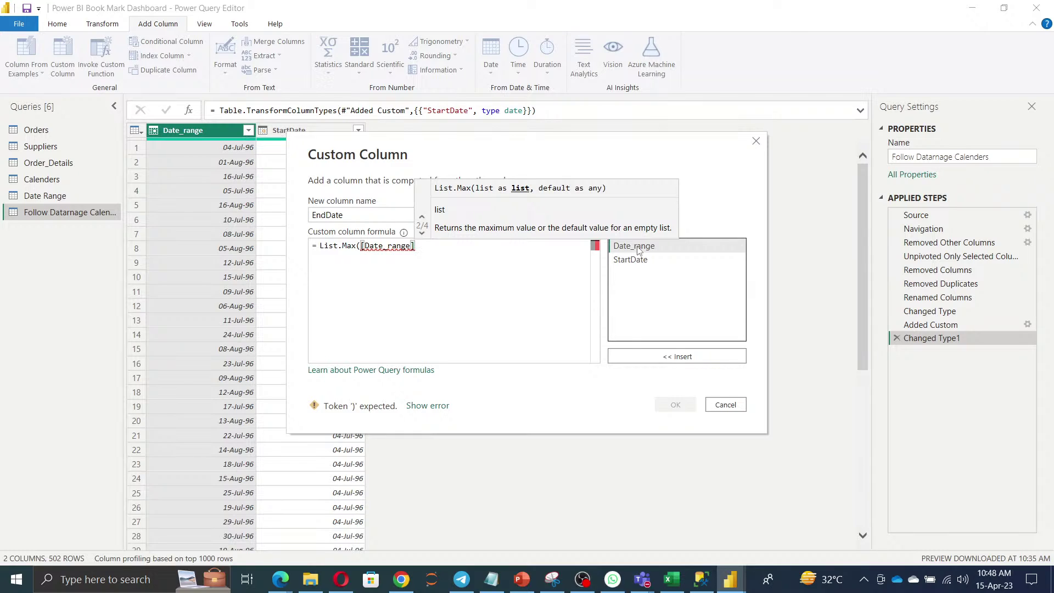
{"action": "type", "text": ")"}
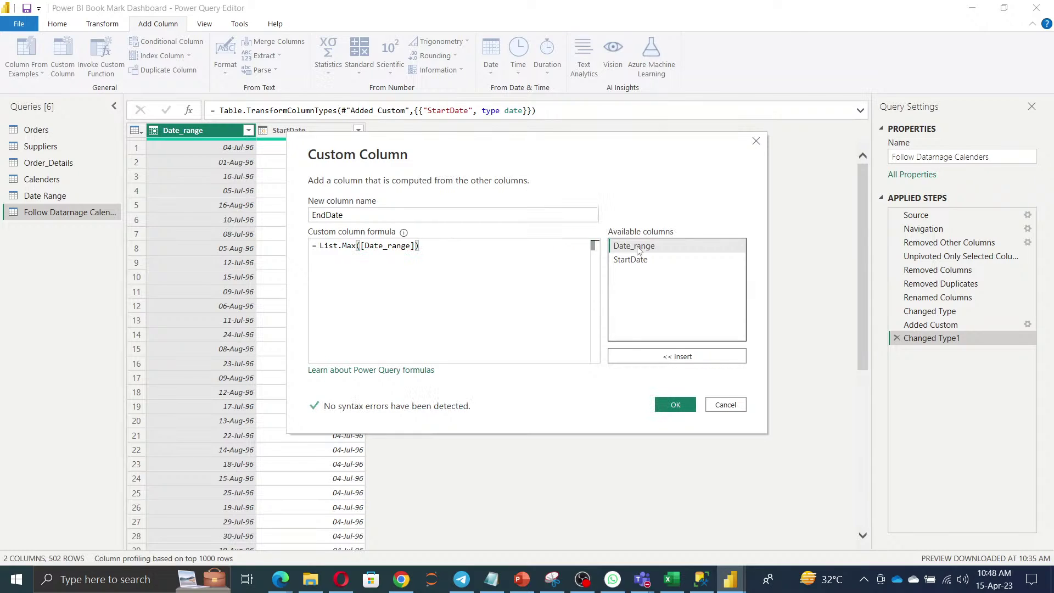
Qualify the column reference with the Changed Type step so the EndDate formula reads List.Max(#"Changed Type"[Date_range])
{"action": "double_click", "coordinate": [363, 245]}
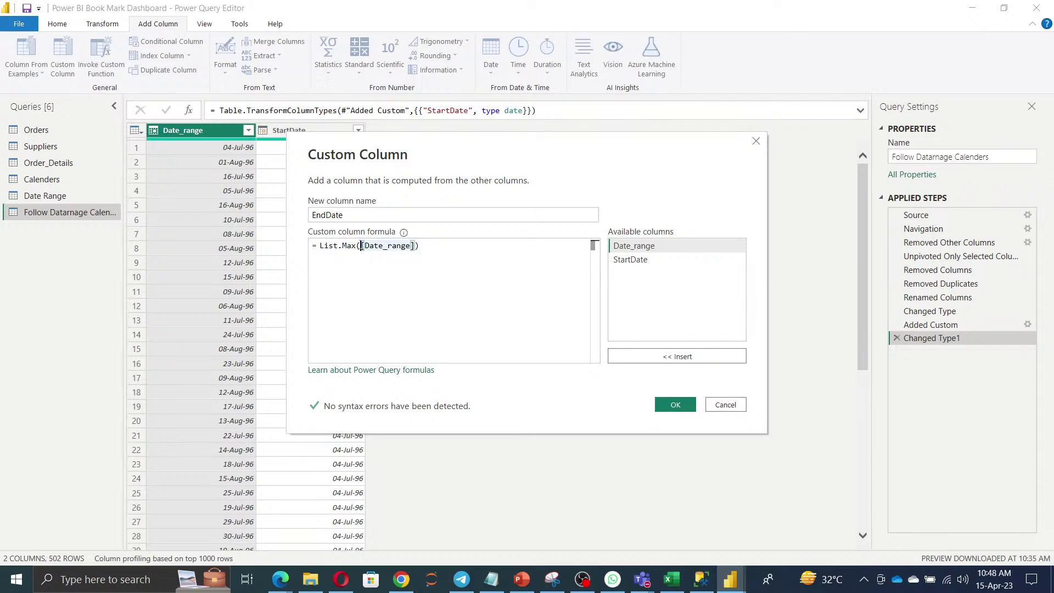
{"action": "type", "text": "#\""}
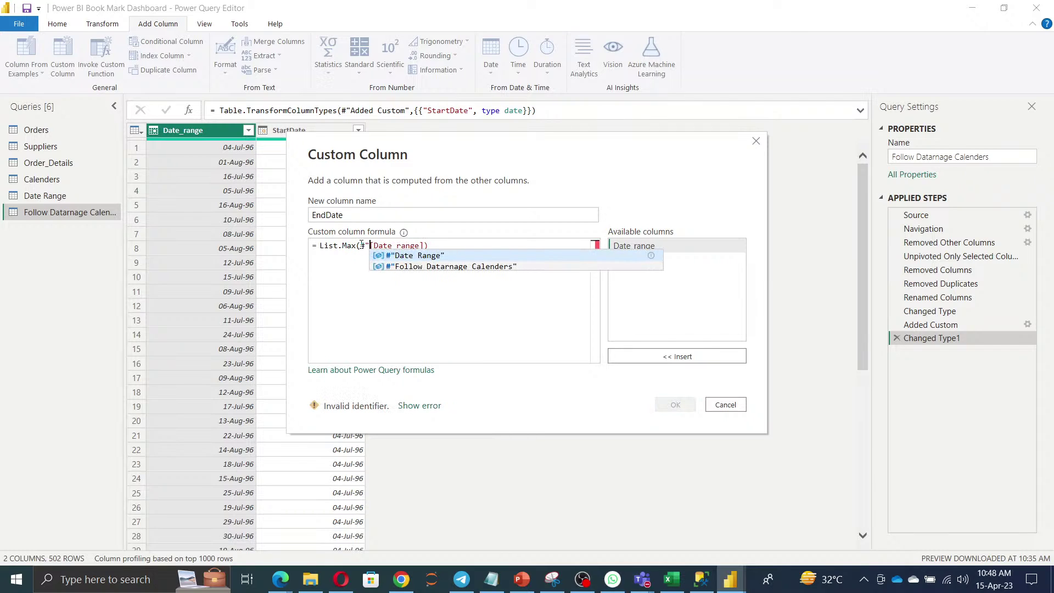
{"action": "type", "text": "Changed "}
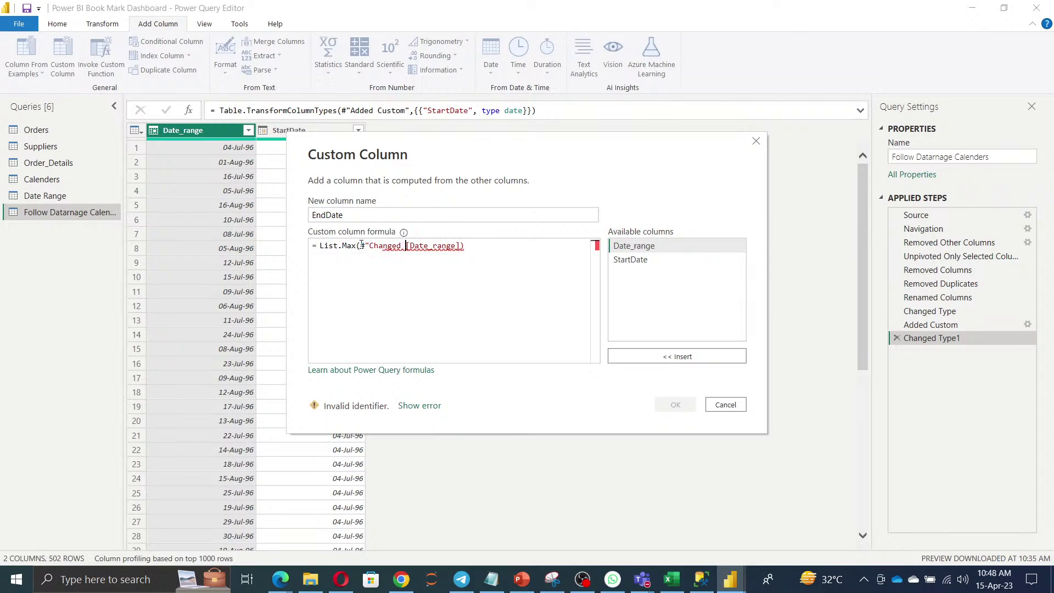
{"action": "type", "text": "Th"}
{"action": "key", "text": "BackSpace"}
{"action": "type", "text": "ype\""}
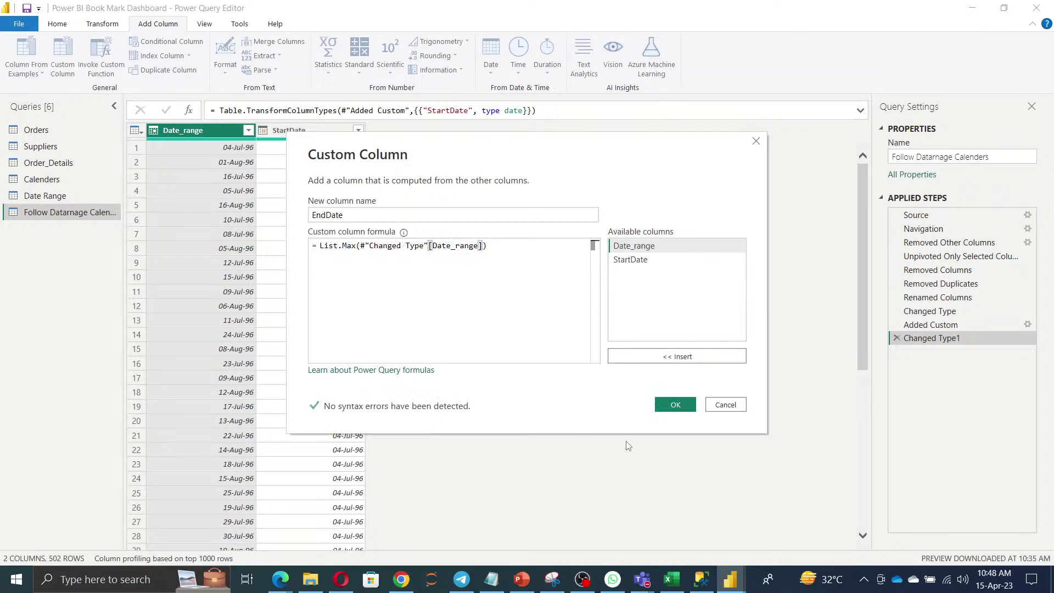
Add the EndDate column to the query and change its data type to Date
{"action": "left_click", "coordinate": [675, 405]}
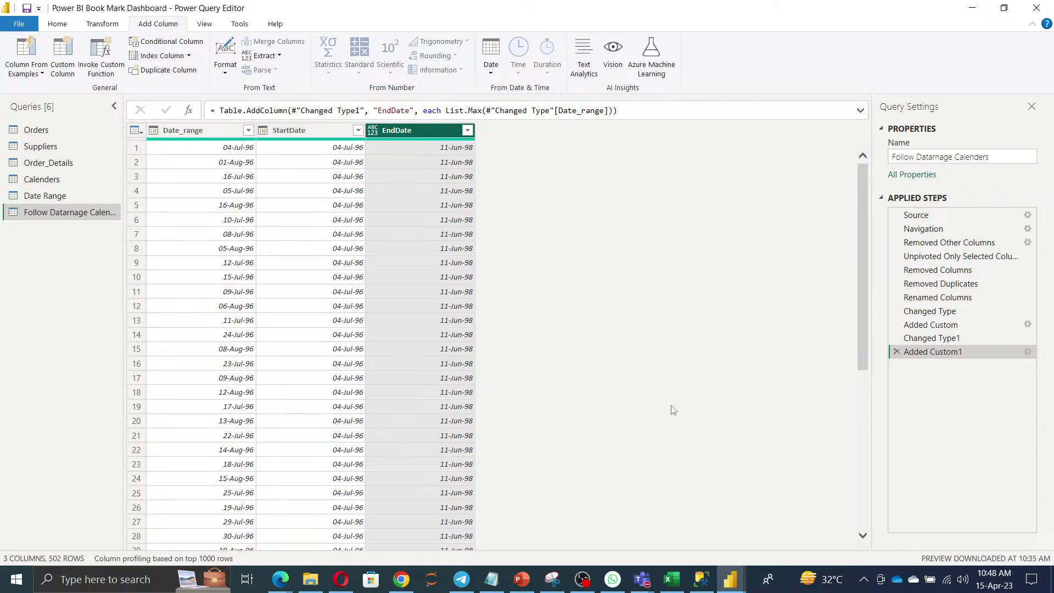
{"action": "left_click", "coordinate": [373, 132]}
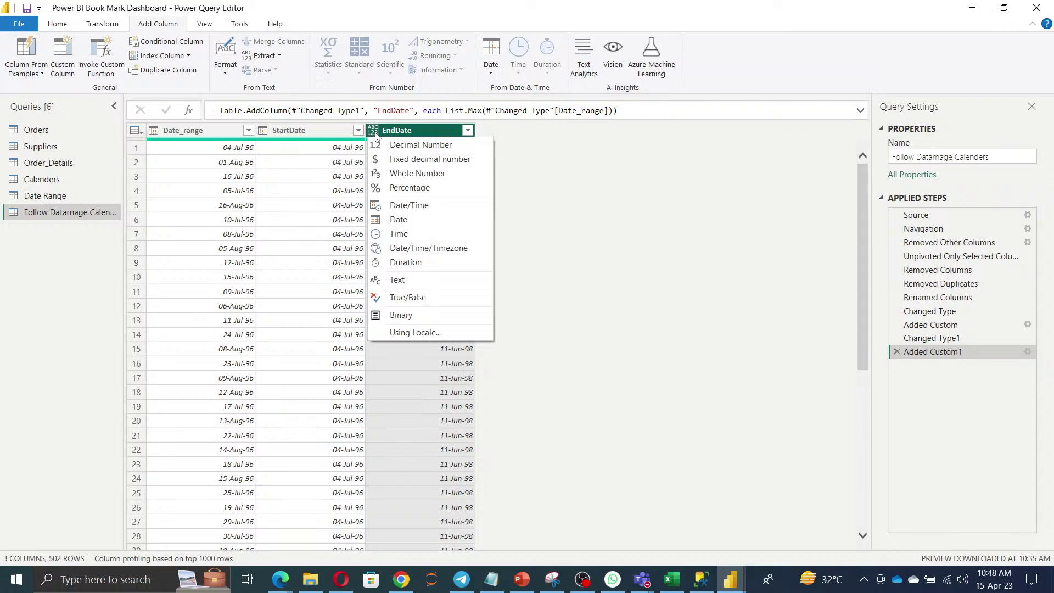
{"action": "left_click", "coordinate": [405, 221]}
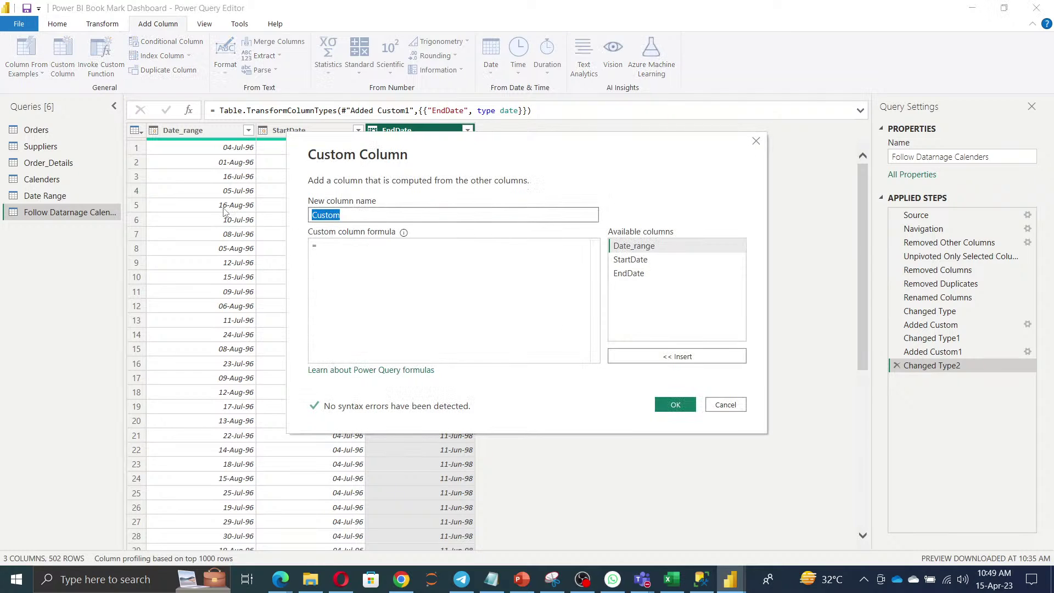
Name the new custom column NewDate and begin its formula with {Number.From(
{"action": "type", "text": "Date"}
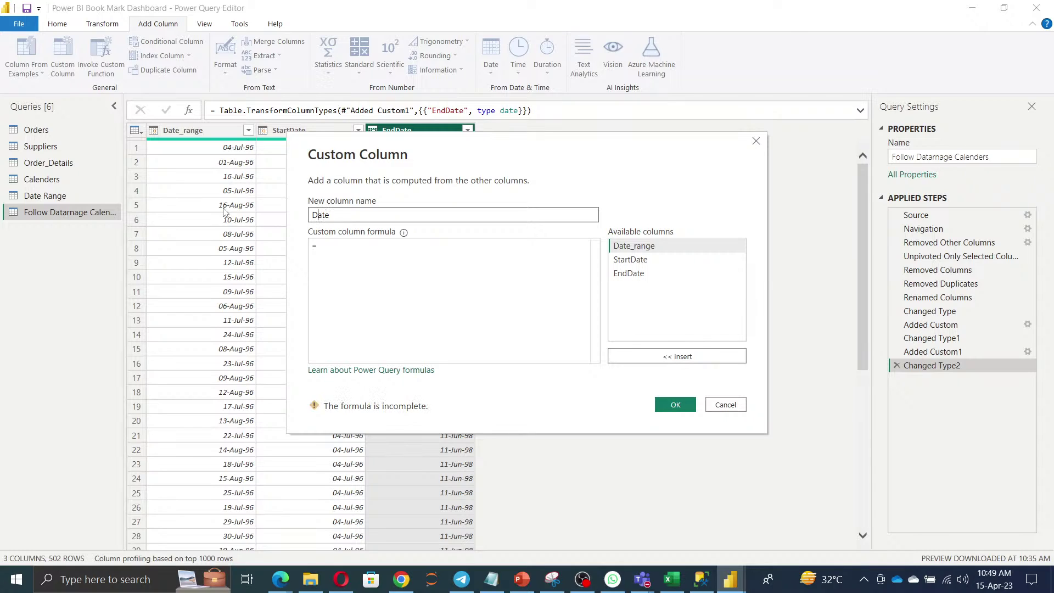
{"action": "type", "text": "New"}
{"action": "left_click", "coordinate": [340, 254]}
{"action": "type", "text": "{Number"}
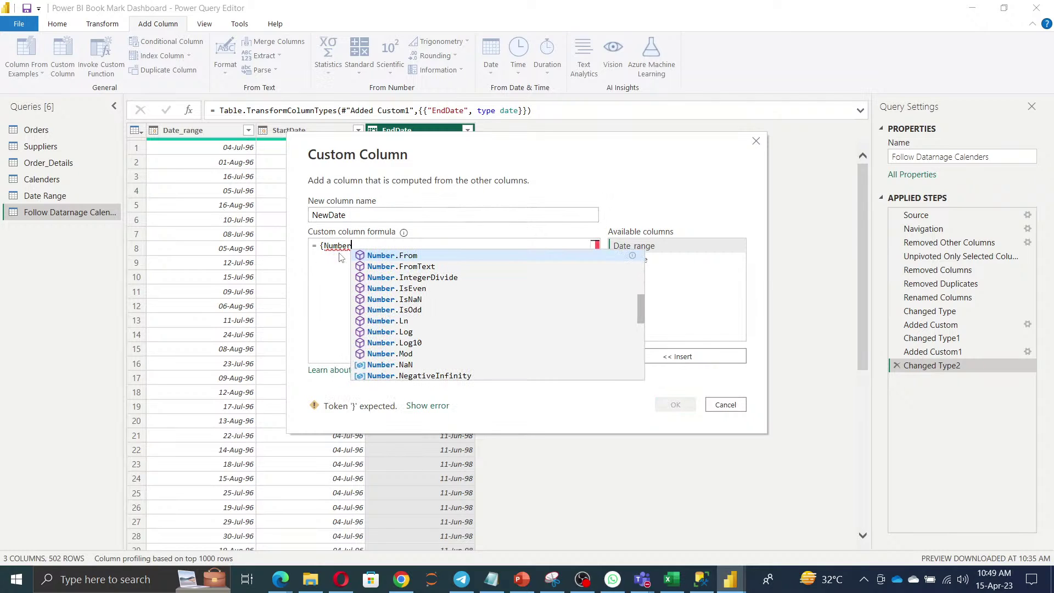
{"action": "key", "text": "Tab"}
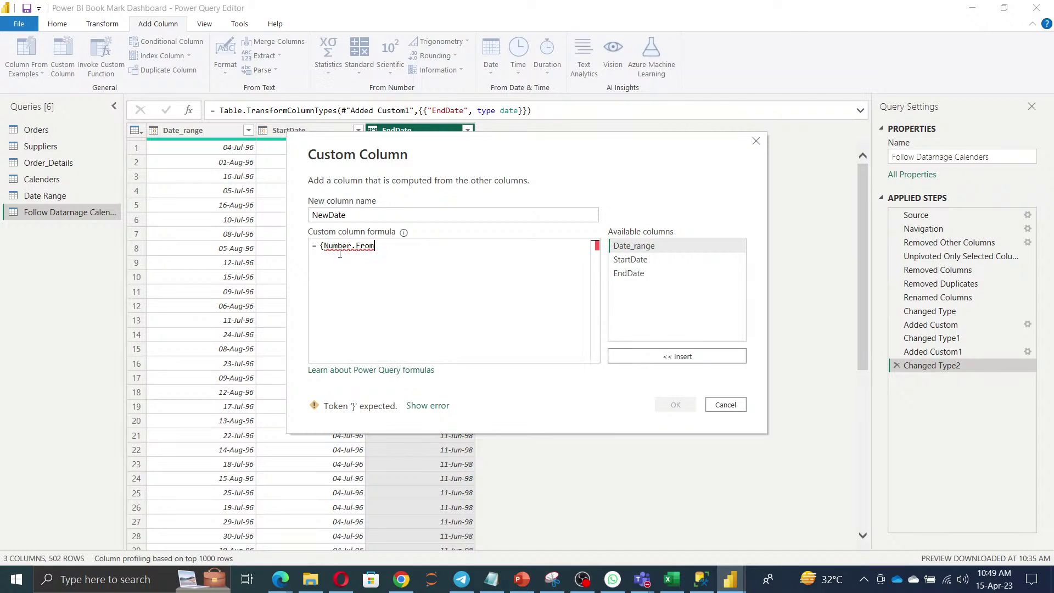
{"action": "type", "text": "("}
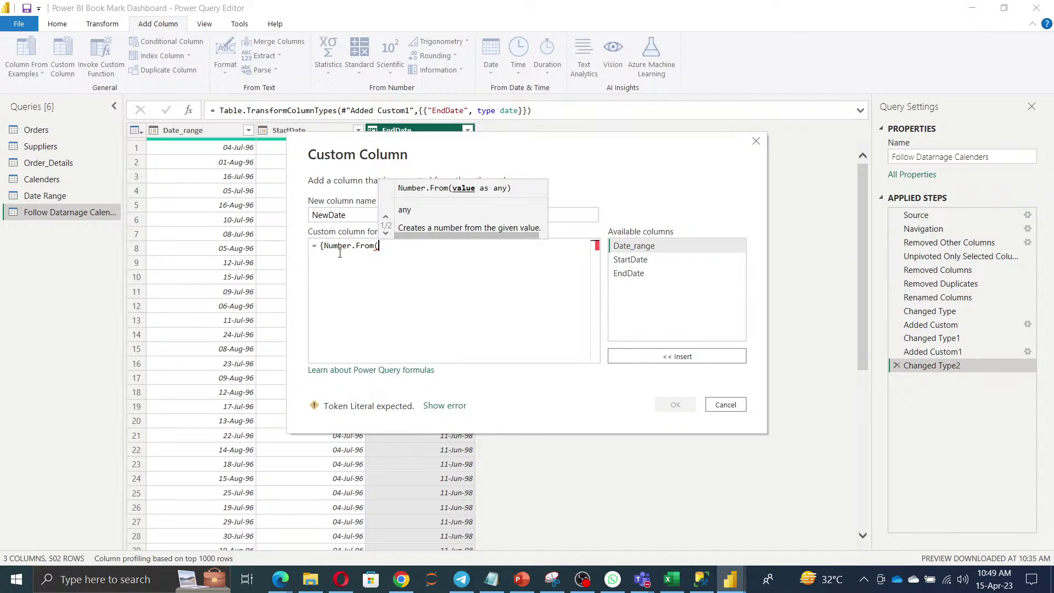
{"action": "double_click", "coordinate": [637, 246]}
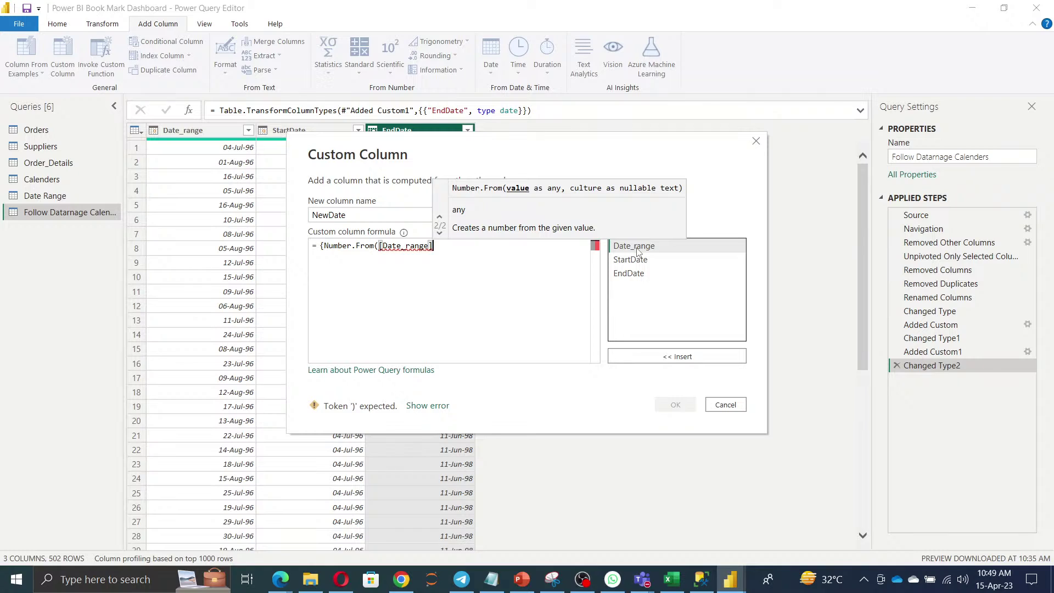
{"action": "key", "text": "BackSpace"}
{"action": "key", "text": "BackSpace"}
{"action": "key", "text": "BackSpace"}
{"action": "key", "text": "BackSpace"}
{"action": "key", "text": "BackSpace"}
{"action": "key", "text": "BackSpace"}
{"action": "key", "text": "BackSpace"}
{"action": "key", "text": "BackSpace"}
{"action": "key", "text": "BackSpace"}
{"action": "key", "text": "BackSpace"}
{"action": "key", "text": "BackSpace"}
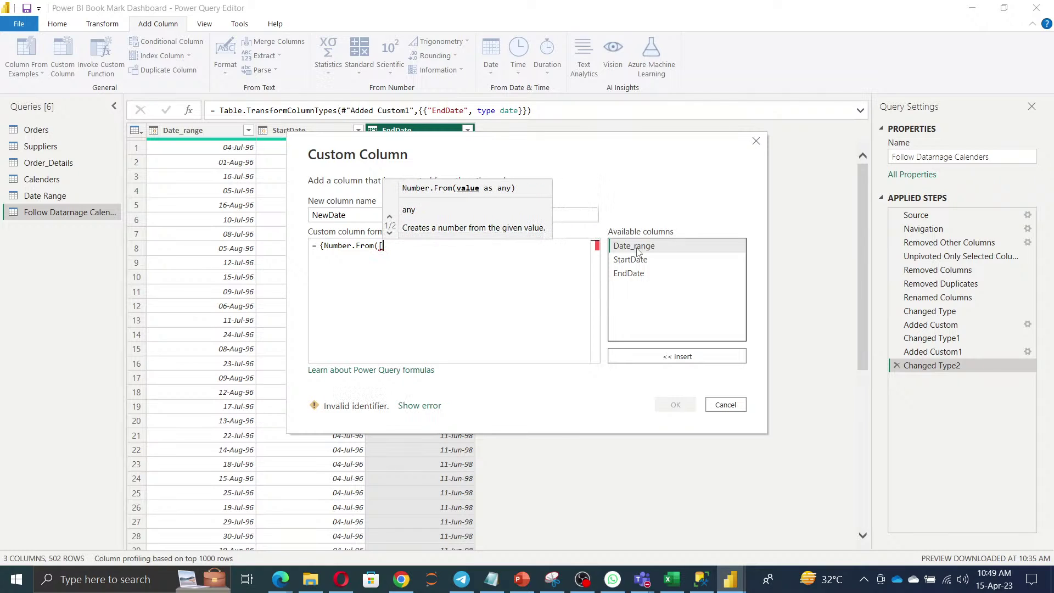
Enter the StartDate column as the argument of the first Number.From function and close its parenthesis
{"action": "type", "text": "St"}
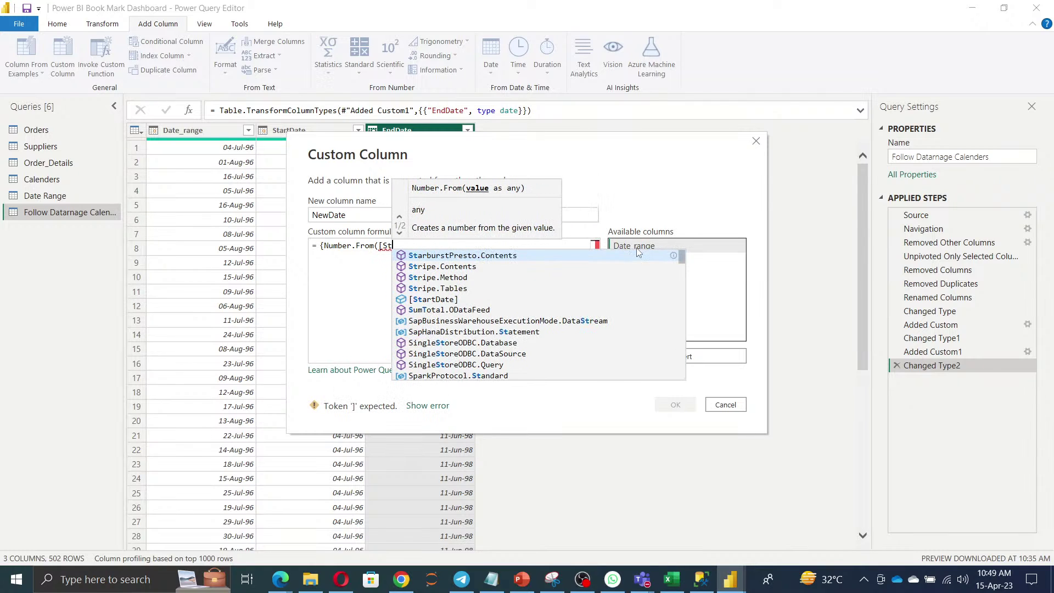
{"action": "type", "text": "art"}
{"action": "key", "text": "Down"}
{"action": "key", "text": "Up"}
{"action": "key", "text": "Tab"}
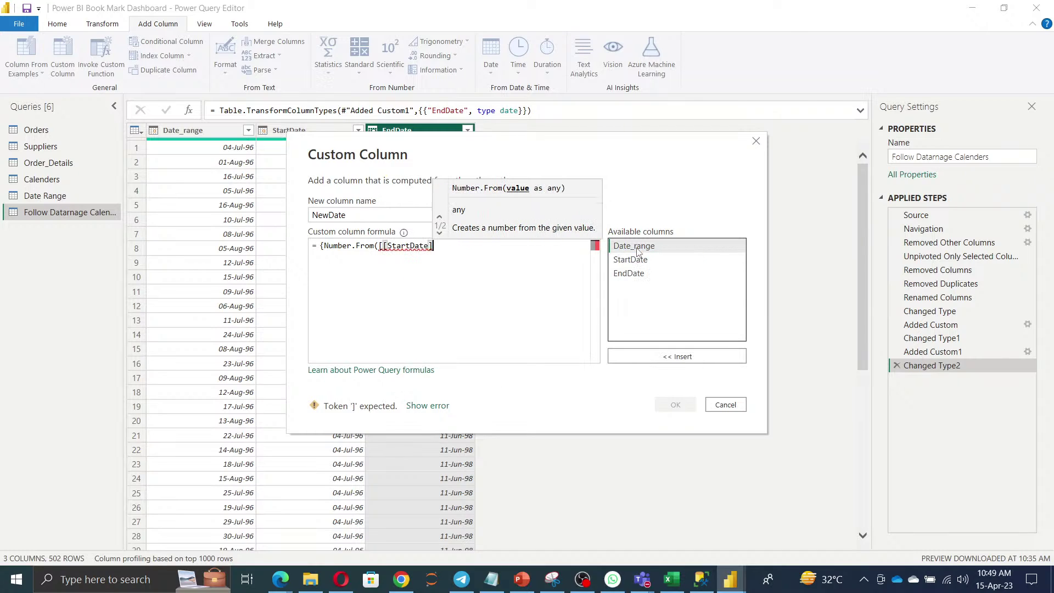
{"action": "type", "text": ")"}
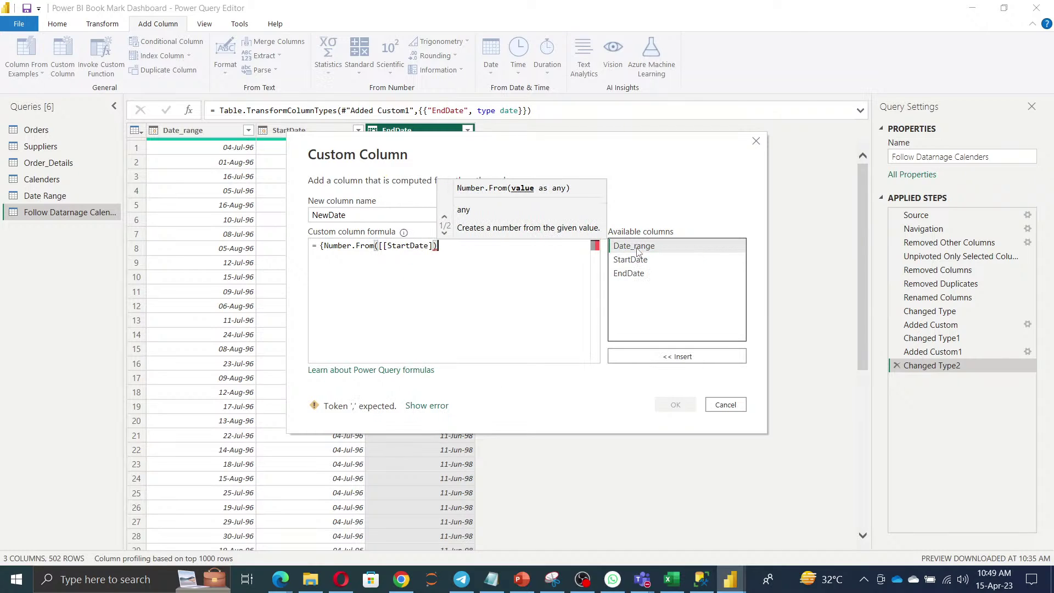
Continue the NewDate formula with the range operator .. and Number.From([EndDate]), and close the list with a brace
{"action": "type", "text": " .."}
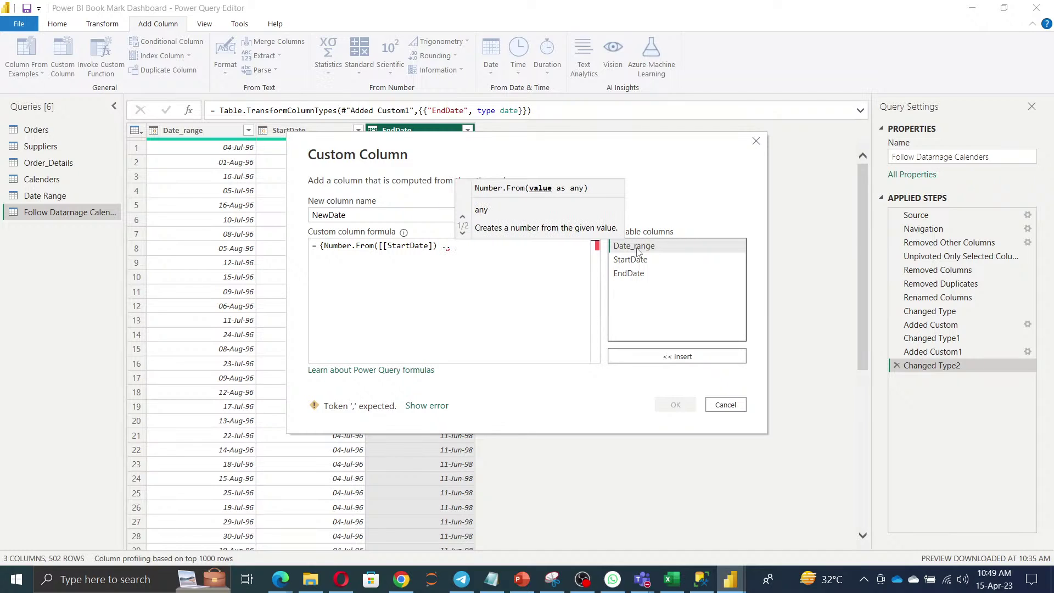
{"action": "type", "text": " number"}
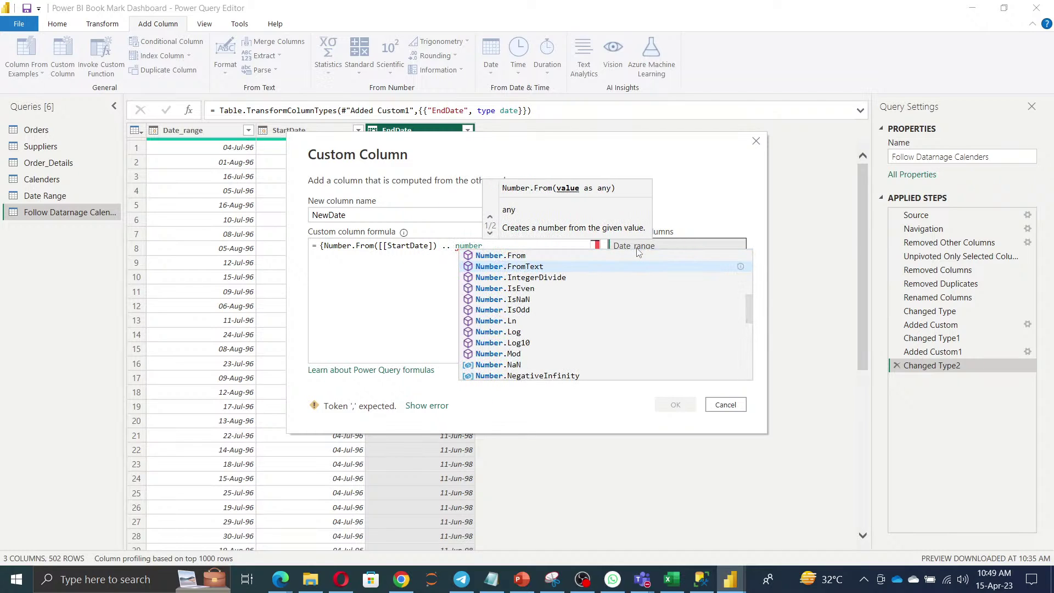
{"action": "key", "text": "Up"}
{"action": "key", "text": "Tab"}
{"action": "type", "text": "("}
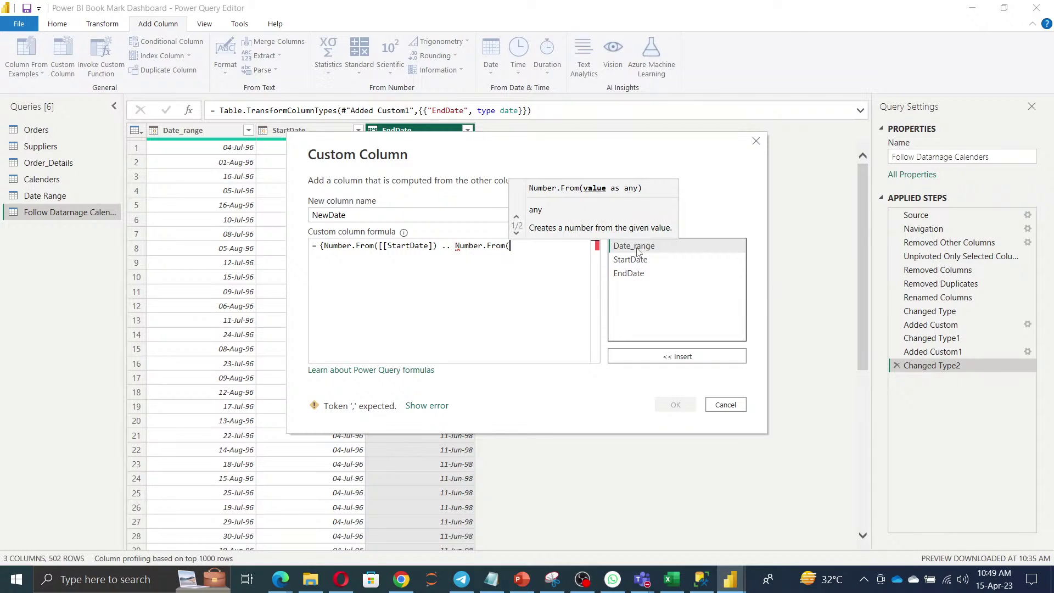
{"action": "double_click", "coordinate": [632, 275]}
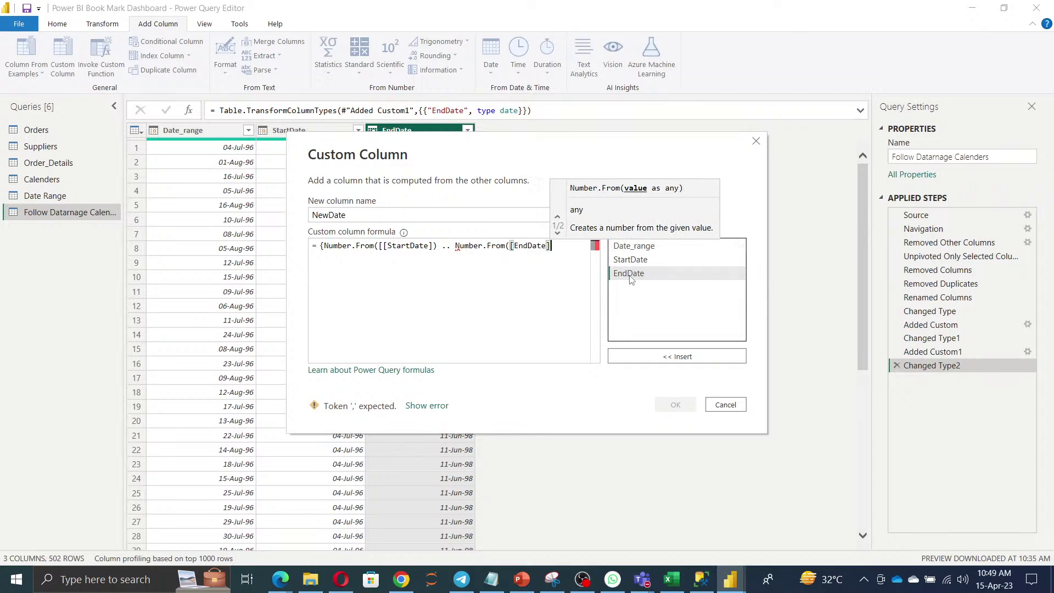
{"action": "type", "text": ")"}
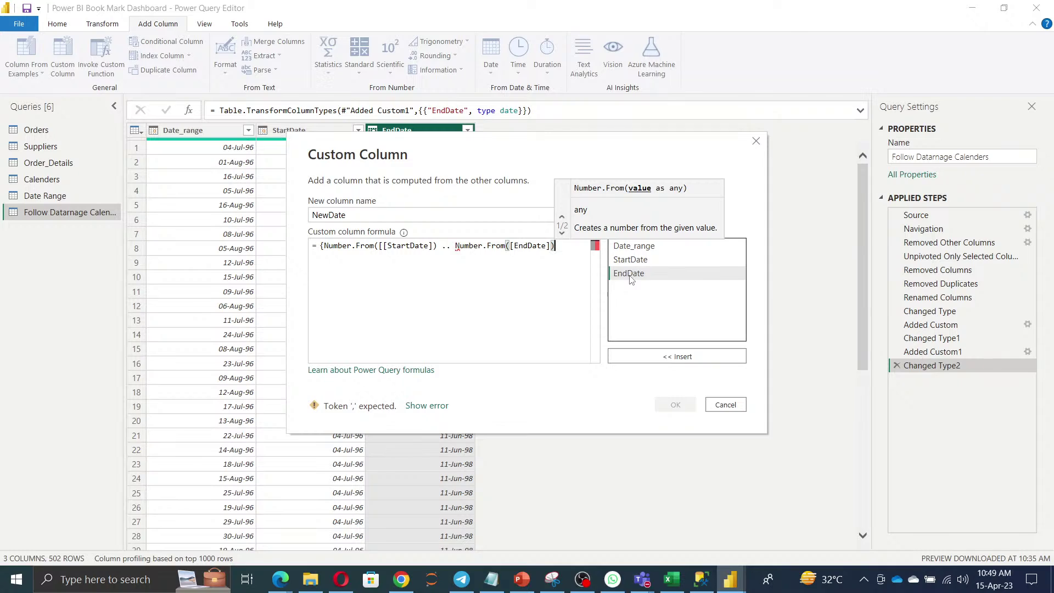
{"action": "type", "text": "}"}
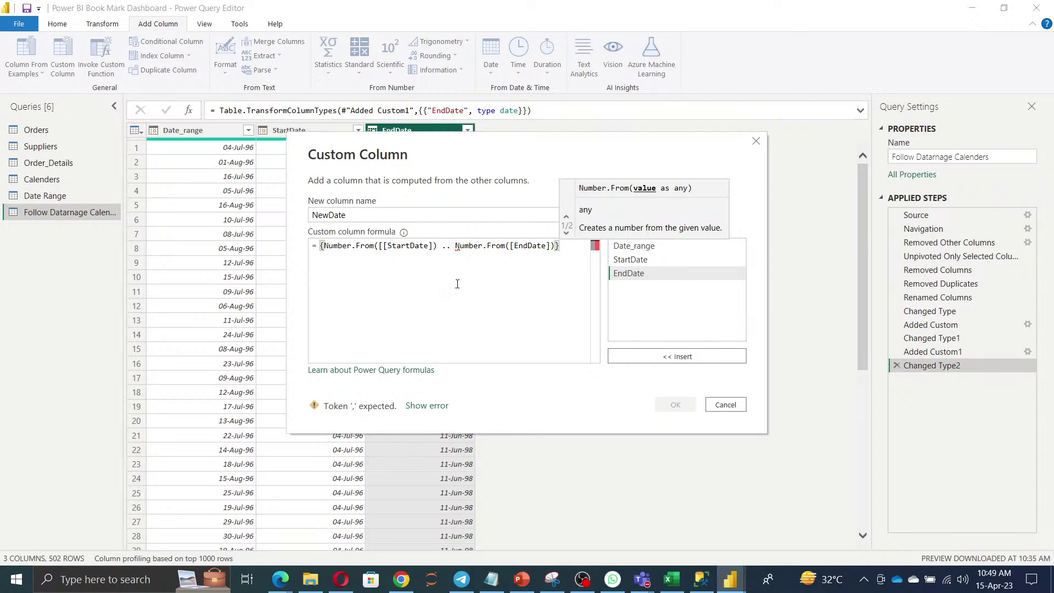
Correct the formula to {Number.From([StartDate]).. Number.From([EndDate])} by removing the extra bracket and space, and add the NewDate column
{"action": "left_click", "coordinate": [441, 246]}
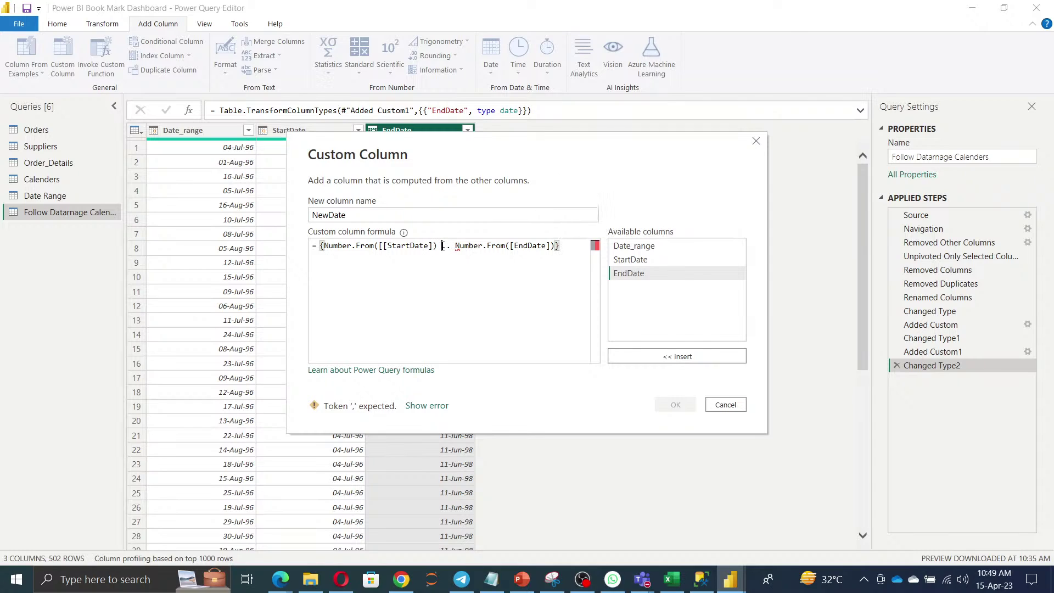
{"action": "key", "text": "BackSpace"}
{"action": "left_click", "coordinate": [472, 329]}
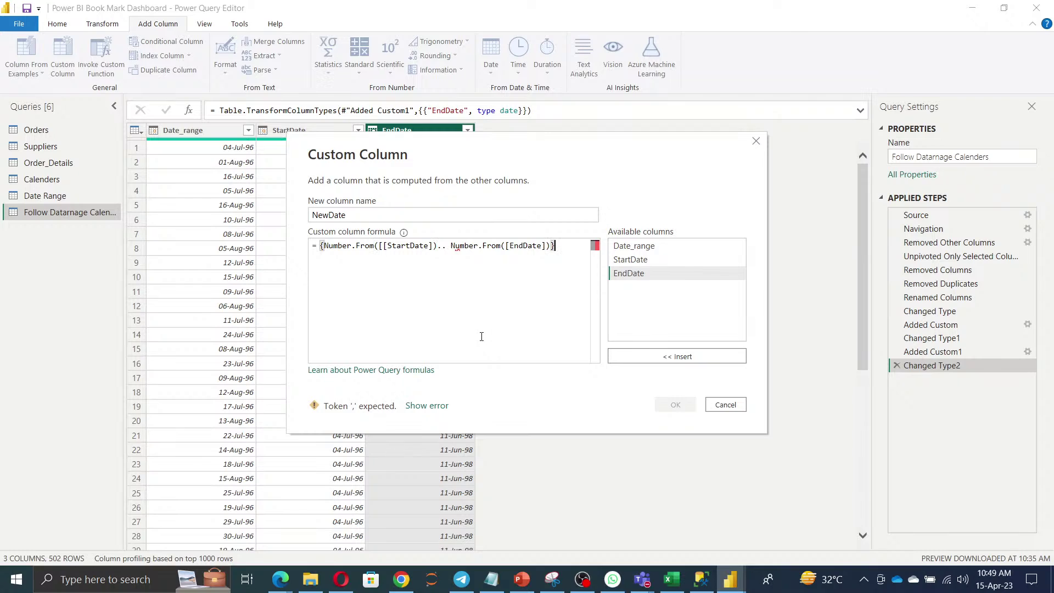
{"action": "left_click", "coordinate": [385, 246]}
{"action": "key", "text": "BackSpace"}
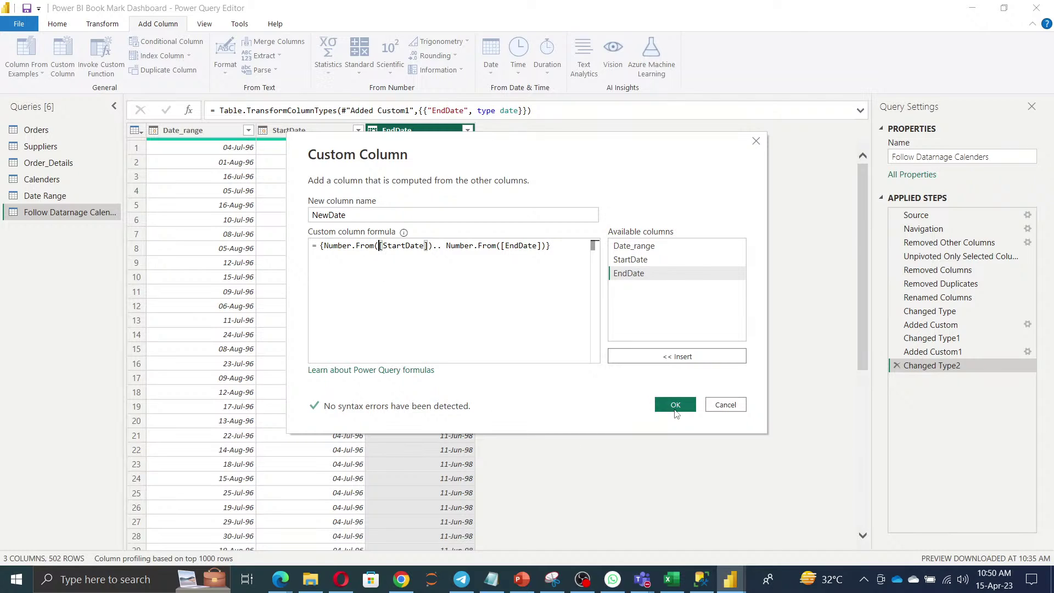
{"action": "left_click", "coordinate": [672, 406]}
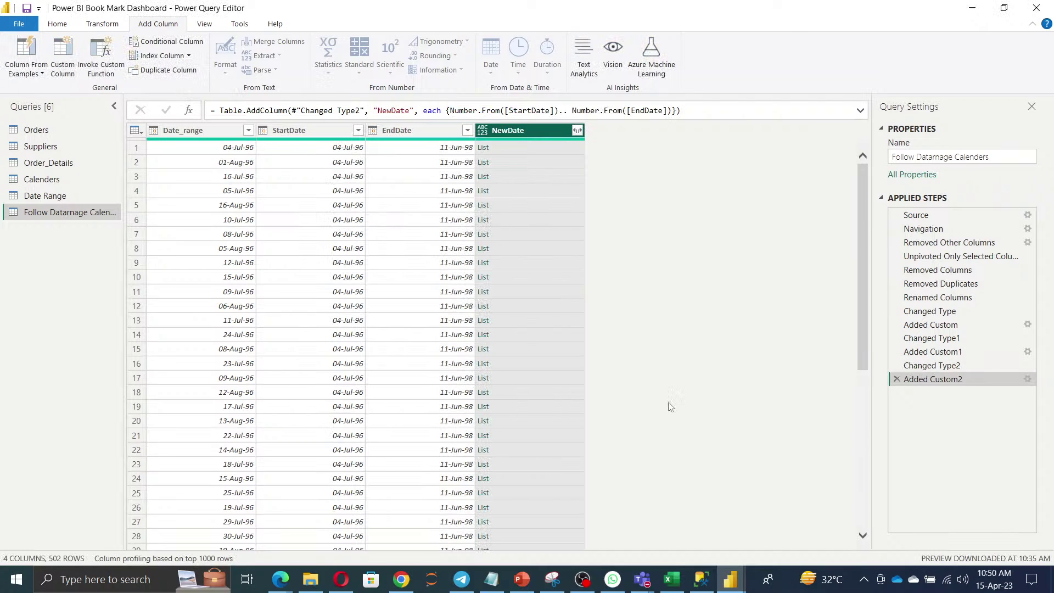
Expand the NewDate lists to new rows and remove the Date_range, StartDate and EndDate columns
{"action": "left_click", "coordinate": [577, 130]}
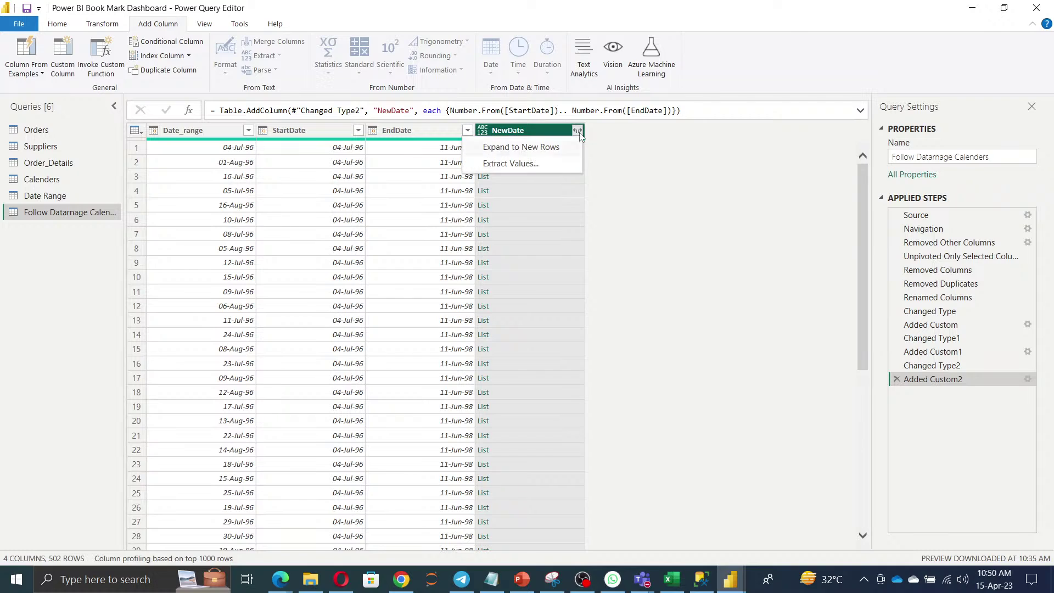
{"action": "left_click", "coordinate": [556, 146]}
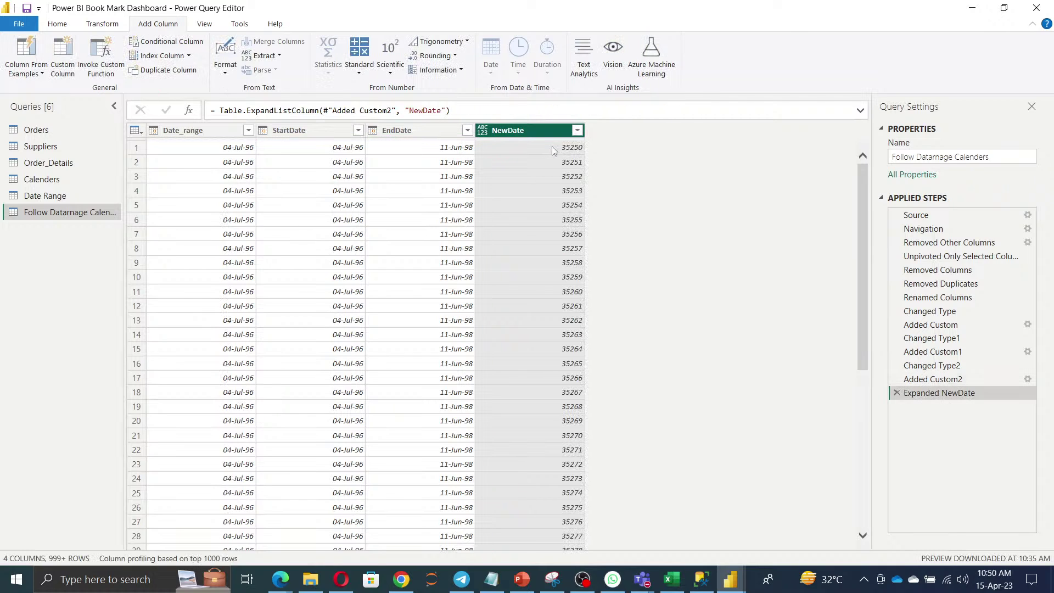
{"action": "left_click", "coordinate": [420, 130]}
{"action": "left_click", "coordinate": [304, 130], "text": "ctrl"}
{"action": "left_click", "coordinate": [187, 130], "text": "ctrl"}
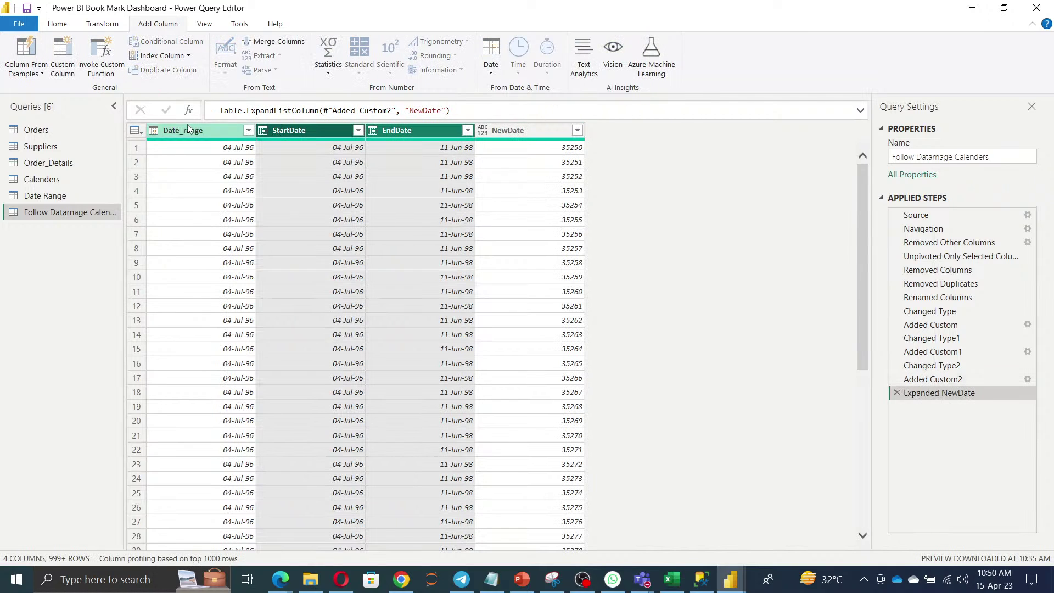
{"action": "left_click", "coordinate": [57, 24]}
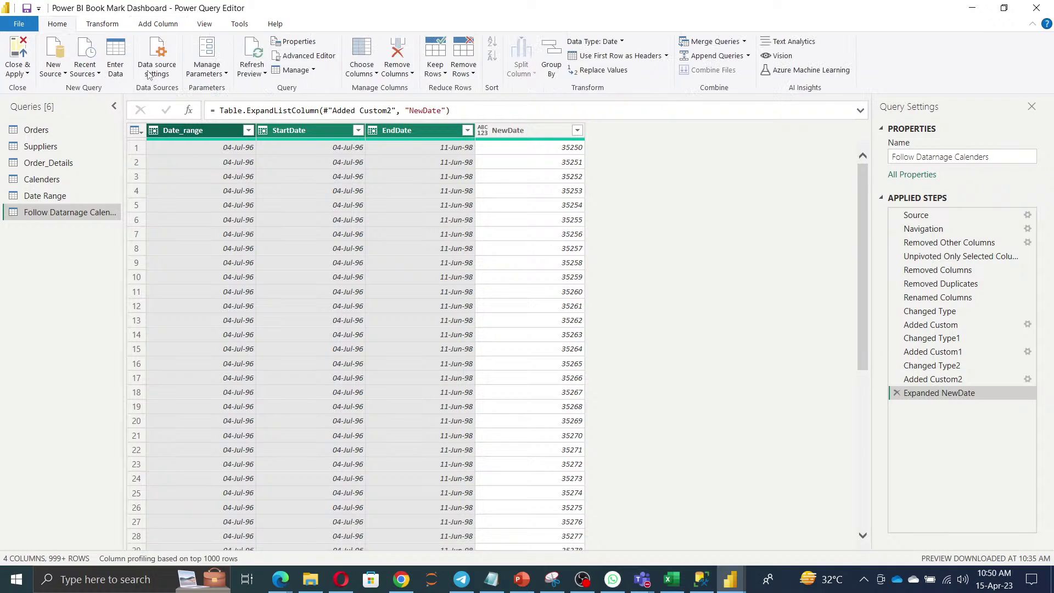
{"action": "left_click", "coordinate": [396, 56]}
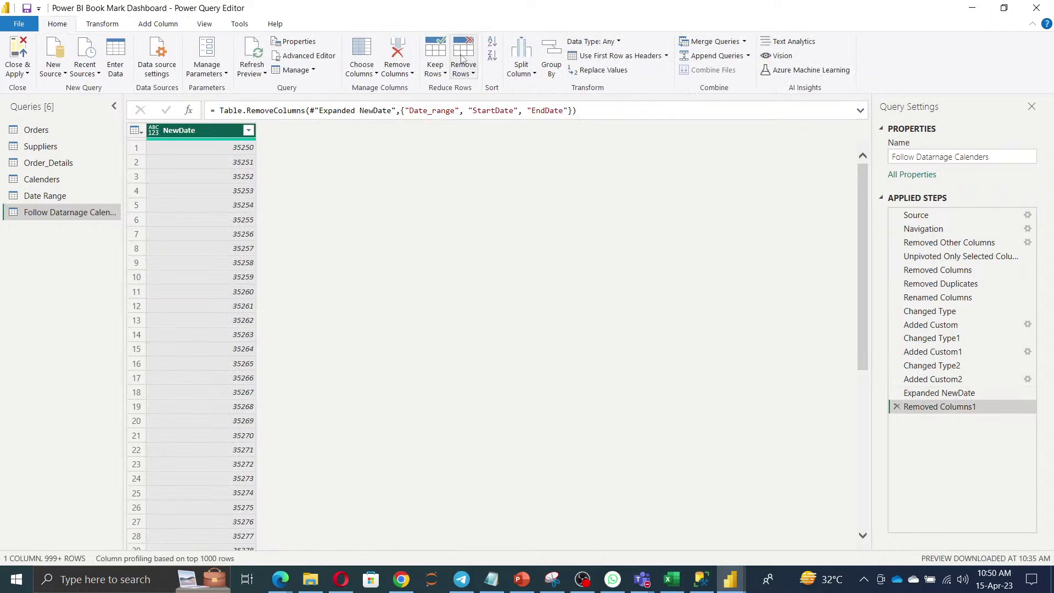
Change the NewDate column's data type to Date, and close the query editor with all changes applied
{"action": "left_click", "coordinate": [617, 42]}
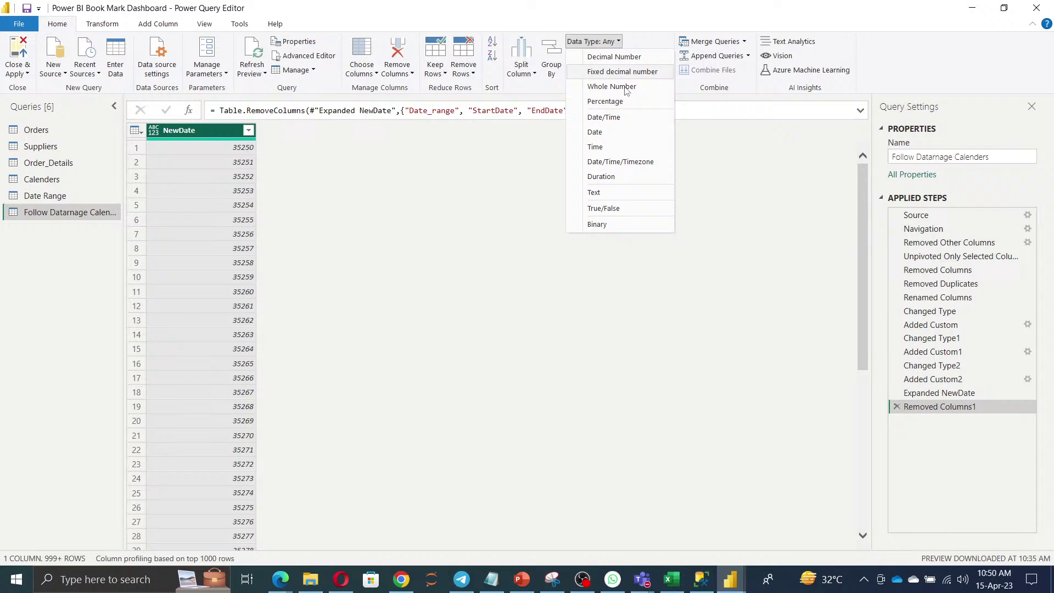
{"action": "left_click", "coordinate": [625, 134]}
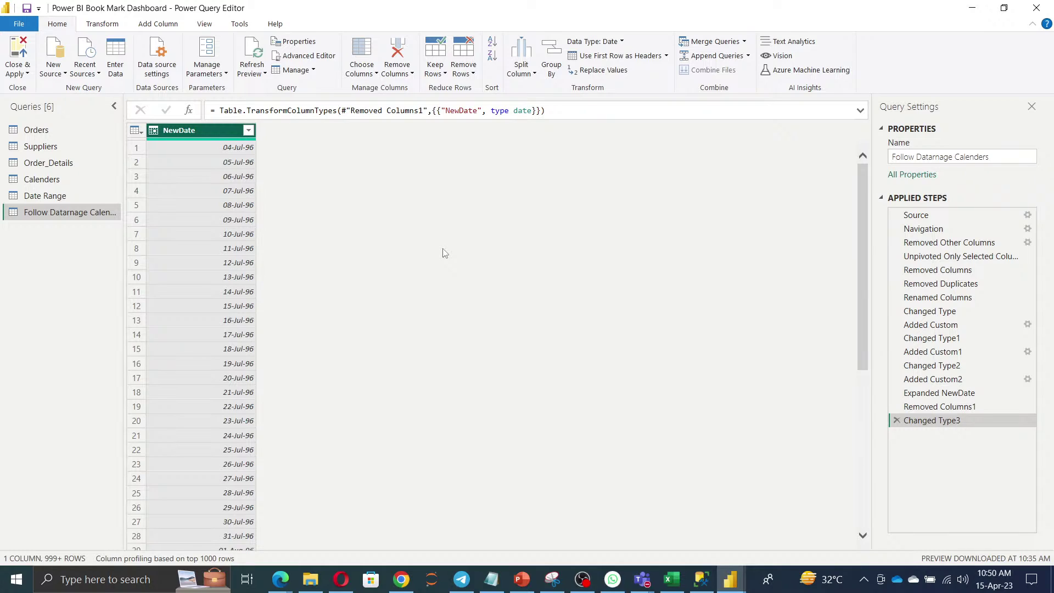
{"action": "left_click", "coordinate": [26, 73]}
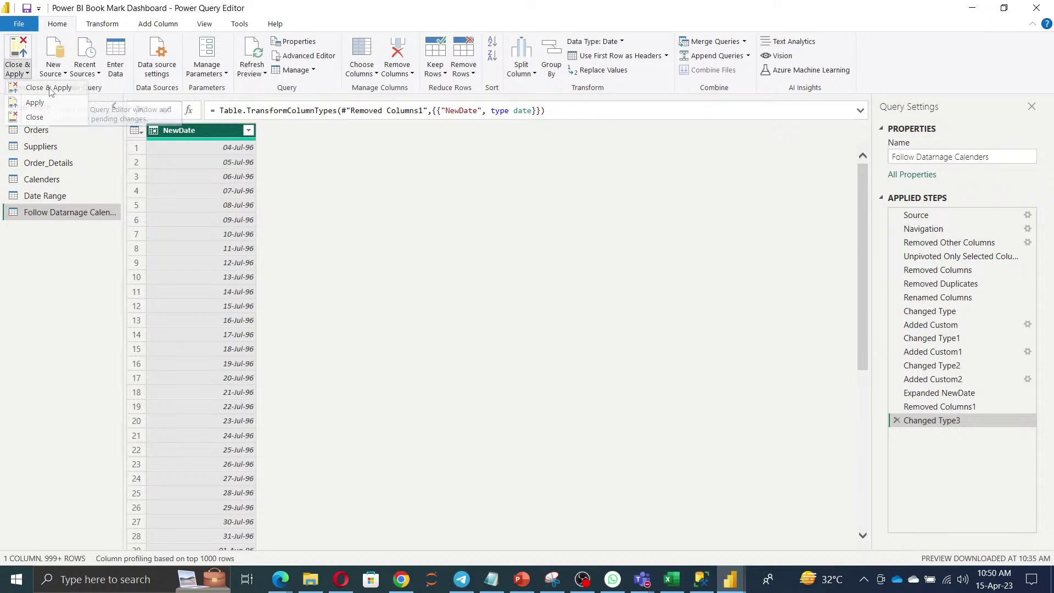
{"action": "left_click", "coordinate": [48, 88]}
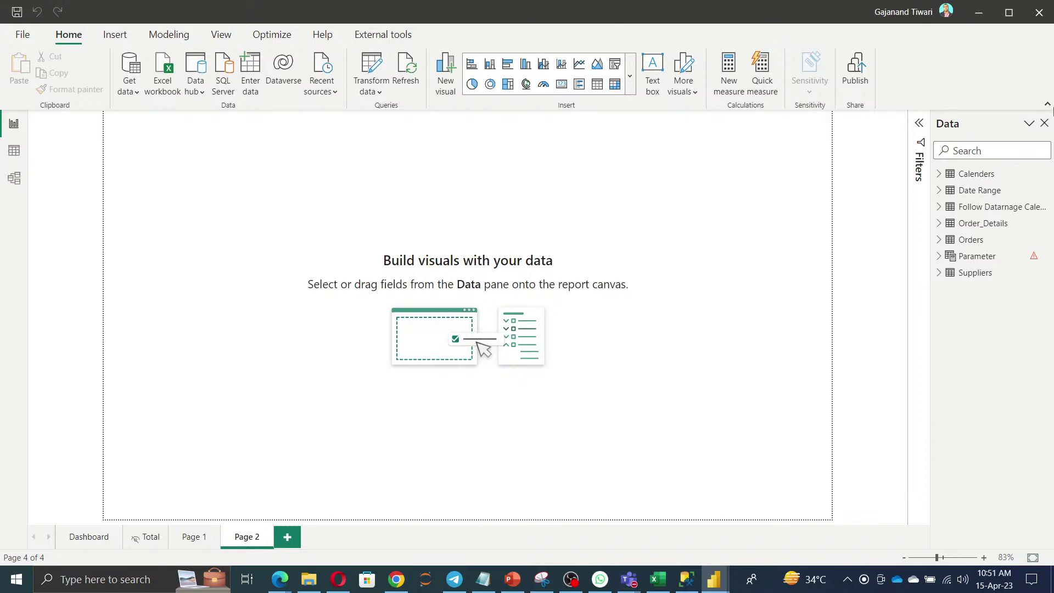
Show the Format, Bookmarks and Selection panes for the report page and look through each of them
{"action": "left_click", "coordinate": [230, 36]}
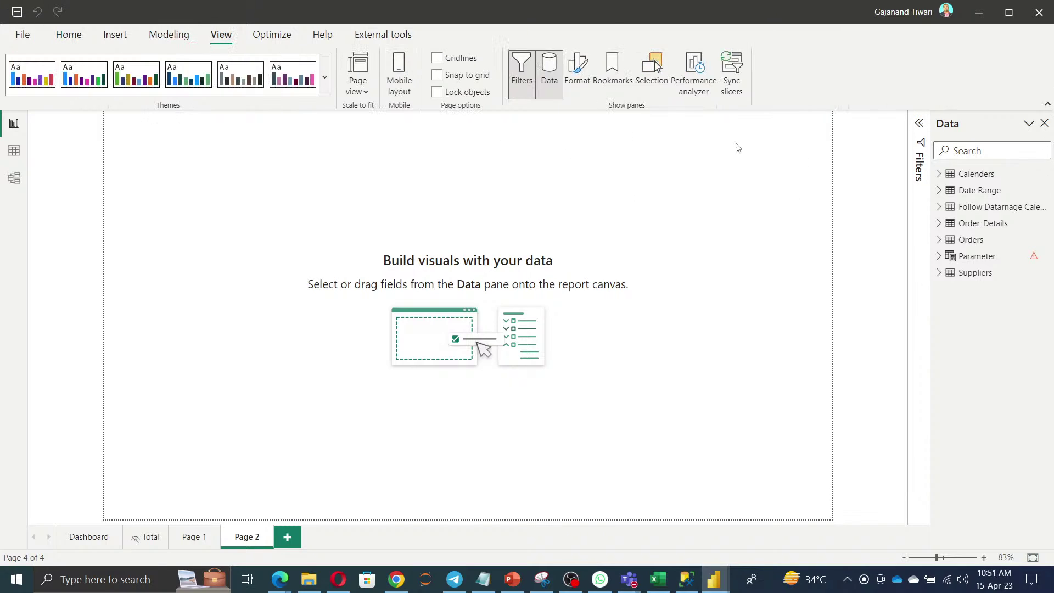
{"action": "left_click", "coordinate": [582, 82]}
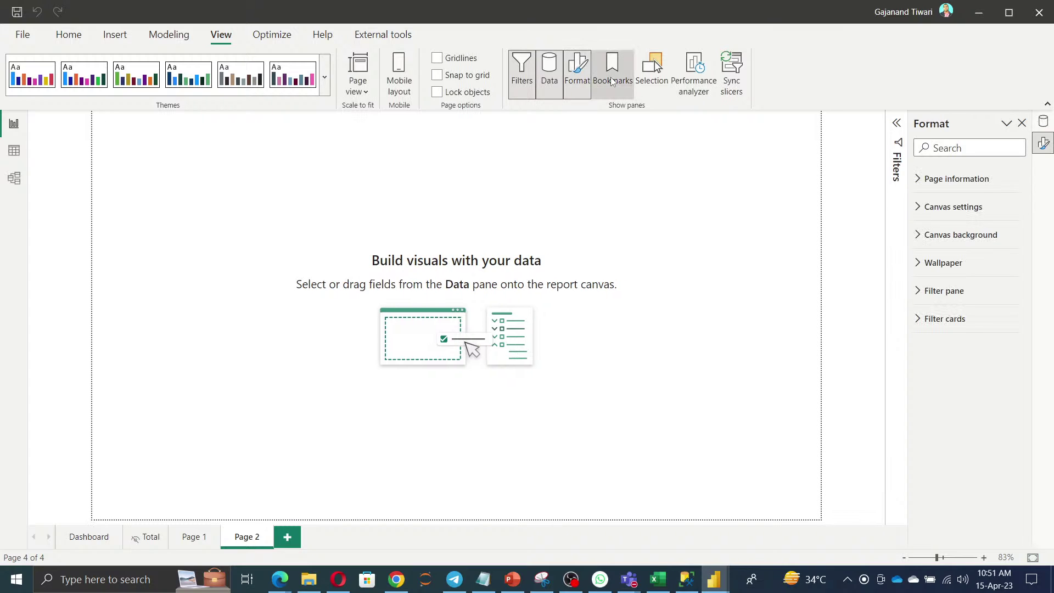
{"action": "left_click", "coordinate": [613, 74]}
{"action": "left_click", "coordinate": [652, 76]}
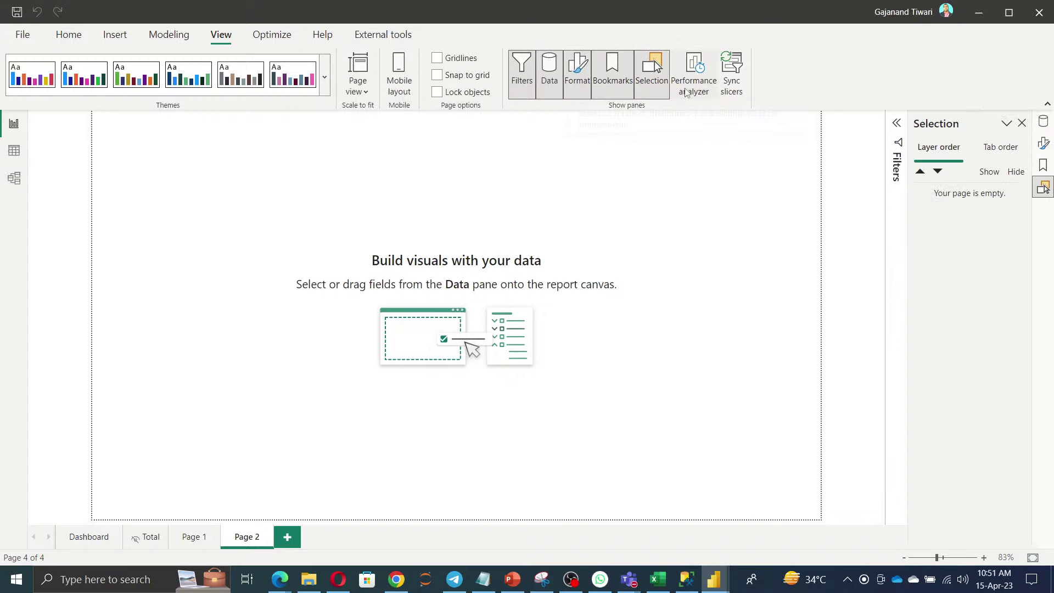
{"action": "left_click", "coordinate": [1046, 124]}
{"action": "left_click", "coordinate": [1044, 145]}
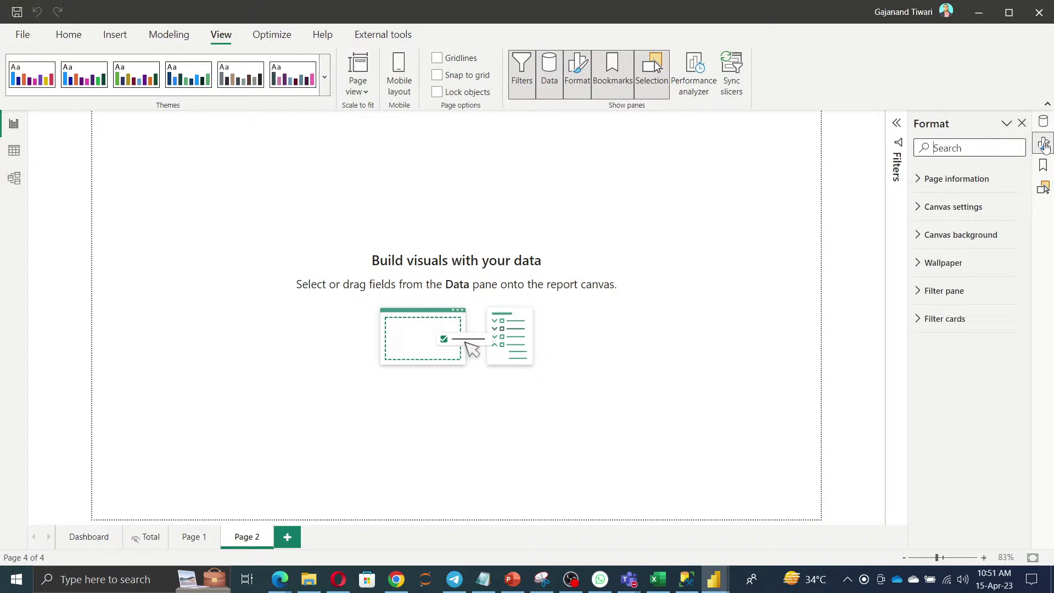
{"action": "left_click", "coordinate": [1044, 165]}
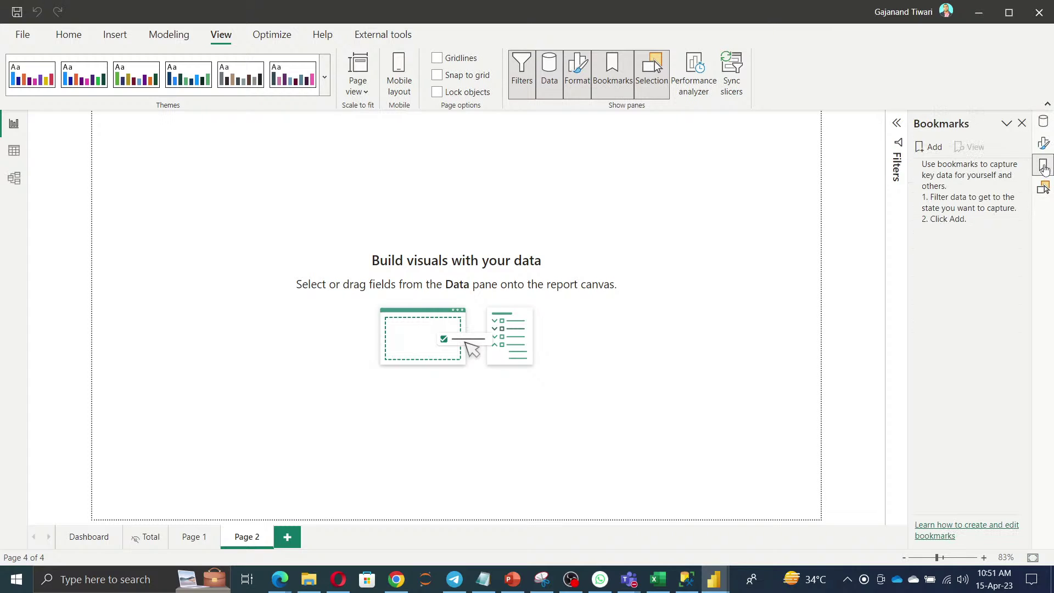
{"action": "left_click", "coordinate": [1045, 192]}
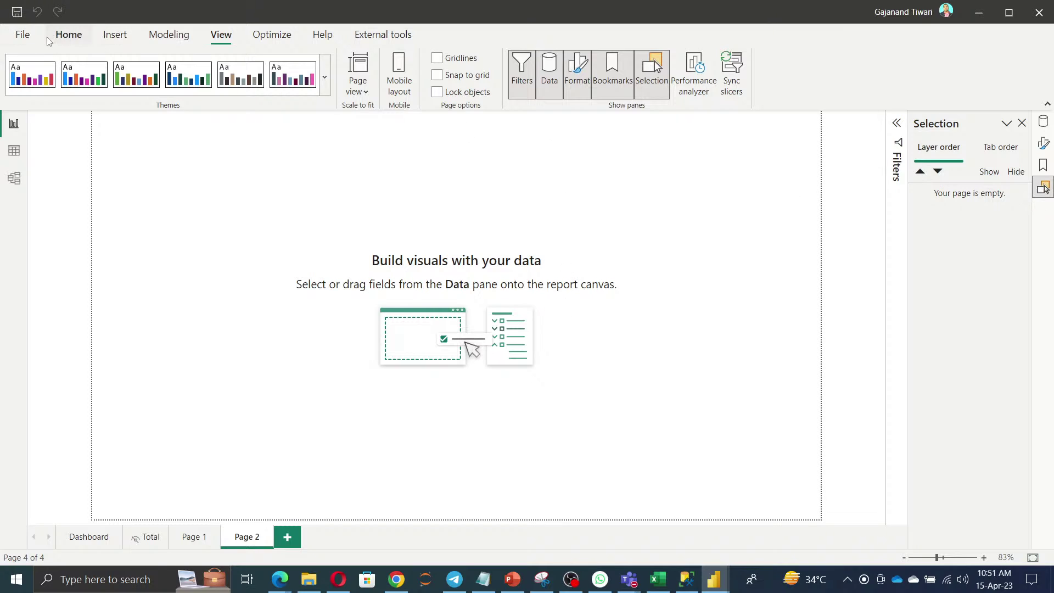
Insert a text box on Page 2, shrink it to a shallow banner and stretch it across the full page width
{"action": "left_click", "coordinate": [75, 38]}
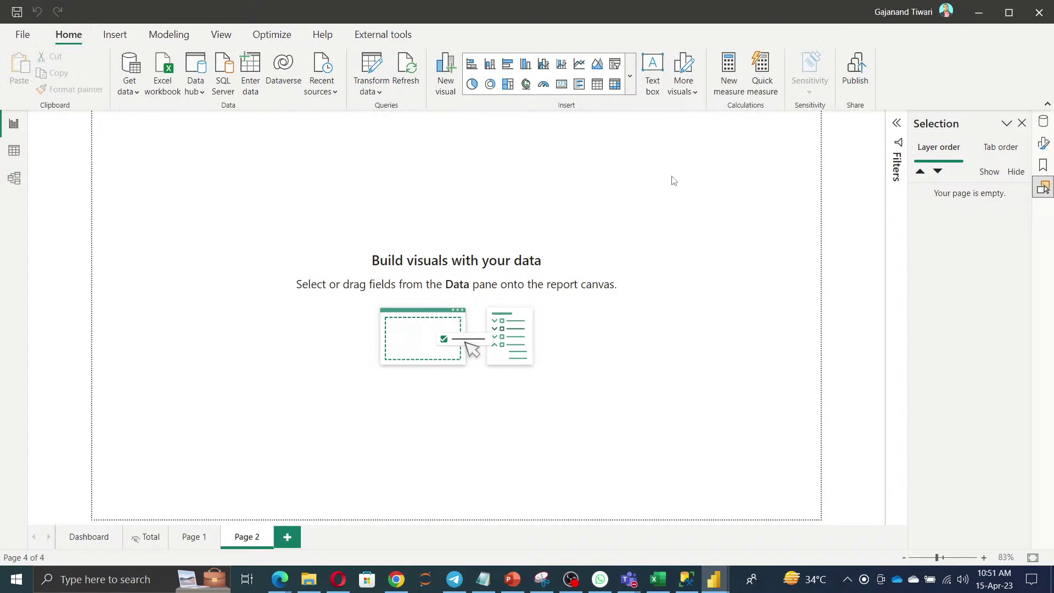
{"action": "left_click", "coordinate": [657, 92]}
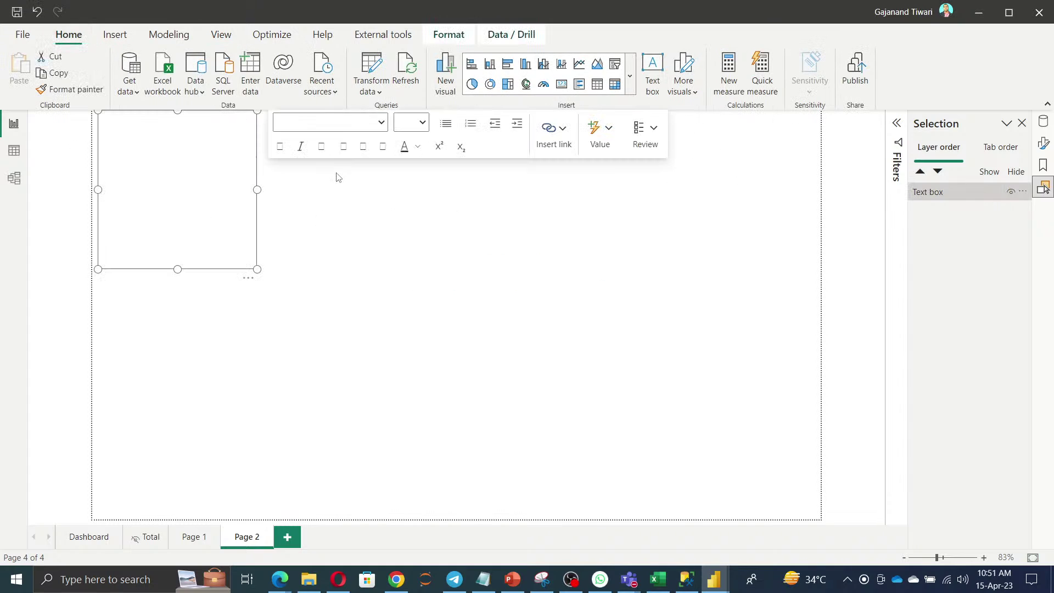
{"action": "left_click_drag", "start_coordinate": [178, 268], "coordinate": [177, 154]}
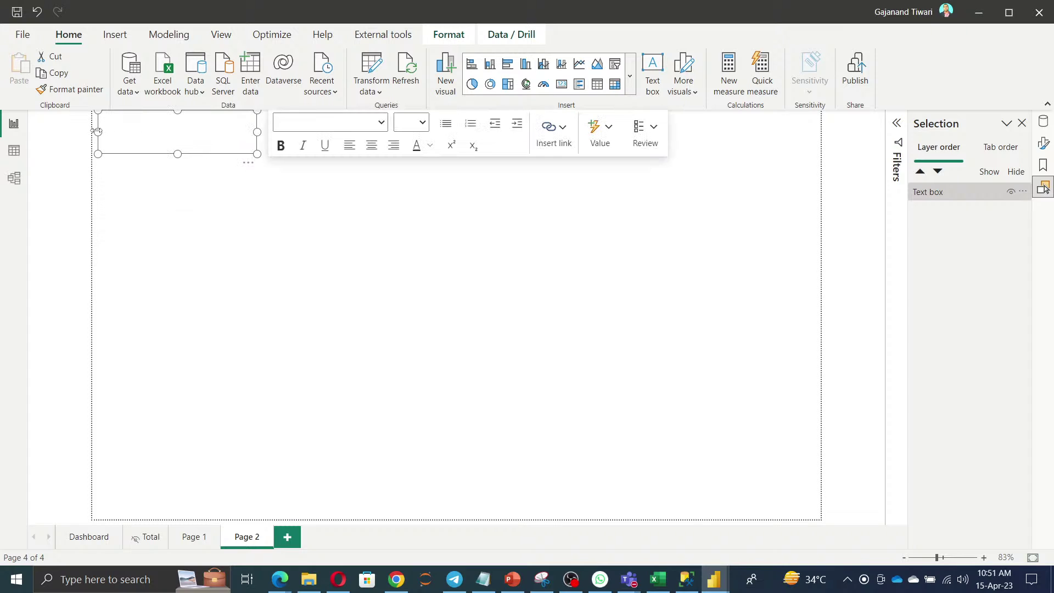
{"action": "left_click_drag", "start_coordinate": [94, 133], "coordinate": [86, 134]}
{"action": "left_click_drag", "start_coordinate": [255, 133], "coordinate": [842, 174]}
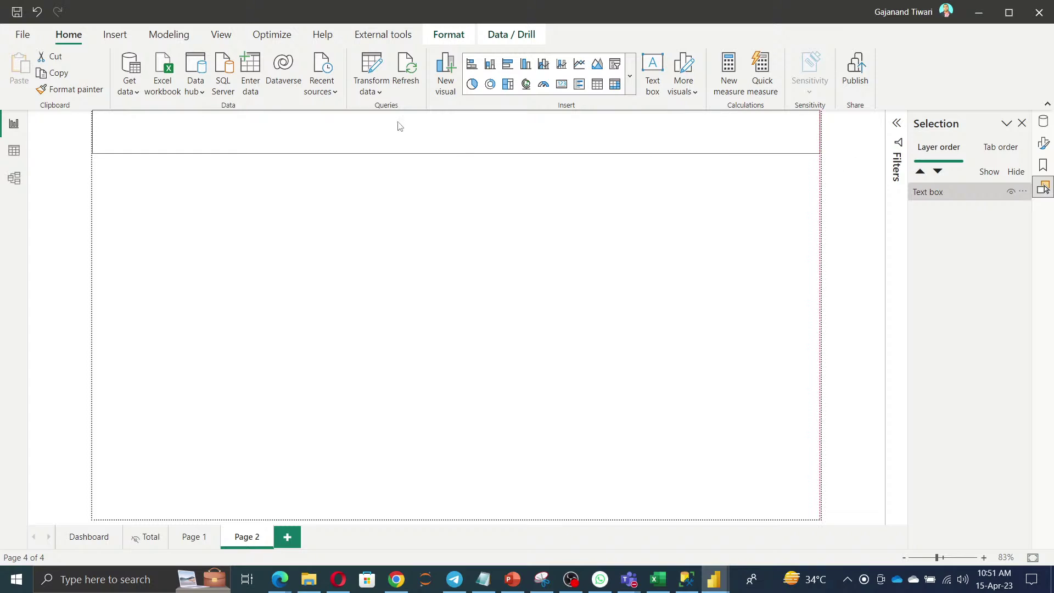
Enter the title POWER BI DASHBAORD - BUILD FUTURE LAB - POWER BI in the text box and select all of it
{"action": "left_click", "coordinate": [191, 135]}
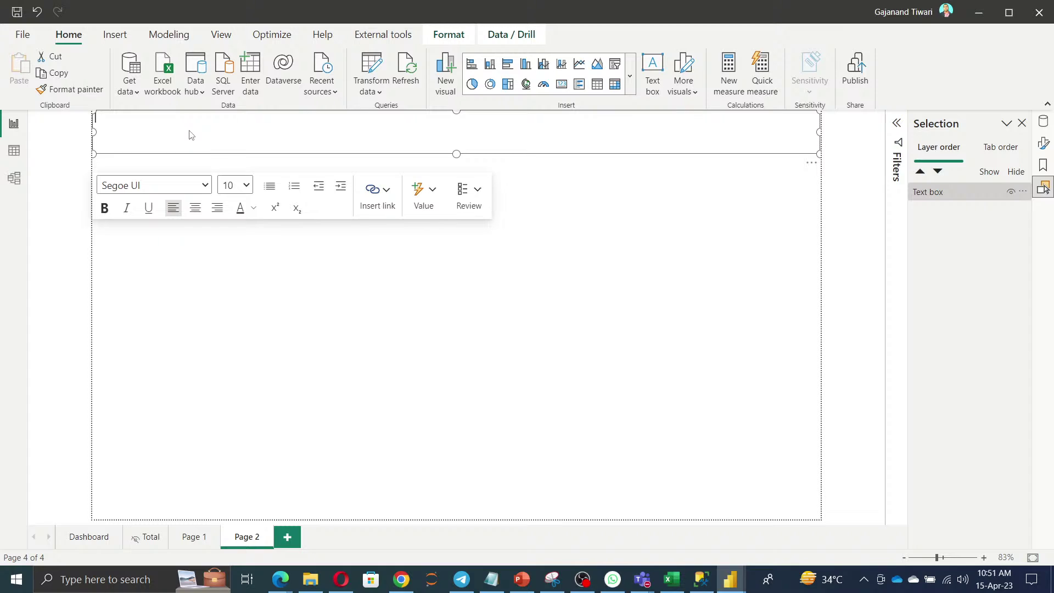
{"action": "type", "text": "pOW"}
{"action": "key", "text": "BackSpace"}
{"action": "key", "text": "BackSpace"}
{"action": "key", "text": "BackSpace"}
{"action": "type", "text": "POWER BI DASHBAORD - BUILD FUT"}
{"action": "type", "text": "URELAB"}
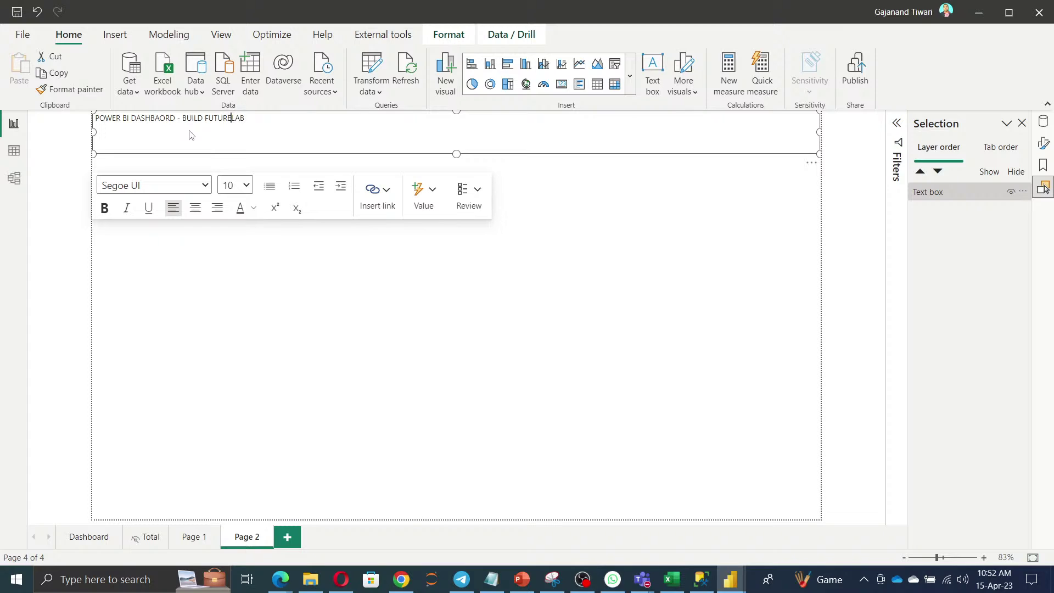
{"action": "key", "text": "Right"}
{"action": "type", "text": "OWE"}
{"action": "key", "text": "ctrl+a"}
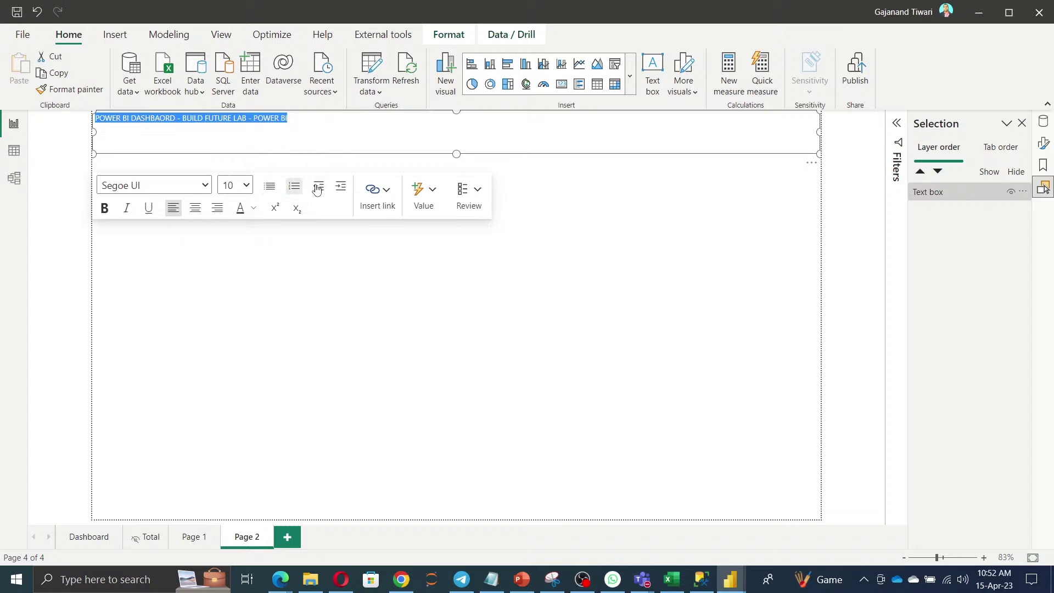
Center the selected banner title, set its font size to 24 and make it bold
{"action": "left_click", "coordinate": [193, 207]}
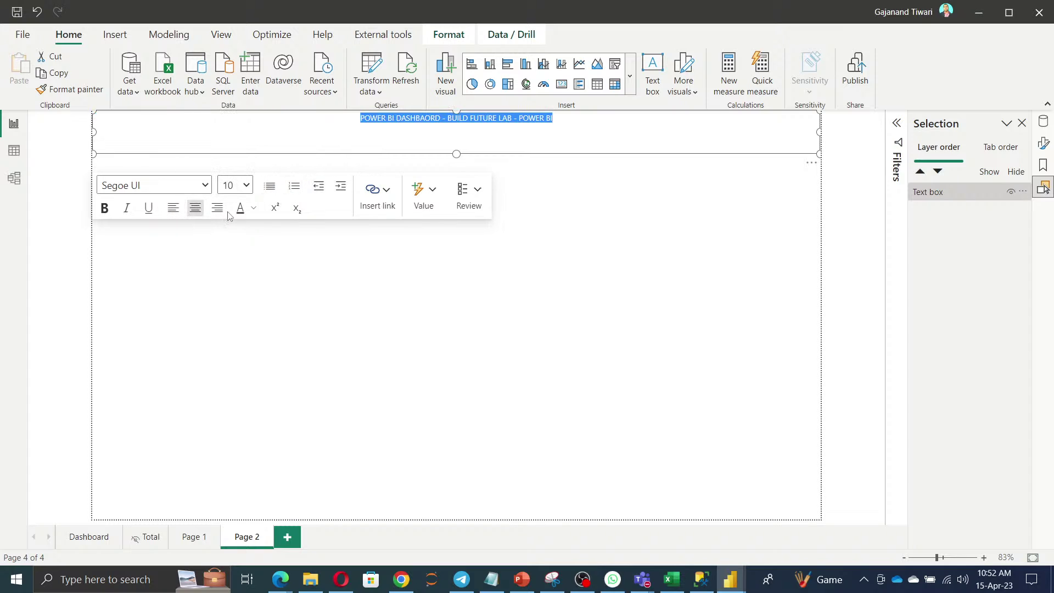
{"action": "left_click", "coordinate": [245, 186]}
{"action": "left_click", "coordinate": [239, 341]}
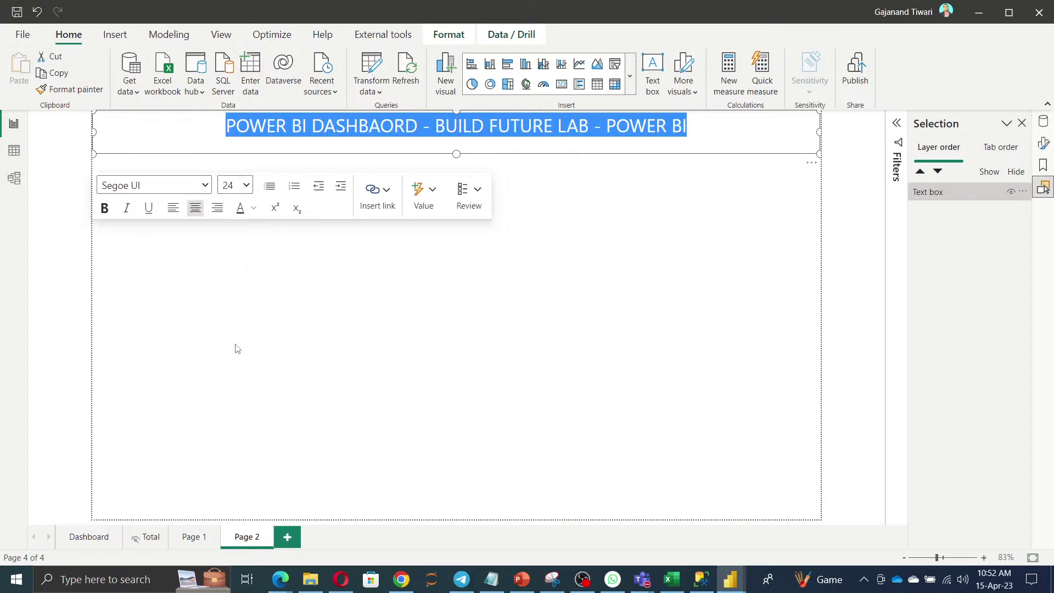
{"action": "left_click", "coordinate": [103, 219]}
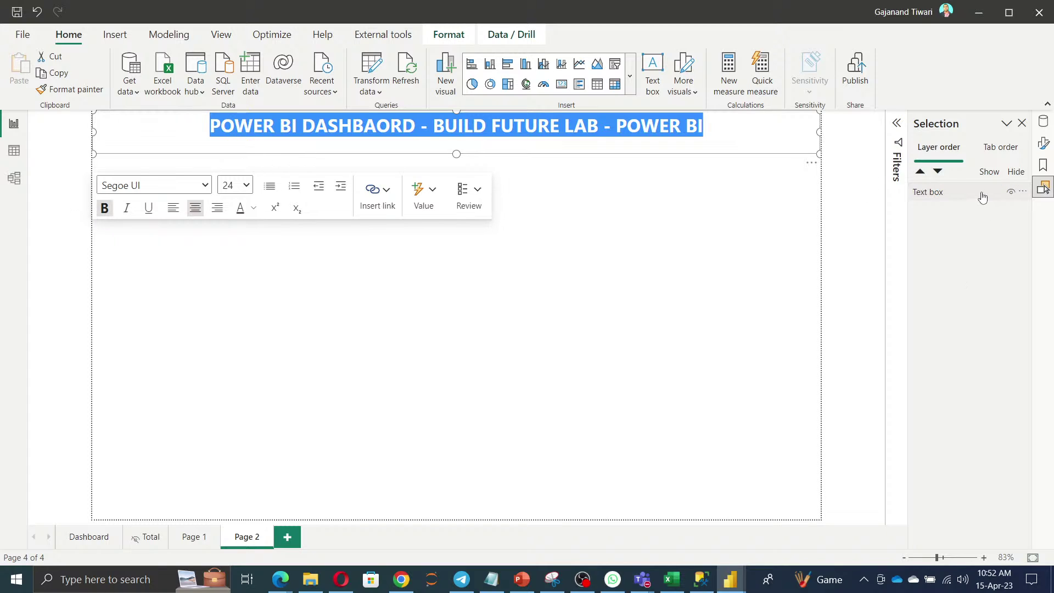
Turn on the visual border and the shadow in the title text box's size and style settings
{"action": "left_click", "coordinate": [1045, 145]}
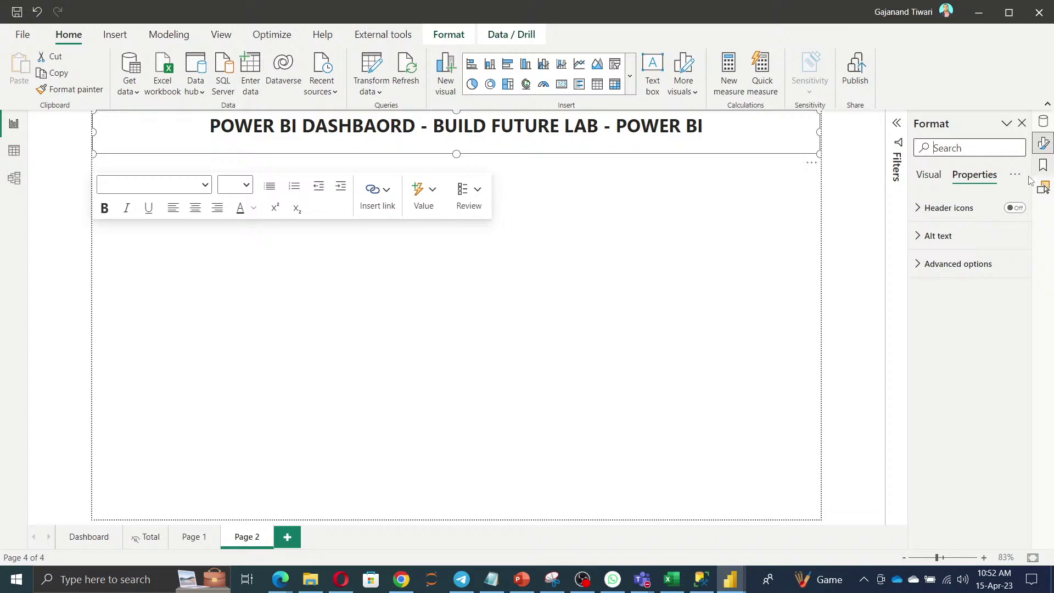
{"action": "left_click", "coordinate": [926, 179]}
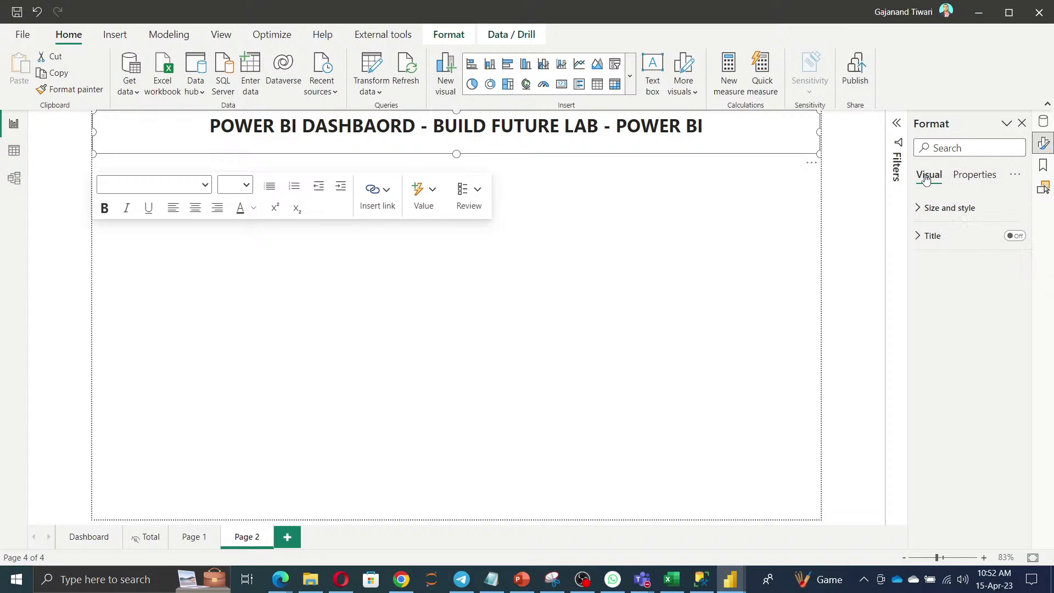
{"action": "left_click", "coordinate": [933, 207]}
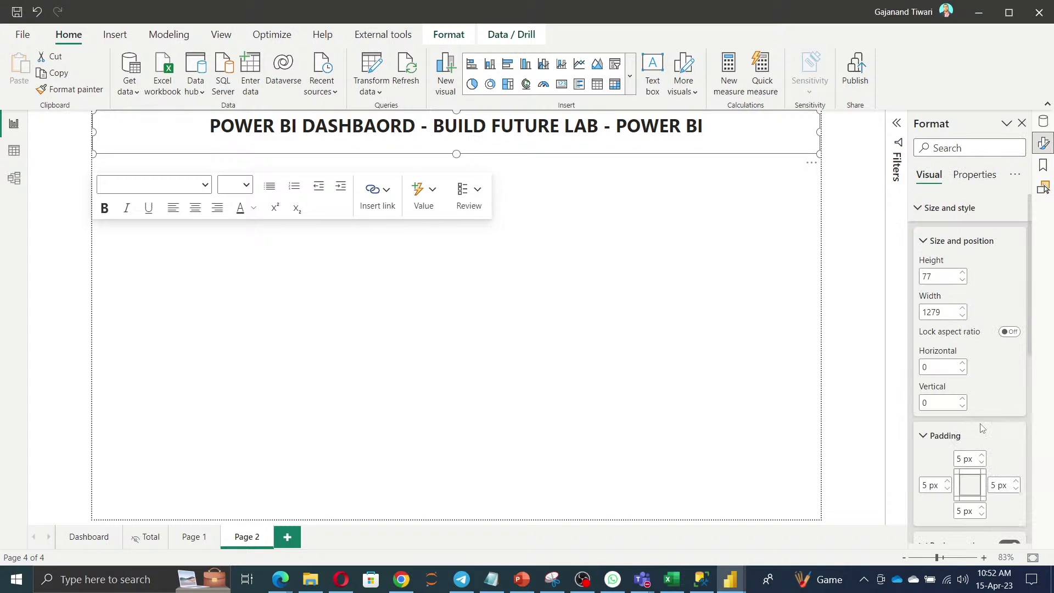
{"action": "scroll", "coordinate": [982, 427], "scroll_direction": "down", "scroll_amount": 5}
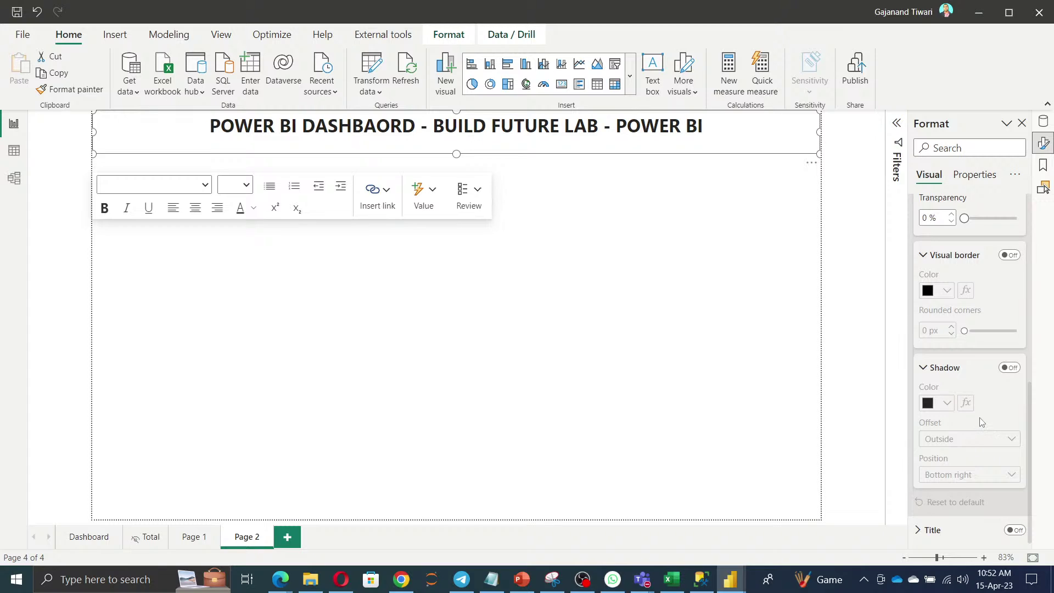
{"action": "scroll", "coordinate": [982, 422], "scroll_direction": "up", "scroll_amount": 2}
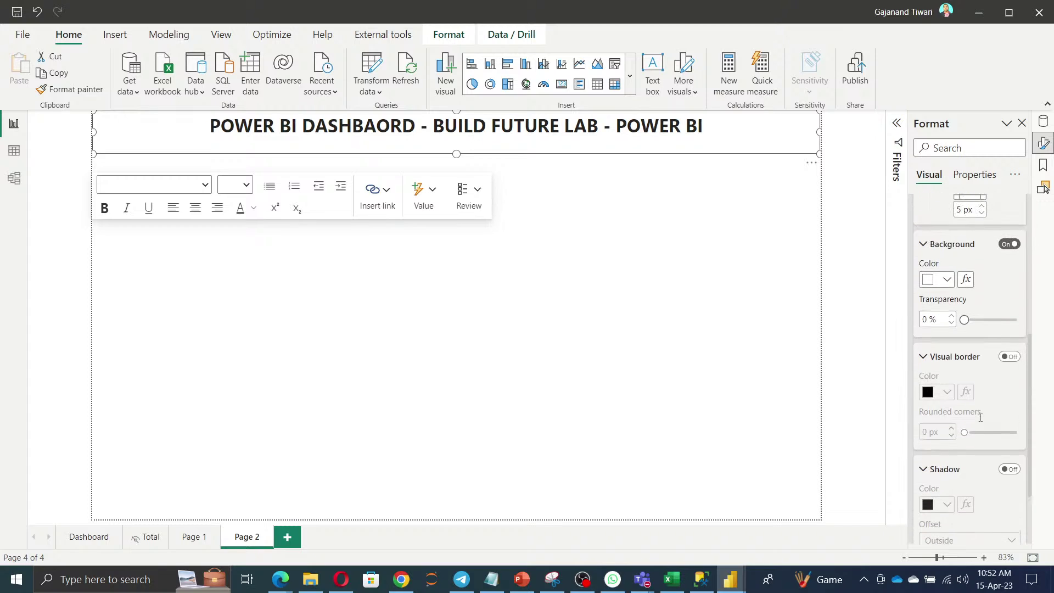
{"action": "scroll", "coordinate": [1016, 388], "scroll_direction": "down", "scroll_amount": 2}
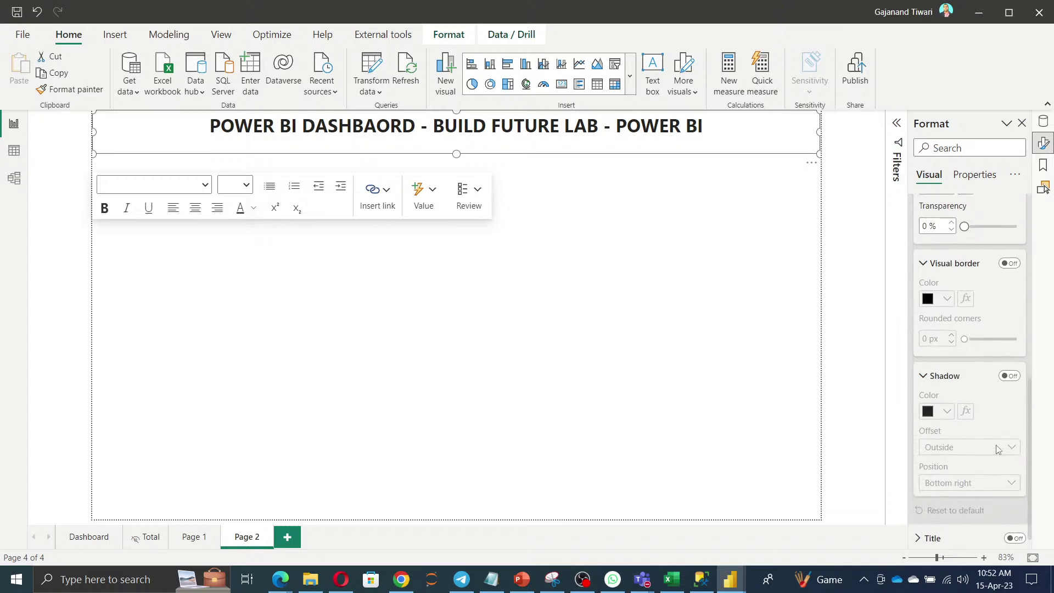
{"action": "left_click", "coordinate": [1016, 255]}
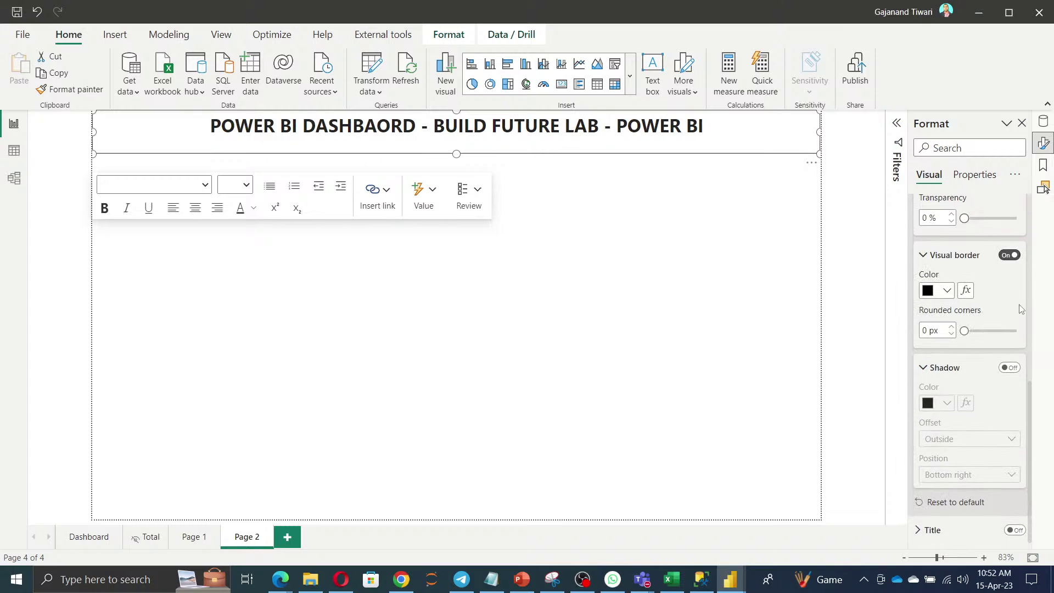
{"action": "left_click", "coordinate": [1012, 368]}
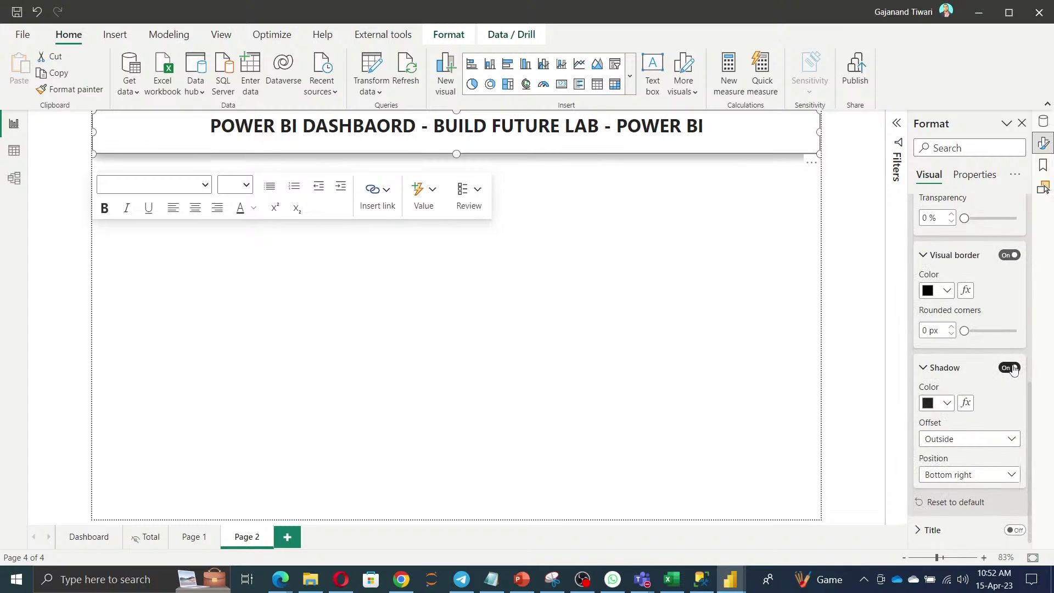
Set the title banner's shadow to an Inside offset, Top left position and orange color
{"action": "left_click", "coordinate": [1011, 442]}
{"action": "left_click", "coordinate": [976, 475]}
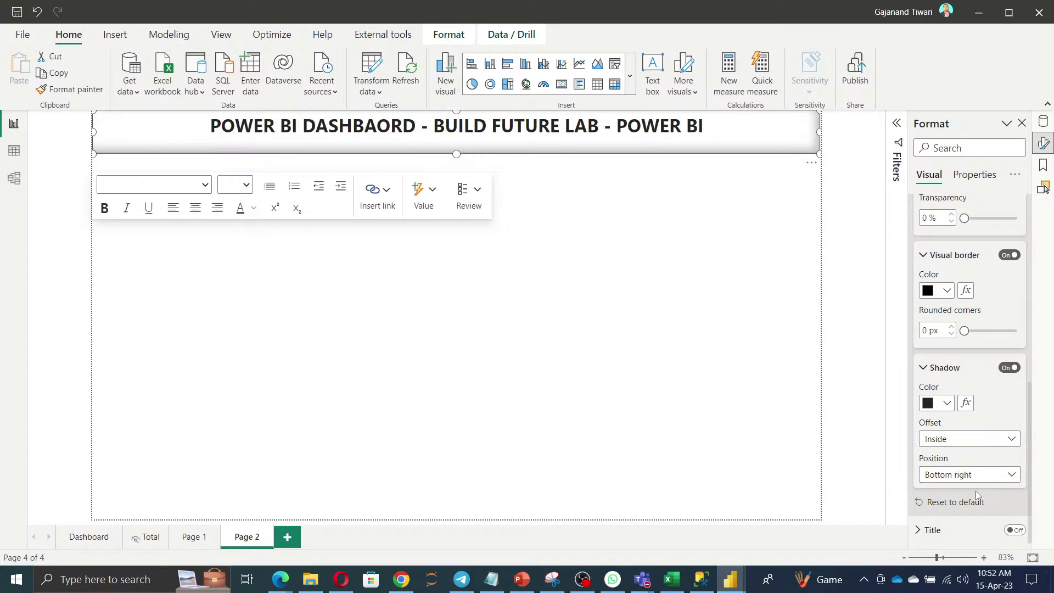
{"action": "left_click", "coordinate": [980, 479]}
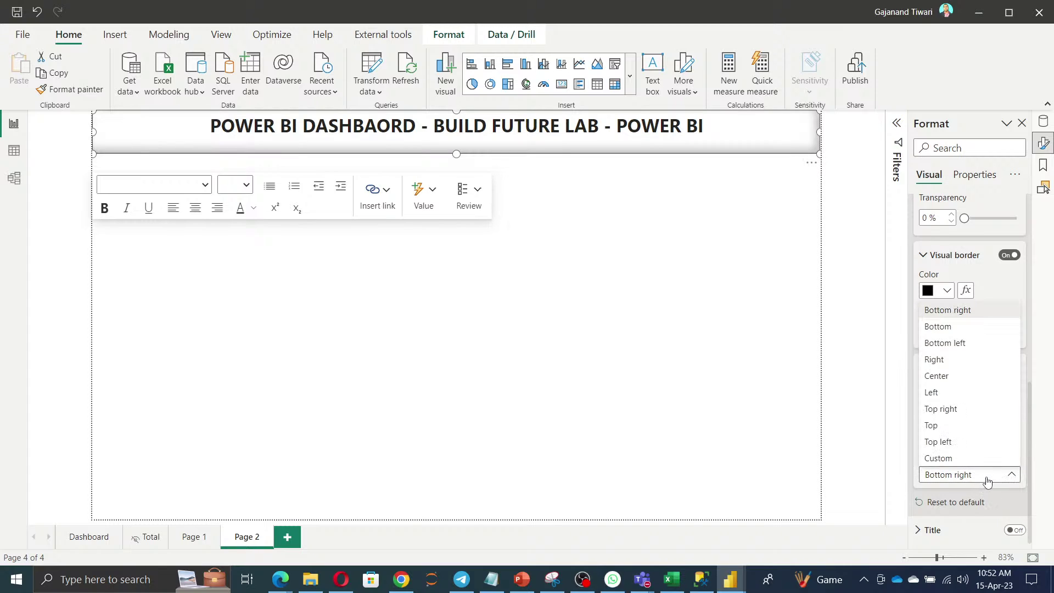
{"action": "left_click", "coordinate": [955, 413]}
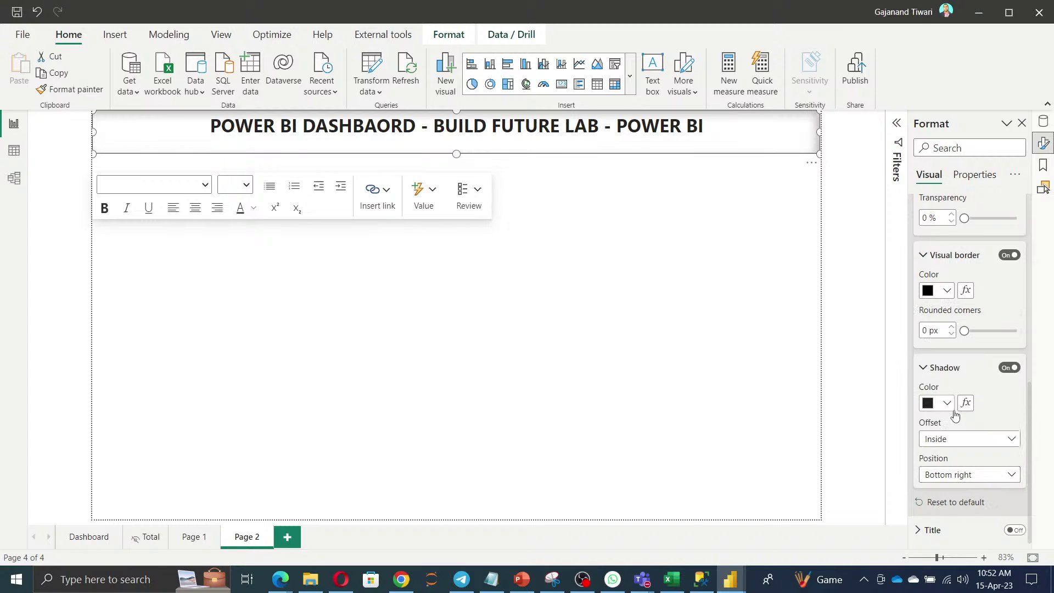
{"action": "left_click", "coordinate": [954, 474]}
{"action": "left_click", "coordinate": [948, 441]}
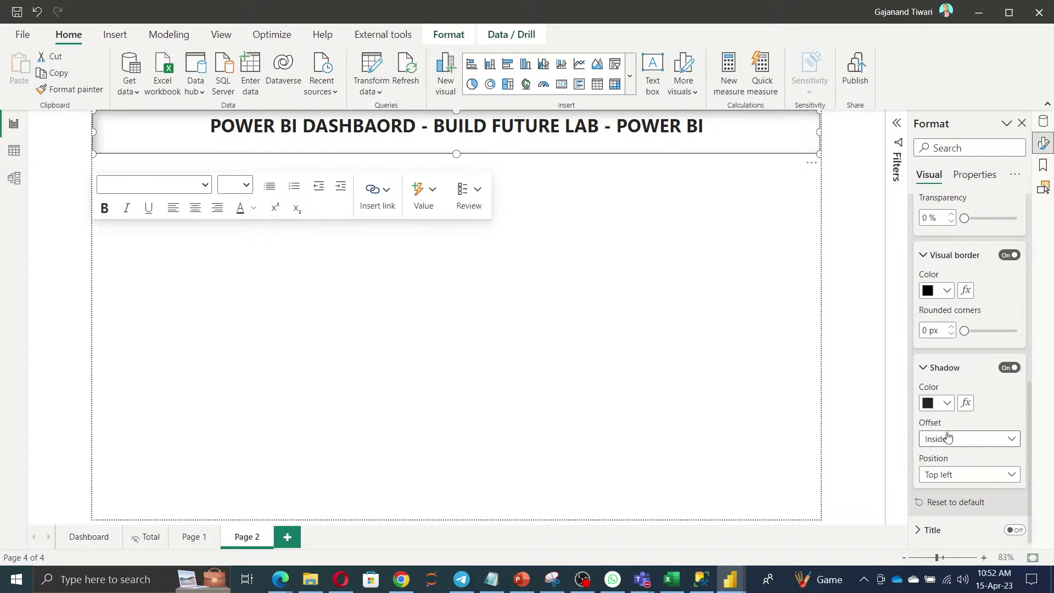
{"action": "left_click", "coordinate": [933, 404]}
{"action": "left_click", "coordinate": [927, 346]}
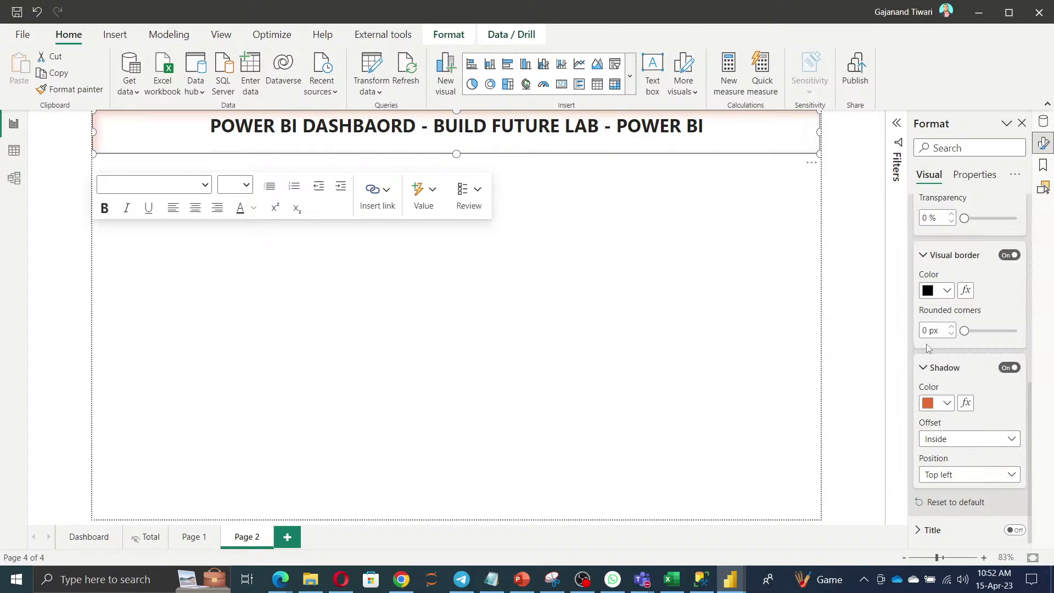
Color the title banner's visual border light blue and its background orange
{"action": "scroll", "coordinate": [934, 351], "scroll_direction": "up", "scroll_amount": 1}
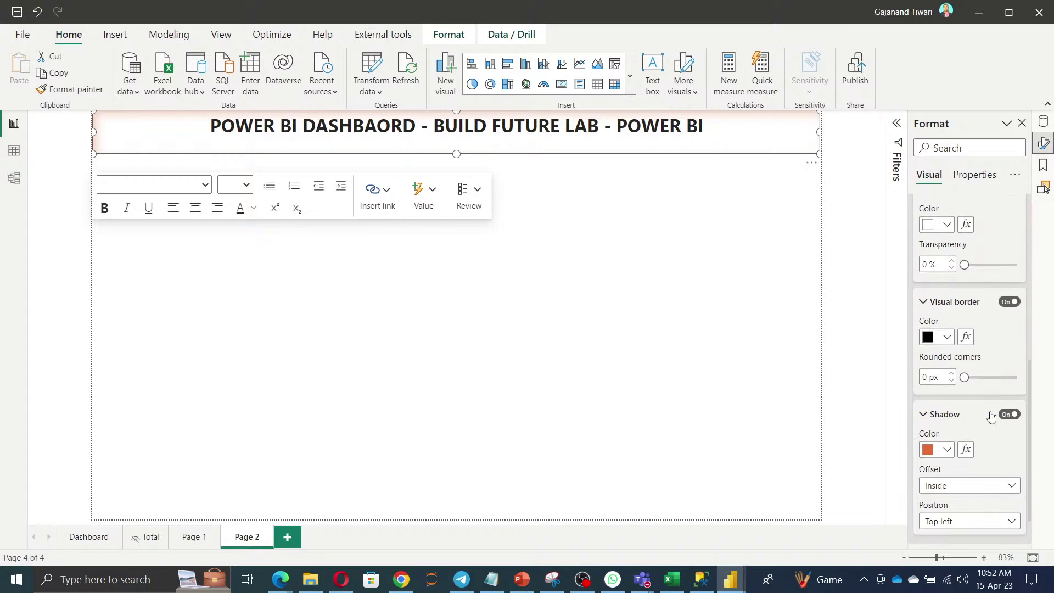
{"action": "left_click", "coordinate": [945, 343]}
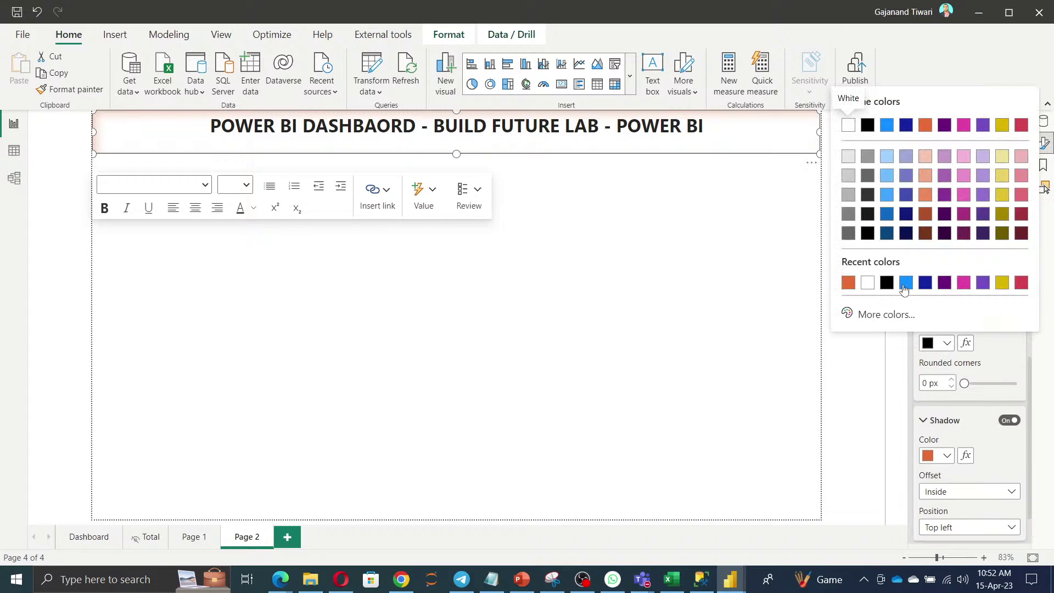
{"action": "left_click", "coordinate": [885, 123]}
{"action": "scroll", "coordinate": [984, 357], "scroll_direction": "up", "scroll_amount": 4}
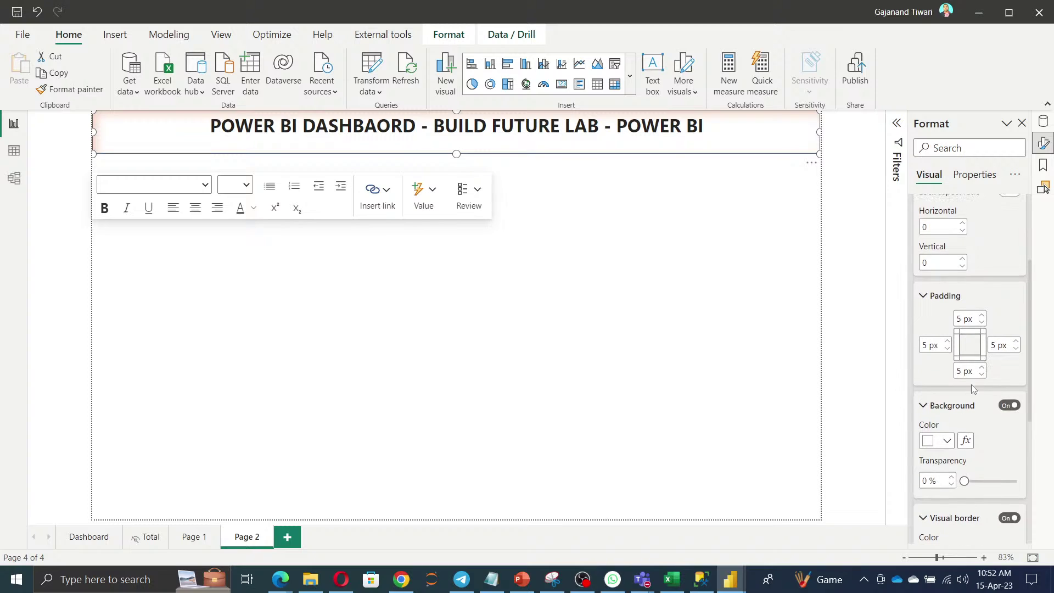
{"action": "left_click", "coordinate": [943, 447]}
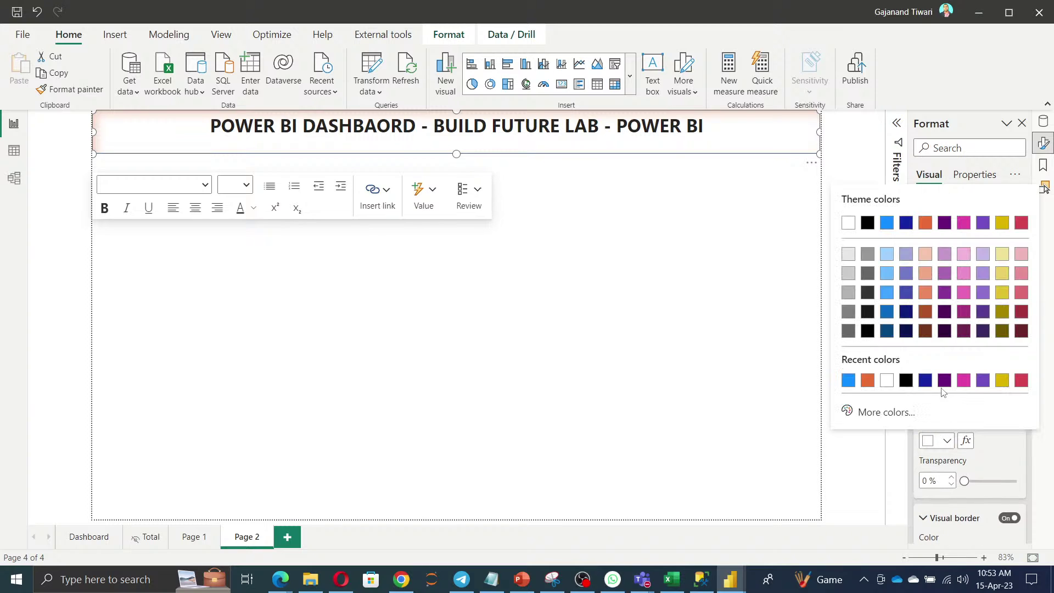
{"action": "left_click", "coordinate": [866, 382]}
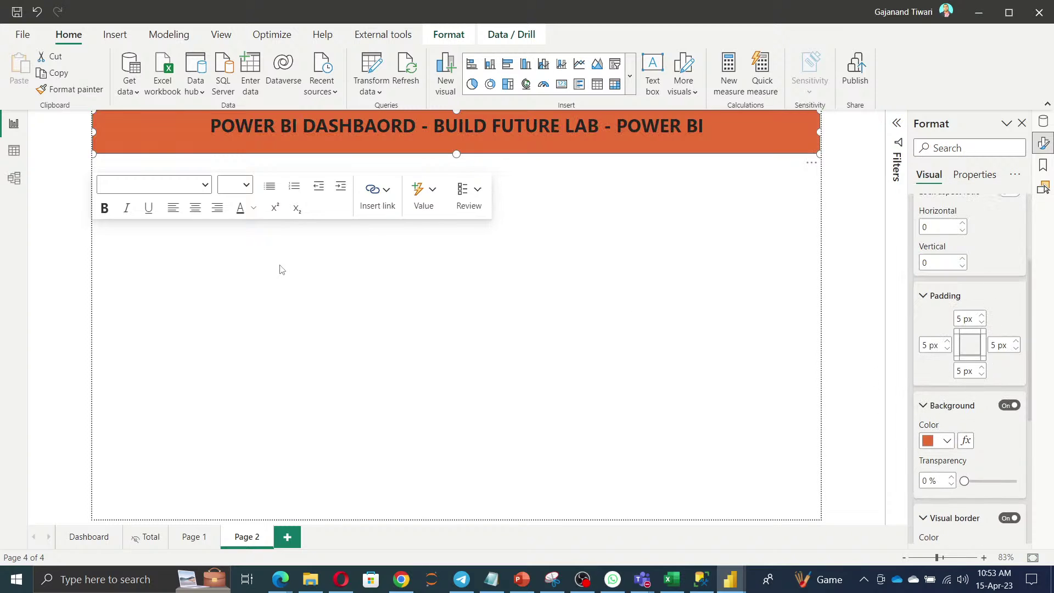
Change the font color of the whole banner title to white and deselect the text box
{"action": "left_click", "coordinate": [275, 127]}
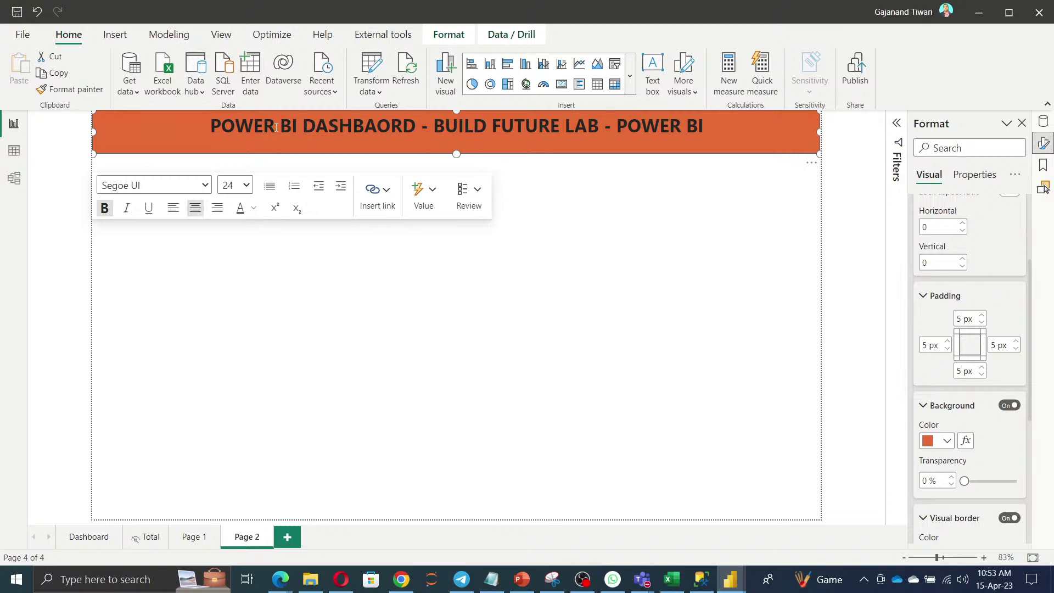
{"action": "key", "text": "ctrl+a"}
{"action": "left_click", "coordinate": [254, 209]}
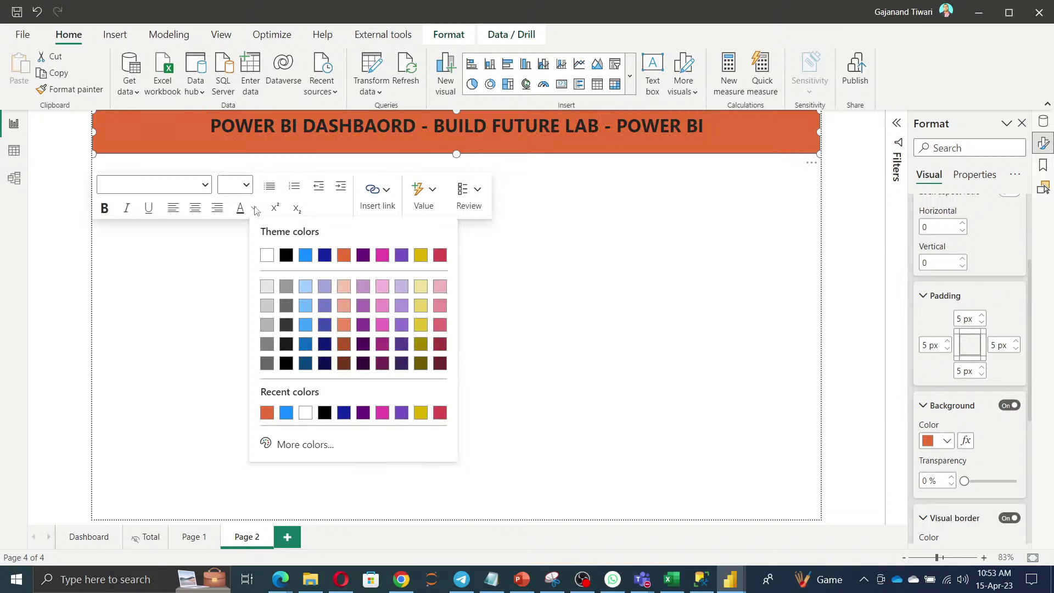
{"action": "left_click", "coordinate": [267, 255]}
{"action": "left_click", "coordinate": [646, 314]}
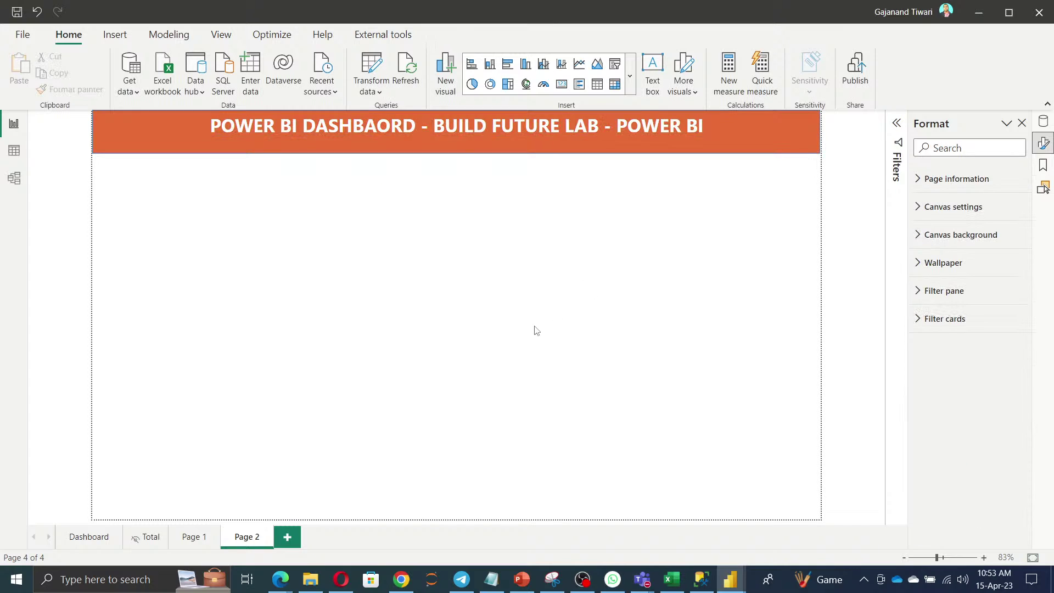
Insert the website JPG image, shrink it to about 78 by 77 and place it in the banner's upper-left corner
{"action": "left_click", "coordinate": [115, 36]}
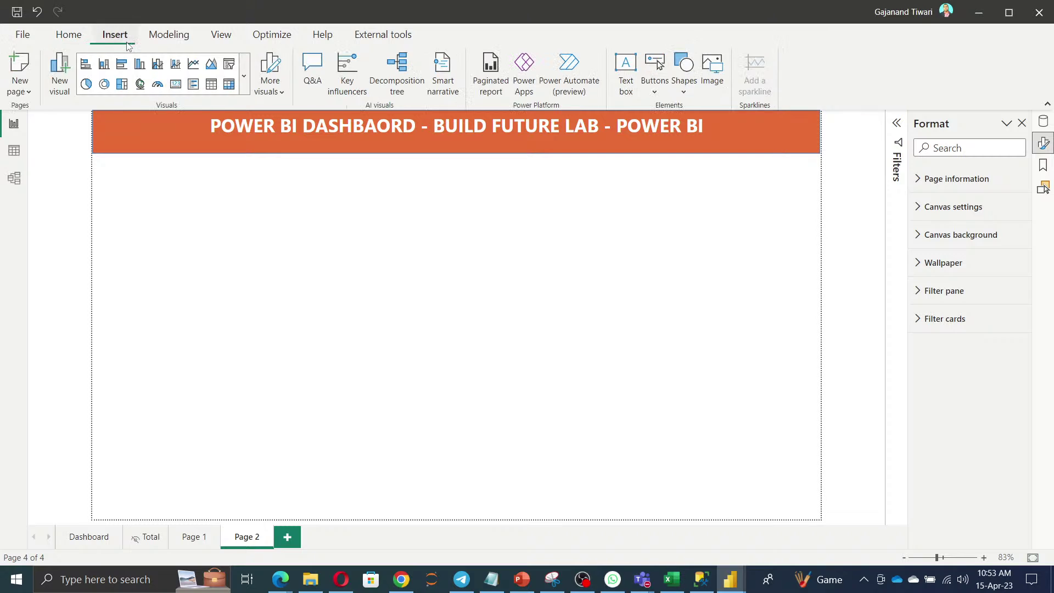
{"action": "left_click", "coordinate": [716, 77]}
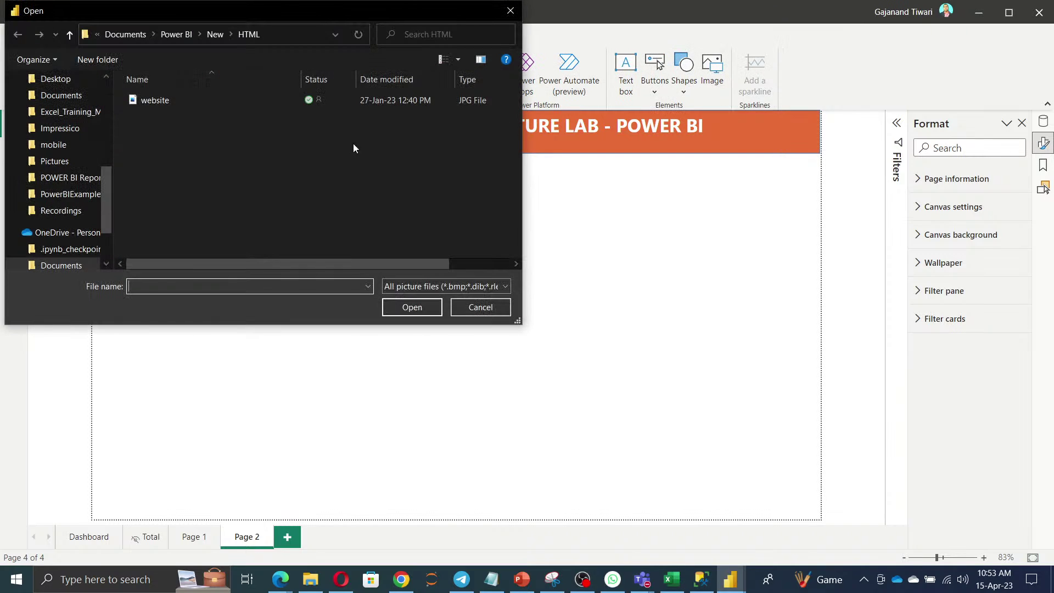
{"action": "left_click", "coordinate": [154, 102]}
{"action": "left_click", "coordinate": [413, 315]}
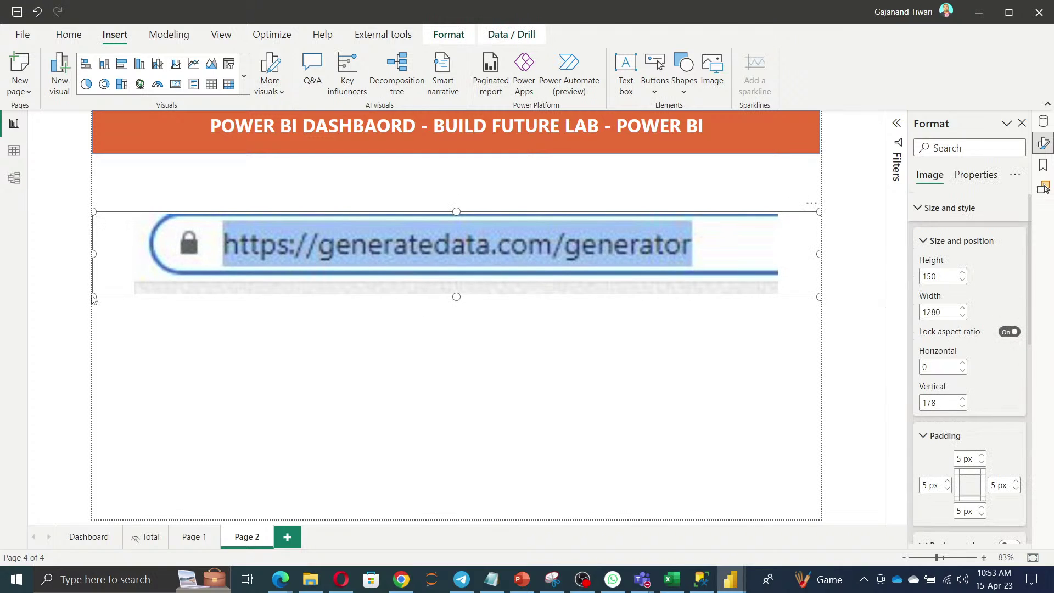
{"action": "left_click_drag", "start_coordinate": [94, 296], "coordinate": [794, 271]}
{"action": "left_click_drag", "start_coordinate": [761, 212], "coordinate": [84, 113]}
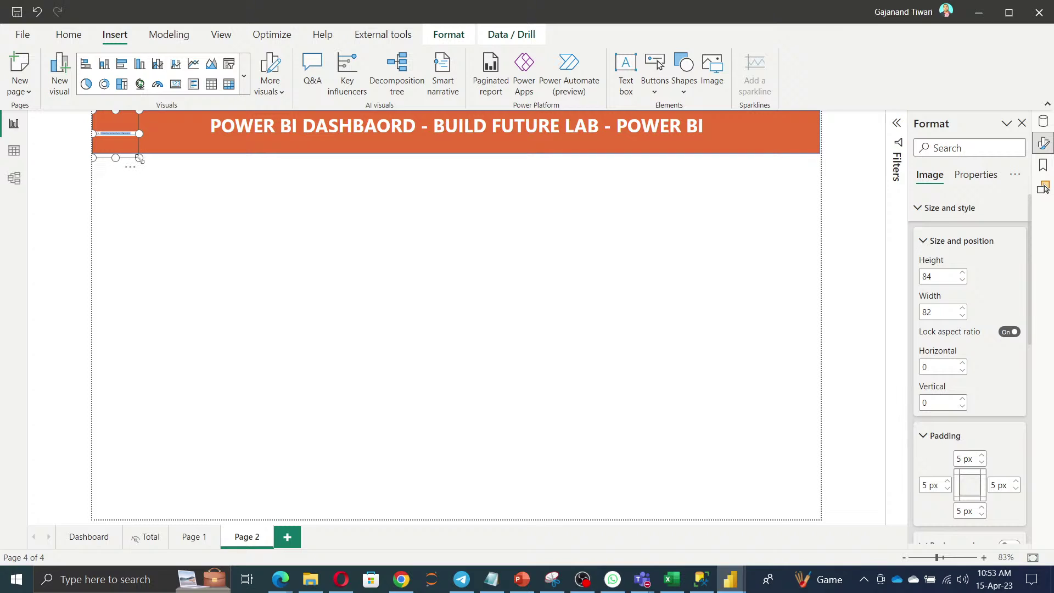
{"action": "left_click_drag", "start_coordinate": [140, 159], "coordinate": [137, 154]}
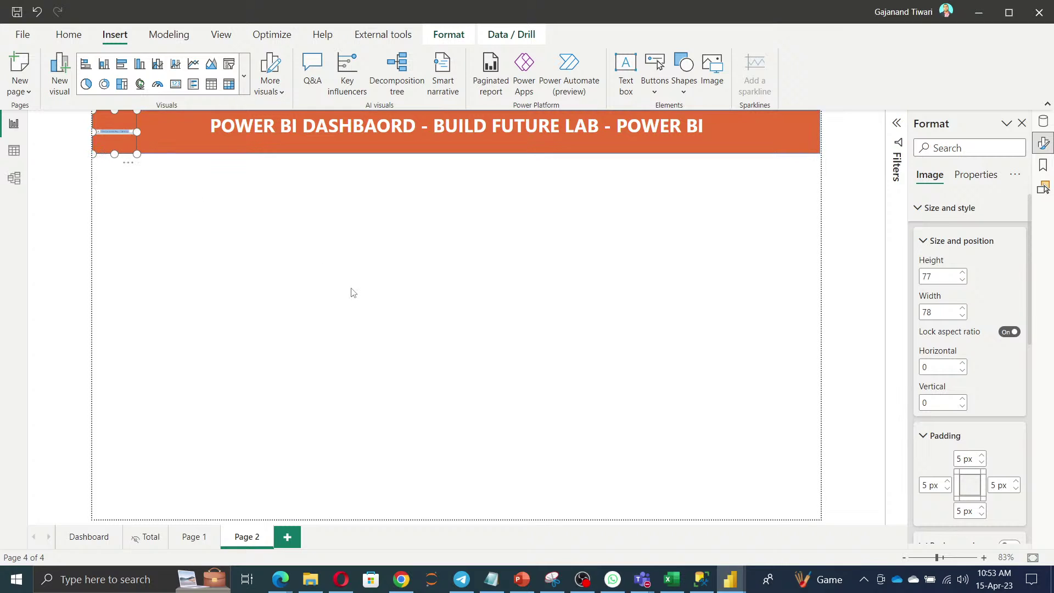
Bring the website image in front of the title banner, check its fit within the banner and deselect it
{"action": "left_click", "coordinate": [447, 34]}
{"action": "left_click", "coordinate": [188, 91]}
{"action": "left_click", "coordinate": [189, 134]}
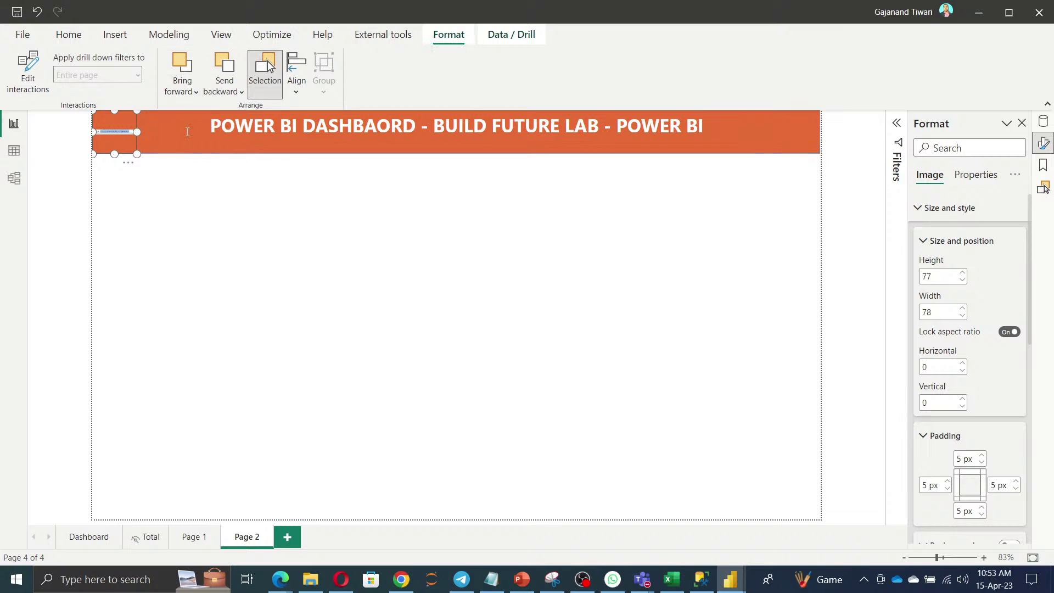
{"action": "left_click", "coordinate": [190, 275]}
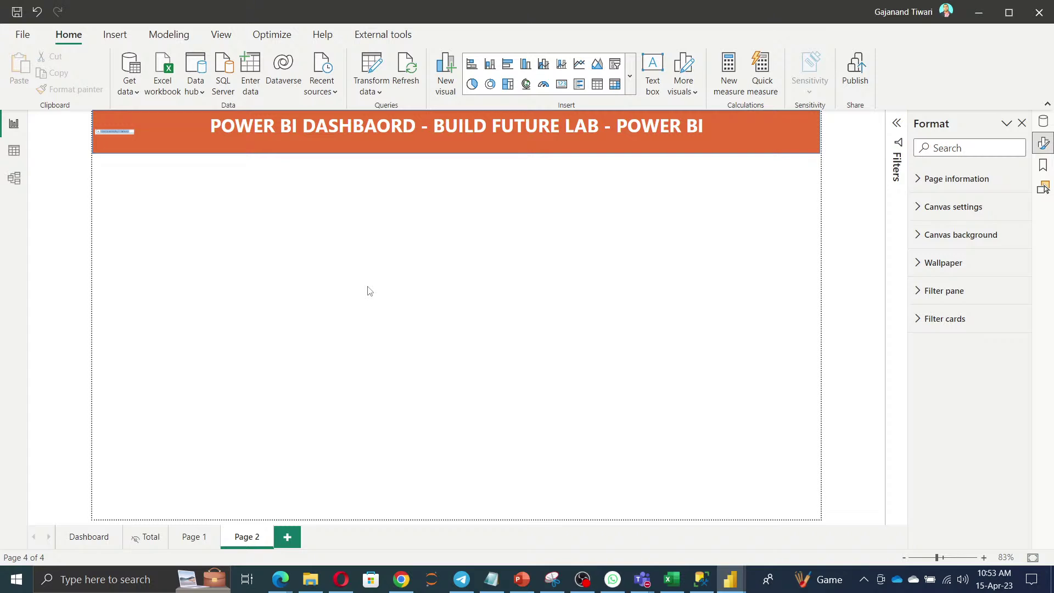
{"action": "left_click", "coordinate": [115, 138]}
{"action": "mouse_move", "coordinate": [114, 153]}
{"action": "left_mouse_down"}
{"action": "mouse_move", "coordinate": [118, 124]}
{"action": "mouse_move", "coordinate": [115, 150]}
{"action": "left_mouse_up"}
{"action": "left_click", "coordinate": [327, 258]}
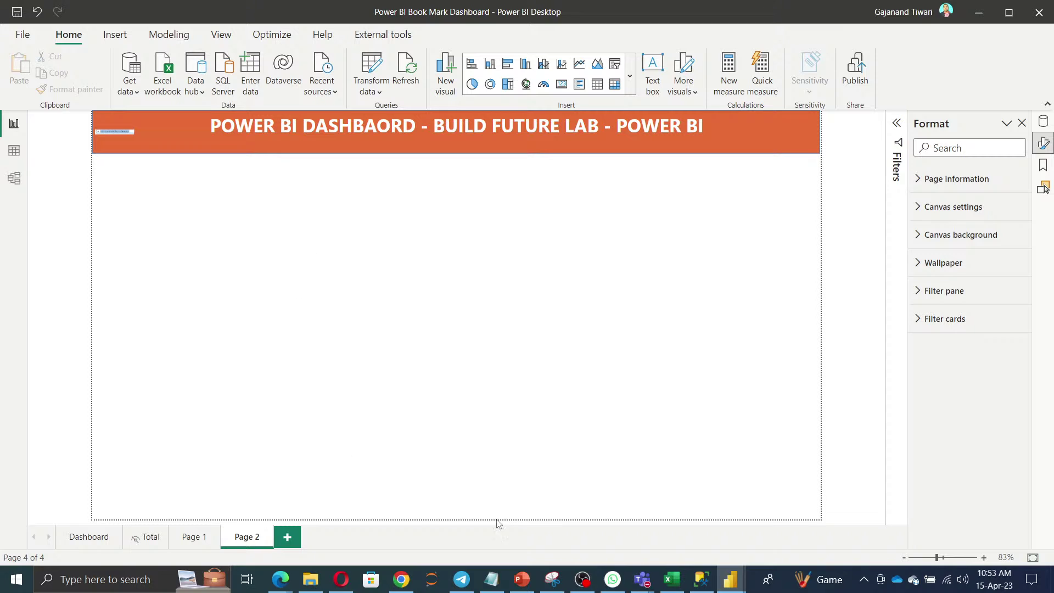
Switch to the Teams meeting to check it, and return to the Power BI report's Bookmarks pane
{"action": "mouse_move", "coordinate": [646, 580]}
{"action": "left_click", "coordinate": [666, 497]}
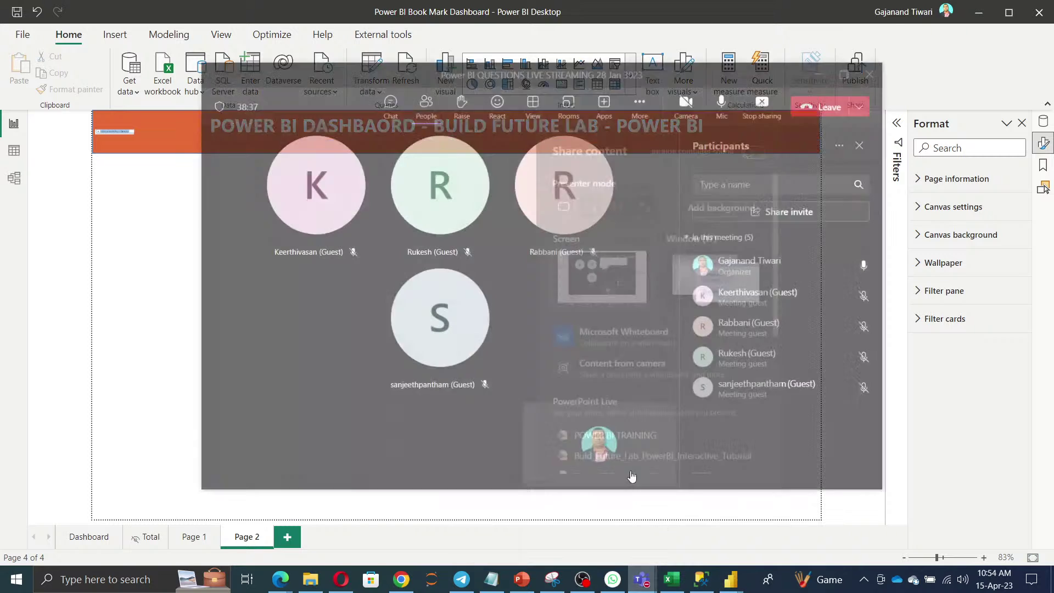
{"action": "left_click", "coordinate": [826, 28]}
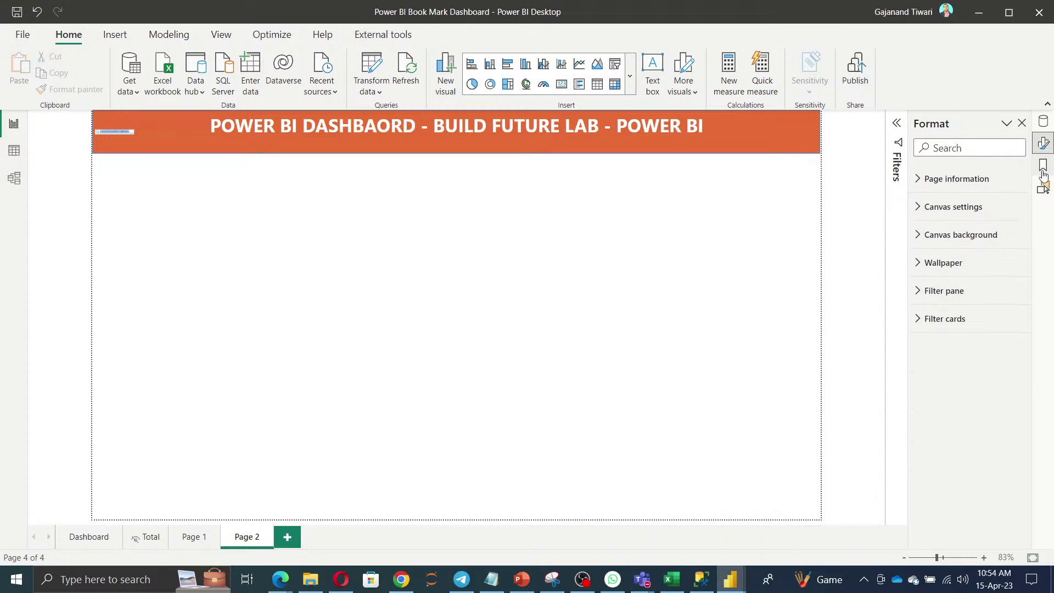
{"action": "left_click", "coordinate": [1044, 166]}
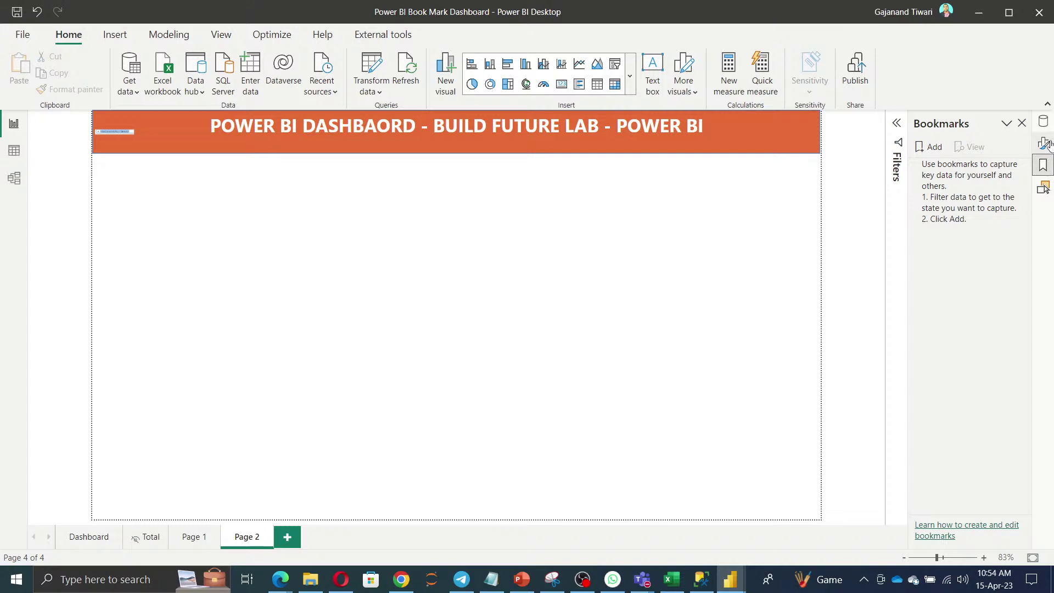
Insert a stacked bar chart below the title banner and extend it downward to roughly twice its default height
{"action": "left_click", "coordinate": [1044, 144]}
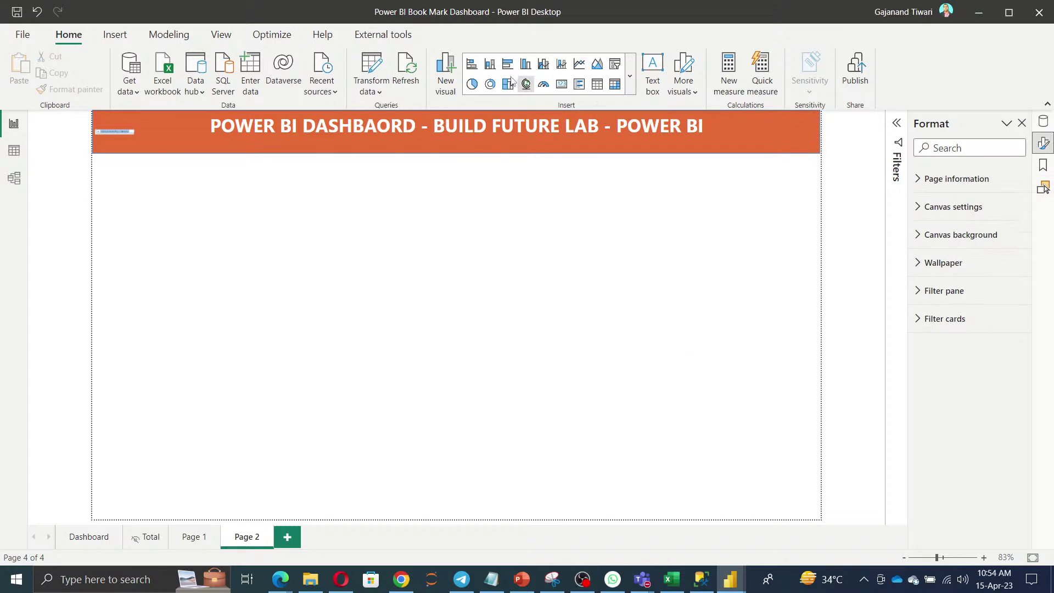
{"action": "left_click", "coordinate": [473, 64]}
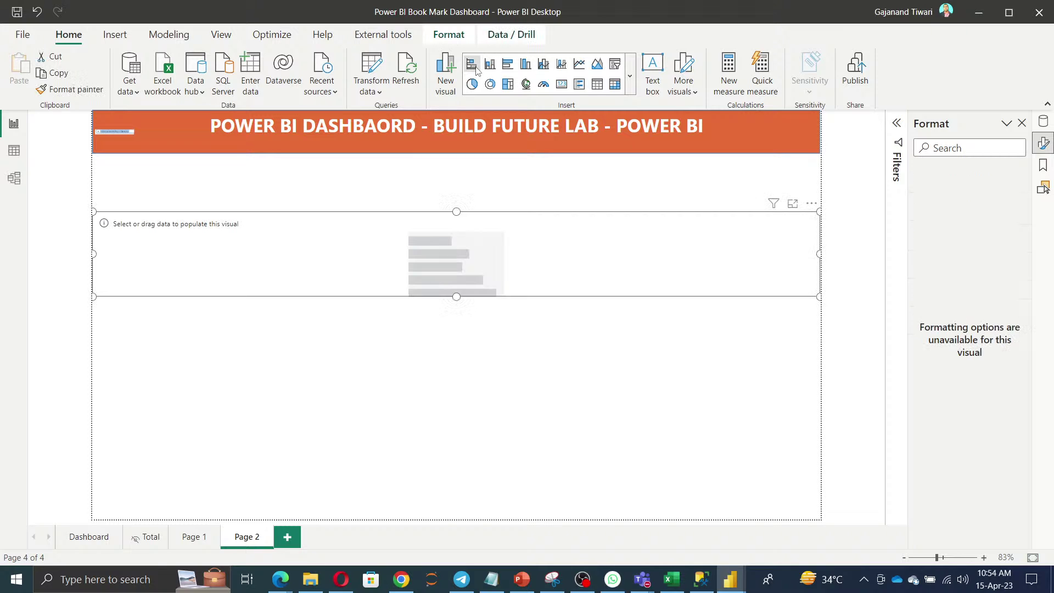
{"action": "left_click_drag", "start_coordinate": [457, 296], "coordinate": [457, 412]}
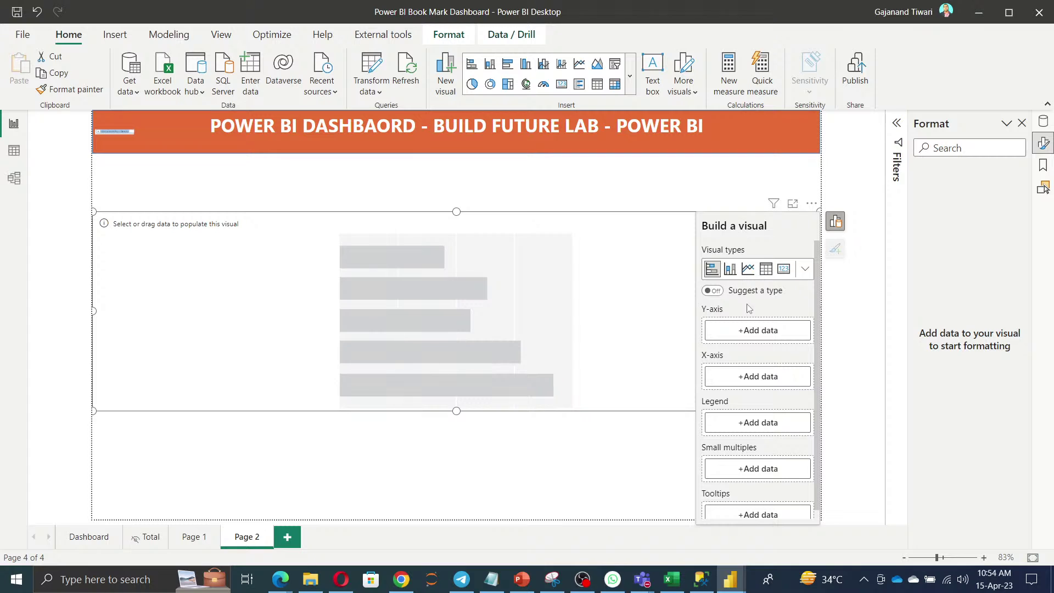
{"action": "left_click", "coordinate": [762, 337]}
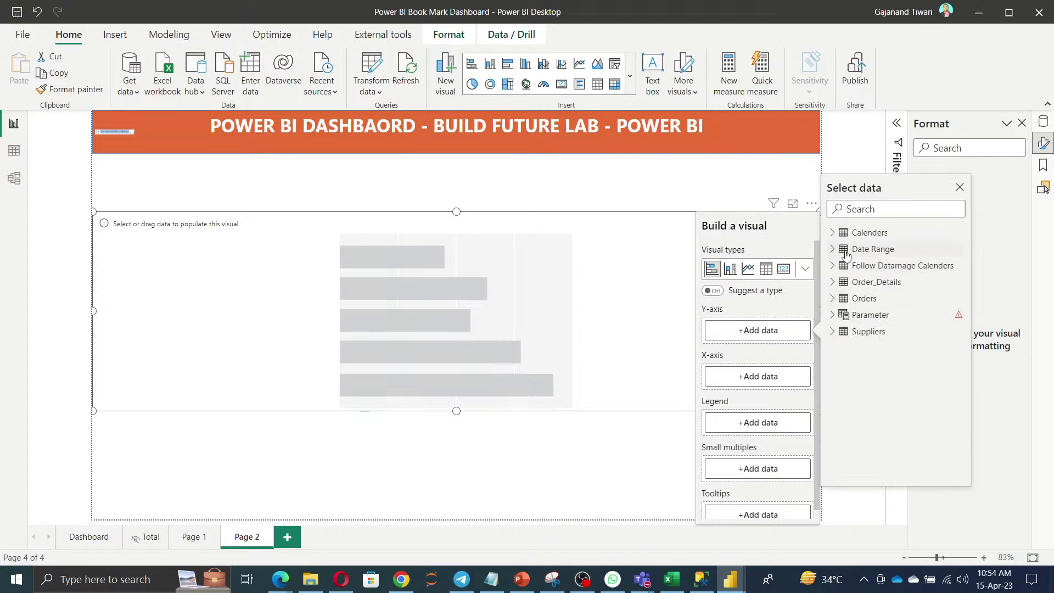
{"action": "left_click", "coordinate": [834, 282]}
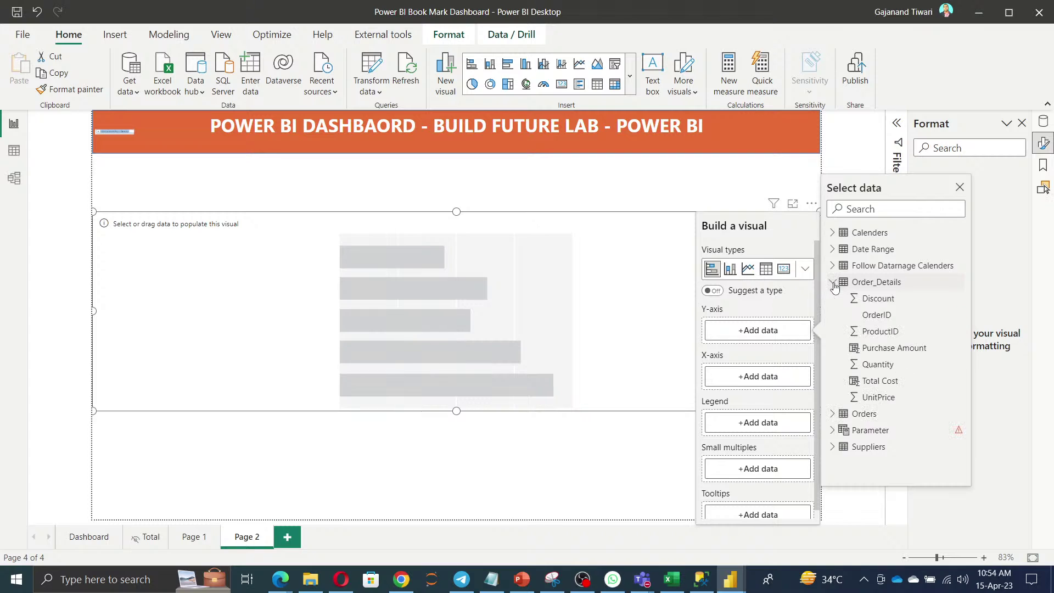
{"action": "left_click", "coordinate": [870, 316]}
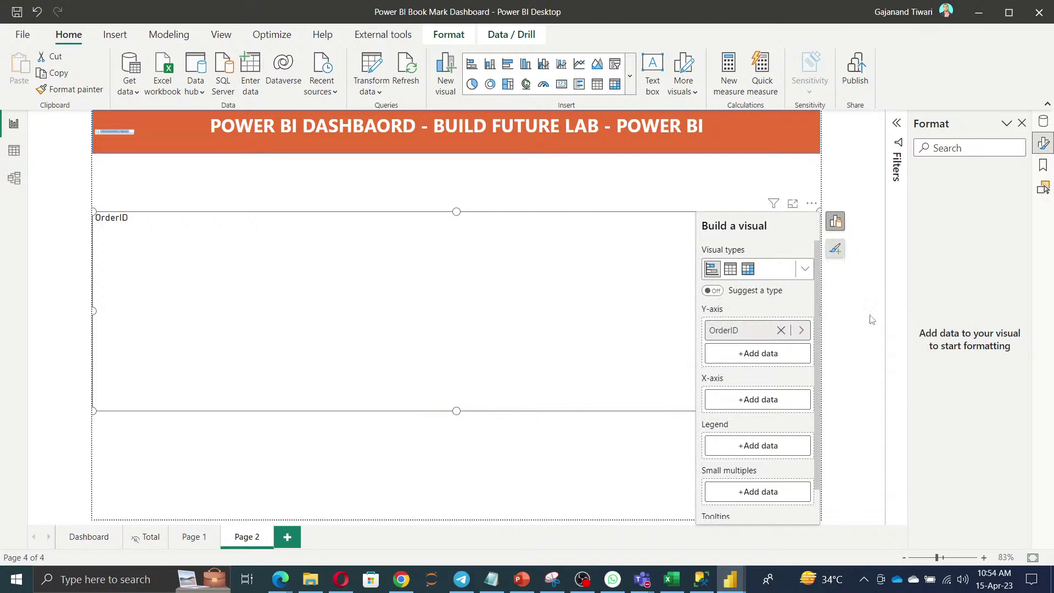
{"action": "left_click", "coordinate": [800, 331]}
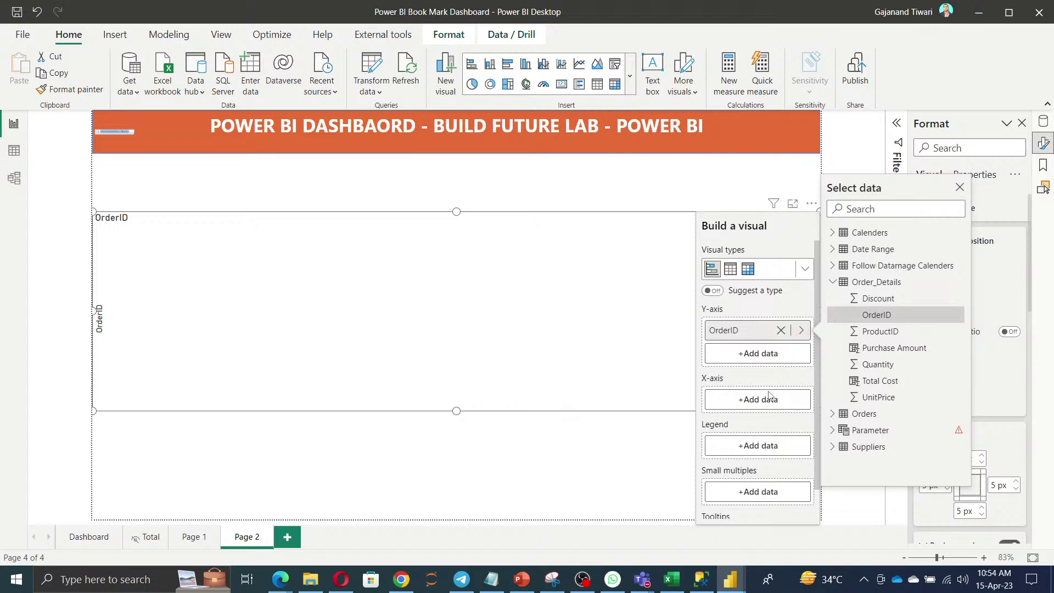
{"action": "left_click", "coordinate": [780, 331]}
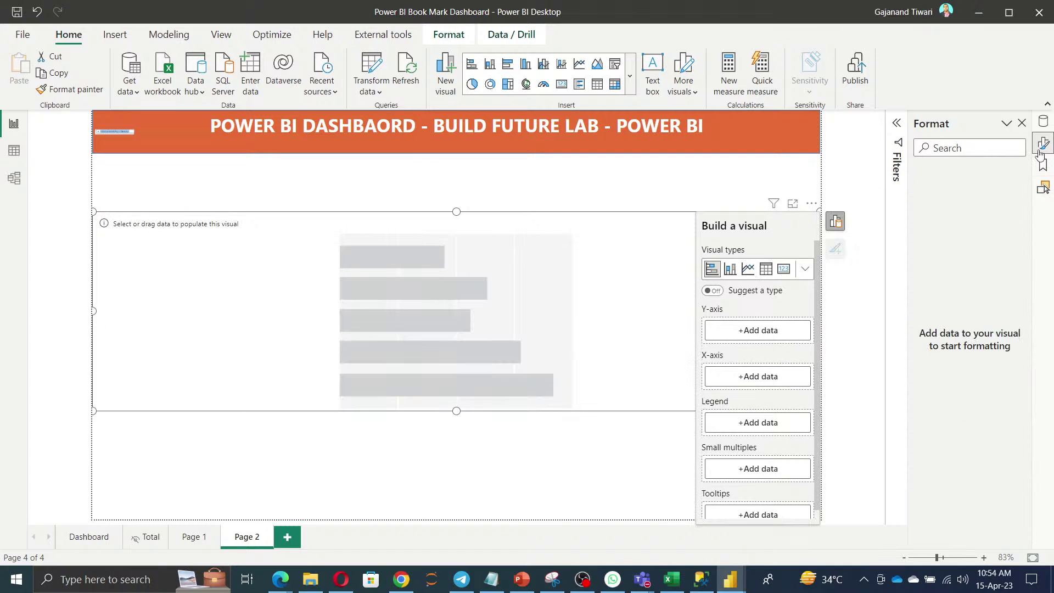
Add the Purchase Amount and Quantity fields from the Order_Details table to the stacked bar chart's X-axis
{"action": "left_click", "coordinate": [1045, 124]}
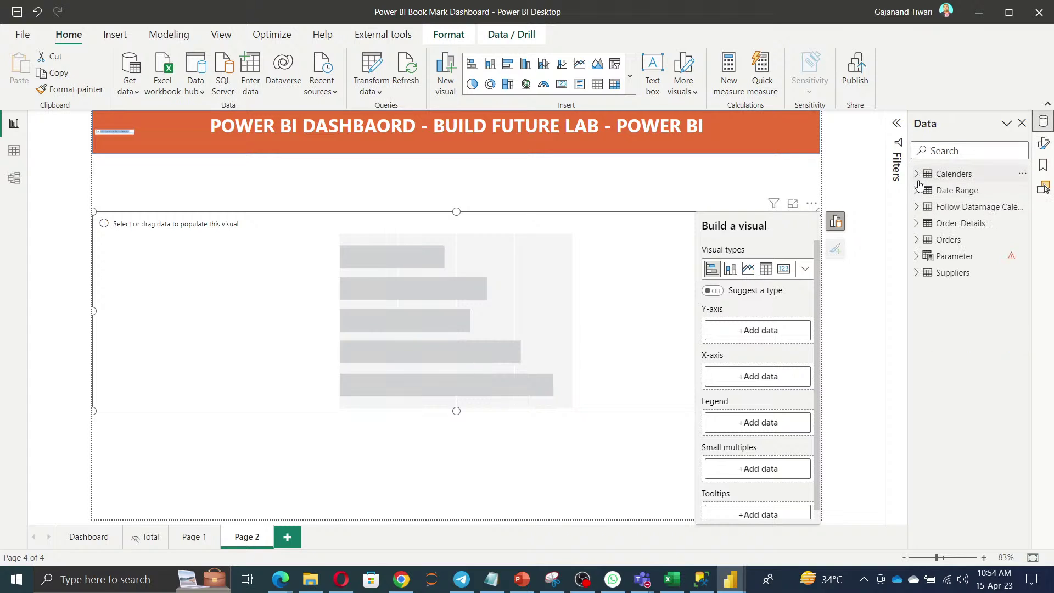
{"action": "left_click", "coordinate": [916, 223]}
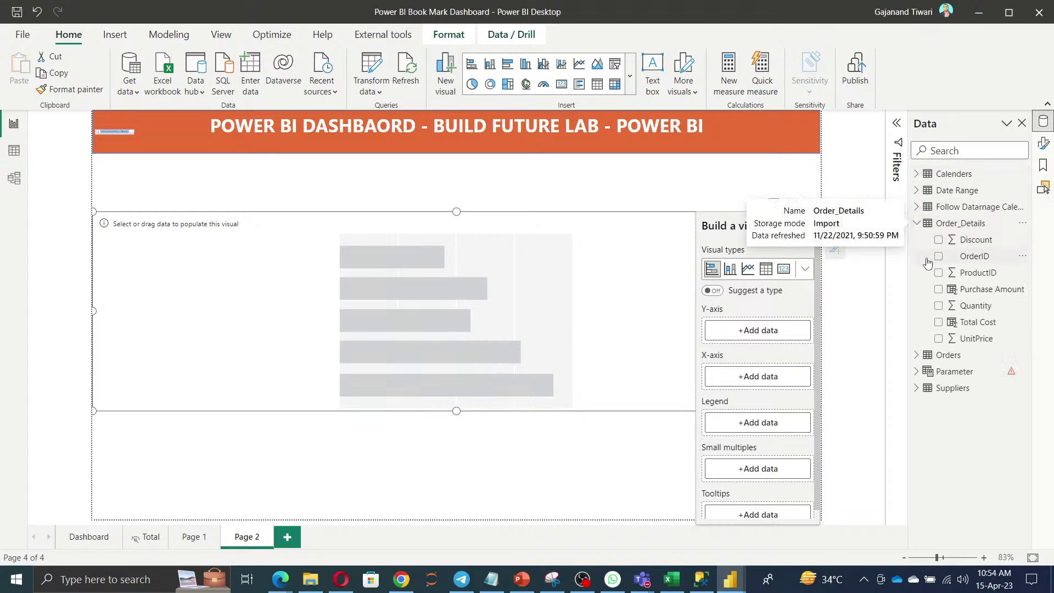
{"action": "left_click", "coordinate": [939, 289]}
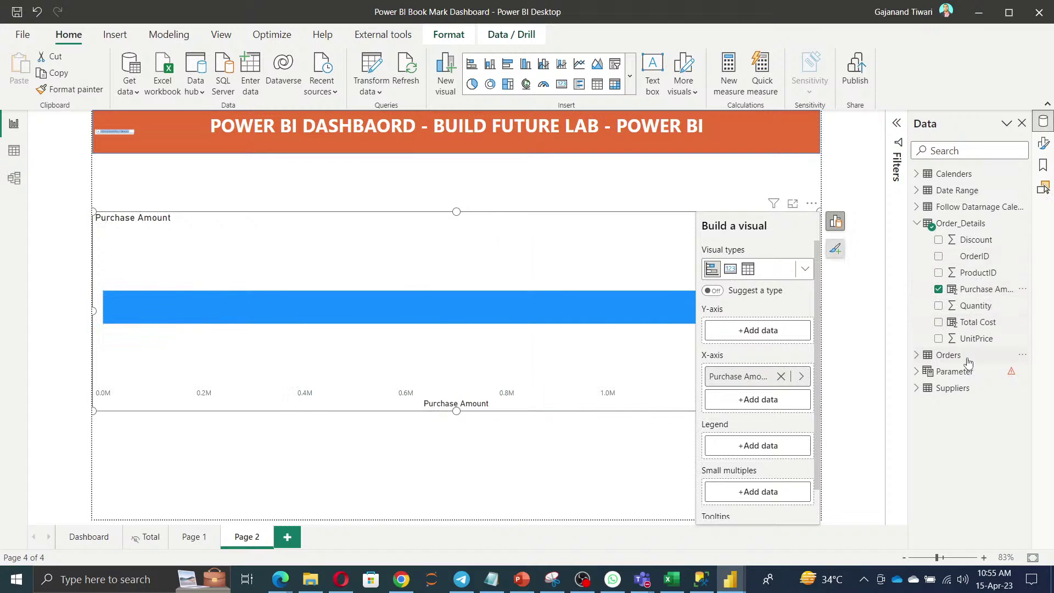
{"action": "left_click", "coordinate": [939, 306]}
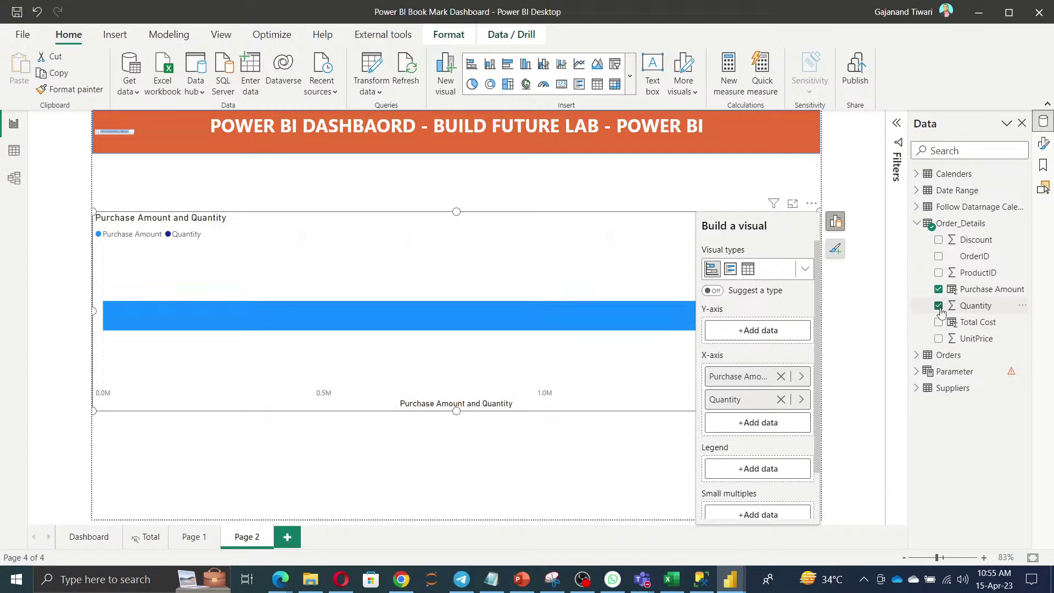
Try OrderID as the chart's Y-axis field, remove it, and use the Date field from the Calenders table instead
{"action": "left_click", "coordinate": [939, 256]}
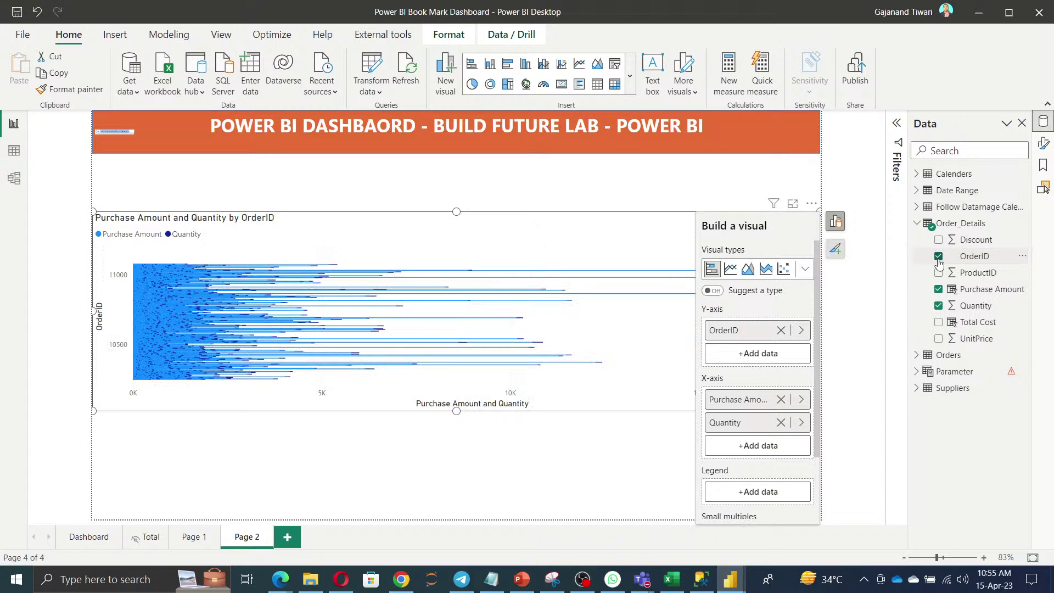
{"action": "left_click", "coordinate": [939, 258]}
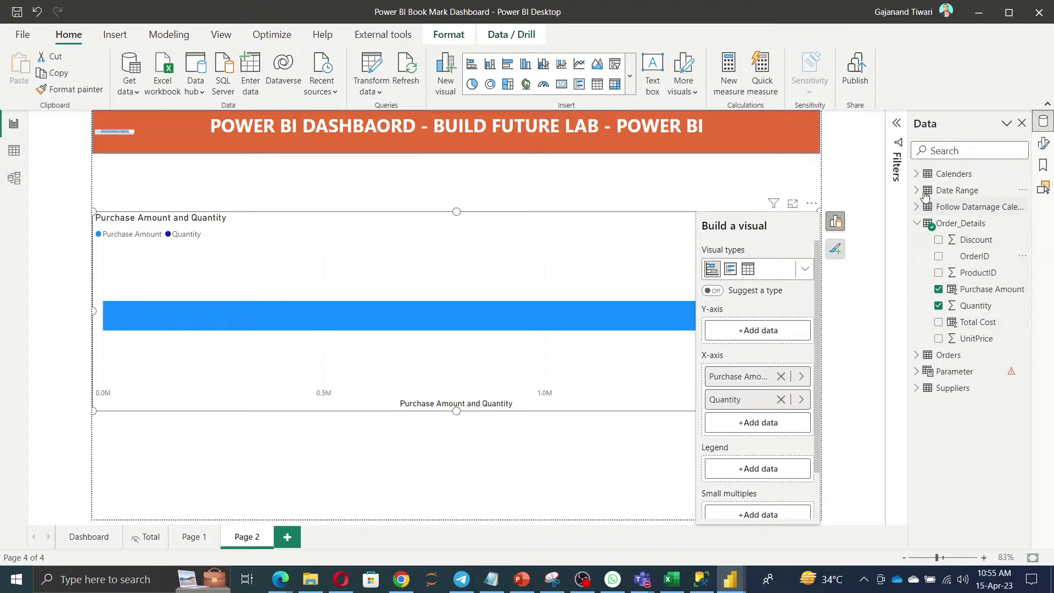
{"action": "left_click", "coordinate": [917, 175]}
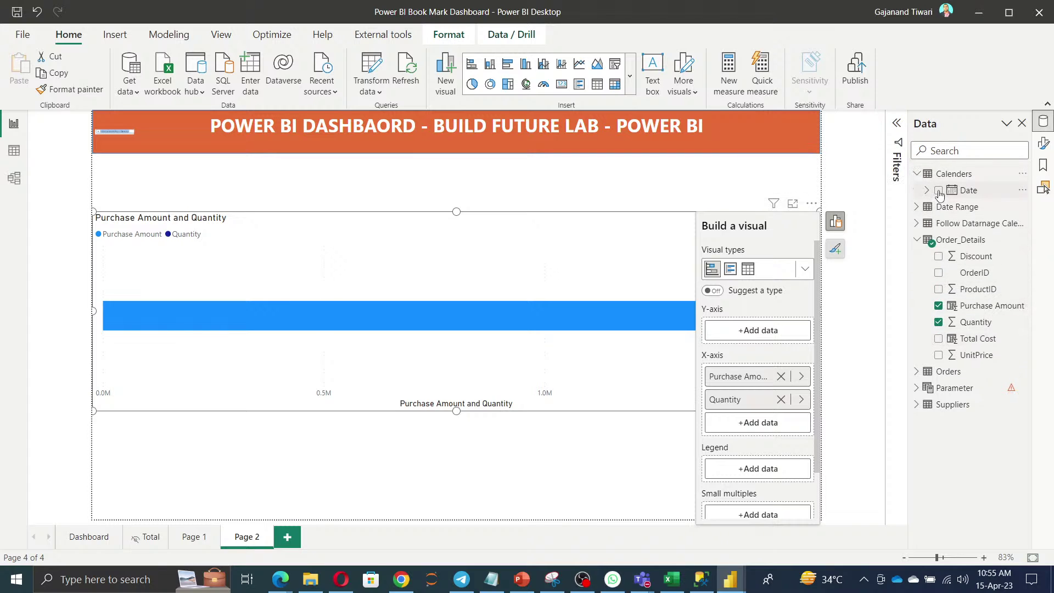
{"action": "left_click", "coordinate": [938, 191]}
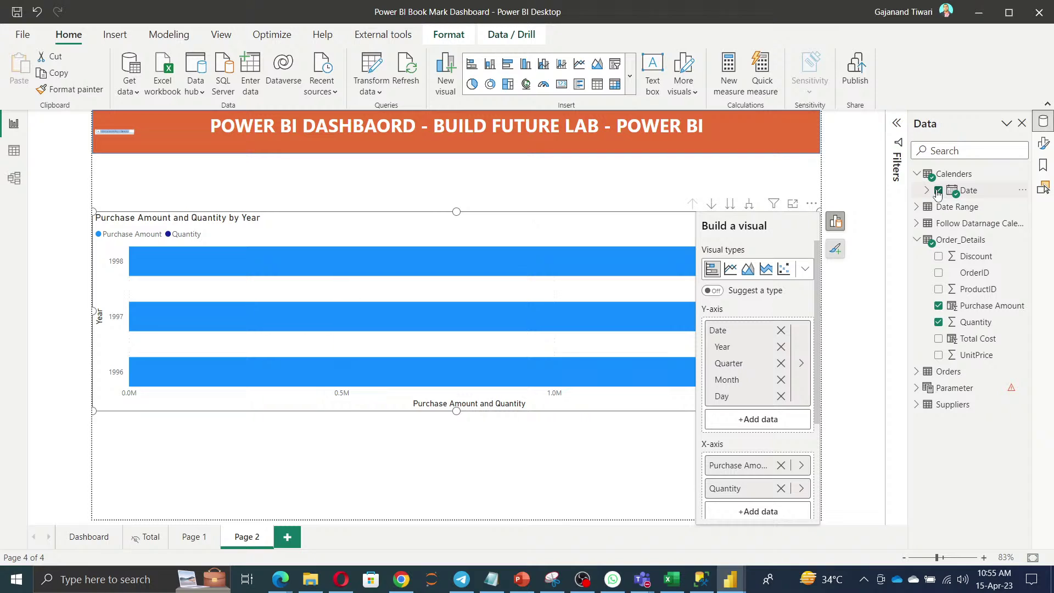
{"action": "left_click", "coordinate": [504, 466]}
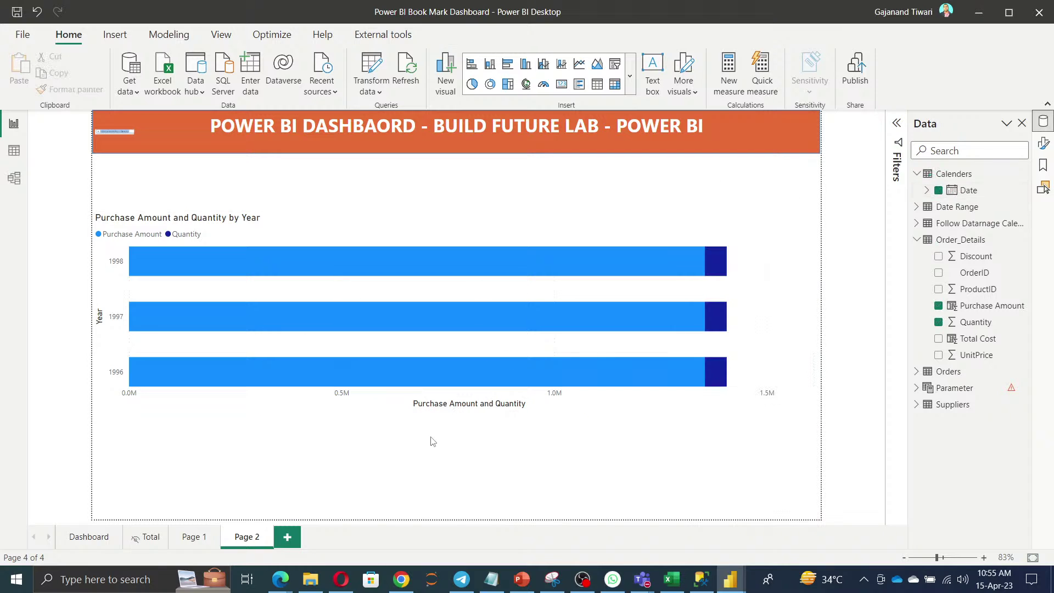
{"action": "left_click", "coordinate": [786, 343]}
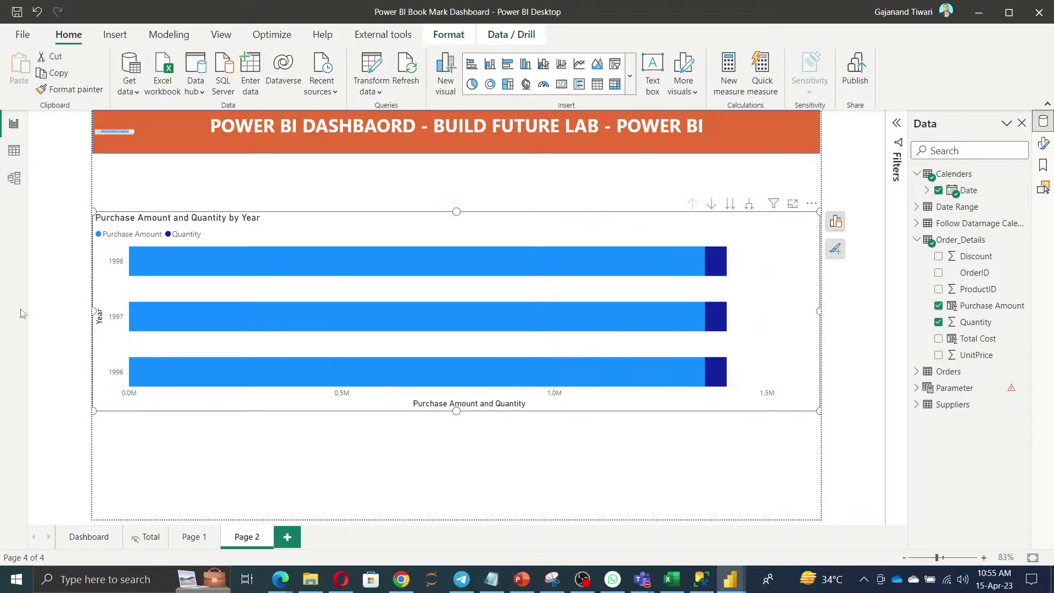
Examine the tables, their fields and their relationships across the data model diagram, from Orders to Date Range
{"action": "left_click", "coordinate": [16, 181]}
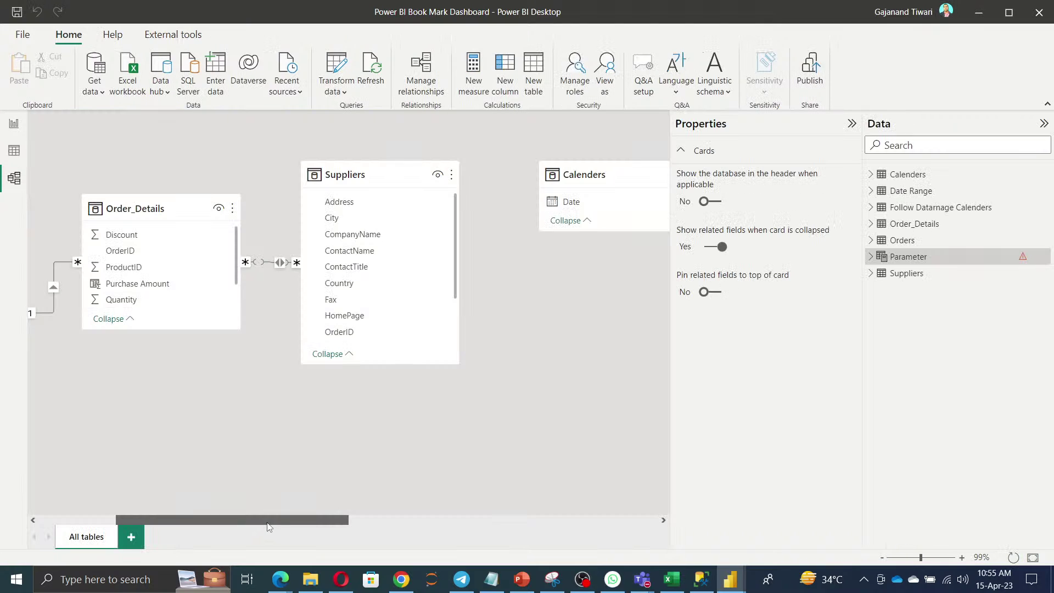
{"action": "left_click_drag", "start_coordinate": [269, 520], "coordinate": [285, 539]}
{"action": "scroll", "coordinate": [333, 333], "scroll_direction": "down", "scroll_amount": 3}
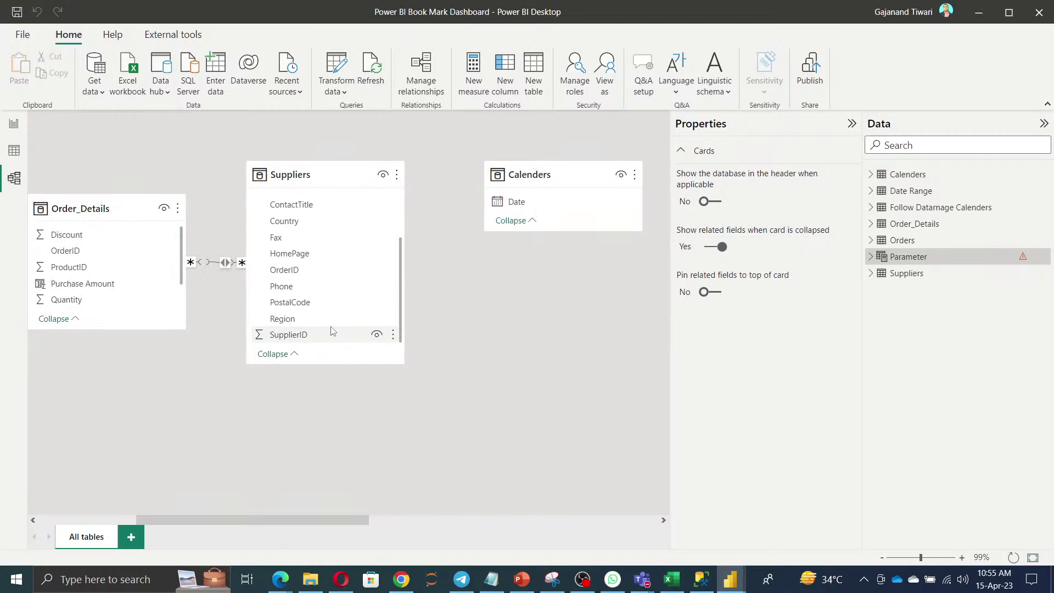
{"action": "scroll", "coordinate": [310, 331], "scroll_direction": "up", "scroll_amount": 1}
{"action": "scroll", "coordinate": [307, 330], "scroll_direction": "up", "scroll_amount": 1}
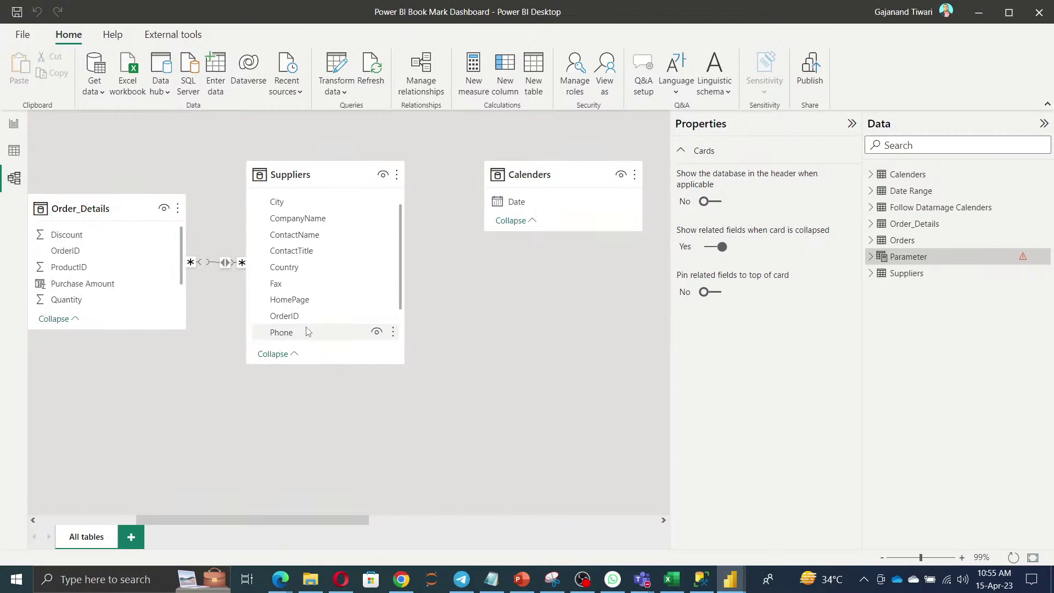
{"action": "scroll", "coordinate": [308, 331], "scroll_direction": "up", "scroll_amount": 1}
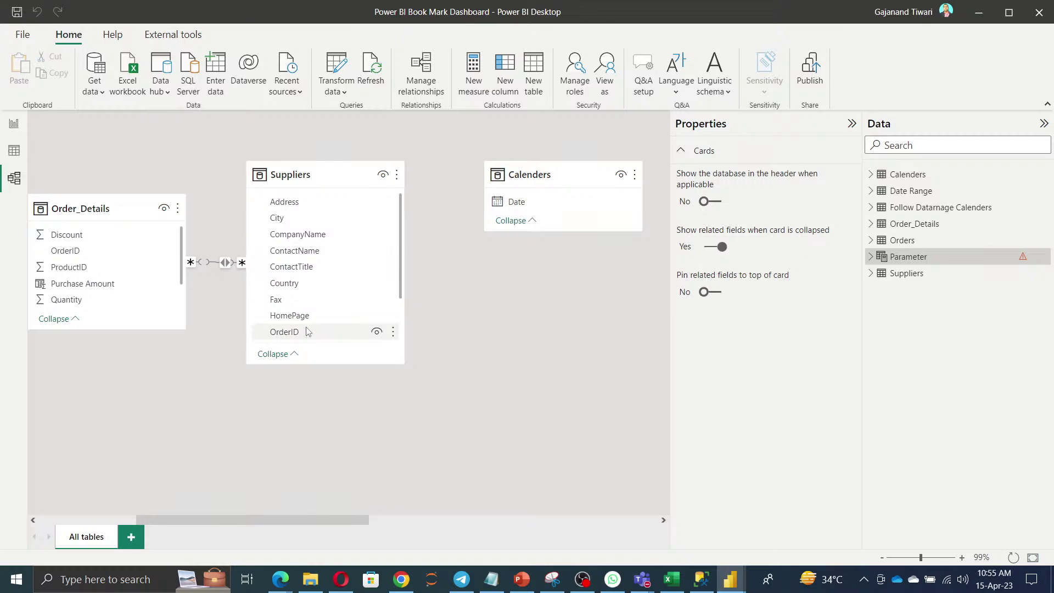
{"action": "scroll", "coordinate": [77, 291], "scroll_direction": "down", "scroll_amount": 2}
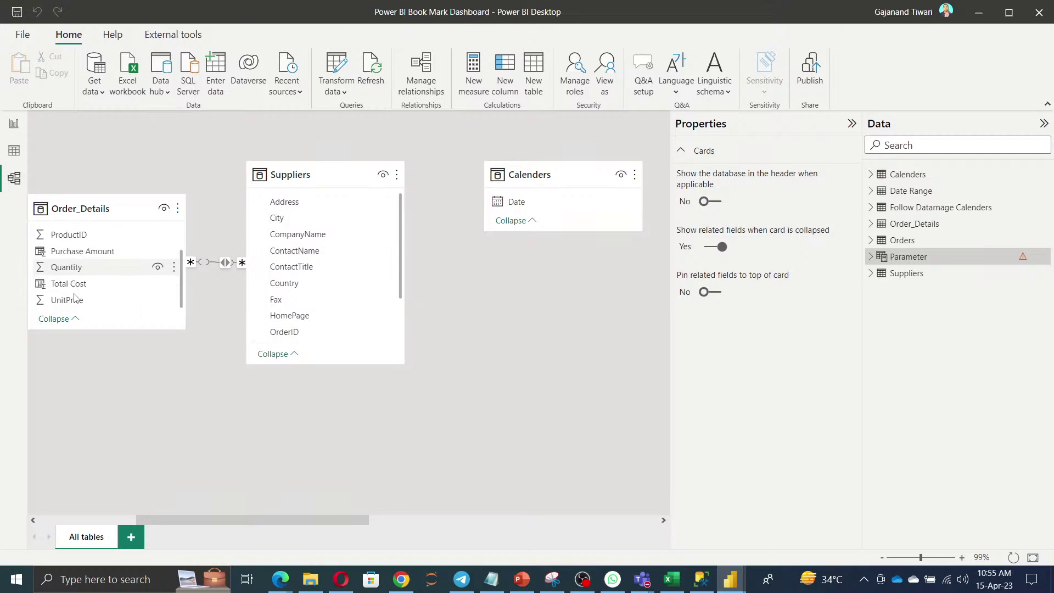
{"action": "scroll", "coordinate": [80, 272], "scroll_direction": "up", "scroll_amount": 2}
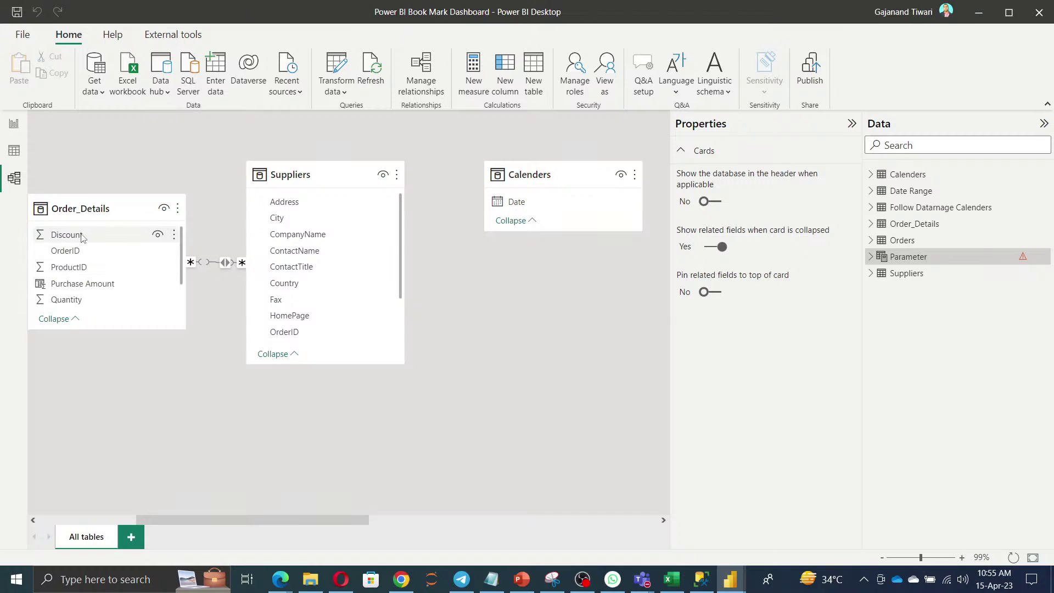
{"action": "scroll", "coordinate": [76, 275], "scroll_direction": "down", "scroll_amount": 2}
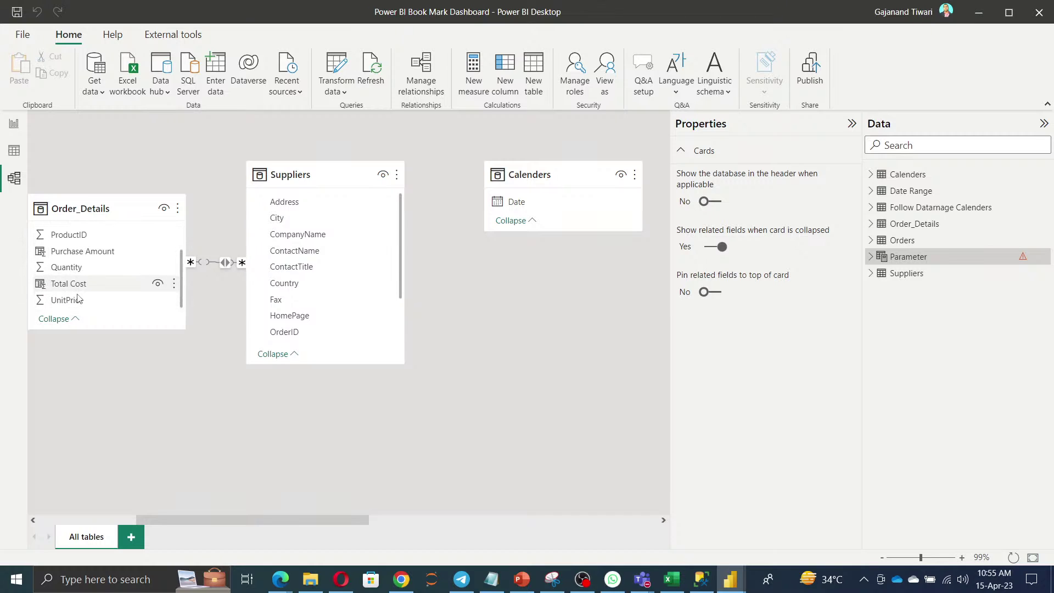
{"action": "left_click_drag", "start_coordinate": [255, 518], "coordinate": [149, 521]}
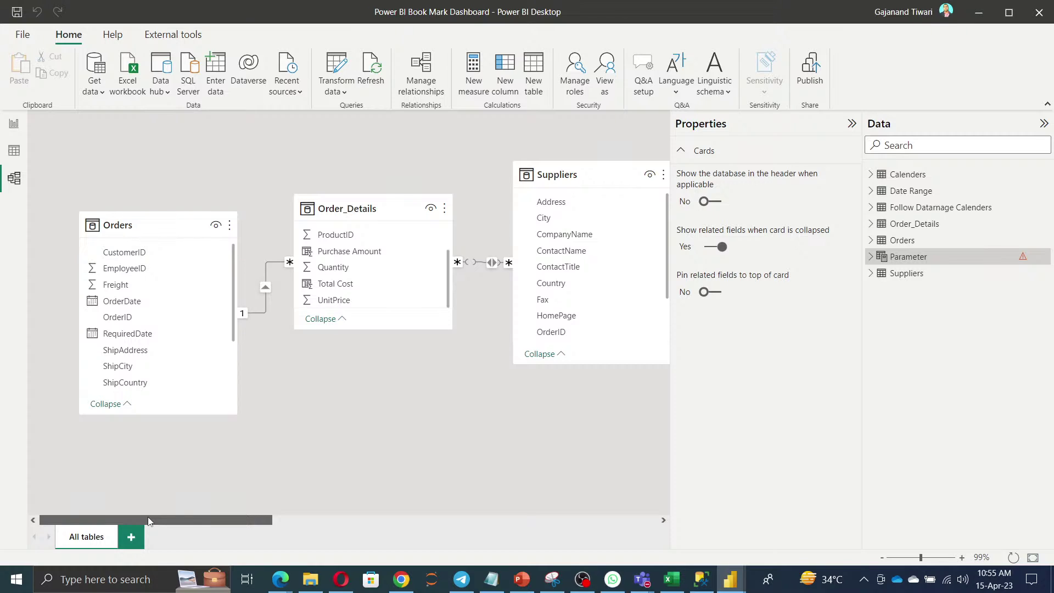
{"action": "left_click_drag", "start_coordinate": [149, 522], "coordinate": [430, 522]}
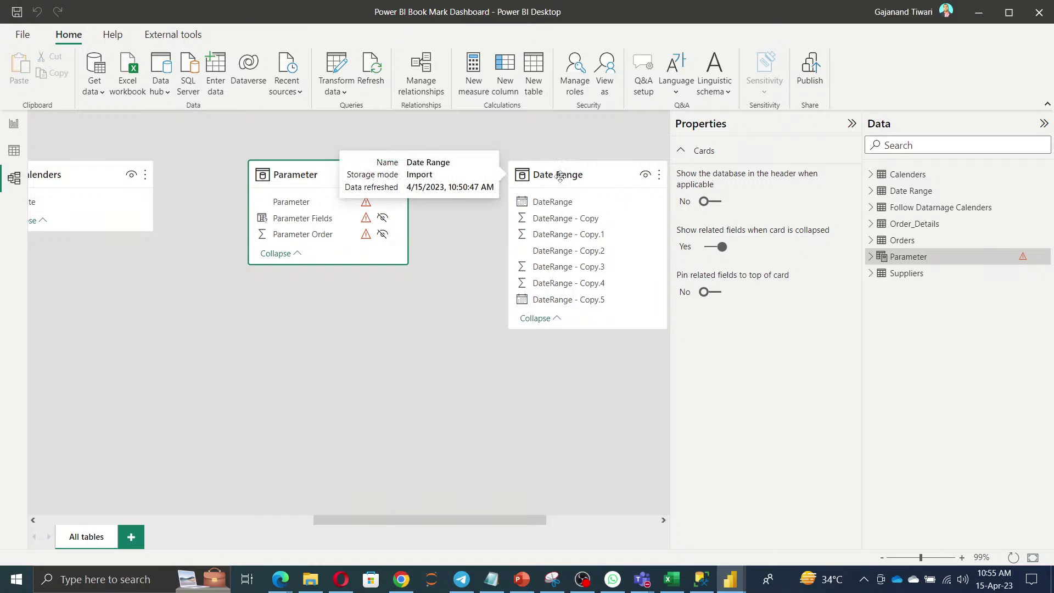
Move the Calenders table in the model diagram to the empty space directly below Order_Details
{"action": "left_click_drag", "start_coordinate": [390, 520], "coordinate": [290, 519]}
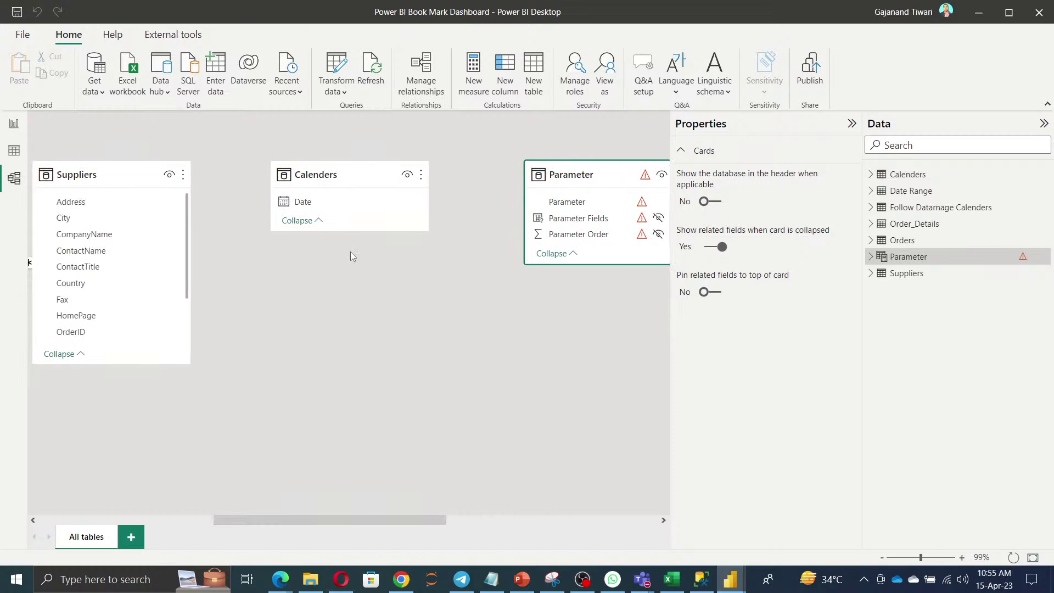
{"action": "left_click_drag", "start_coordinate": [362, 184], "coordinate": [324, 540]}
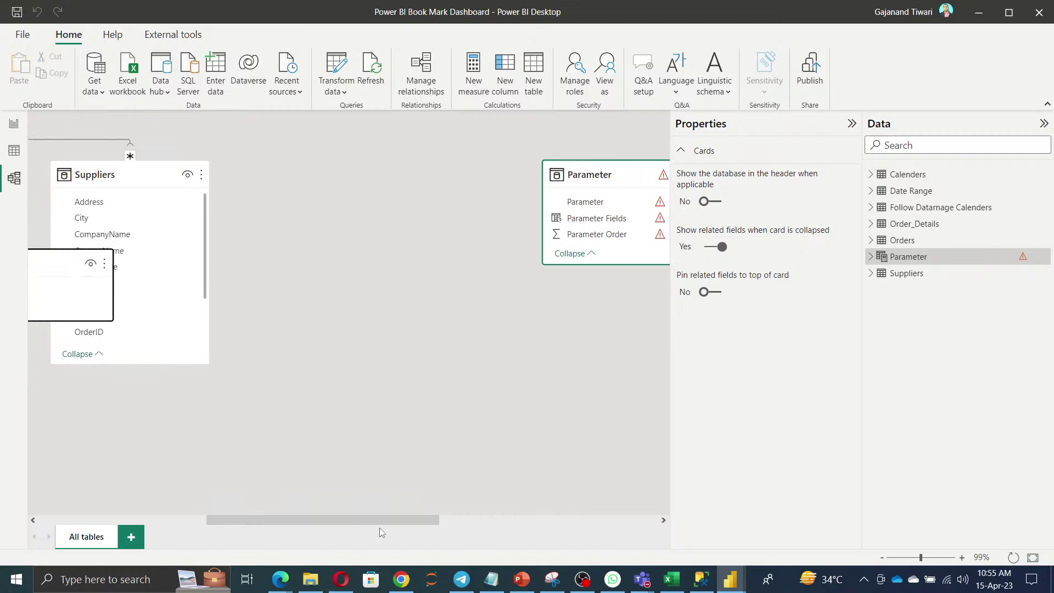
{"action": "left_click_drag", "start_coordinate": [380, 523], "coordinate": [237, 522]}
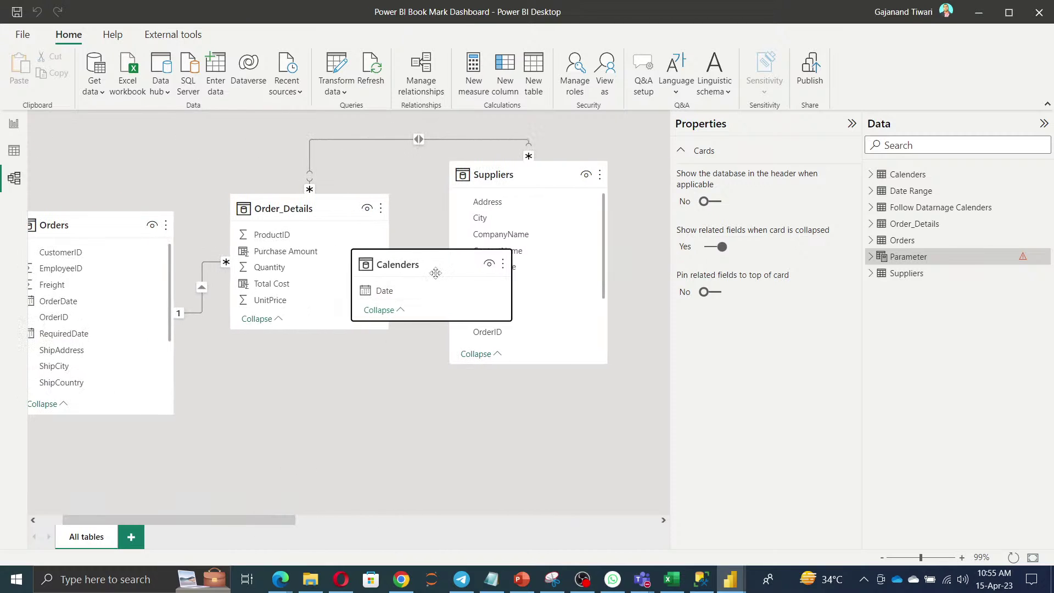
{"action": "left_click_drag", "start_coordinate": [435, 273], "coordinate": [324, 406]}
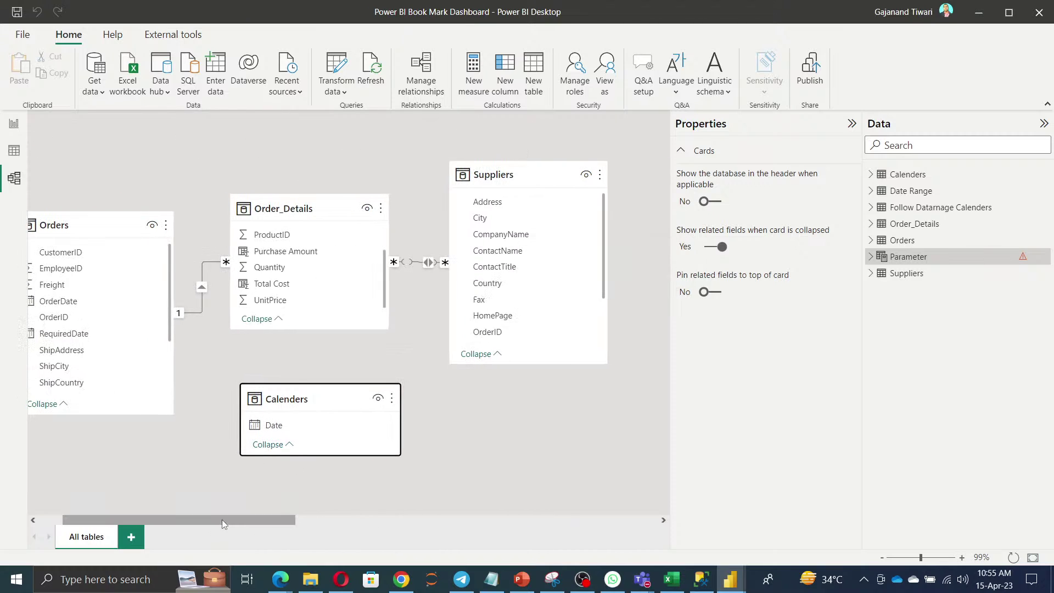
{"action": "left_click_drag", "start_coordinate": [222, 519], "coordinate": [199, 519]}
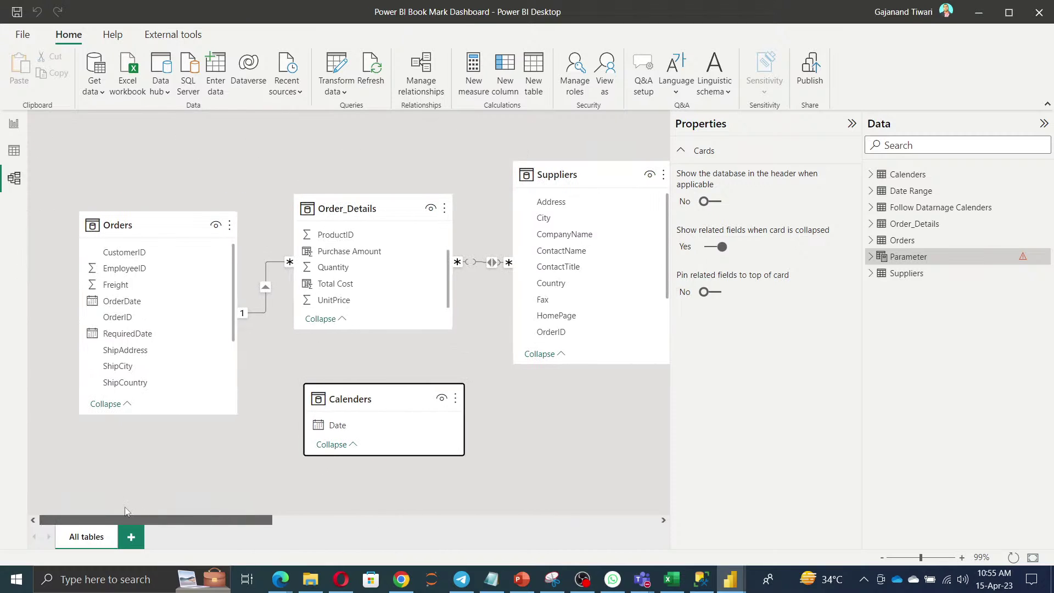
Set the cross filter direction of the OrderID relationship between Order_Details and Orders to Both
{"action": "left_click", "coordinate": [264, 289]}
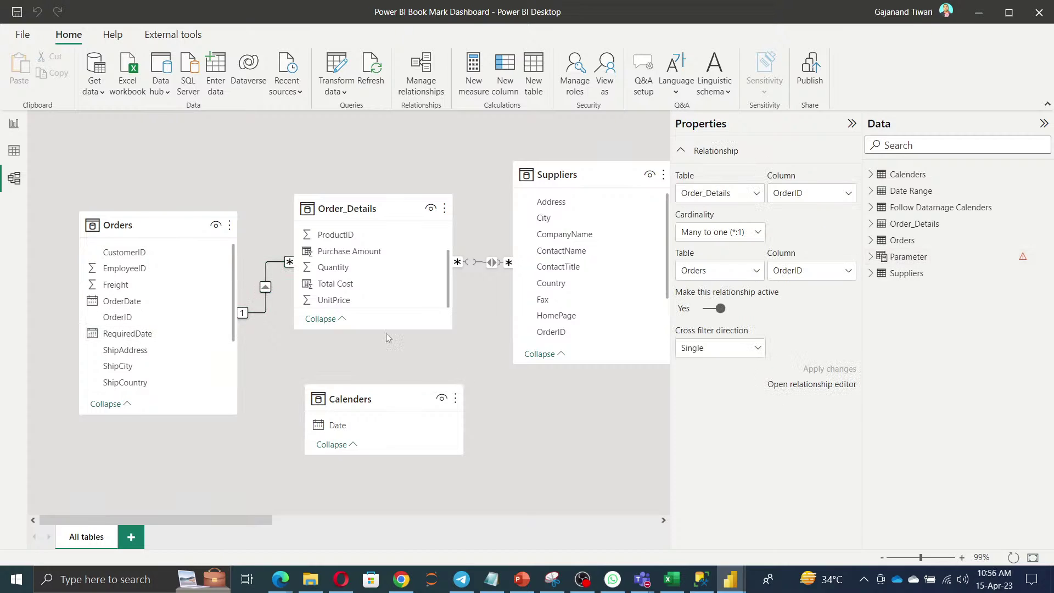
{"action": "left_click", "coordinate": [812, 384]}
{"action": "left_click", "coordinate": [593, 392]}
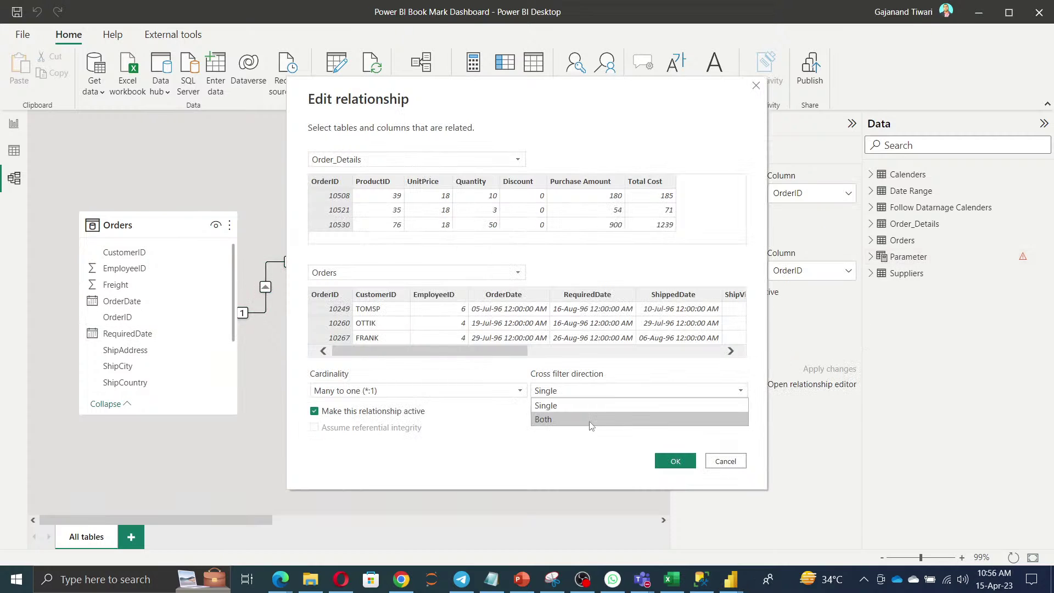
{"action": "left_click", "coordinate": [593, 417]}
{"action": "left_click", "coordinate": [675, 461]}
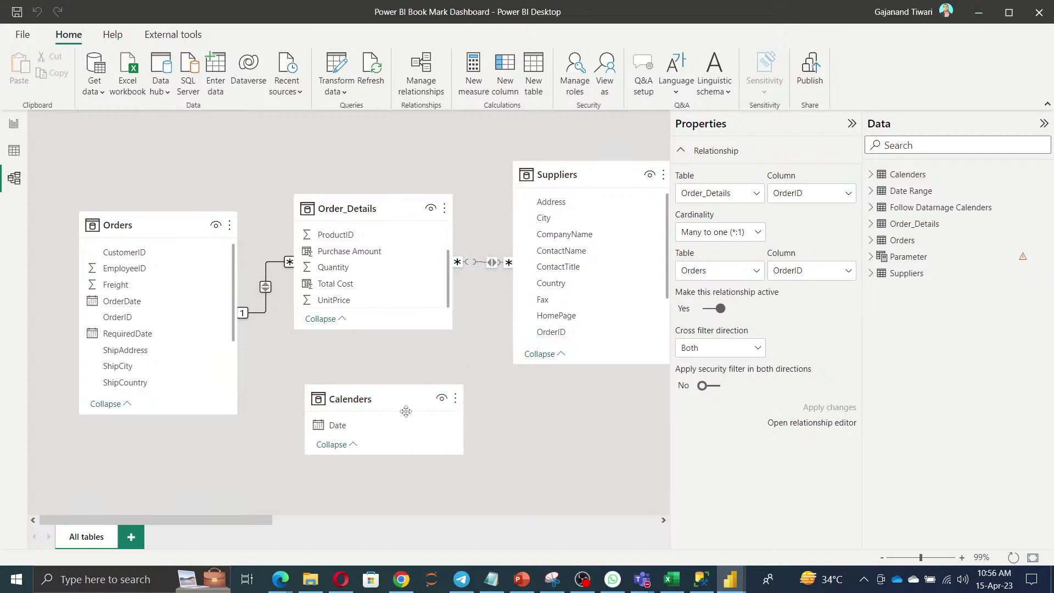
Relate the Calenders Date field to OrderDate in Orders and set that relationship's cross filter direction to Both
{"action": "left_click_drag", "start_coordinate": [349, 431], "coordinate": [127, 303]}
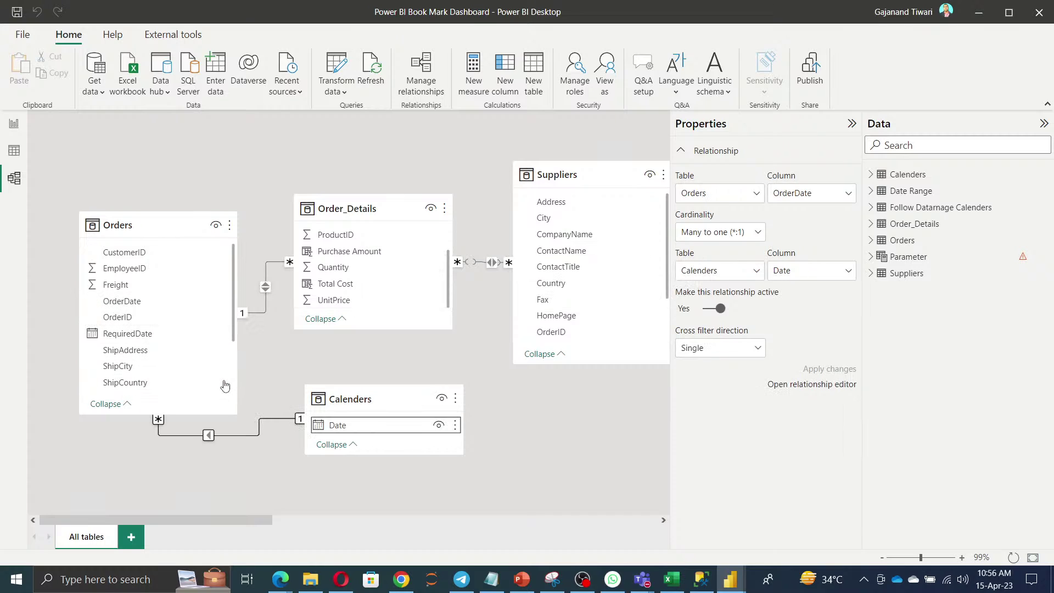
{"action": "double_click", "coordinate": [209, 437]}
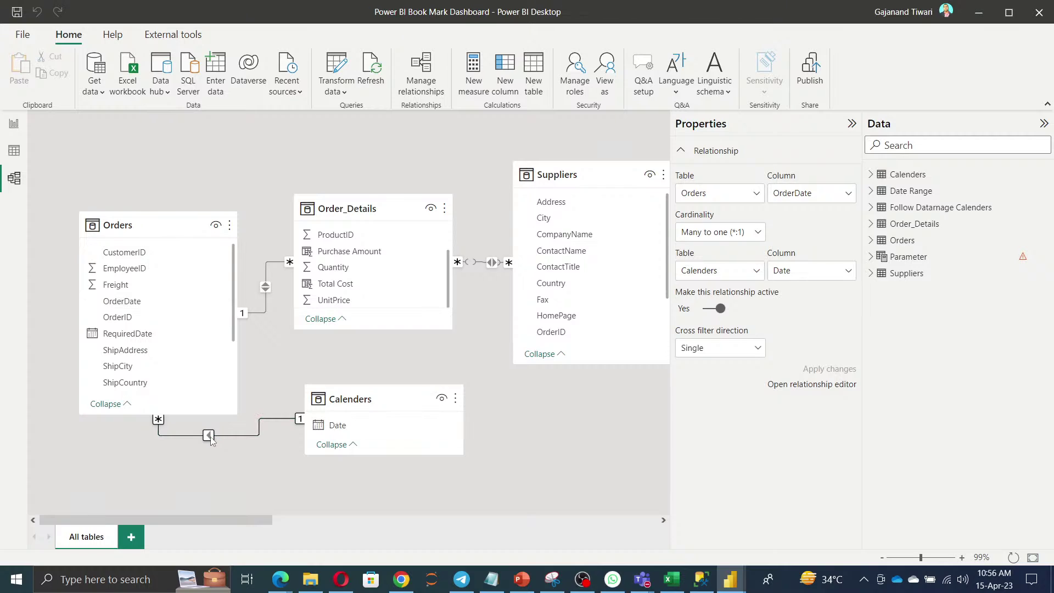
{"action": "left_click", "coordinate": [586, 391]}
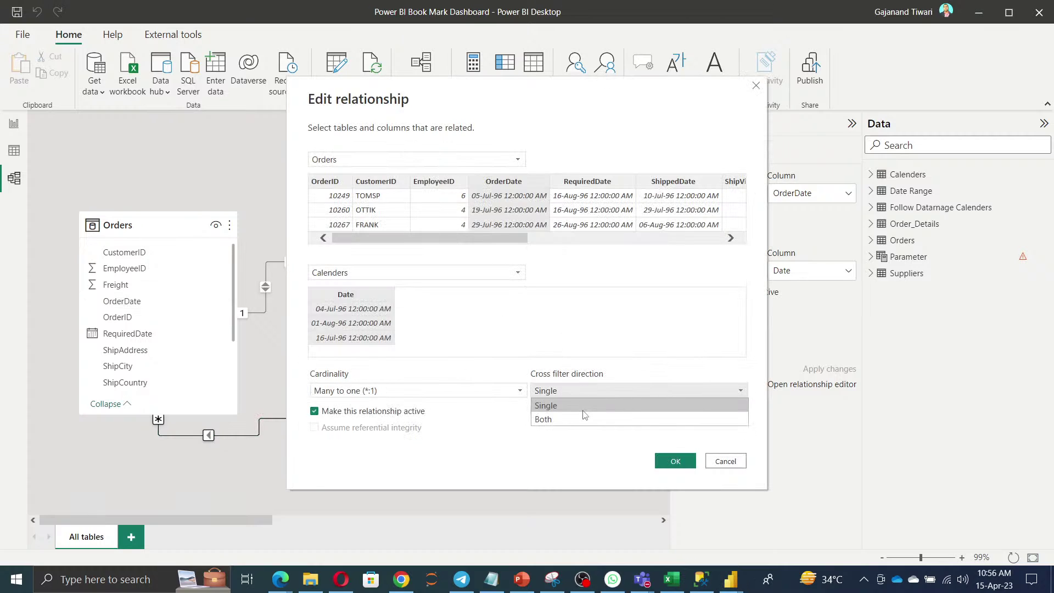
{"action": "left_click", "coordinate": [581, 416]}
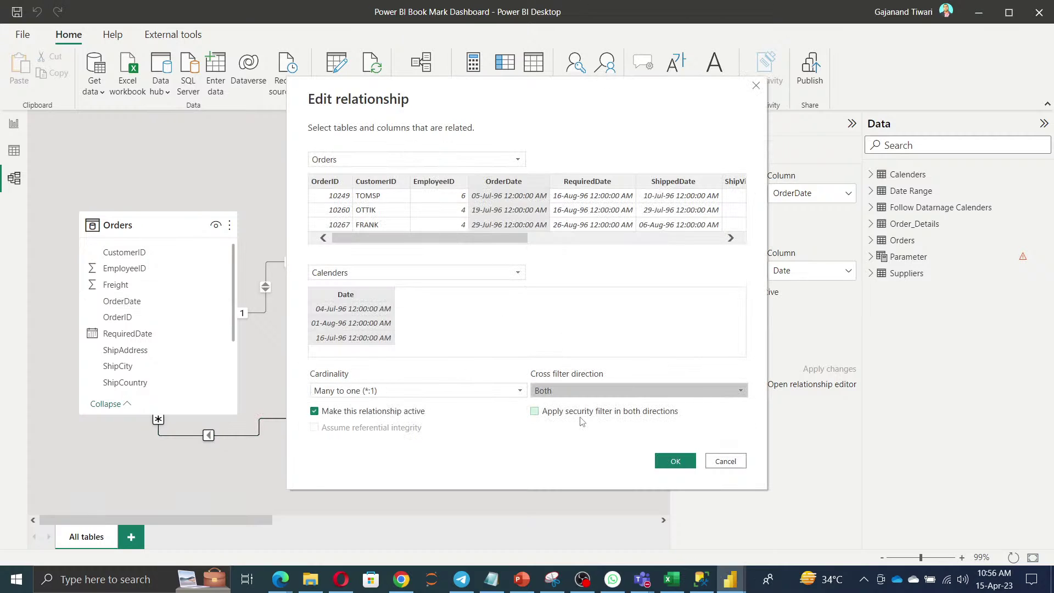
{"action": "left_click", "coordinate": [685, 468]}
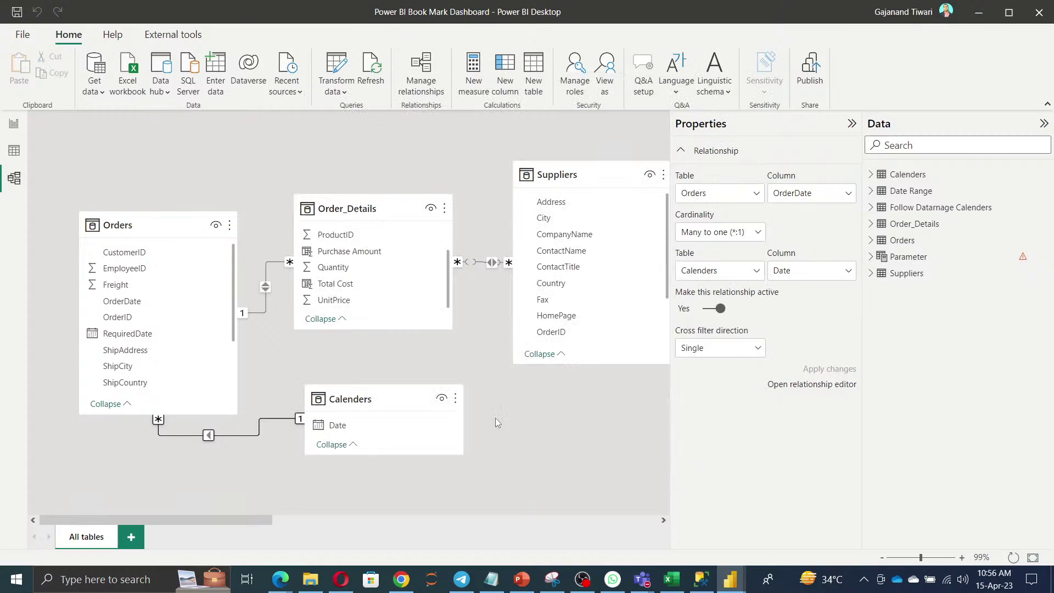
{"action": "left_click", "coordinate": [851, 124]}
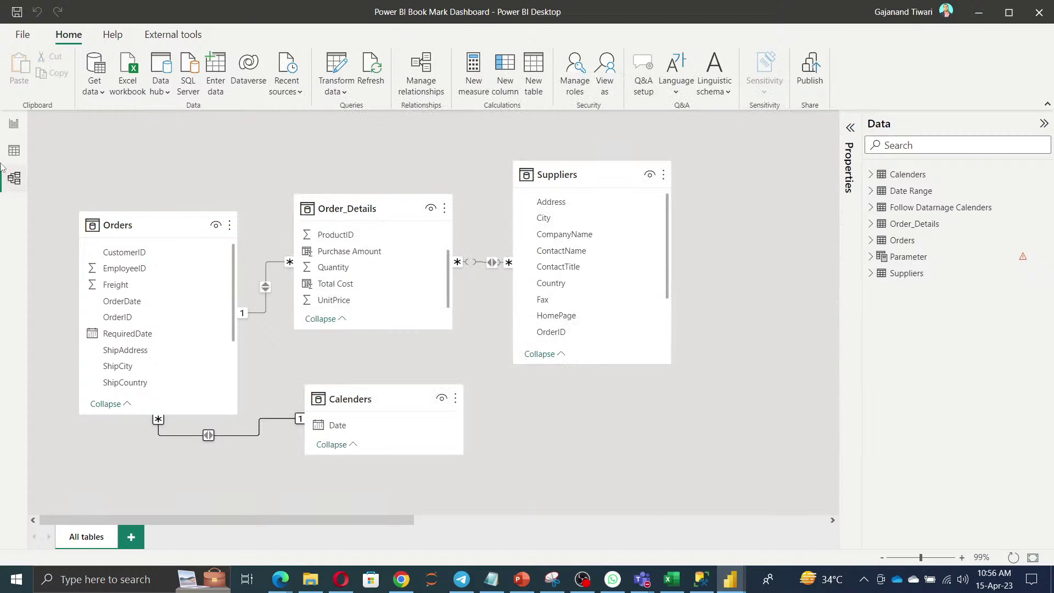
In the report view, shrink the Purchase Amount and Quantity chart to about 577 by 322 and place it just below the banner's left end
{"action": "left_click", "coordinate": [15, 123]}
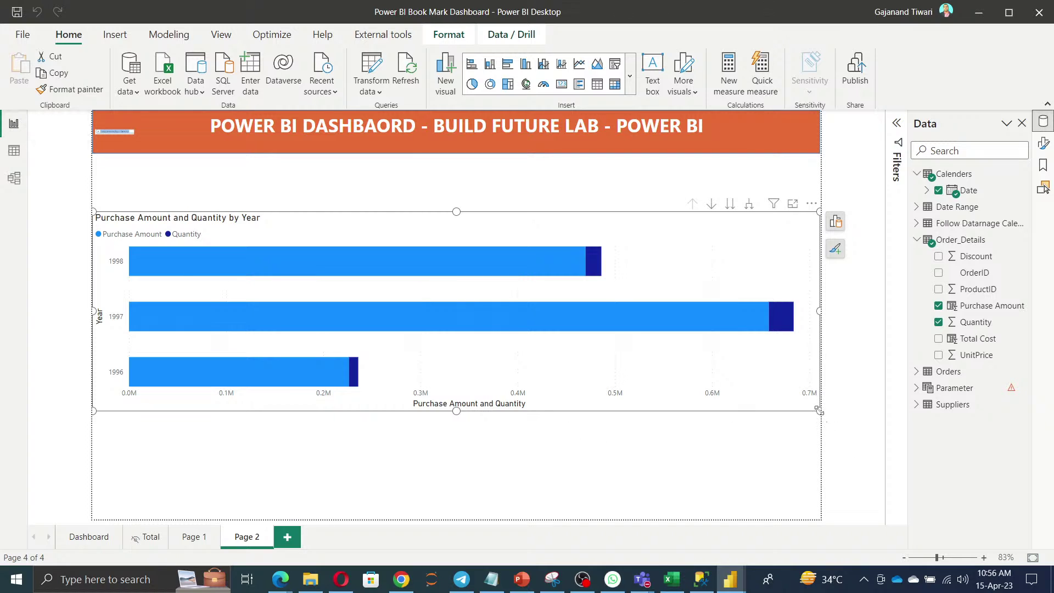
{"action": "left_click_drag", "start_coordinate": [819, 410], "coordinate": [475, 448]}
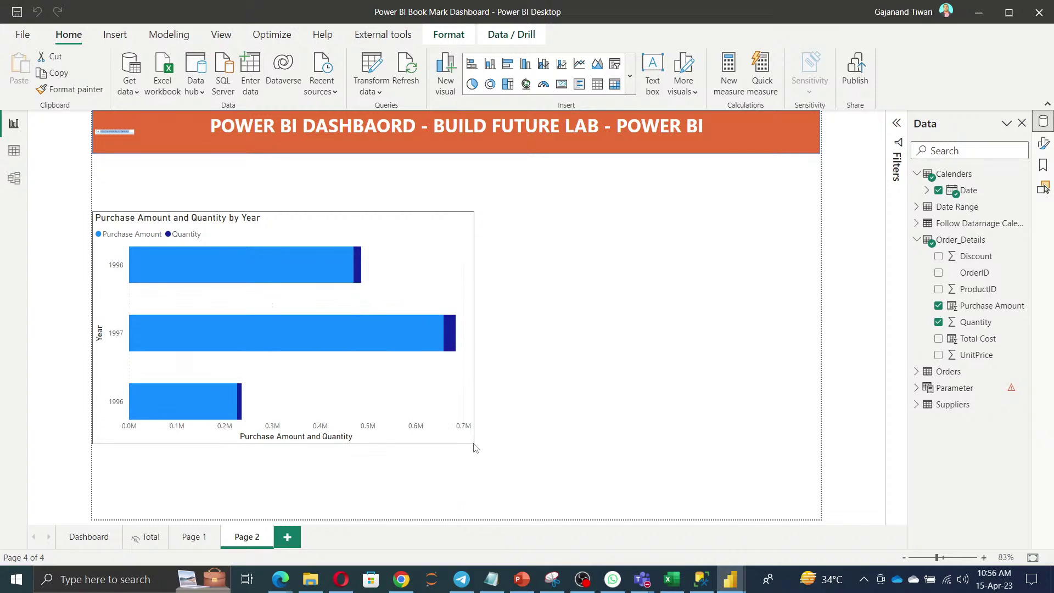
{"action": "left_click_drag", "start_coordinate": [309, 349], "coordinate": [315, 295]}
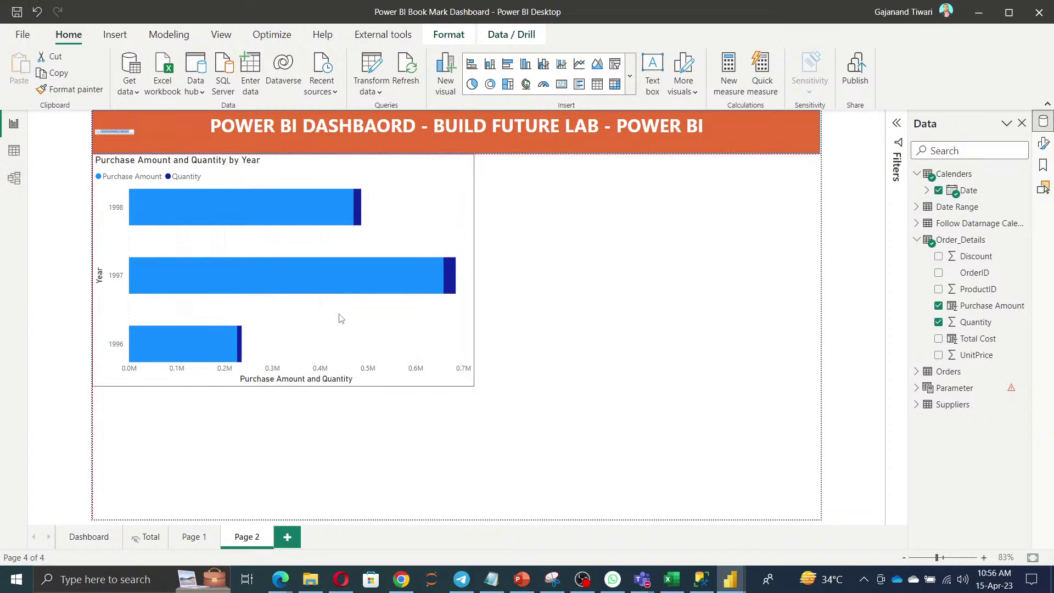
{"action": "left_click_drag", "start_coordinate": [476, 387], "coordinate": [421, 336]}
{"action": "mouse_move", "coordinate": [331, 295]}
{"action": "left_mouse_down"}
{"action": "mouse_move", "coordinate": [332, 305]}
{"action": "mouse_move", "coordinate": [343, 297]}
{"action": "left_mouse_up"}
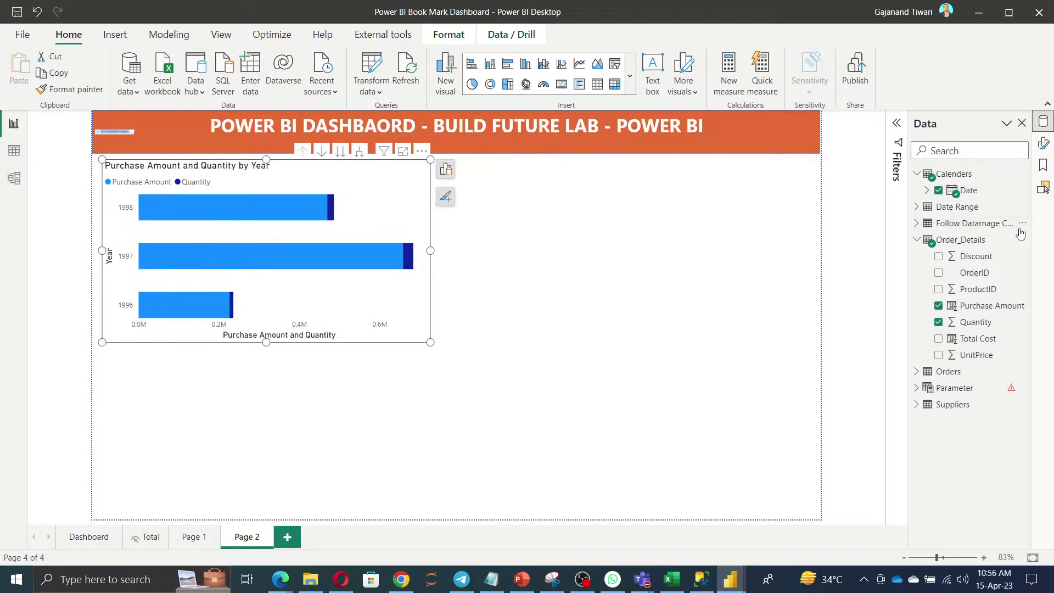
Turn on the visual border for the Purchase Amount and Quantity chart and colour it blue
{"action": "left_click", "coordinate": [1042, 145]}
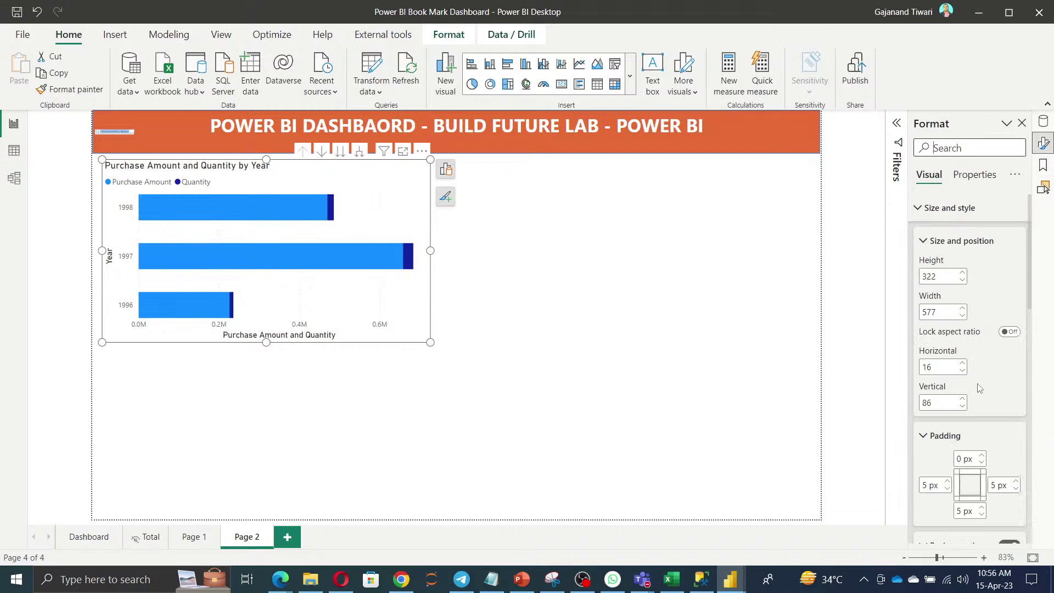
{"action": "scroll", "coordinate": [990, 428], "scroll_direction": "down", "scroll_amount": 5}
{"action": "left_click", "coordinate": [1015, 295]}
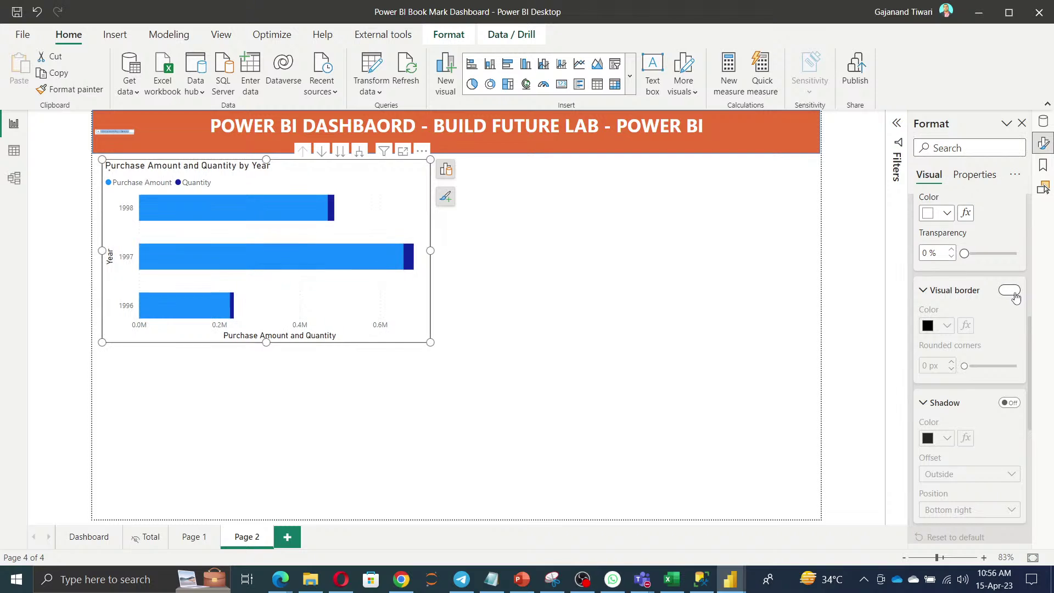
{"action": "left_click", "coordinate": [948, 326]}
{"action": "left_click", "coordinate": [886, 269]}
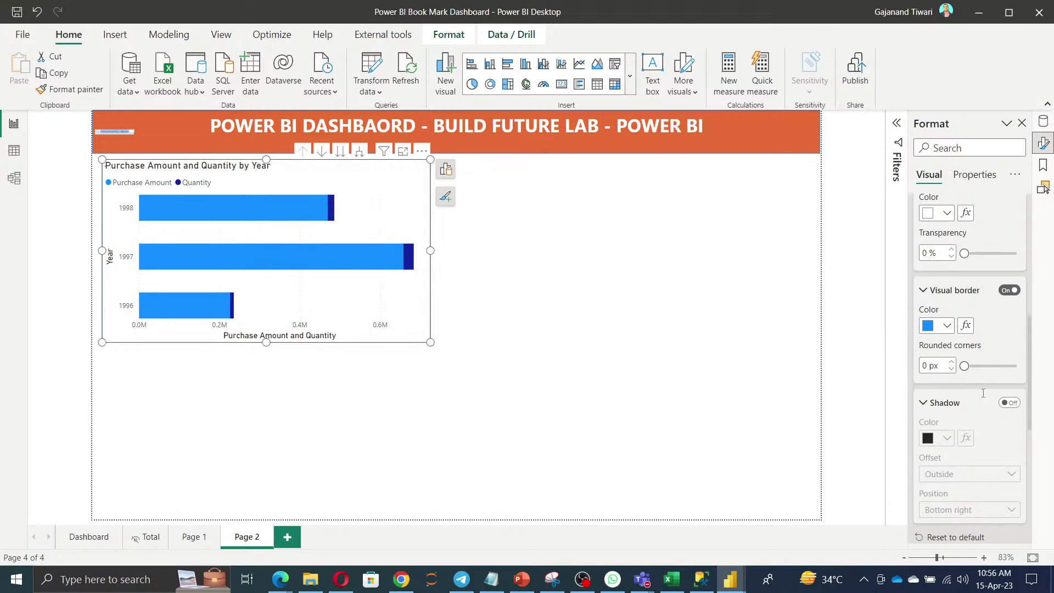
Turn on the chart's shadow, colour it orange and set its offset to Inside
{"action": "left_click", "coordinate": [1009, 402]}
{"action": "left_click", "coordinate": [947, 437]}
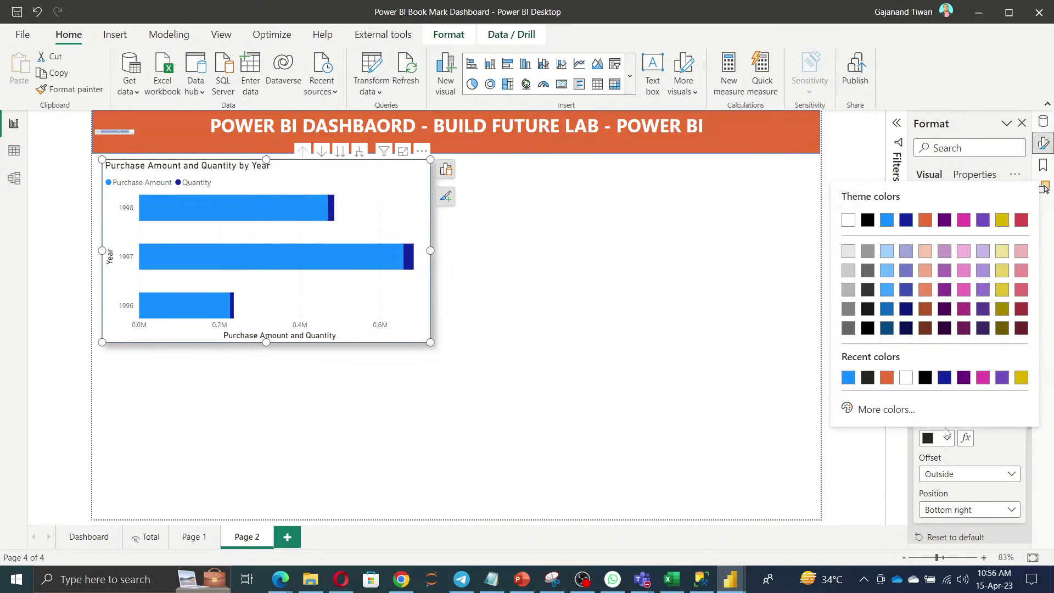
{"action": "left_click", "coordinate": [887, 377]}
{"action": "left_click", "coordinate": [972, 479]}
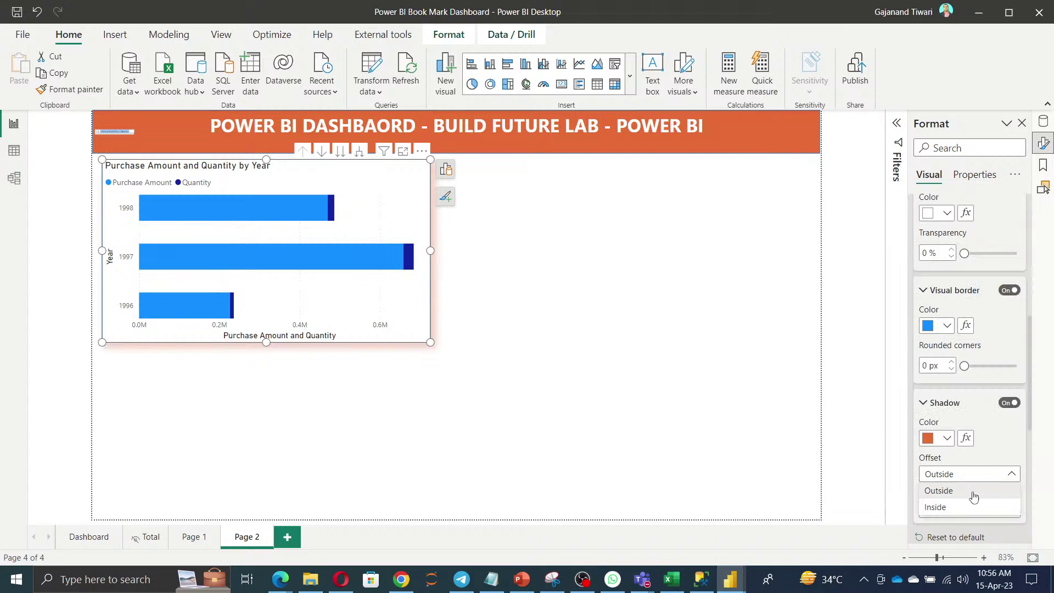
{"action": "left_click", "coordinate": [972, 507]}
{"action": "left_click", "coordinate": [644, 446]}
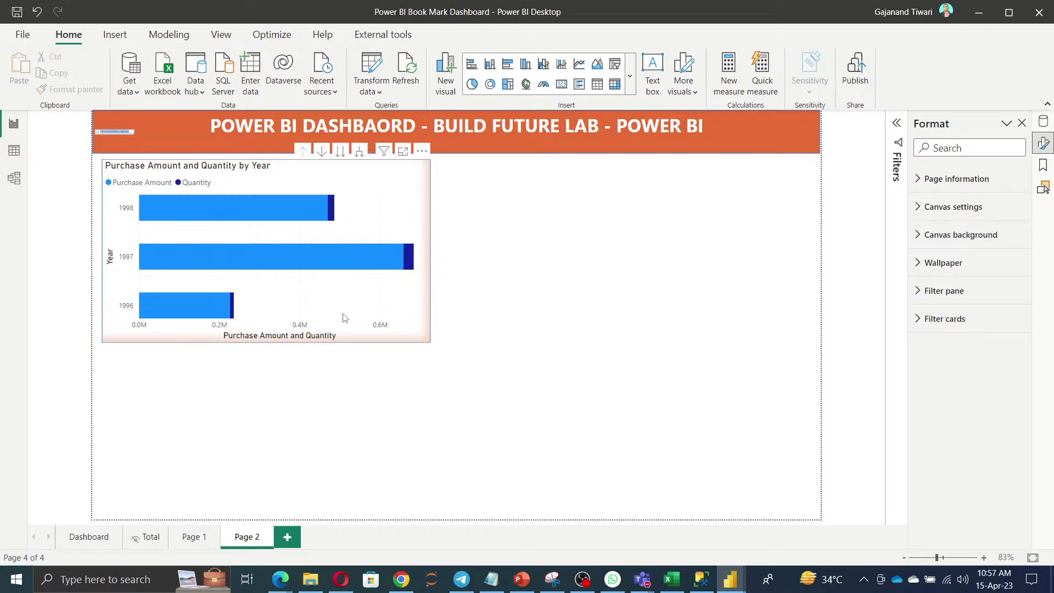
Reduce the chart to about 536 by 308, then duplicate it and place the copy beside it at horizontal 730, vertical 86
{"action": "left_click", "coordinate": [427, 340]}
{"action": "left_click_drag", "start_coordinate": [430, 341], "coordinate": [407, 335]}
{"action": "key", "text": "ctrl+c"}
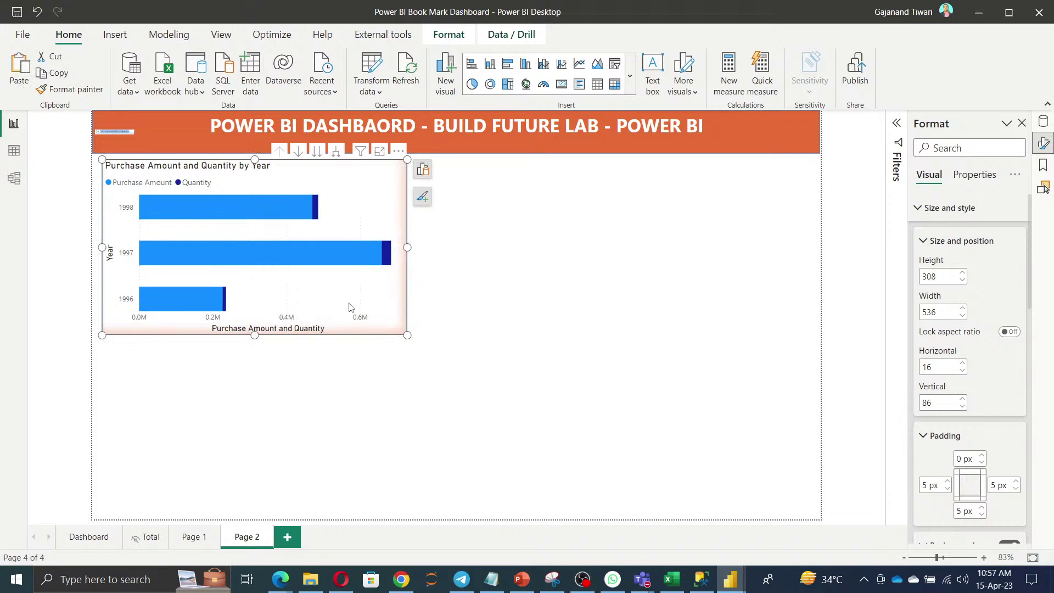
{"action": "key", "text": "ctrl+v"}
{"action": "left_click_drag", "start_coordinate": [346, 301], "coordinate": [748, 301]}
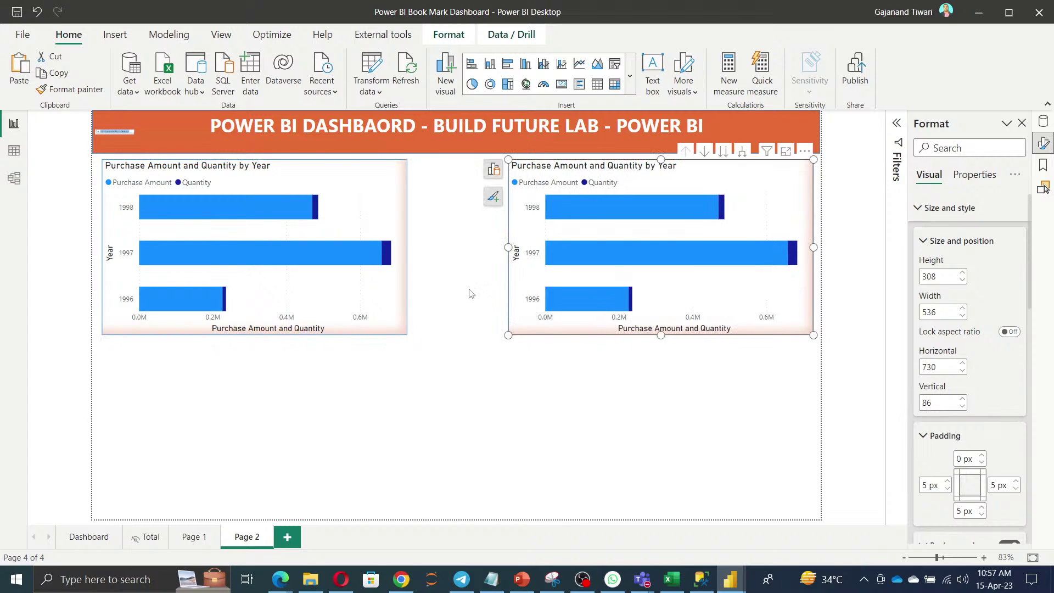
Enlarge the original left-hand chart to about 666 wide and 346 high
{"action": "left_click", "coordinate": [369, 260]}
{"action": "left_click", "coordinate": [388, 246]}
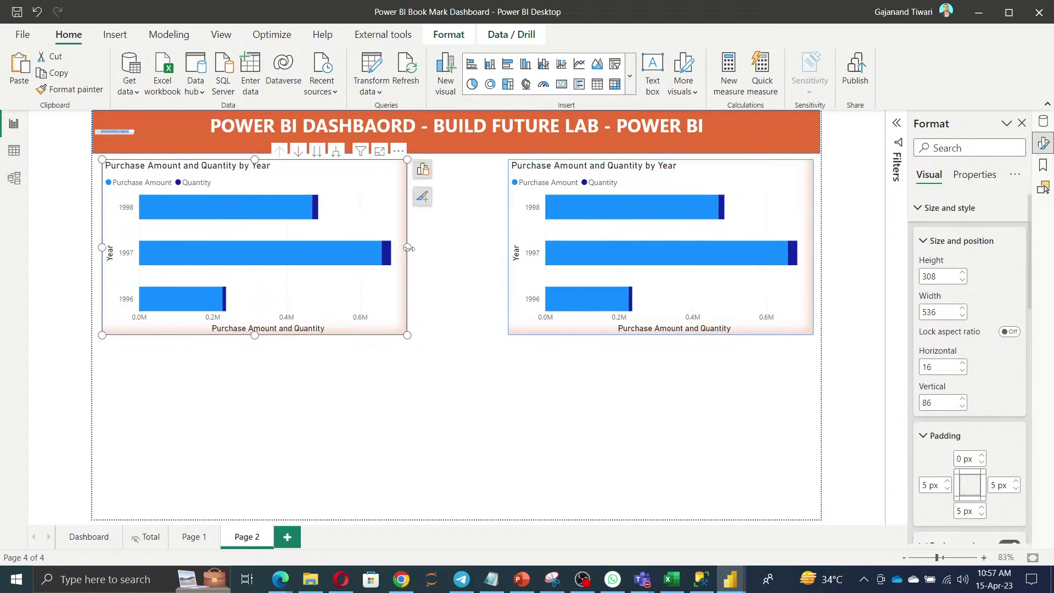
{"action": "left_click_drag", "start_coordinate": [408, 248], "coordinate": [482, 247]}
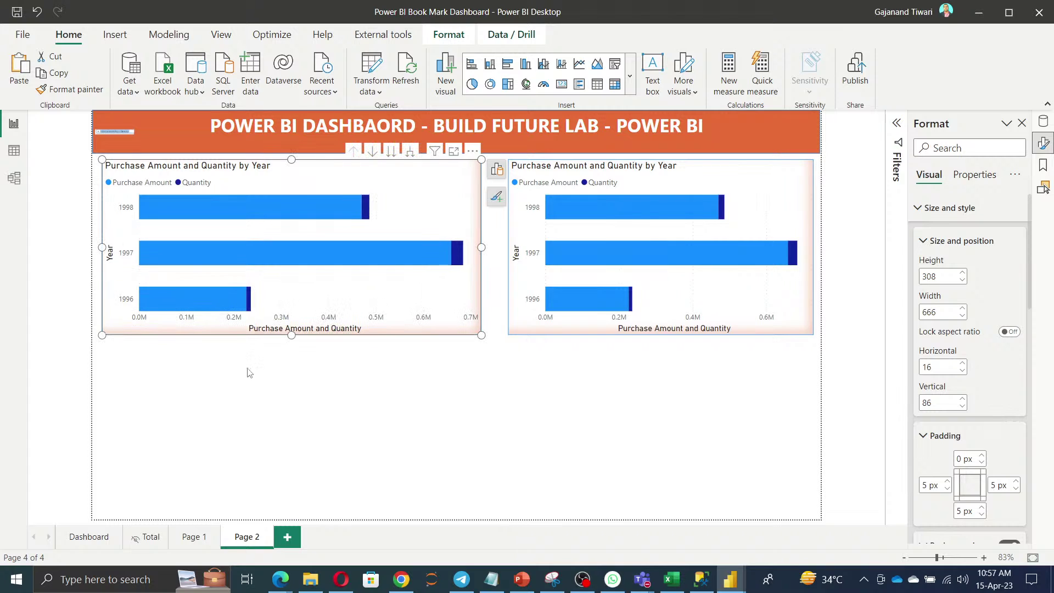
{"action": "left_click_drag", "start_coordinate": [292, 336], "coordinate": [292, 356]}
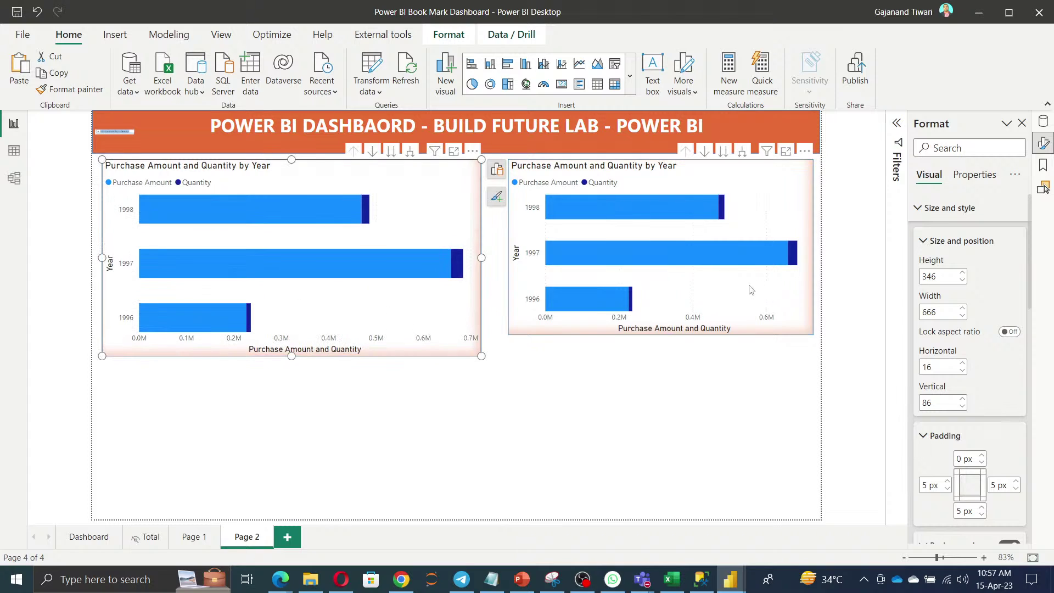
Enlarge the right-hand chart copy to about 568 wide and 346 high, extending it toward the left-hand chart
{"action": "left_click", "coordinate": [702, 303]}
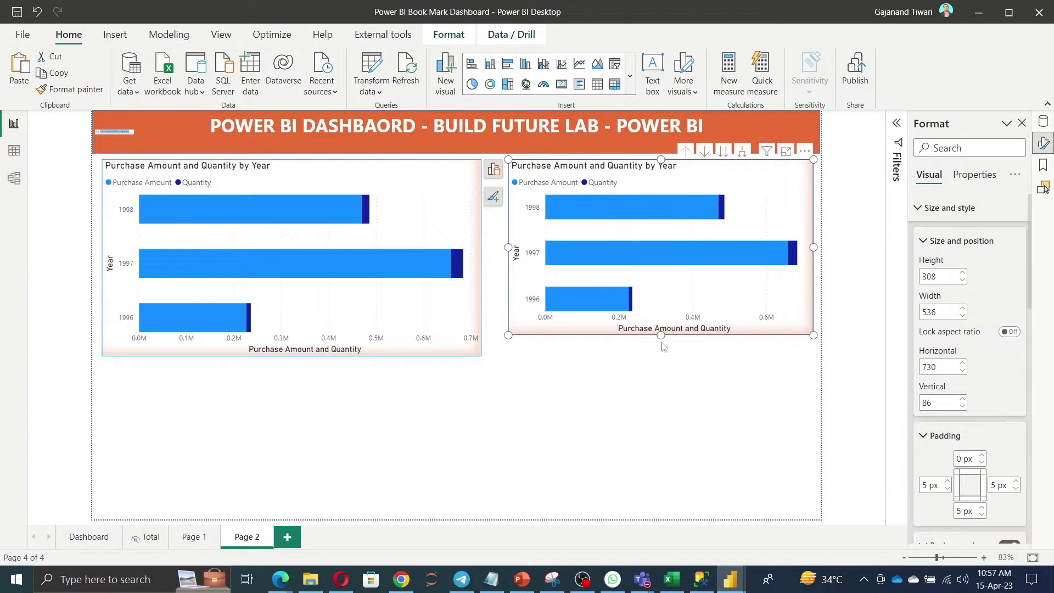
{"action": "left_click_drag", "start_coordinate": [662, 336], "coordinate": [663, 357]}
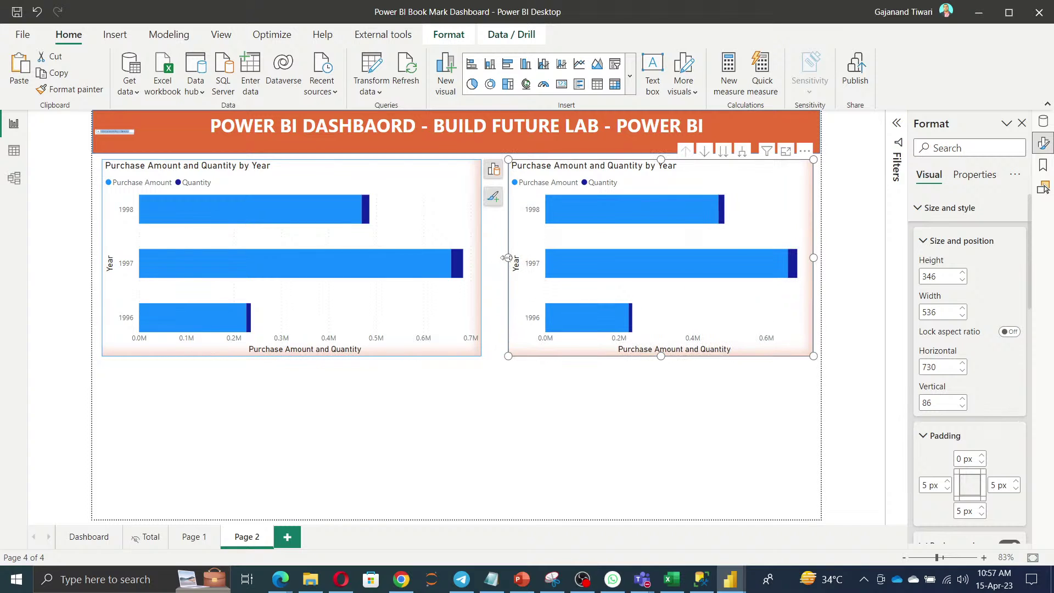
{"action": "left_click_drag", "start_coordinate": [506, 257], "coordinate": [491, 258]}
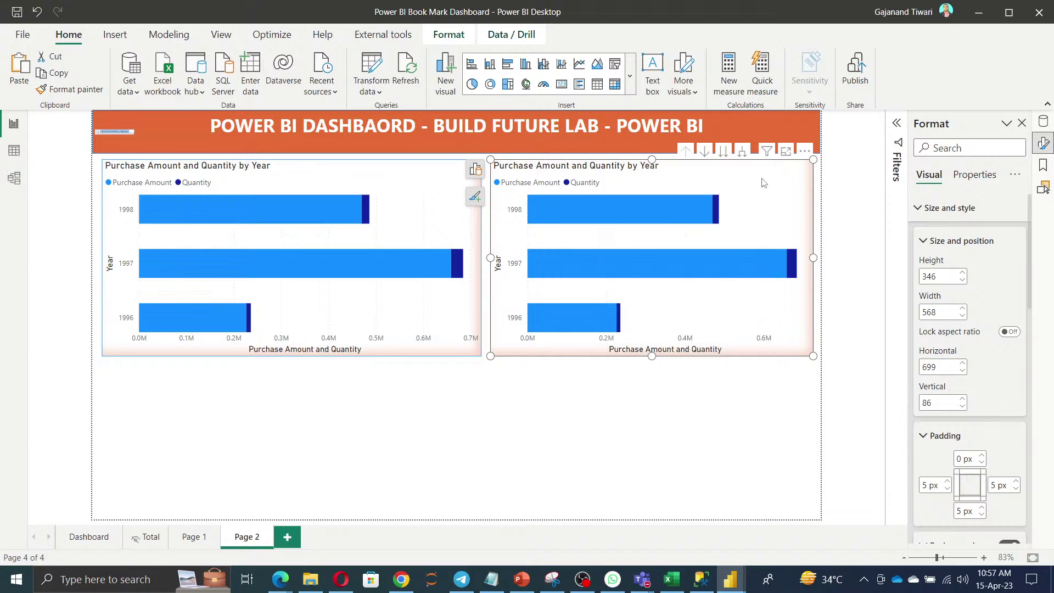
Replace Quantity and Purchase Amount with Total Cost from Order_Details in the right-hand chart
{"action": "left_click", "coordinate": [477, 201]}
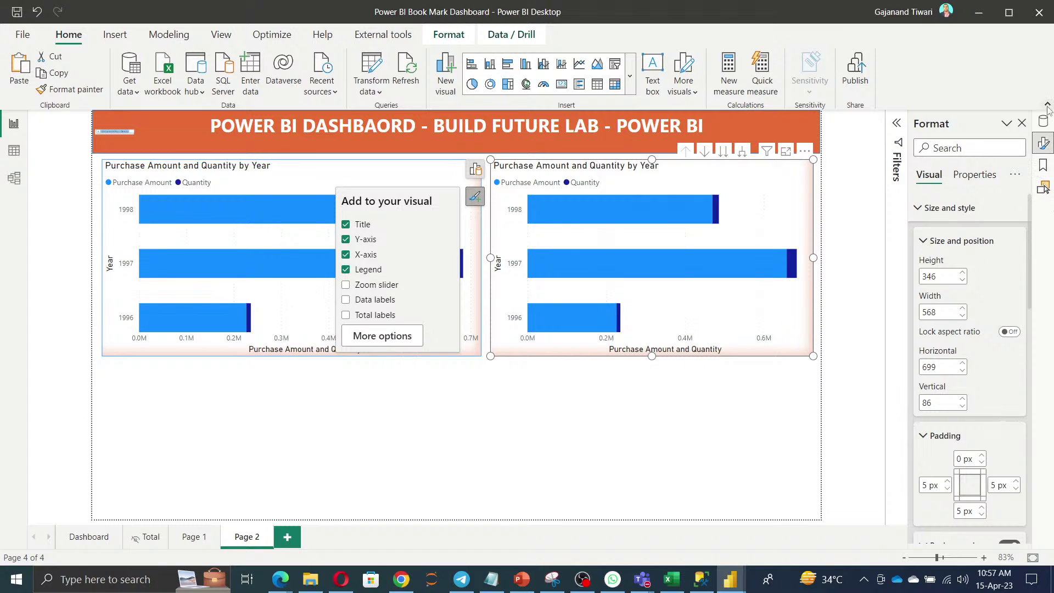
{"action": "left_click", "coordinate": [1043, 122]}
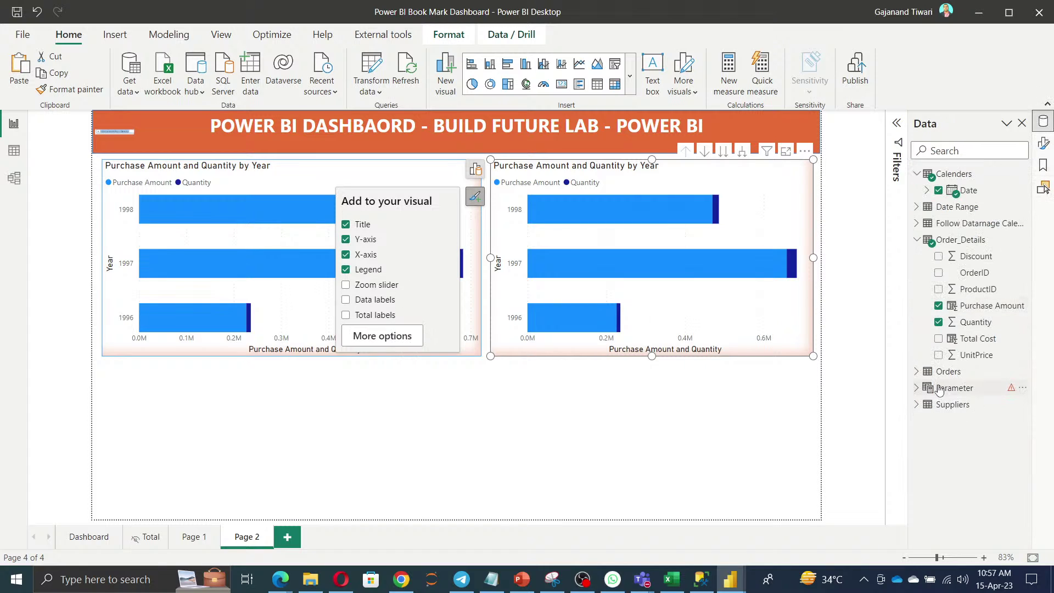
{"action": "left_click", "coordinate": [938, 319]}
{"action": "left_click", "coordinate": [939, 306]}
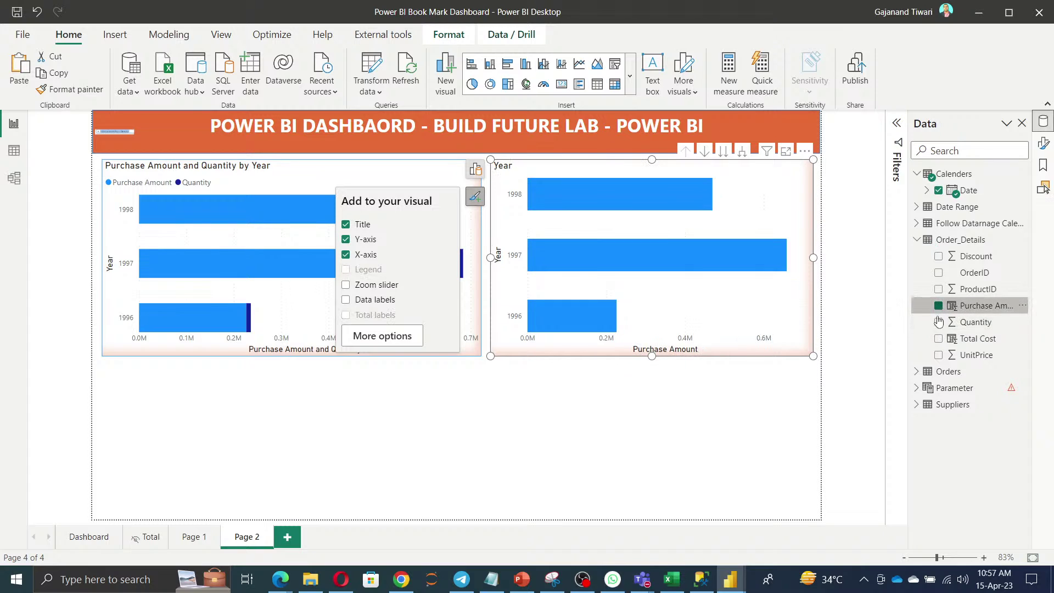
{"action": "left_click", "coordinate": [939, 340]}
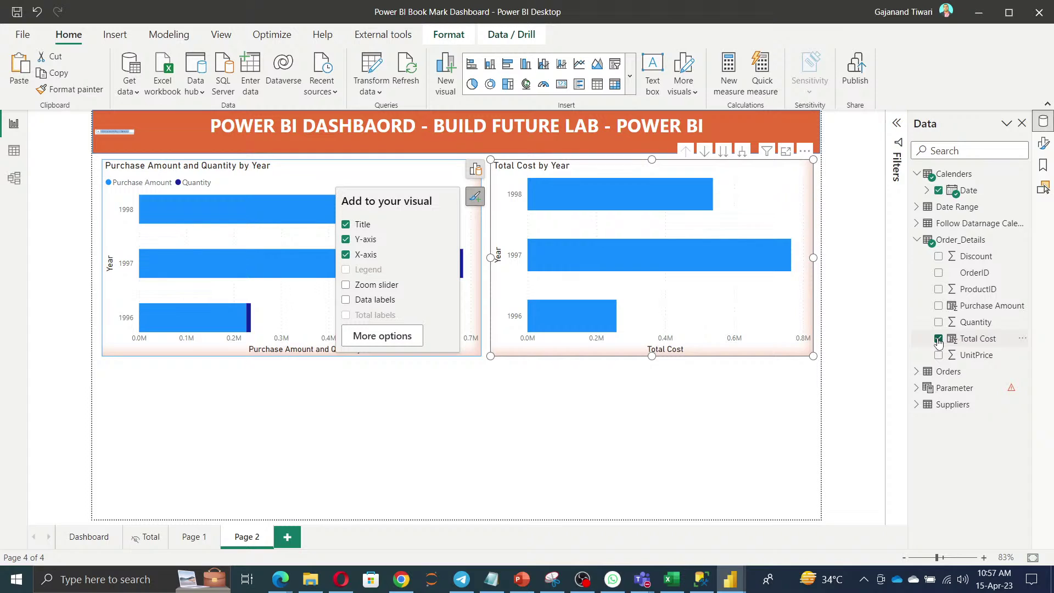
{"action": "left_click", "coordinate": [547, 439]}
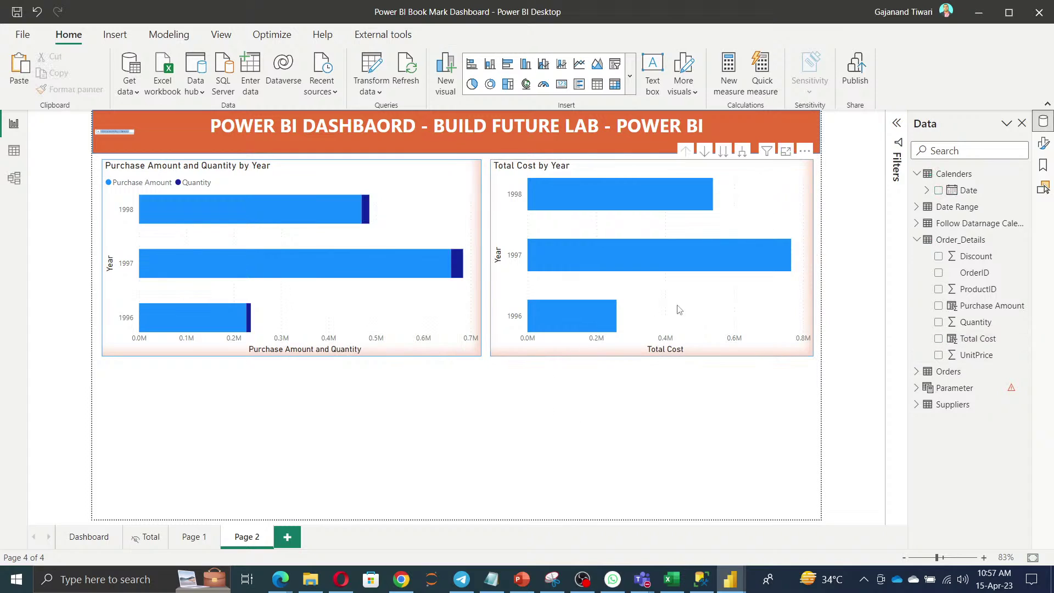
Duplicate the Total Cost by Year chart and fit the copy below both charts, stretched across nearly the full page width
{"action": "left_click", "coordinate": [694, 306]}
{"action": "key", "text": "ctrl+c"}
{"action": "key", "text": "ctrl+v"}
{"action": "left_click_drag", "start_coordinate": [681, 324], "coordinate": [687, 487]}
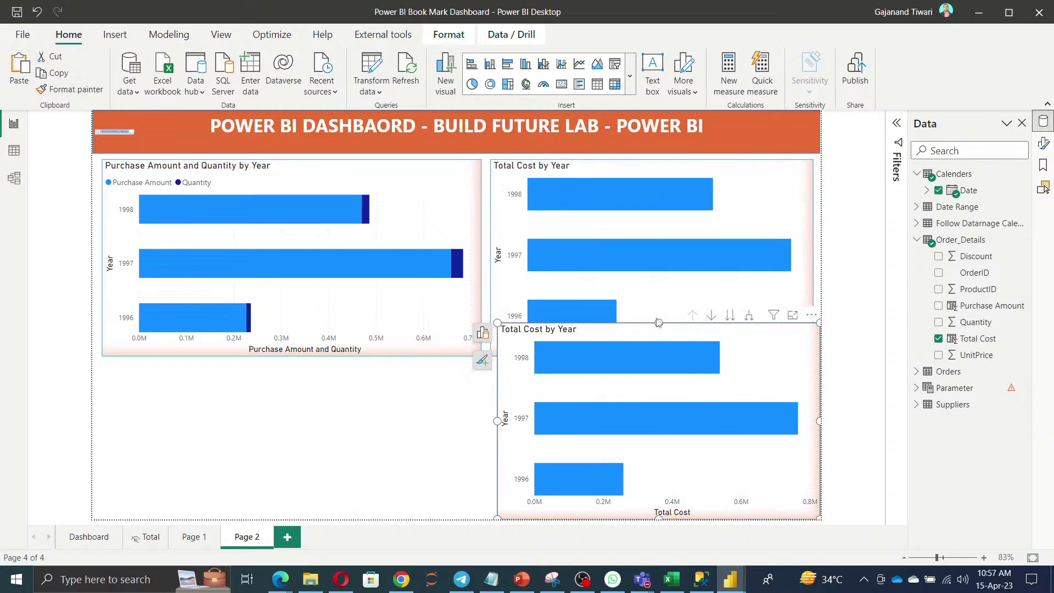
{"action": "left_click_drag", "start_coordinate": [659, 323], "coordinate": [660, 365]}
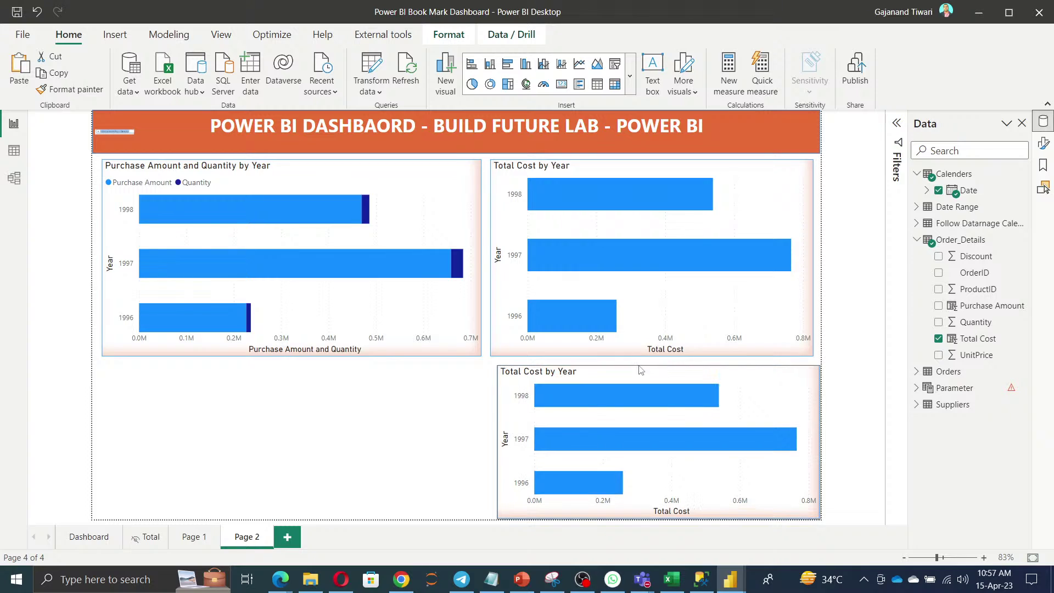
{"action": "left_click_drag", "start_coordinate": [497, 442], "coordinate": [102, 442]}
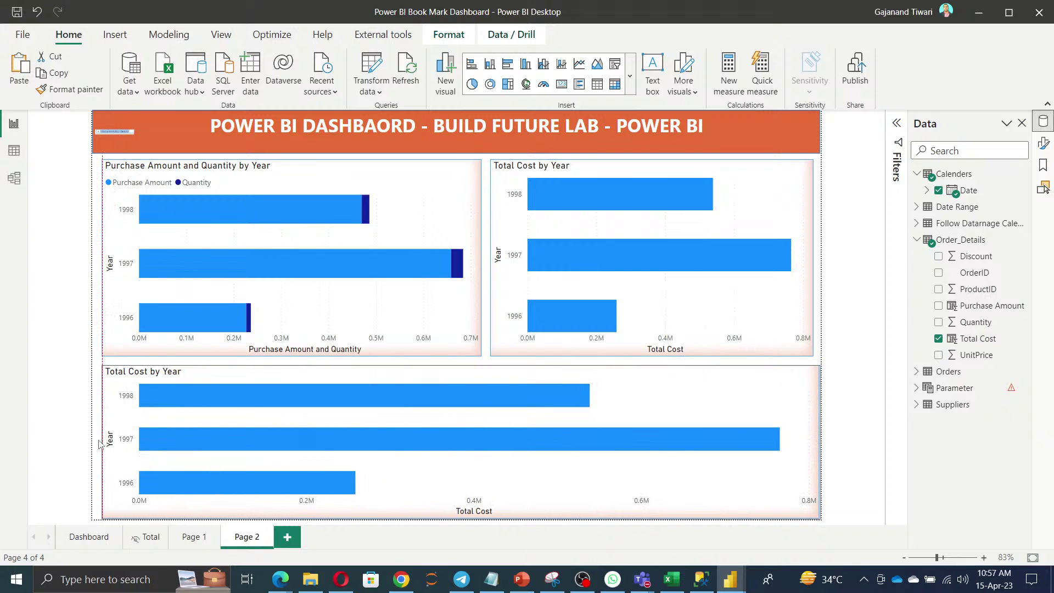
Change the wide Total Cost by Year chart under the two bar charts to a line chart
{"action": "right_click", "coordinate": [476, 473]}
{"action": "left_click", "coordinate": [834, 405]}
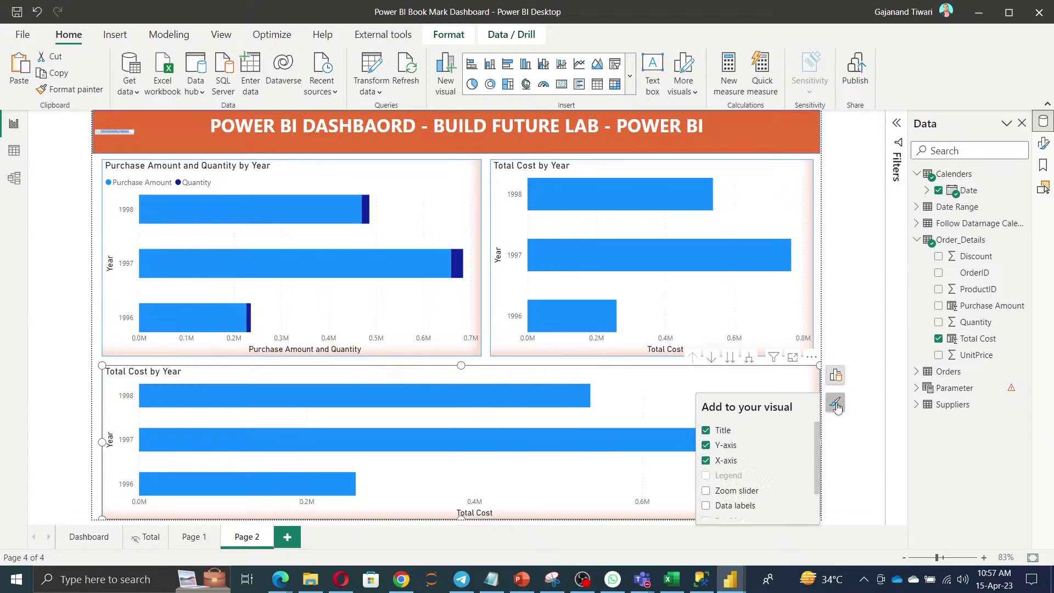
{"action": "left_click", "coordinate": [842, 379]}
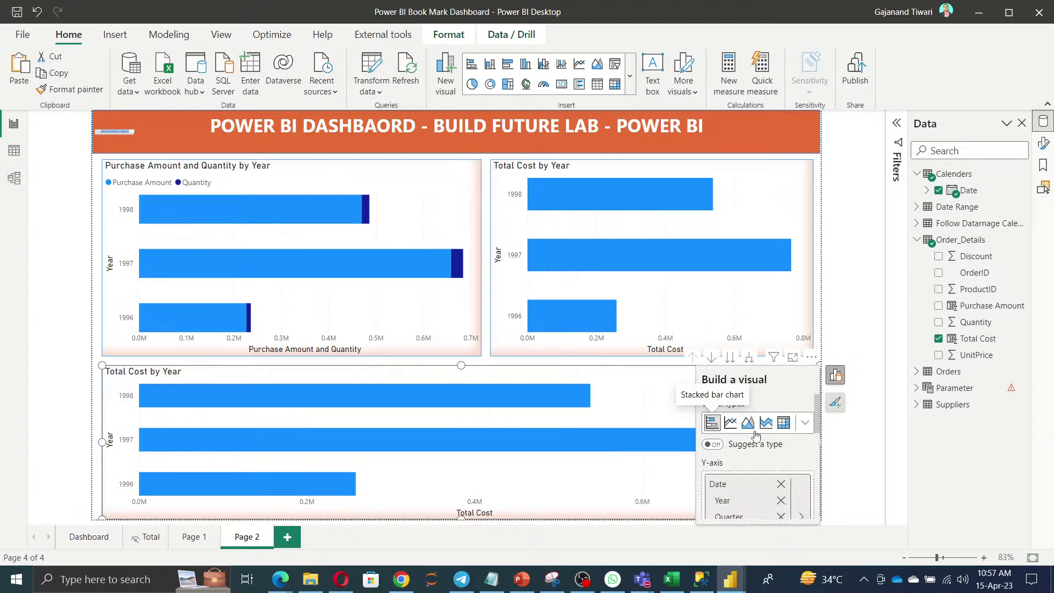
{"action": "left_click", "coordinate": [730, 426]}
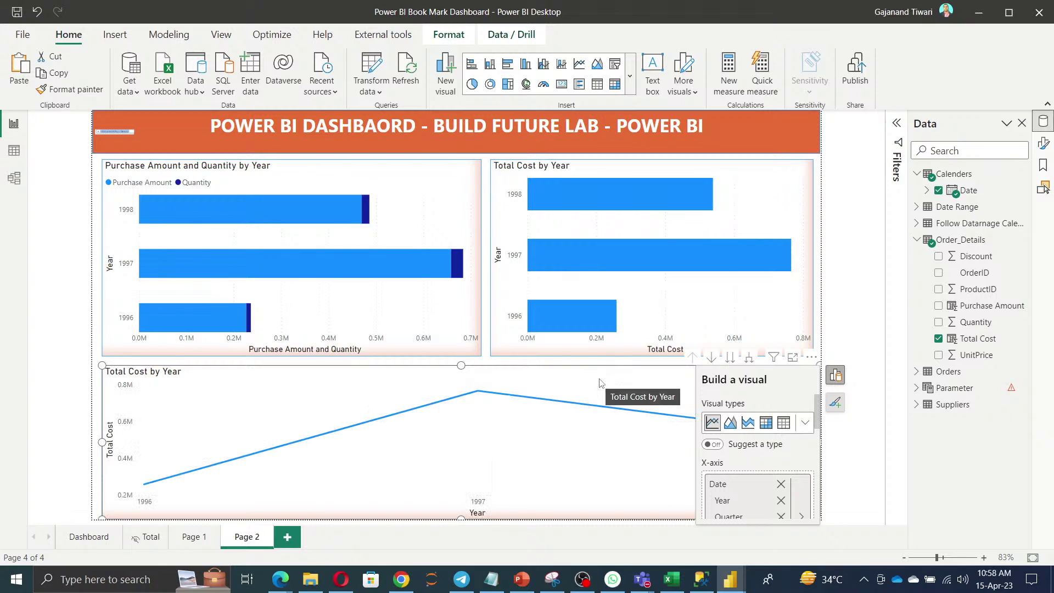
{"action": "left_click", "coordinate": [838, 320]}
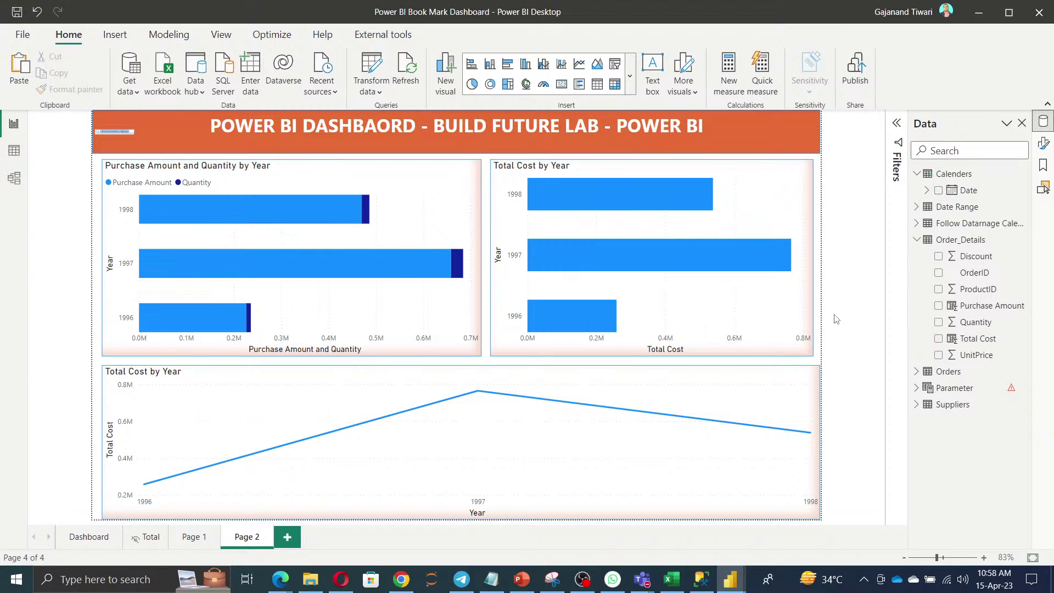